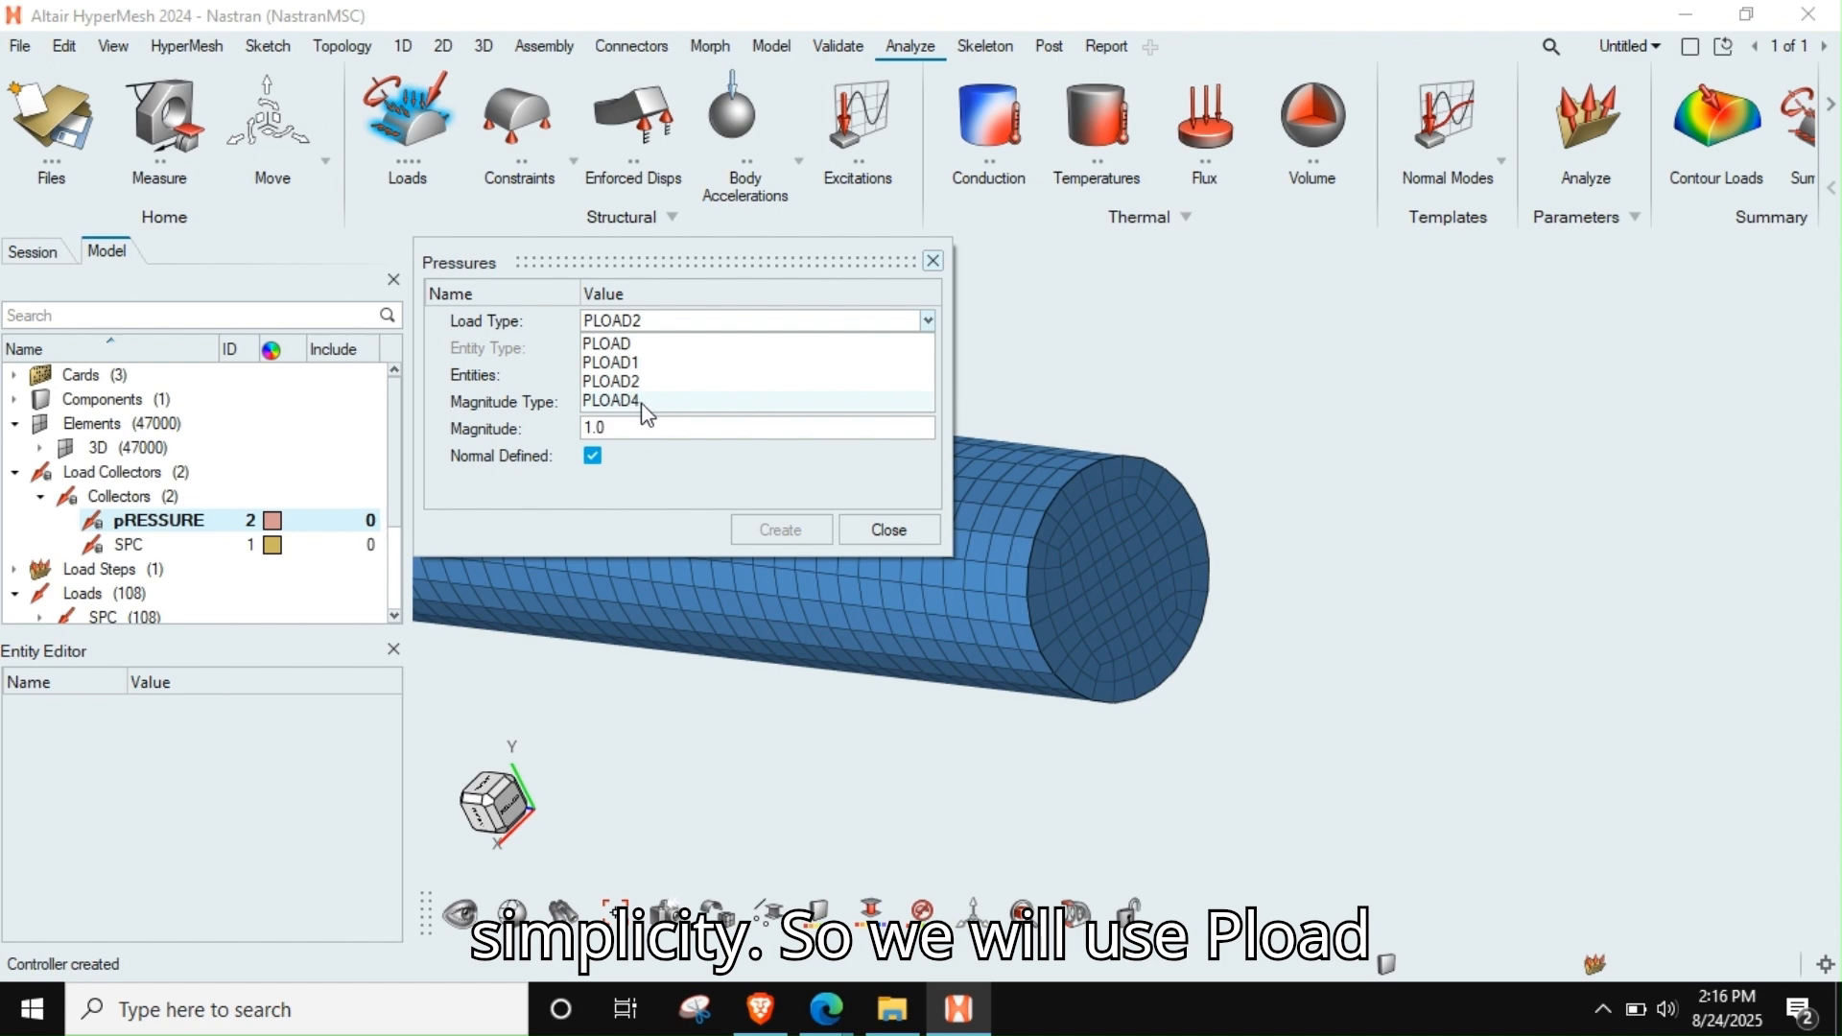
Set the pressure load type to PLOAD4 and select the elements on the rod's free end face, picking them by face
click(639, 401)
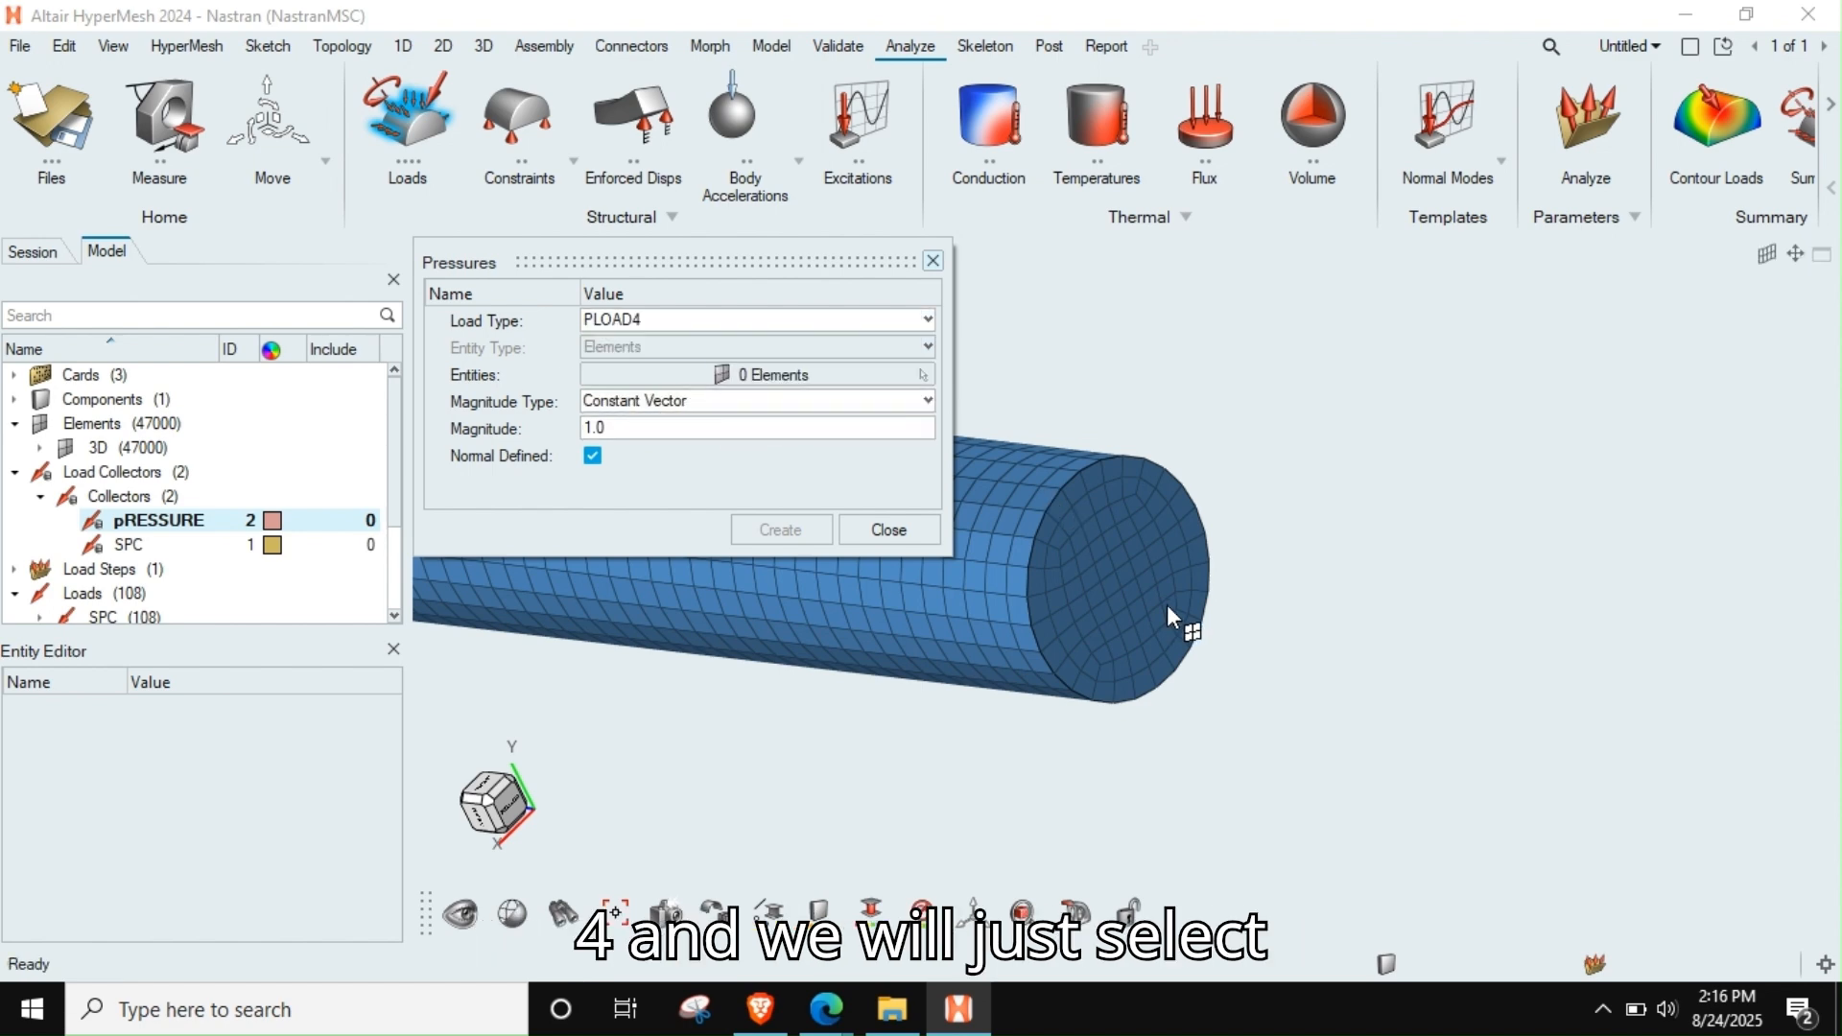
click(813, 376)
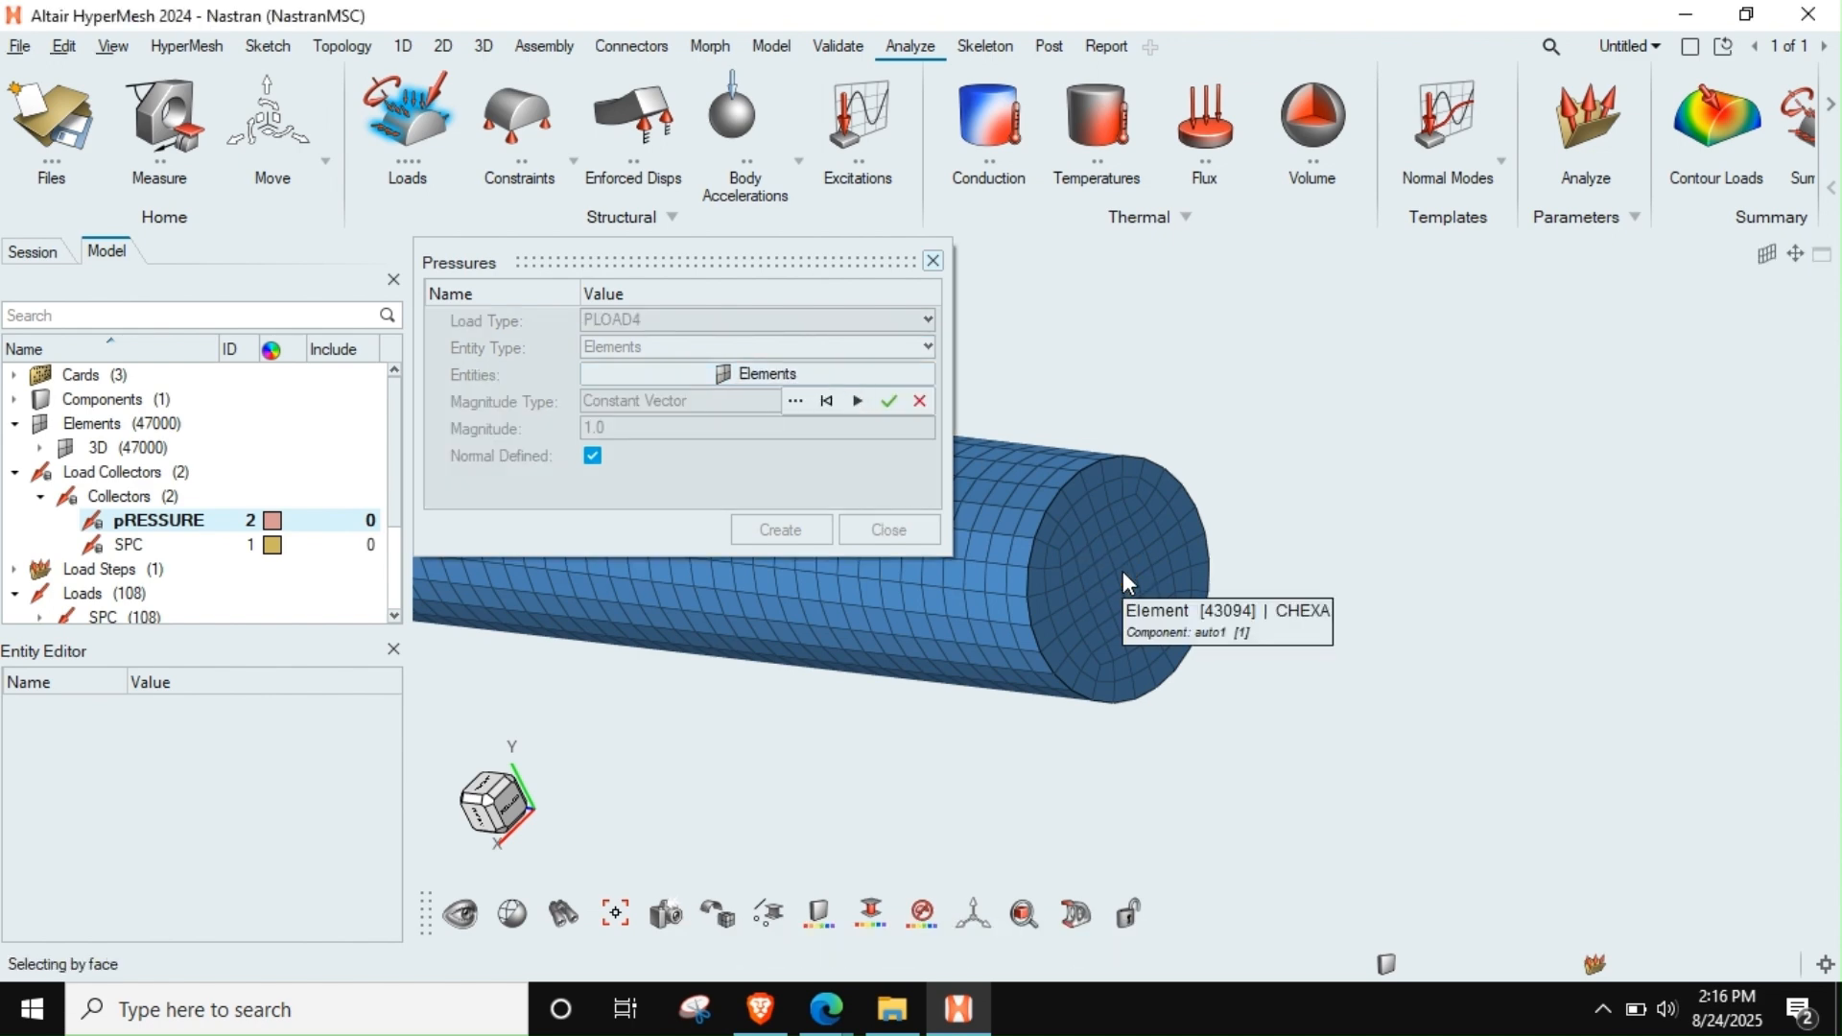
click(1144, 469)
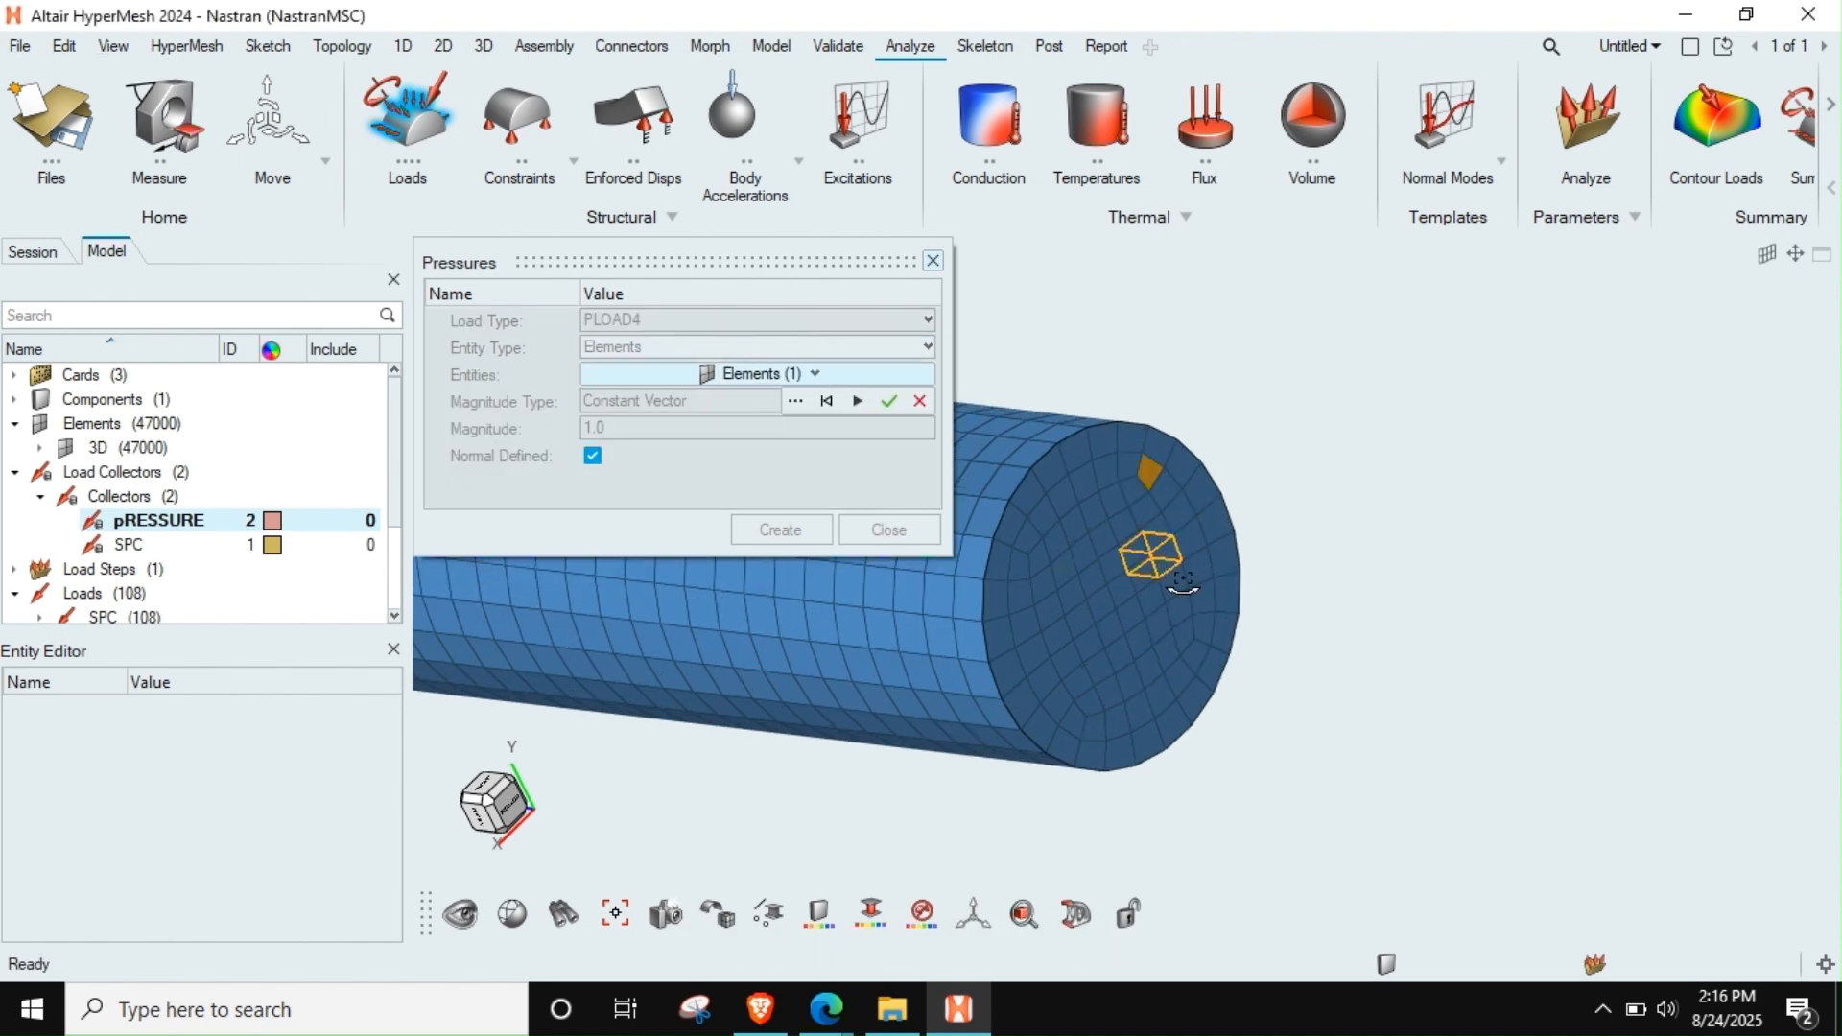
ctrl+drag(1143, 469, 1308, 576)
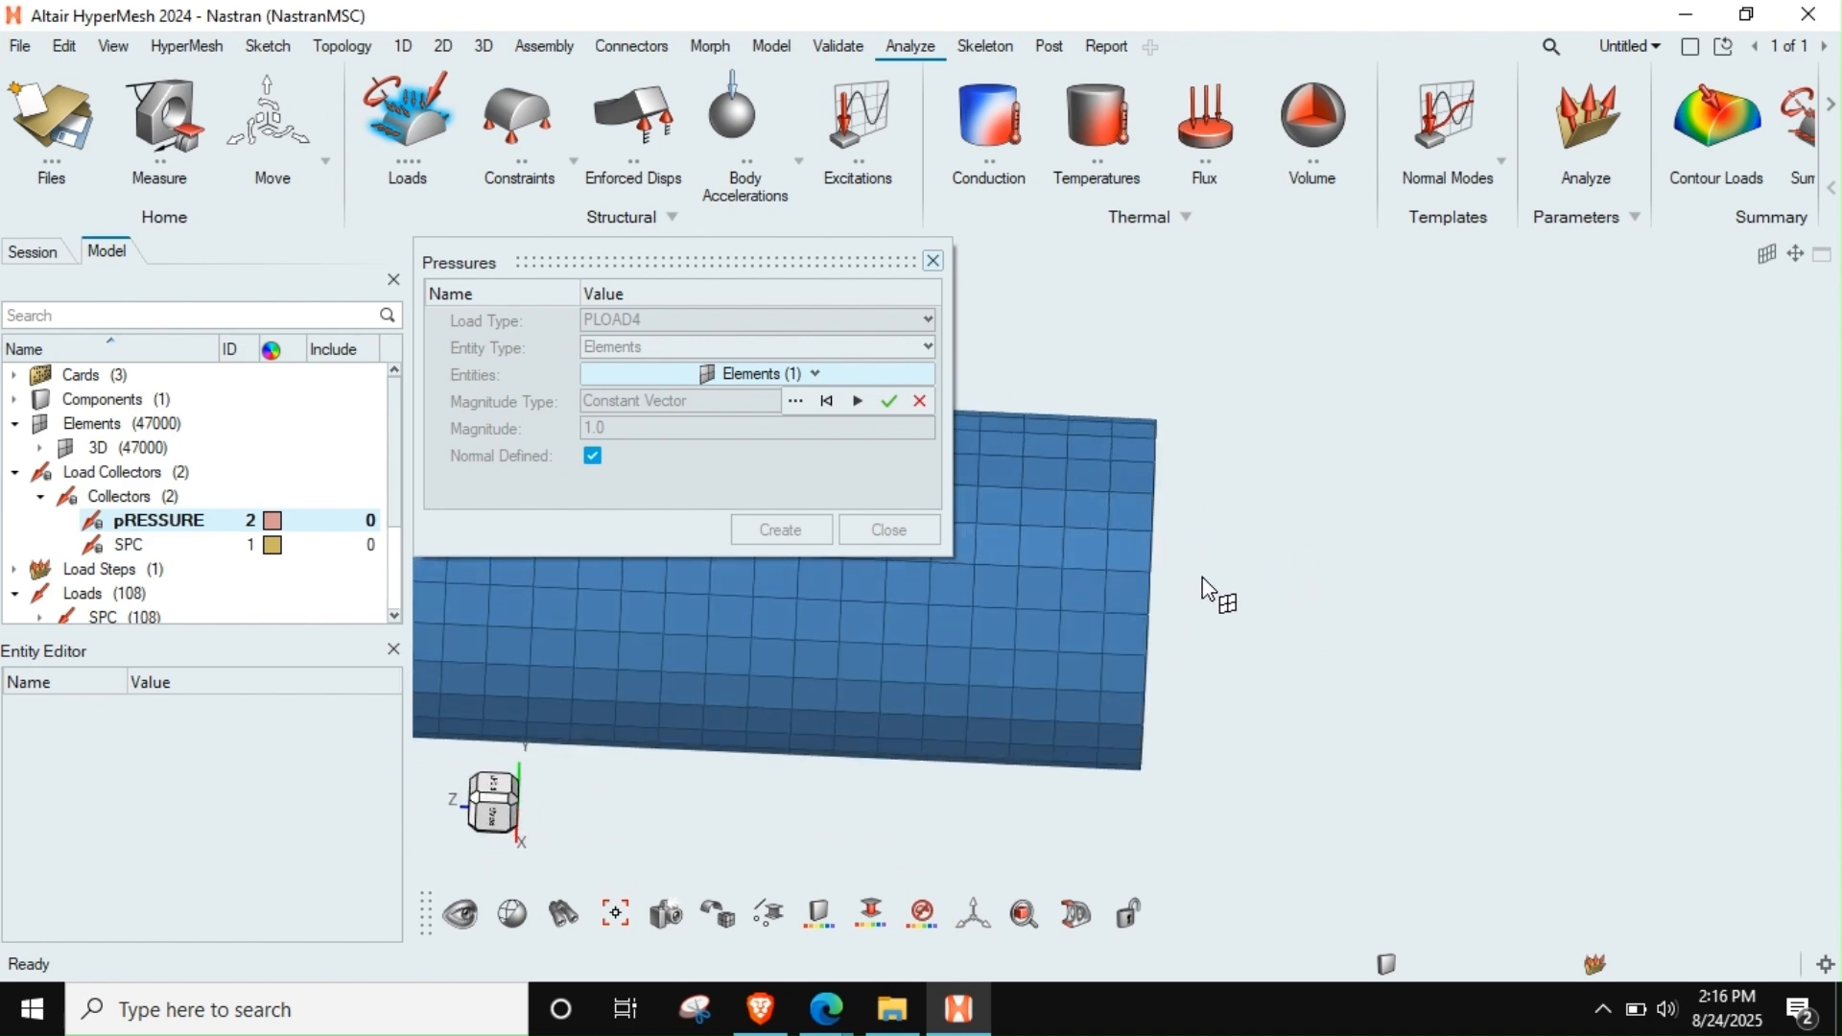
click(1168, 626)
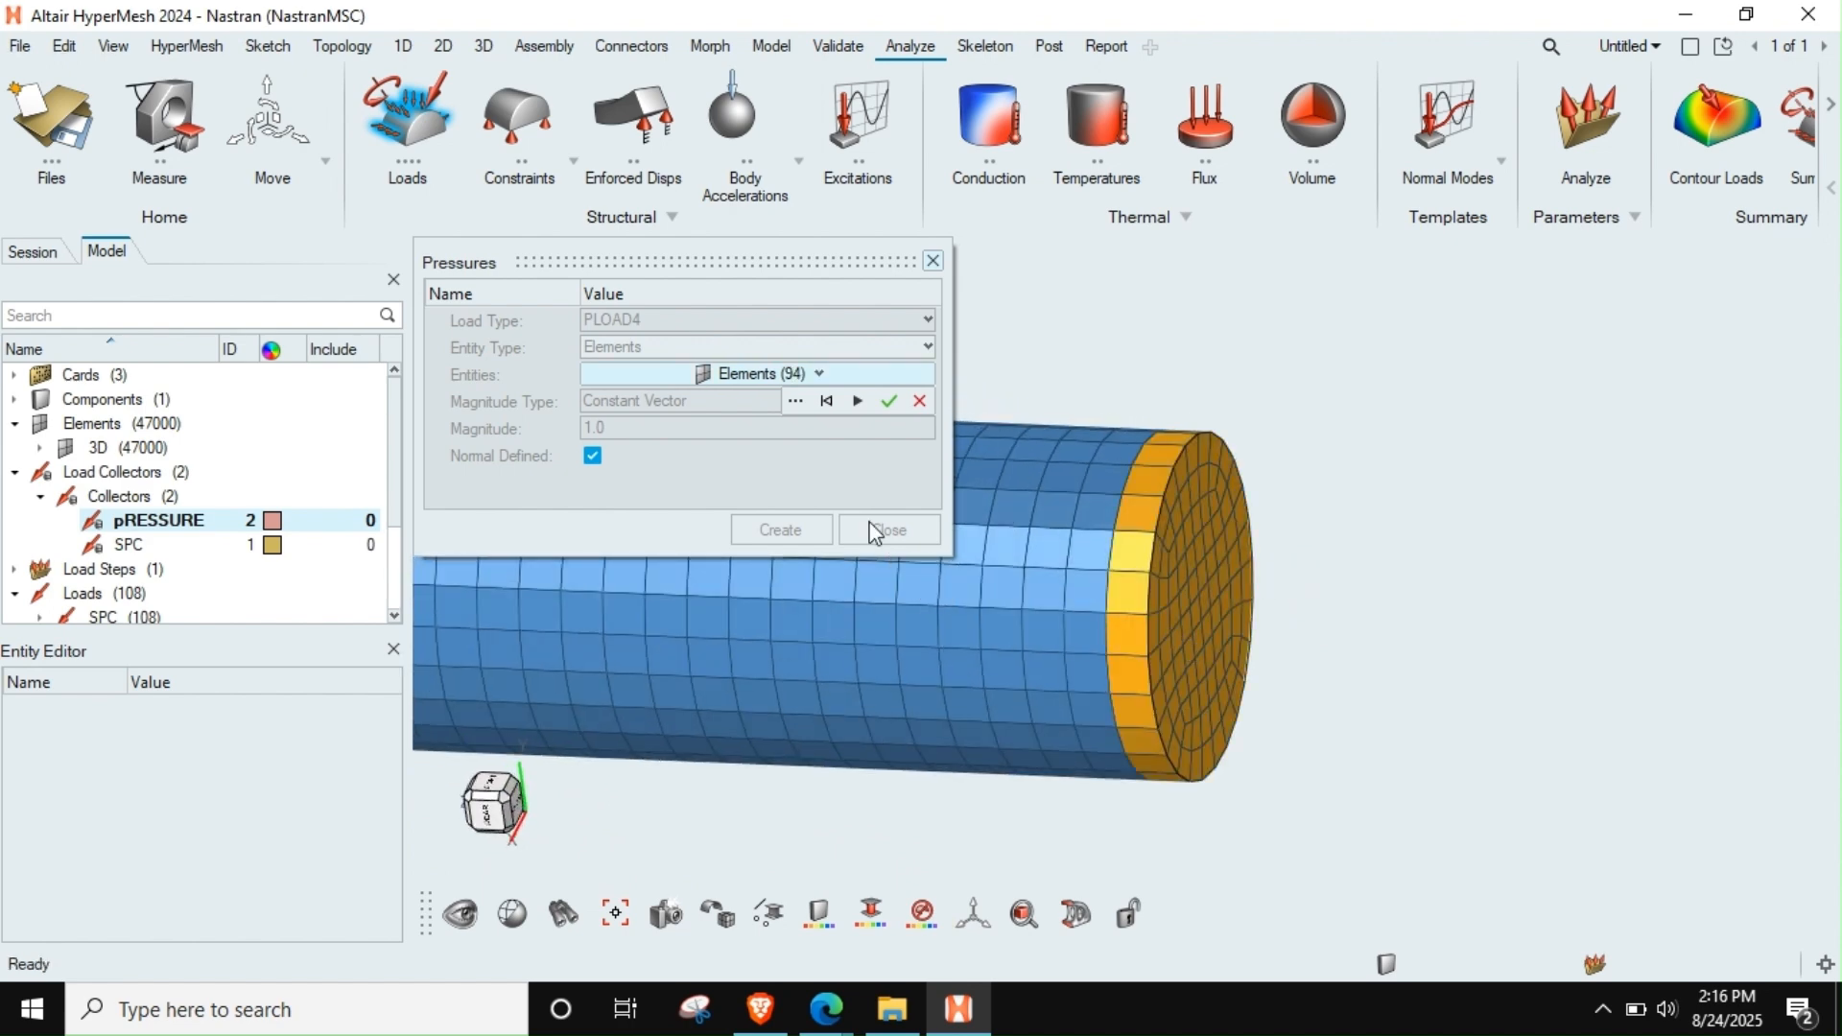
click(884, 403)
ctrl+drag(1170, 583, 1102, 614)
Create the pressure on the selected elements as a Constant Vector with a magnitude of 10
click(637, 403)
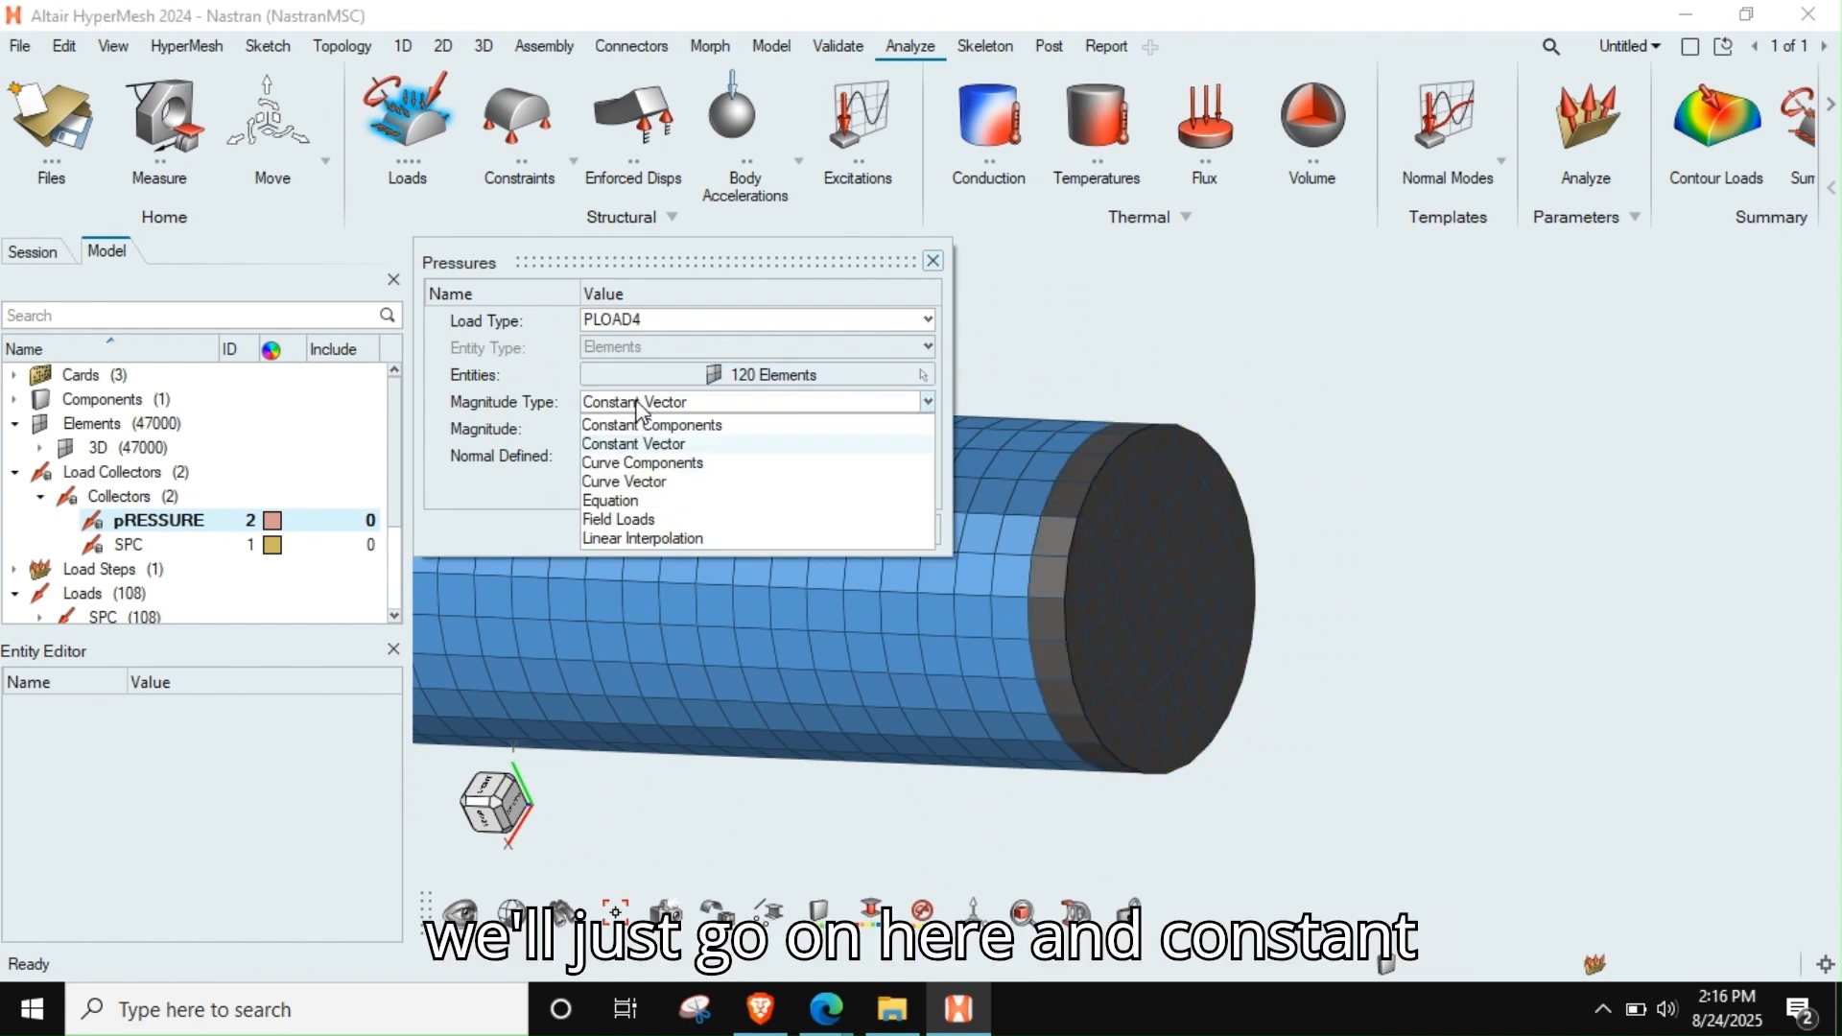
click(649, 427)
click(659, 403)
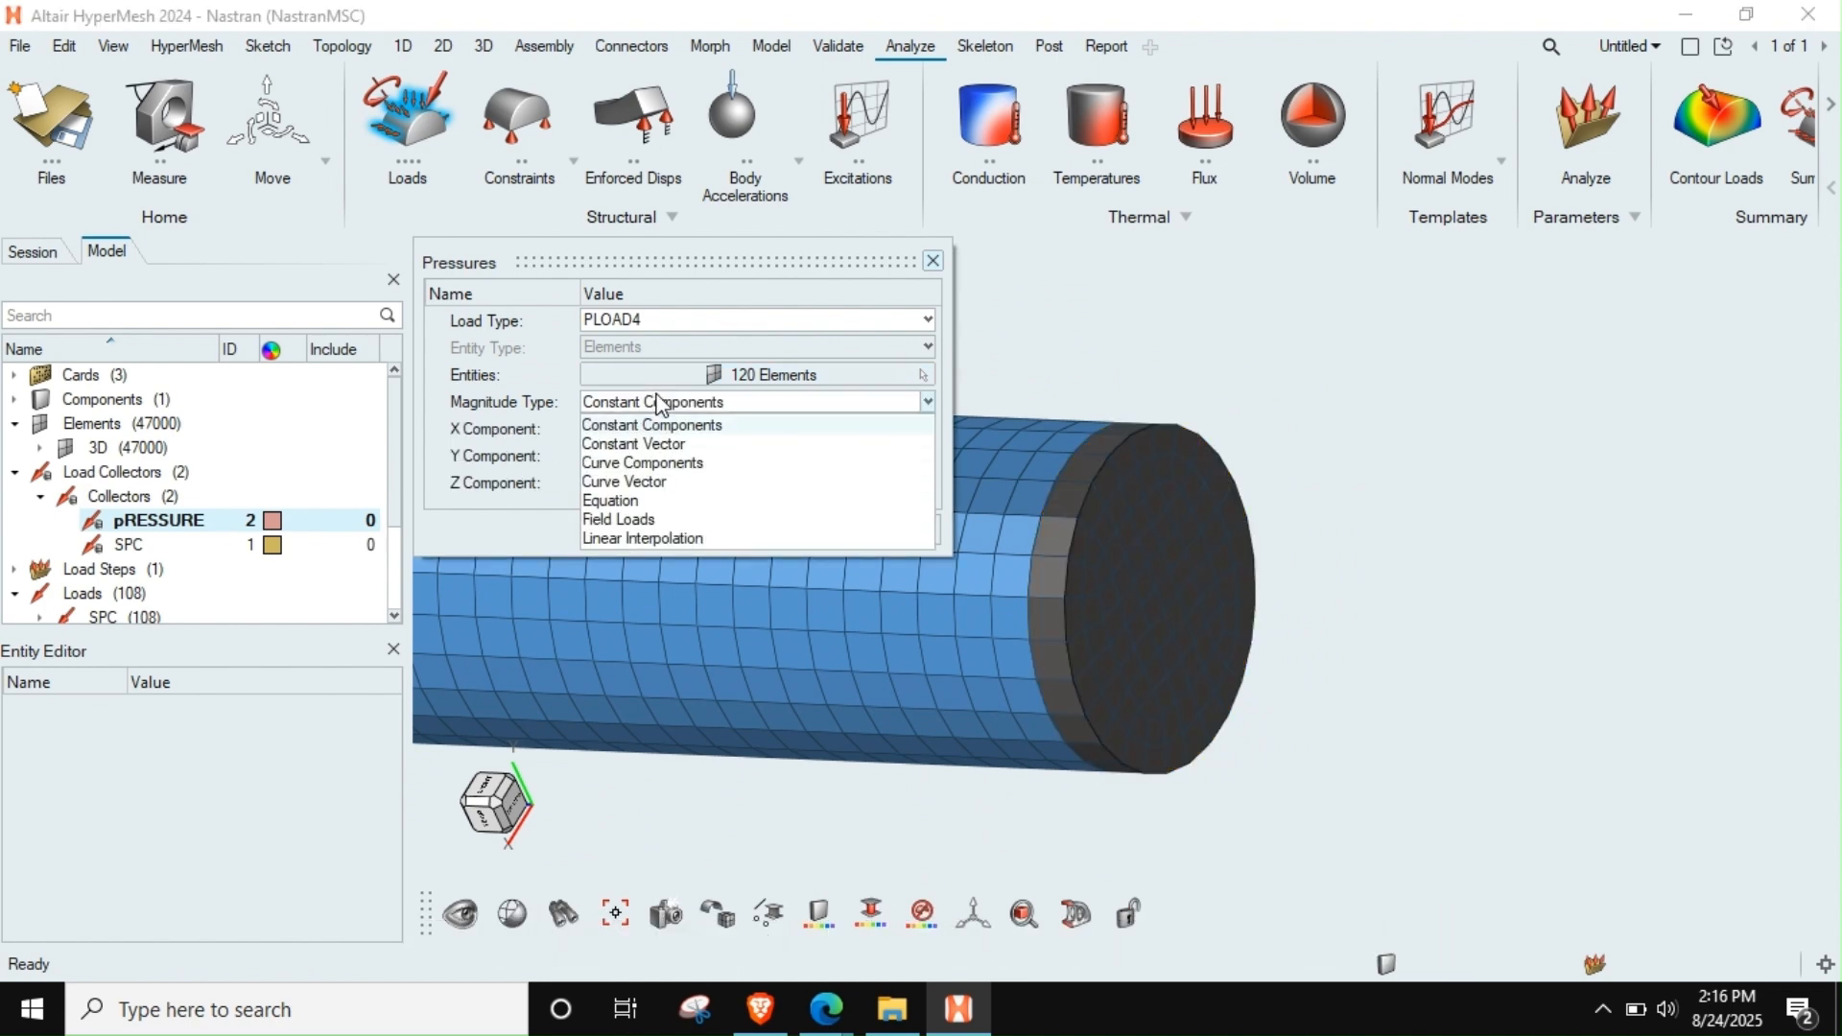
click(676, 444)
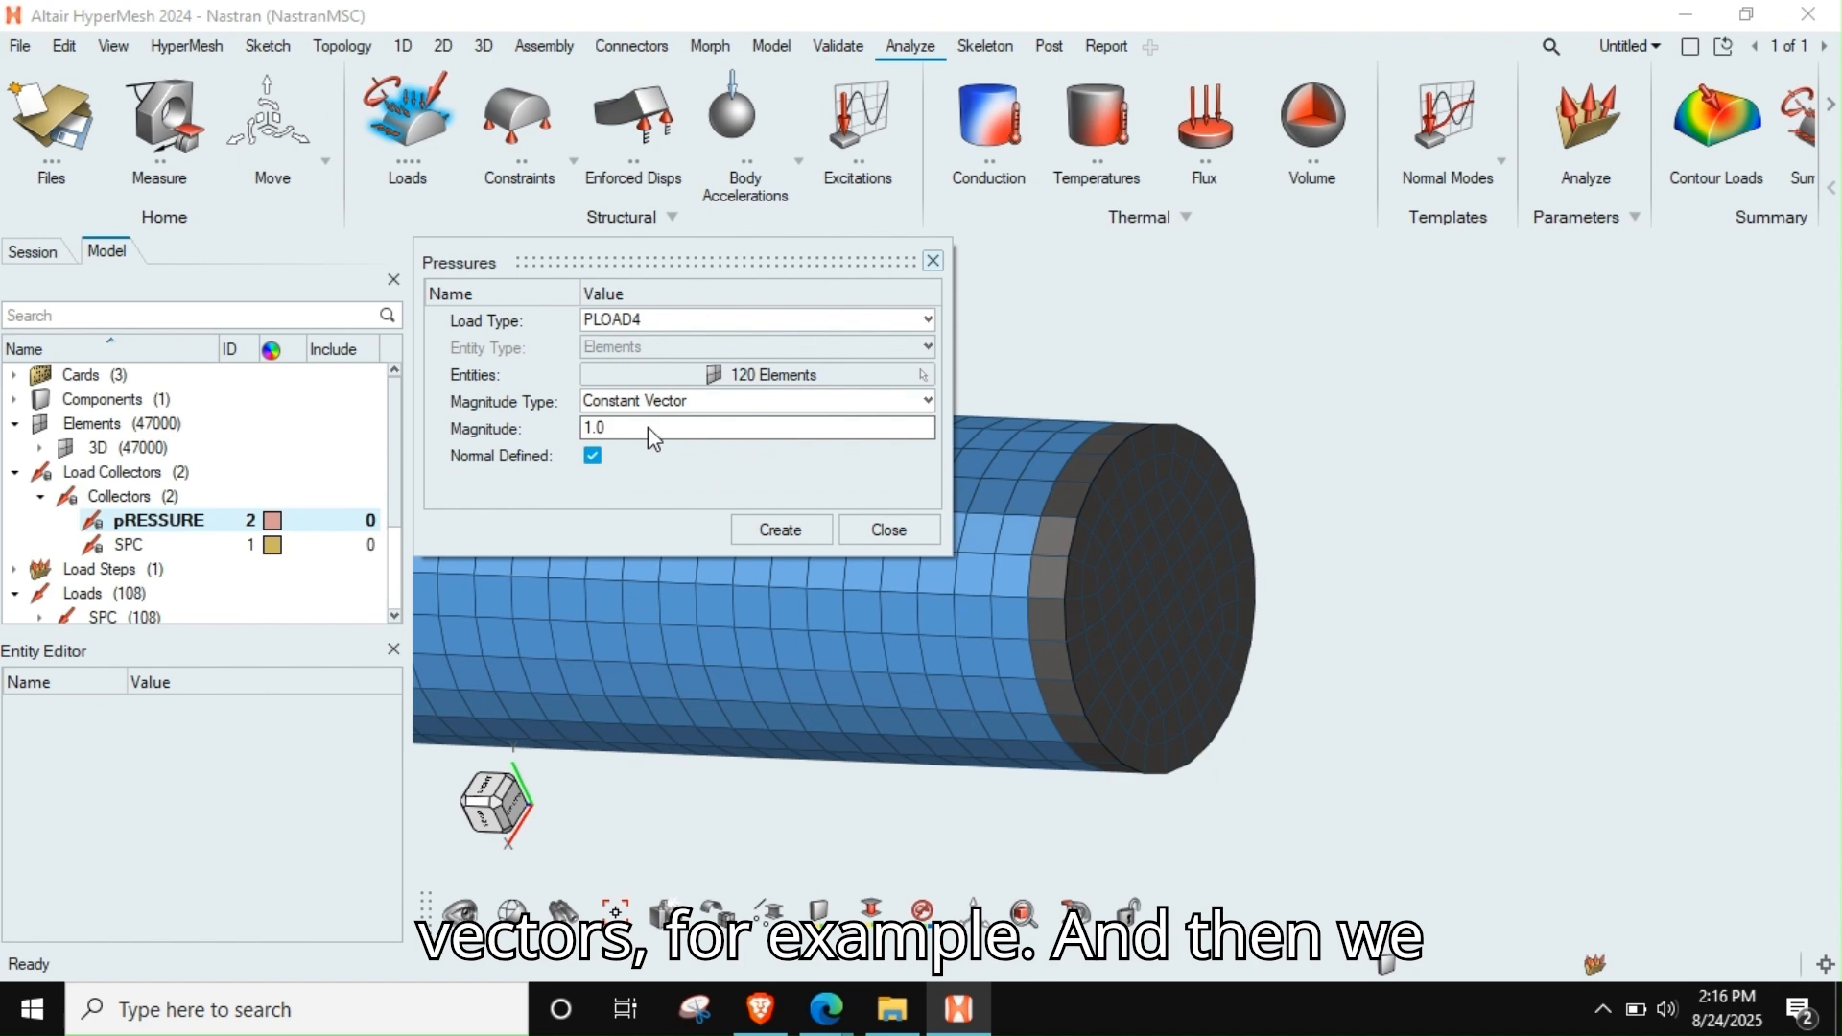
click(691, 428)
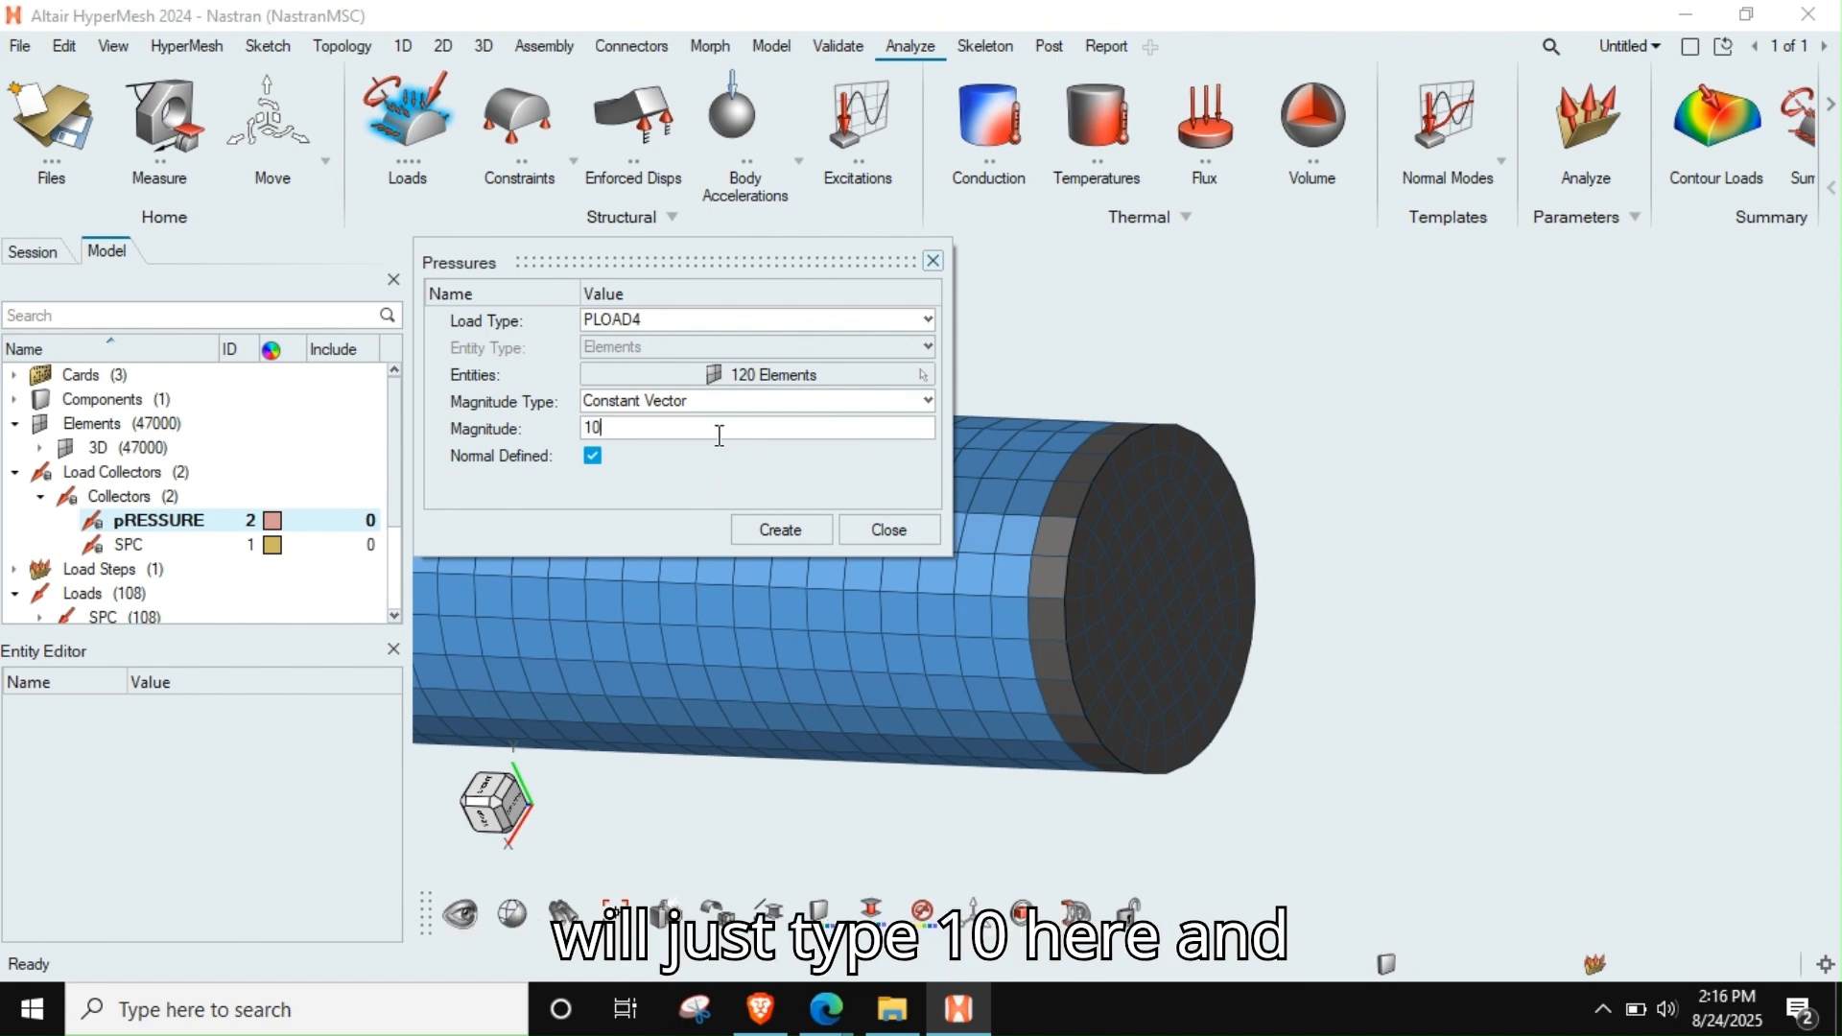
click(780, 530)
Display the mesh as wireframe, examine the pressure arrow directions at the rod's loaded end, and close the Pressures dialog
ctrl+drag(1014, 591, 931, 633)
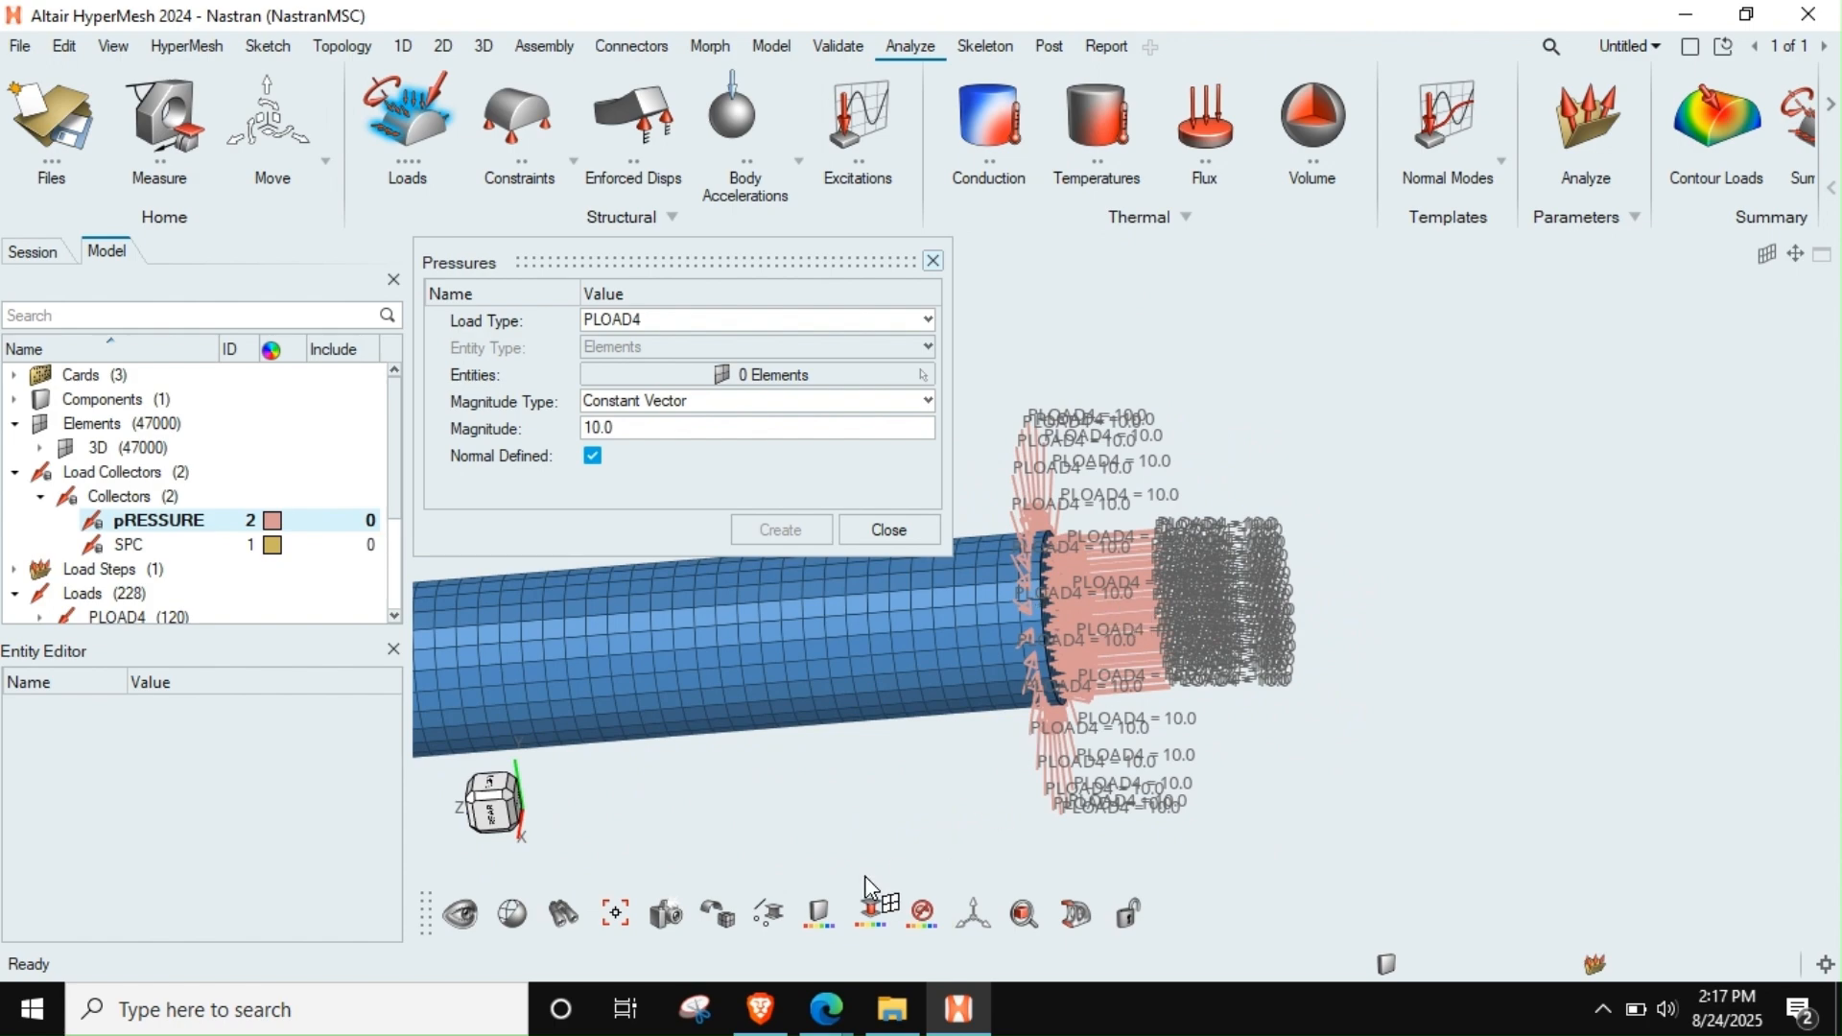
click(716, 926)
click(1108, 856)
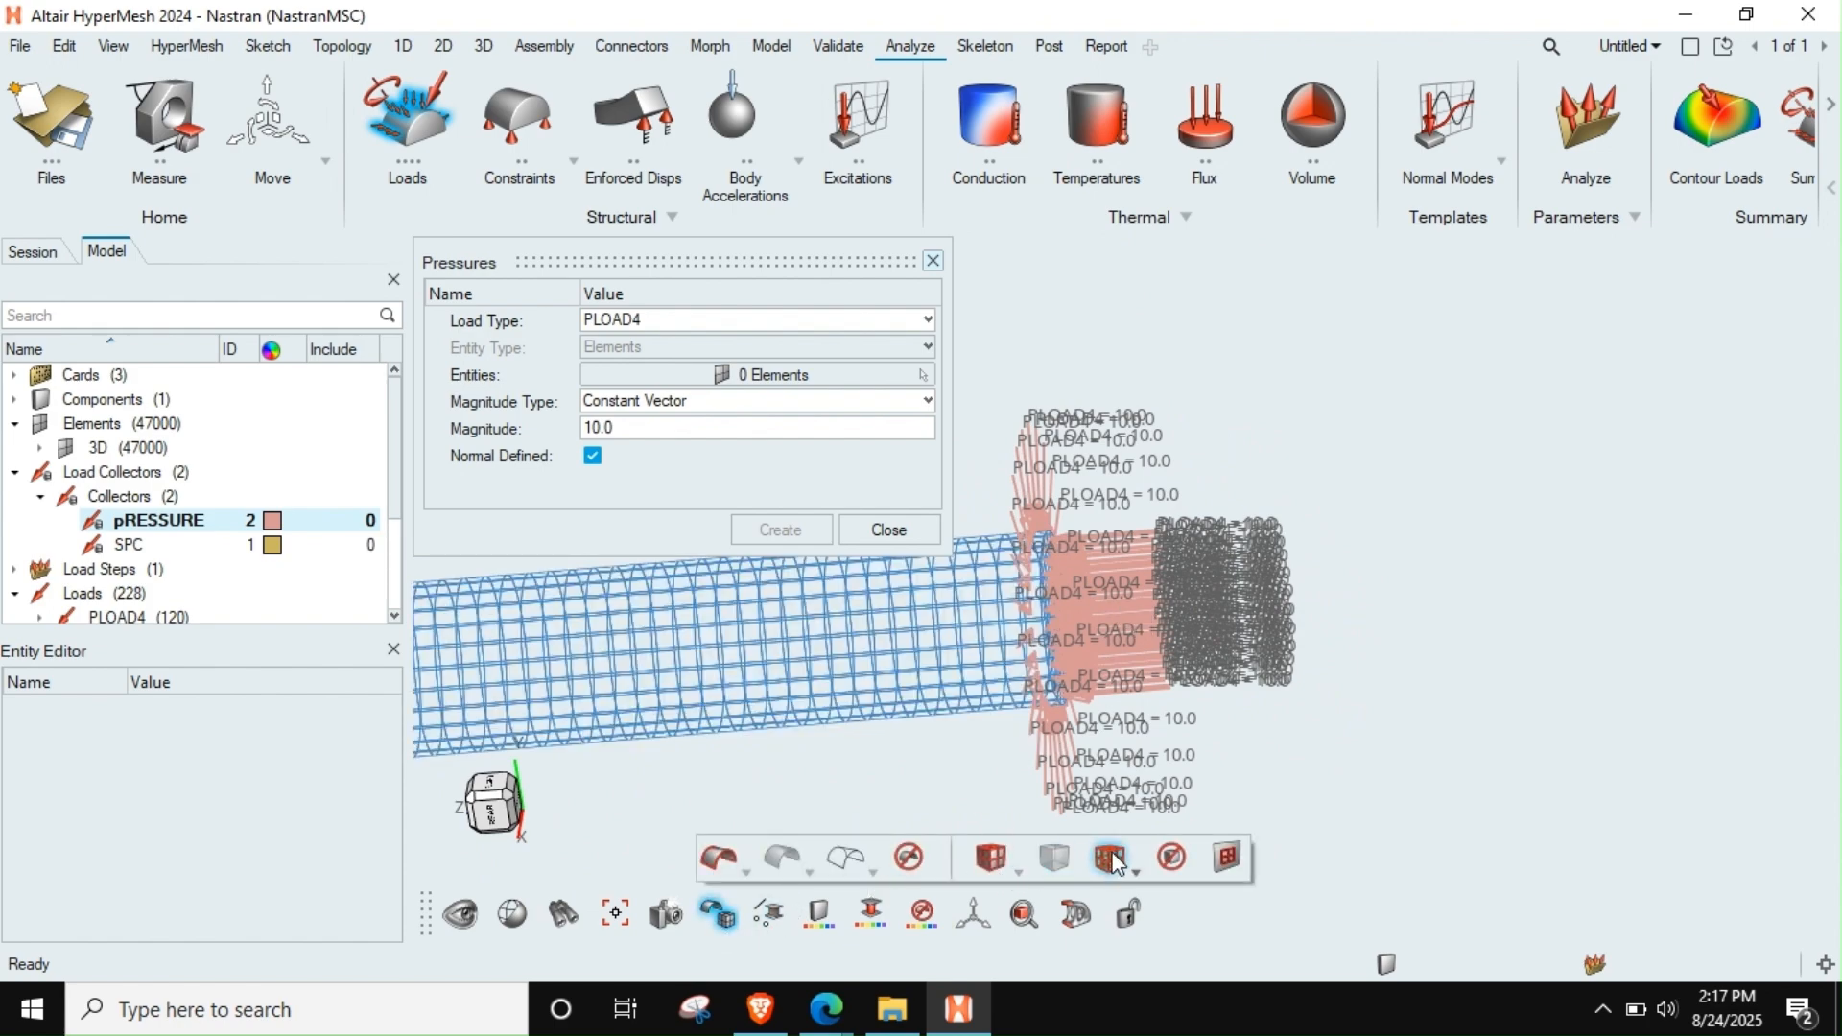
click(1108, 857)
mouse_move(1005, 721)
middle_down()
mouse_move(991, 705)
mouse_move(1019, 675)
middle_up()
scroll(1022, 673, up, 5)
scroll(1024, 683, up, 8)
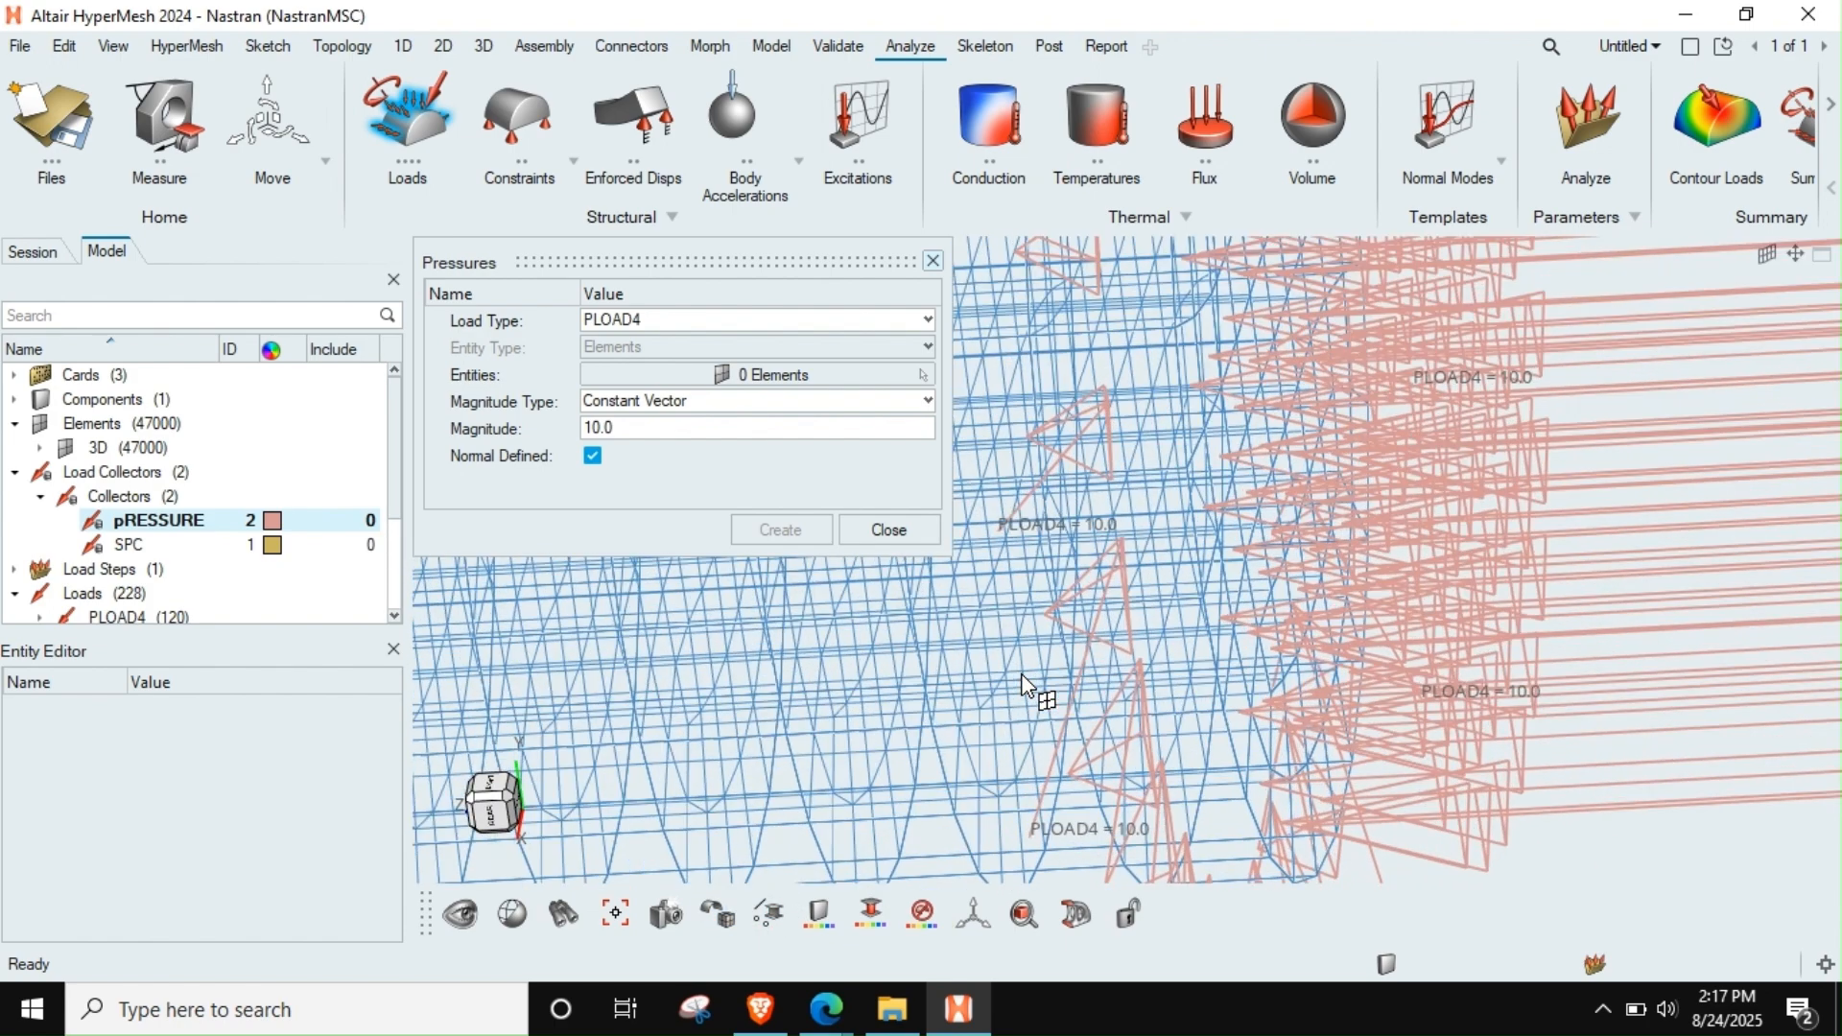
scroll(1147, 660, down, 10)
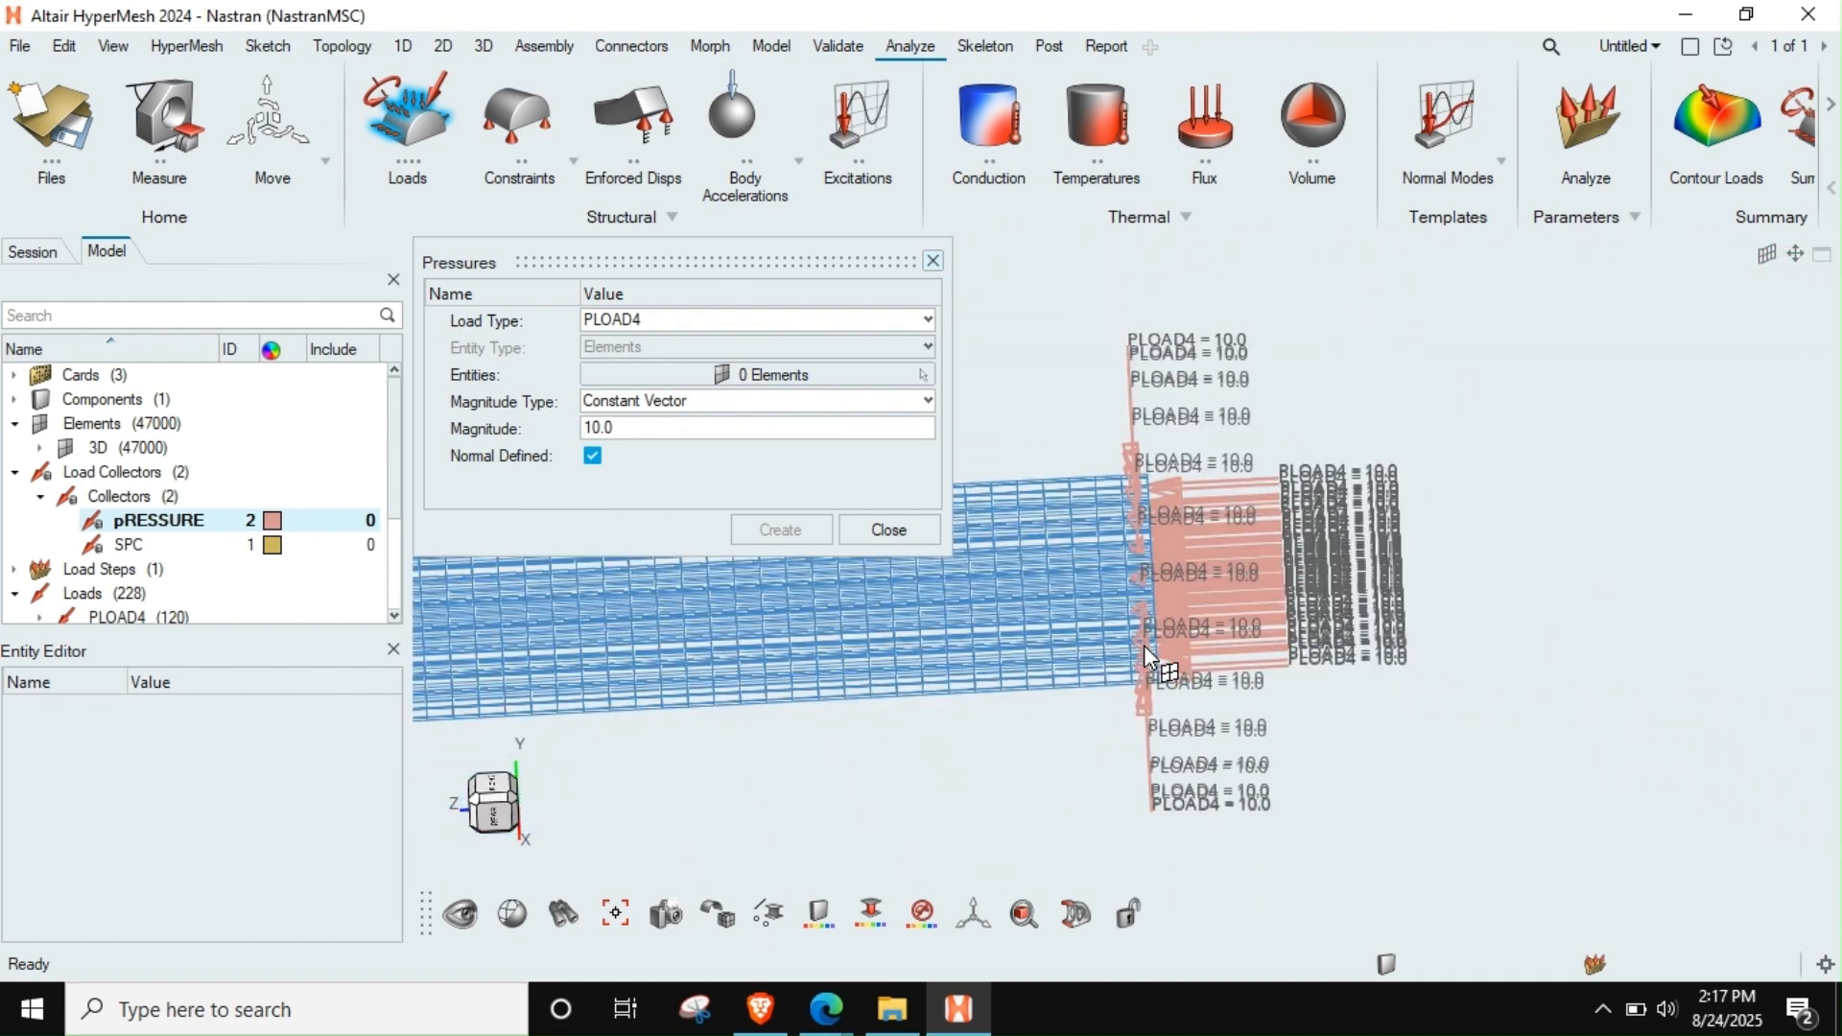
middle_drag(1143, 667, 1154, 715)
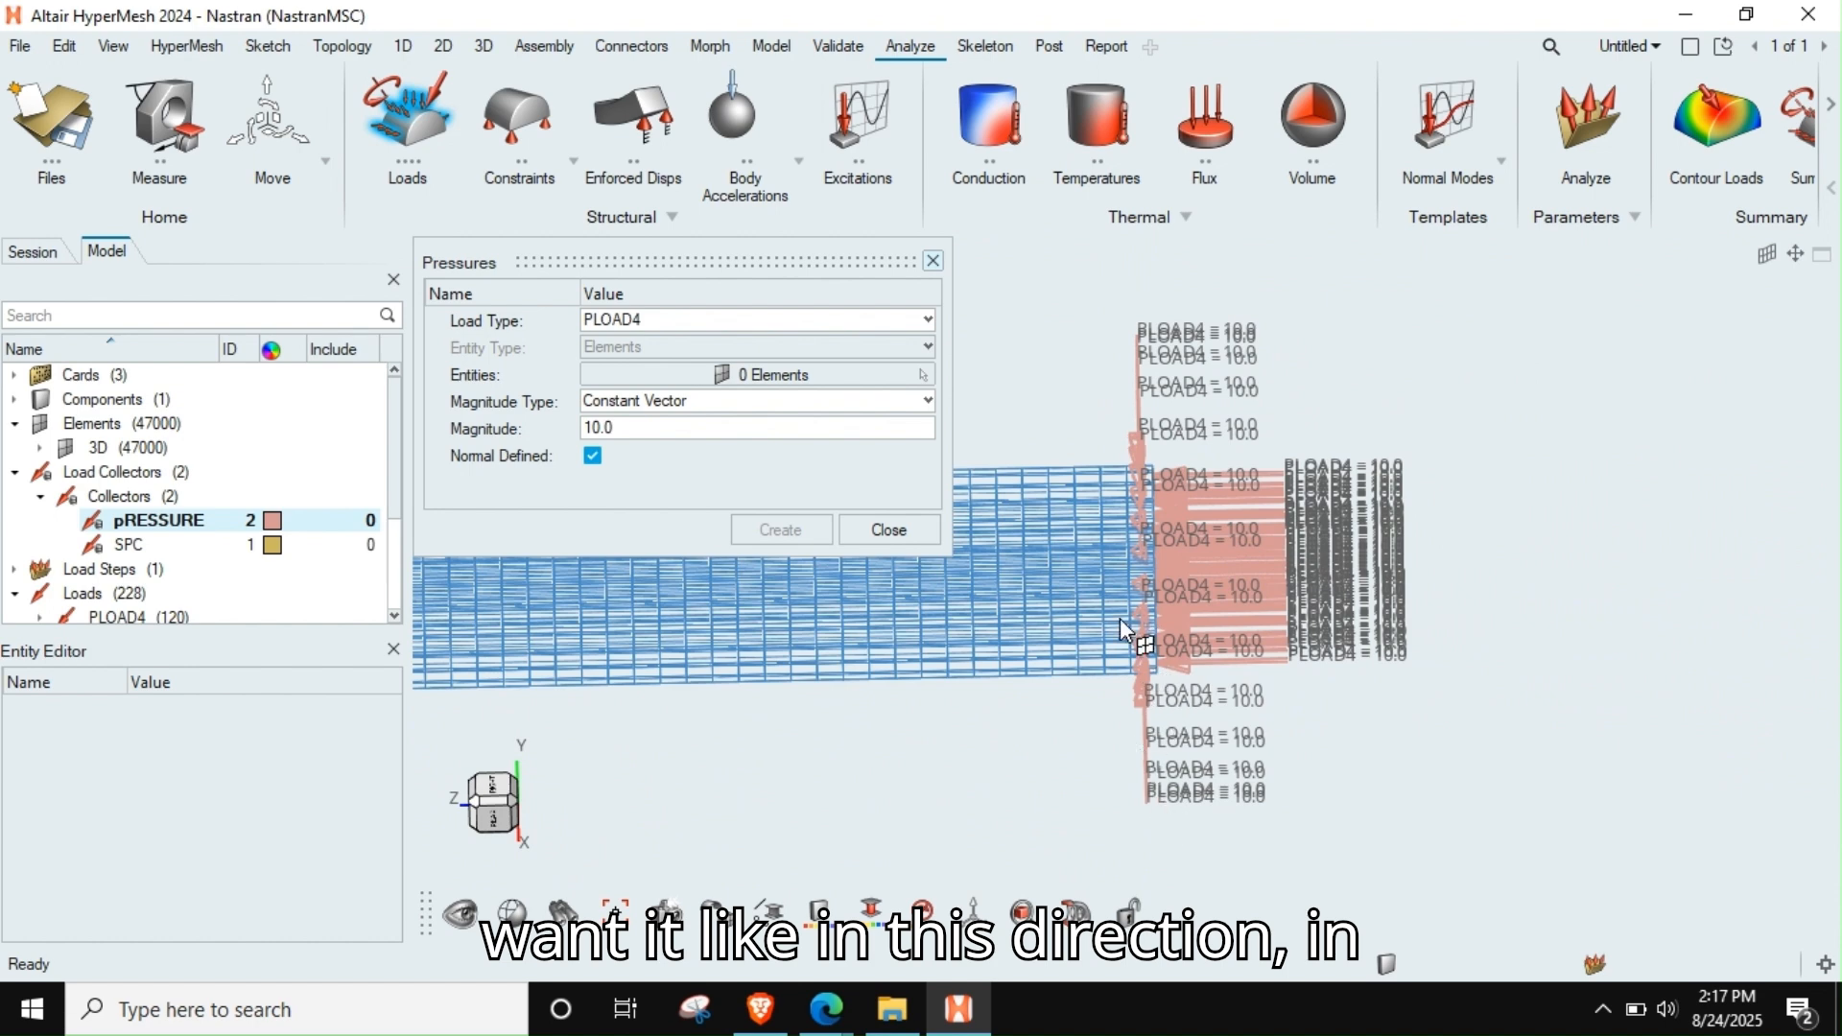
click(892, 534)
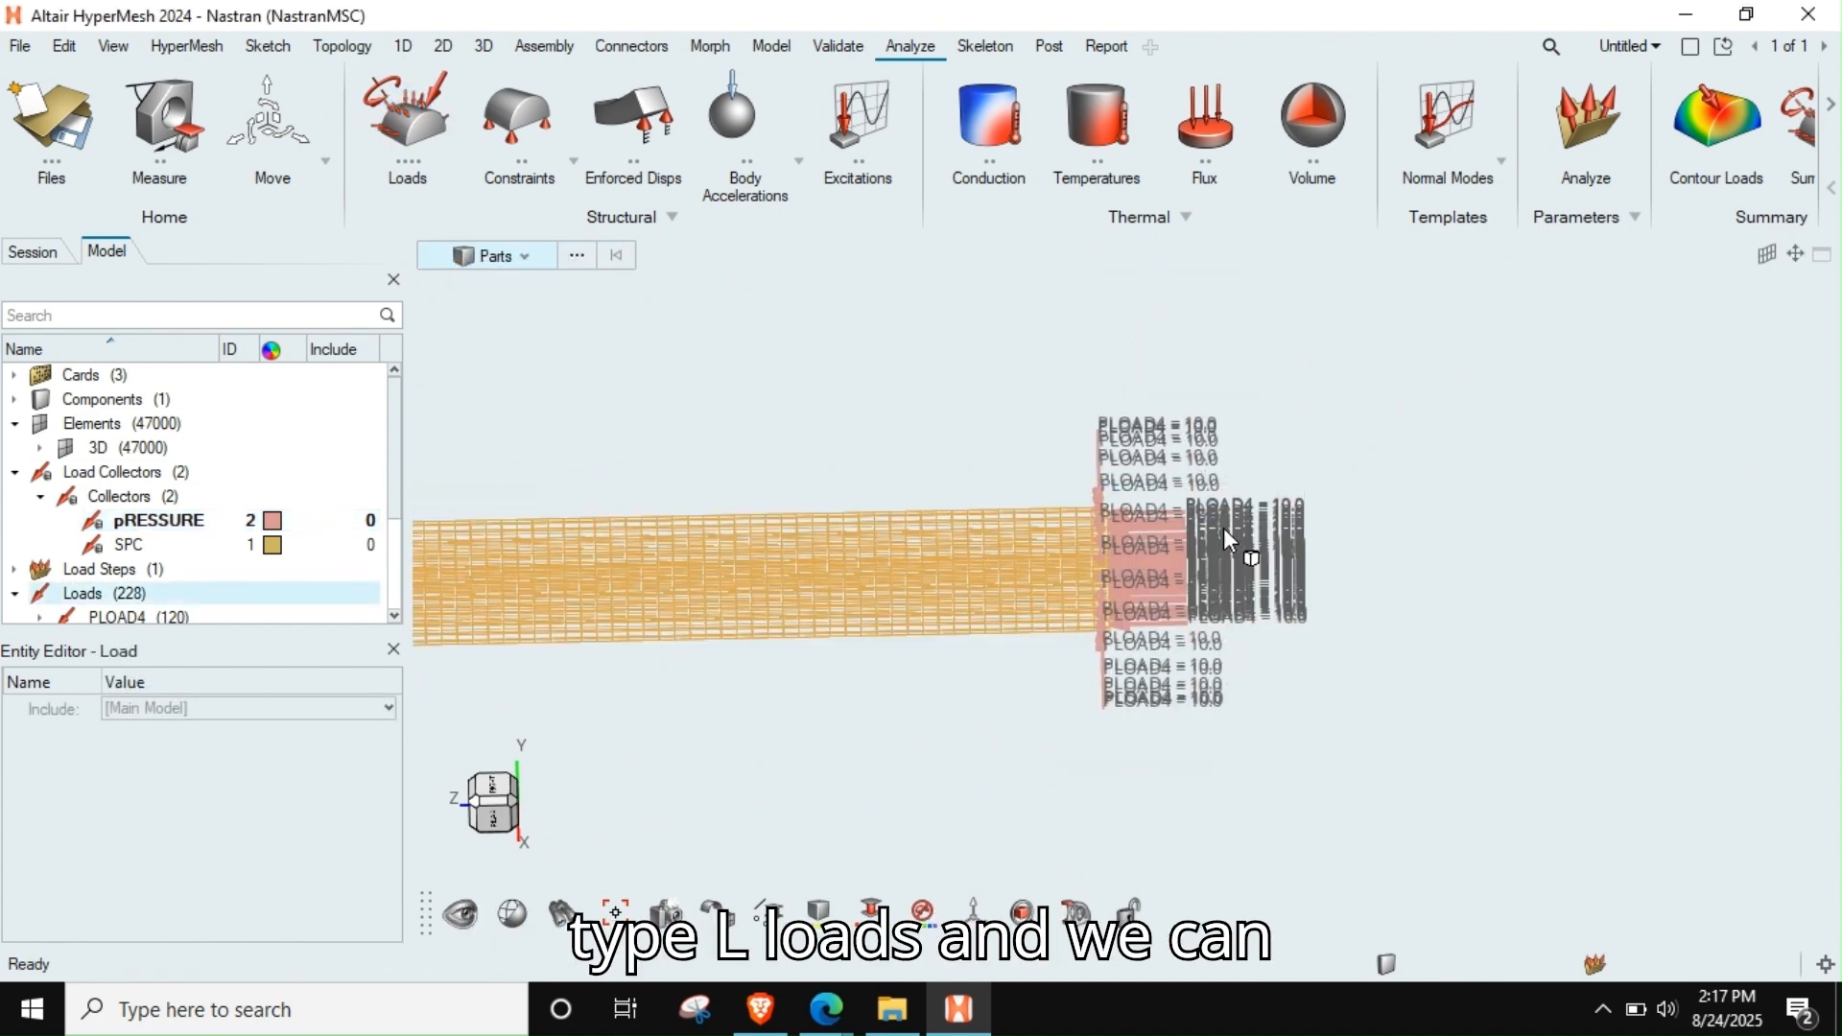
Delete the PLOAD4 loads that act radially around the rod's circumference, keeping the axial ones on the end face
key(l)
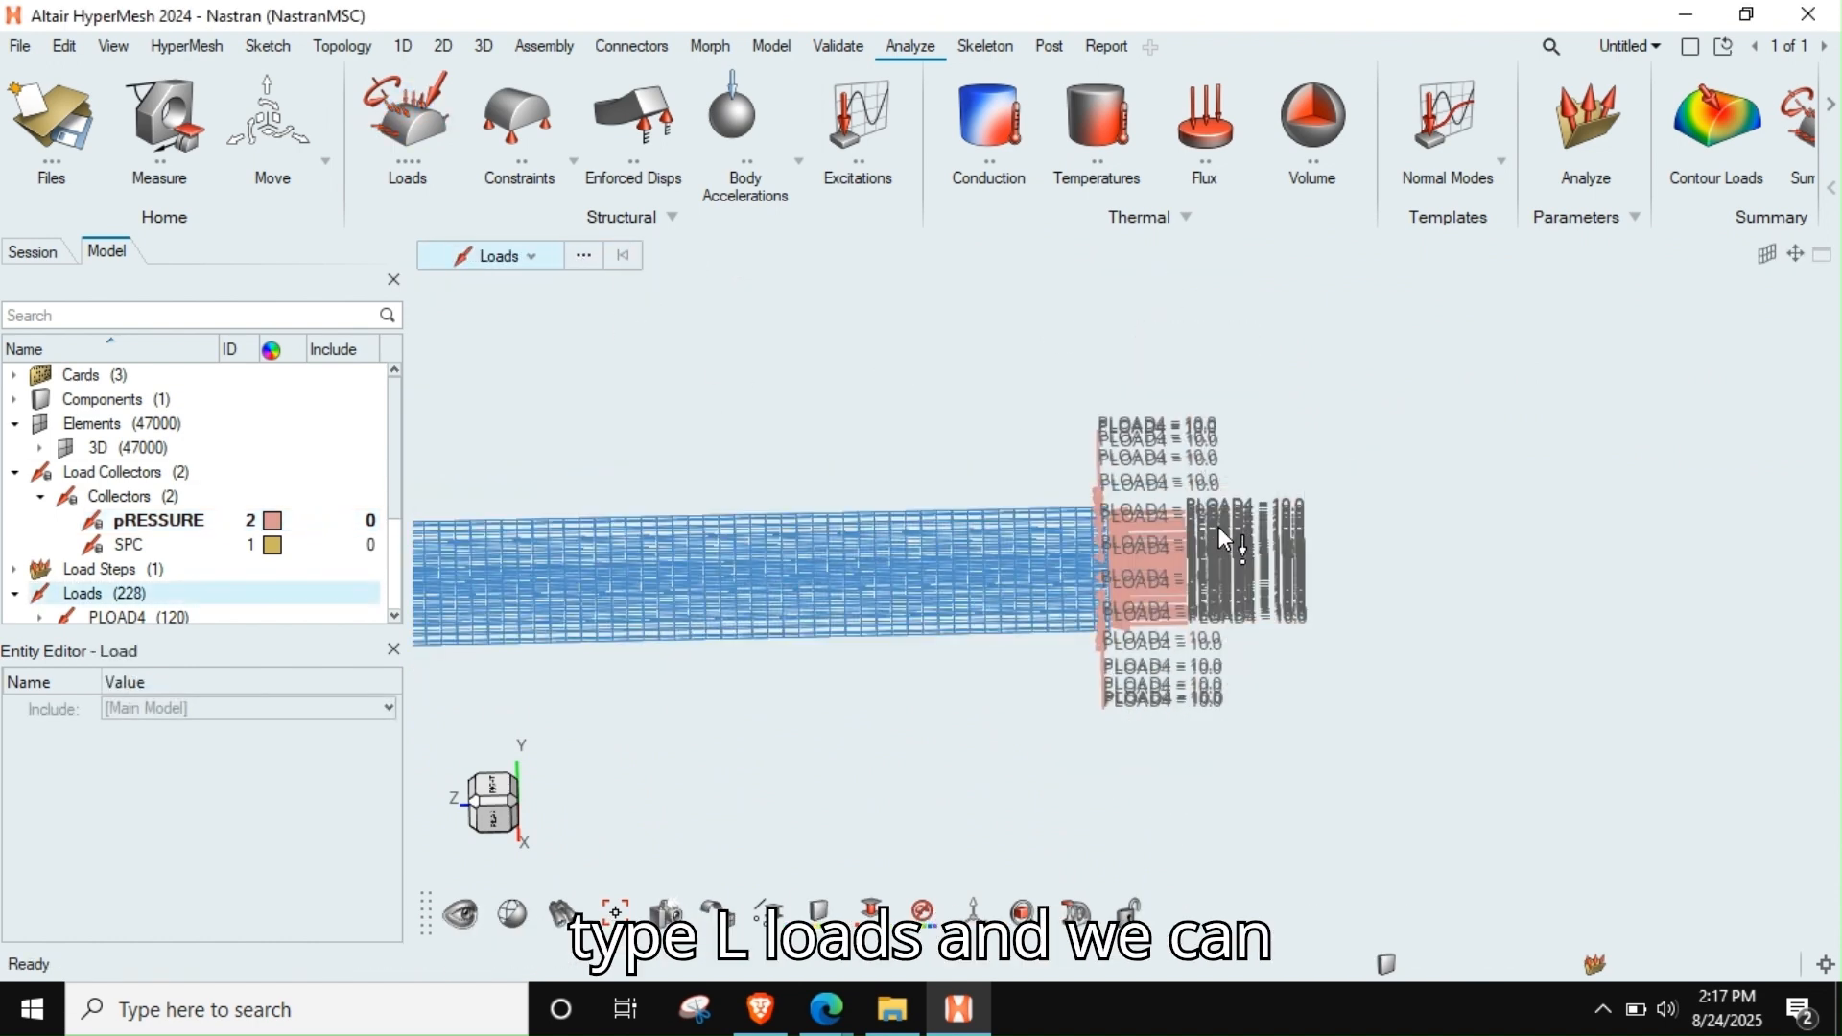
right_drag(1203, 570, 1221, 493)
scroll(1222, 494, up, 4)
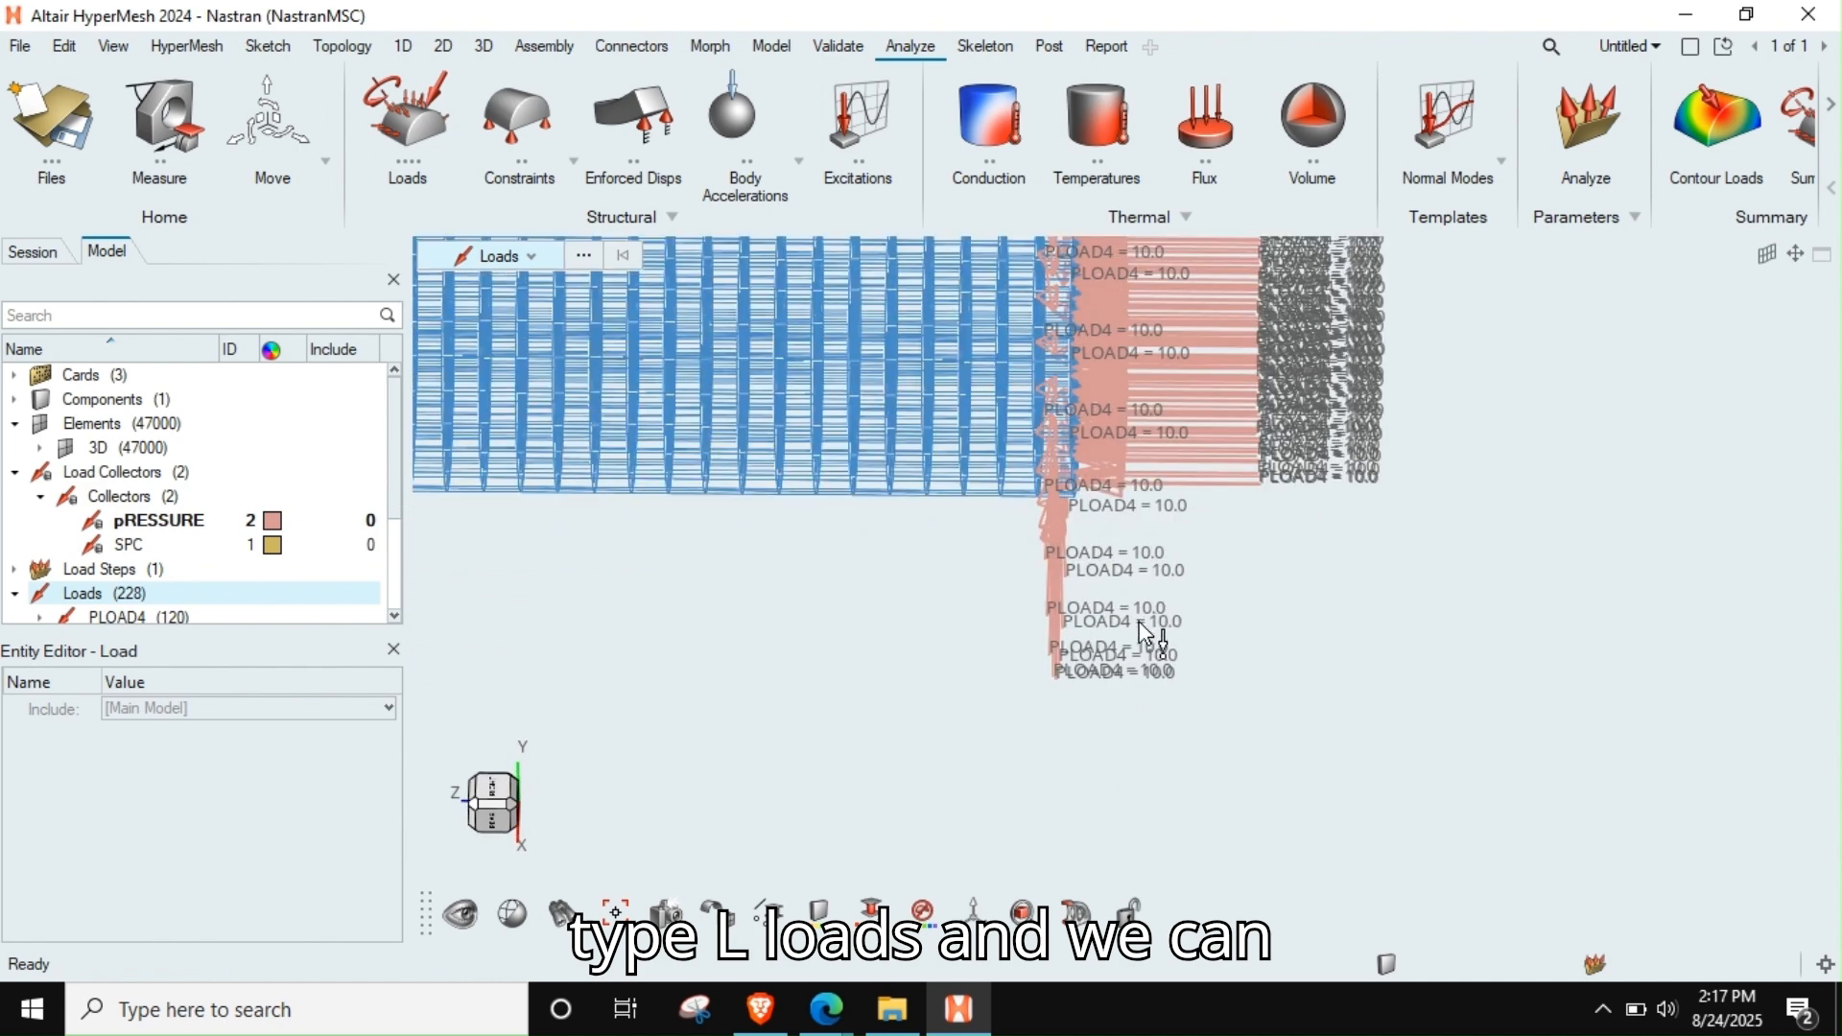
drag(1151, 506, 842, 818)
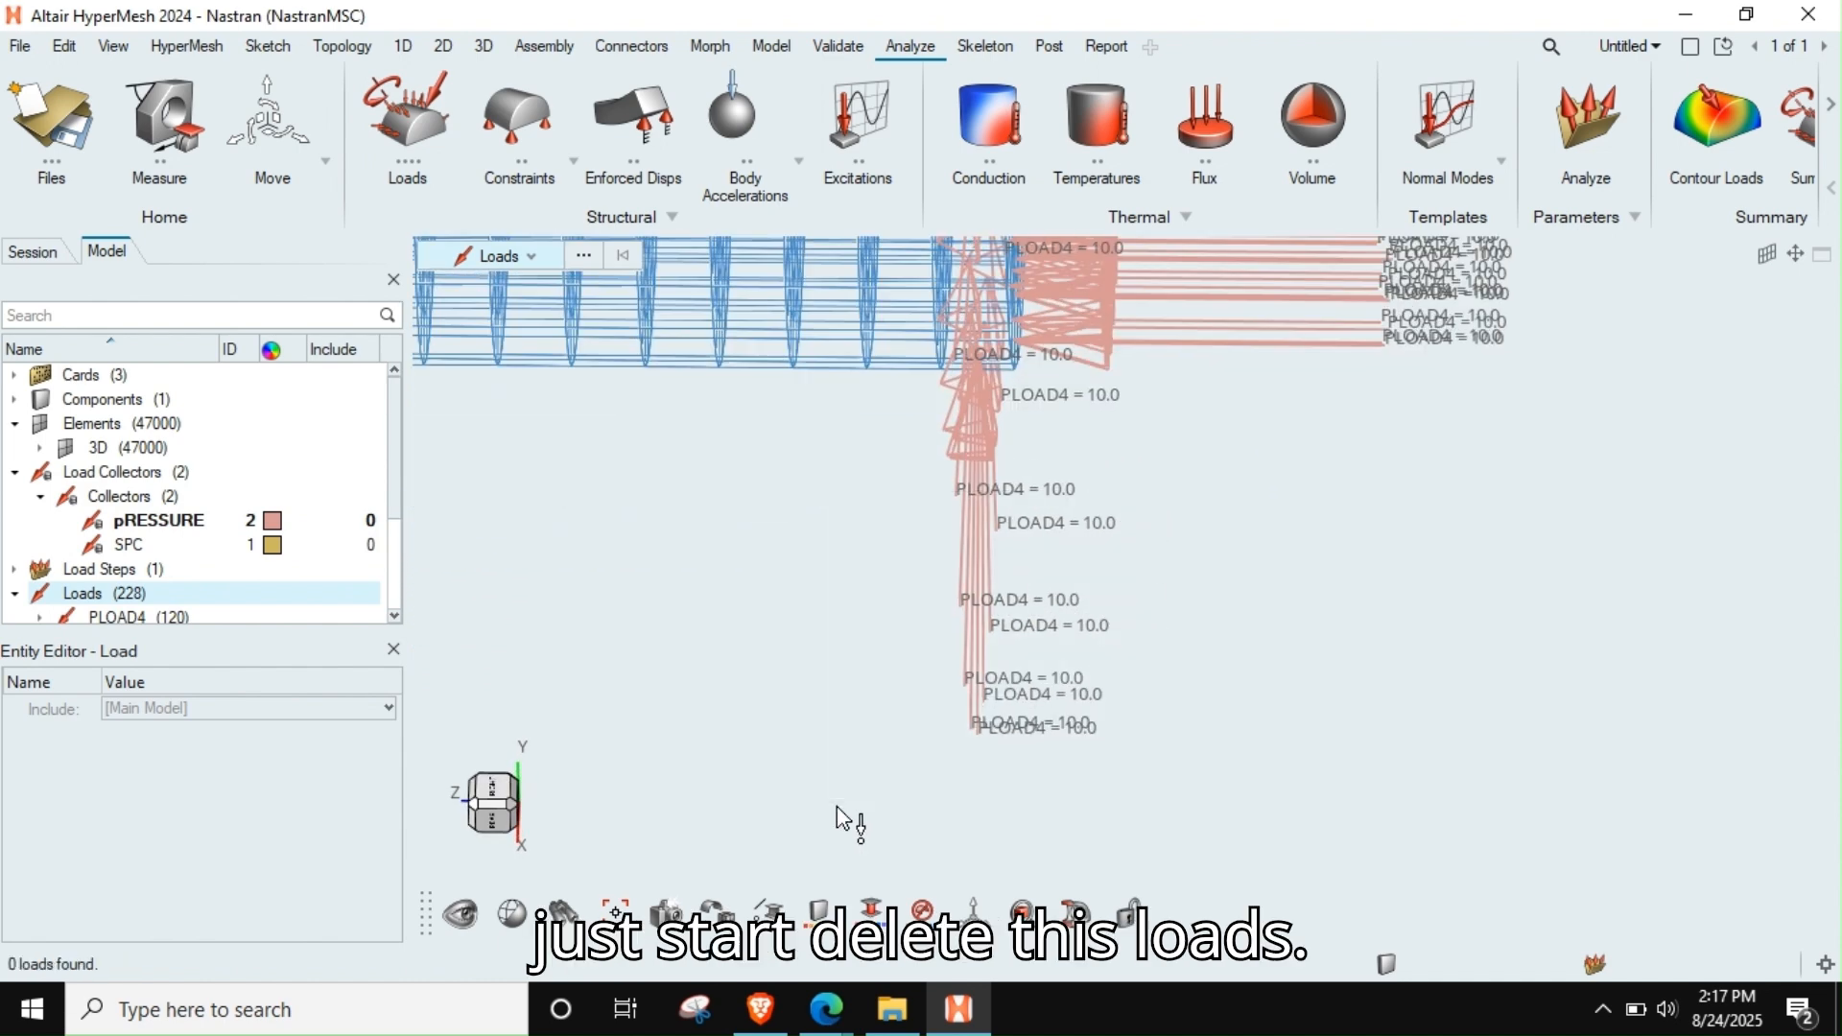
click(979, 549)
click(1025, 512)
drag(1079, 474, 940, 763)
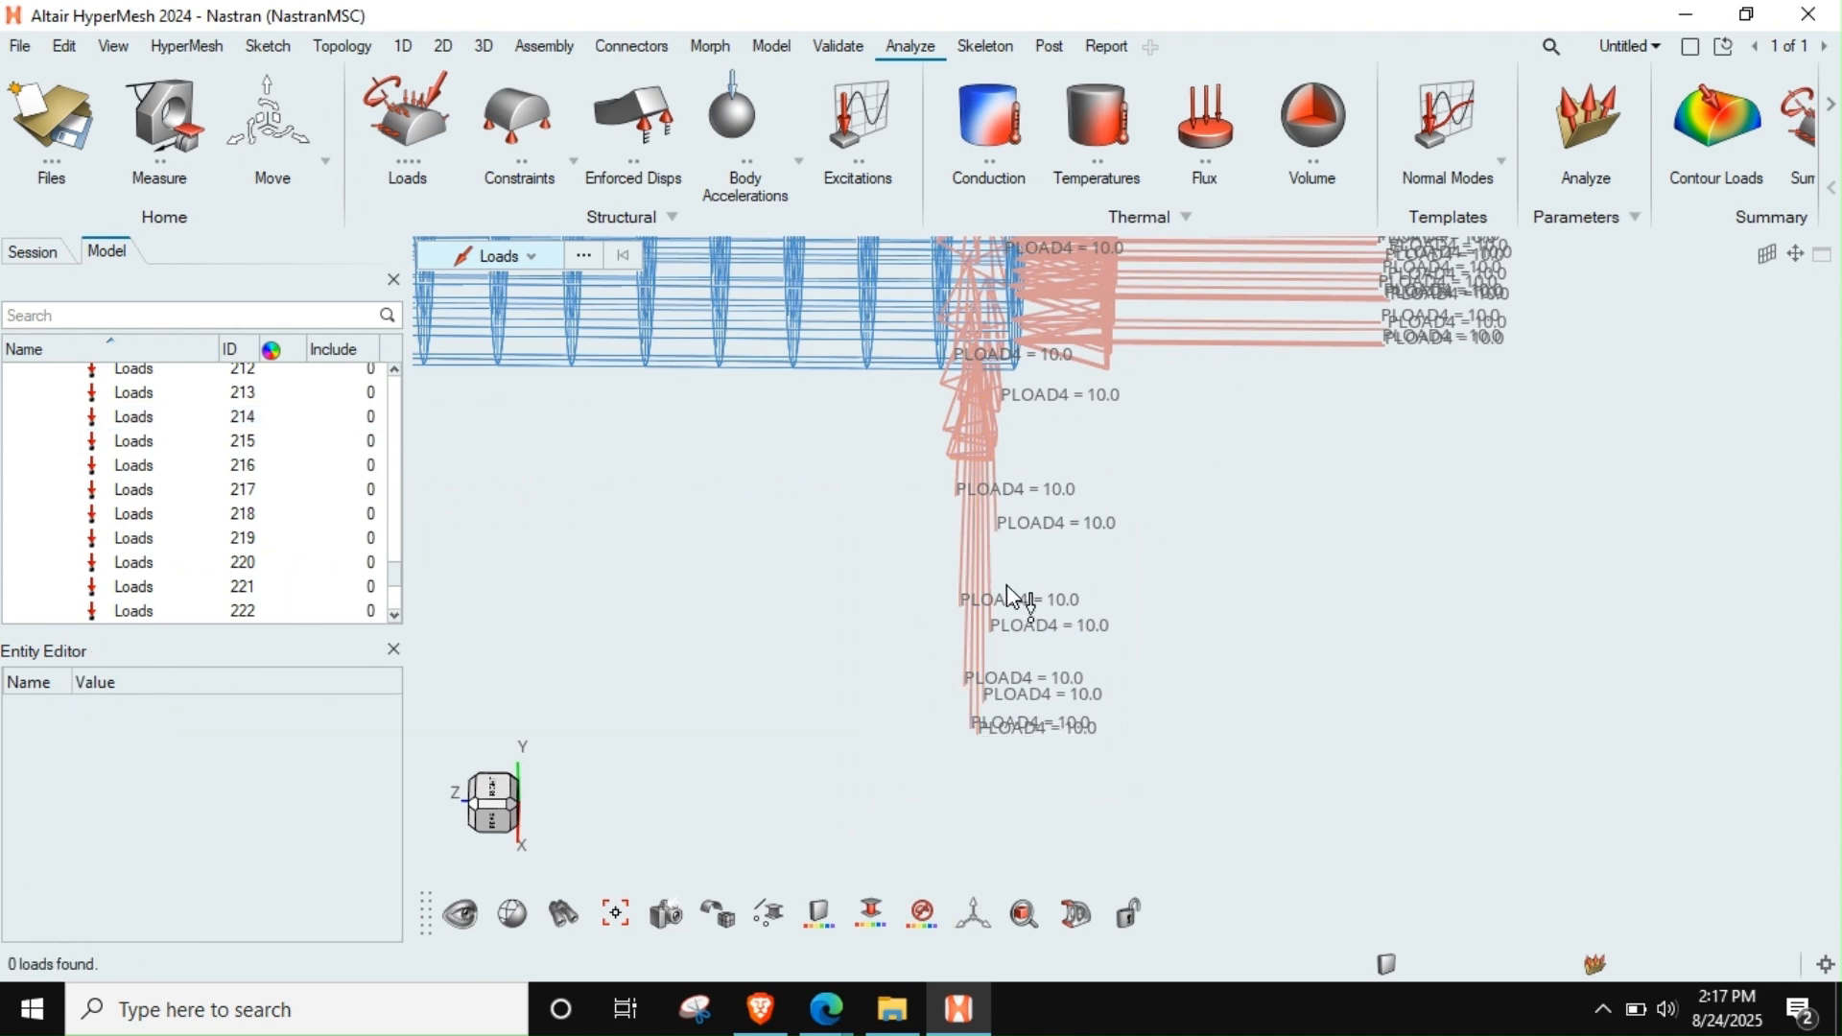
scroll(1006, 584, down, 5)
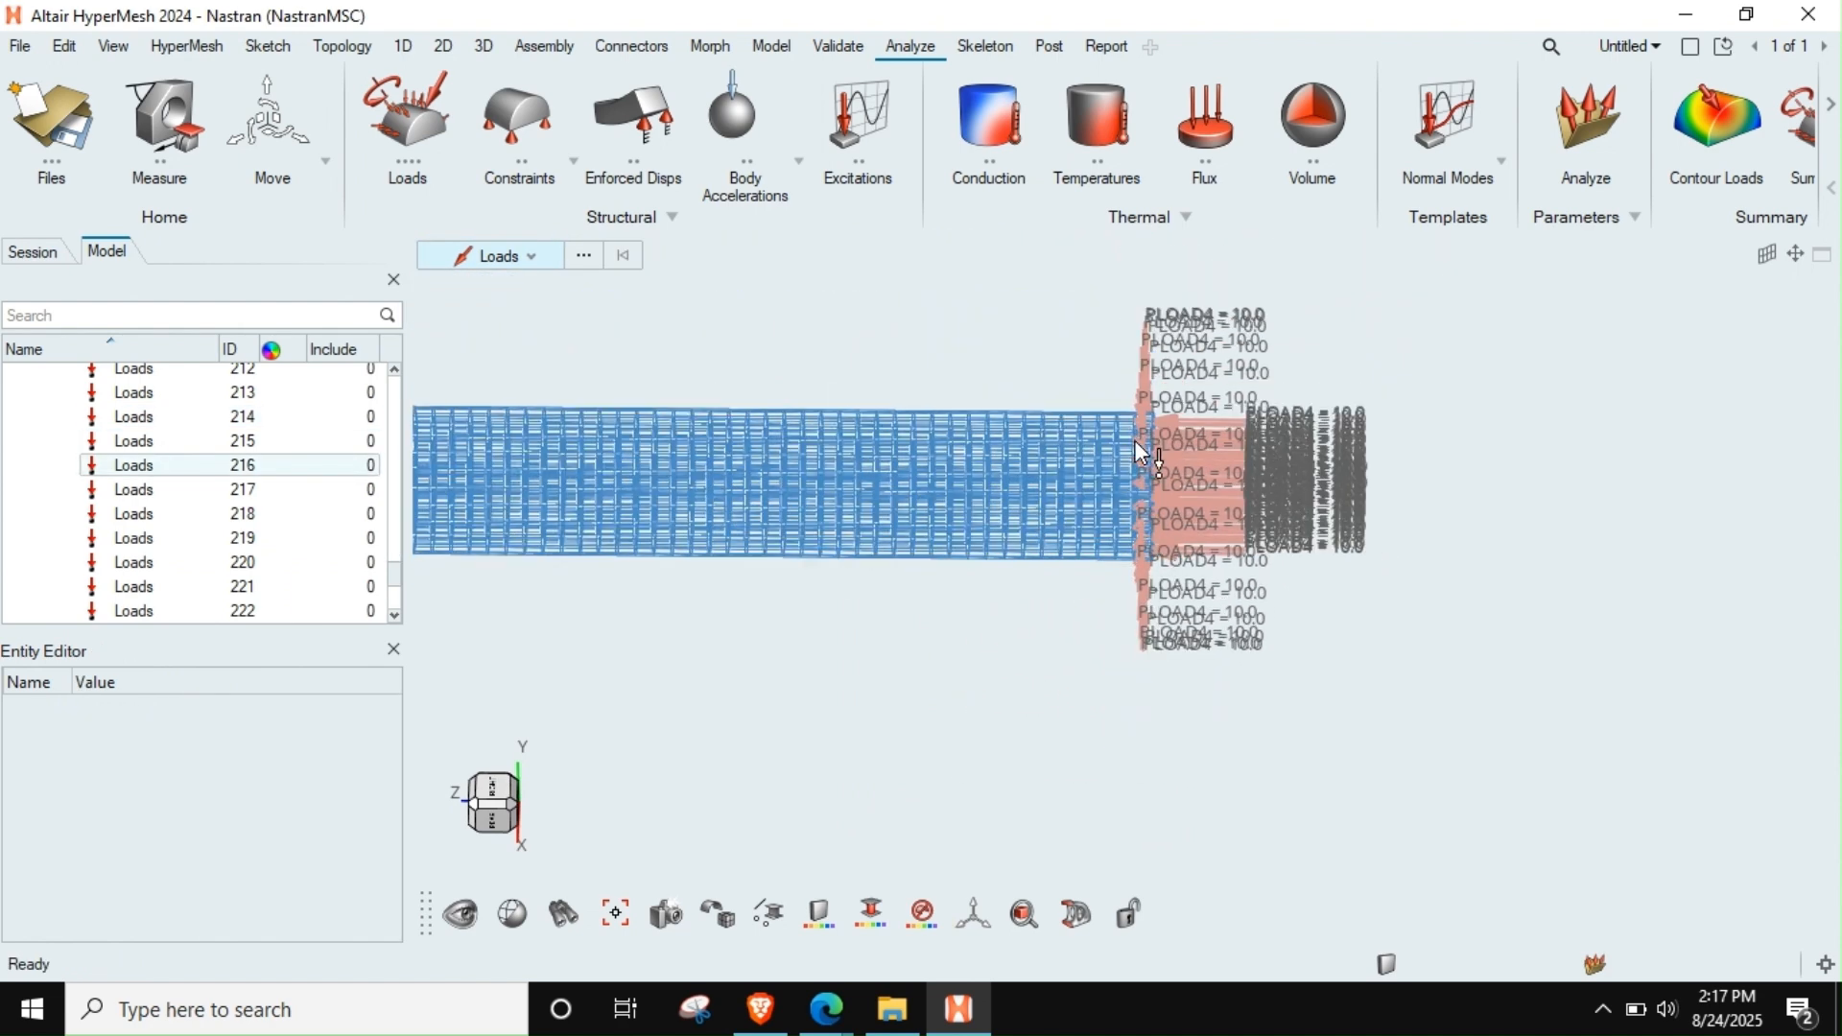
middle_drag(1134, 439, 1139, 436)
scroll(1140, 436, up, 3)
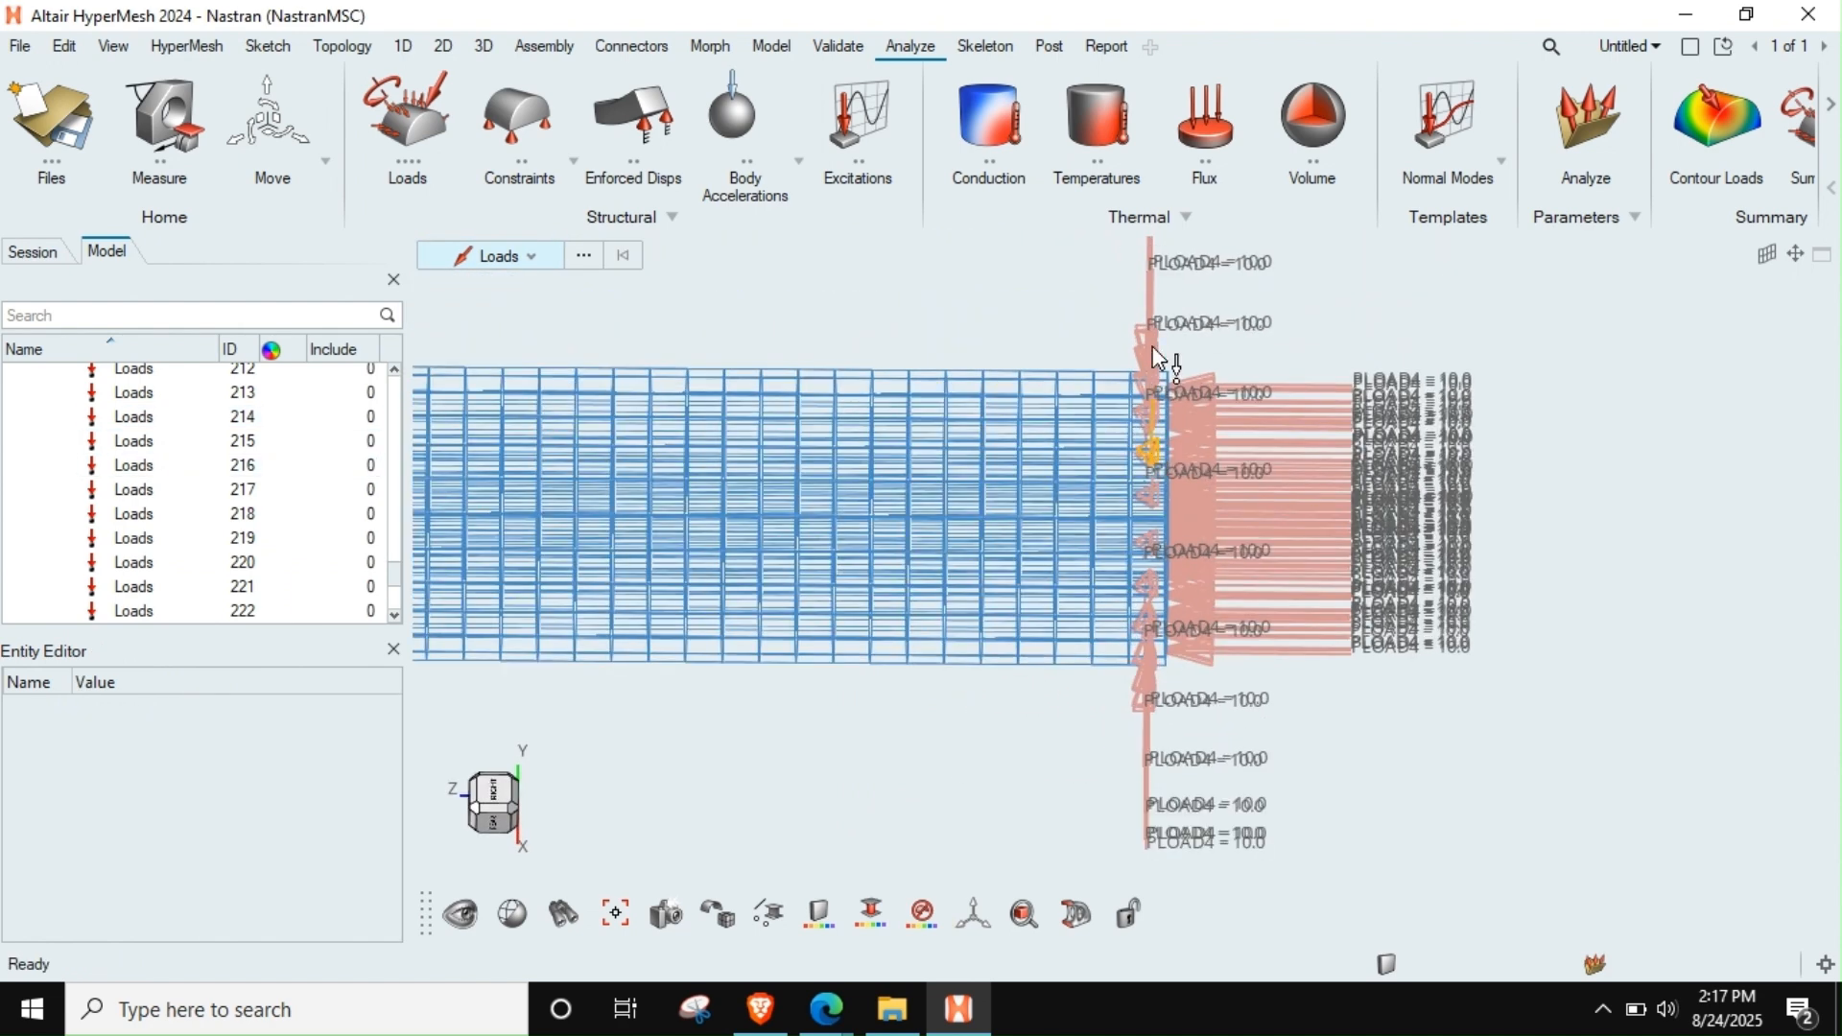
drag(1157, 302, 1122, 813)
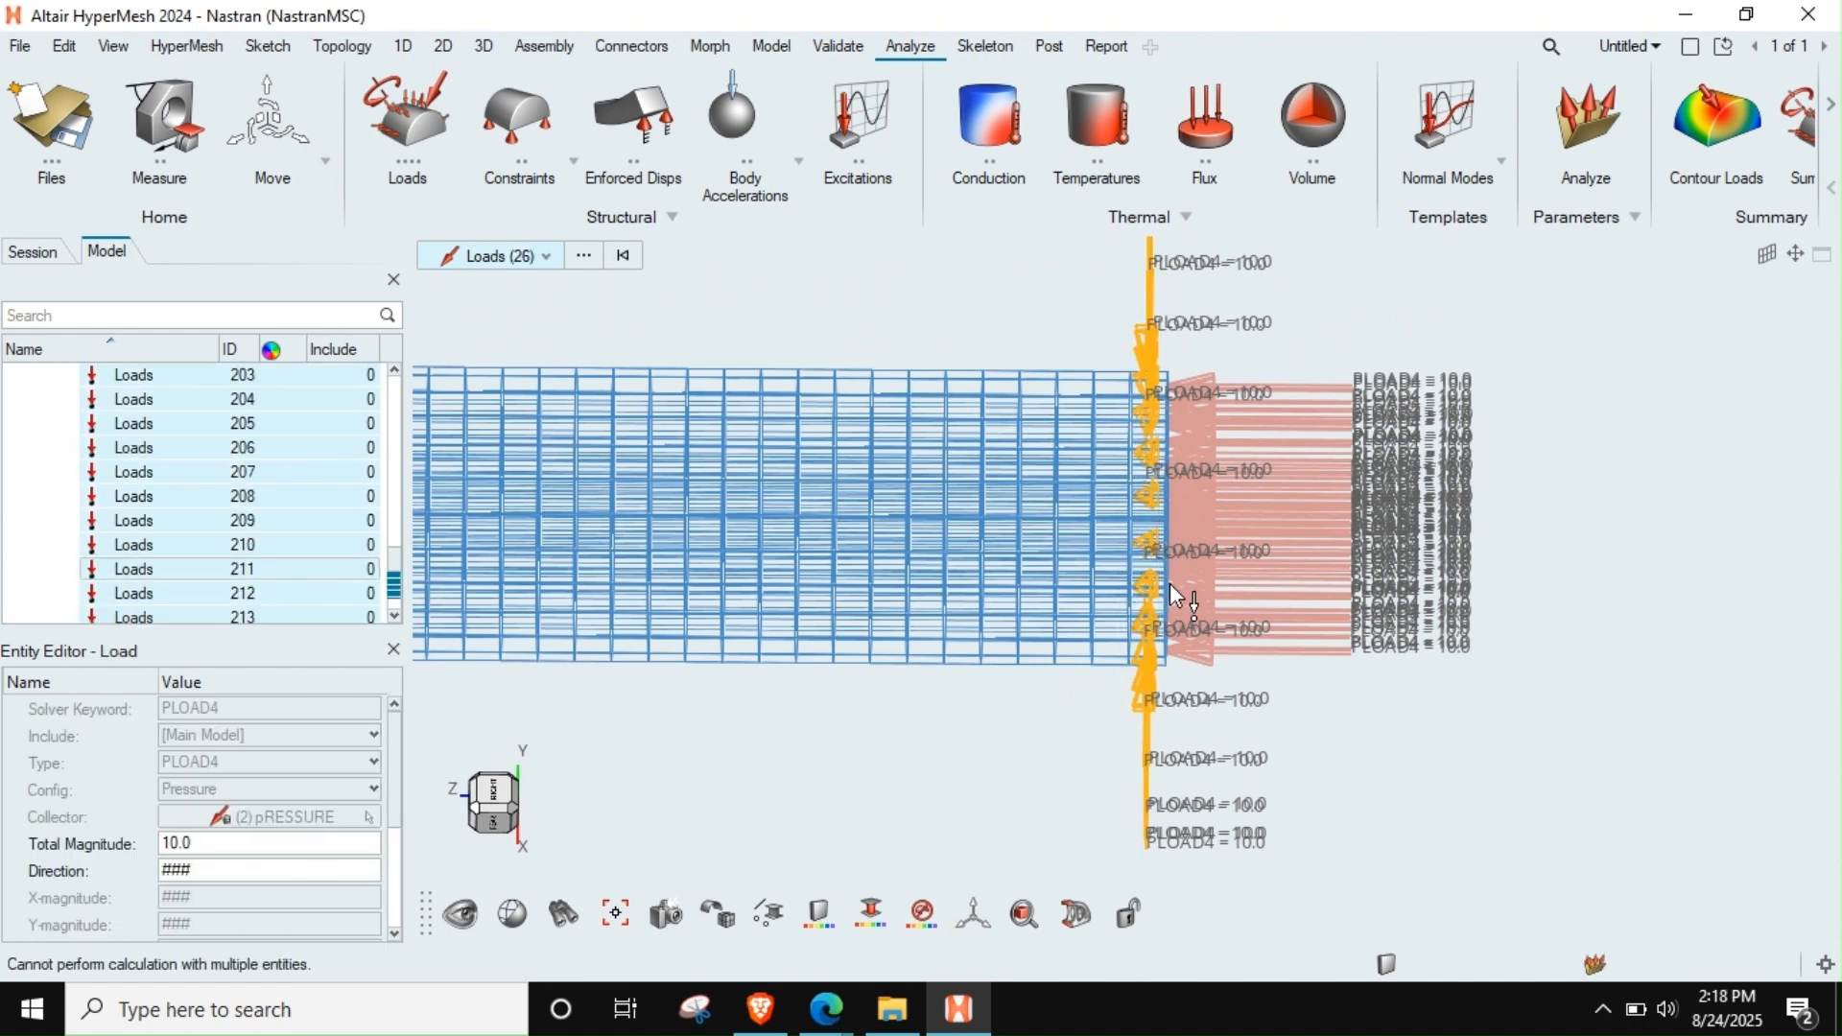
key(Delete)
Return the mesh to shaded display and examine the remaining pressure loads on the rod's end face
middle_drag(1177, 574, 1136, 574)
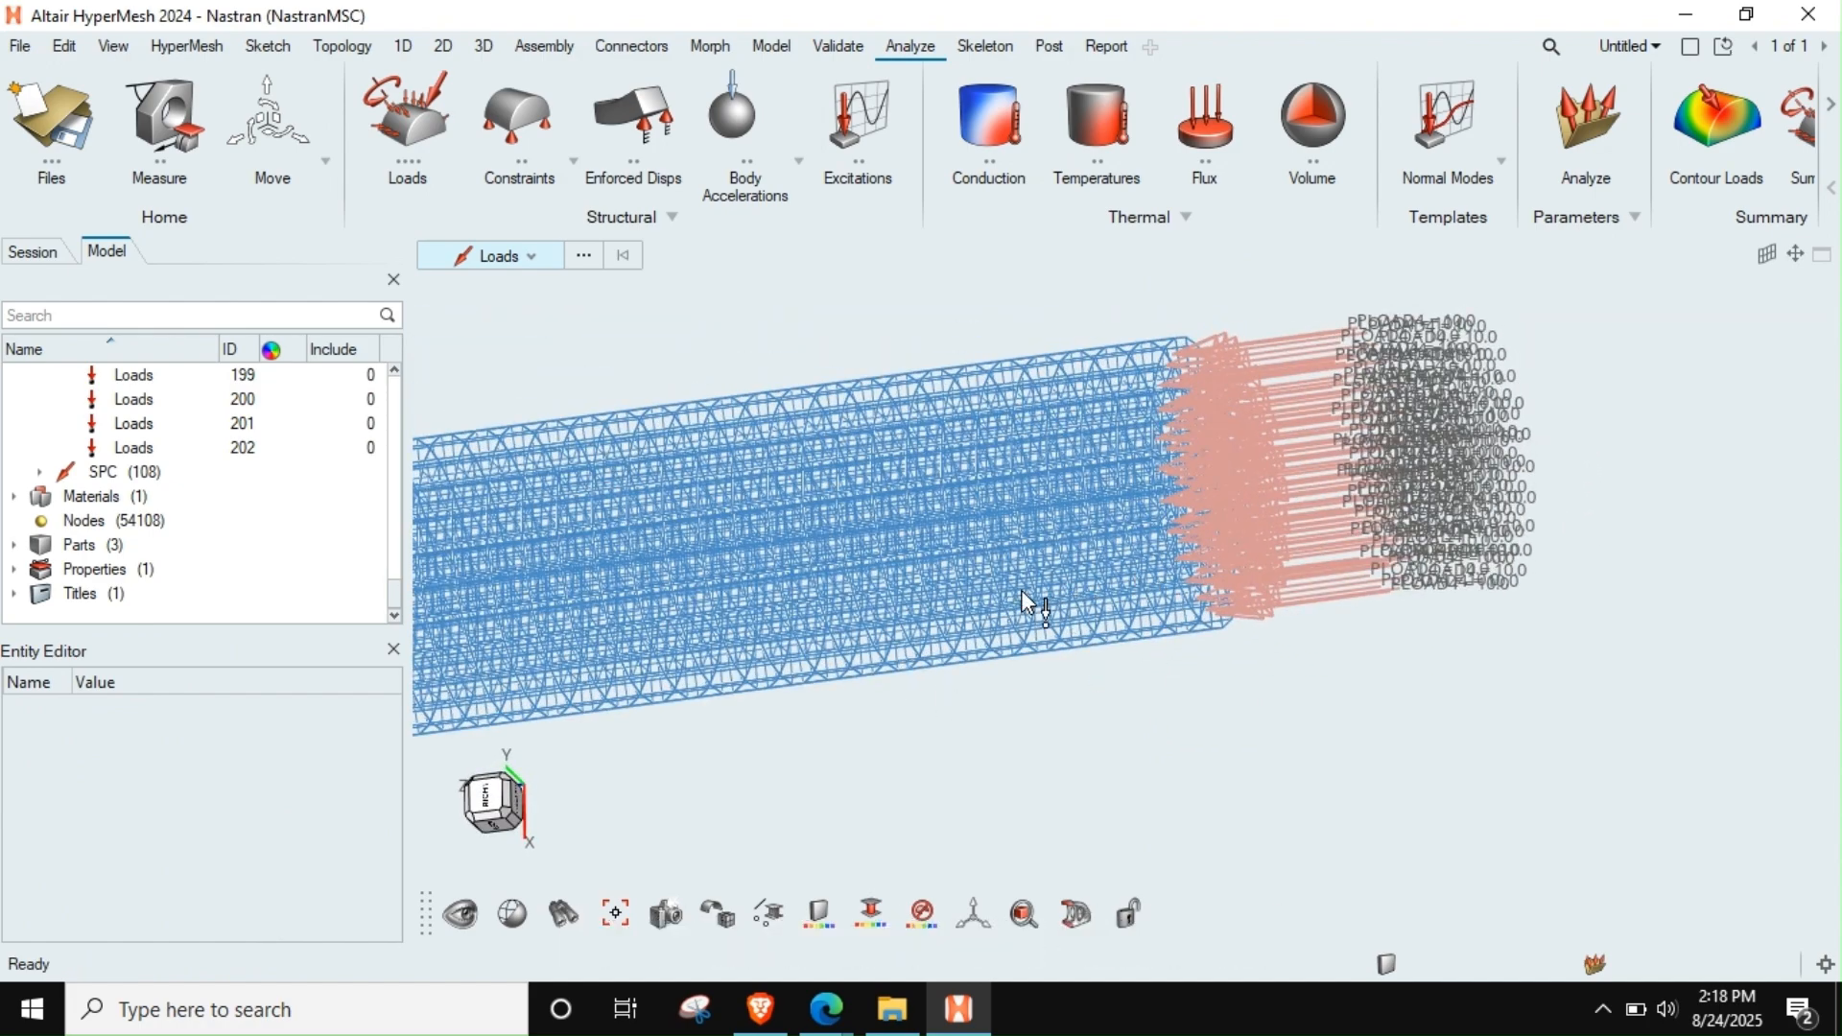
click(722, 907)
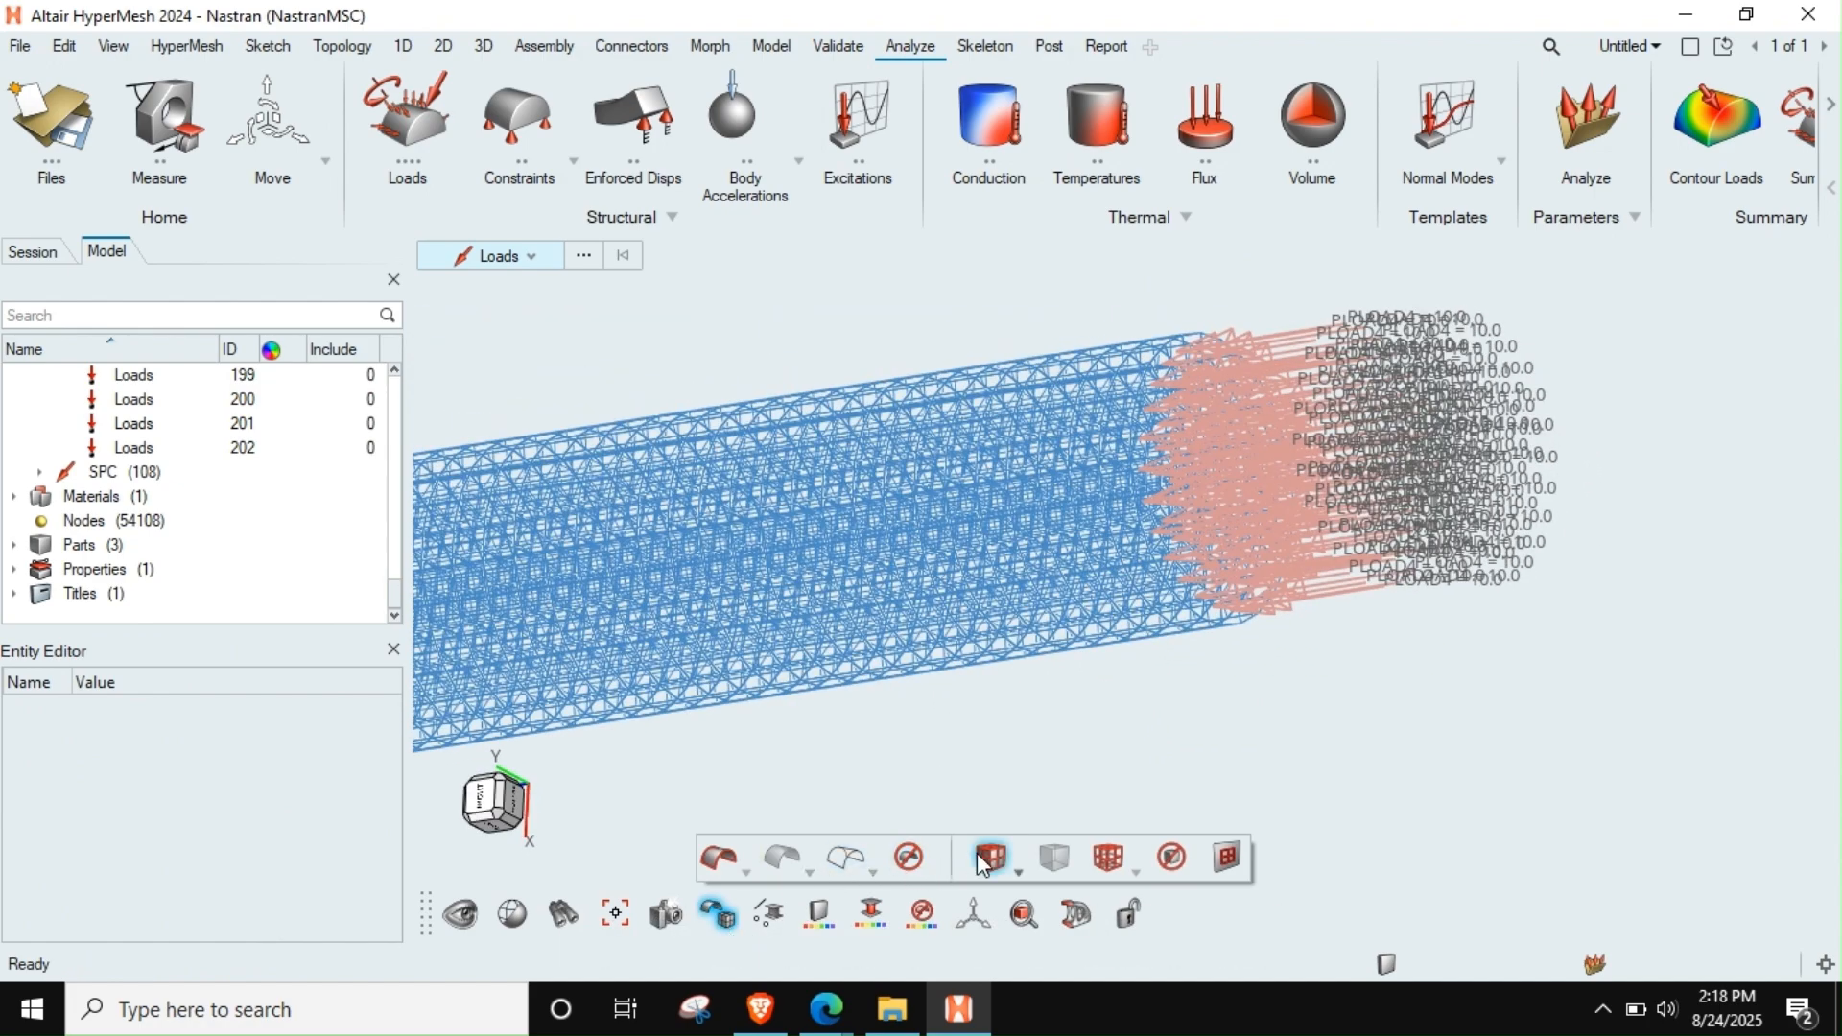
click(988, 857)
mouse_move(1055, 614)
middle_down()
mouse_move(1335, 587)
mouse_move(1225, 566)
mouse_move(1336, 571)
middle_up()
scroll(1224, 564, up, 4)
scroll(1224, 565, down, 1)
scroll(1224, 563, down, 5)
scroll(1414, 492, up, 8)
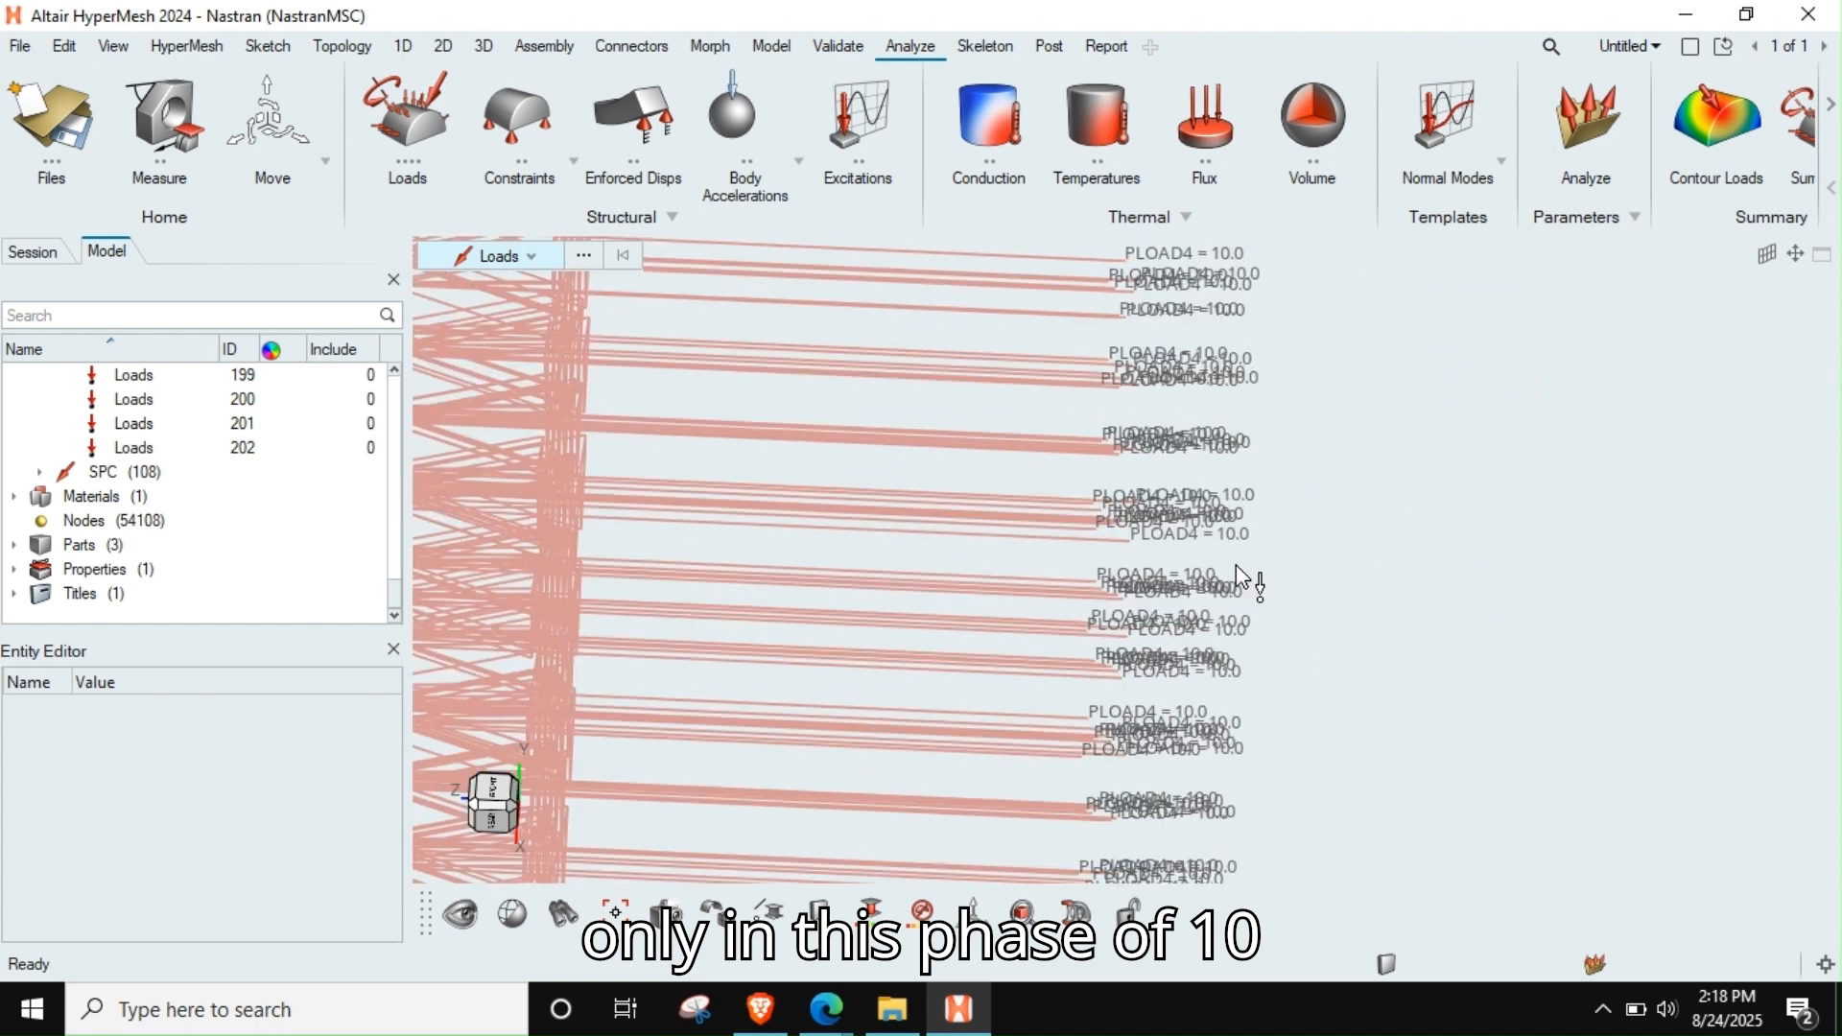
scroll(1237, 566, down, 8)
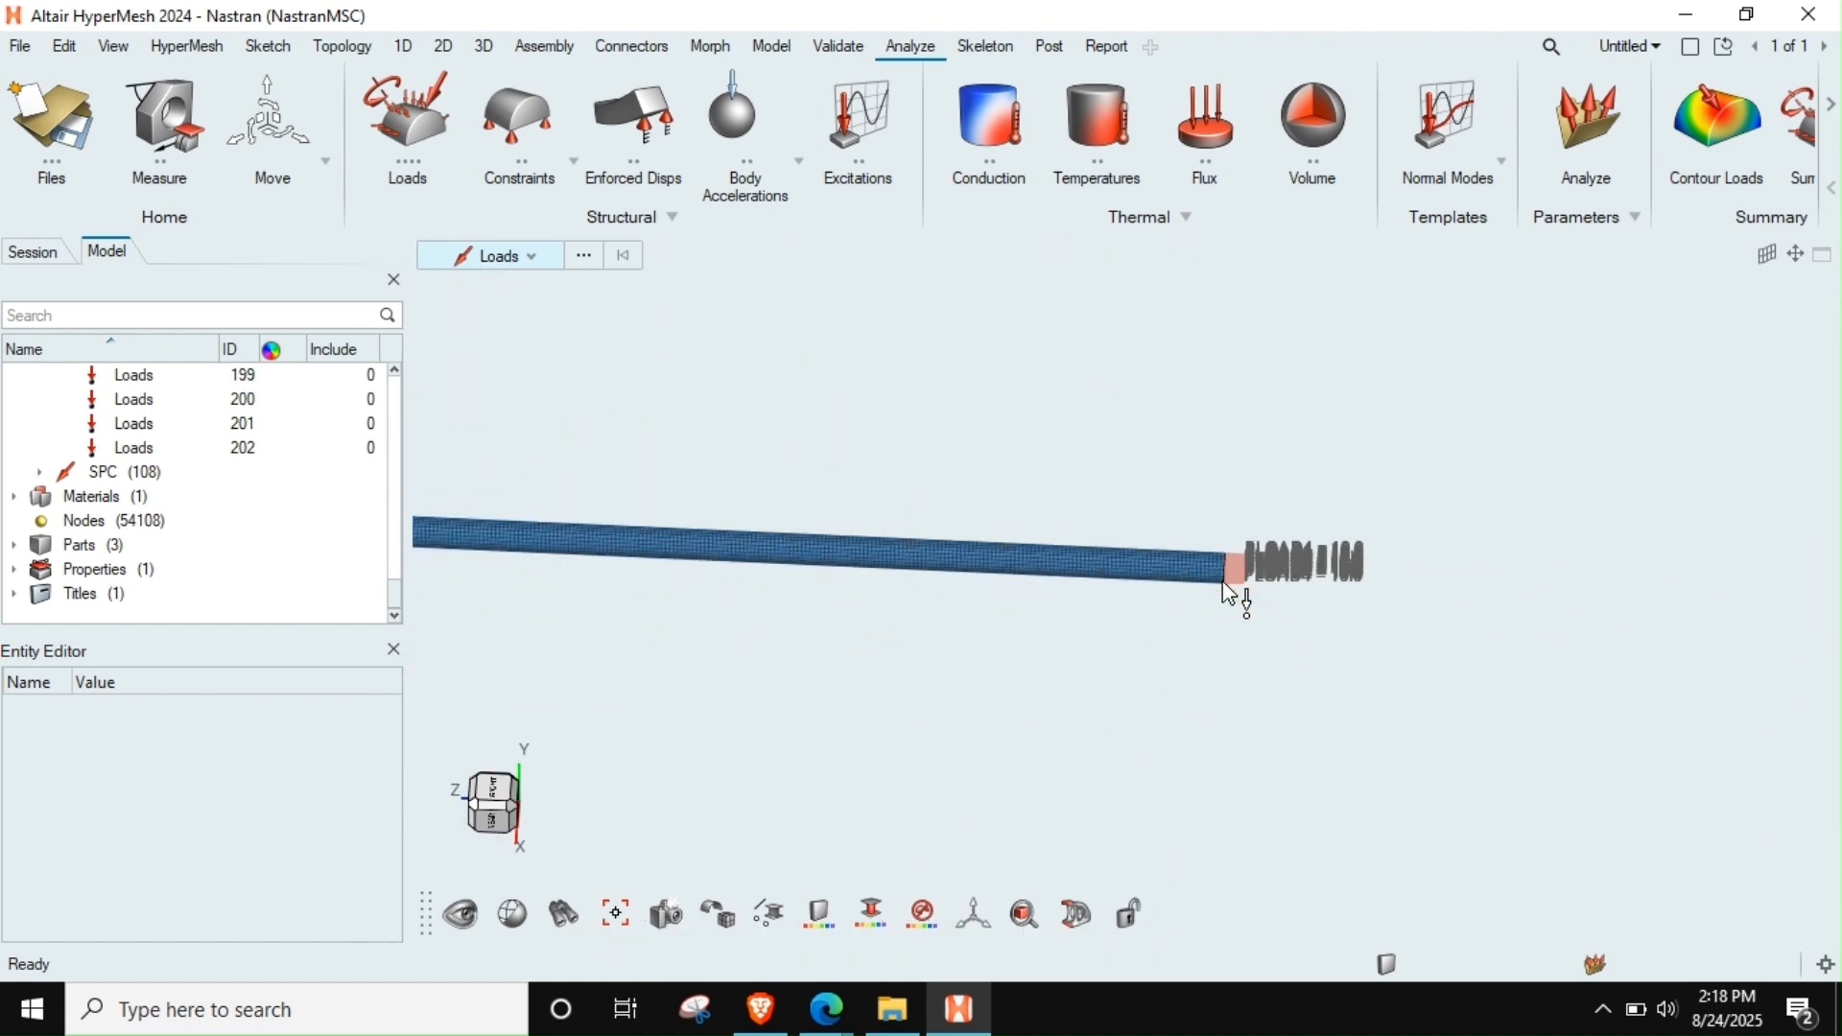
scroll(969, 528, down, 8)
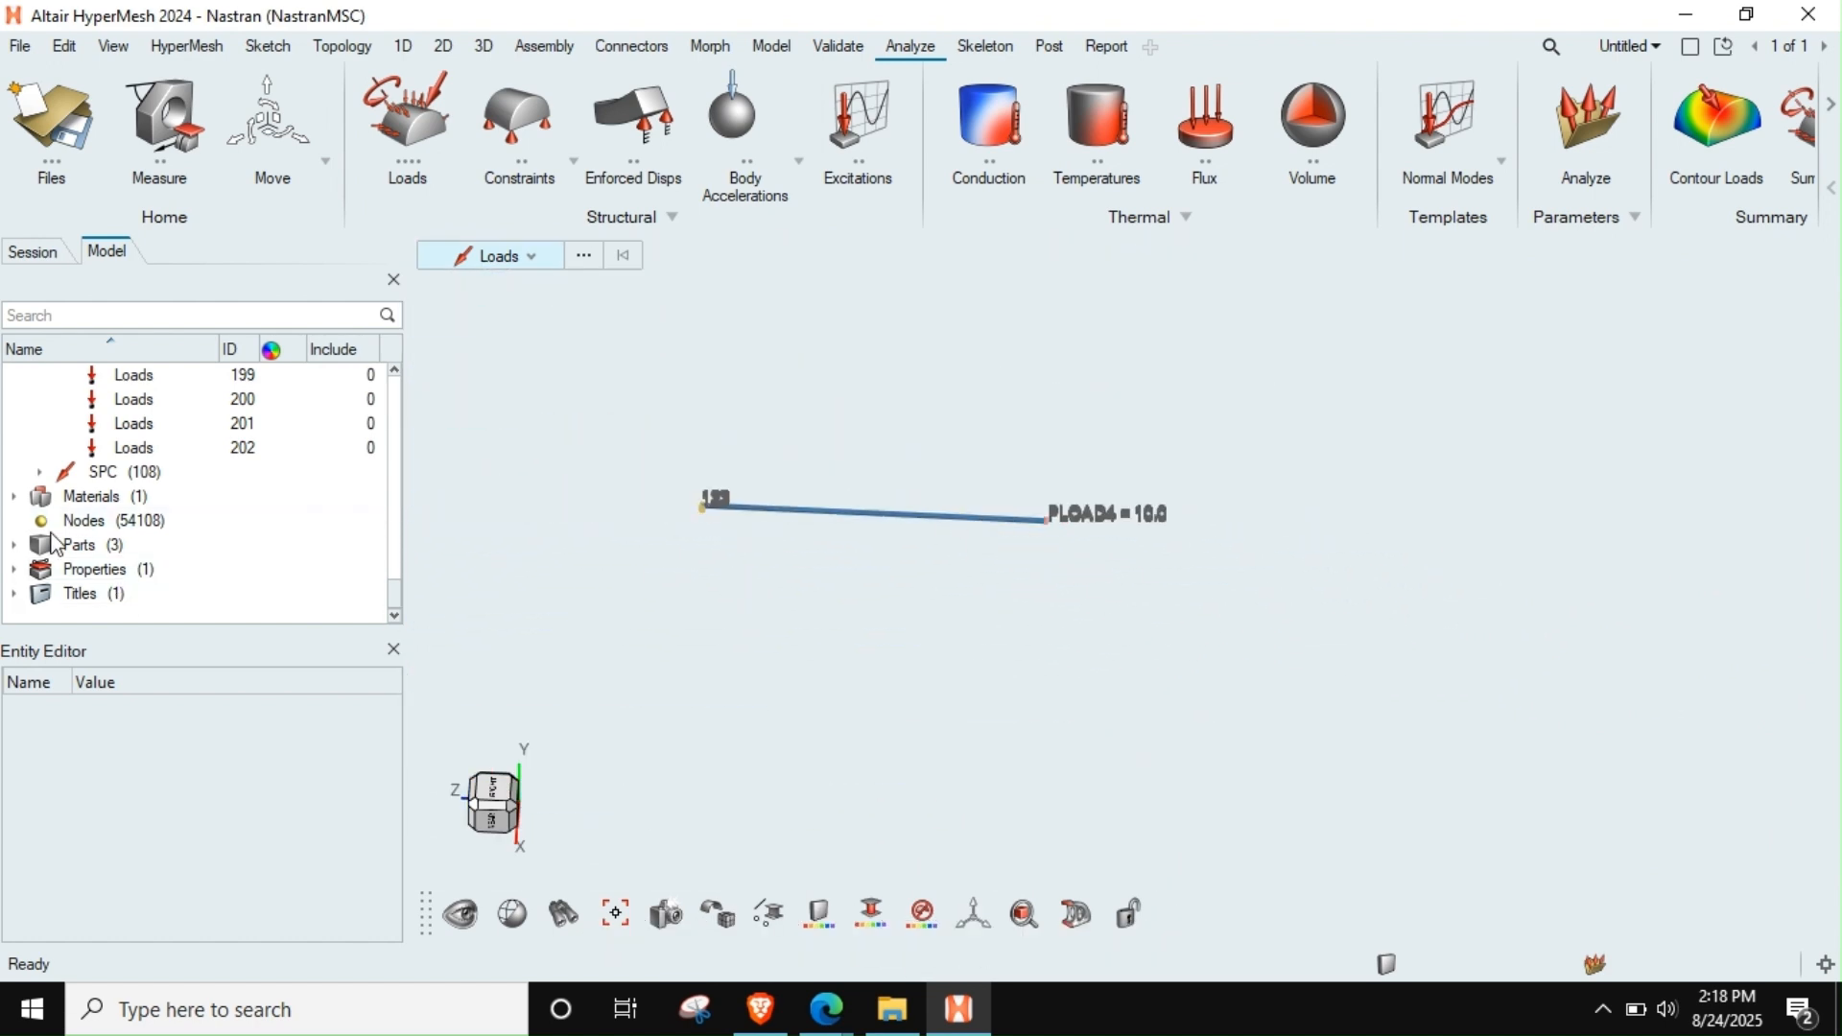
Collapse the load collectors and loads in the model tree and expand the load steps
scroll(115, 539, up, 20)
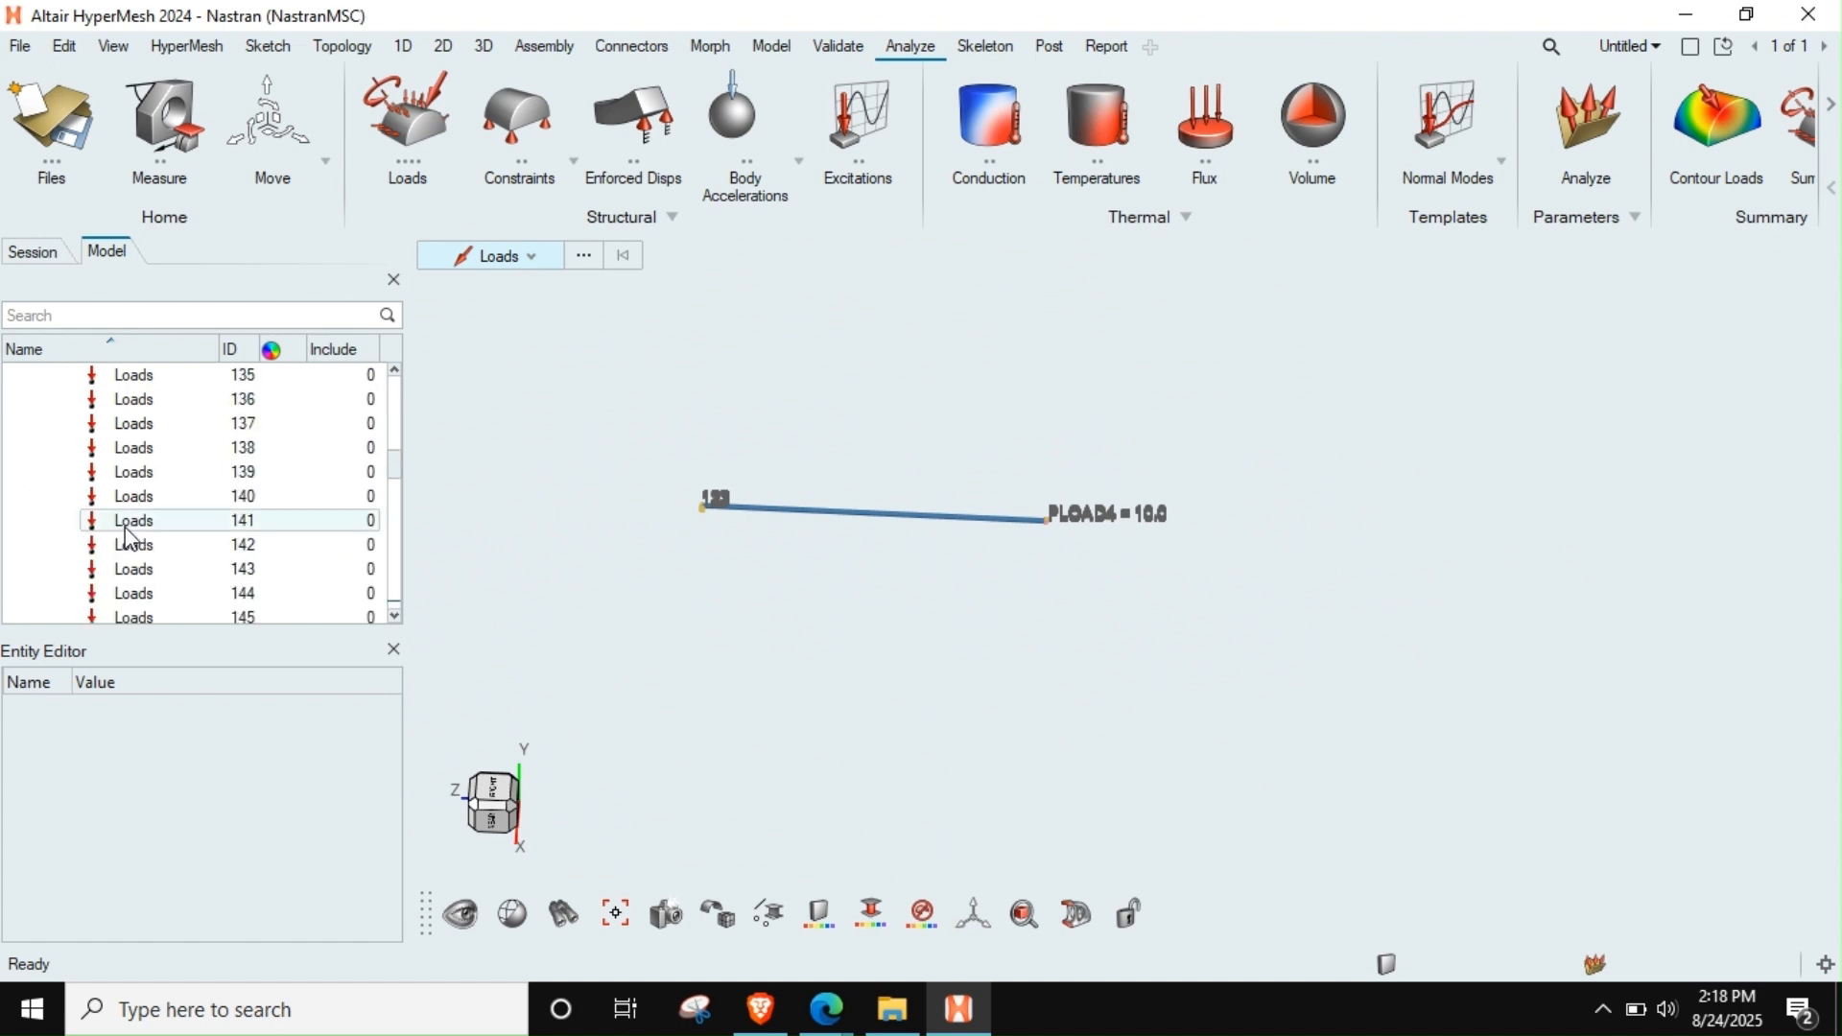
scroll(130, 539, up, 15)
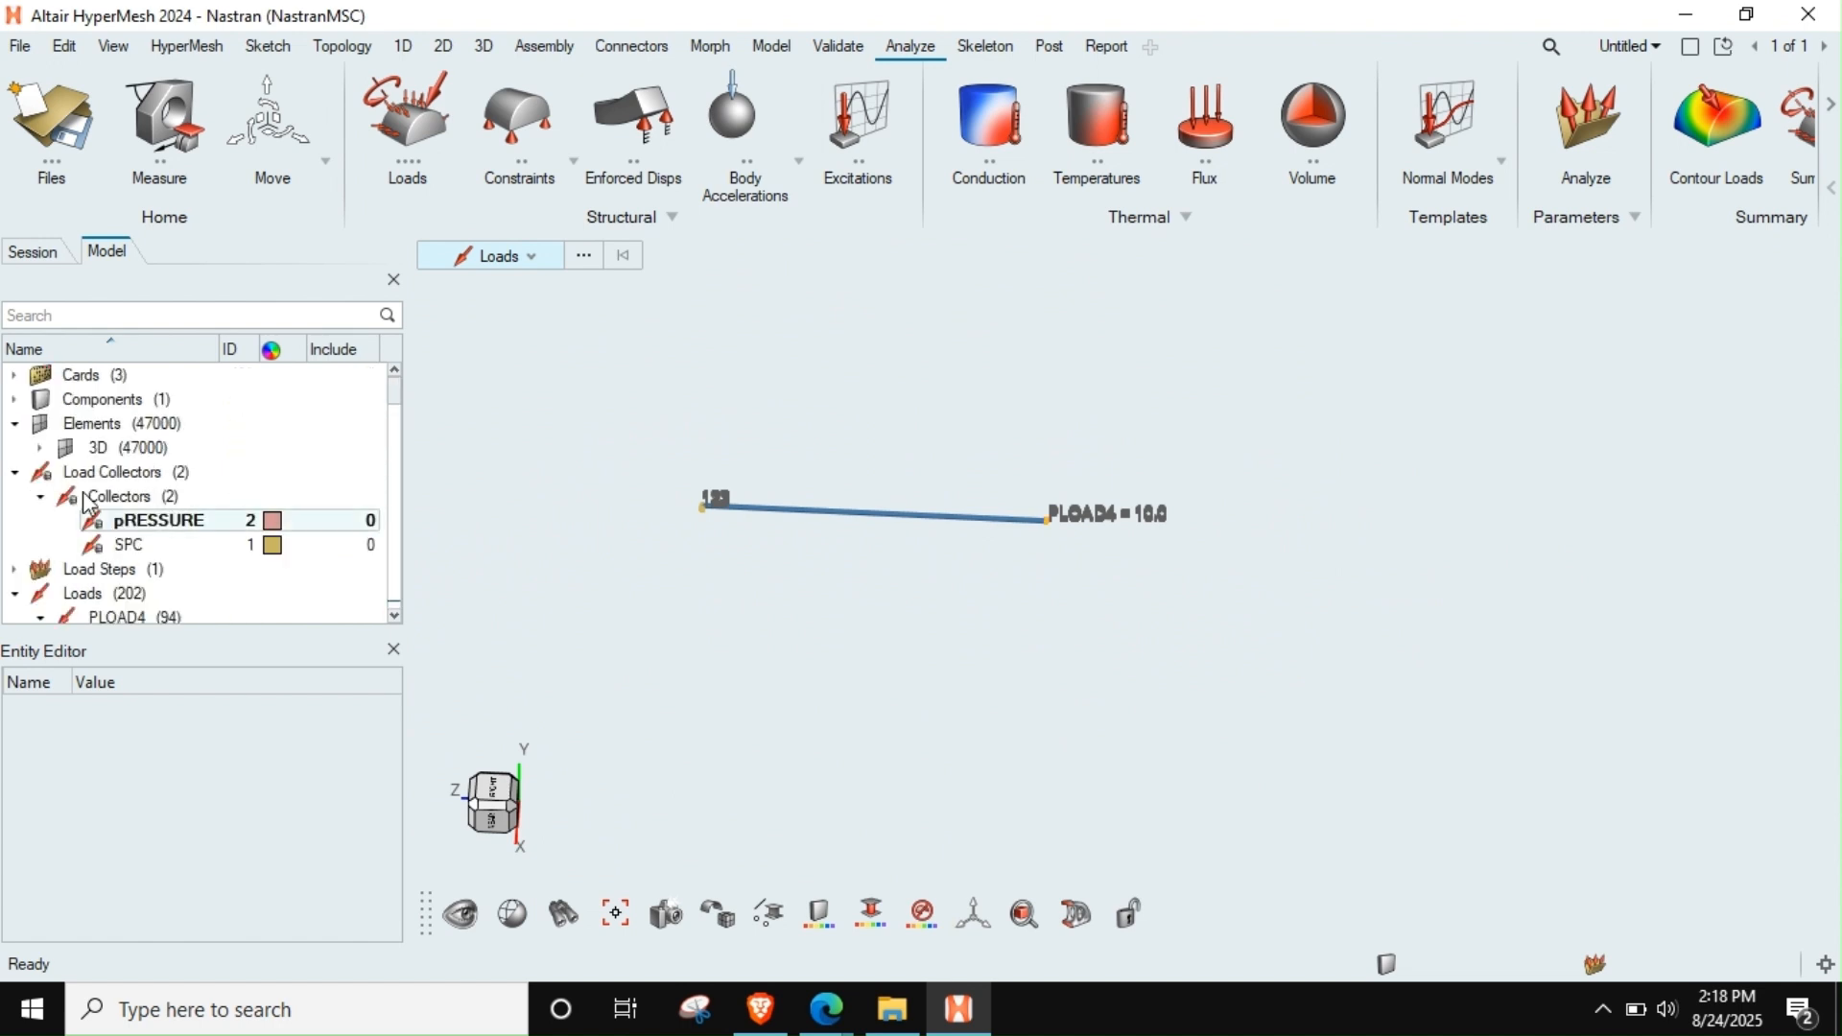
click(14, 472)
click(14, 521)
click(14, 496)
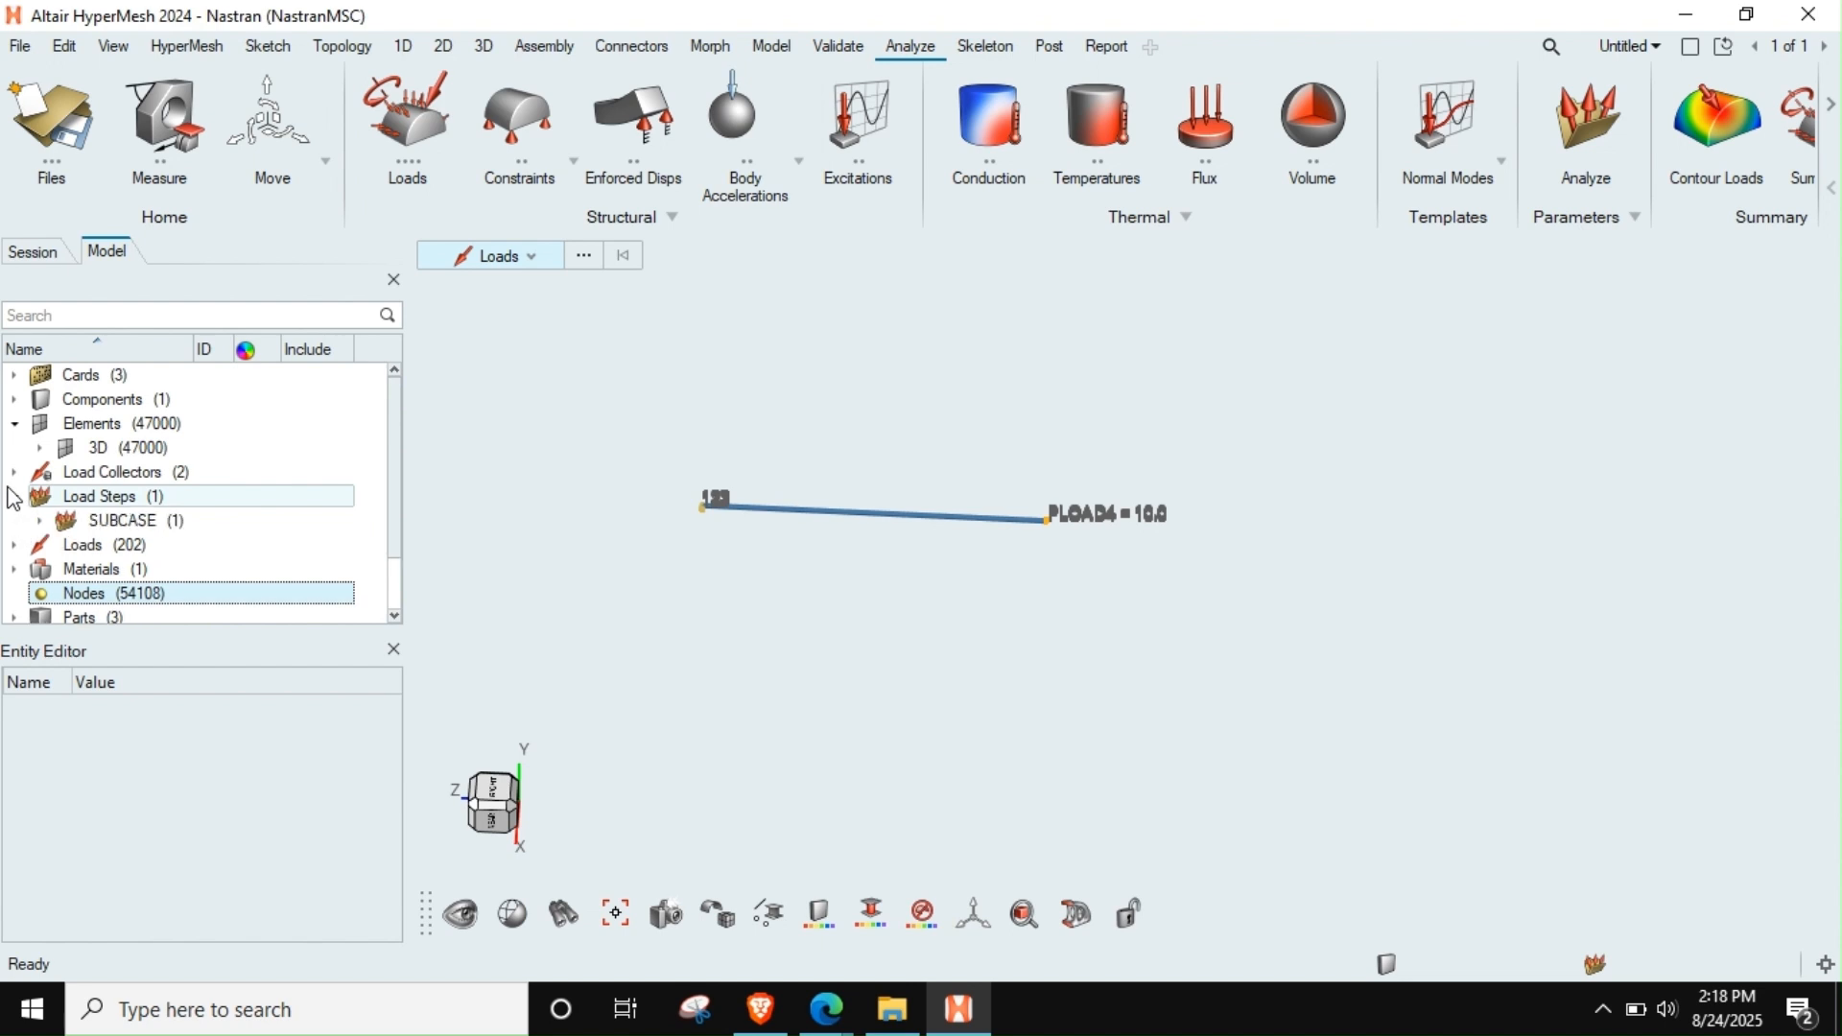
Rename the enforced displacement load step as pRESSURE_10MPa
click(41, 522)
click(192, 545)
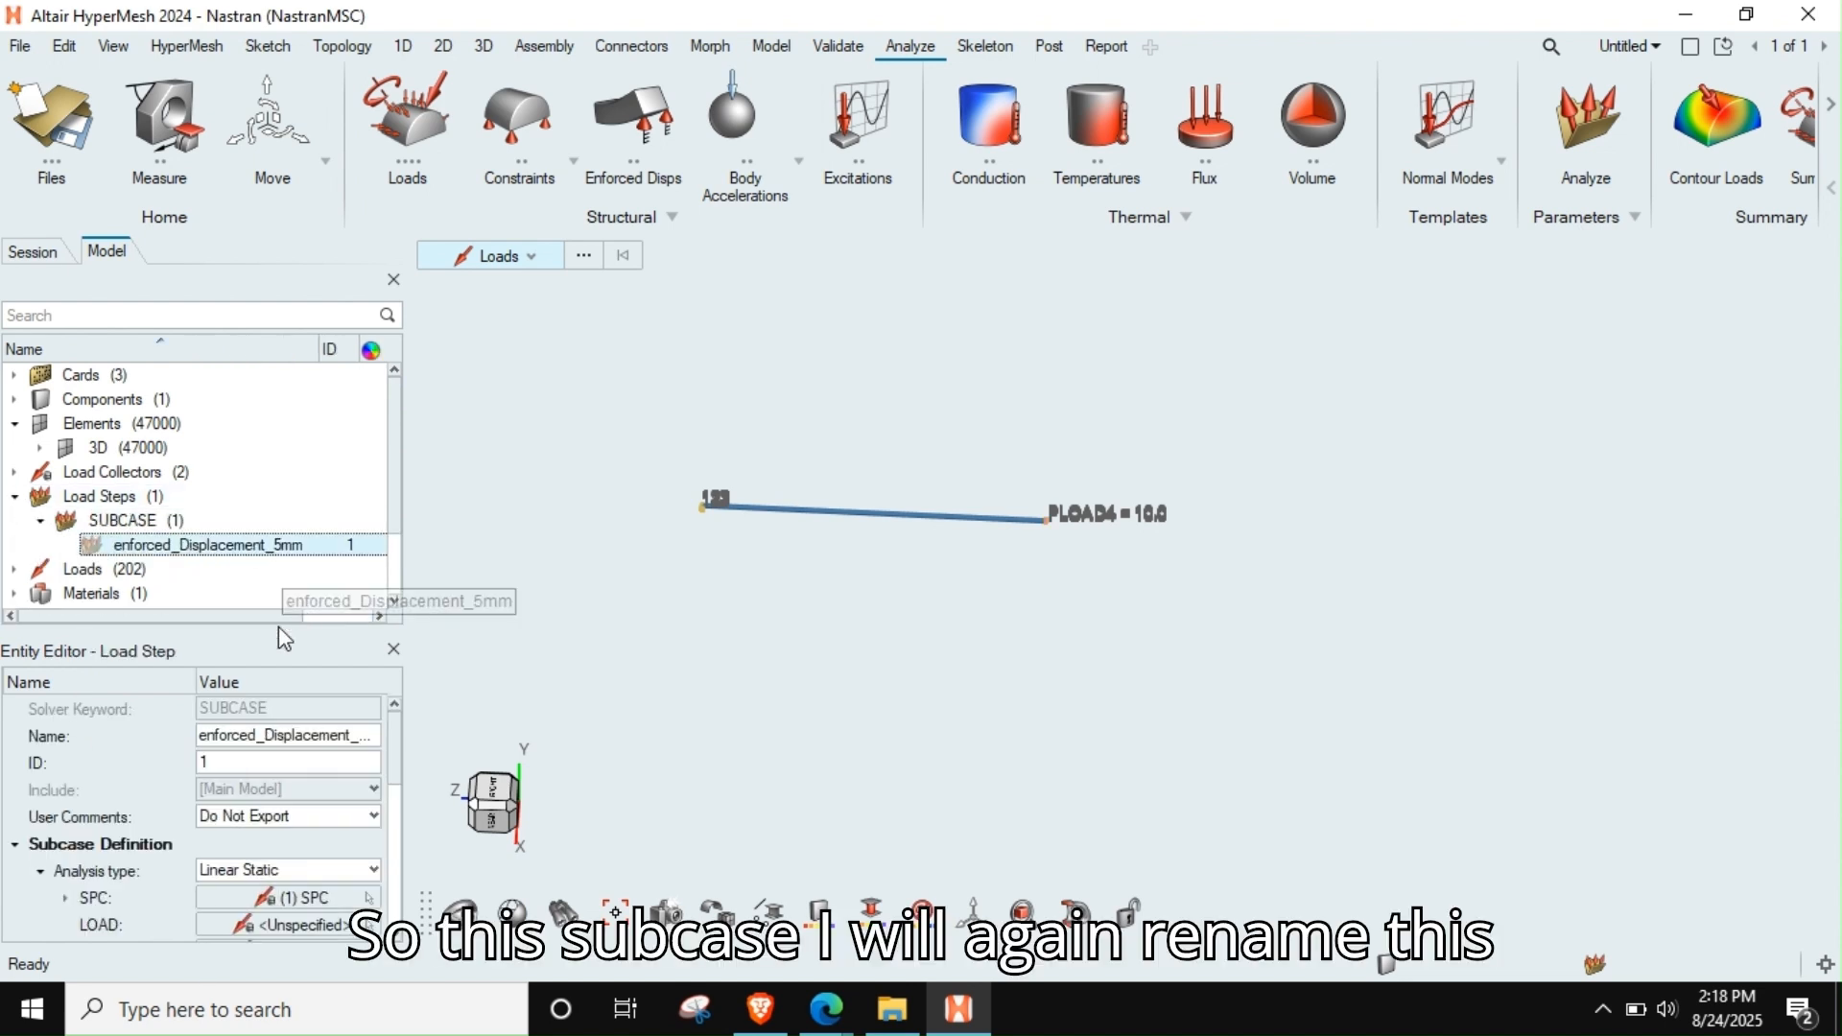
click(261, 735)
key(ctrl+a)
text(pRESS)
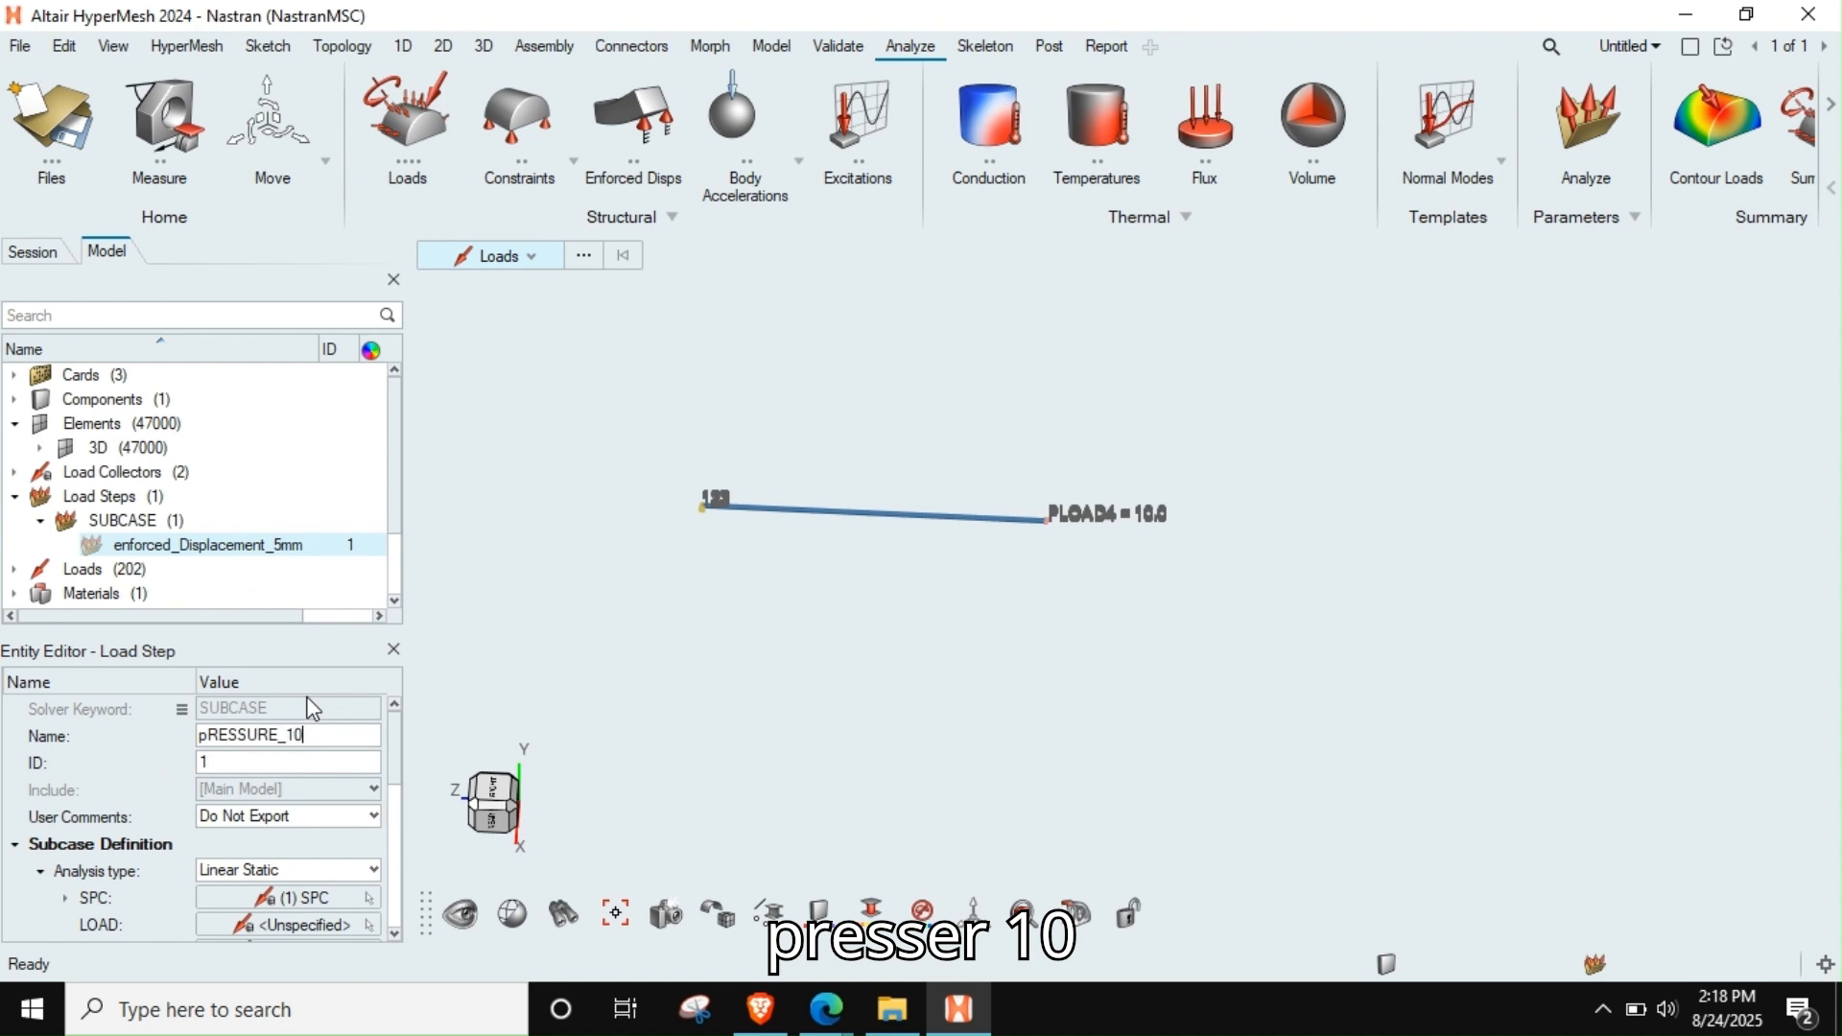
text(URE_10m)
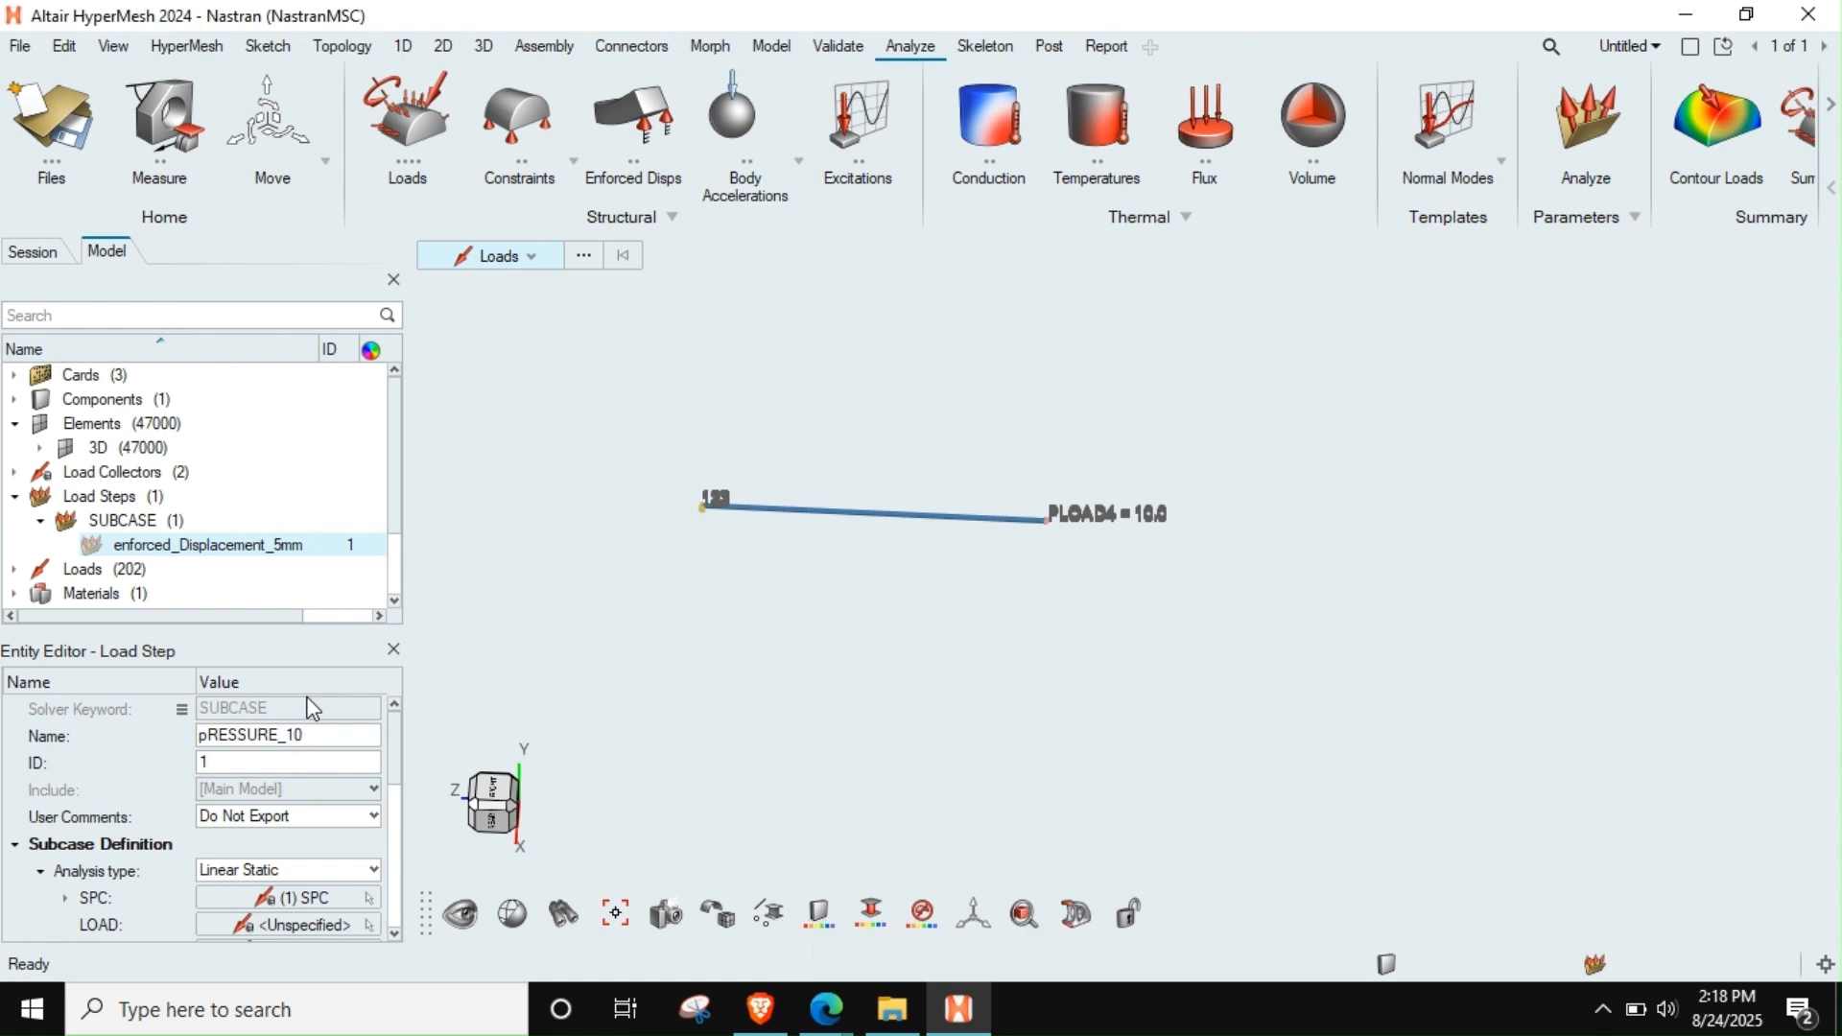
text(P)
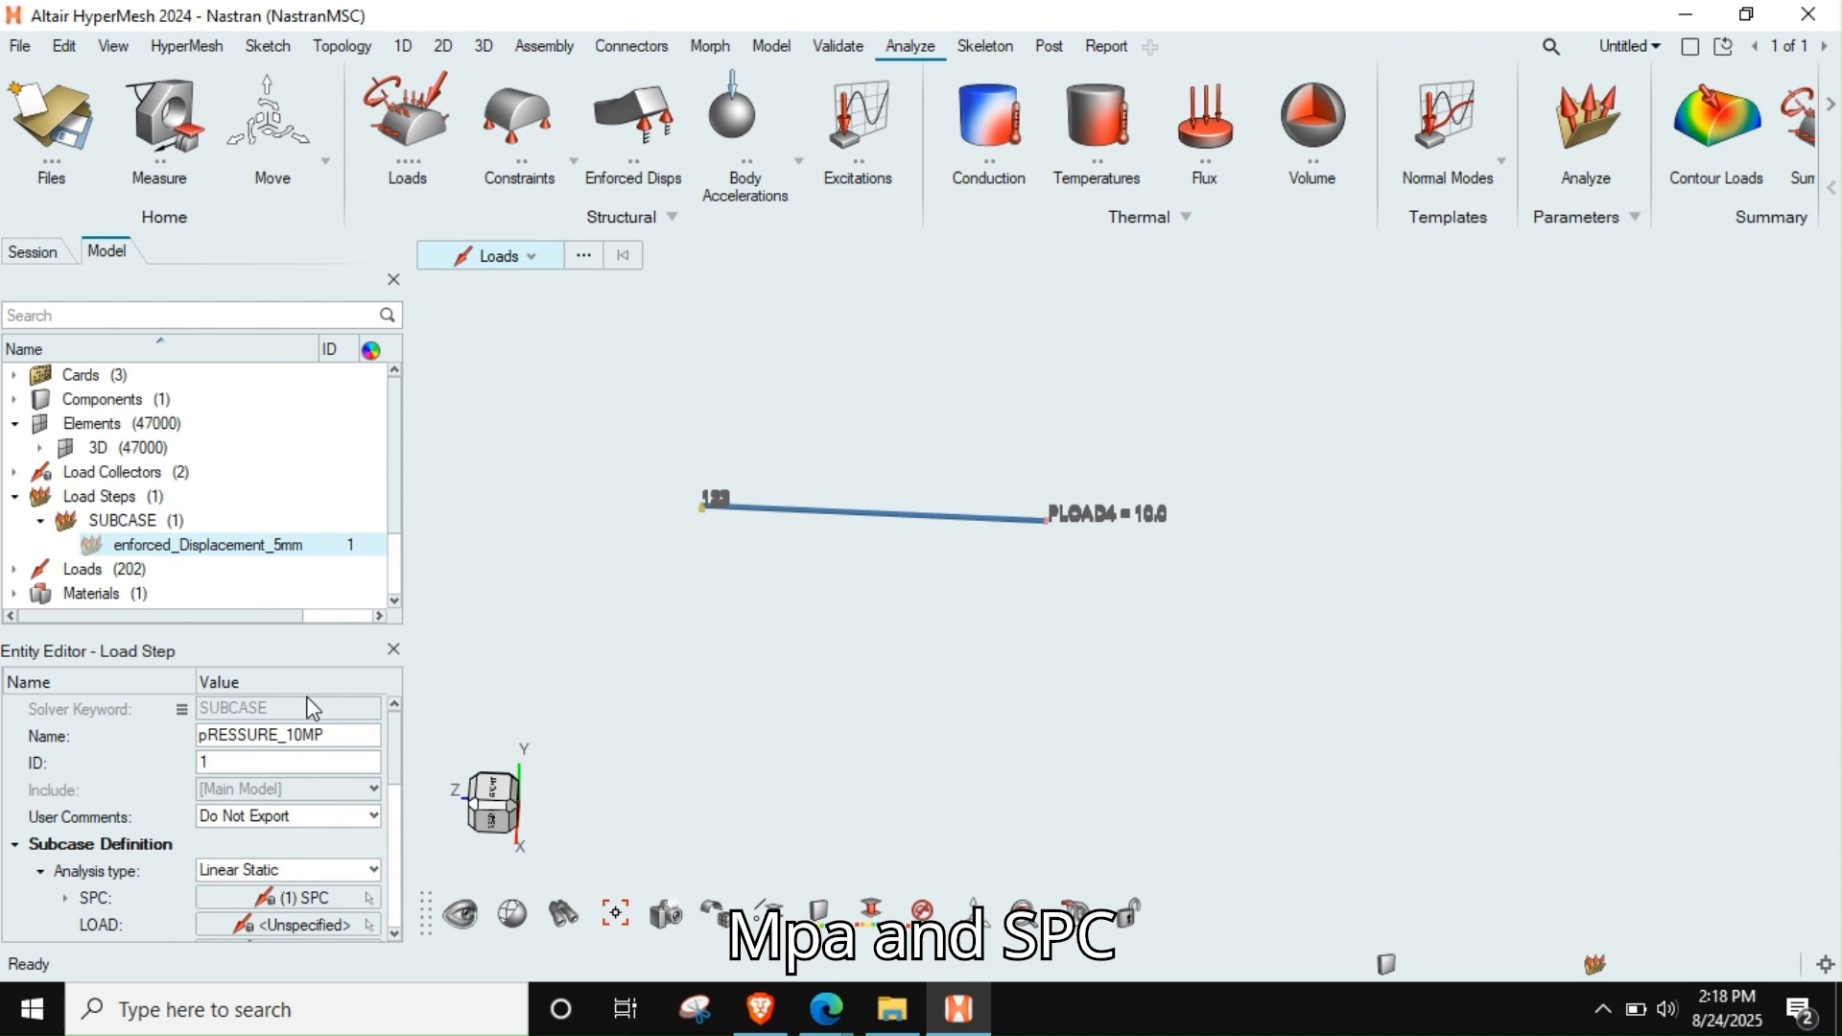
text(a)
key(Return)
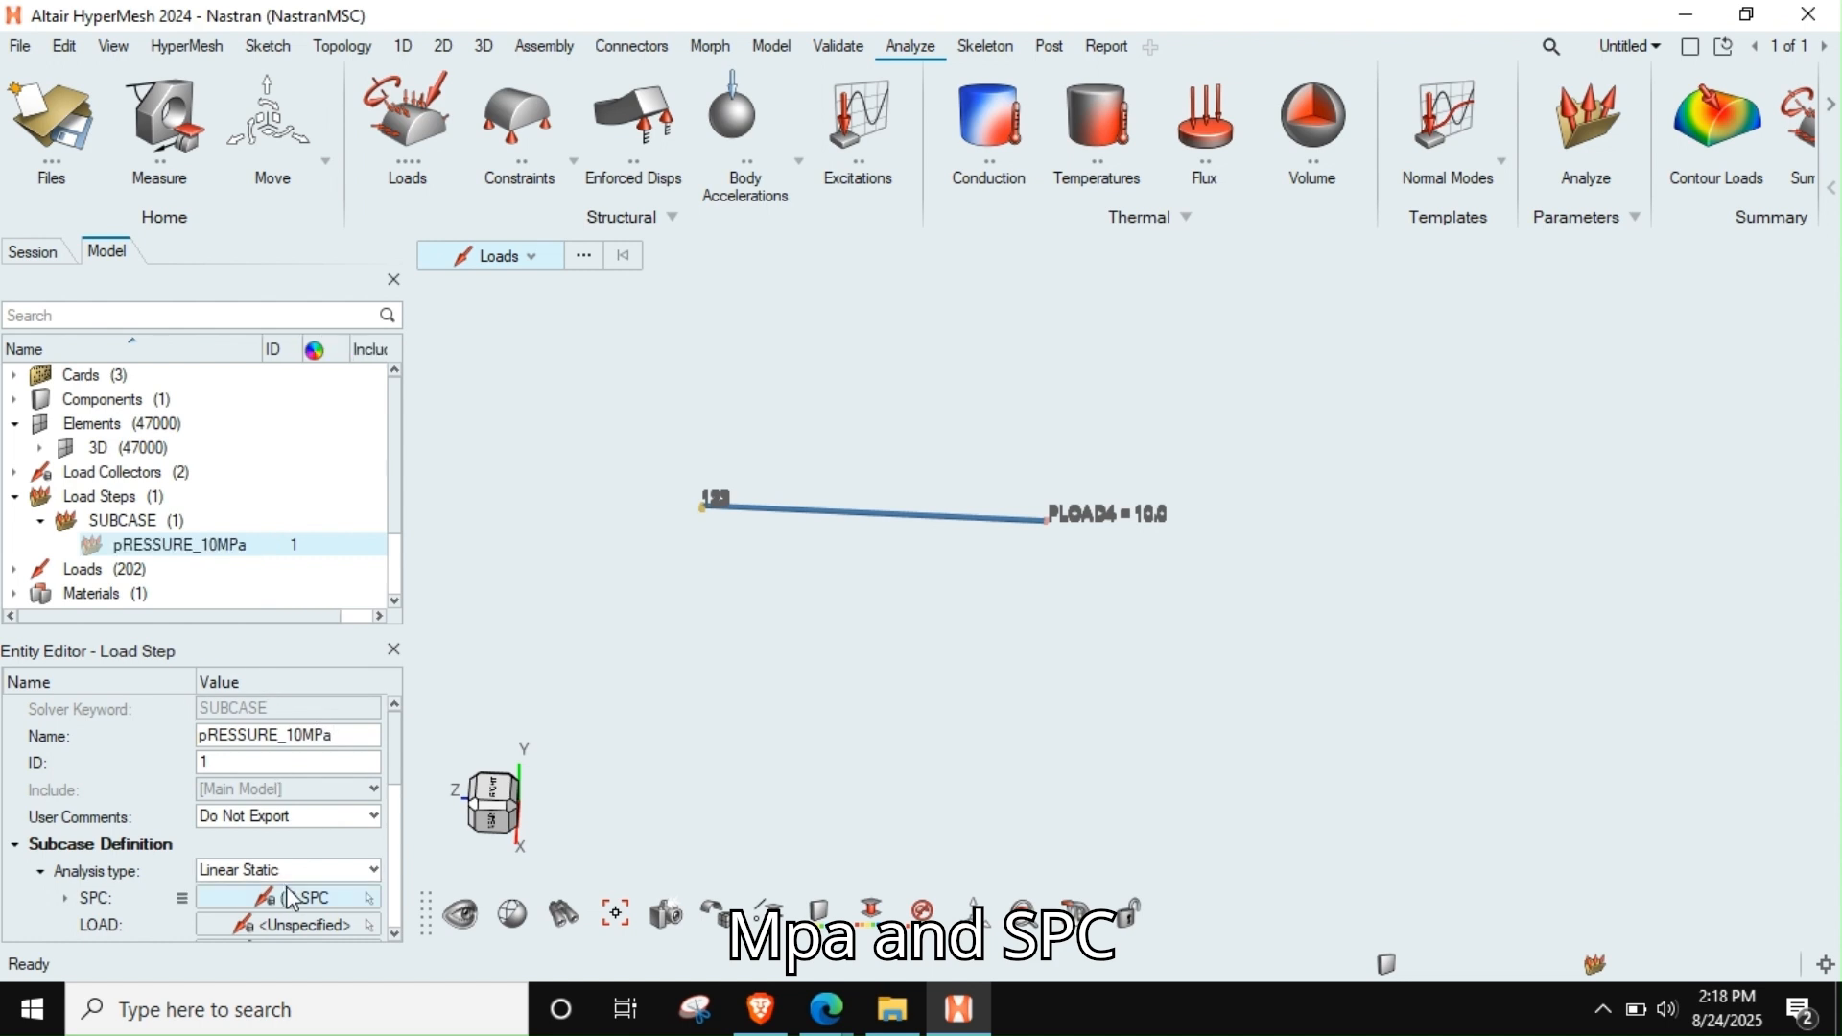
Assign the pRESSURE load collector as the LOAD of the pRESSURE_10MPa load step
click(297, 923)
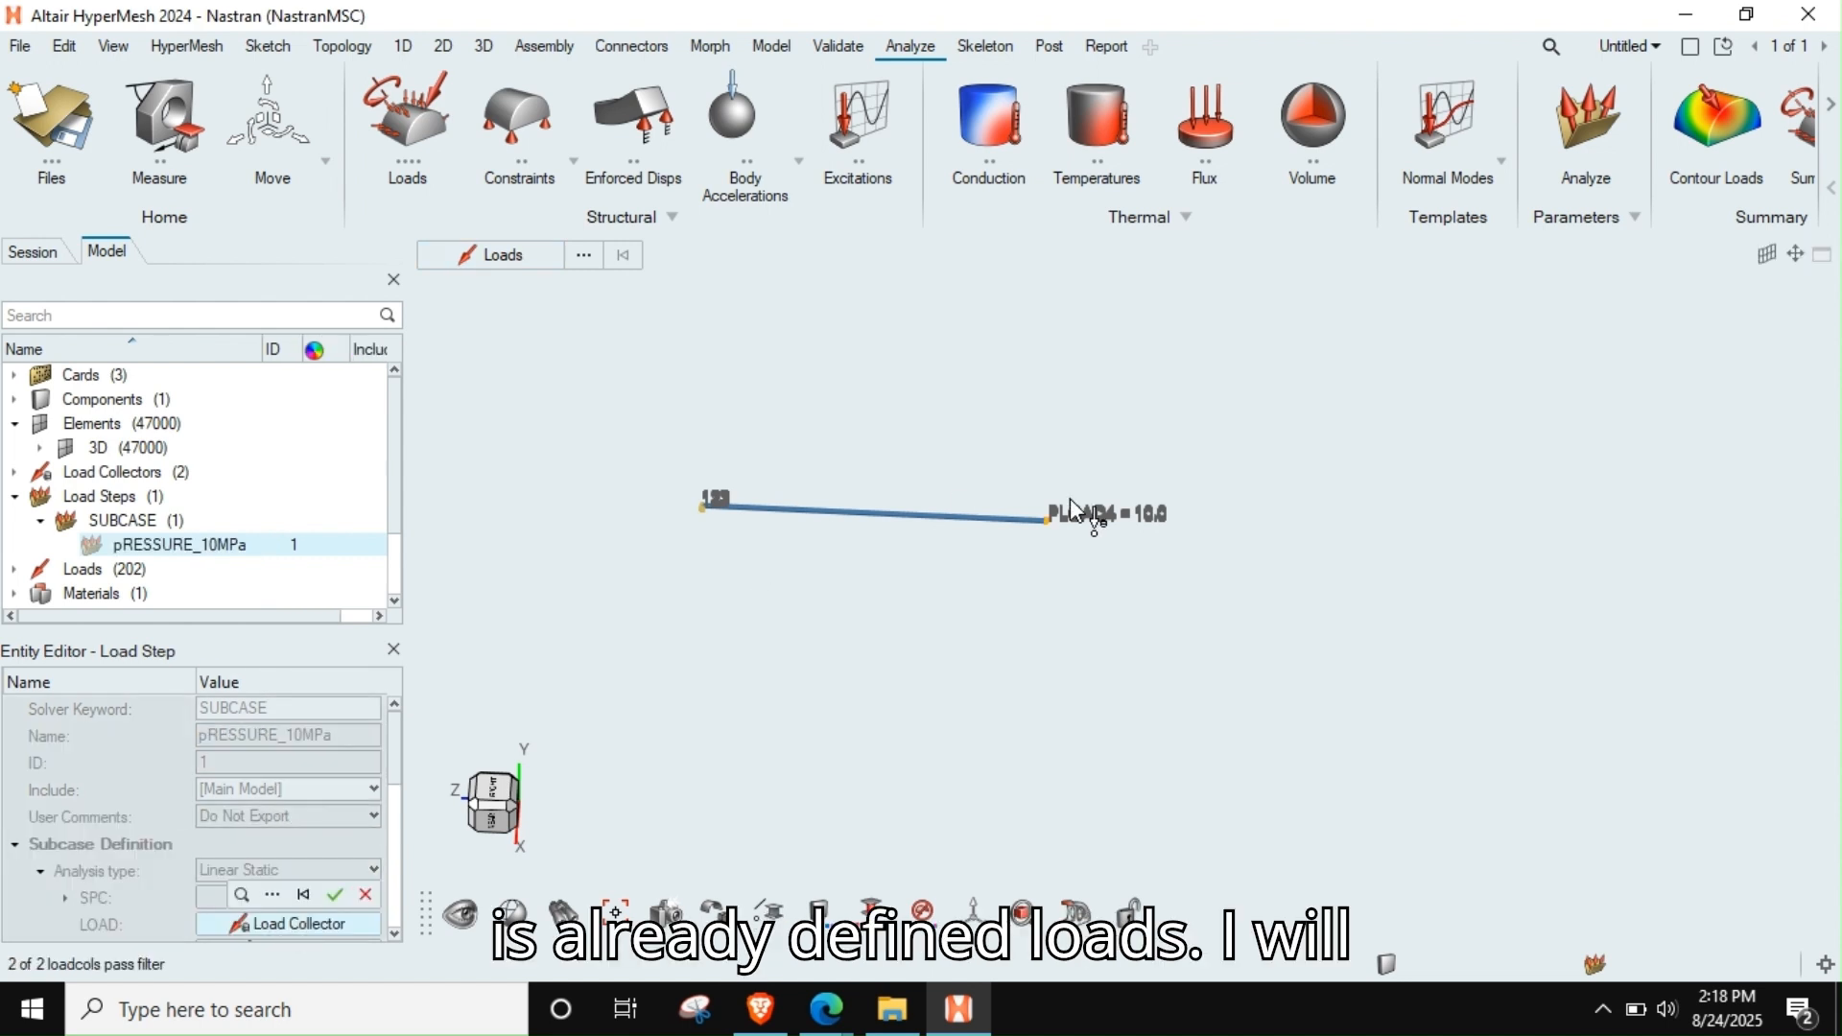
scroll(1088, 547, up, 5)
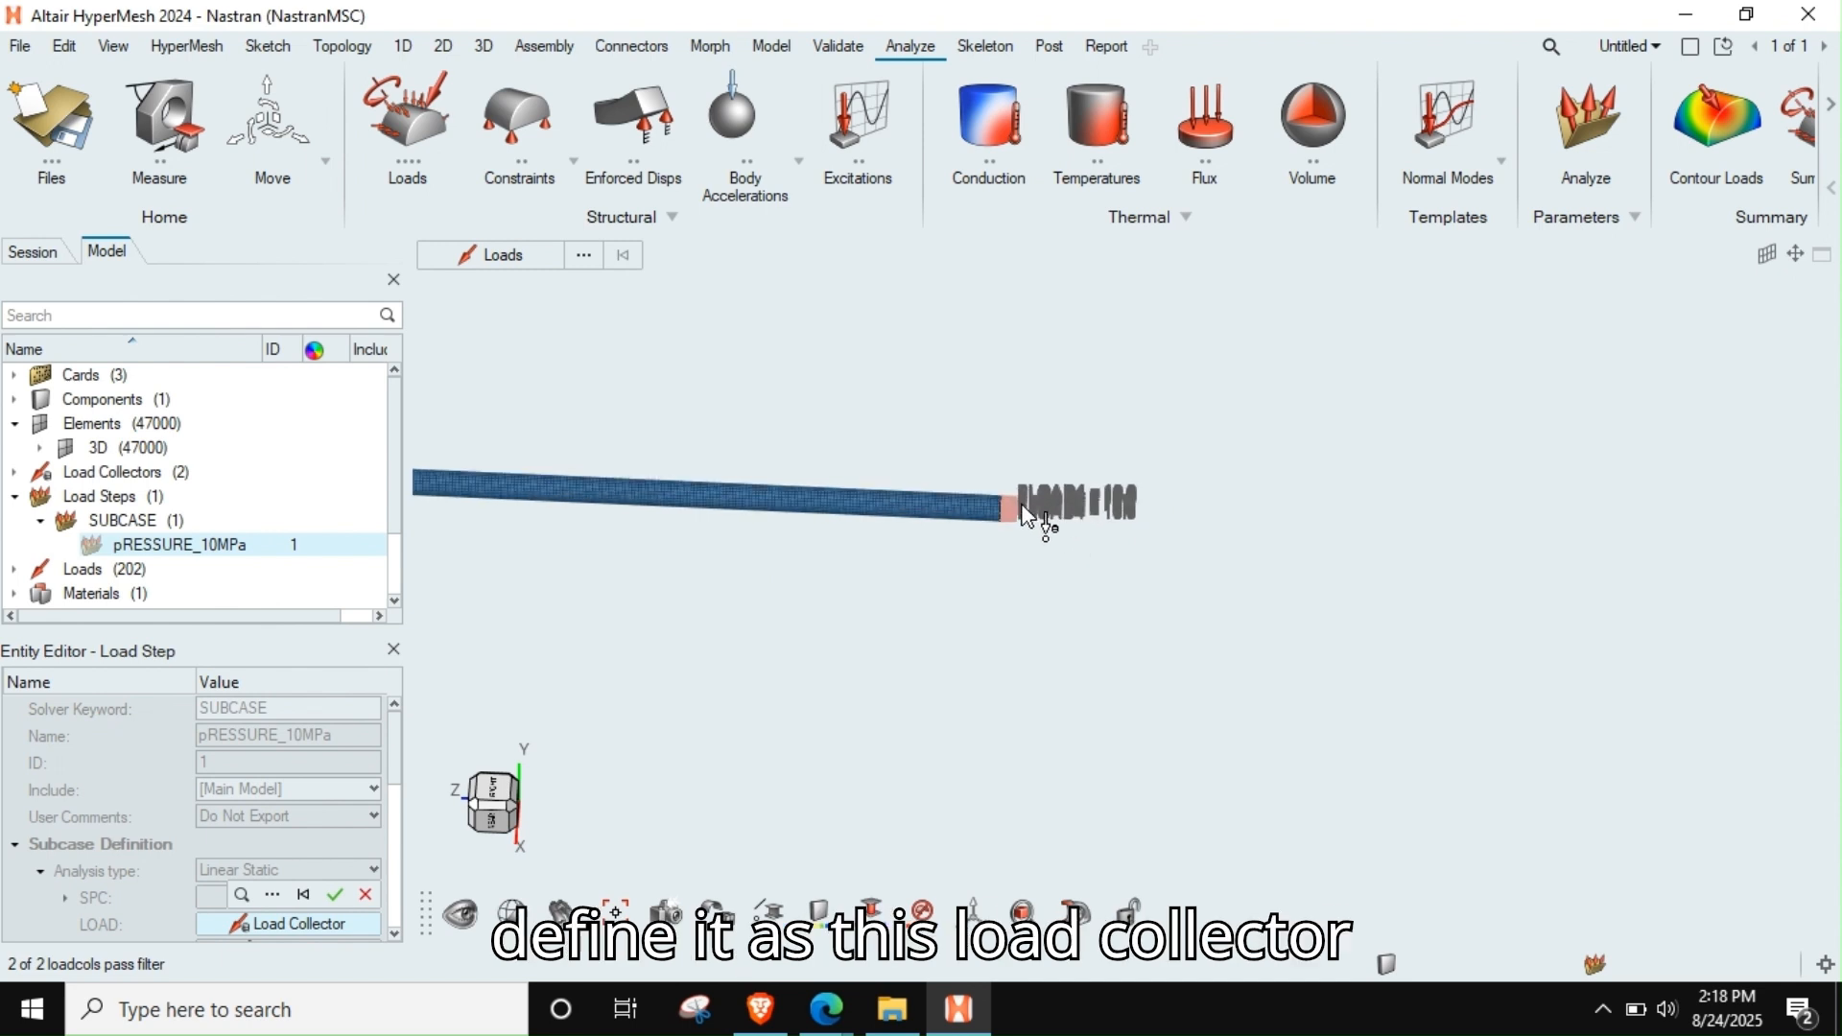
click(1026, 518)
click(335, 894)
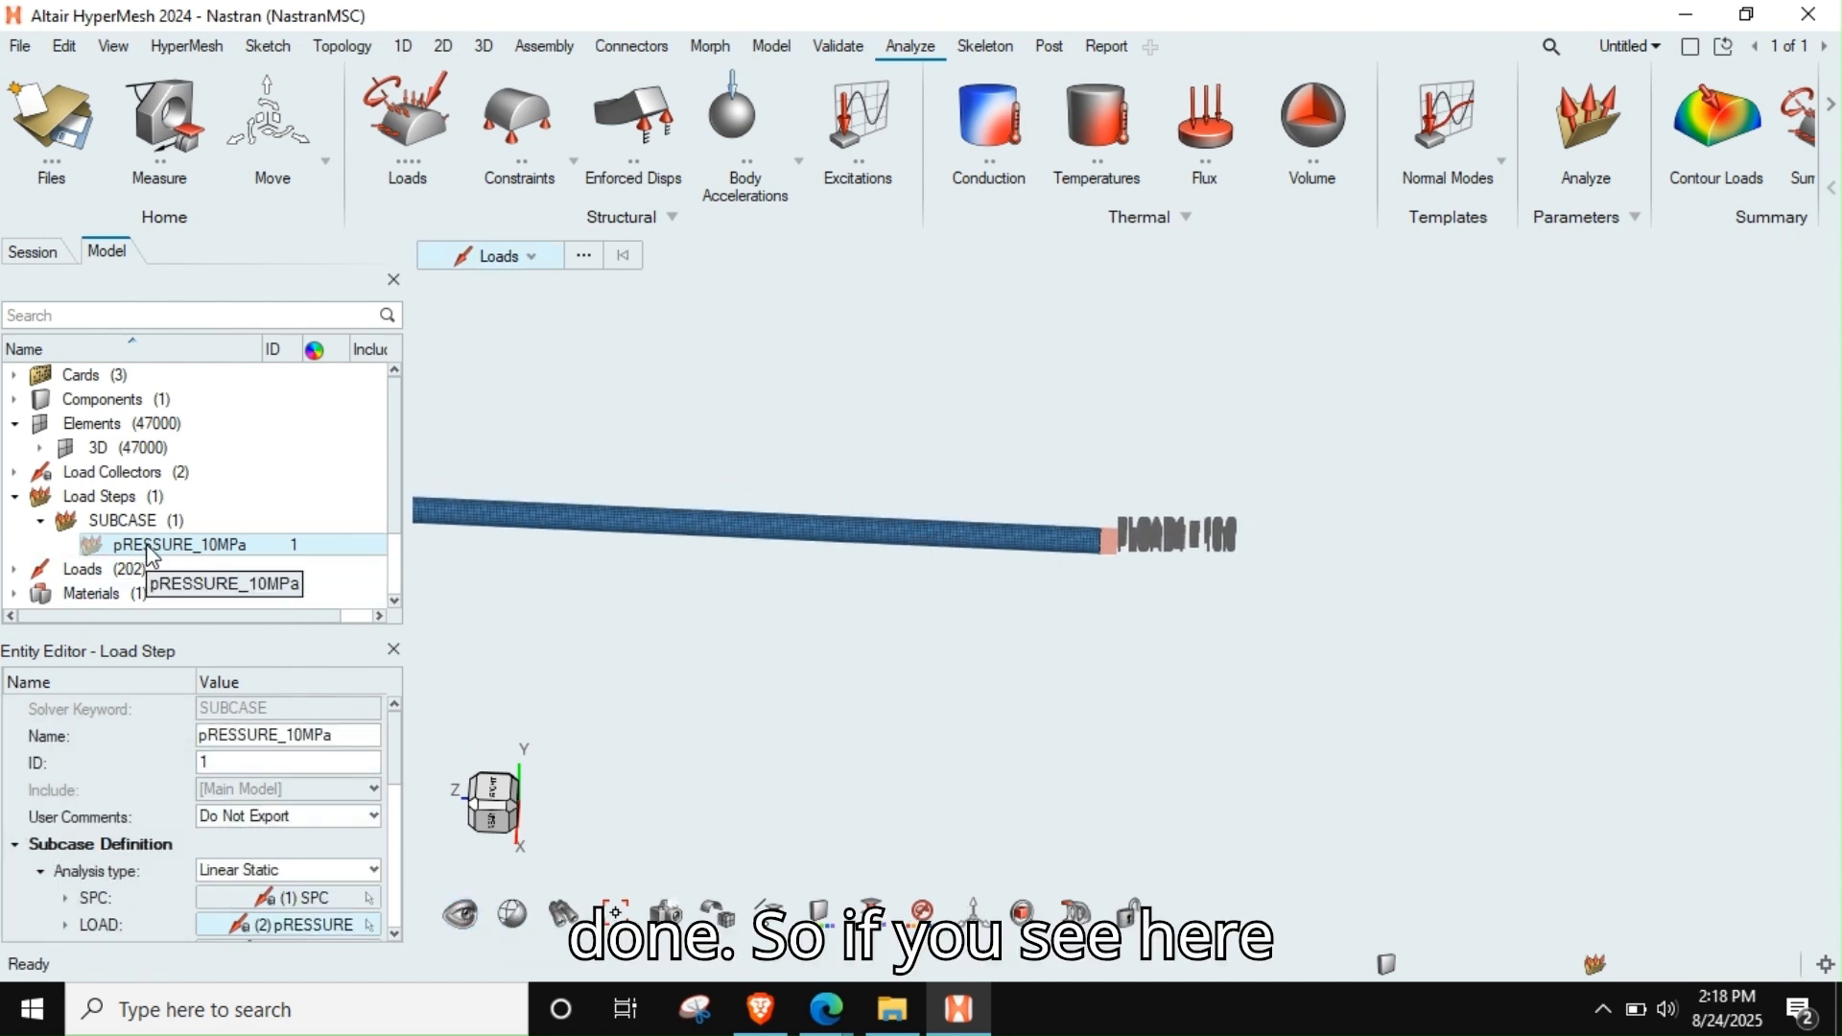
Display the pRESSURE_10MPa load step's loads and examine the constraints at the rod's fixed end and the pressure at its free end
right_drag(827, 511, 1016, 585)
scroll(1015, 586, down, 4)
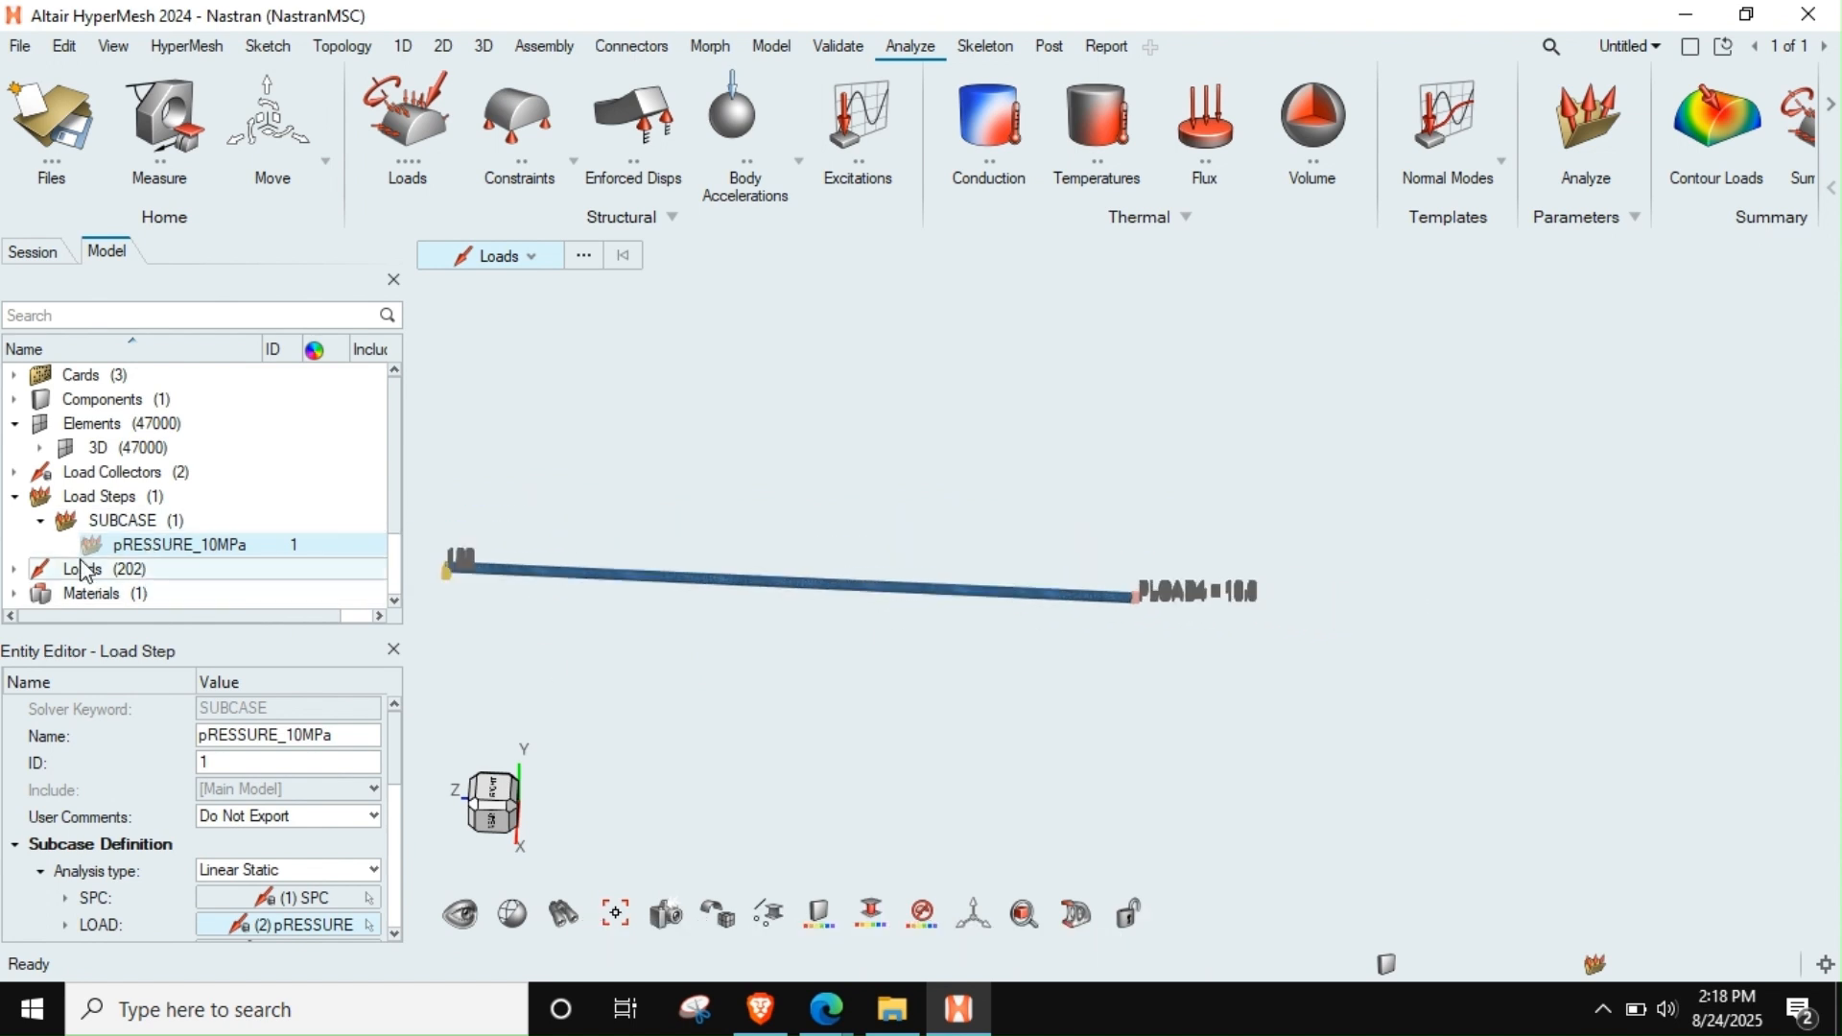
right_drag(658, 584, 827, 623)
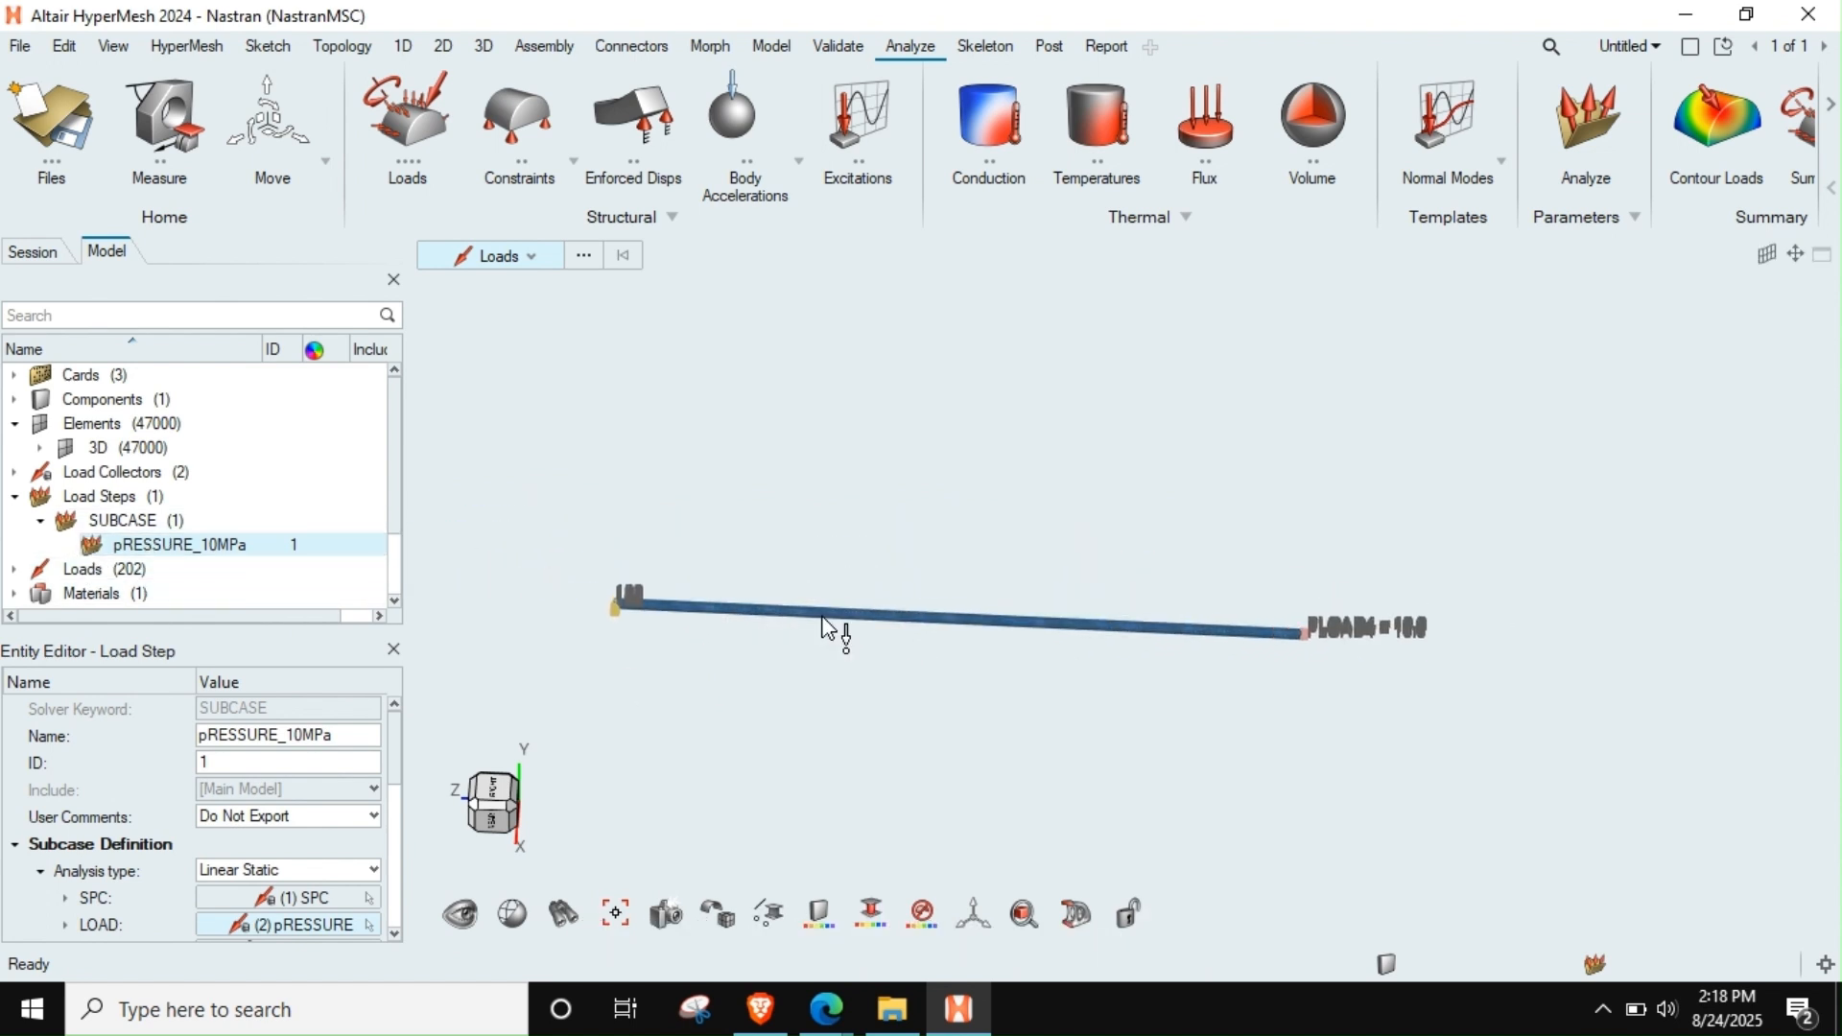
scroll(827, 623, up, 4)
right_drag(748, 571, 1142, 627)
scroll(704, 662, up, 10)
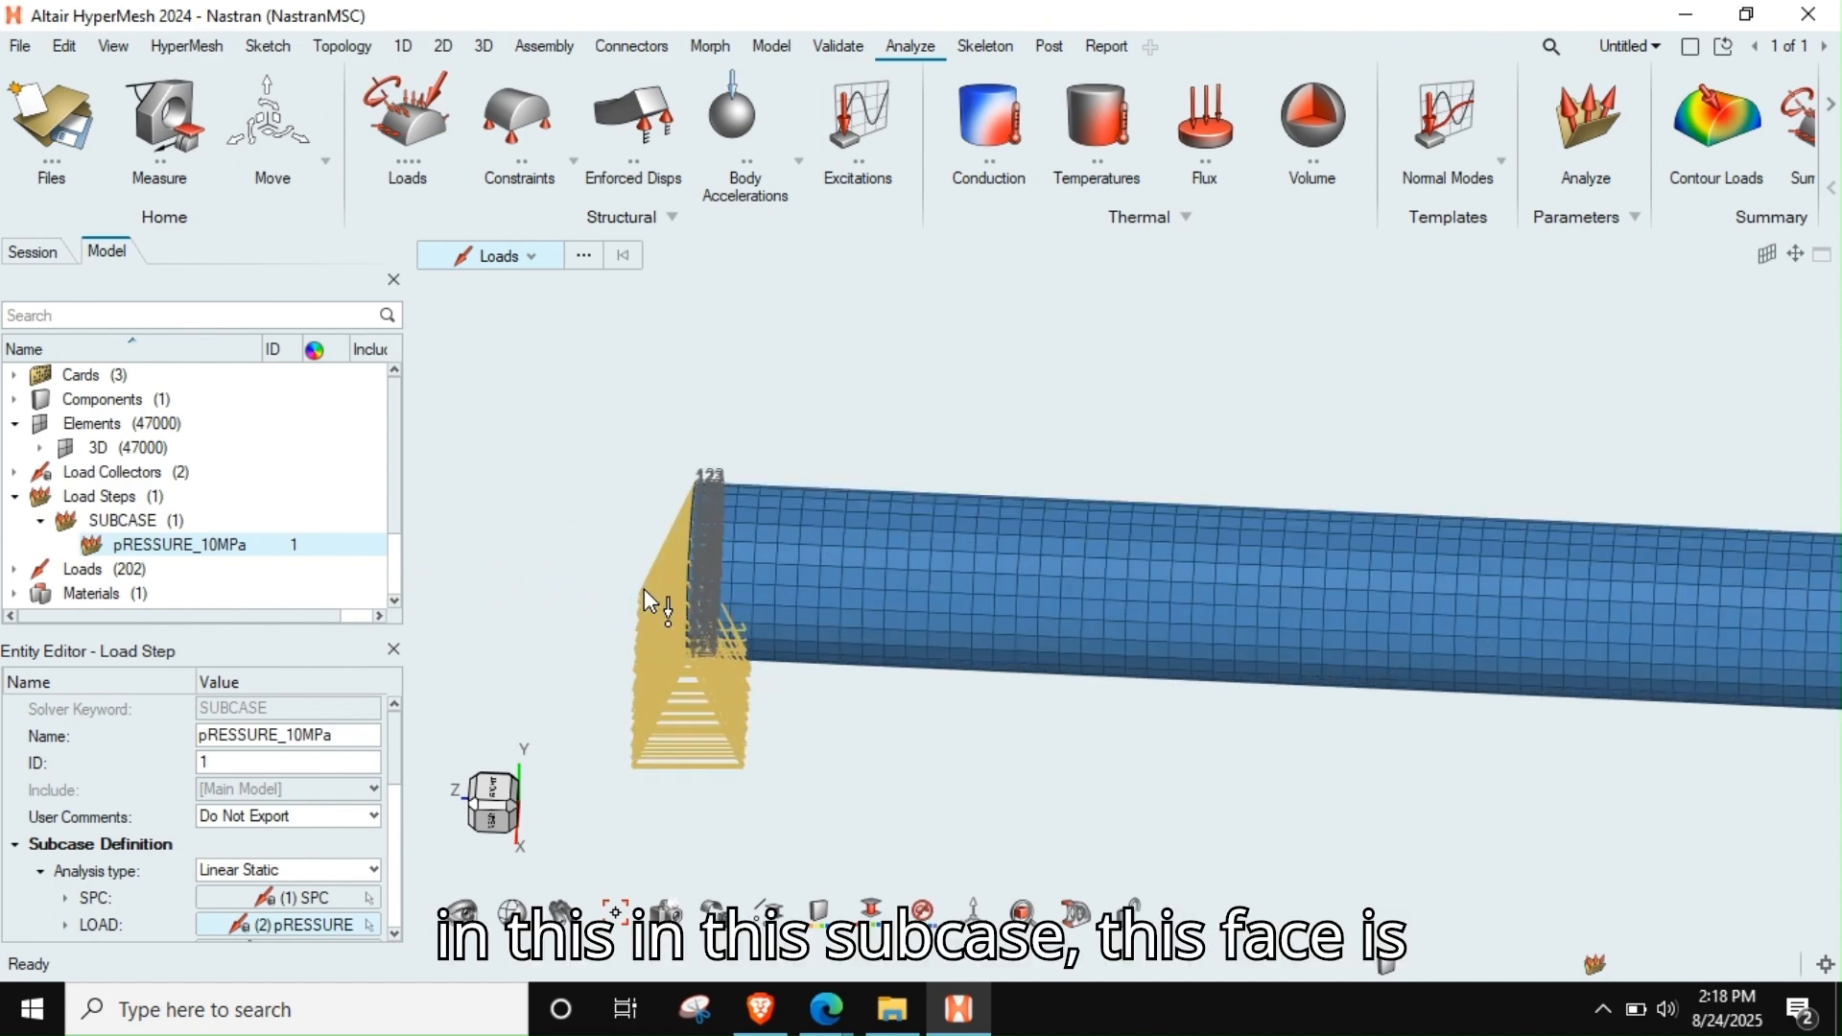
scroll(761, 475, down, 10)
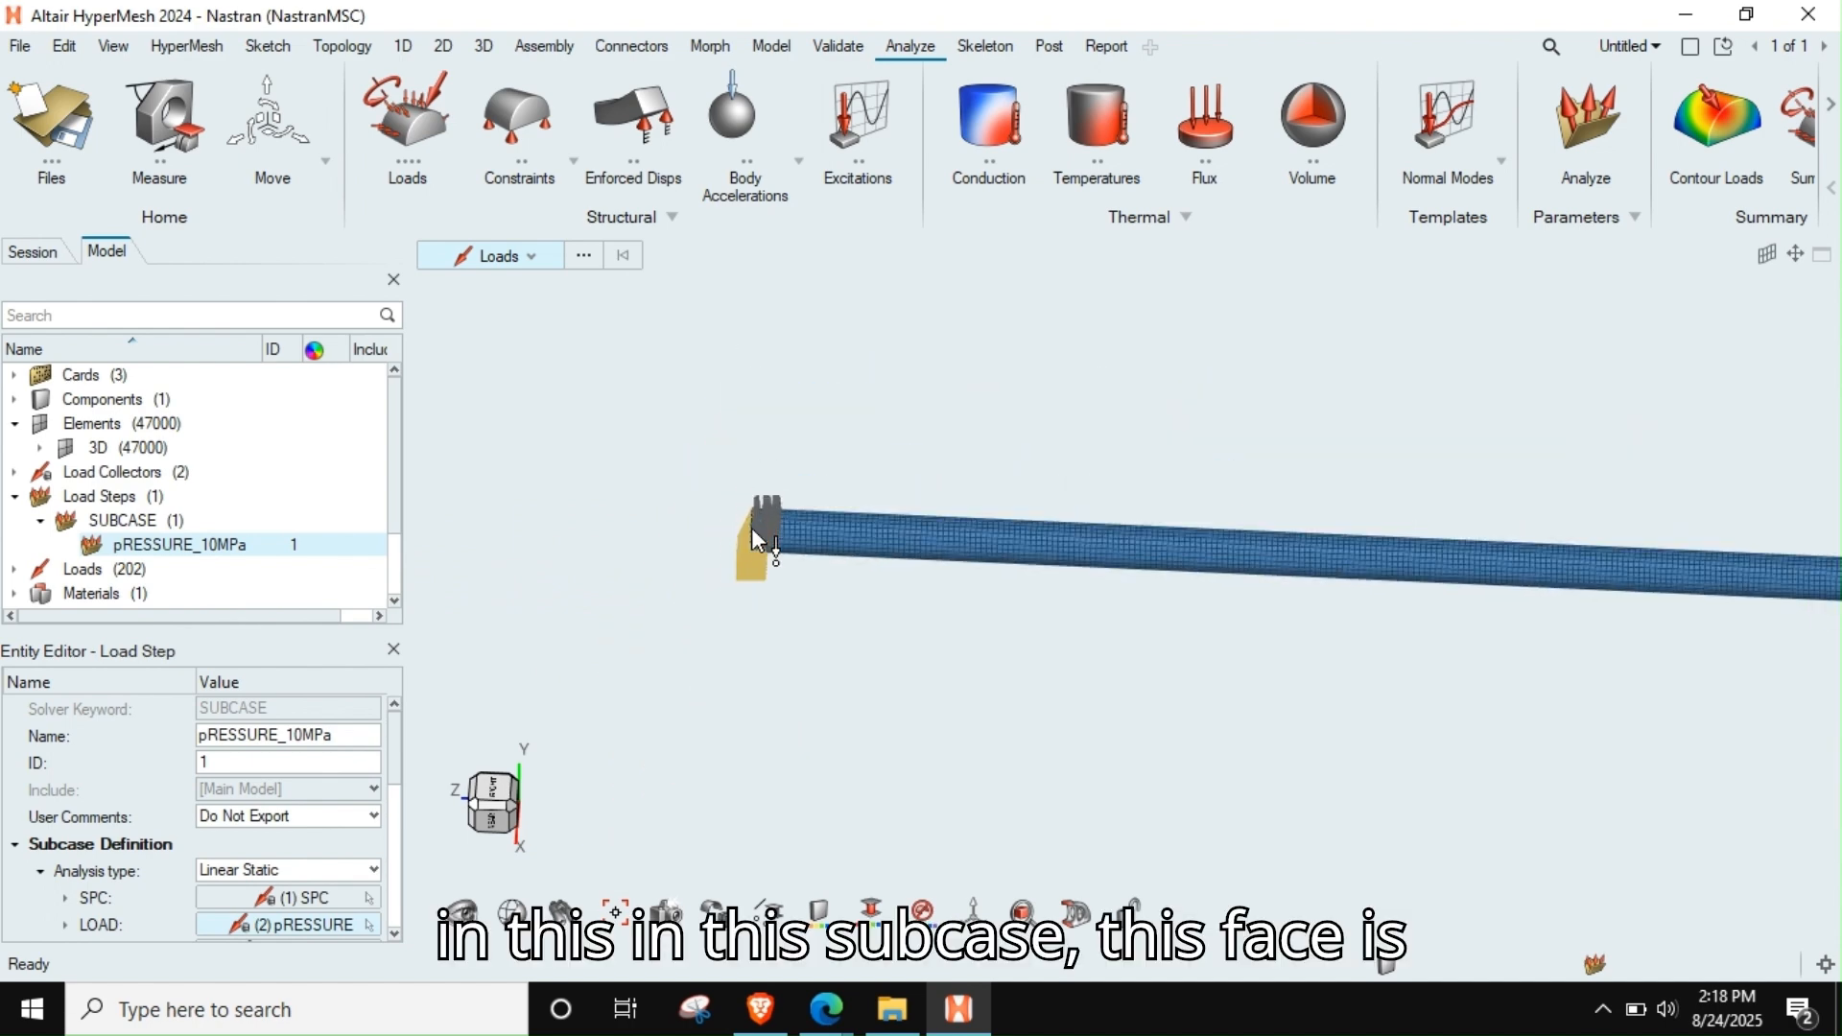
scroll(960, 582, up, 5)
scroll(1381, 590, up, 5)
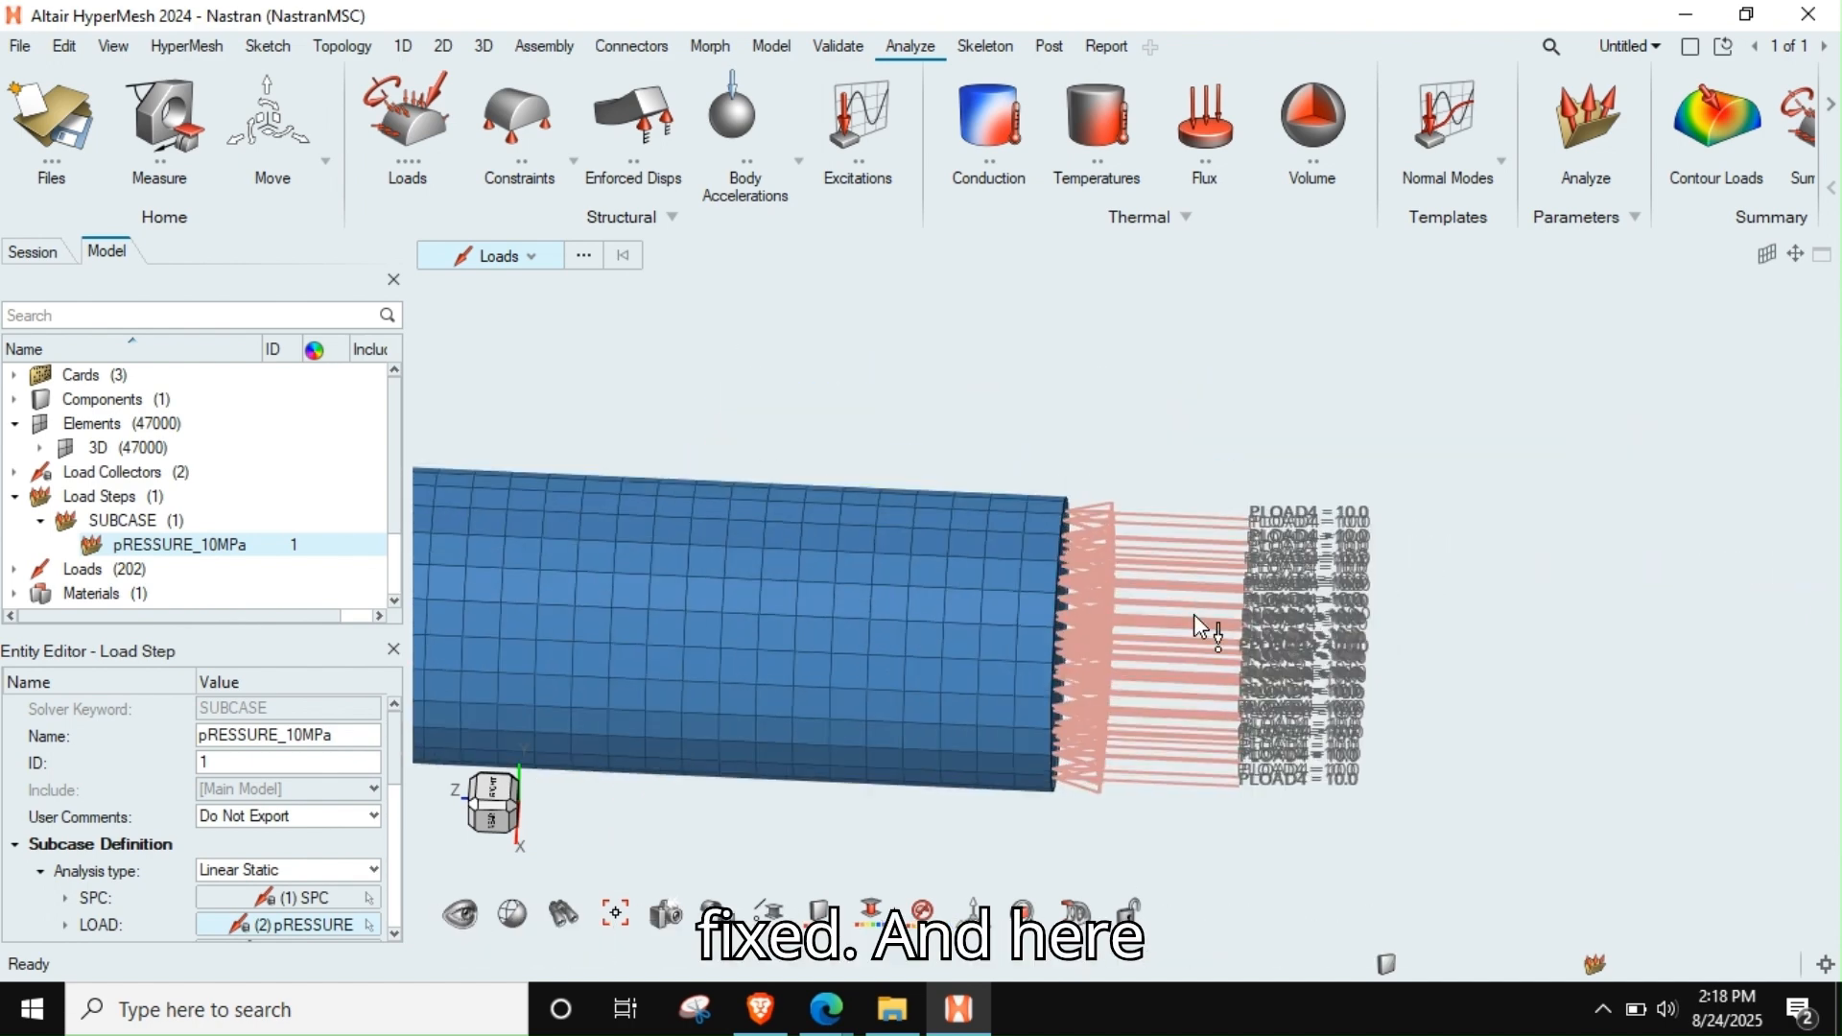
middle_drag(1193, 614, 1078, 615)
scroll(1082, 624, down, 10)
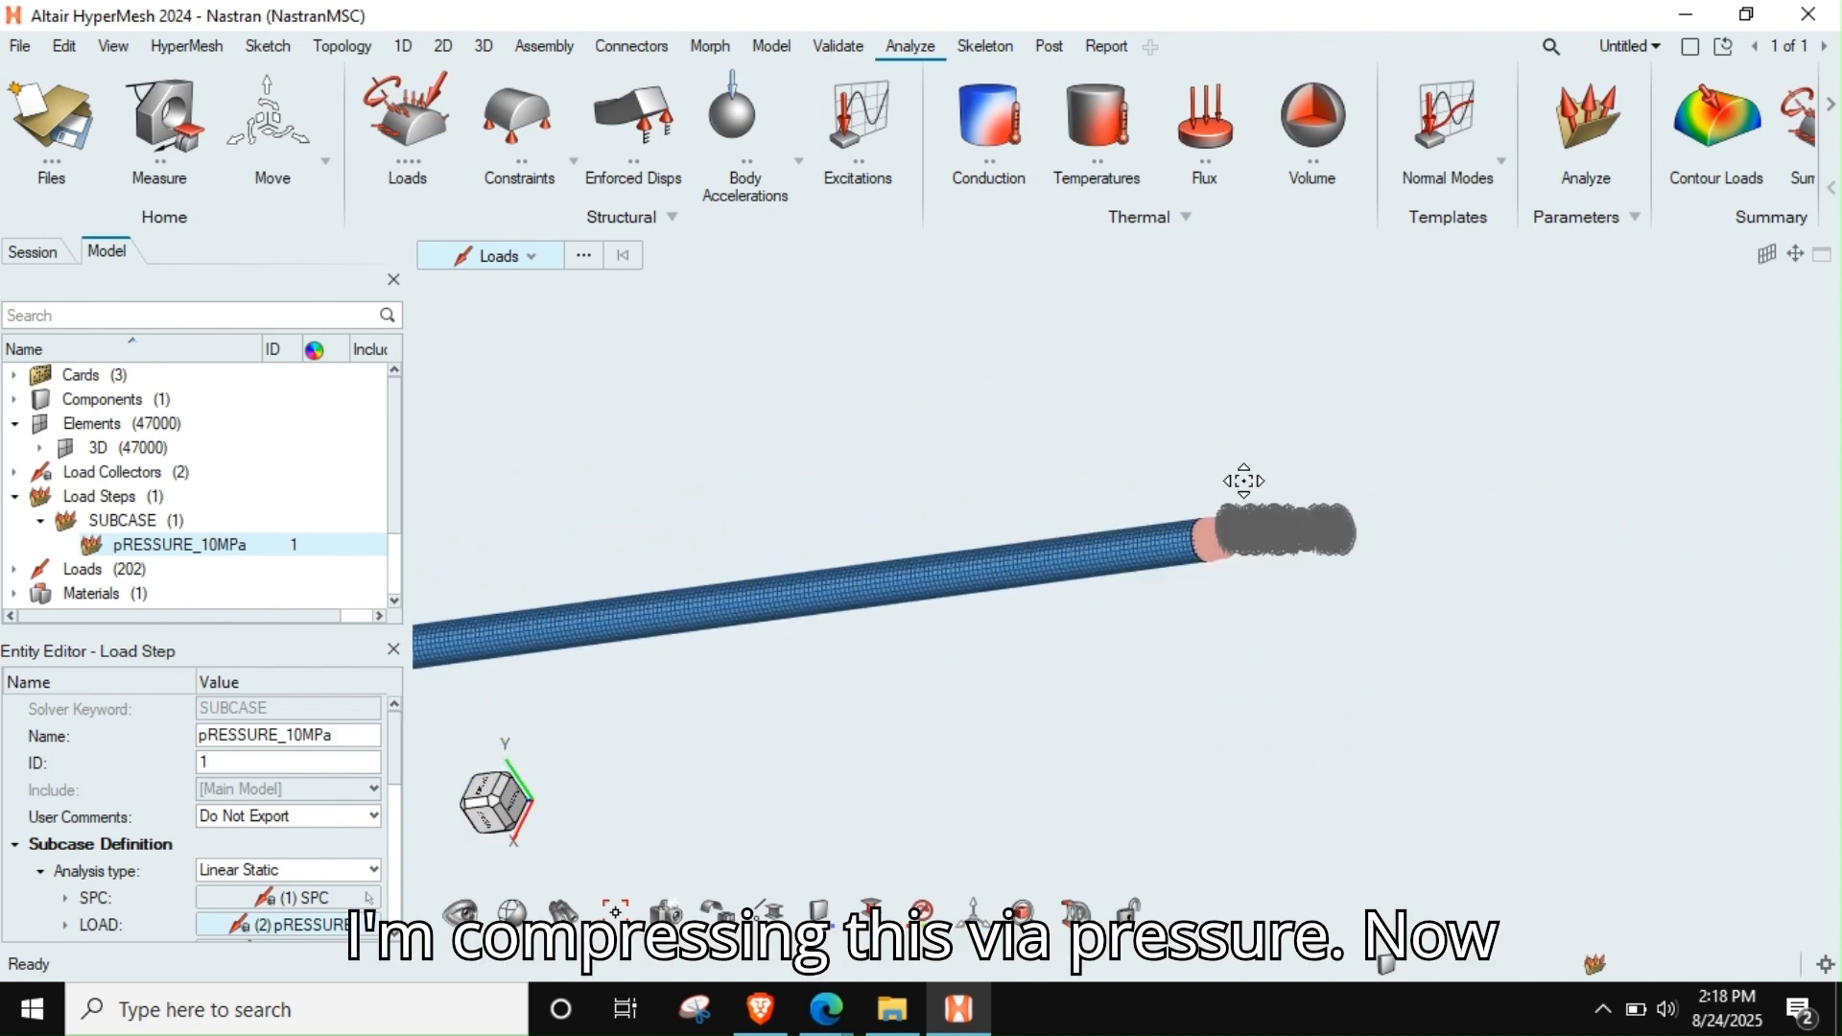
middle_drag(1016, 546, 912, 531)
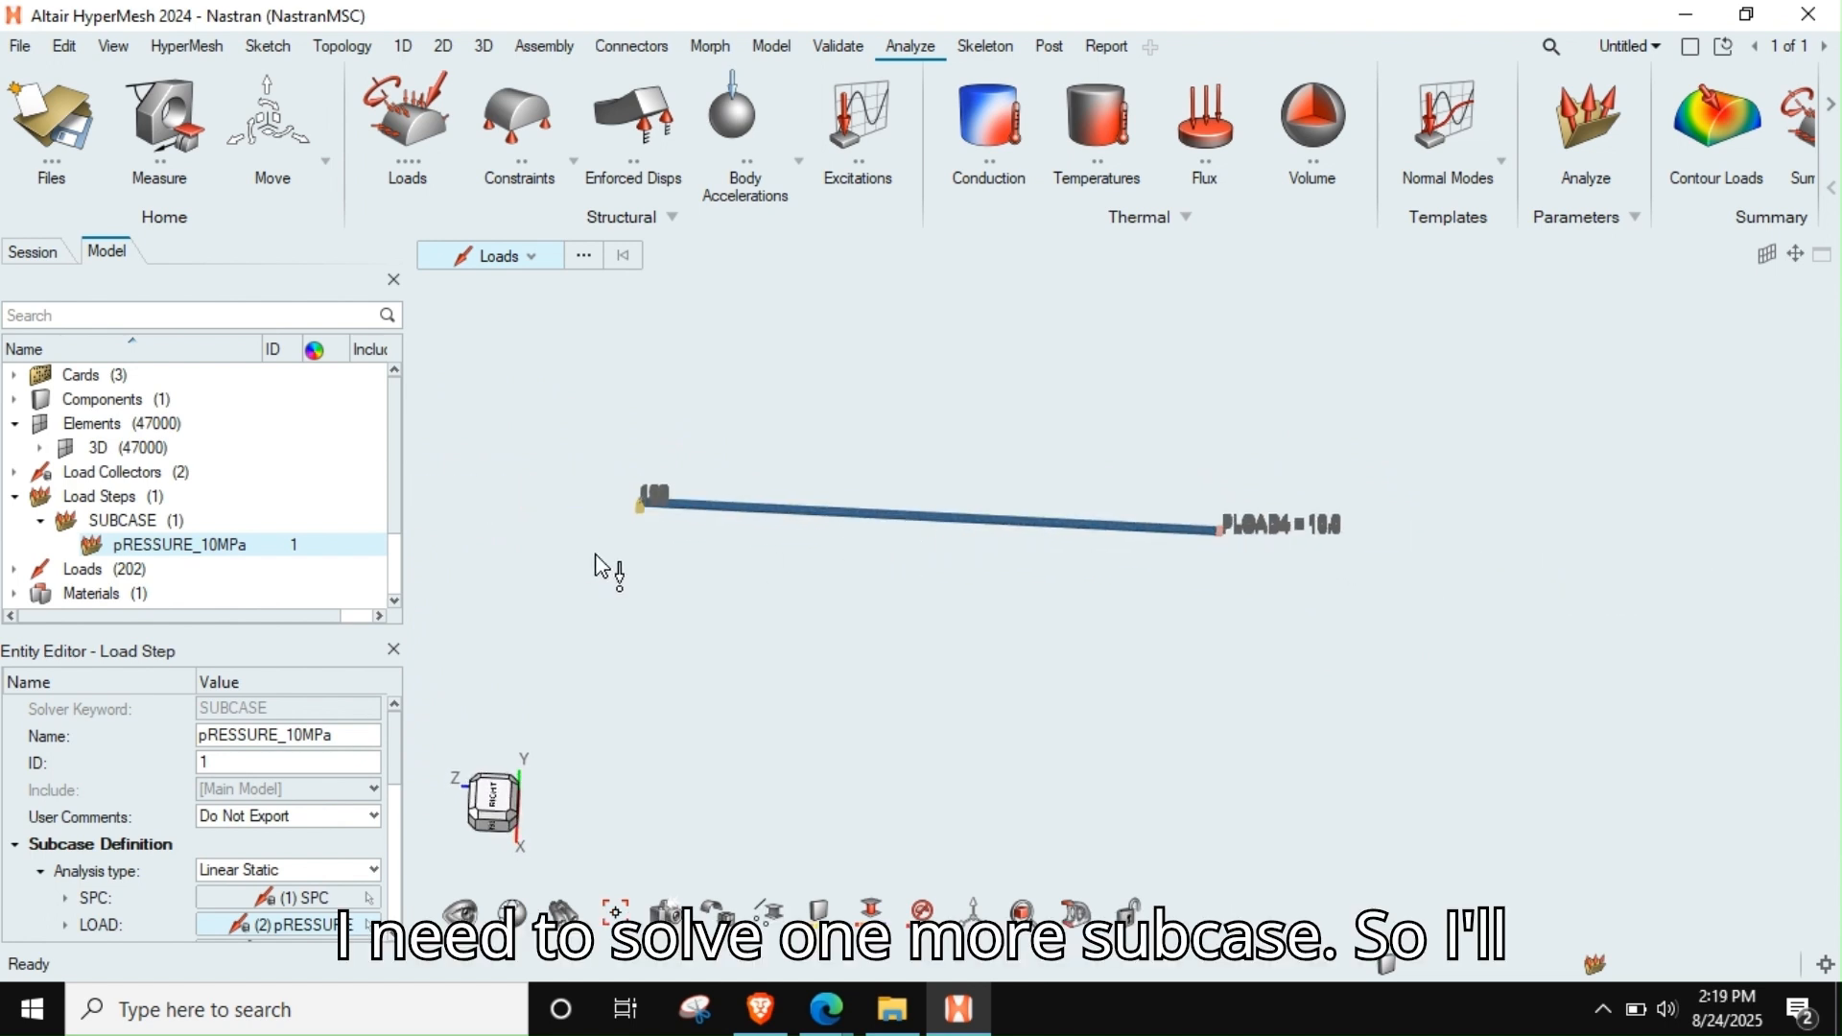
Duplicate the pRESSURE_10MPa load step and rename the copy as Bending
click(96, 569)
right_click(146, 544)
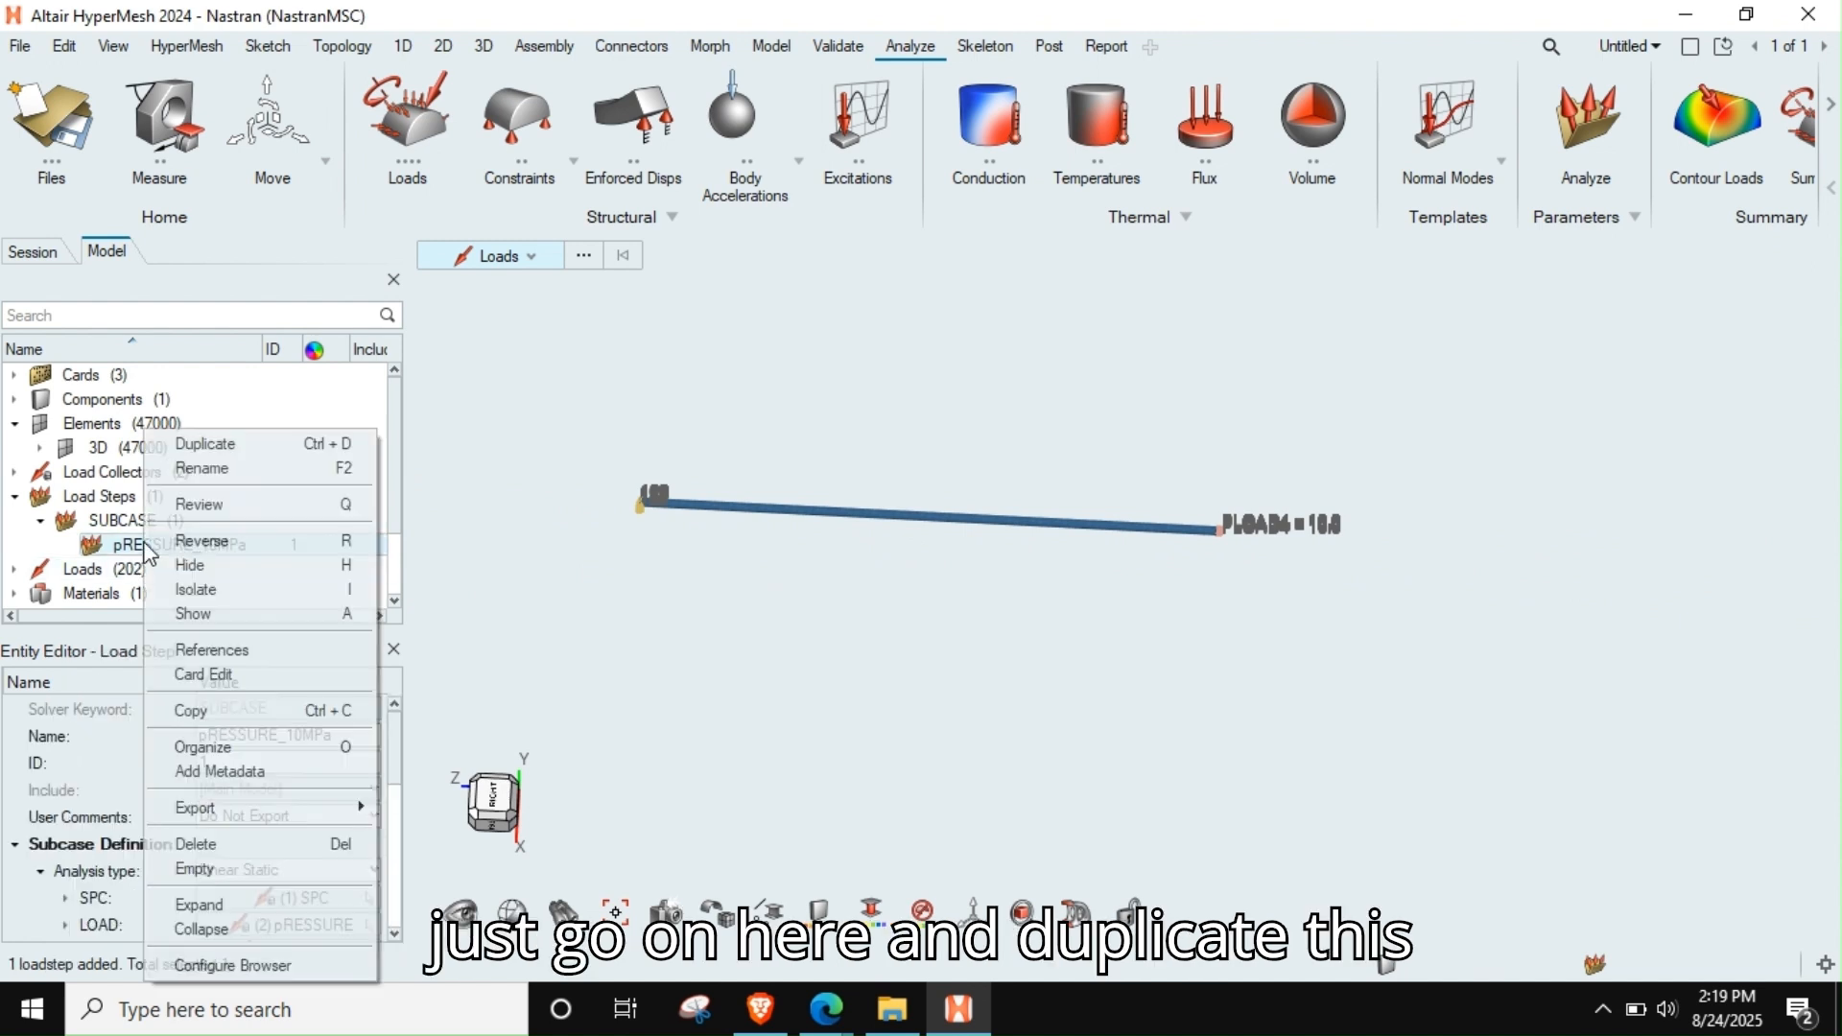
click(196, 444)
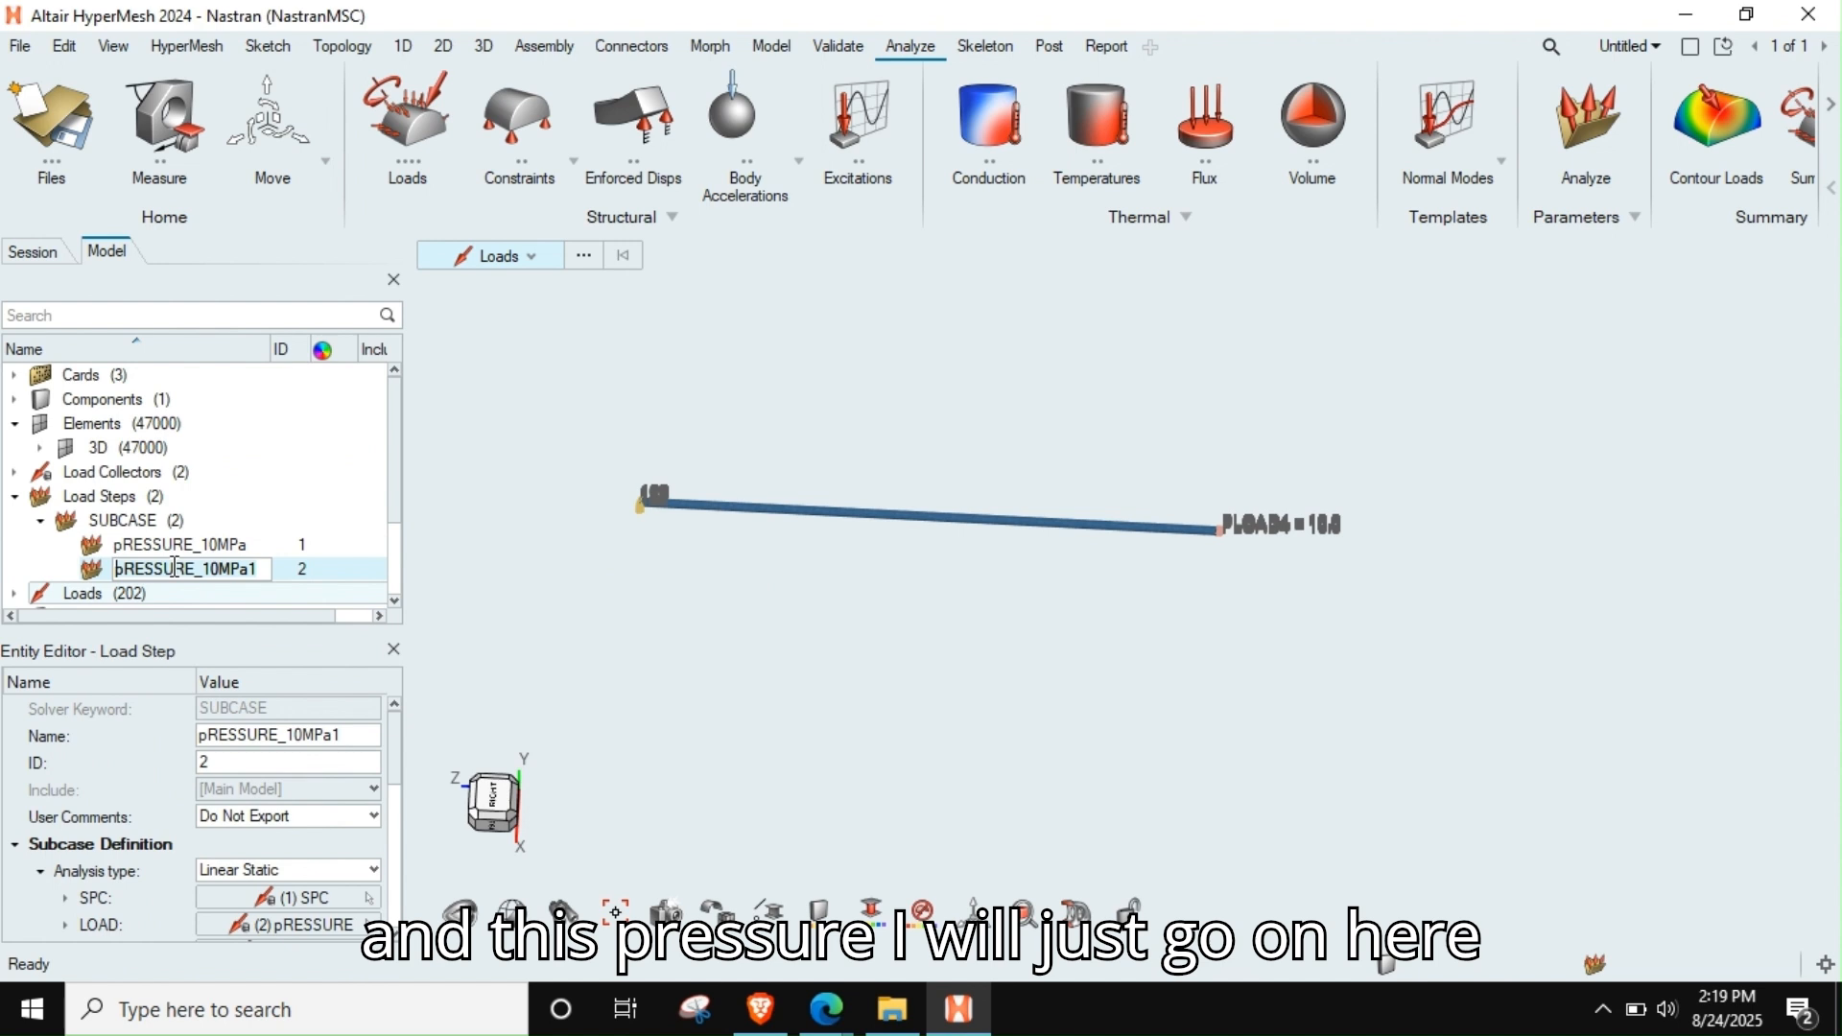
double_click(174, 567)
text(Bendi)
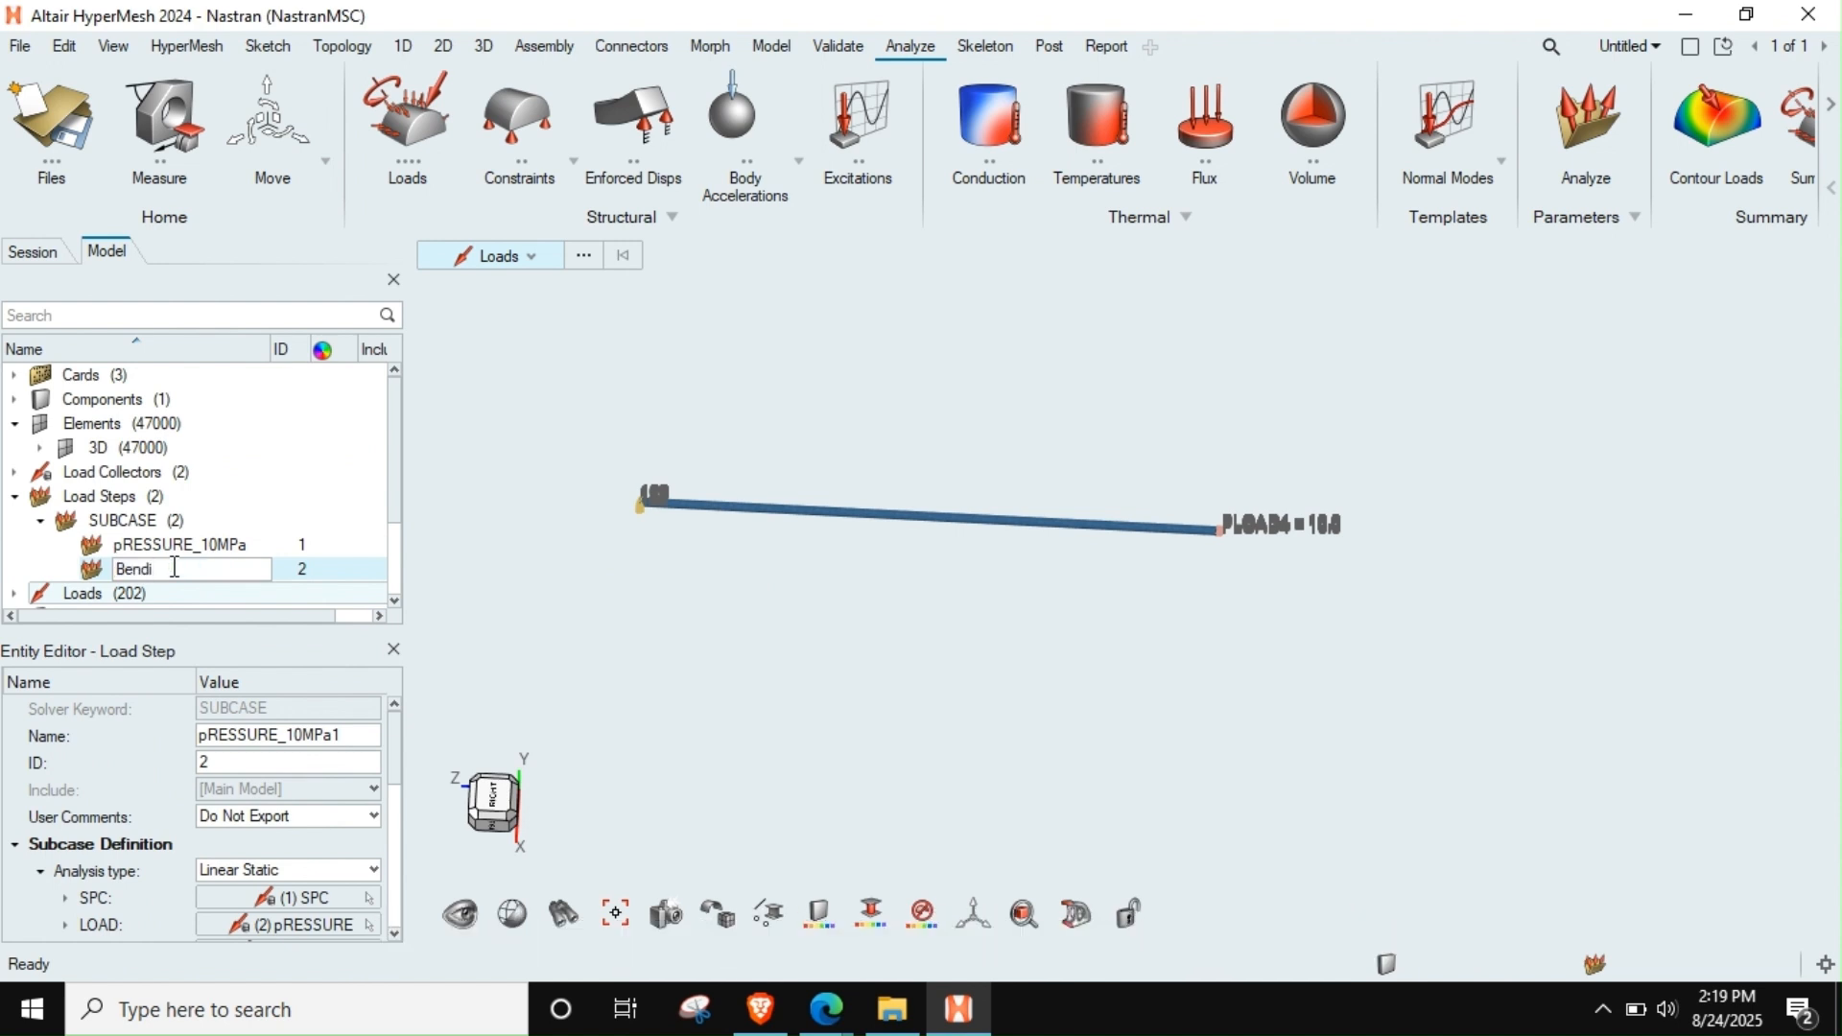
text(ng)
key(Return)
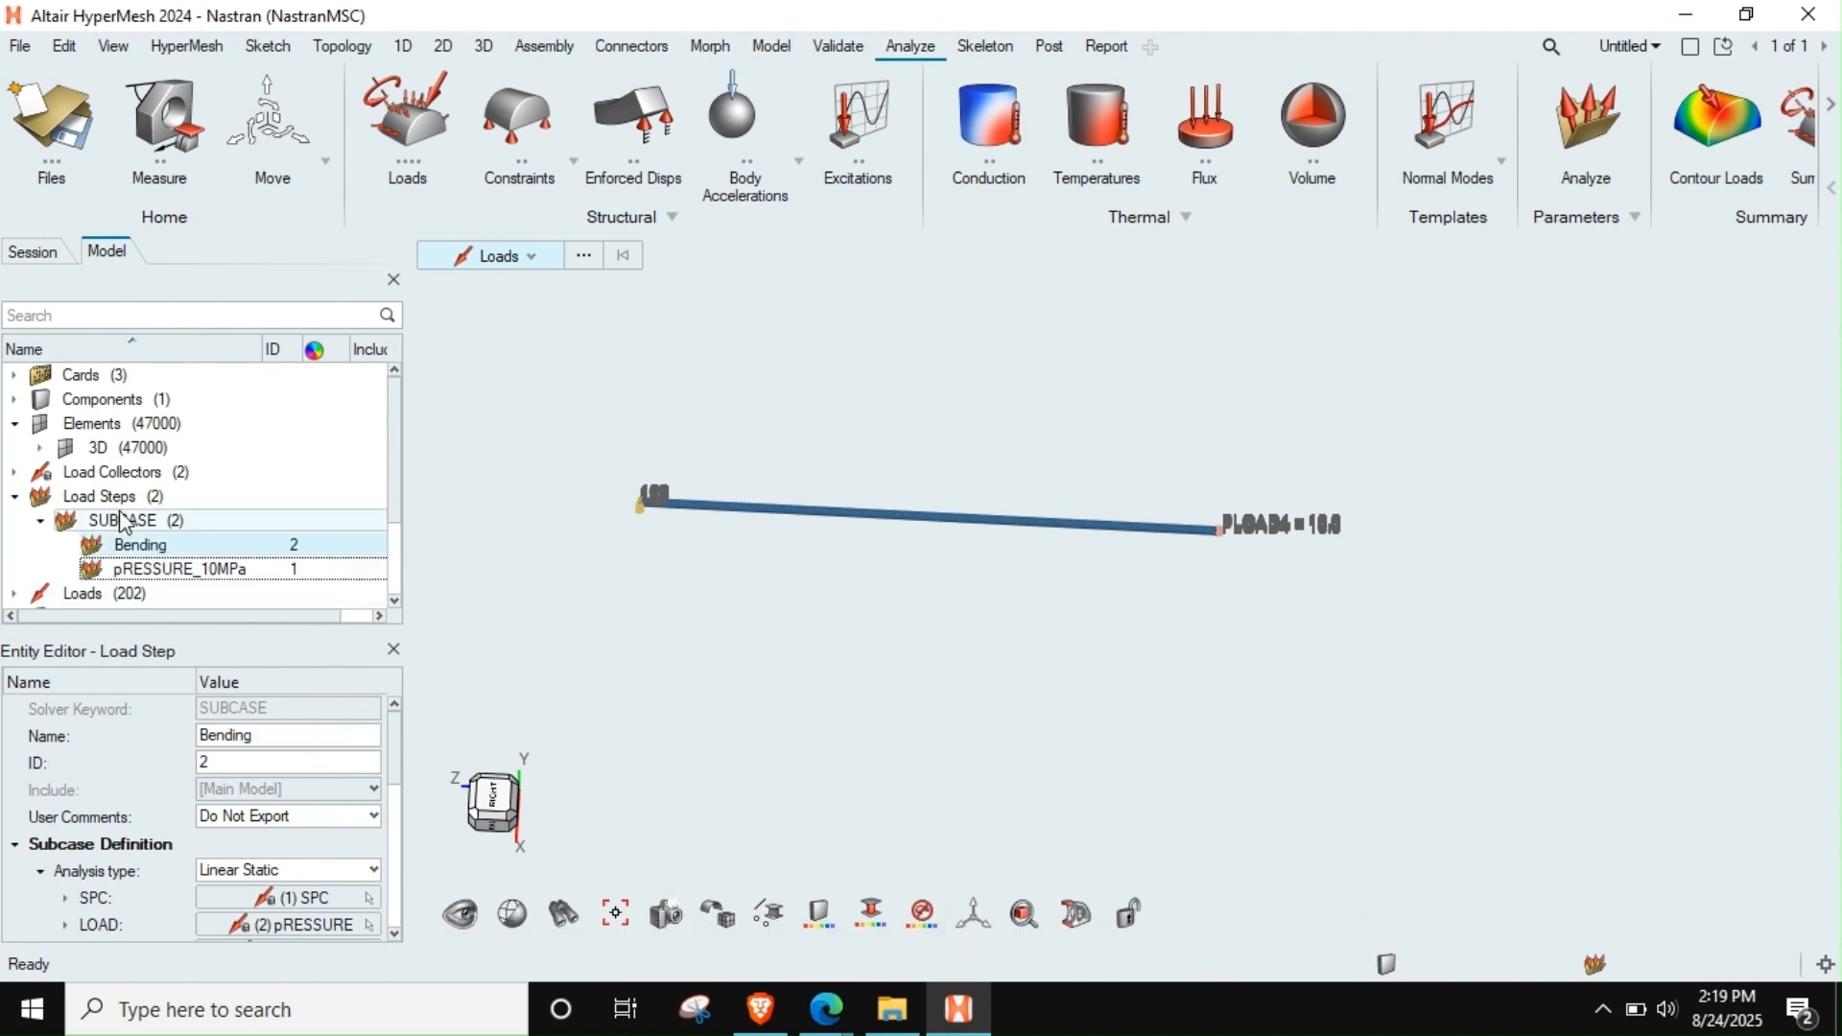
Duplicate the SPC load collector without its loads and rename the copy as SPC_for_bending
click(14, 497)
click(14, 473)
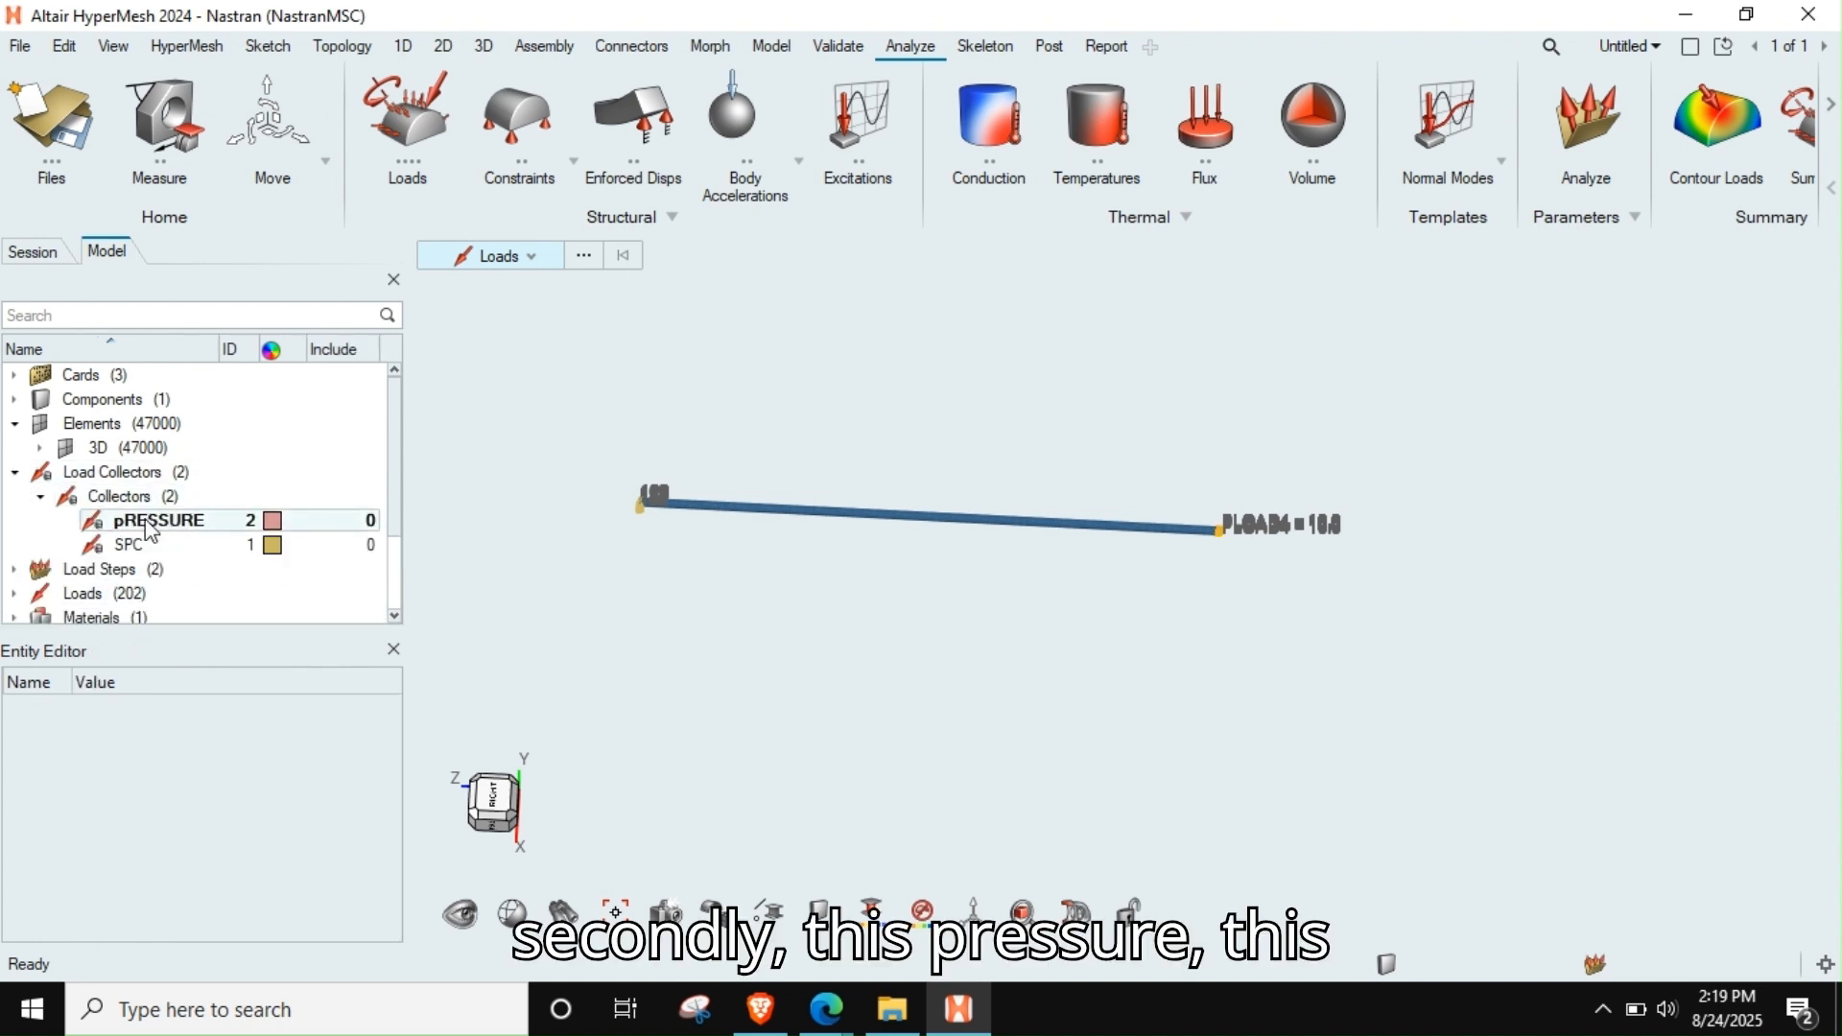
click(151, 554)
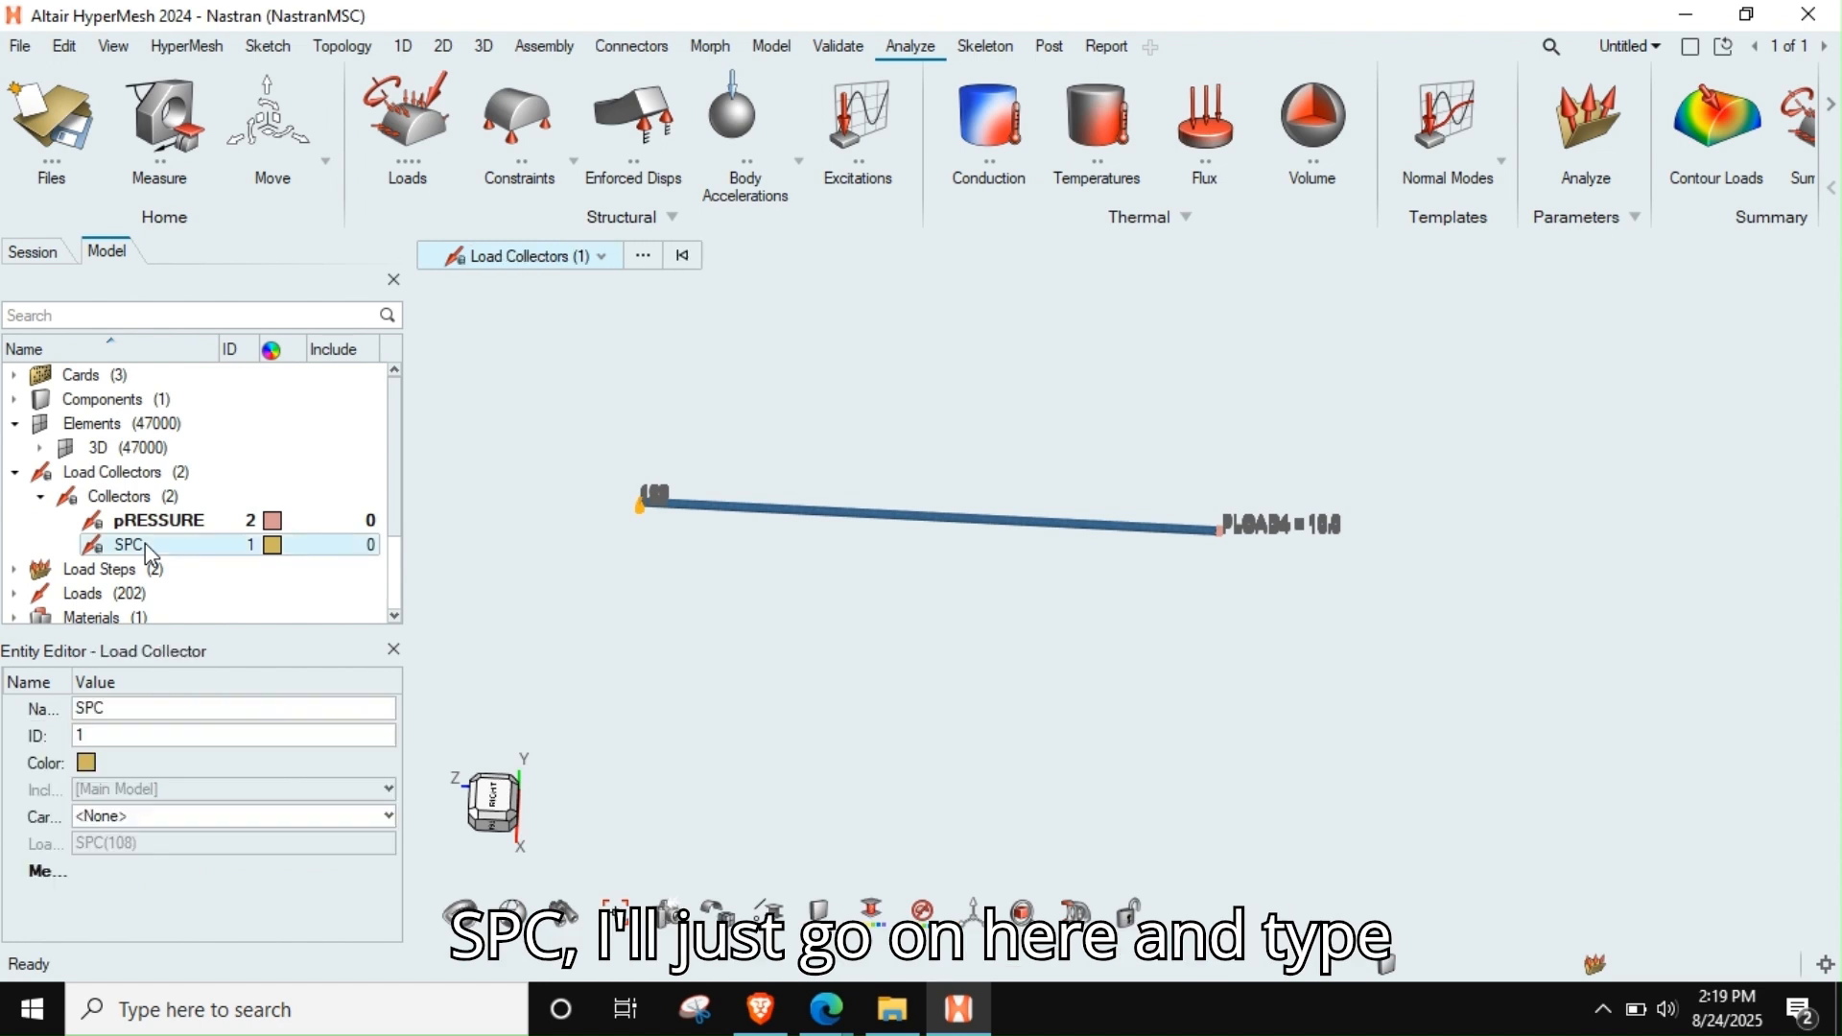
right_click(165, 554)
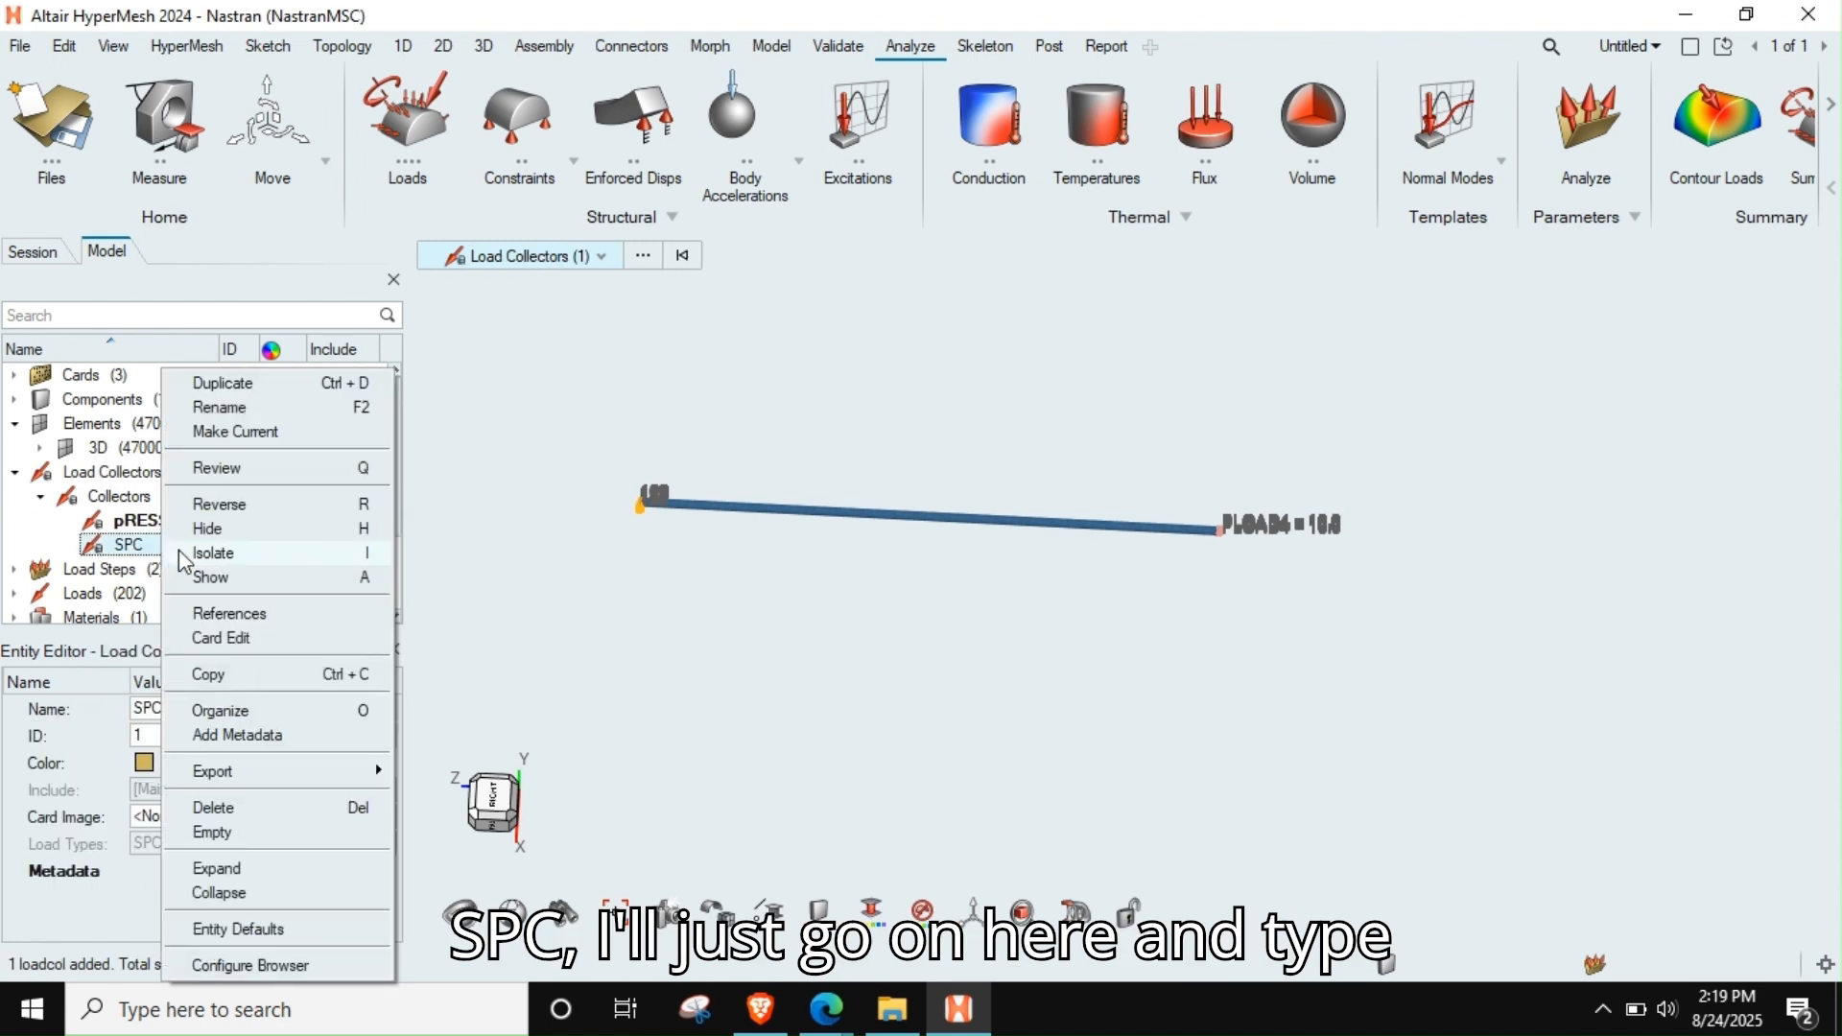
click(223, 383)
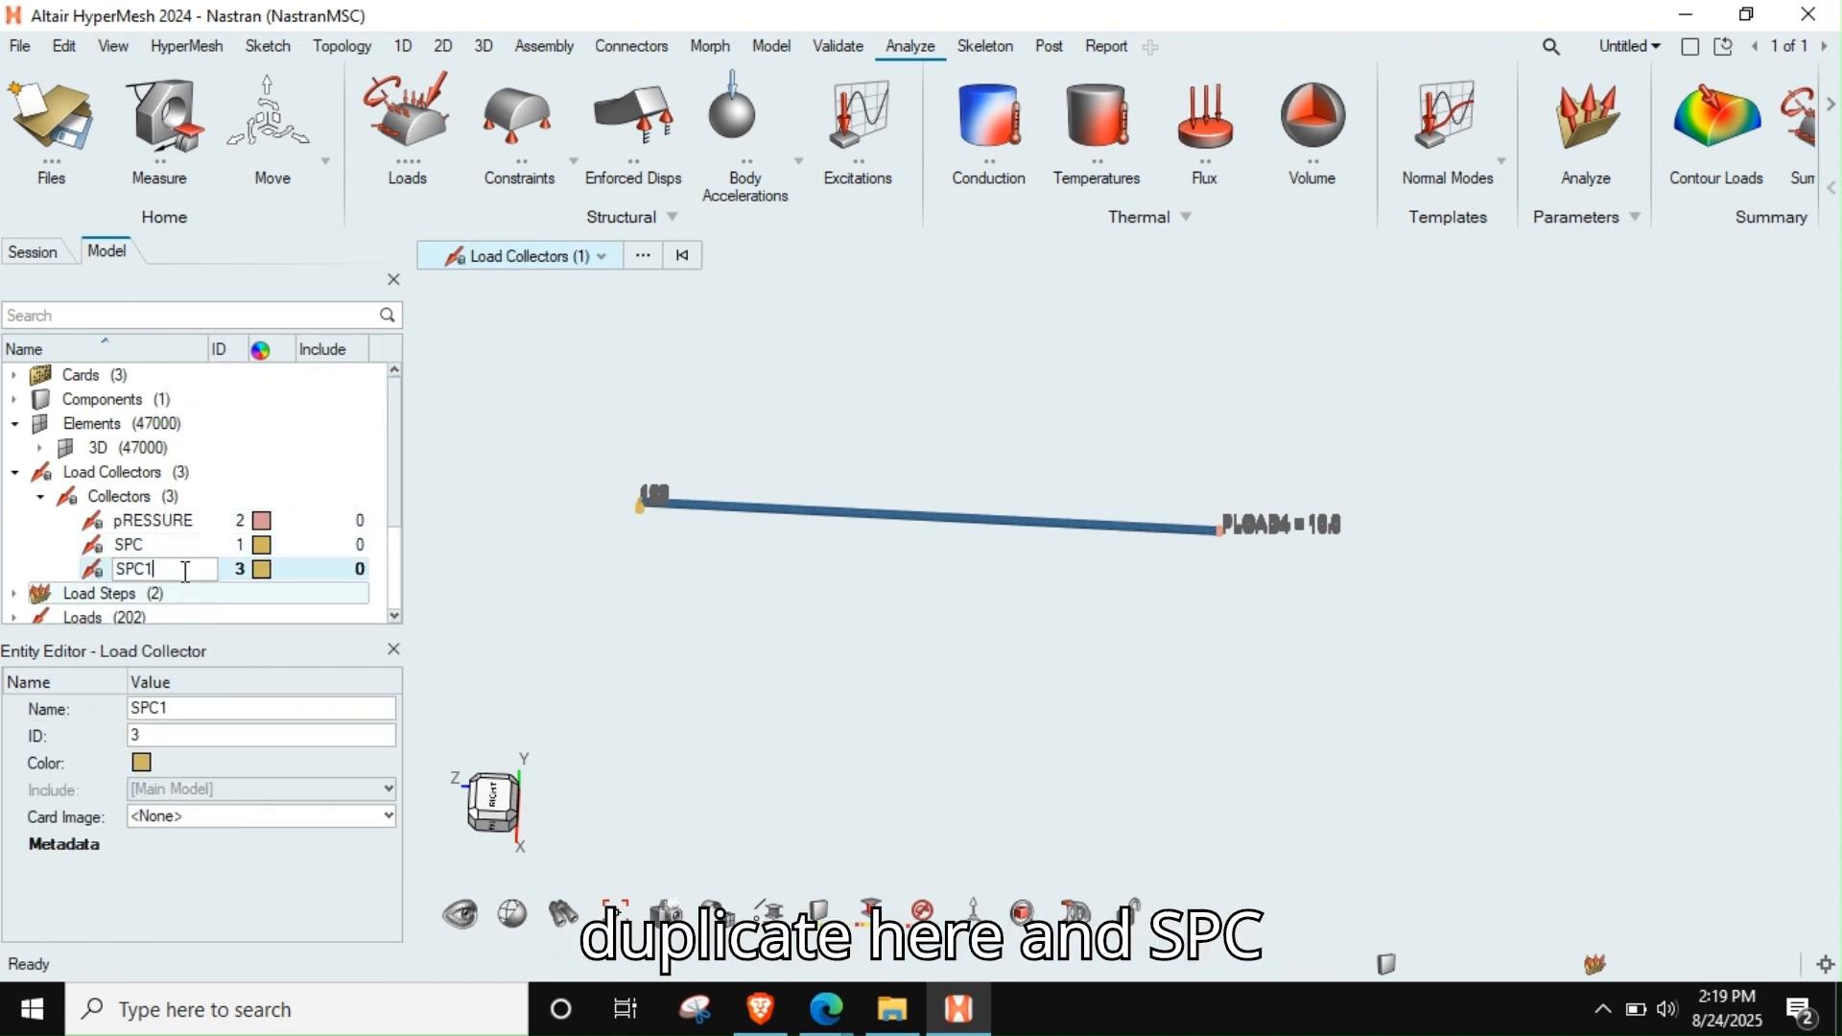
text(_)
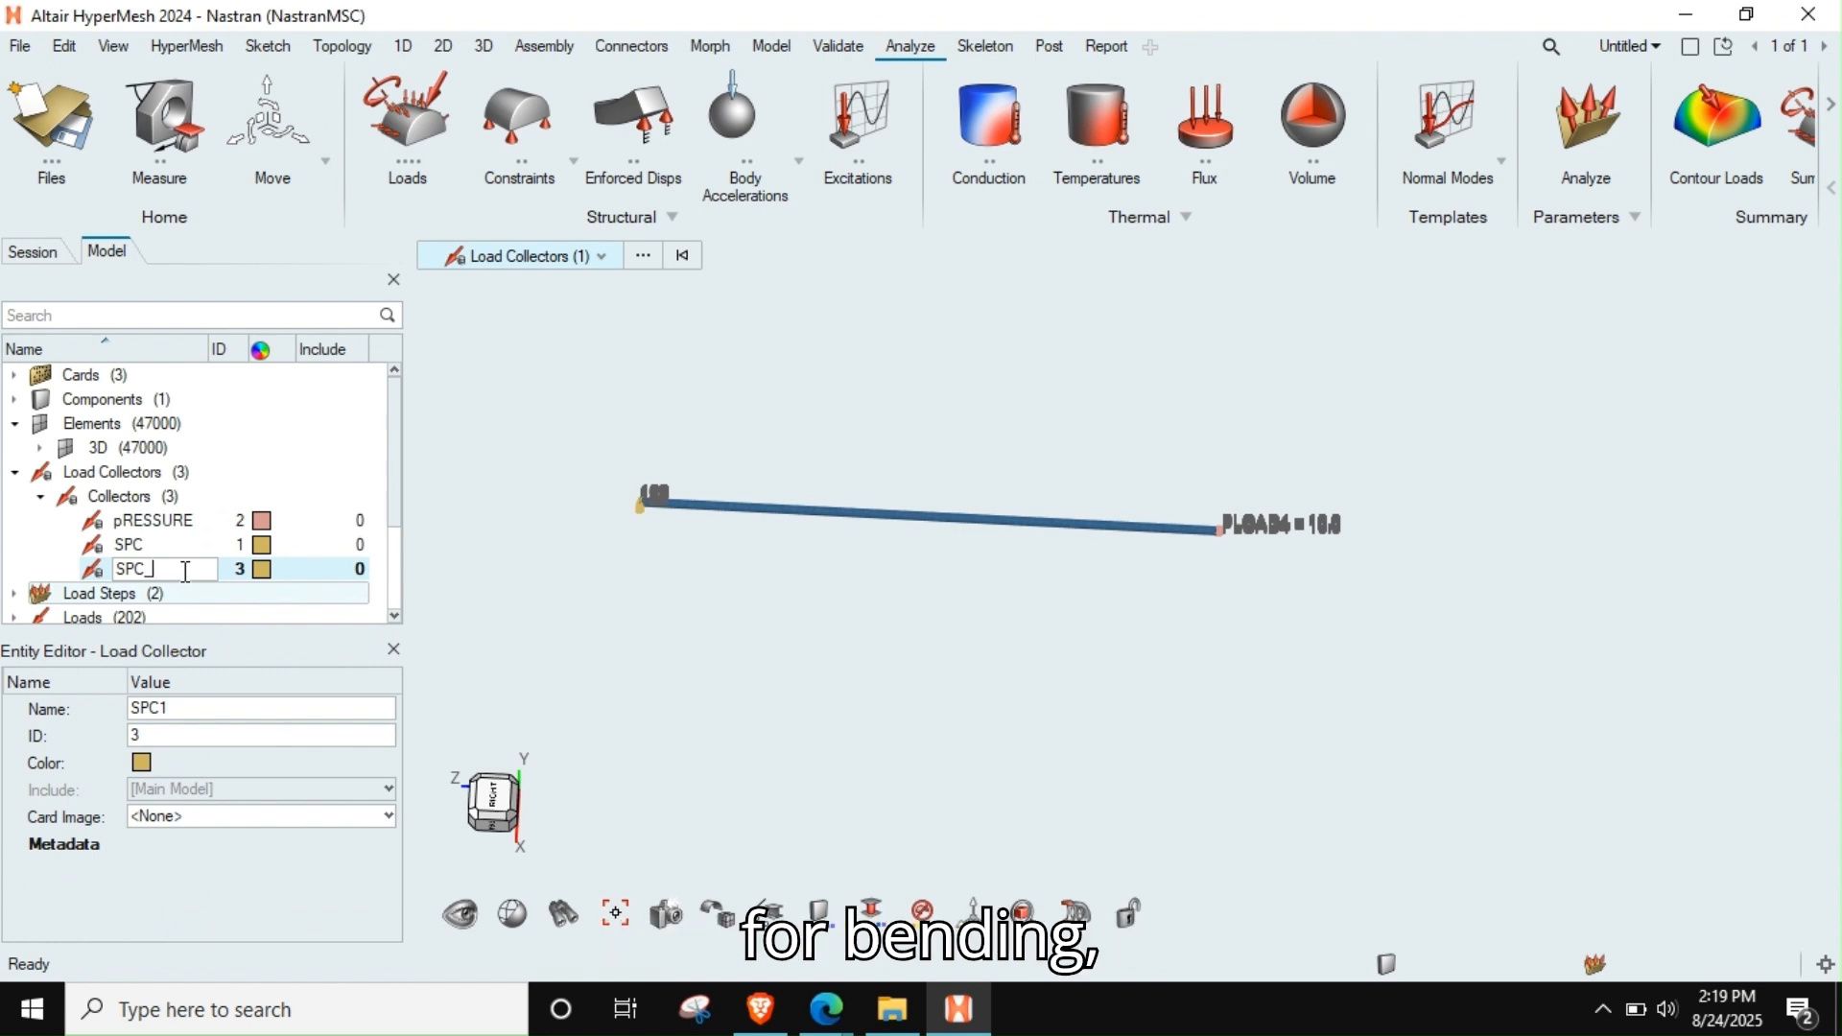
text(for_bending)
key(Return)
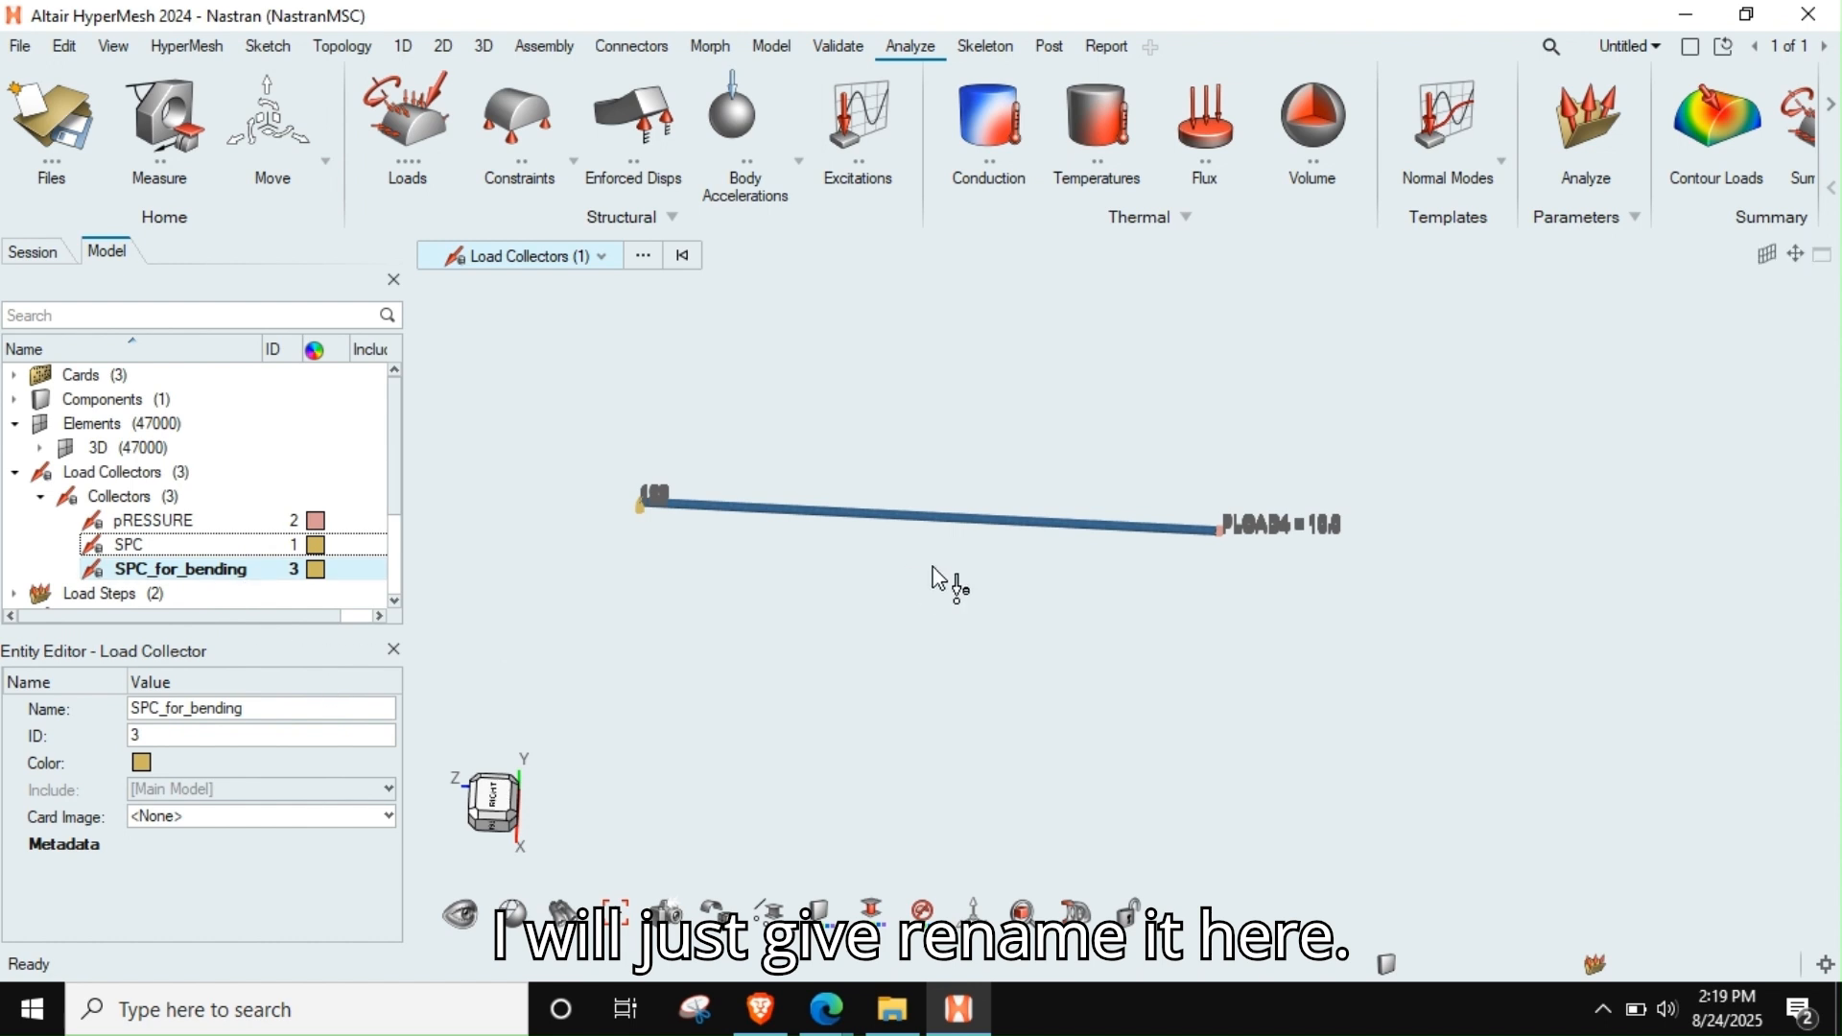
Hide the pRESSURE and SPC load collectors, leaving only SPC_for_bending displayed with the rod
right_drag(933, 568, 994, 579)
scroll(995, 580, up, 2)
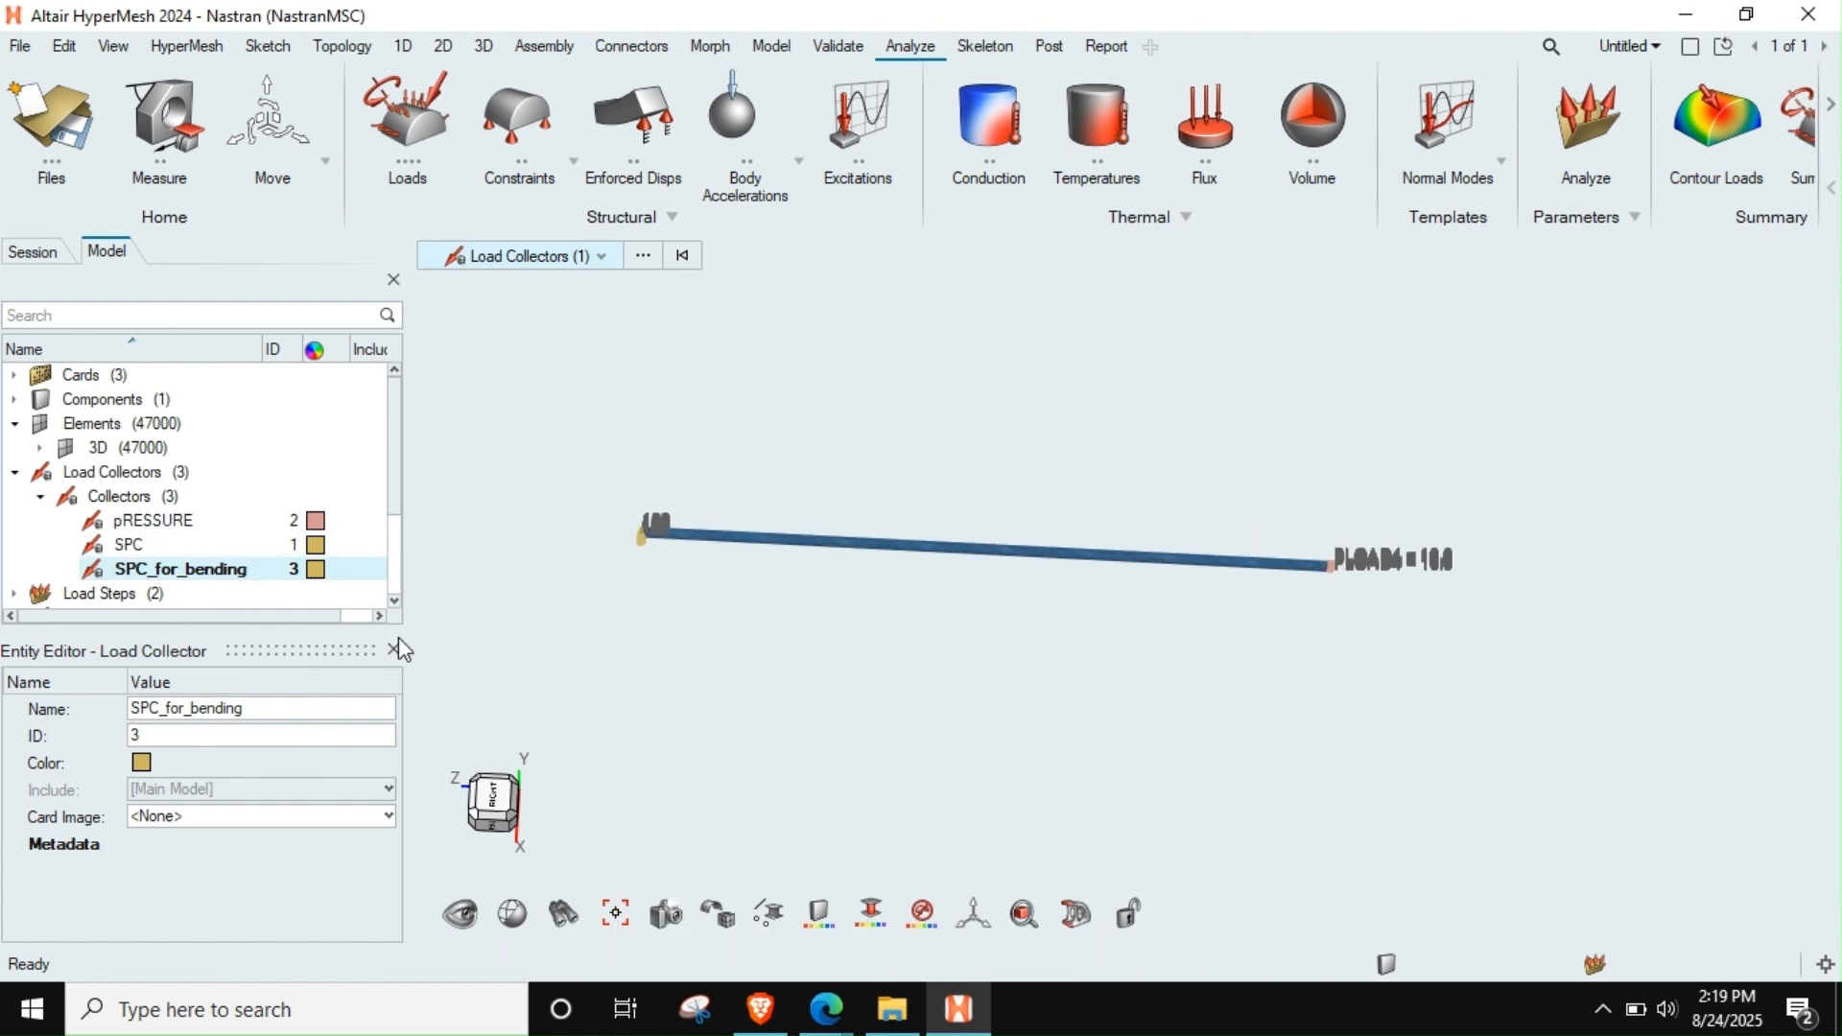
click(96, 536)
click(97, 525)
click(88, 576)
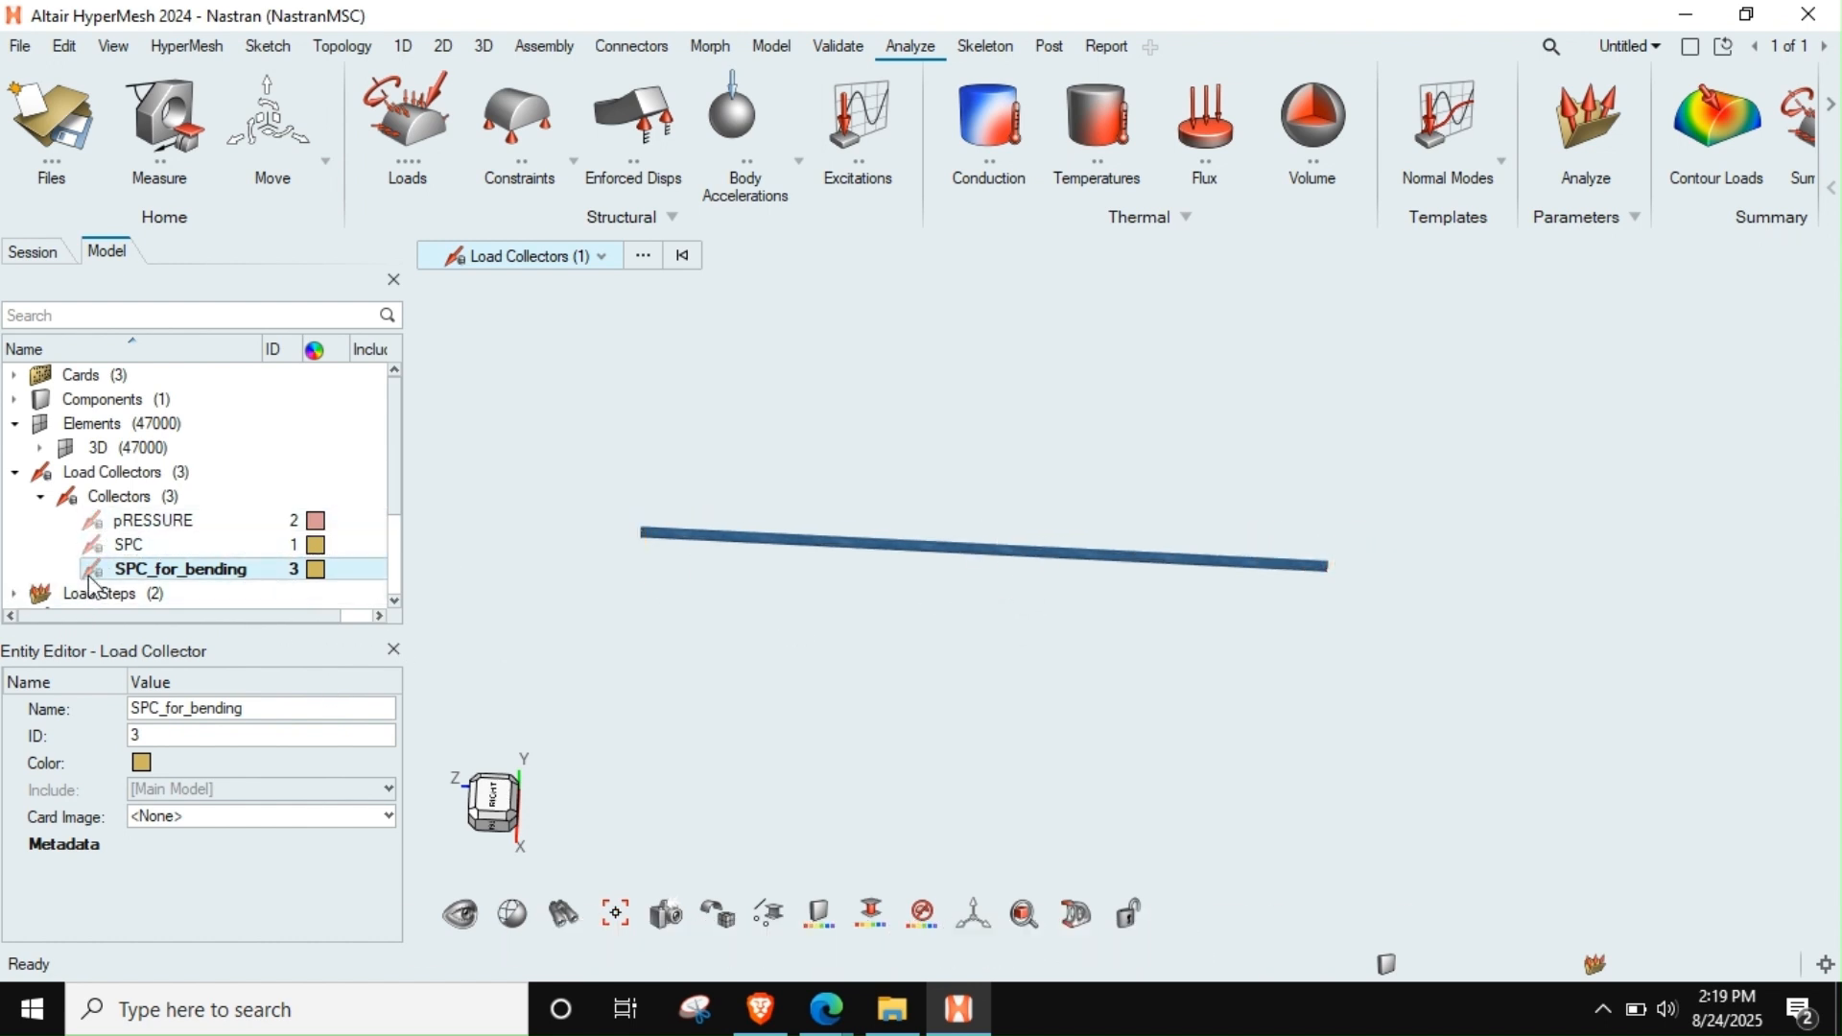
click(91, 570)
right_drag(782, 518, 781, 508)
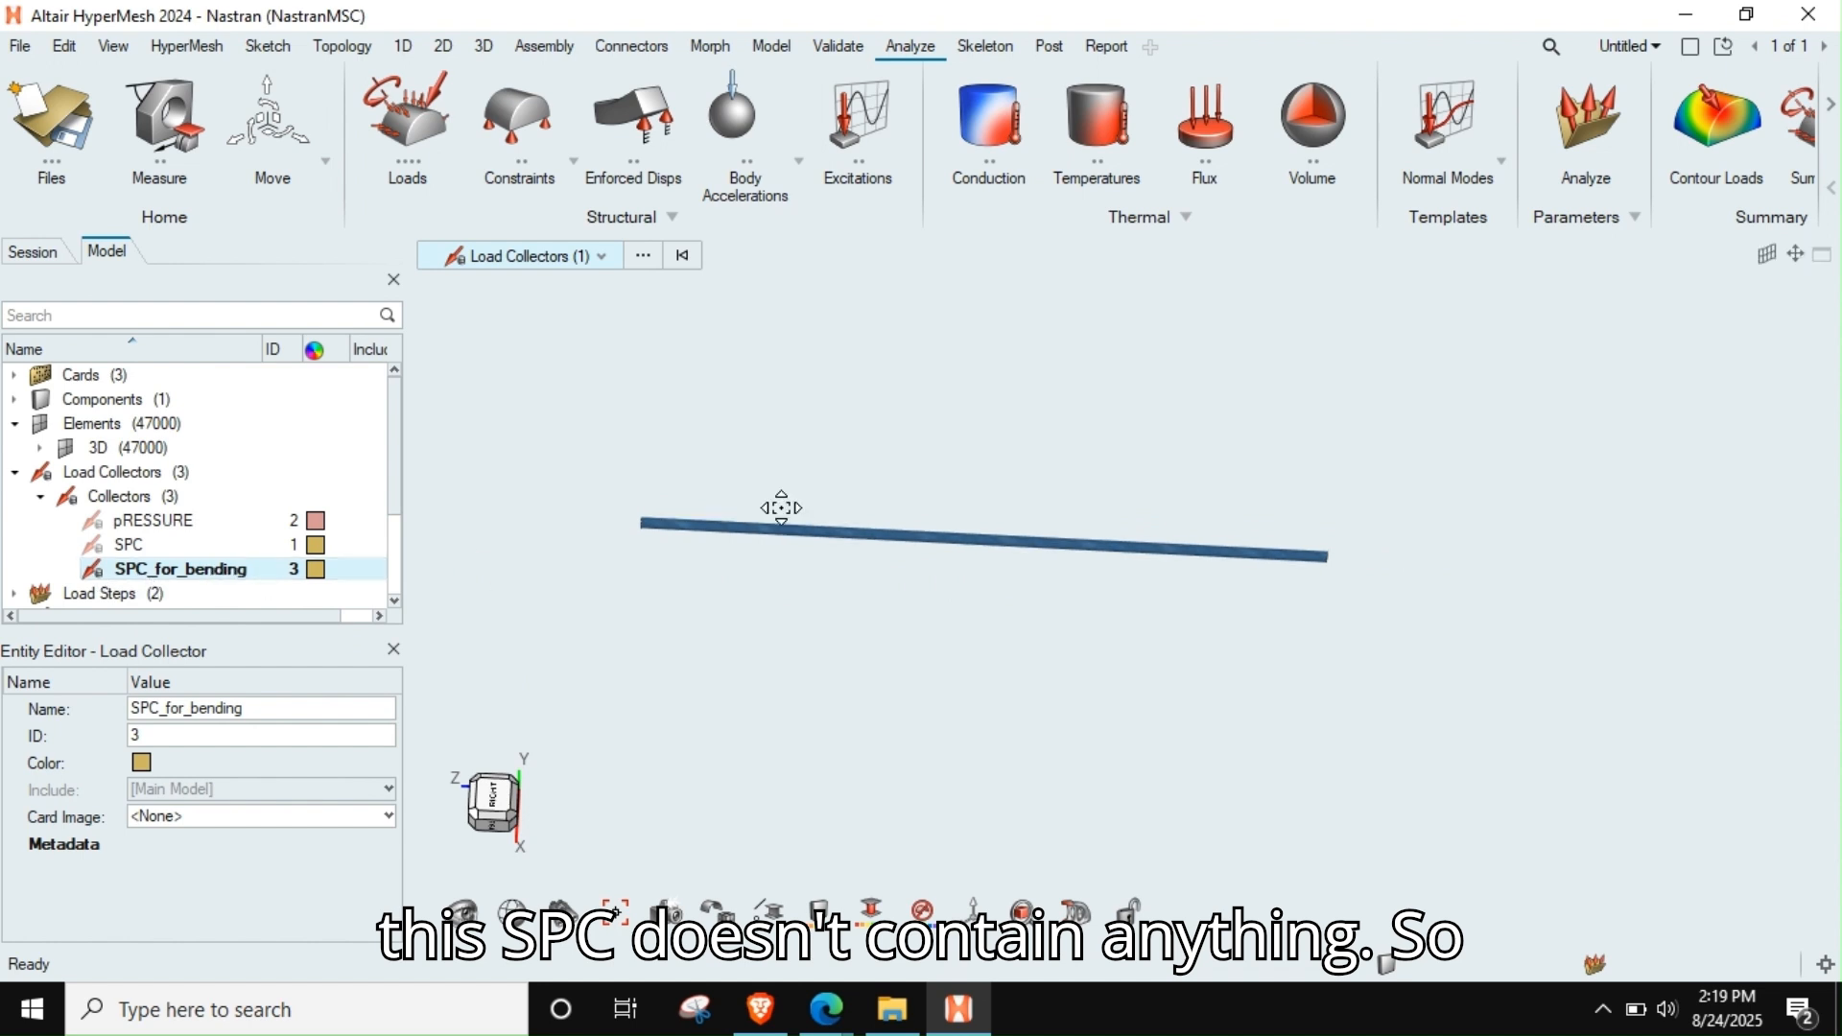
scroll(729, 502, up, 1)
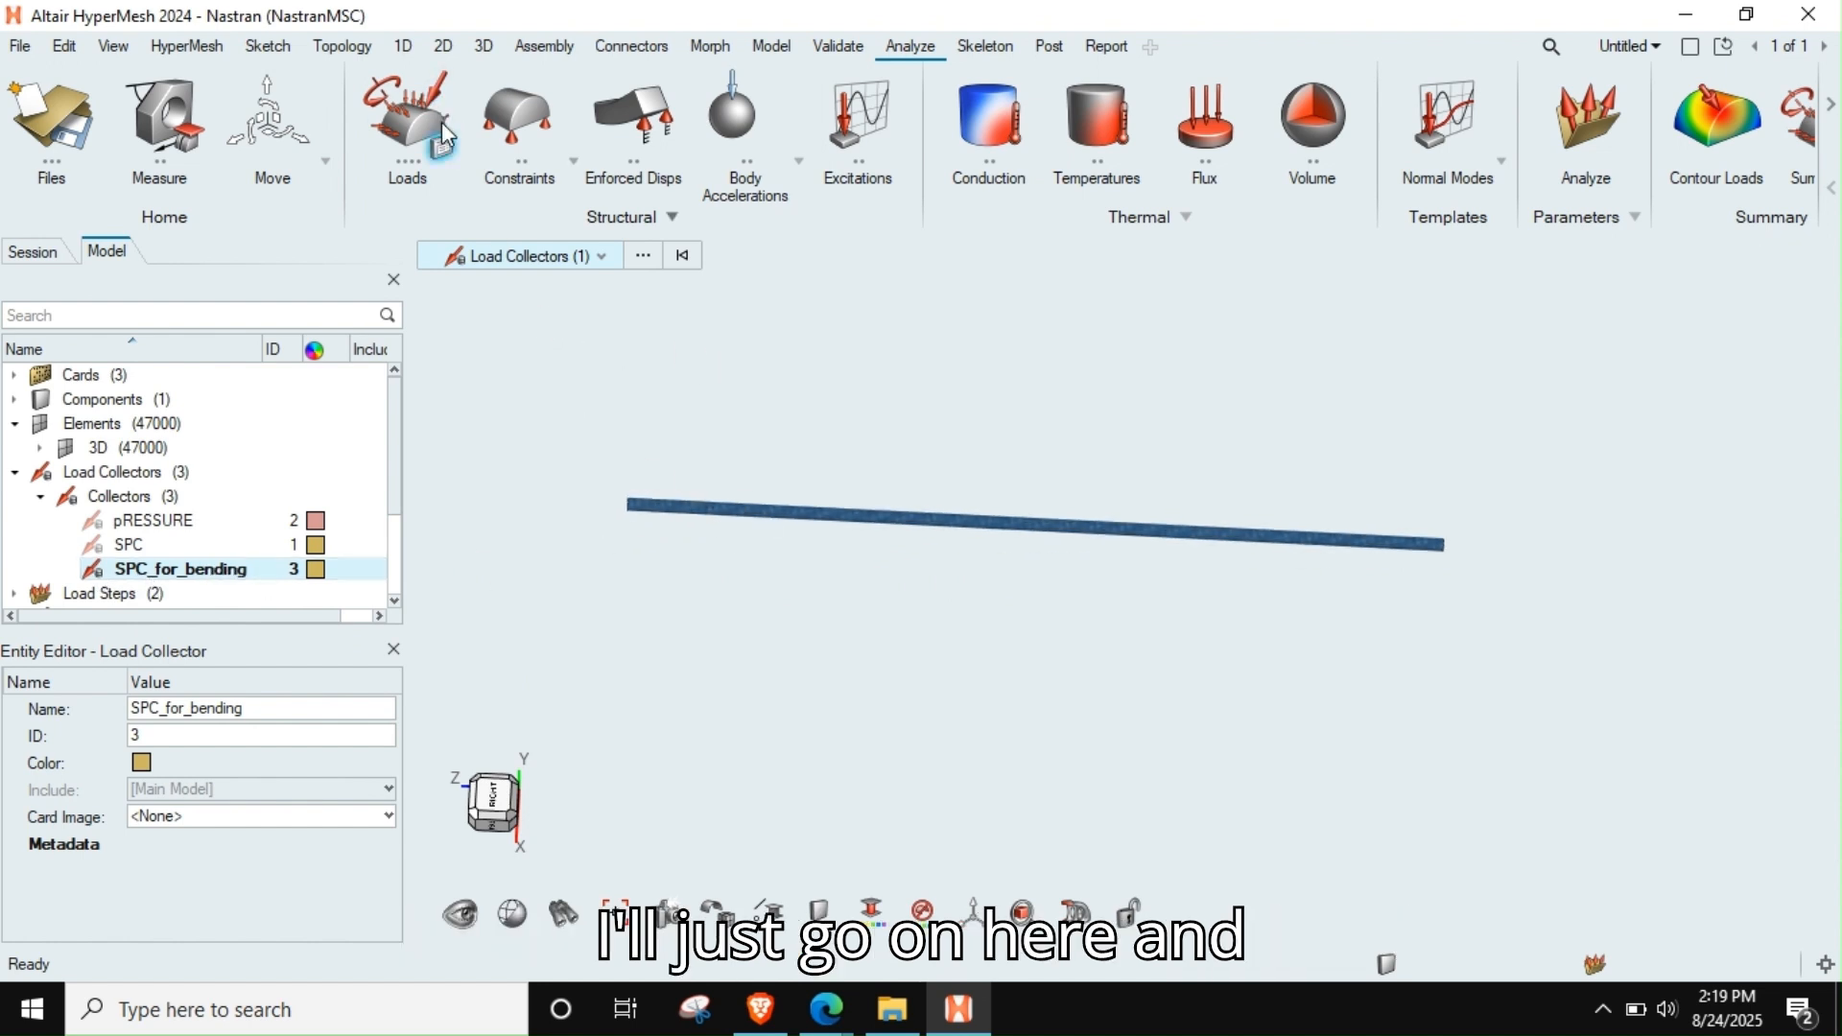
Set up an SPC constraint with DOF1, DOF2 and DOF3 fixed at 0 and DOF4, DOF5 and DOF6 switched off
click(510, 115)
middle_drag(1101, 545, 1146, 578)
right_drag(1145, 577, 1302, 648)
scroll(1302, 647, down, 3)
scroll(1056, 613, up, 4)
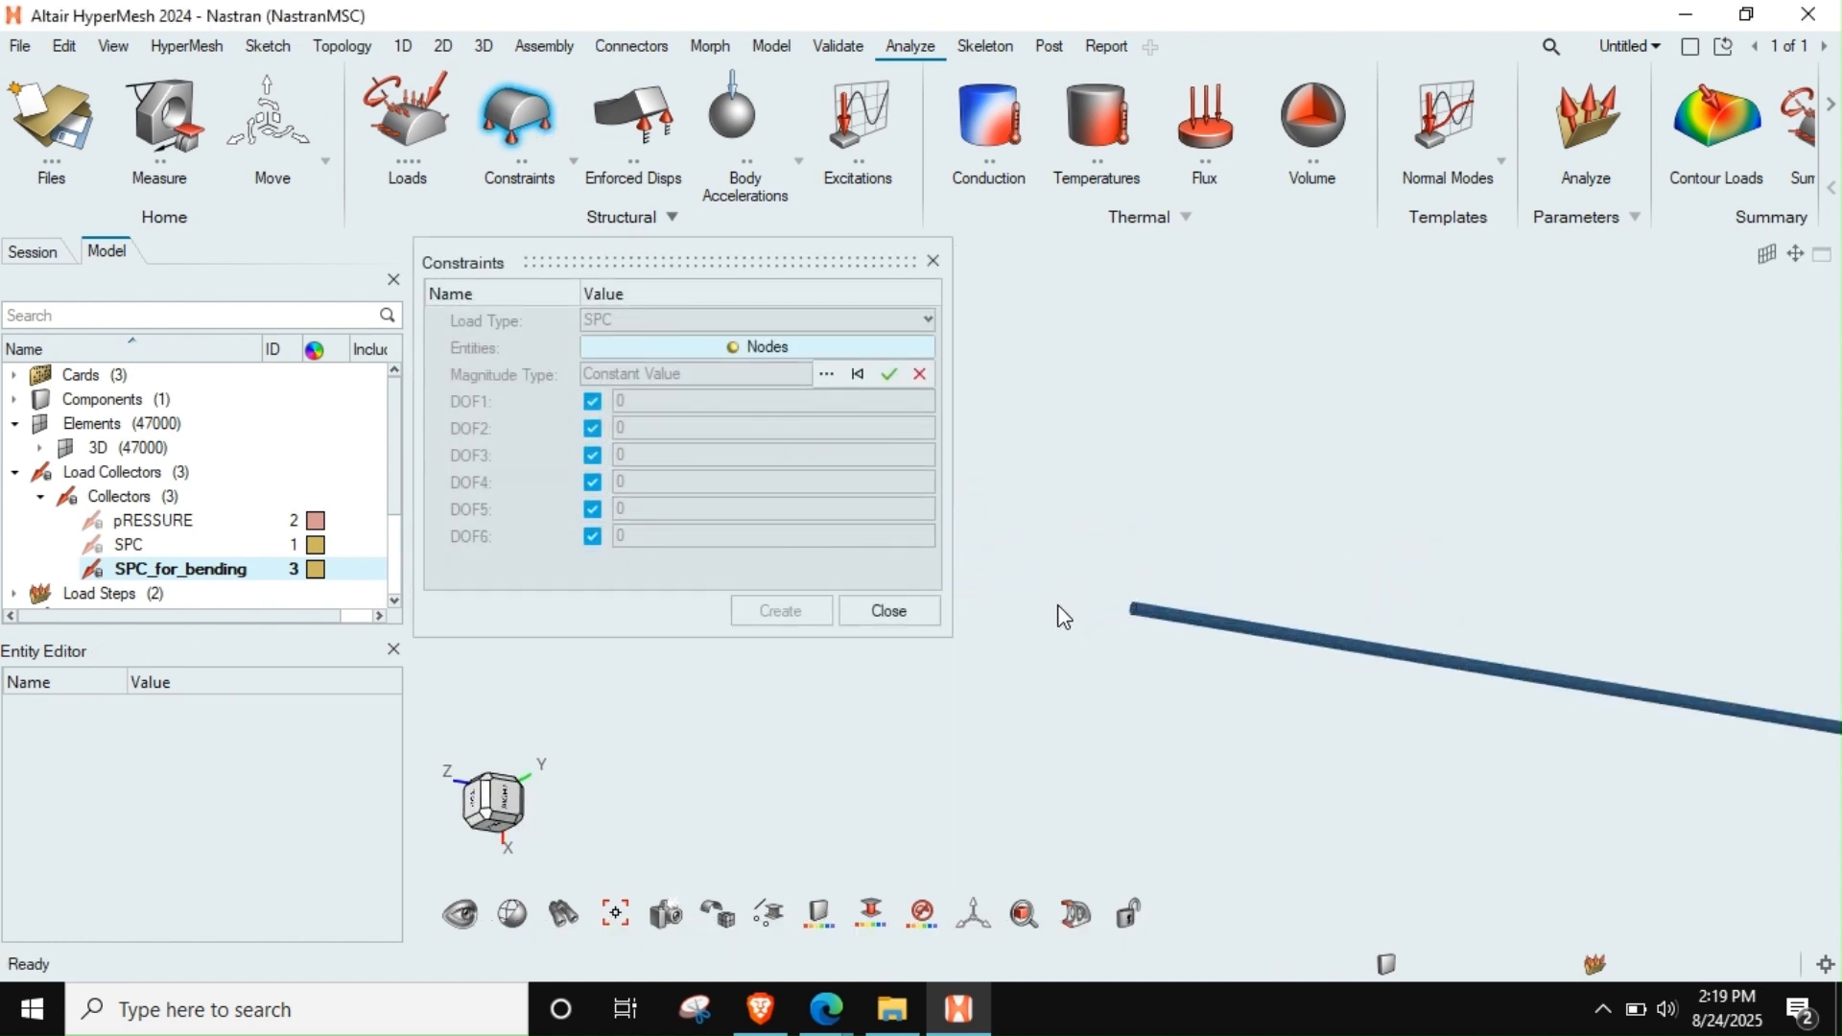
middle_drag(1057, 613, 1054, 655)
right_drag(1192, 654, 973, 632)
scroll(983, 624, down, 3)
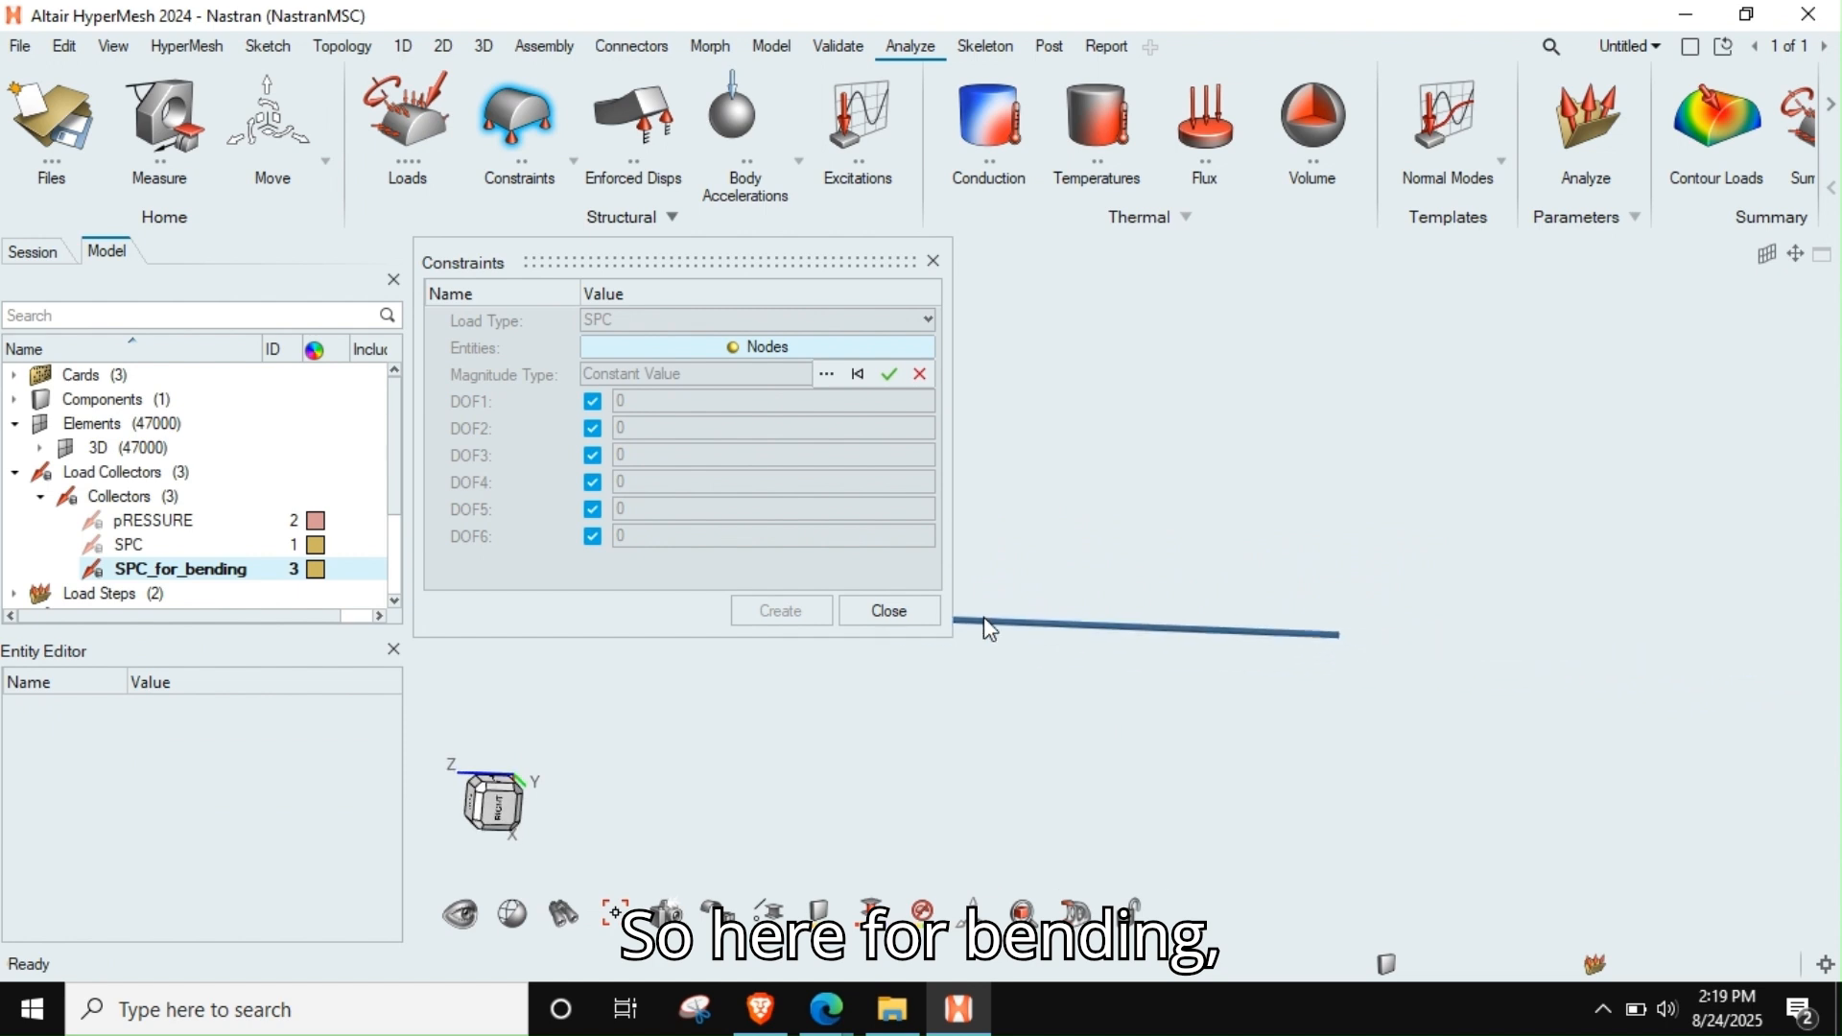
middle_drag(1044, 638, 1067, 664)
right_drag(1176, 648, 1337, 580)
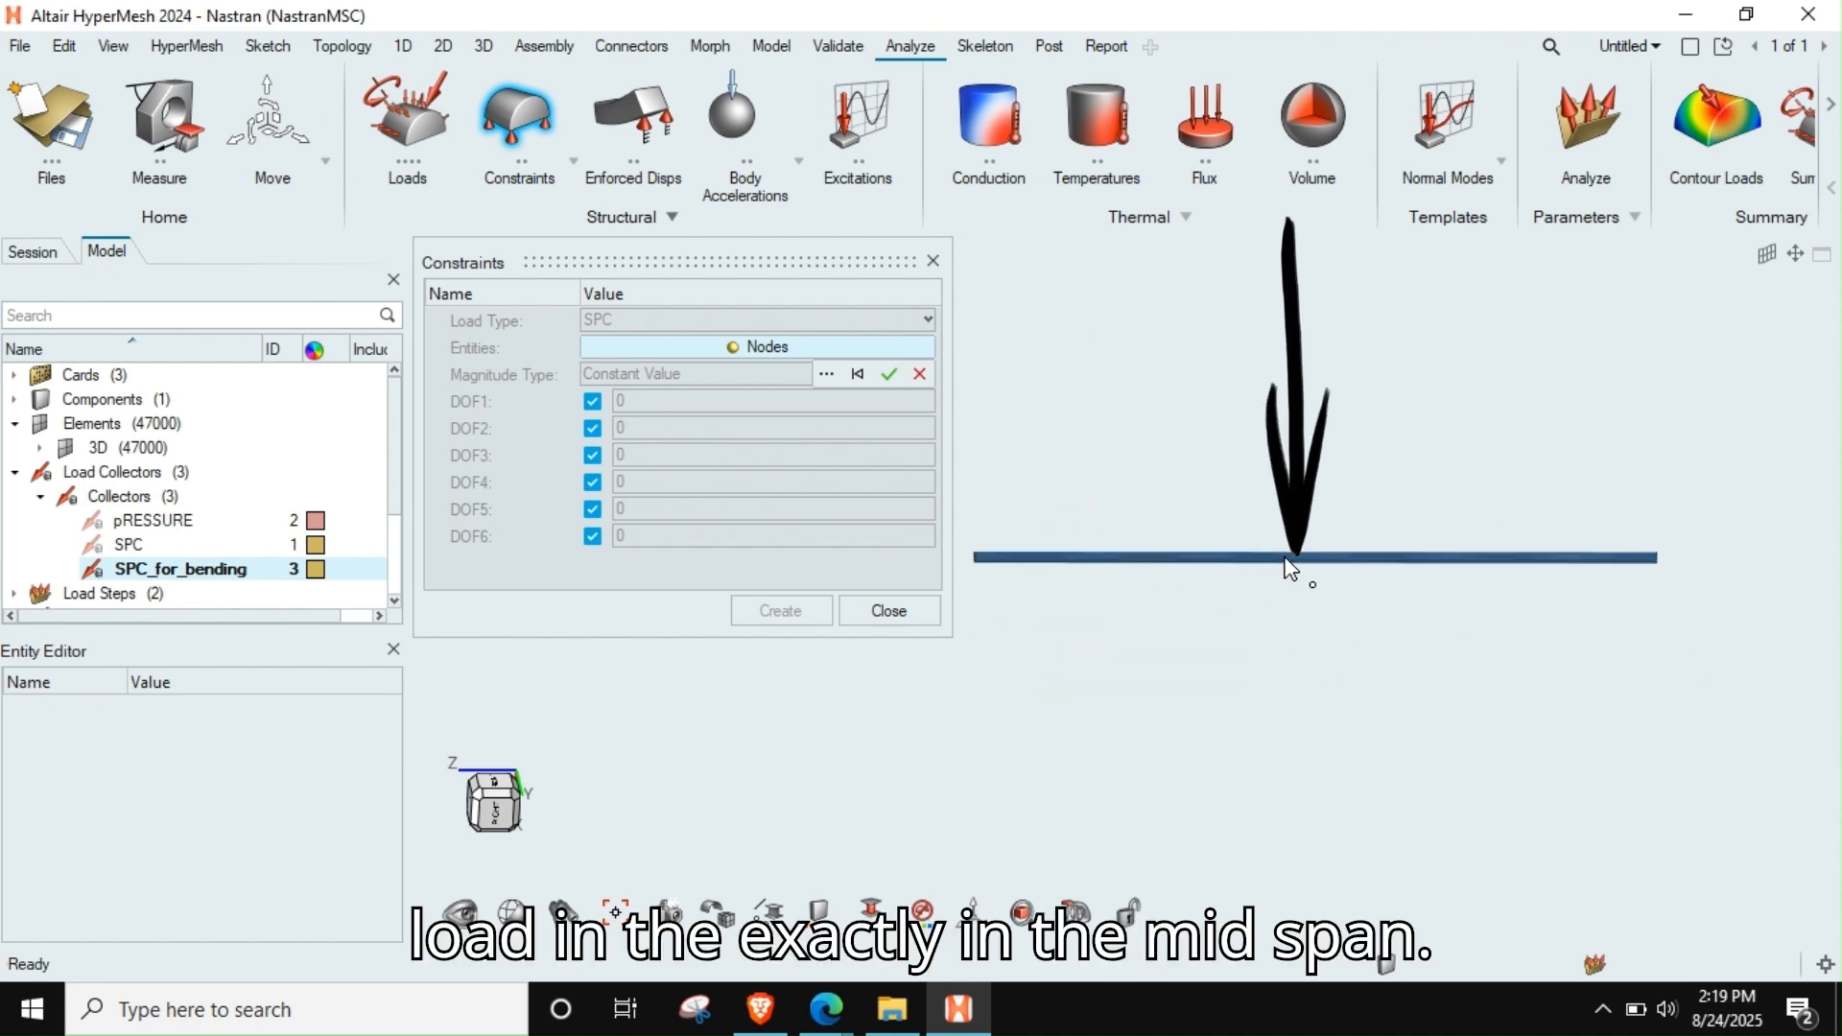
click(593, 481)
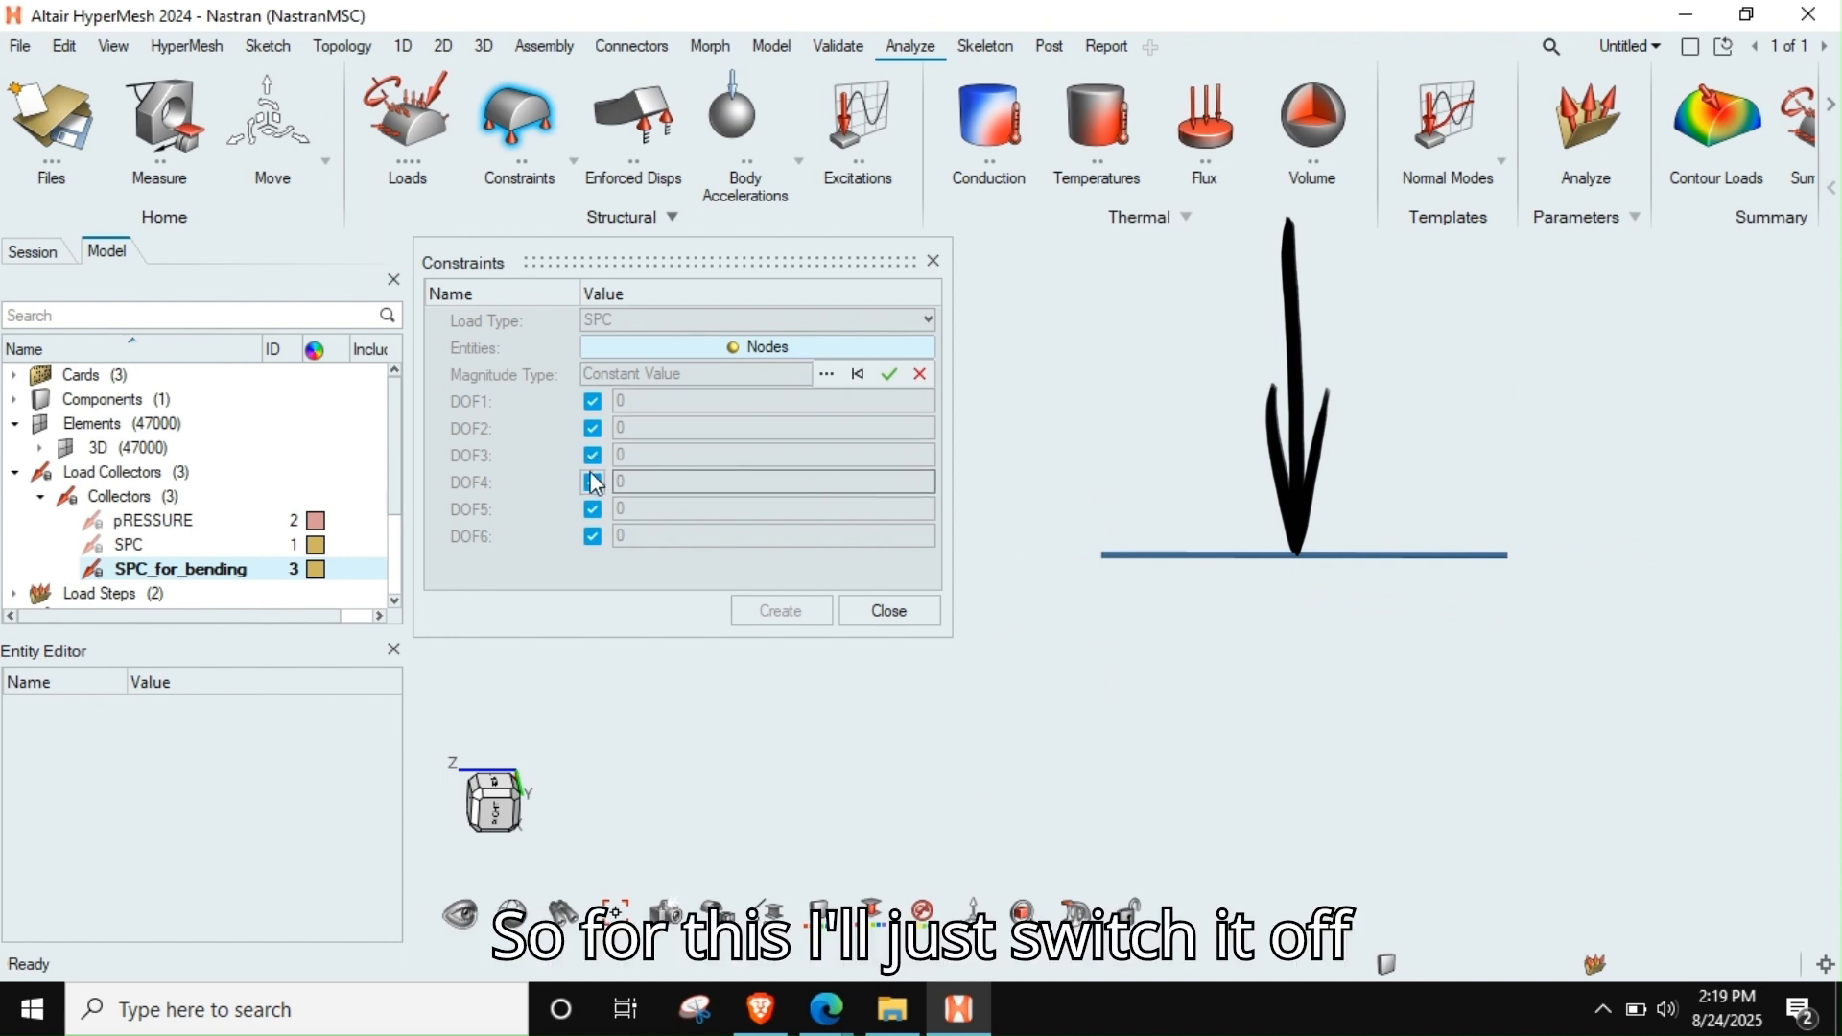
click(593, 509)
click(593, 536)
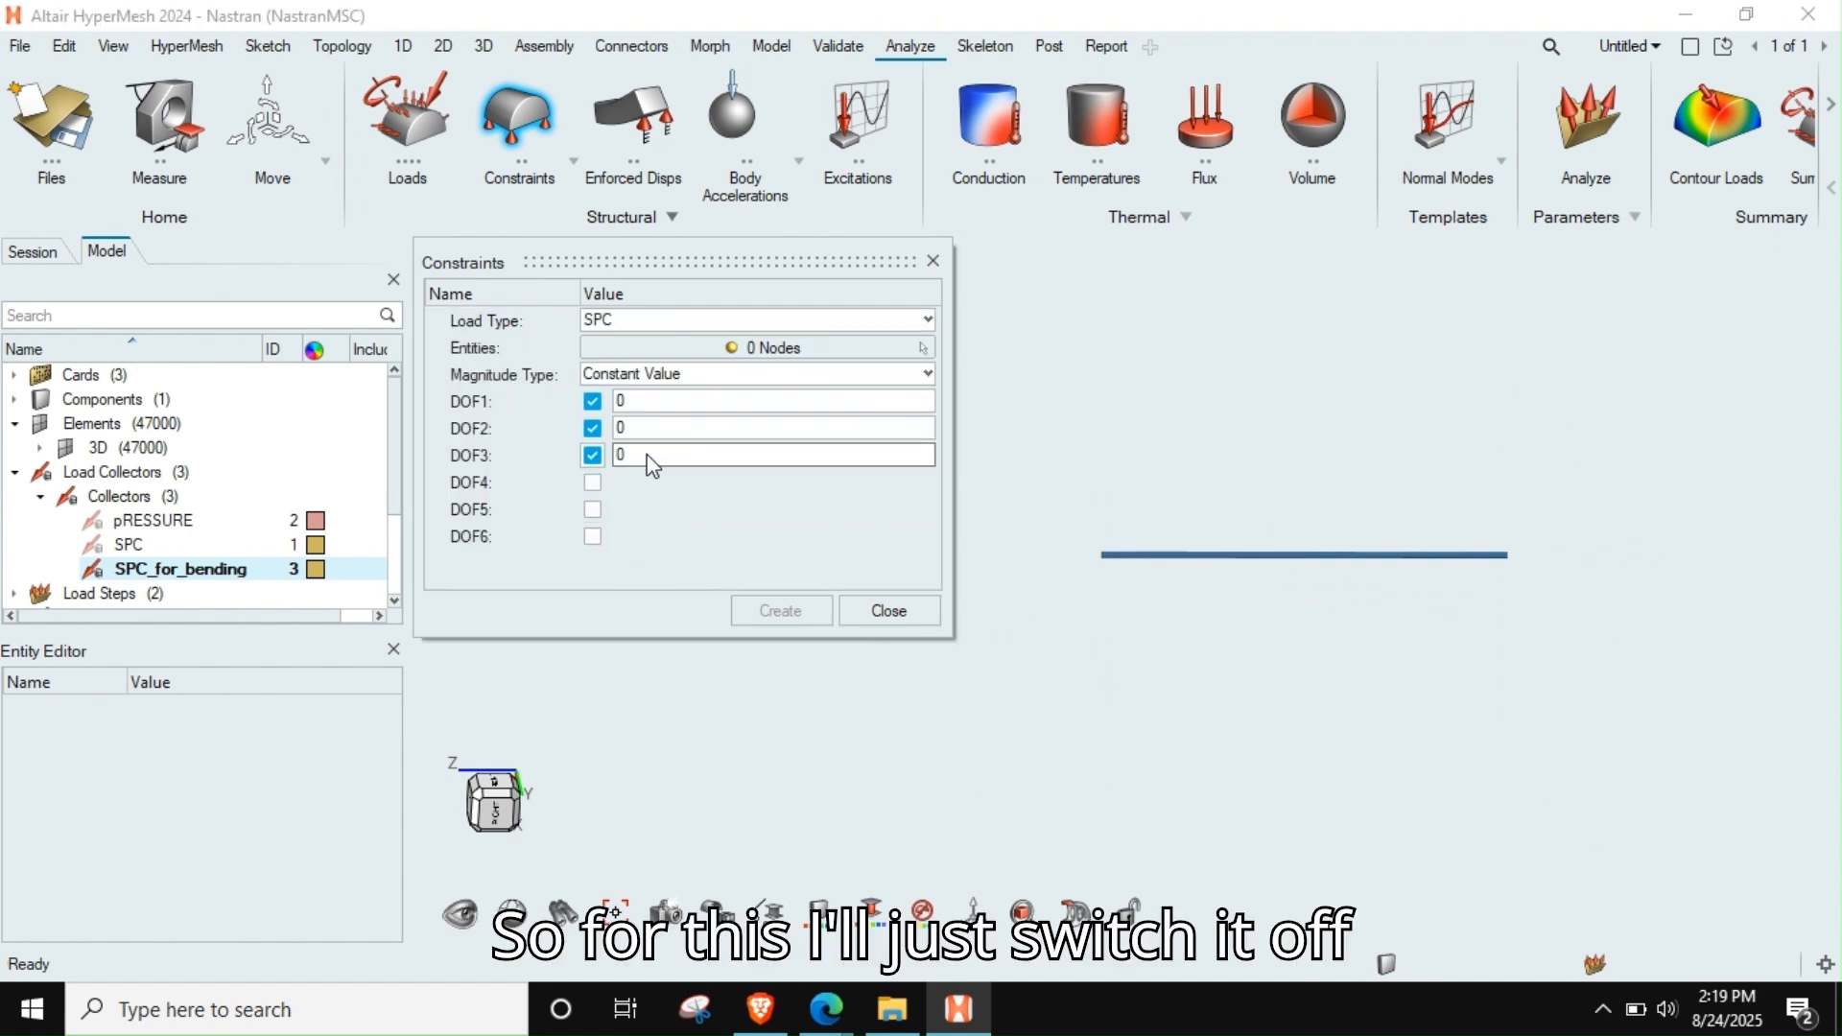
Select all nodes on one end face of the rod, by face, for the SPC constraint
ctrl+drag(1053, 555, 1196, 682)
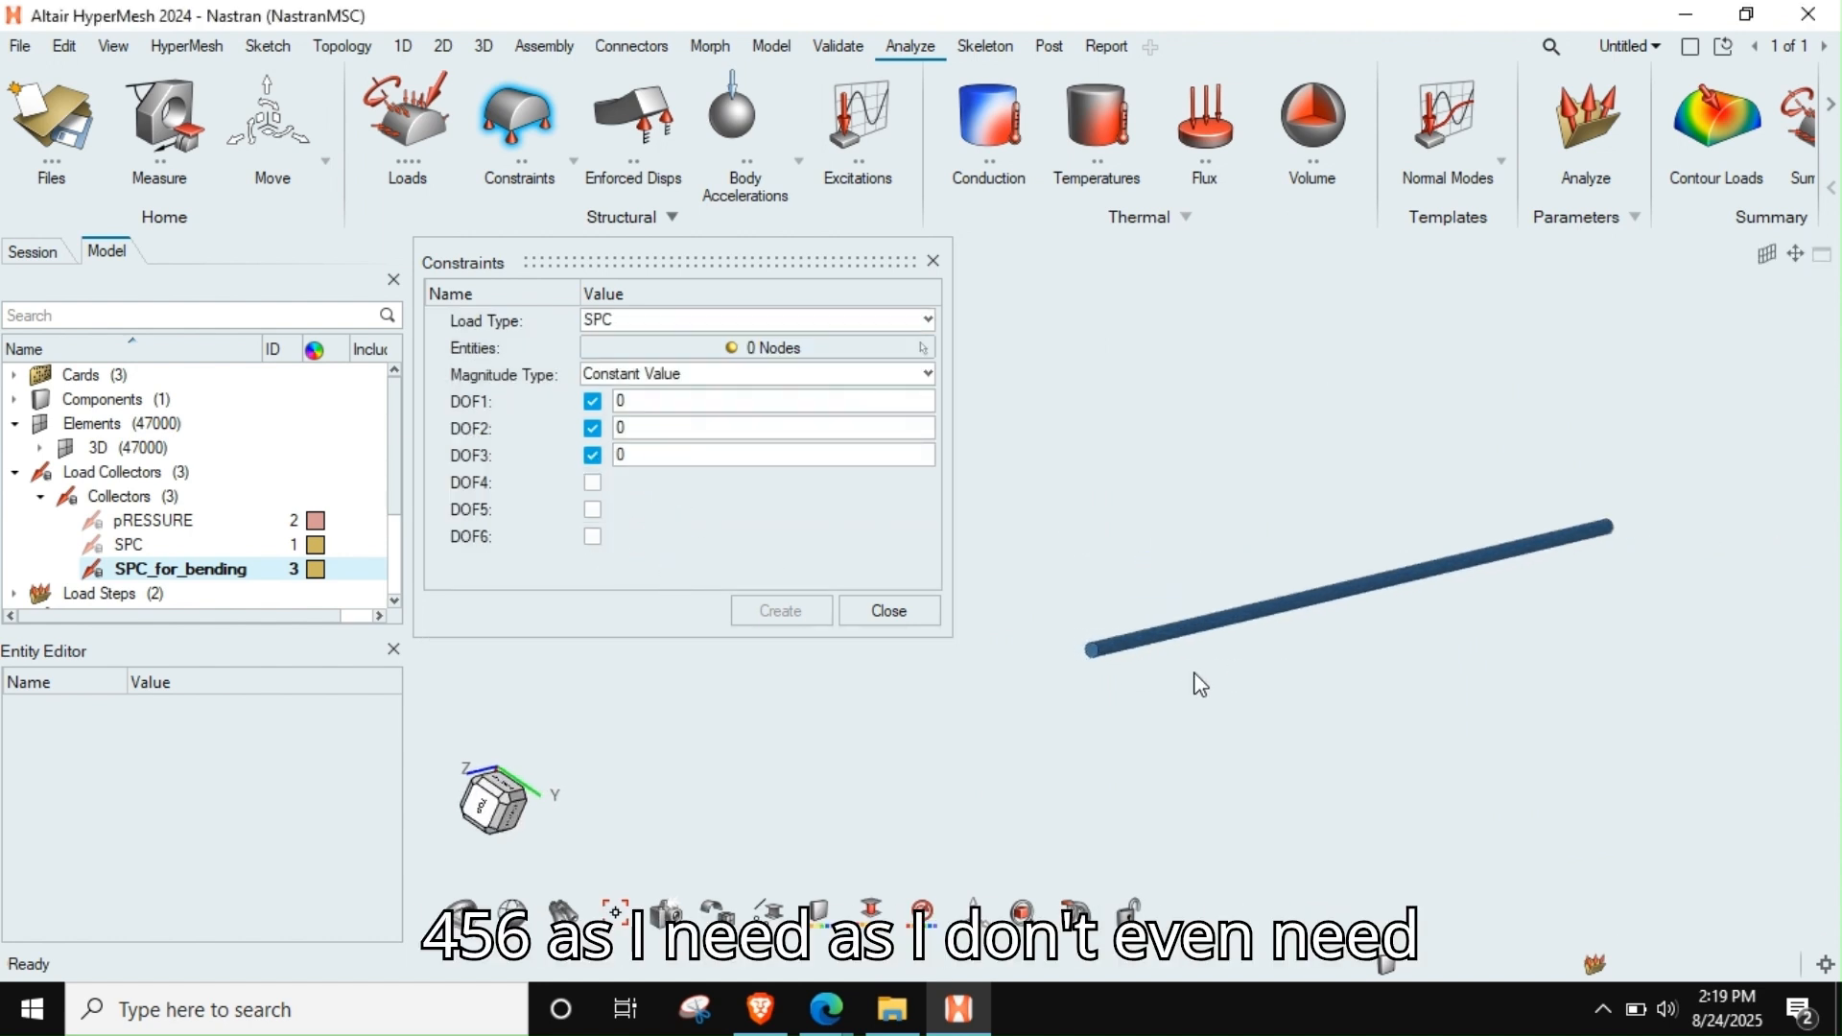
scroll(1084, 624, up, 5)
scroll(1074, 602, down, 2)
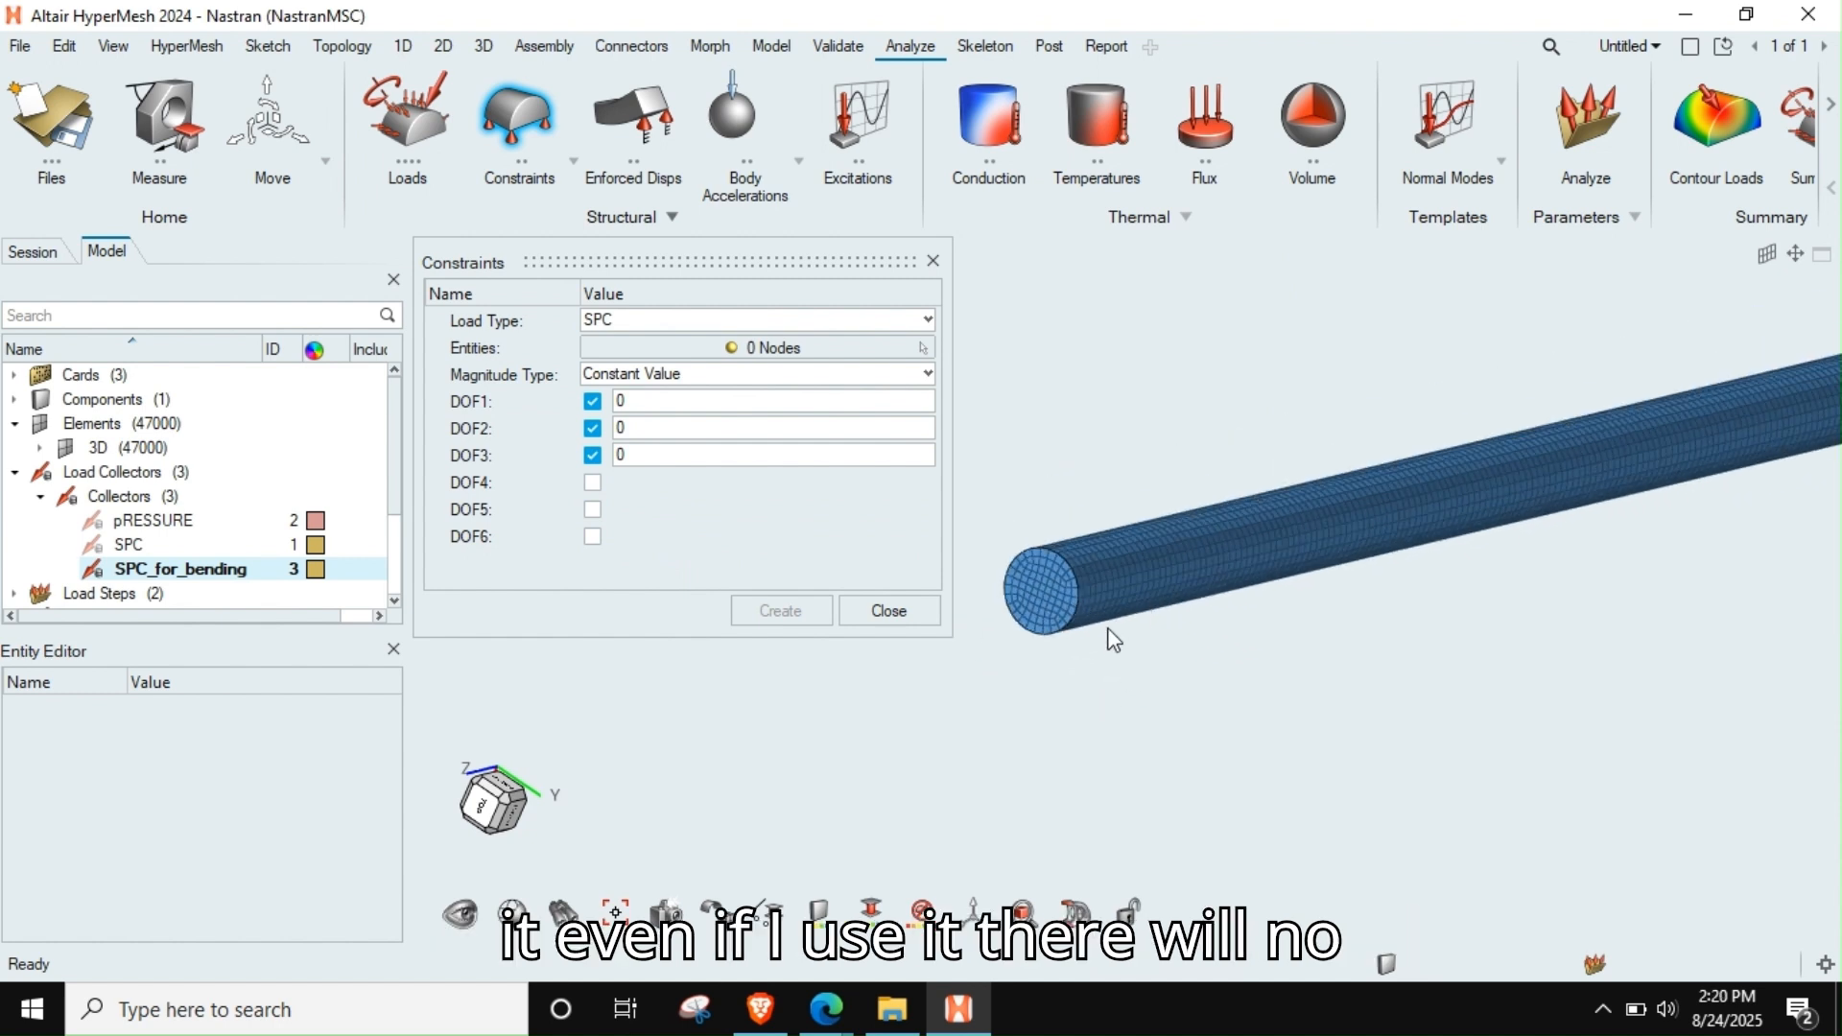
scroll(1084, 601, up, 4)
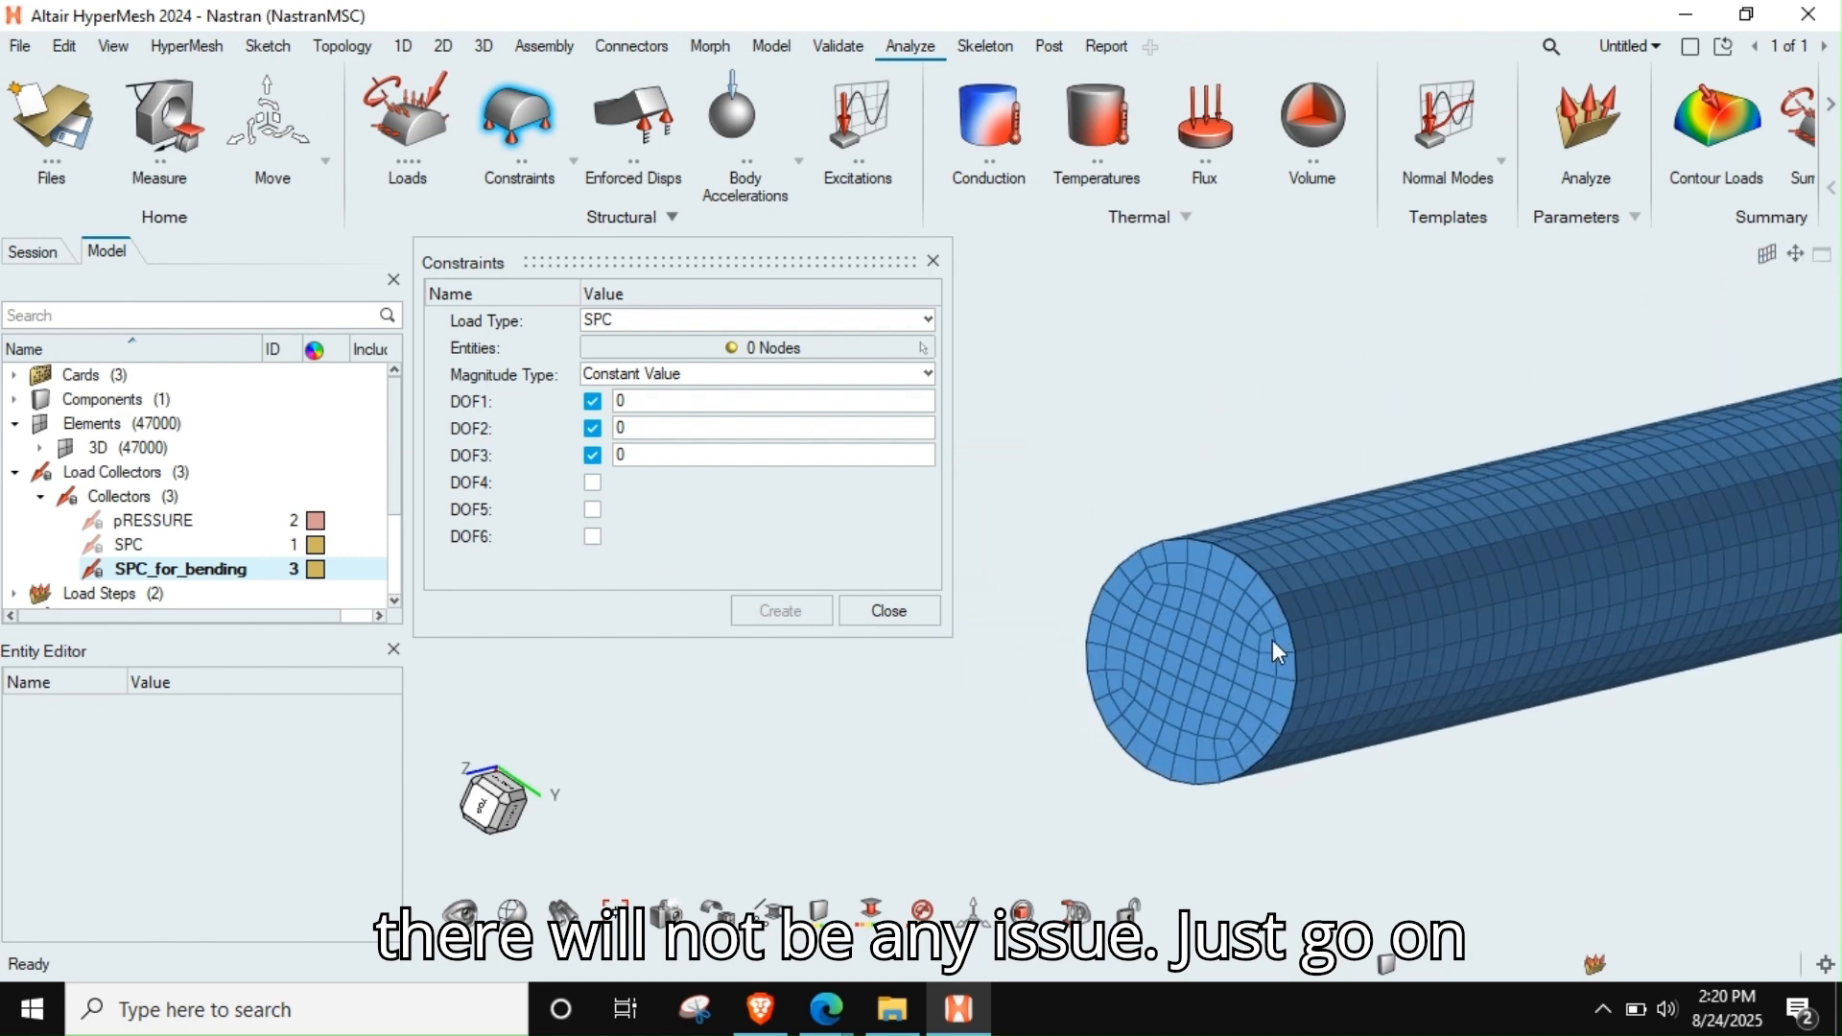
scroll(1153, 637, up, 3)
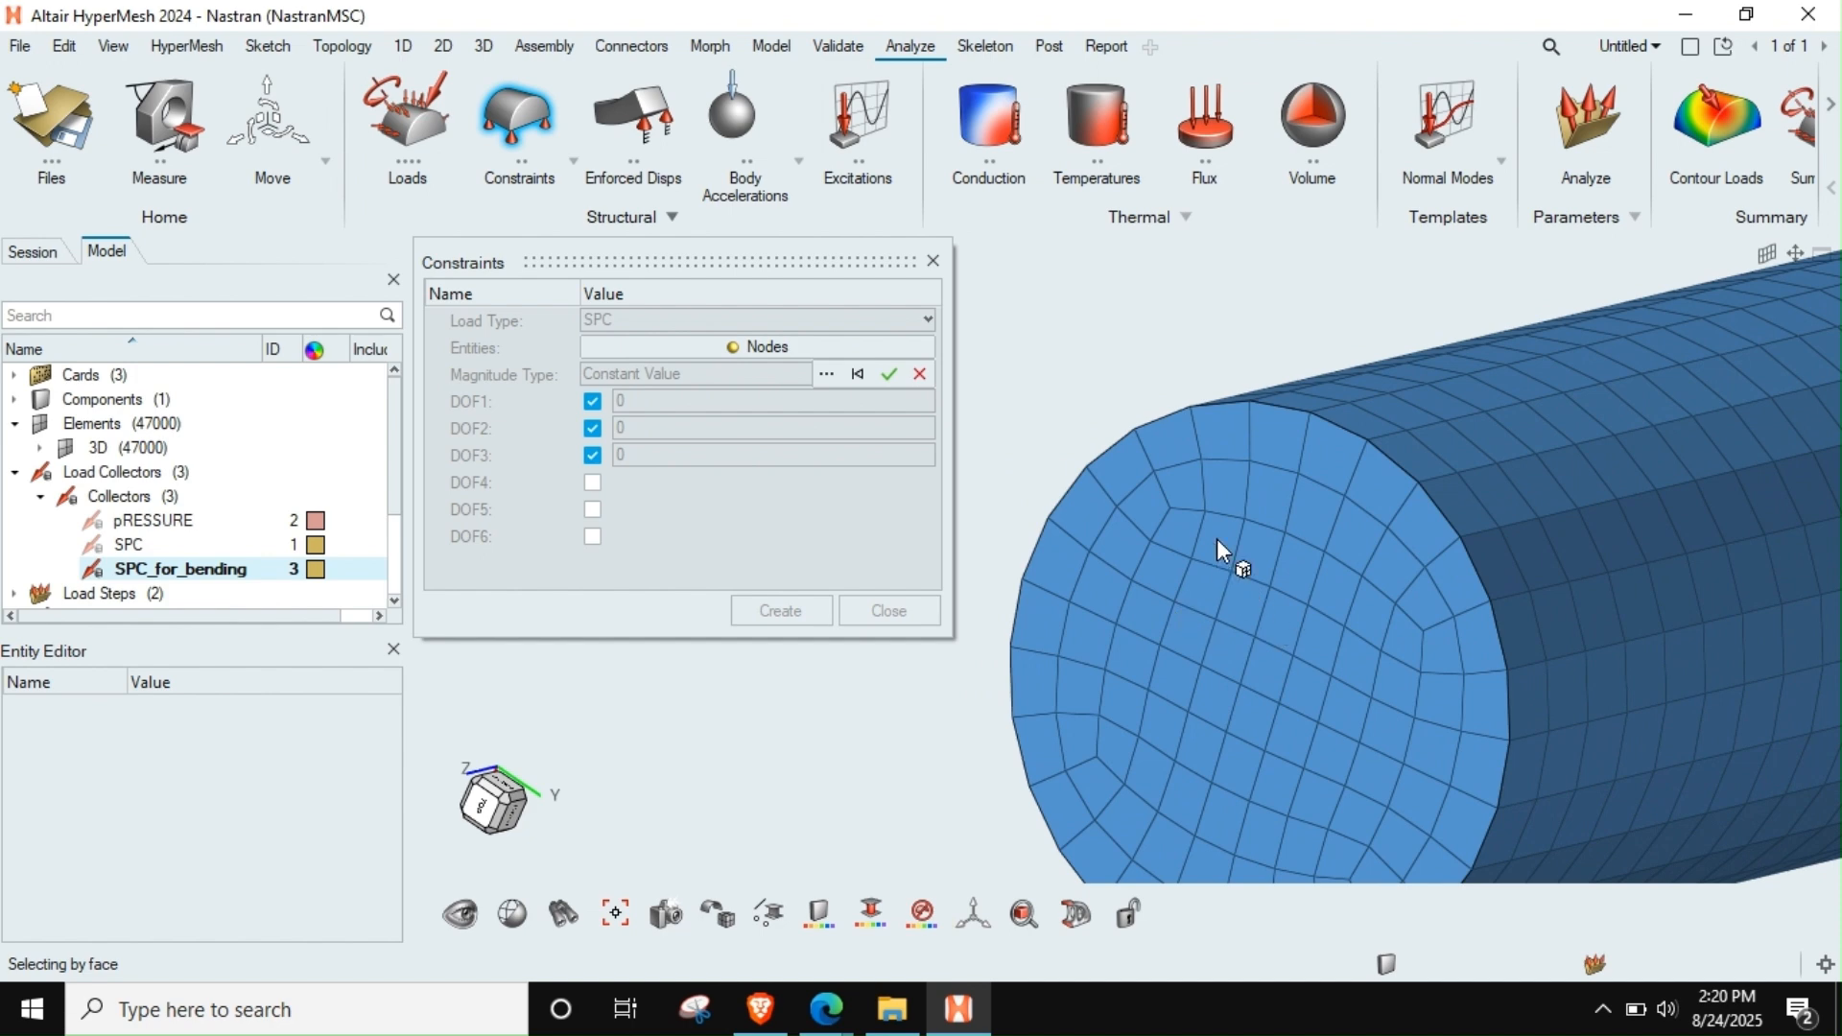
click(826, 375)
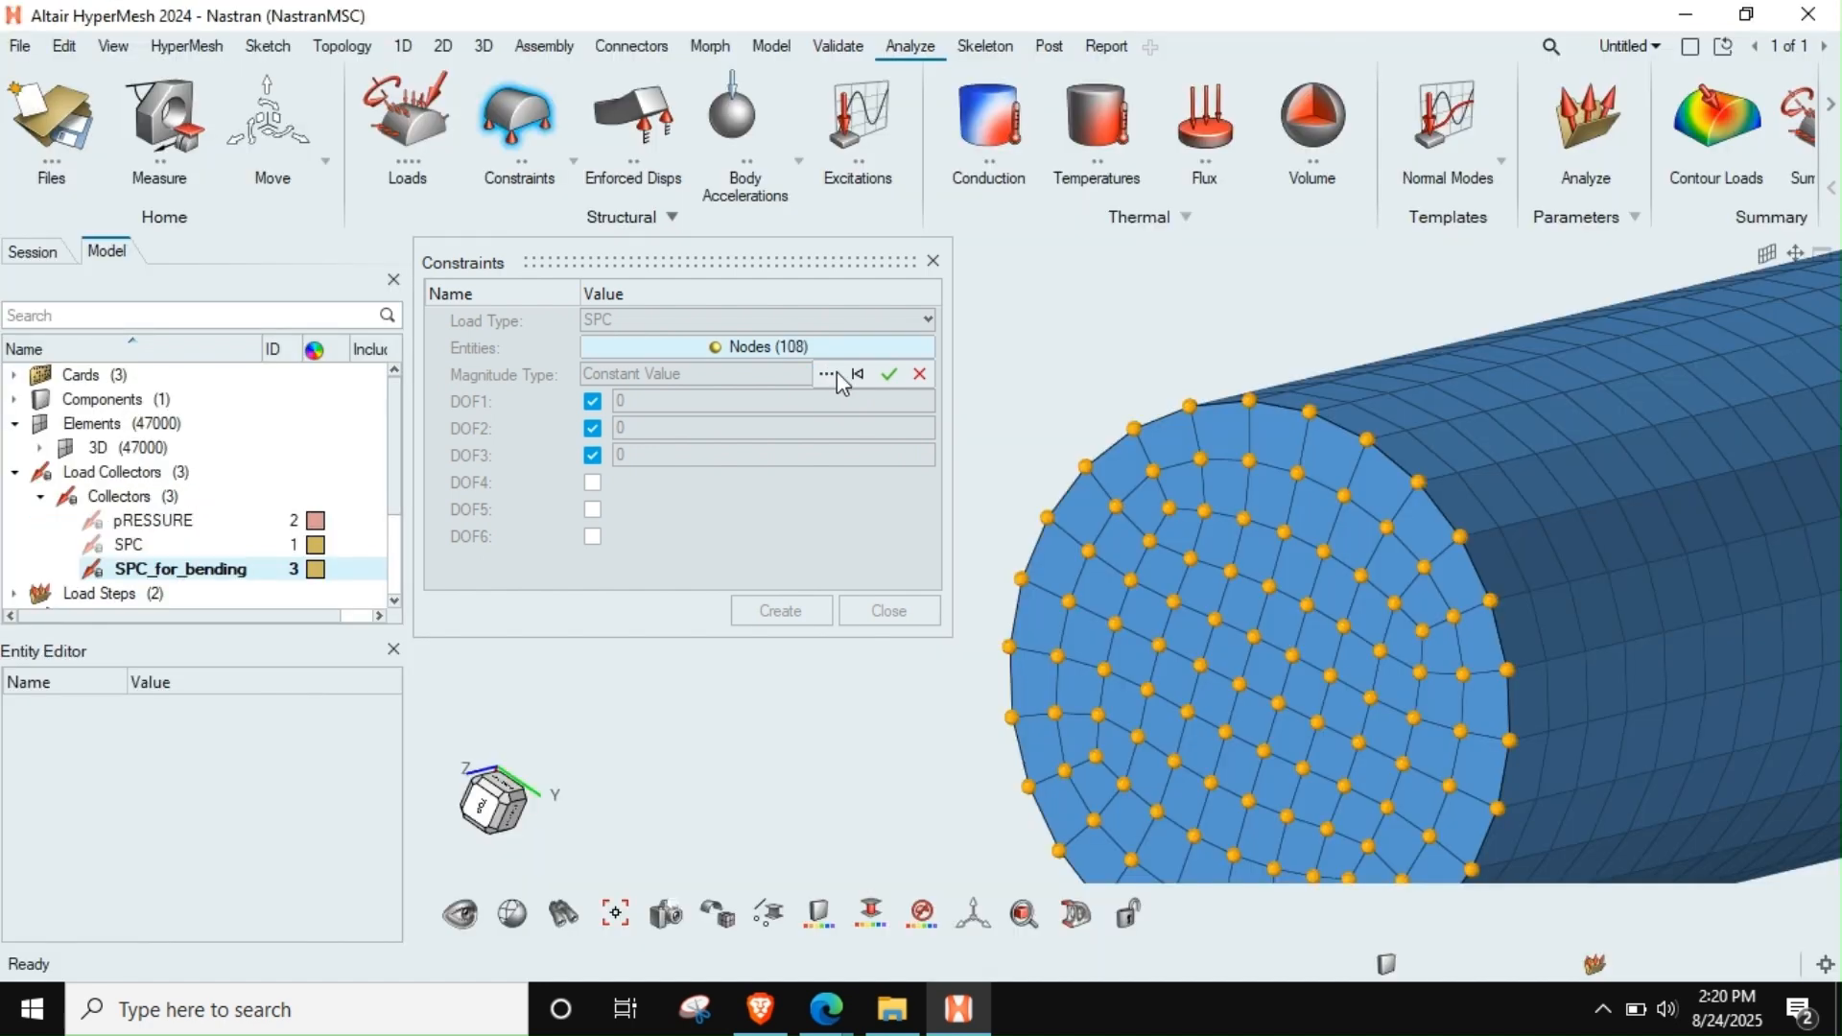
Add all nodes on the rod's opposite end face to the SPC node selection
scroll(1099, 579, down, 6)
right_drag(1672, 533, 1201, 742)
scroll(1366, 648, down, 3)
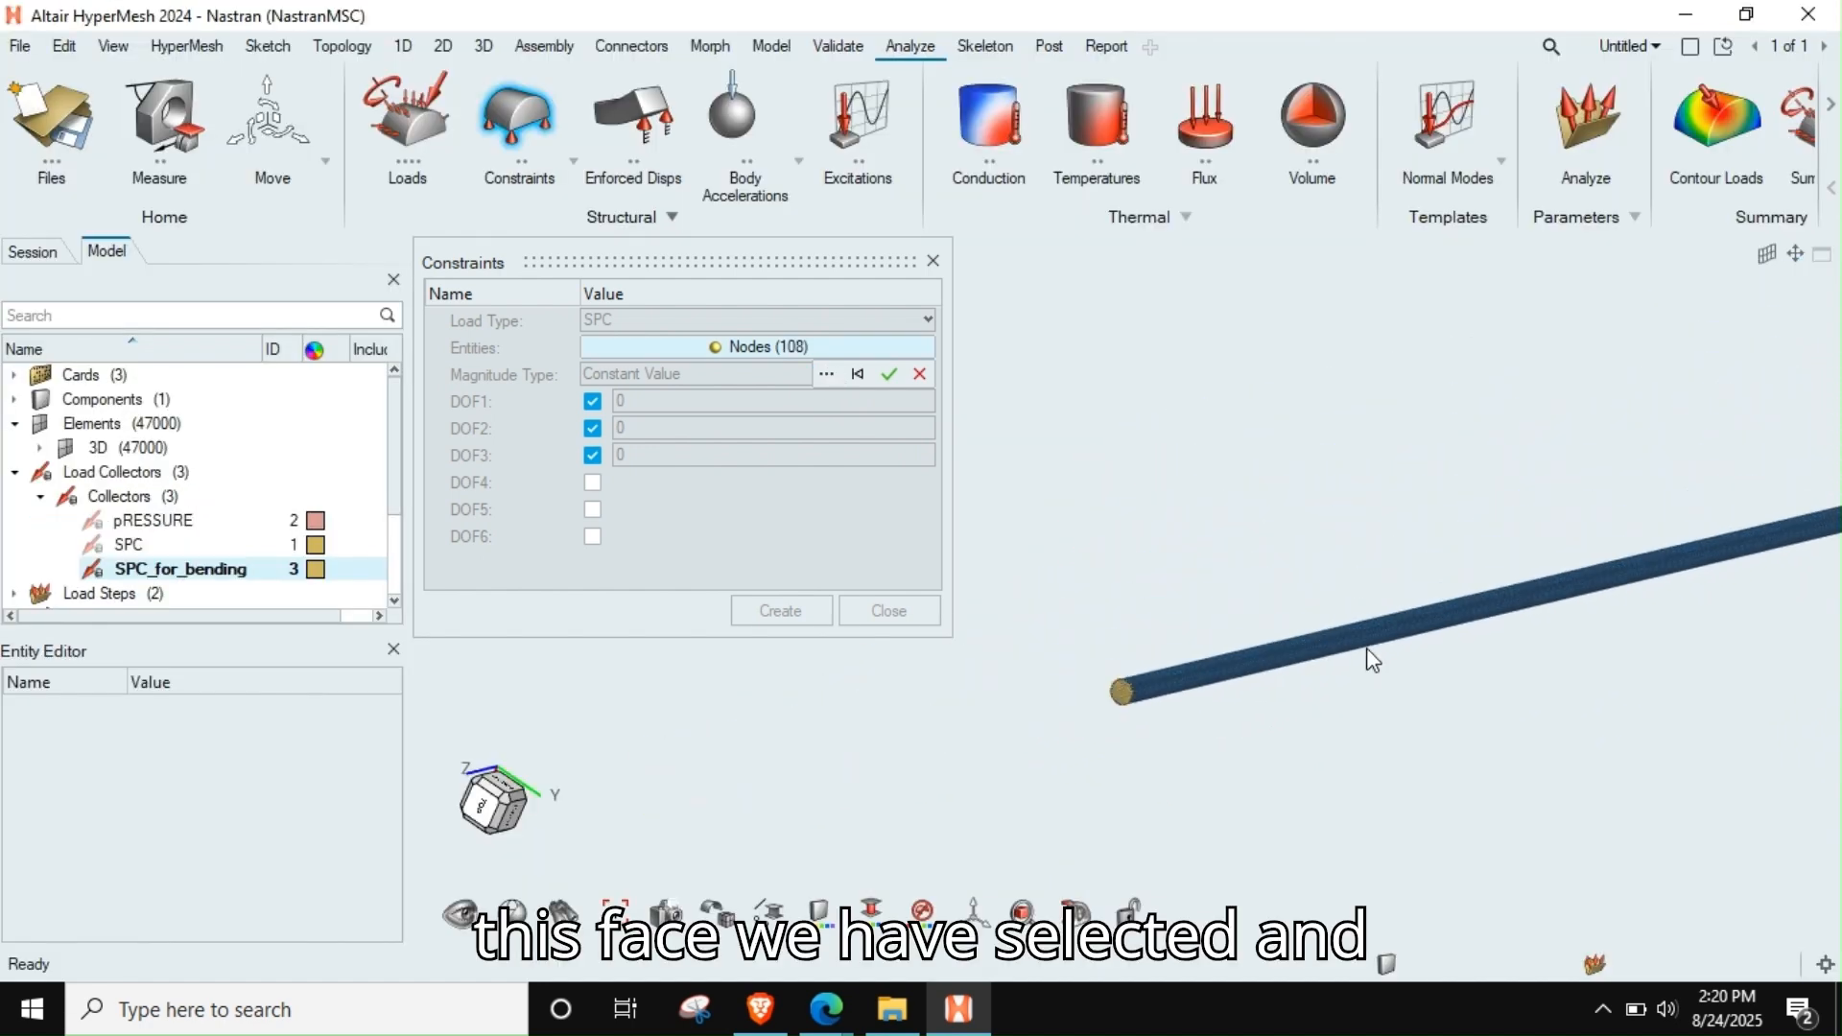
scroll(1366, 647, down, 4)
middle_drag(1383, 649, 1184, 662)
middle_drag(1586, 665, 1276, 638)
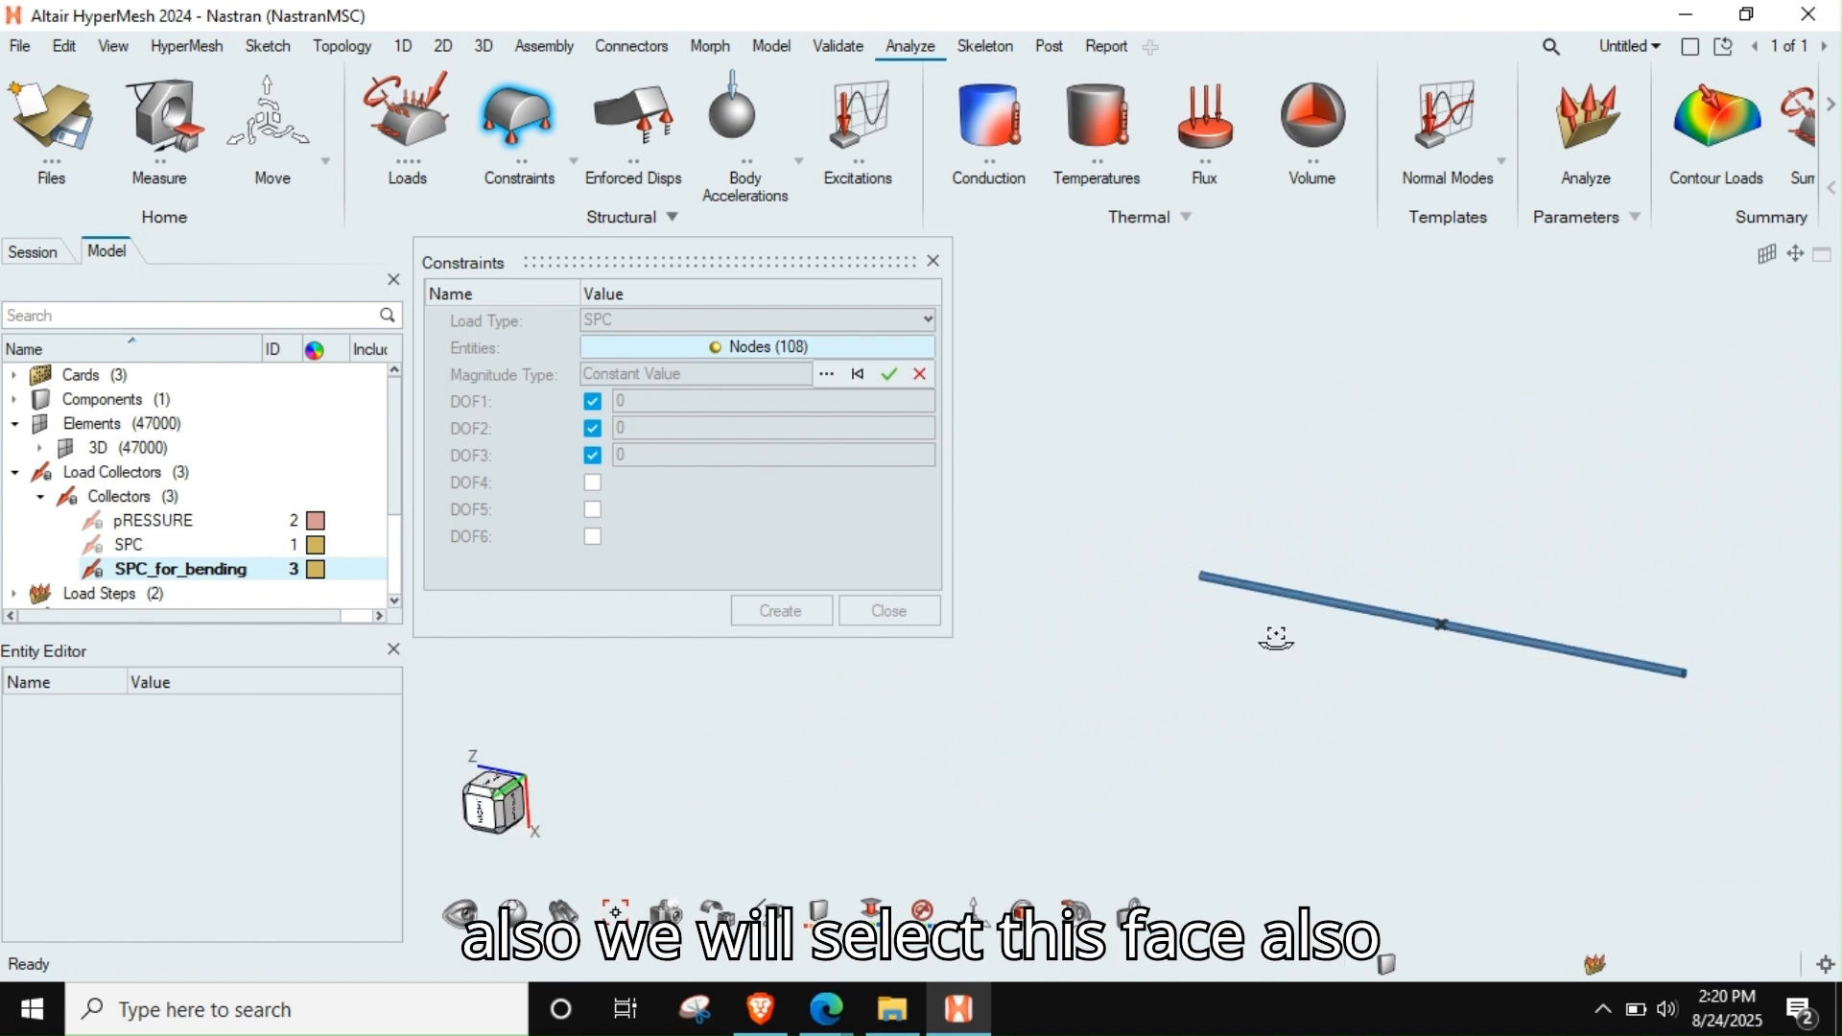
scroll(1689, 676, up, 8)
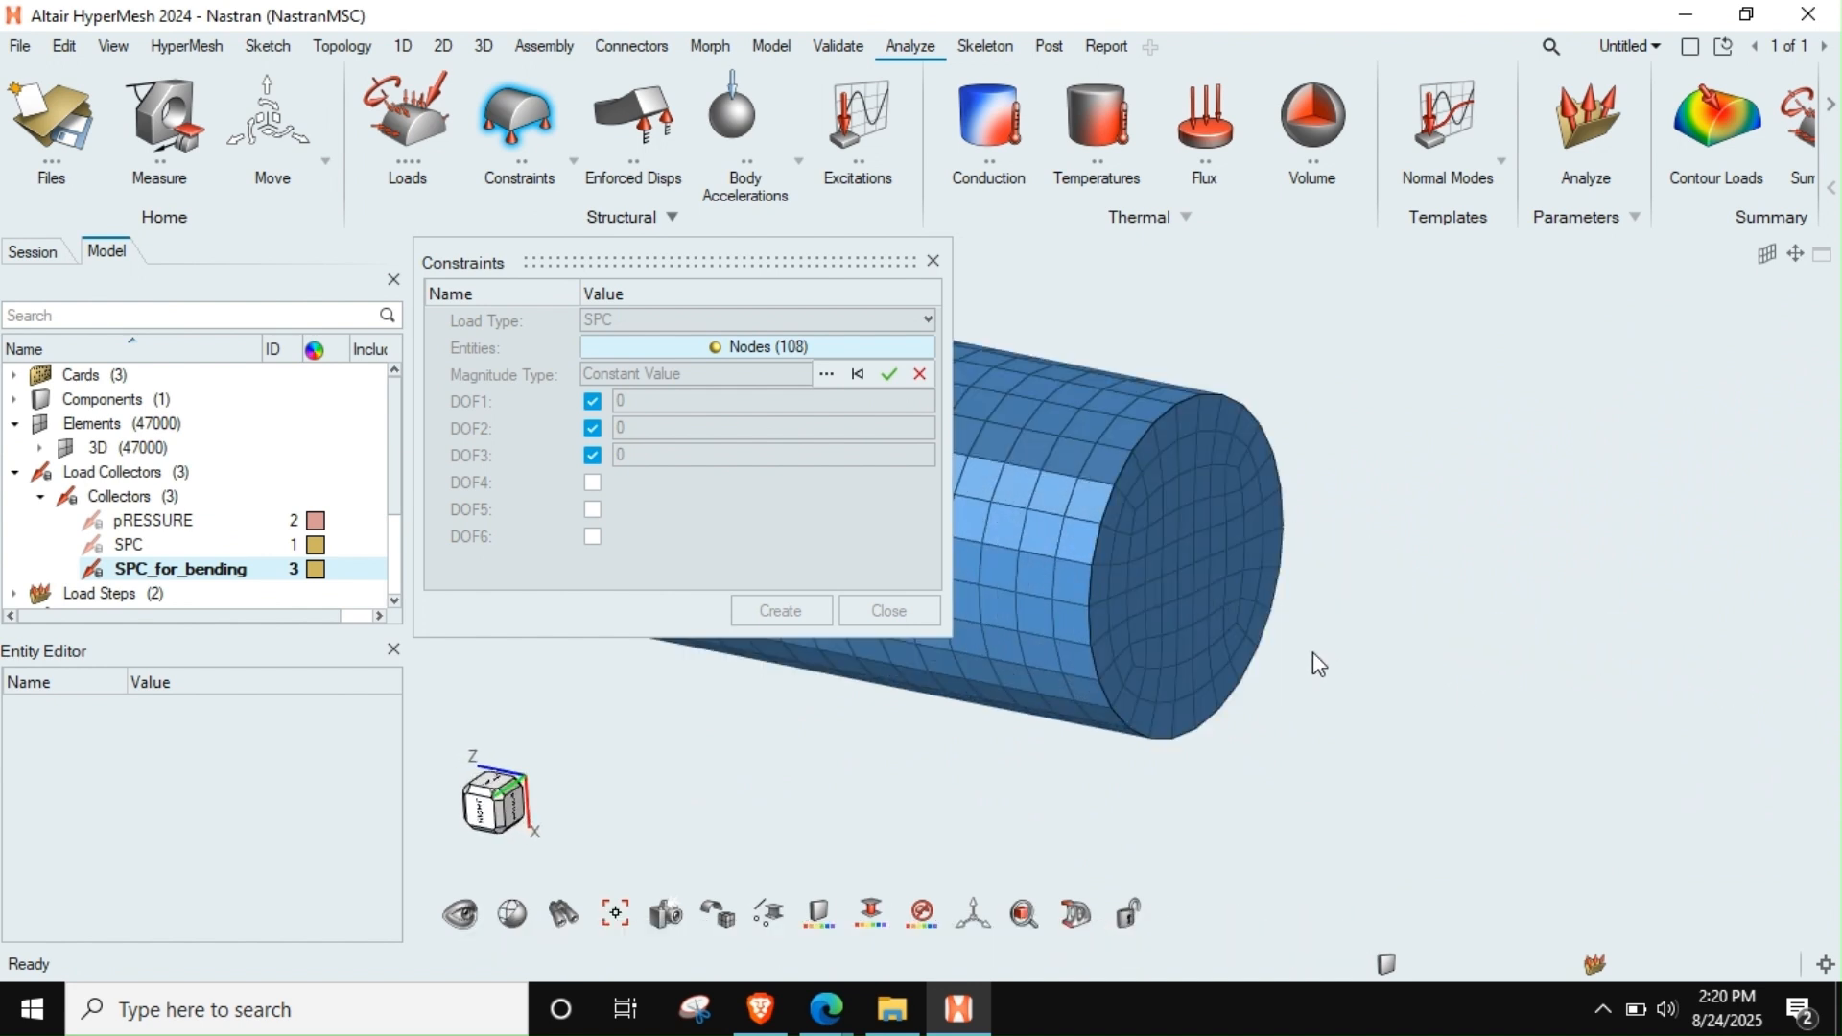
right_drag(1313, 662, 1382, 707)
click(1240, 622)
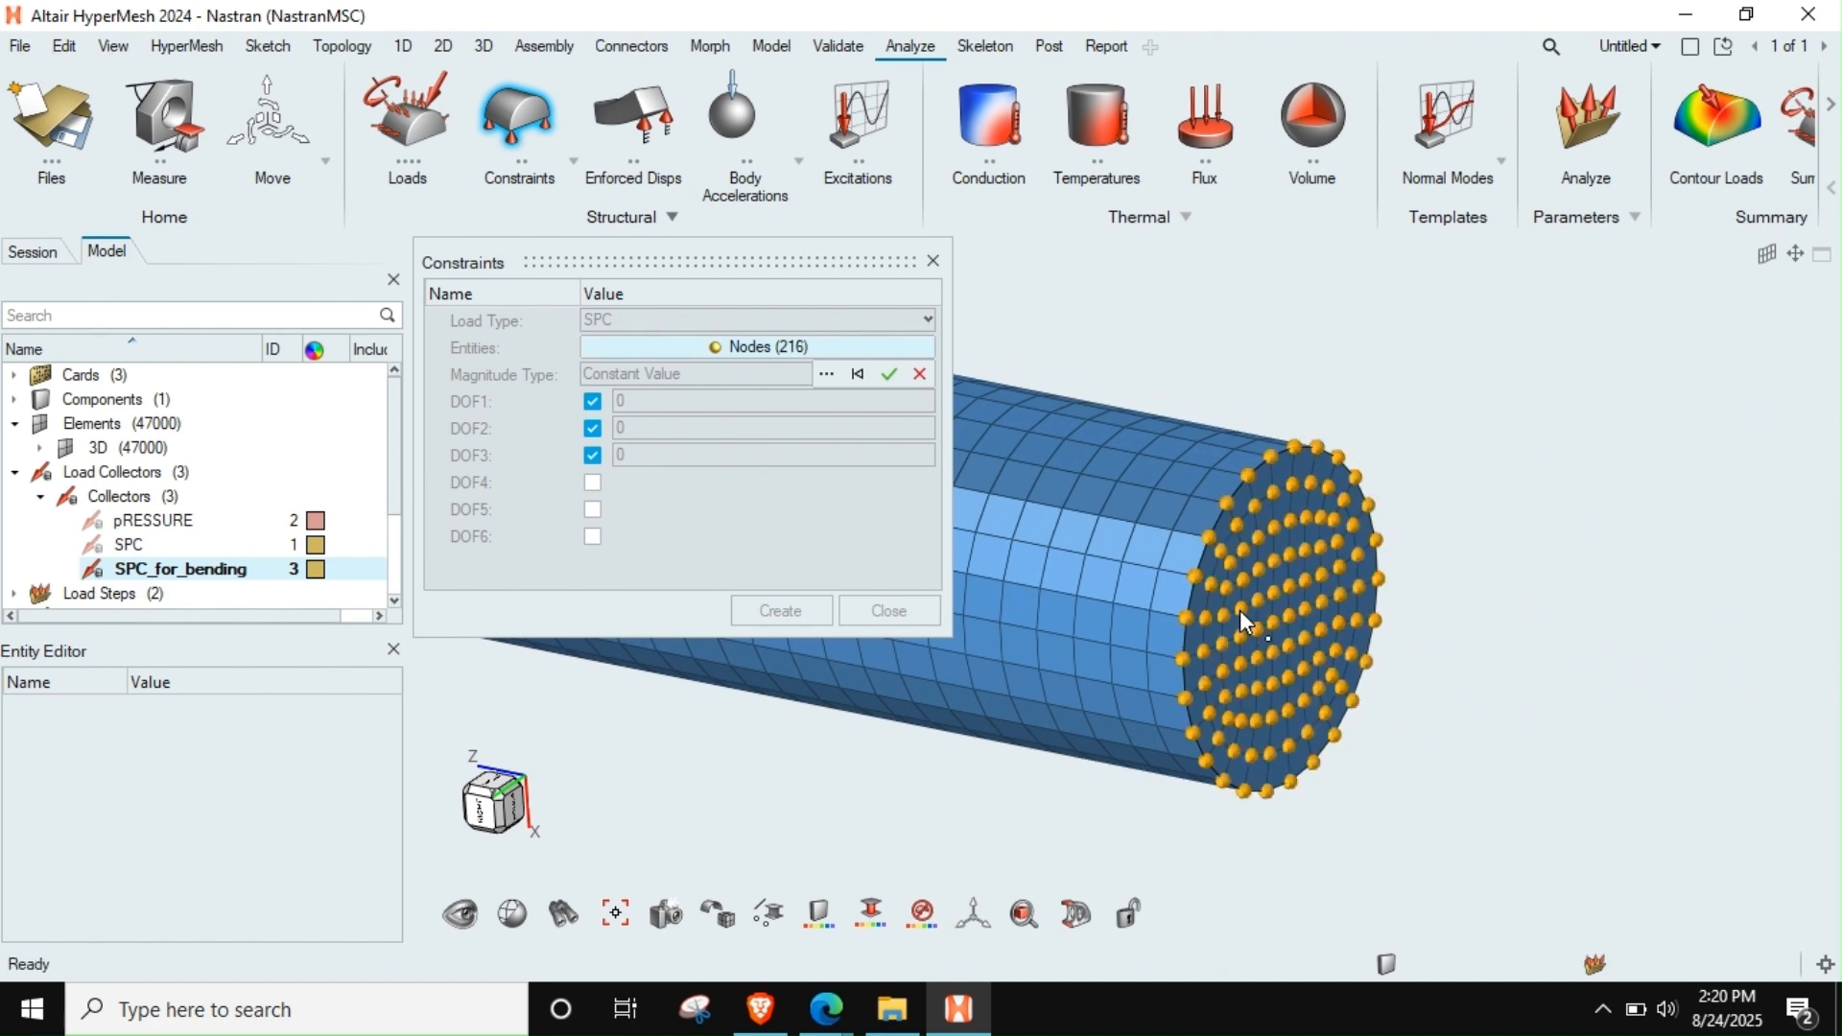
click(889, 375)
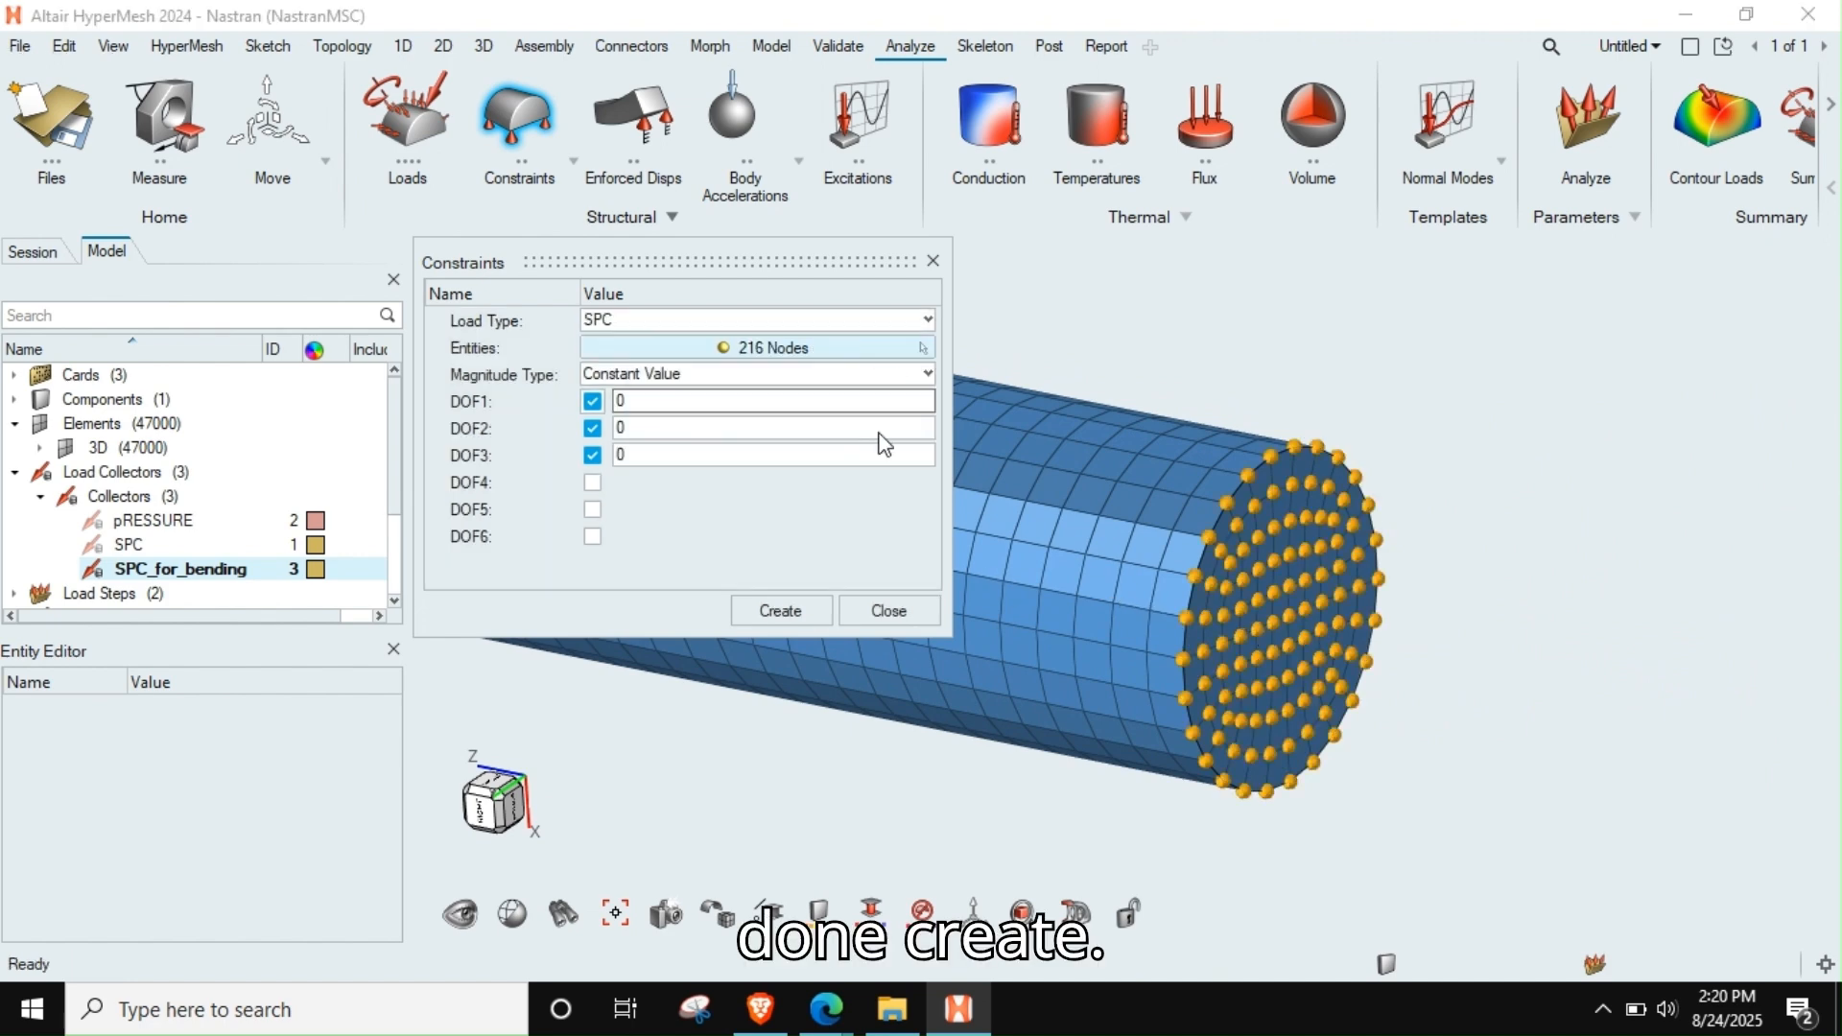
Create the SPC constraints on both end faces of the rod and finish constraint creation
click(780, 611)
right_click(892, 572)
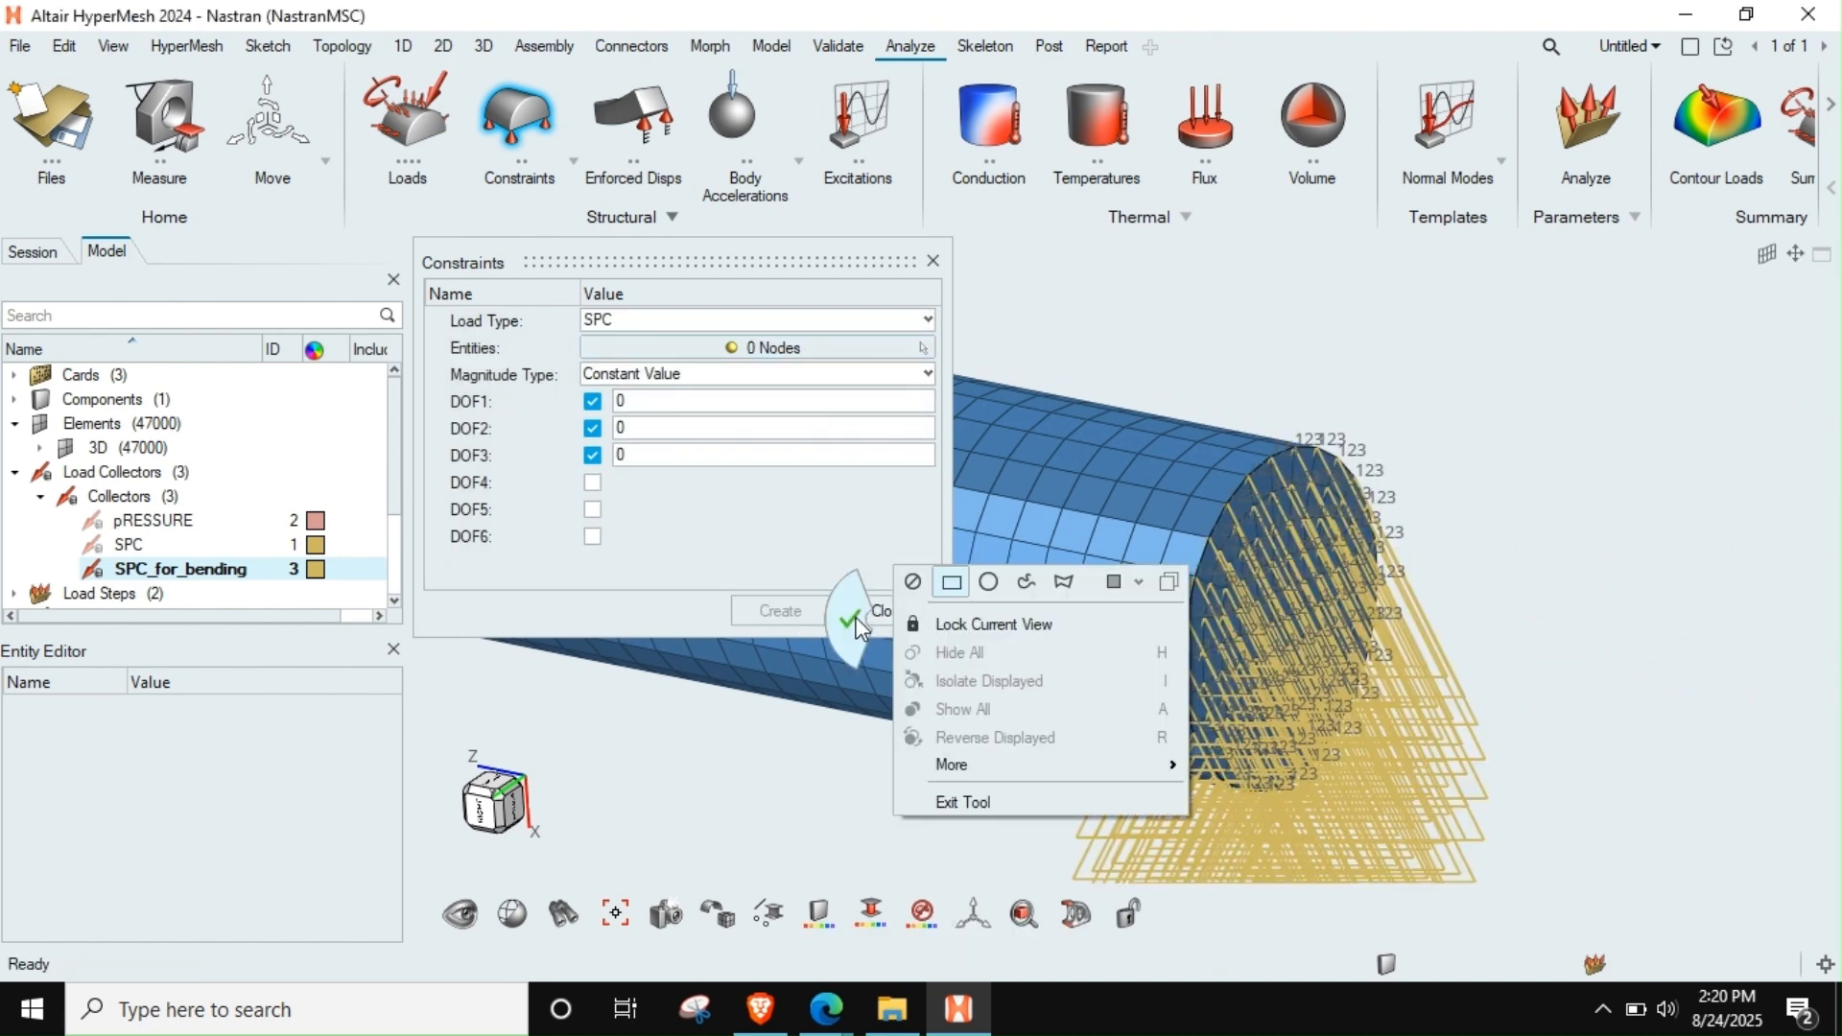
click(896, 614)
scroll(1373, 572, down, 5)
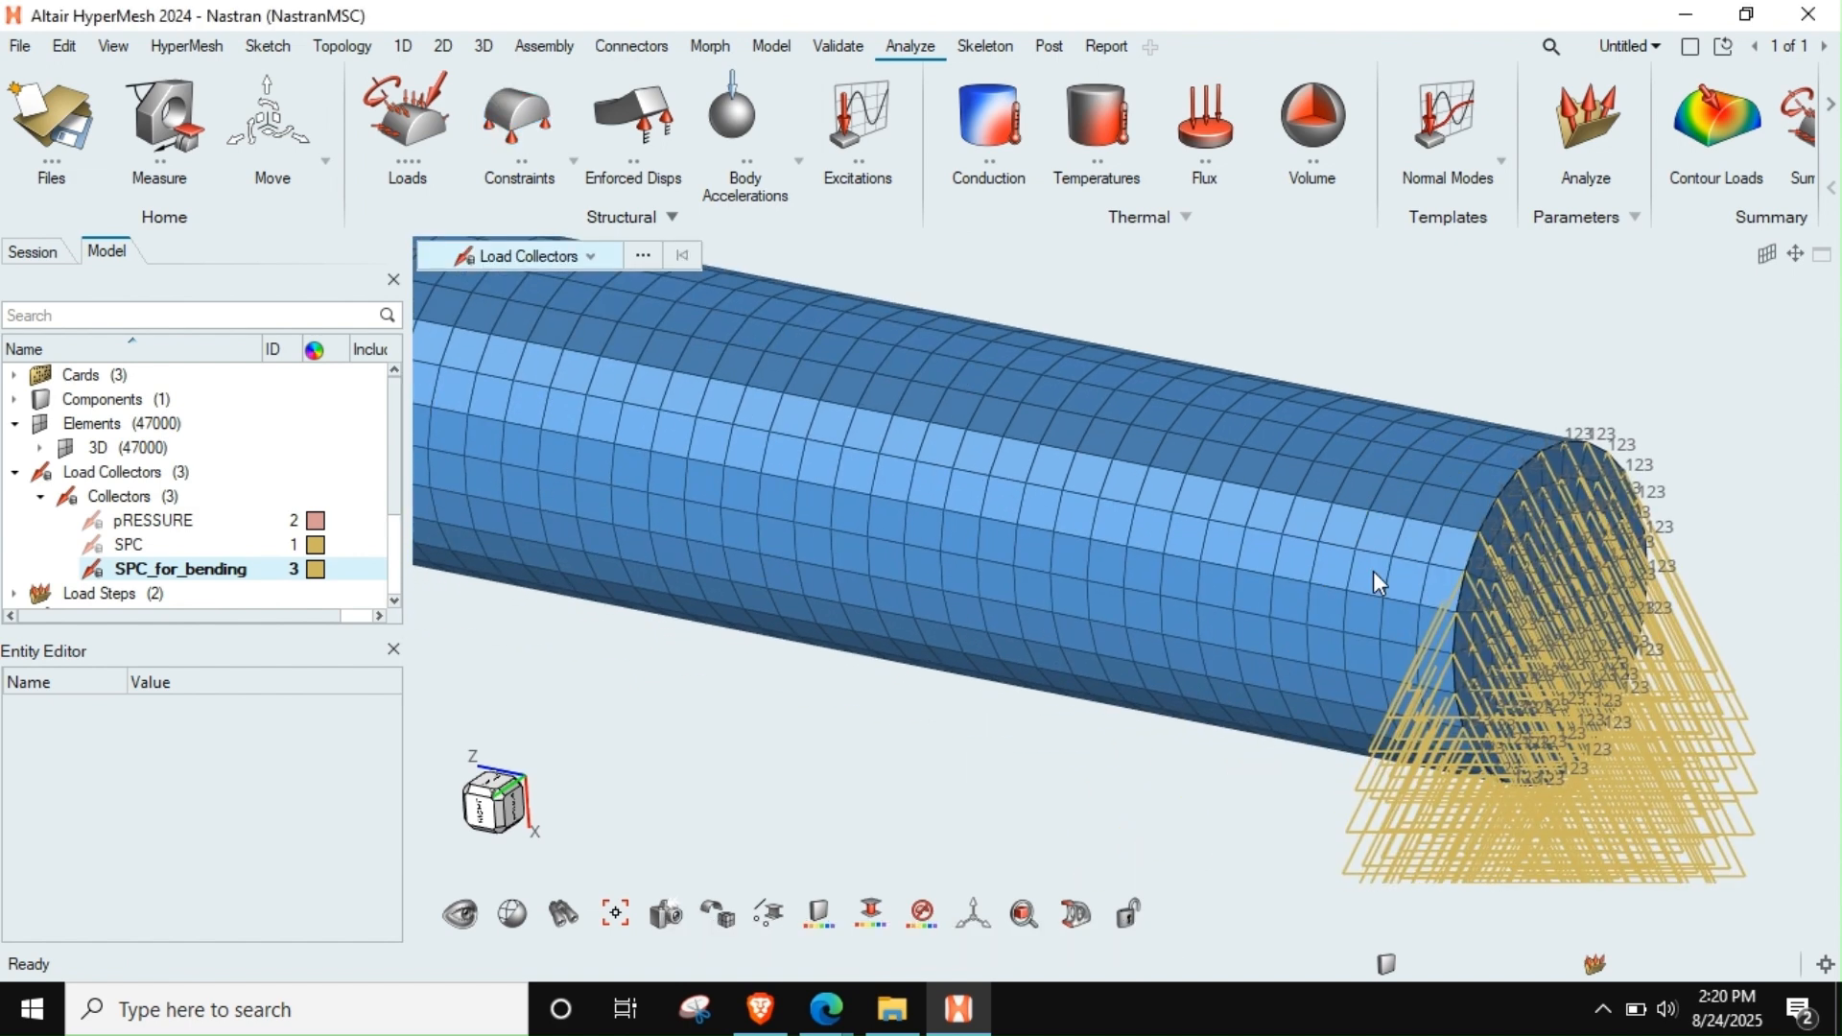
scroll(1374, 567, down, 5)
middle_drag(1218, 566, 1384, 614)
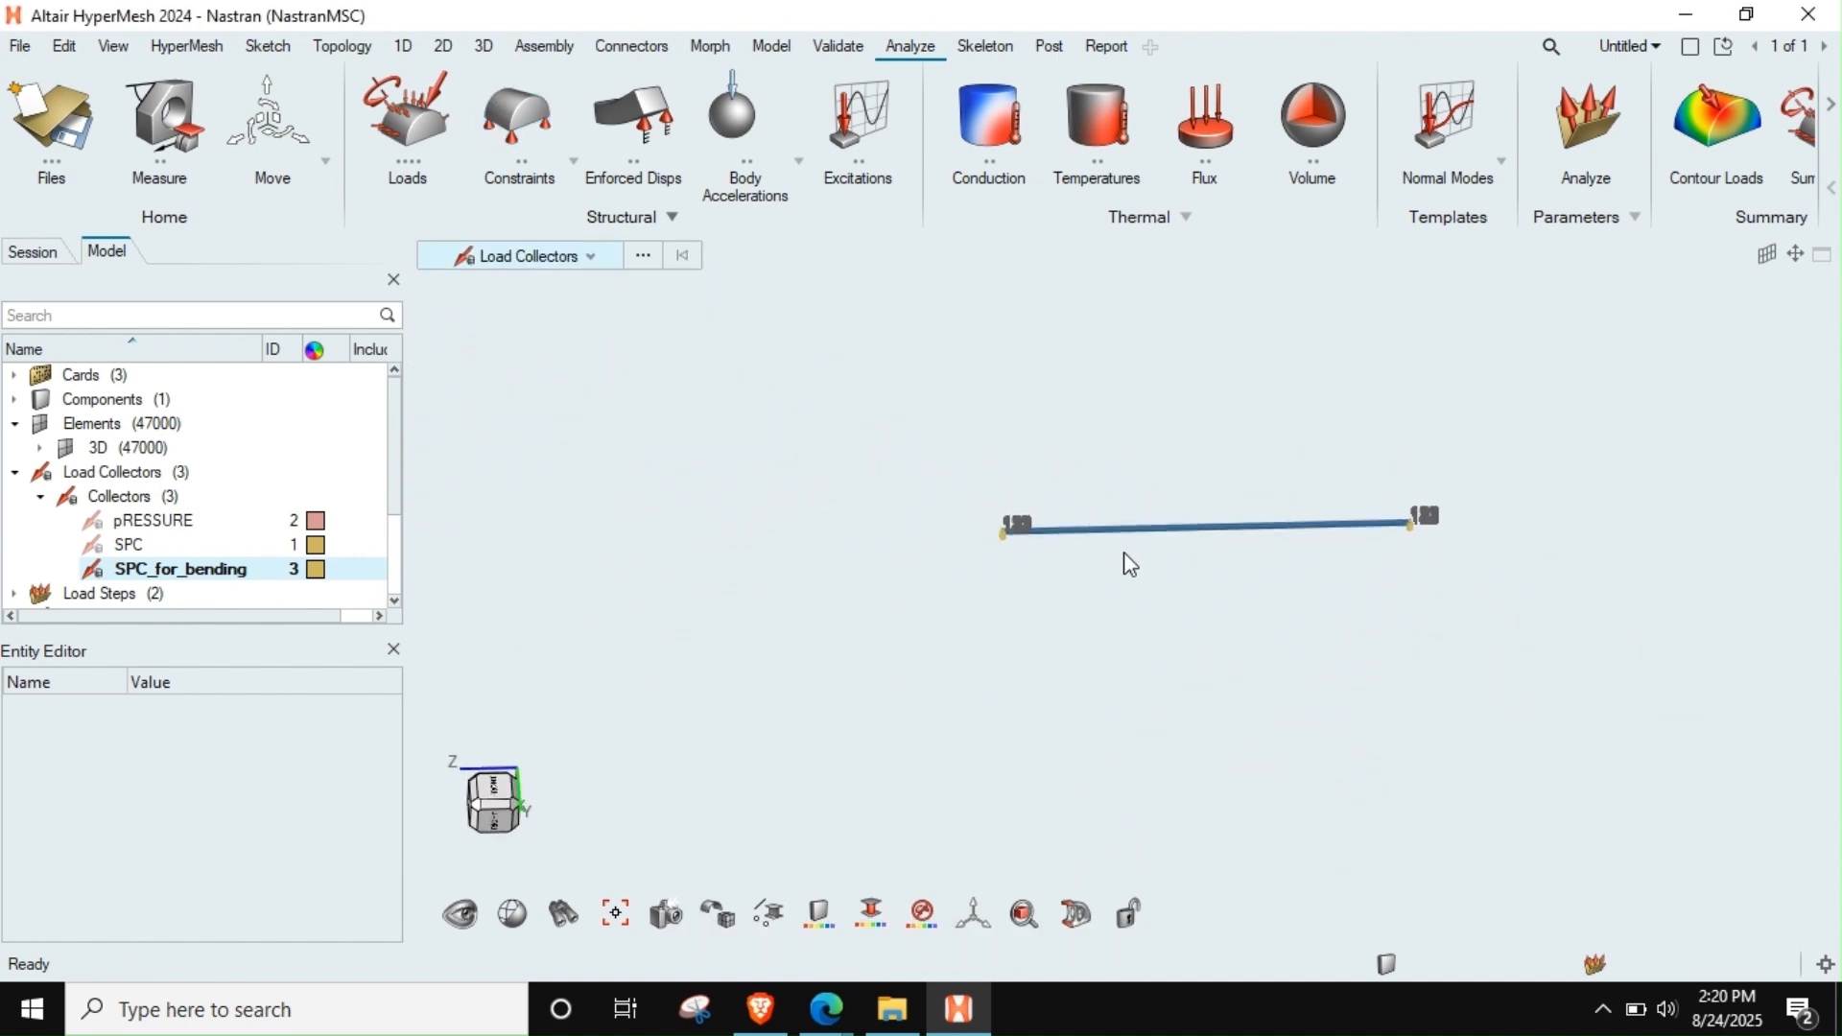
scroll(1125, 552, up, 3)
scroll(1132, 557, down, 3)
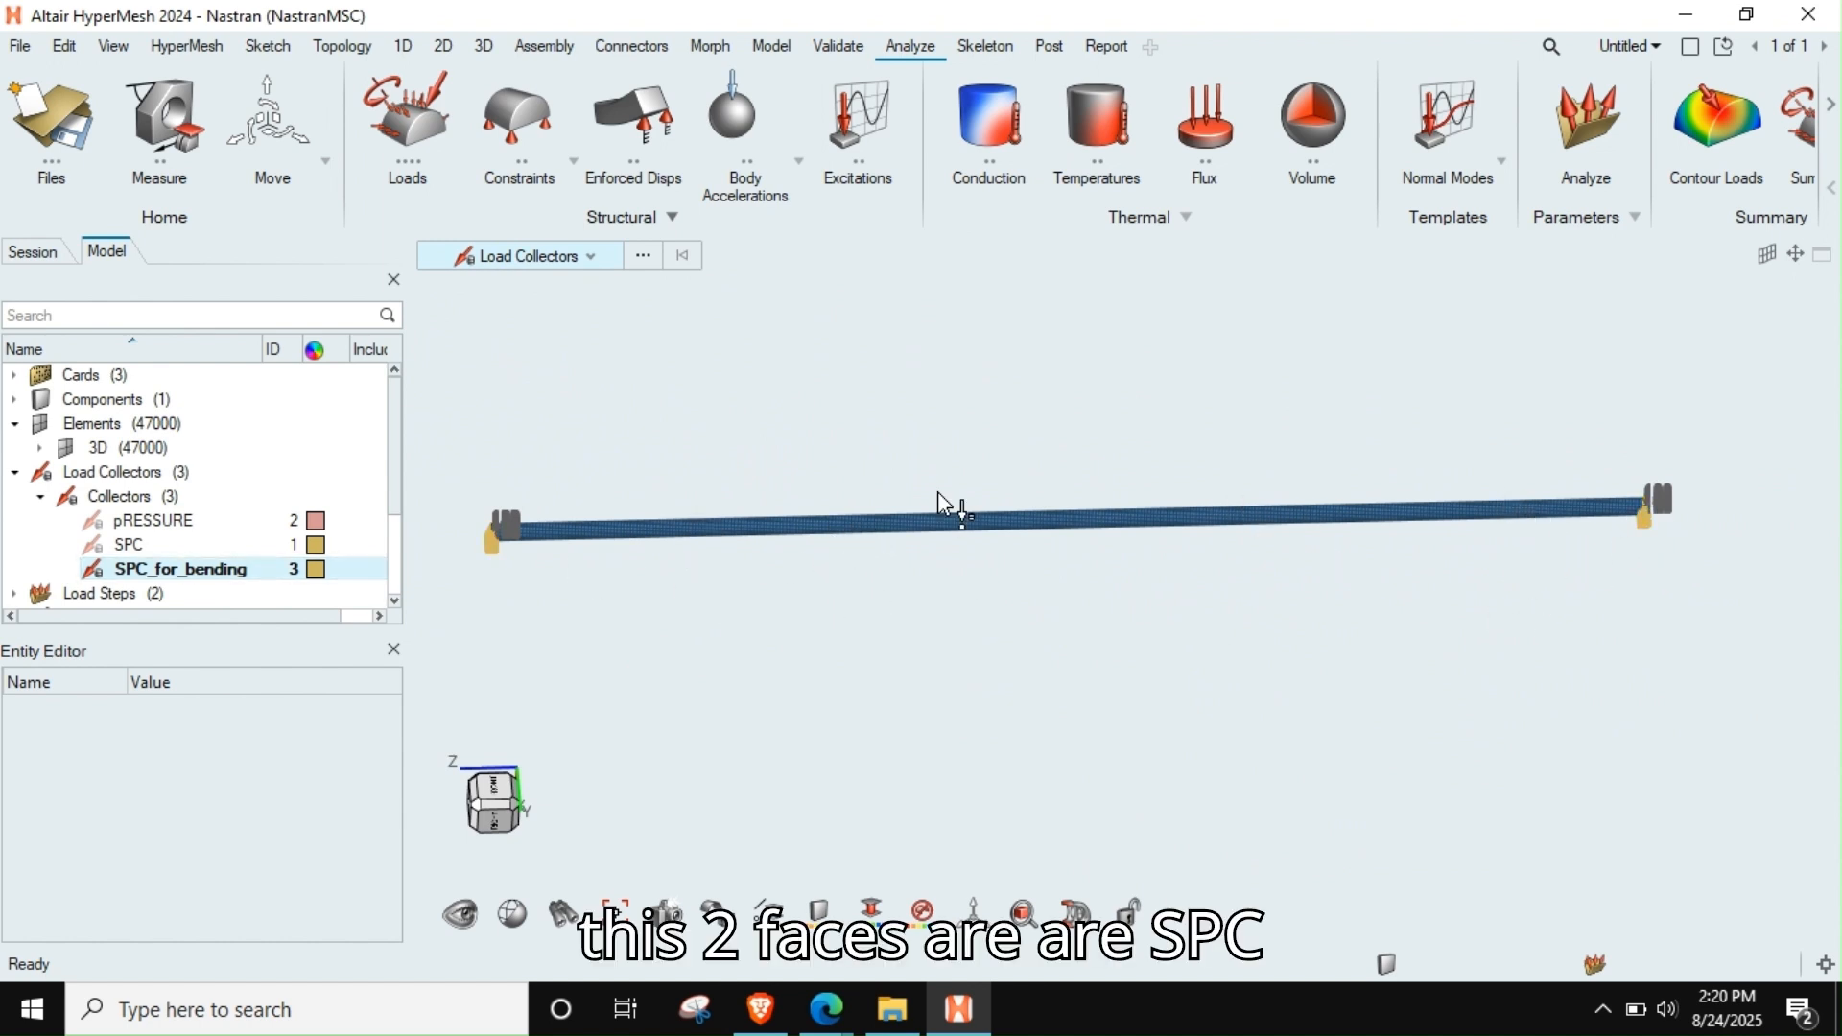
Create a load collector named Load_for_bending_10KN
click(120, 498)
right_click(120, 498)
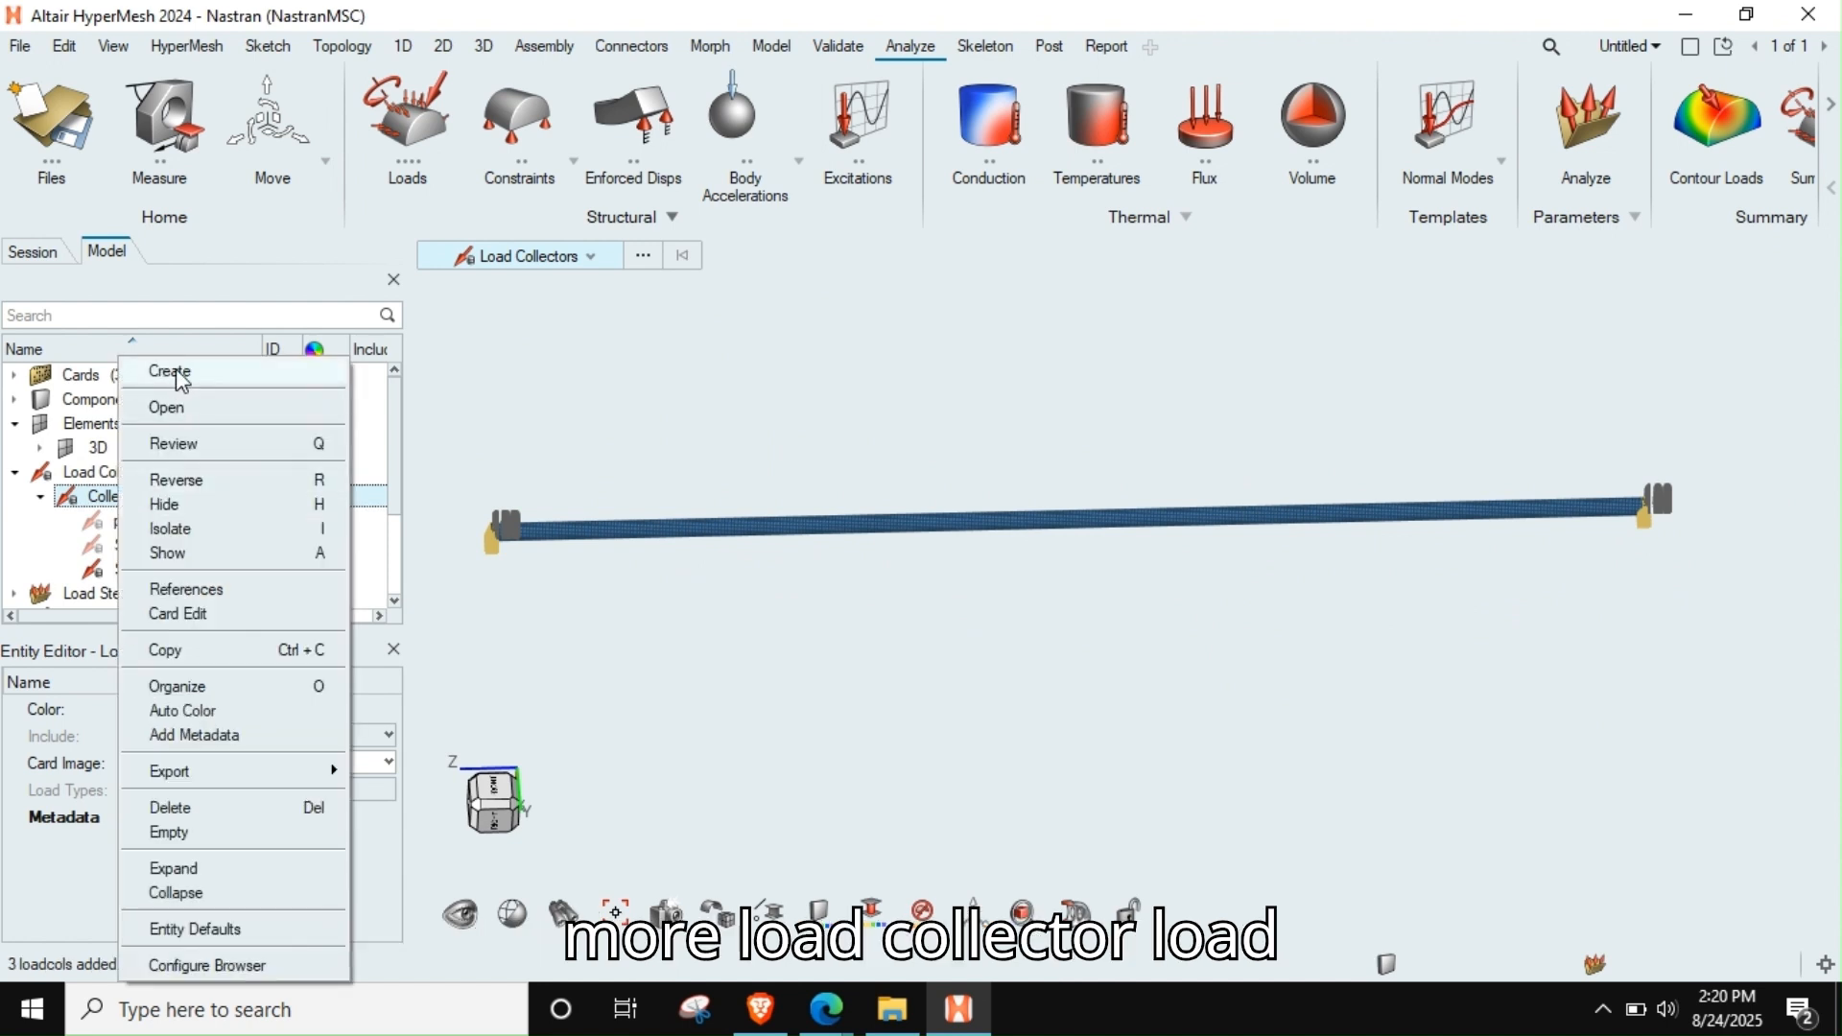
click(163, 372)
text(Load)
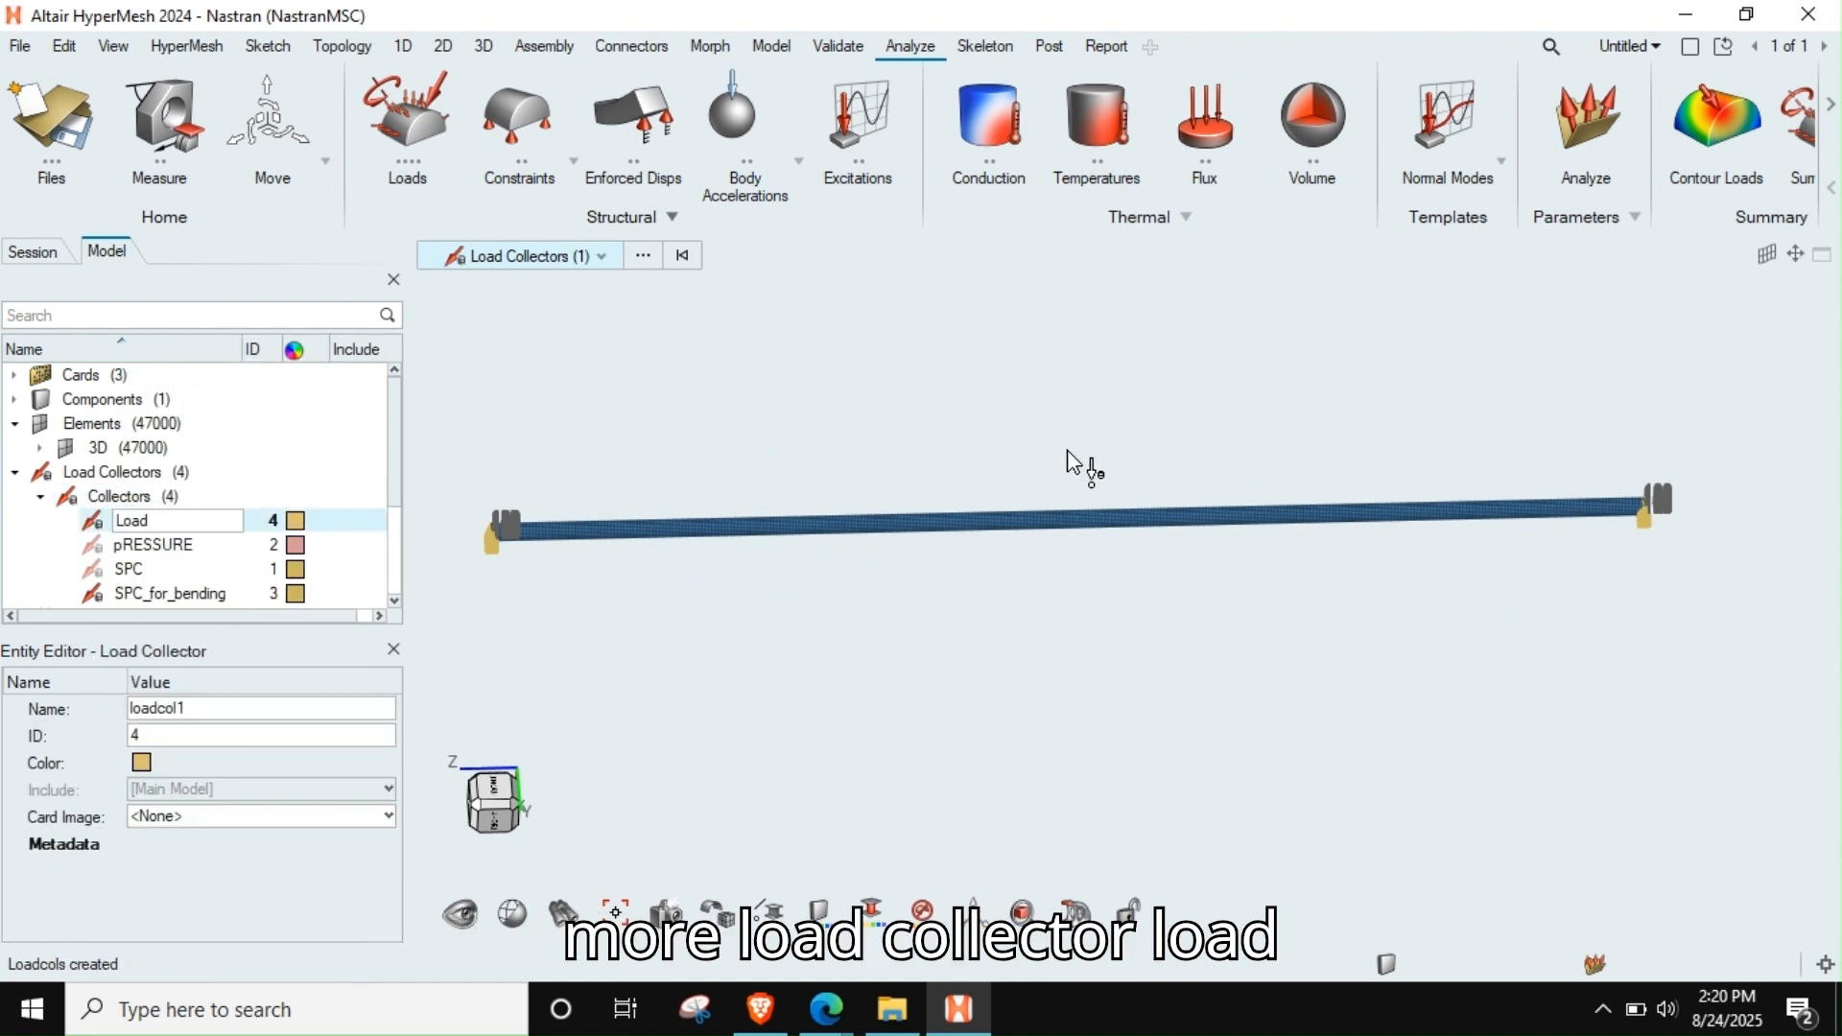
text(_for_be)
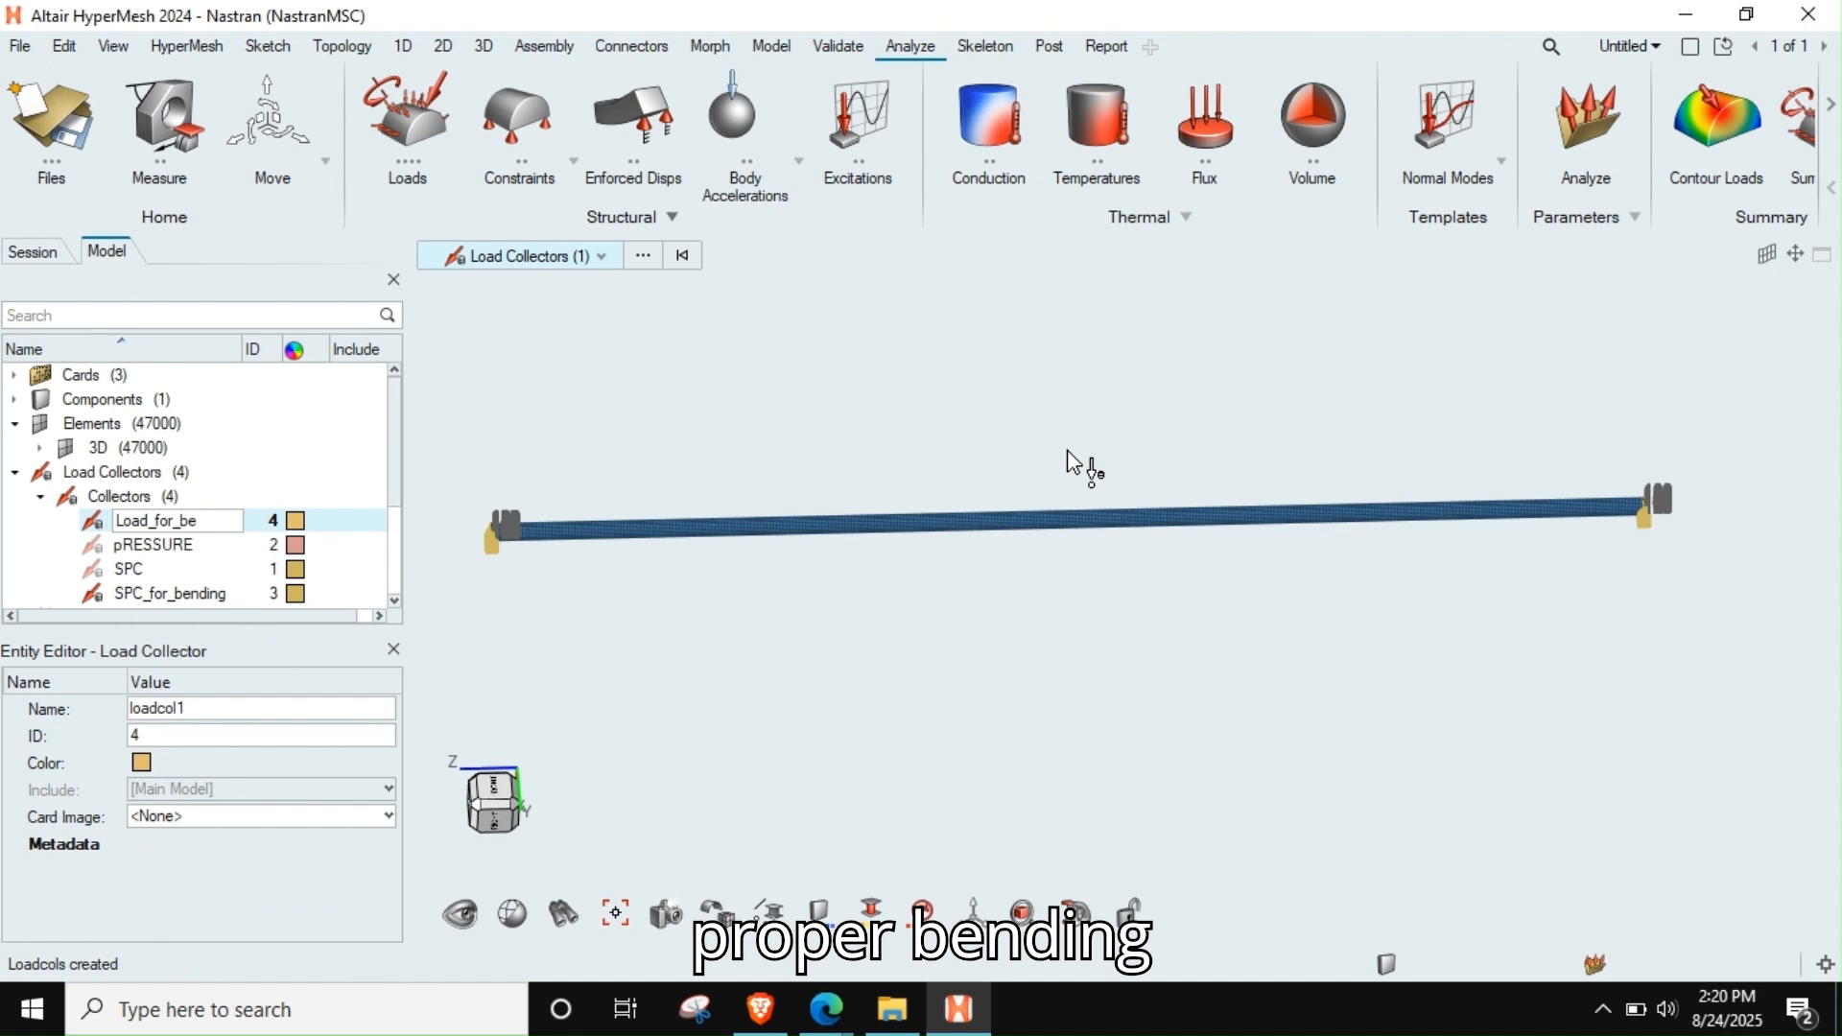
text(nding_)
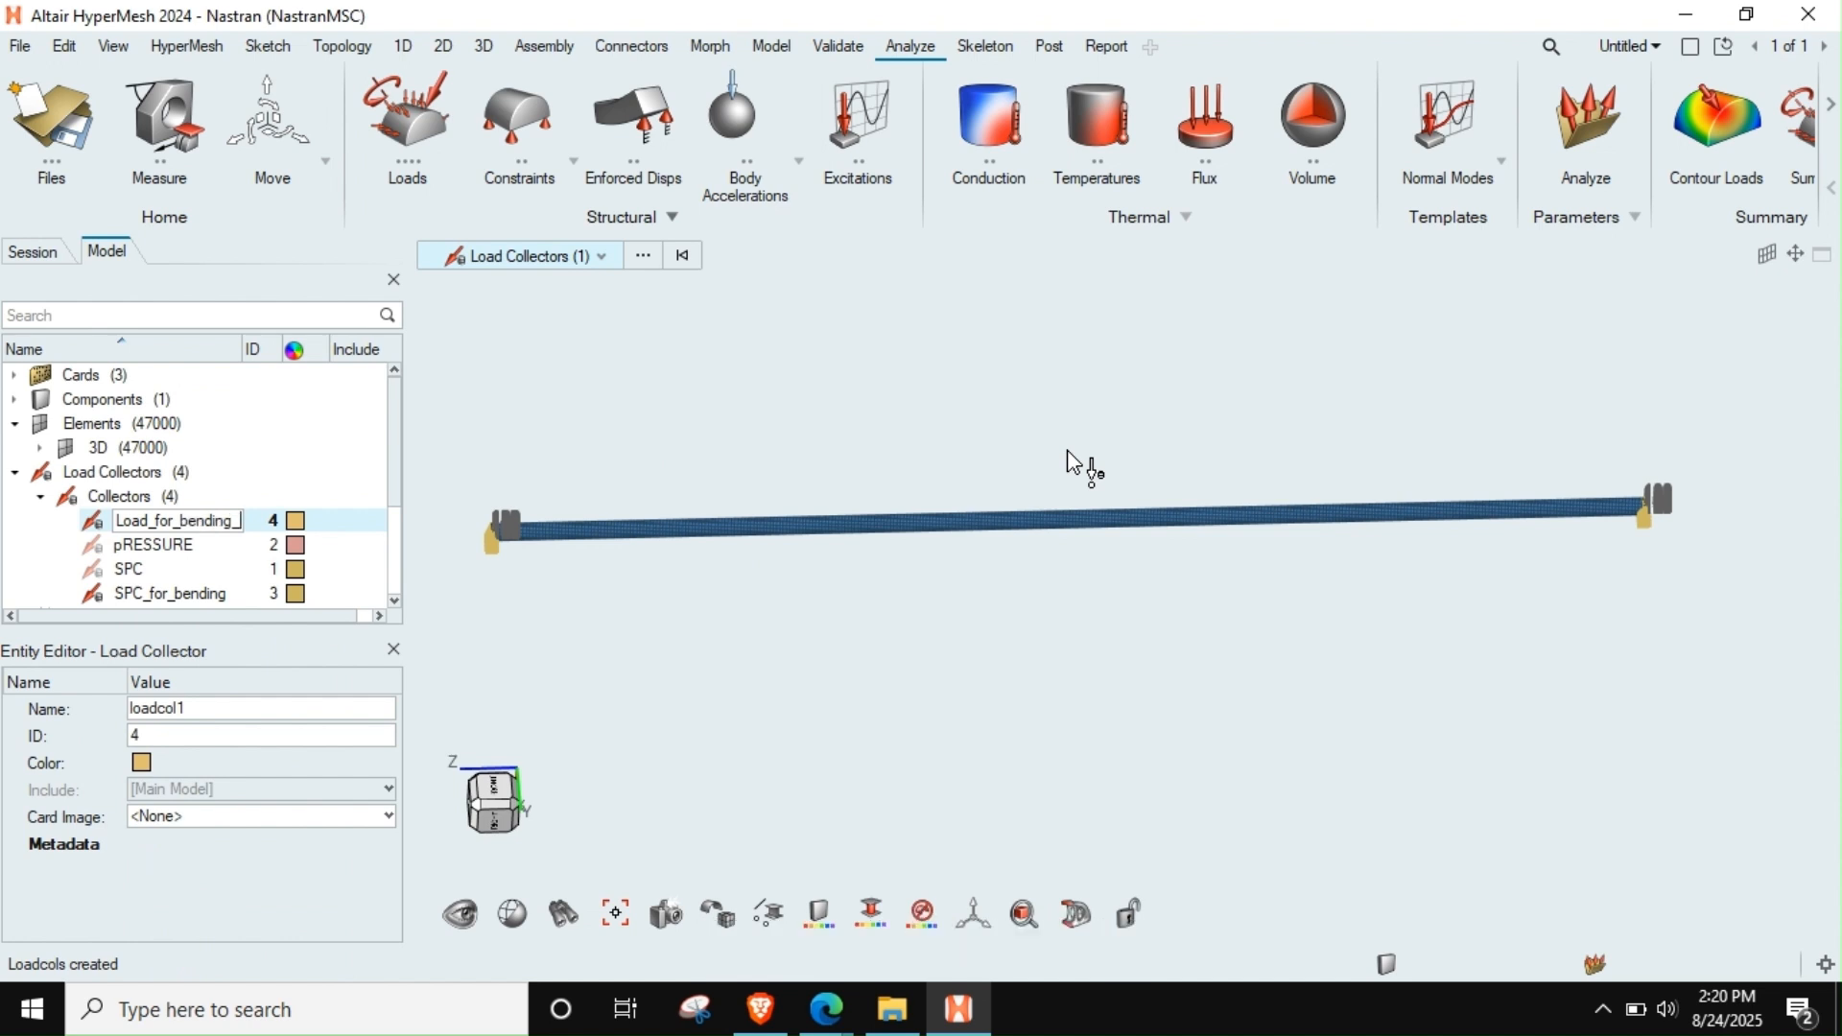
text(10KN)
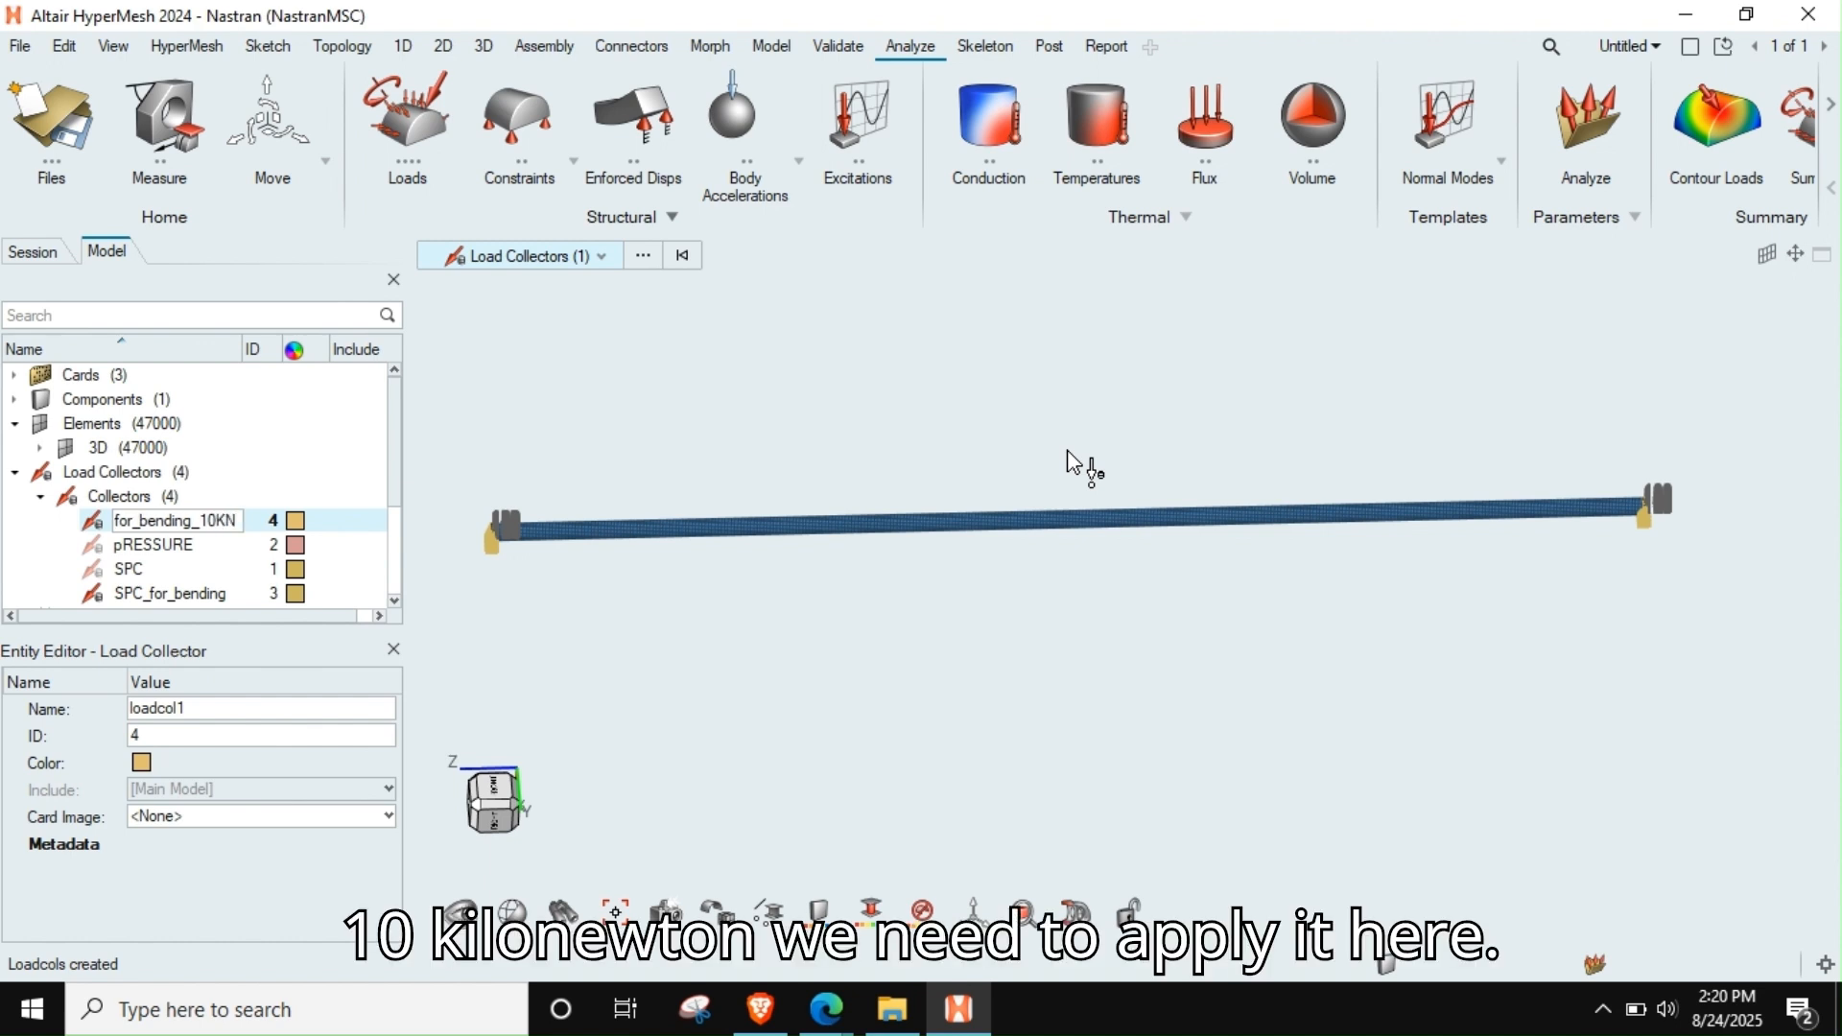
key(Return)
Create free nodes spanning from one end of the rod to the other, with 1 intermediate node marking mid-span
scroll(1041, 505, up, 3)
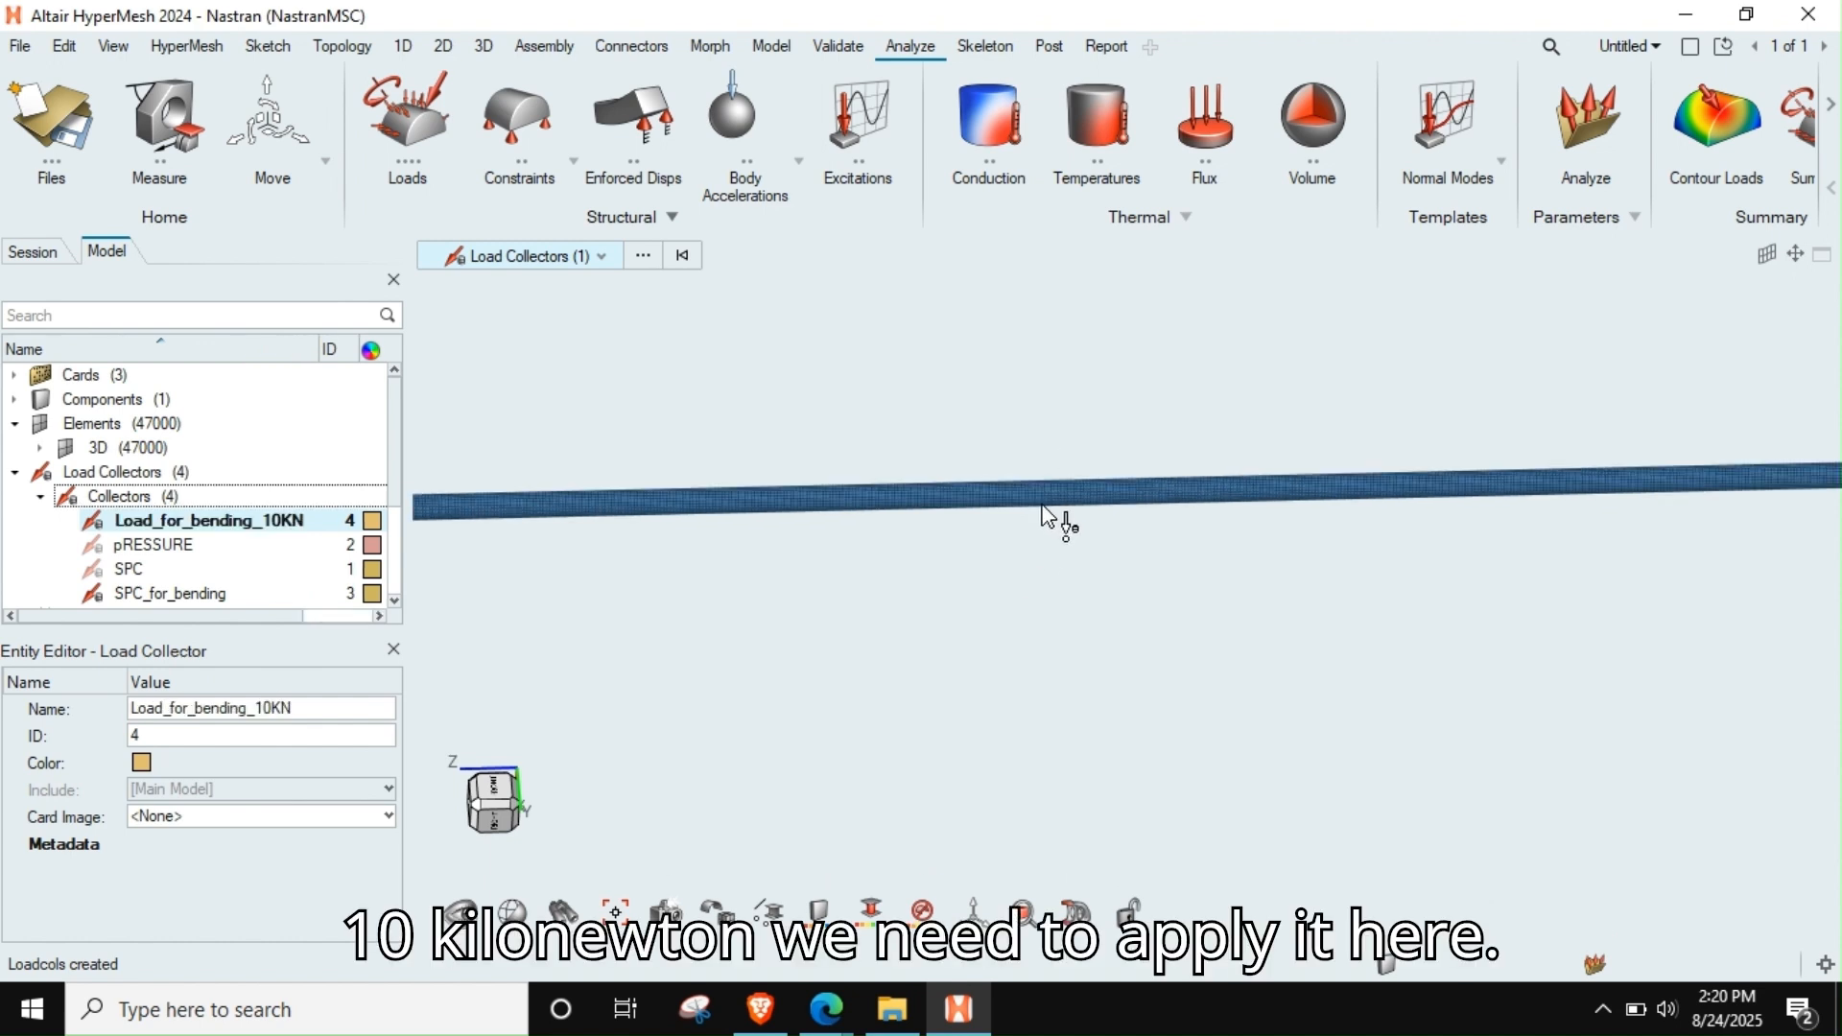
scroll(1042, 511, down, 5)
middle_drag(1042, 511, 1062, 543)
scroll(1148, 486, up, 2)
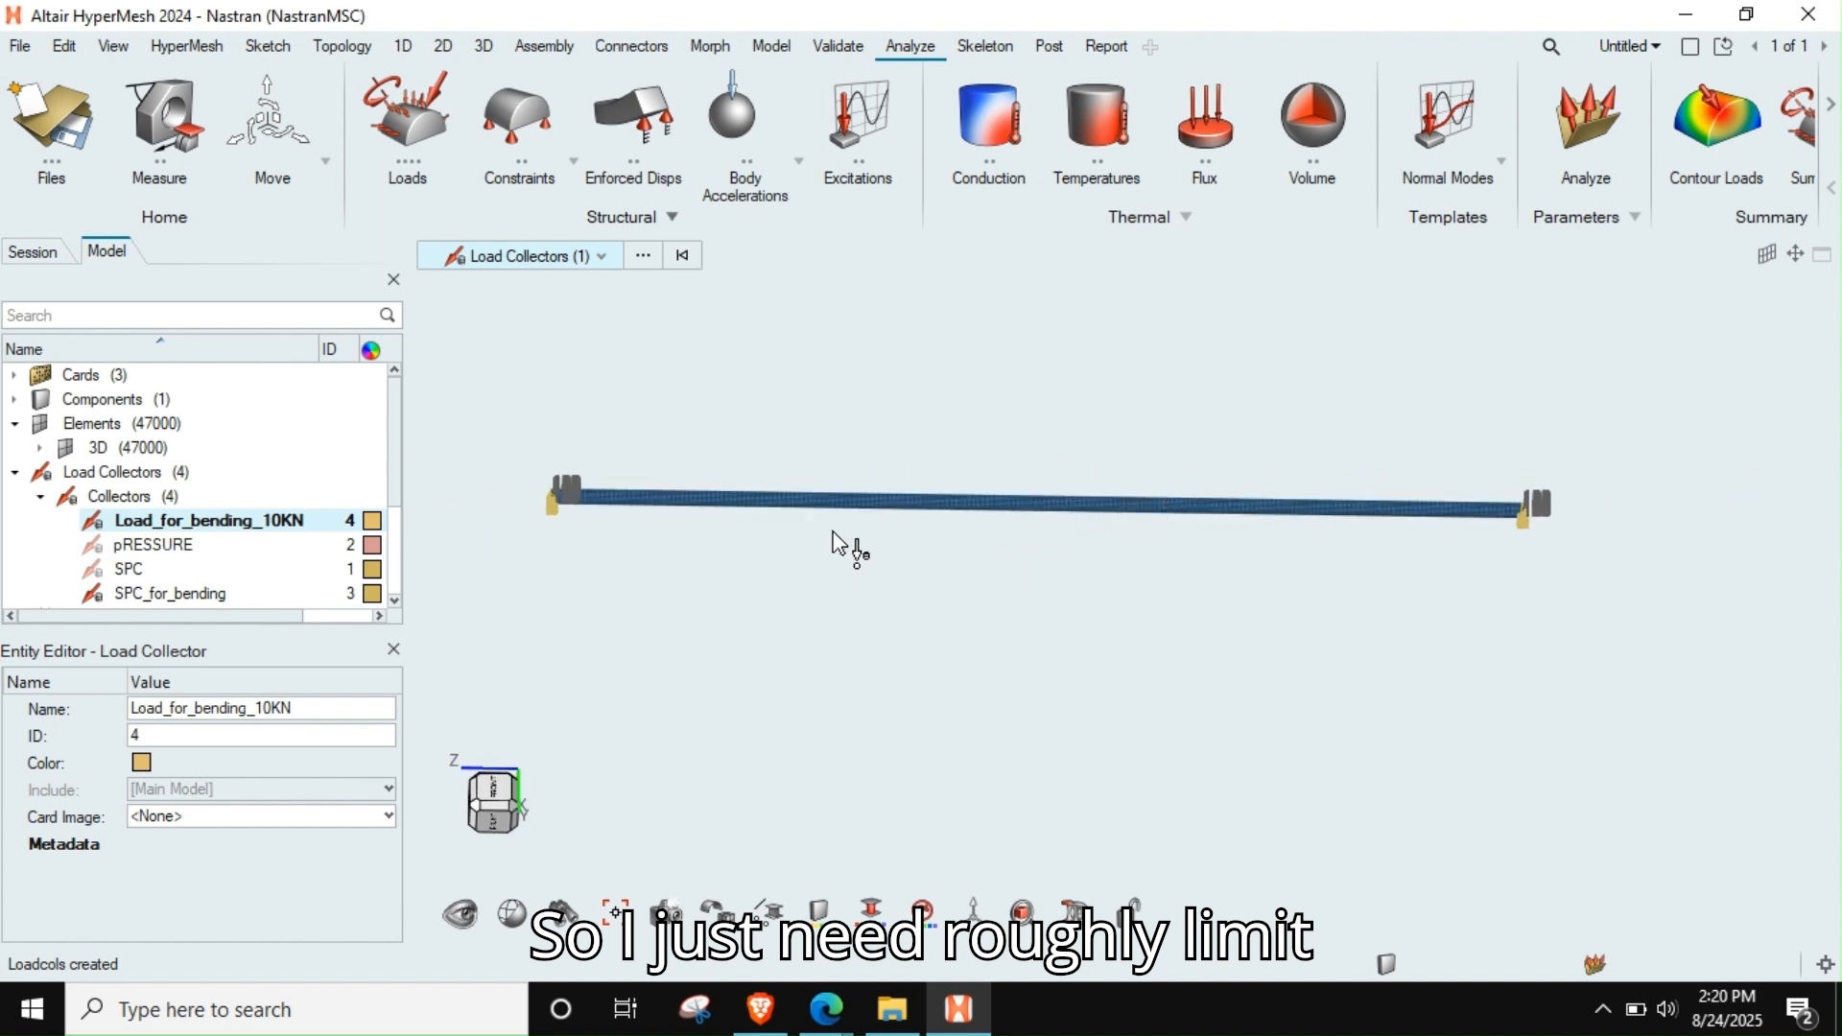
click(858, 464)
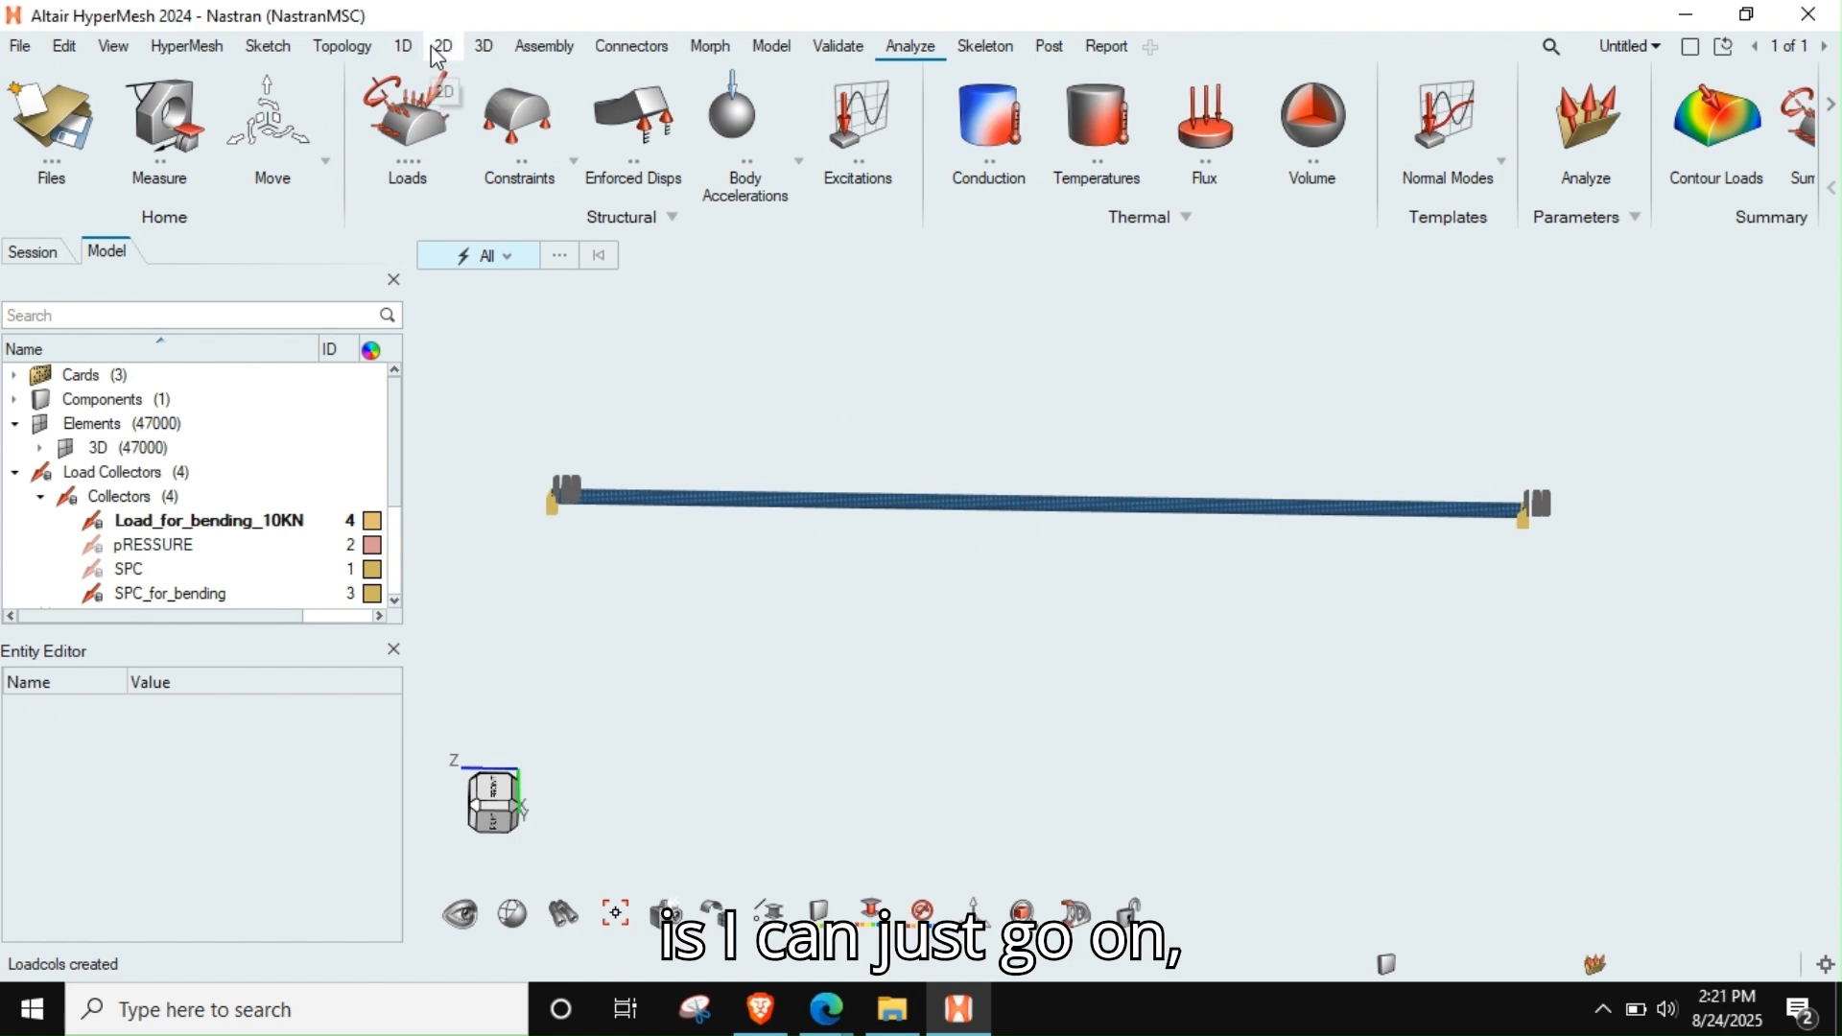
key(F8)
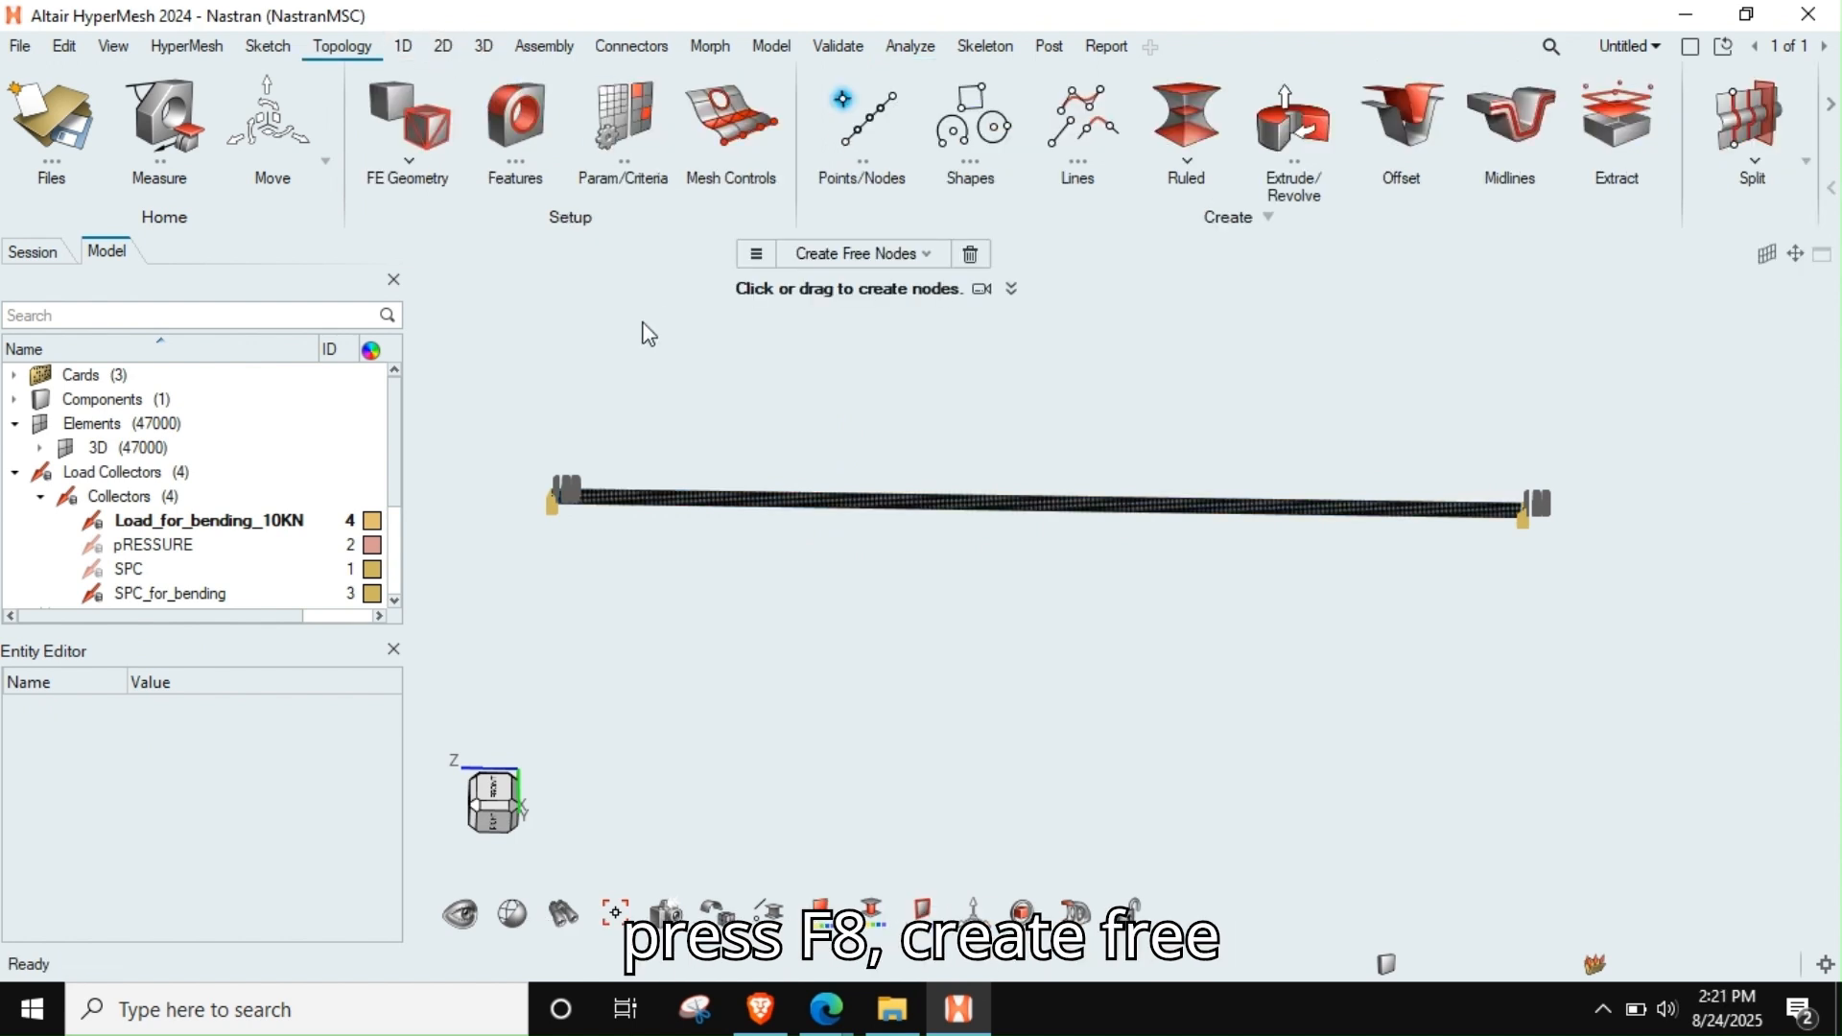
click(861, 255)
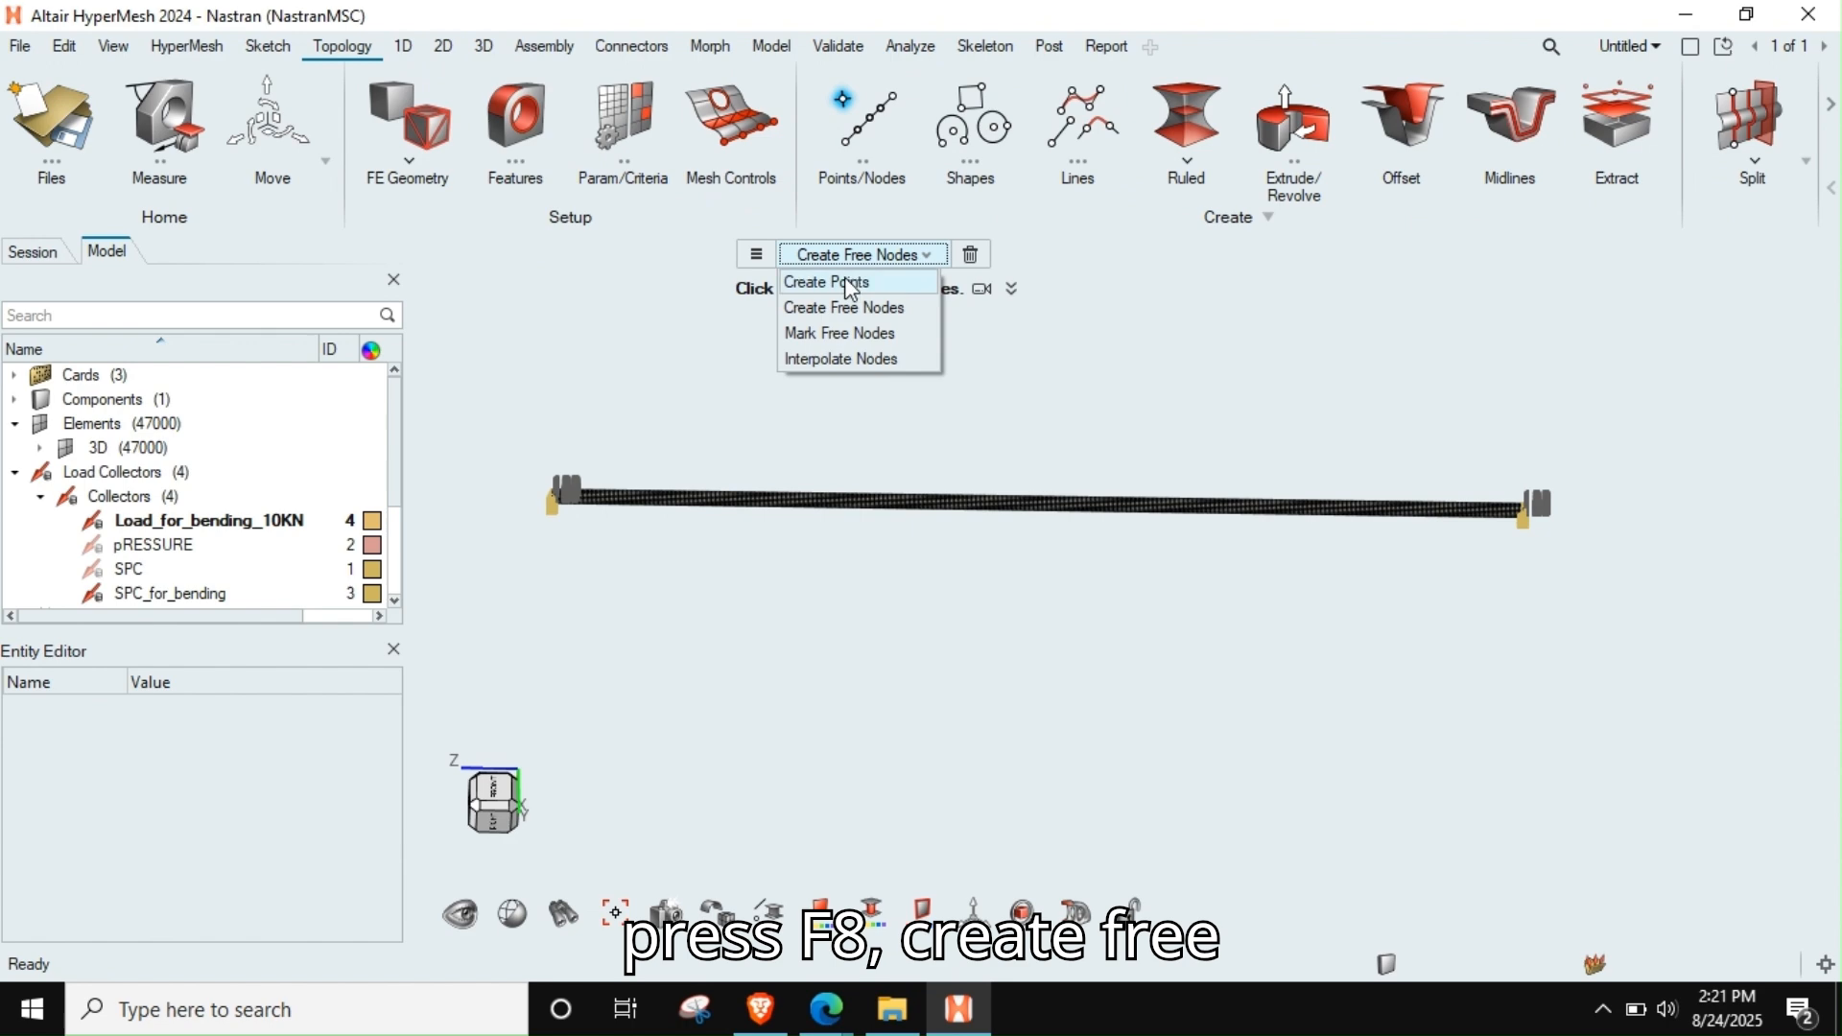
click(849, 301)
scroll(571, 475, up, 10)
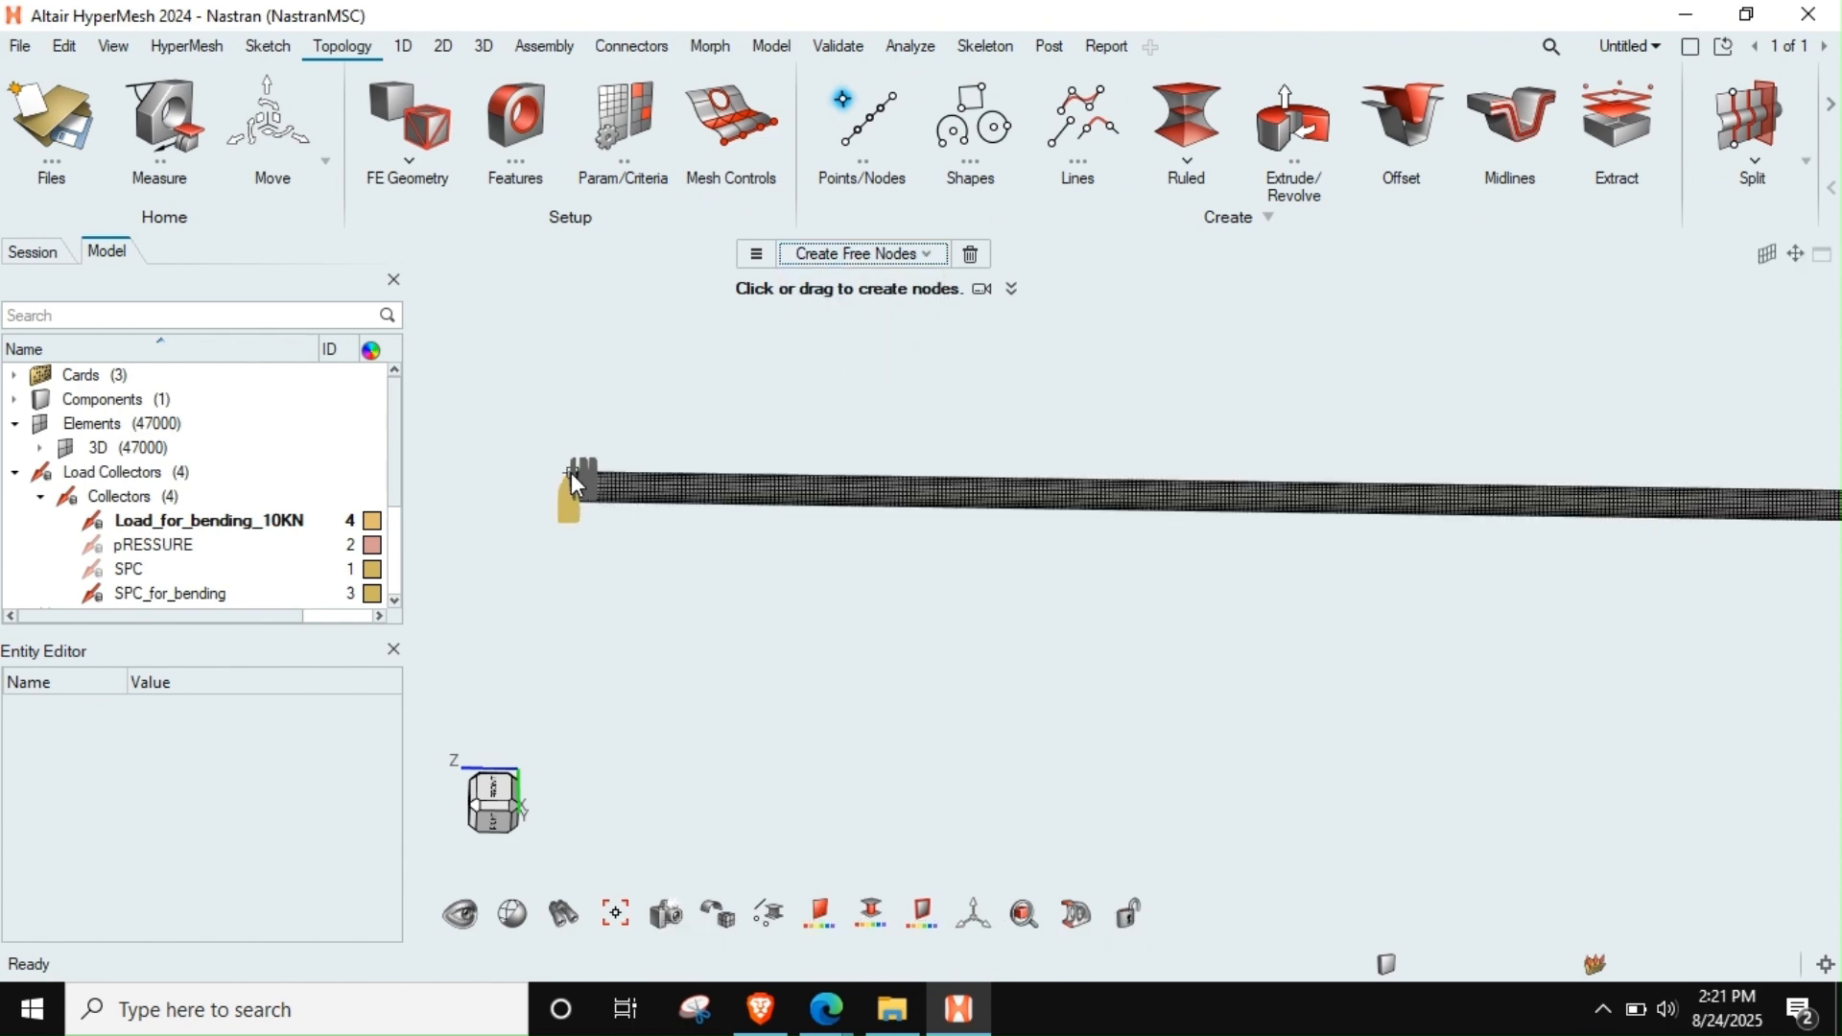
scroll(578, 480, up, 5)
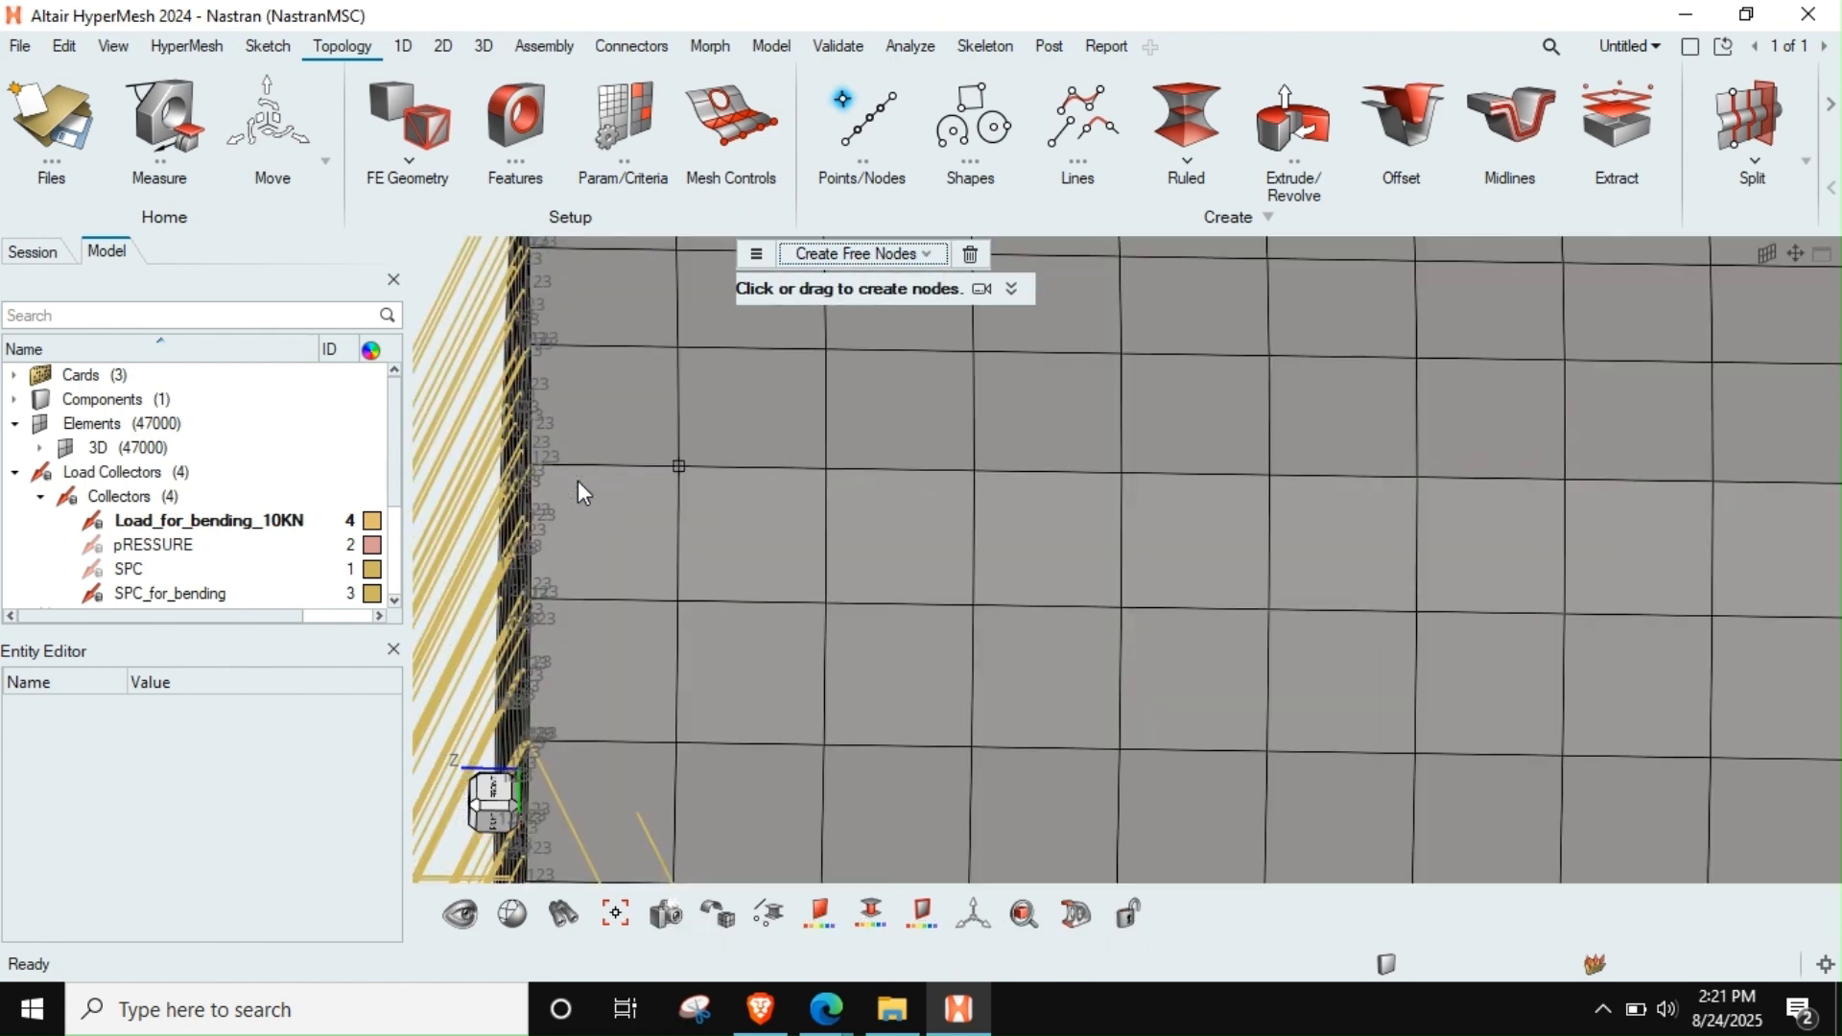
drag(545, 468, 1124, 473)
scroll(1103, 513, down, 8)
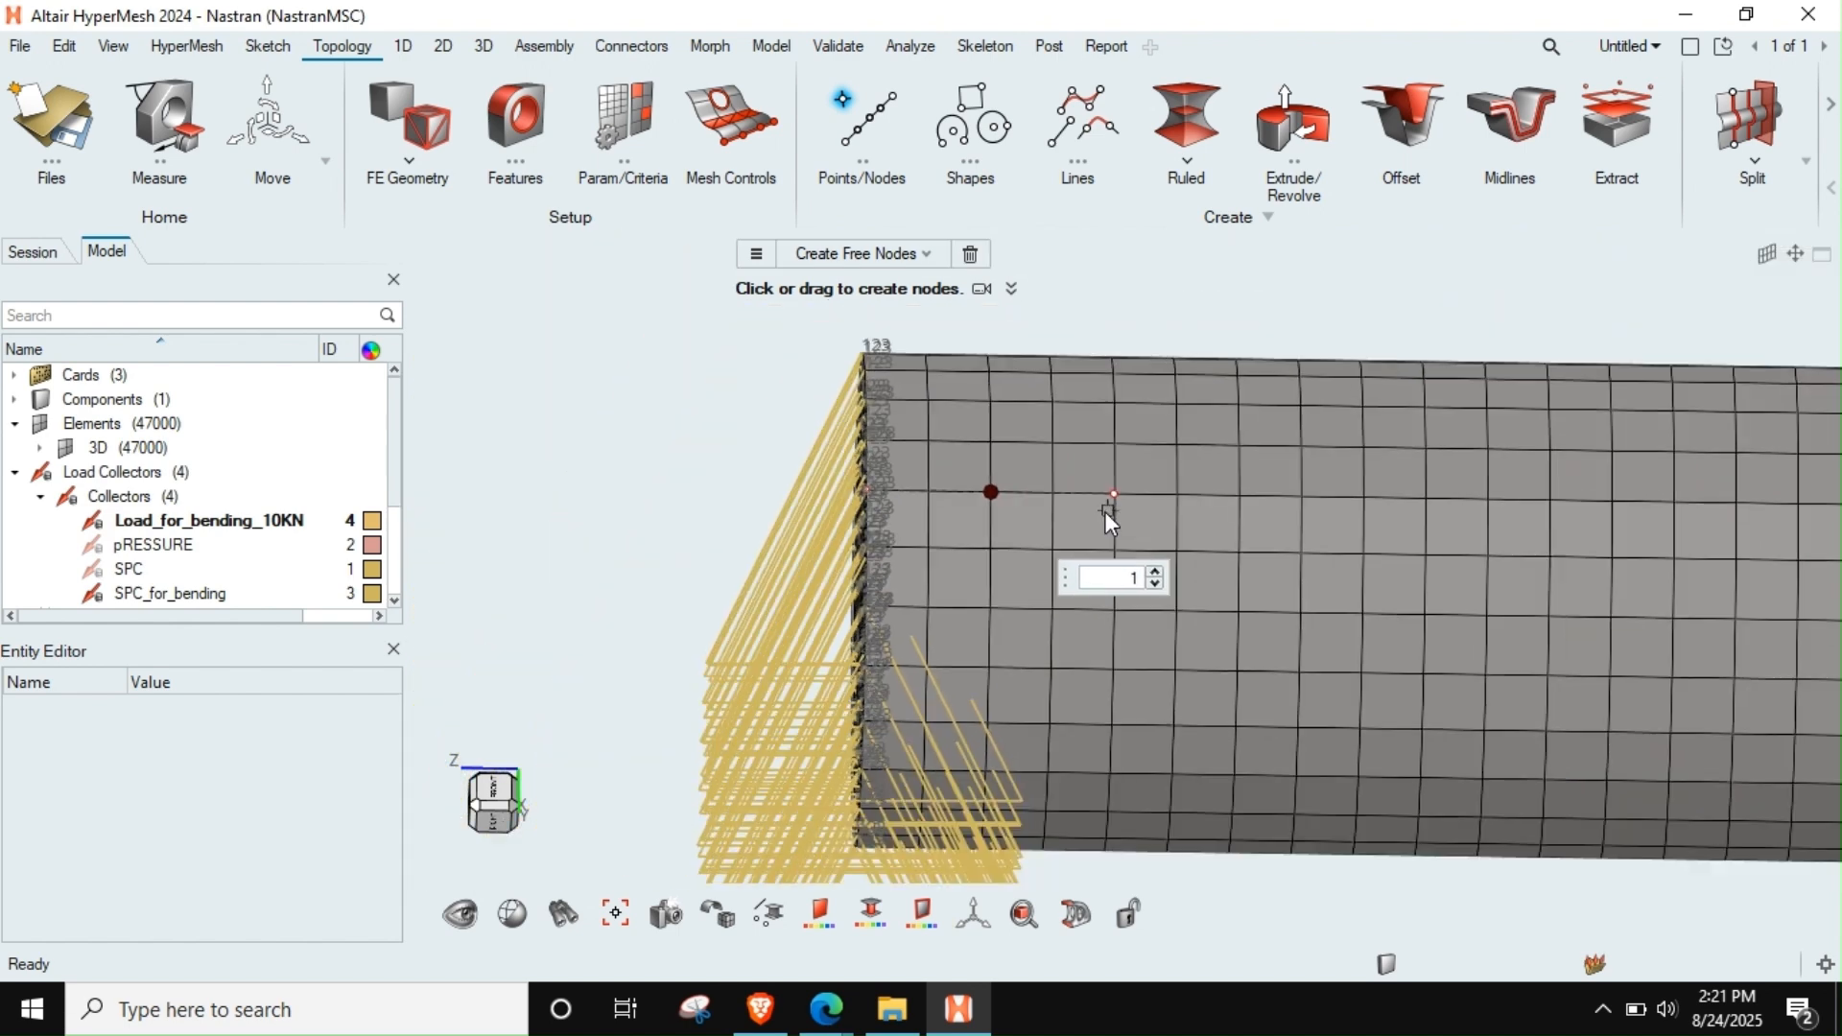
scroll(1045, 536, down, 8)
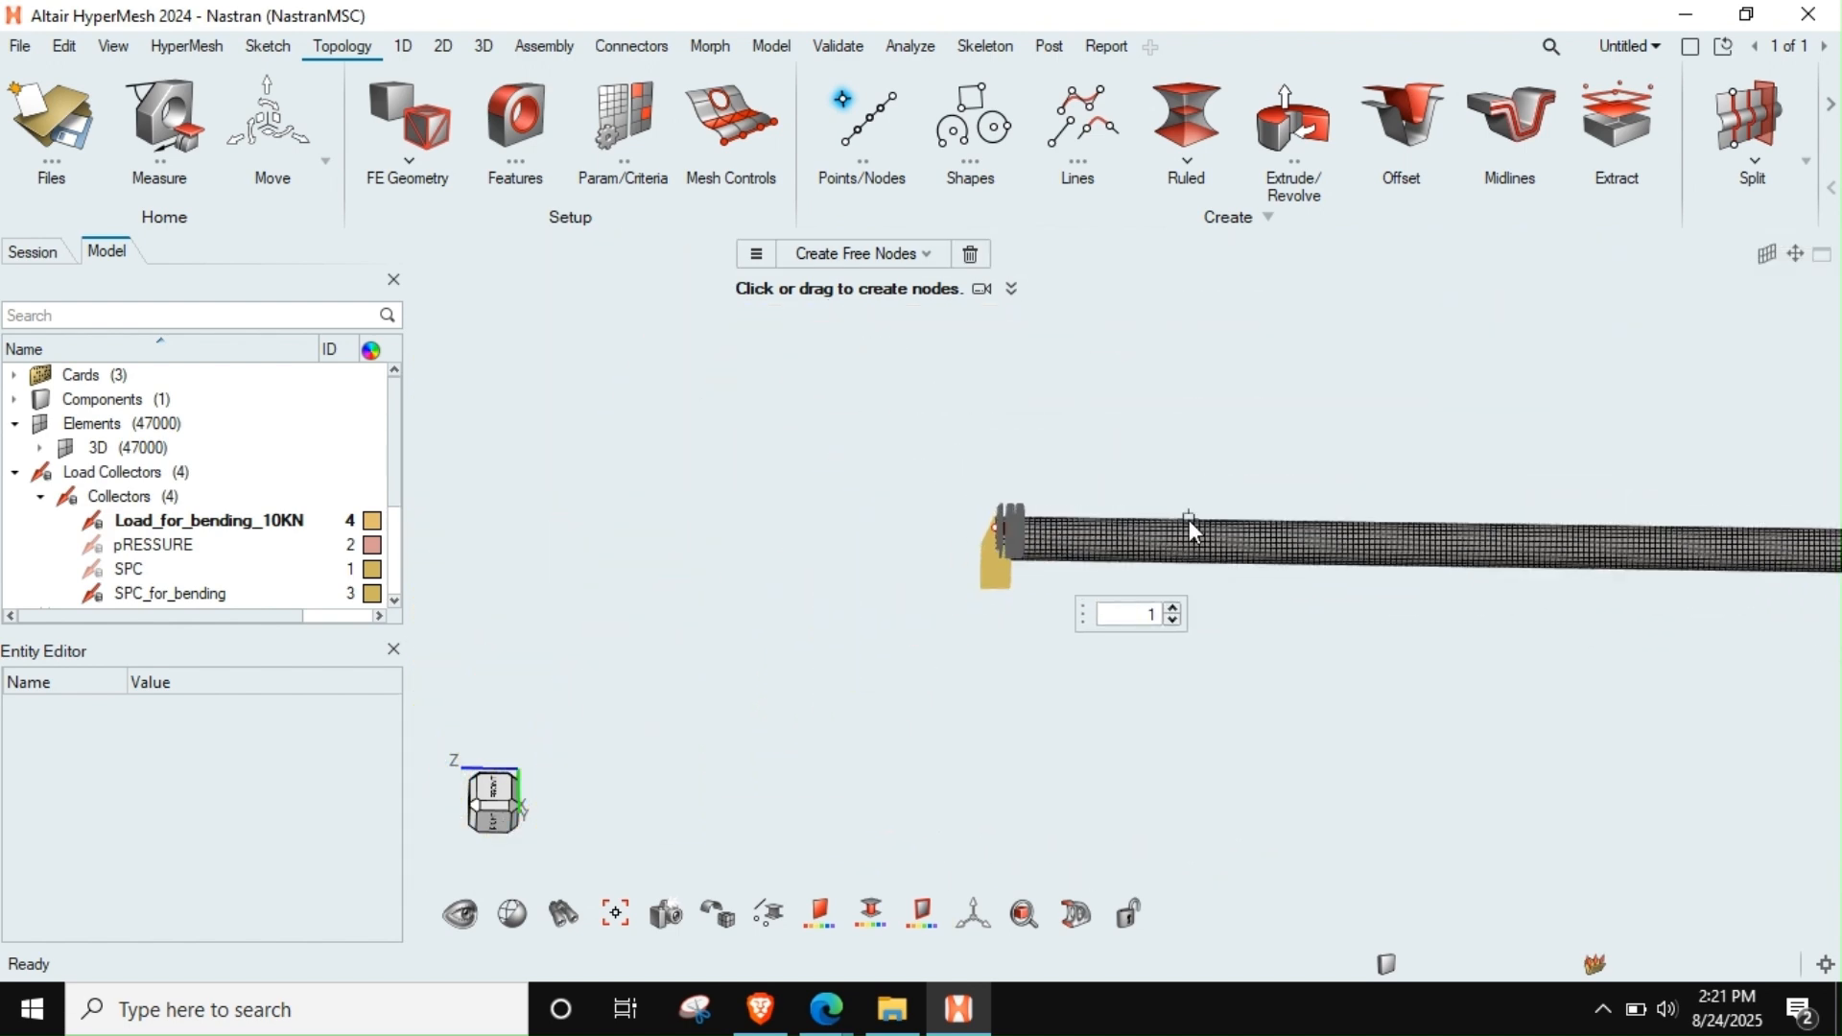
right_drag(1189, 521, 798, 564)
scroll(1528, 550, down, 6)
right_drag(1532, 561, 1008, 610)
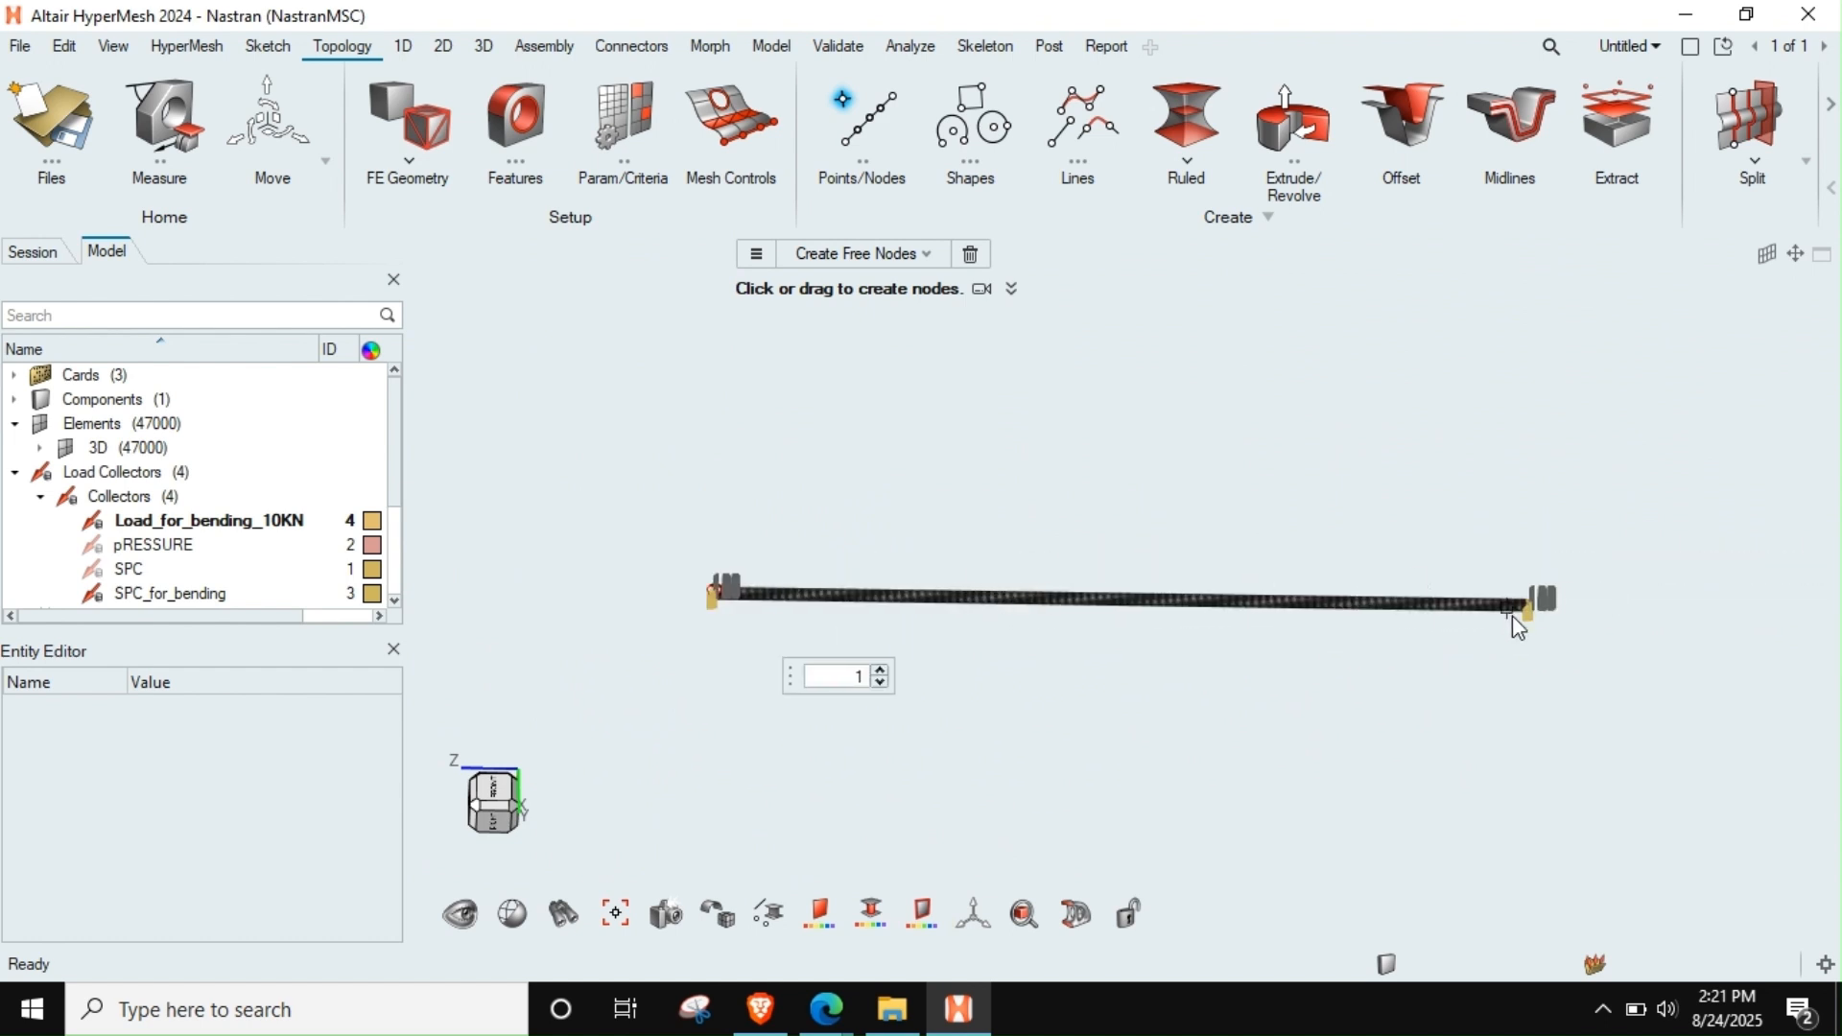
click(698, 616)
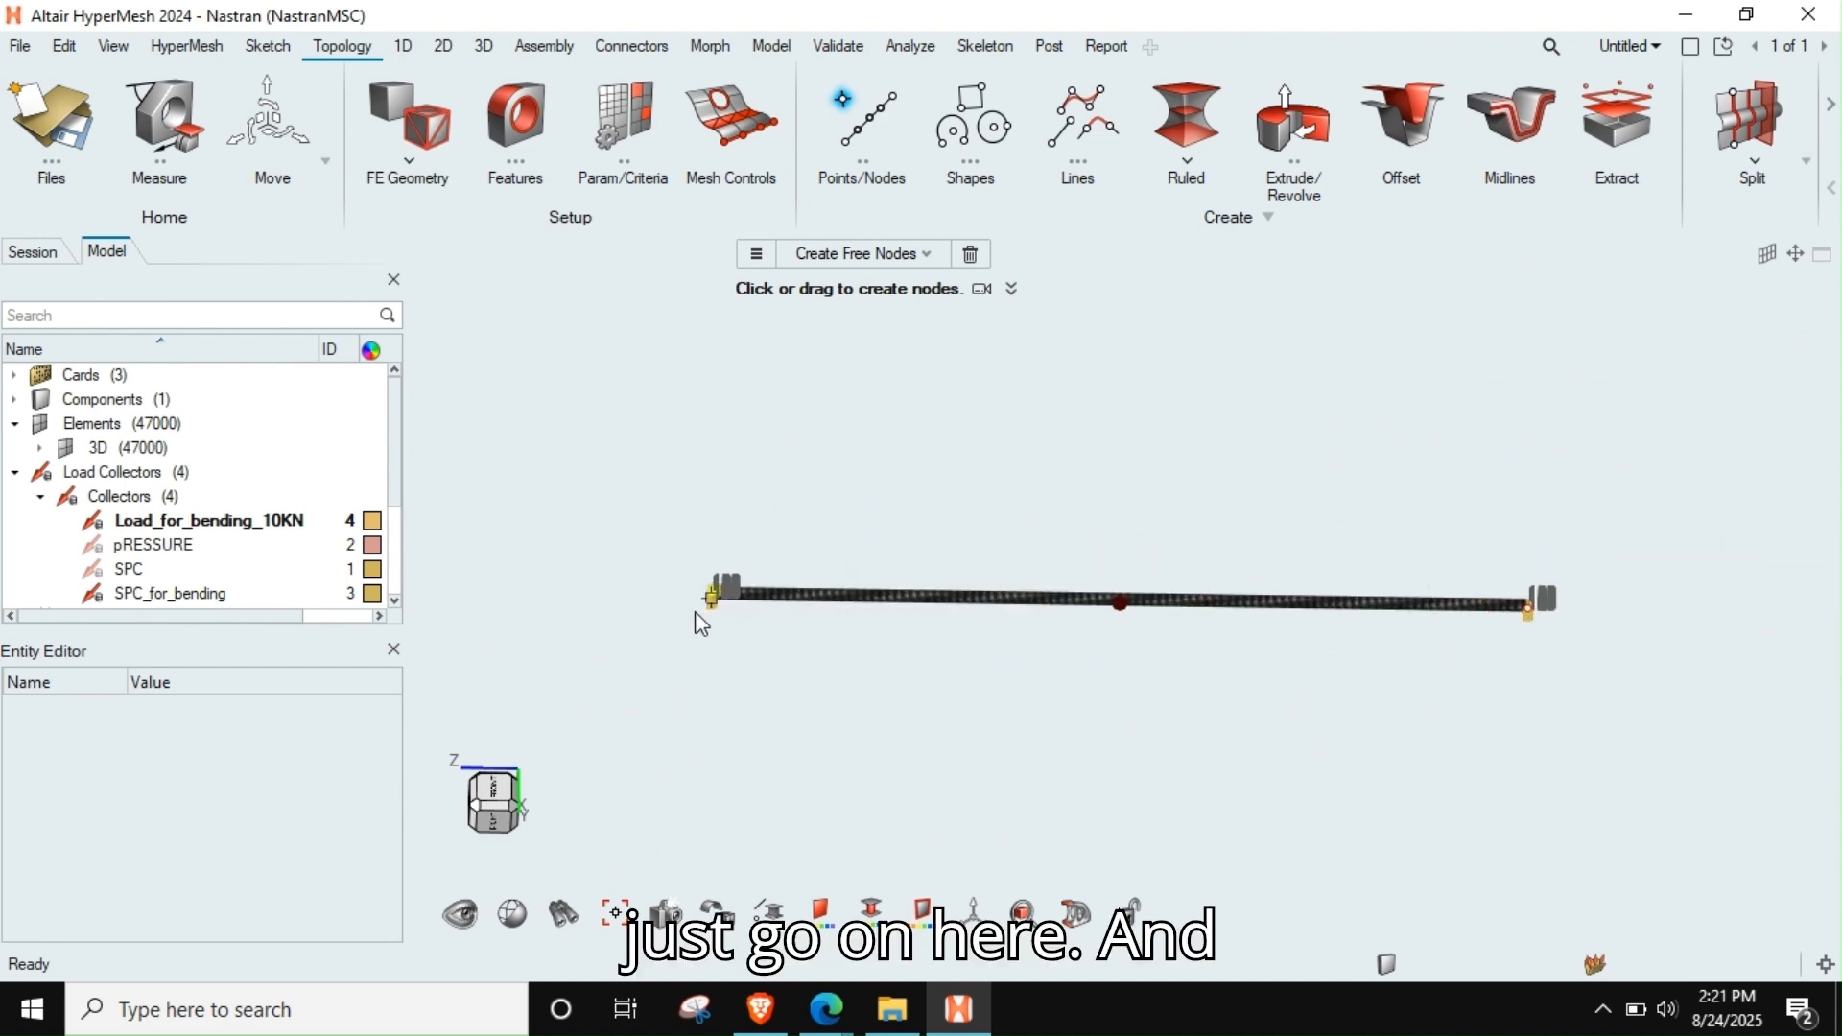
Locate the mesh position of the mid-span free node and clear the temporary free nodes
scroll(904, 715, down, 2)
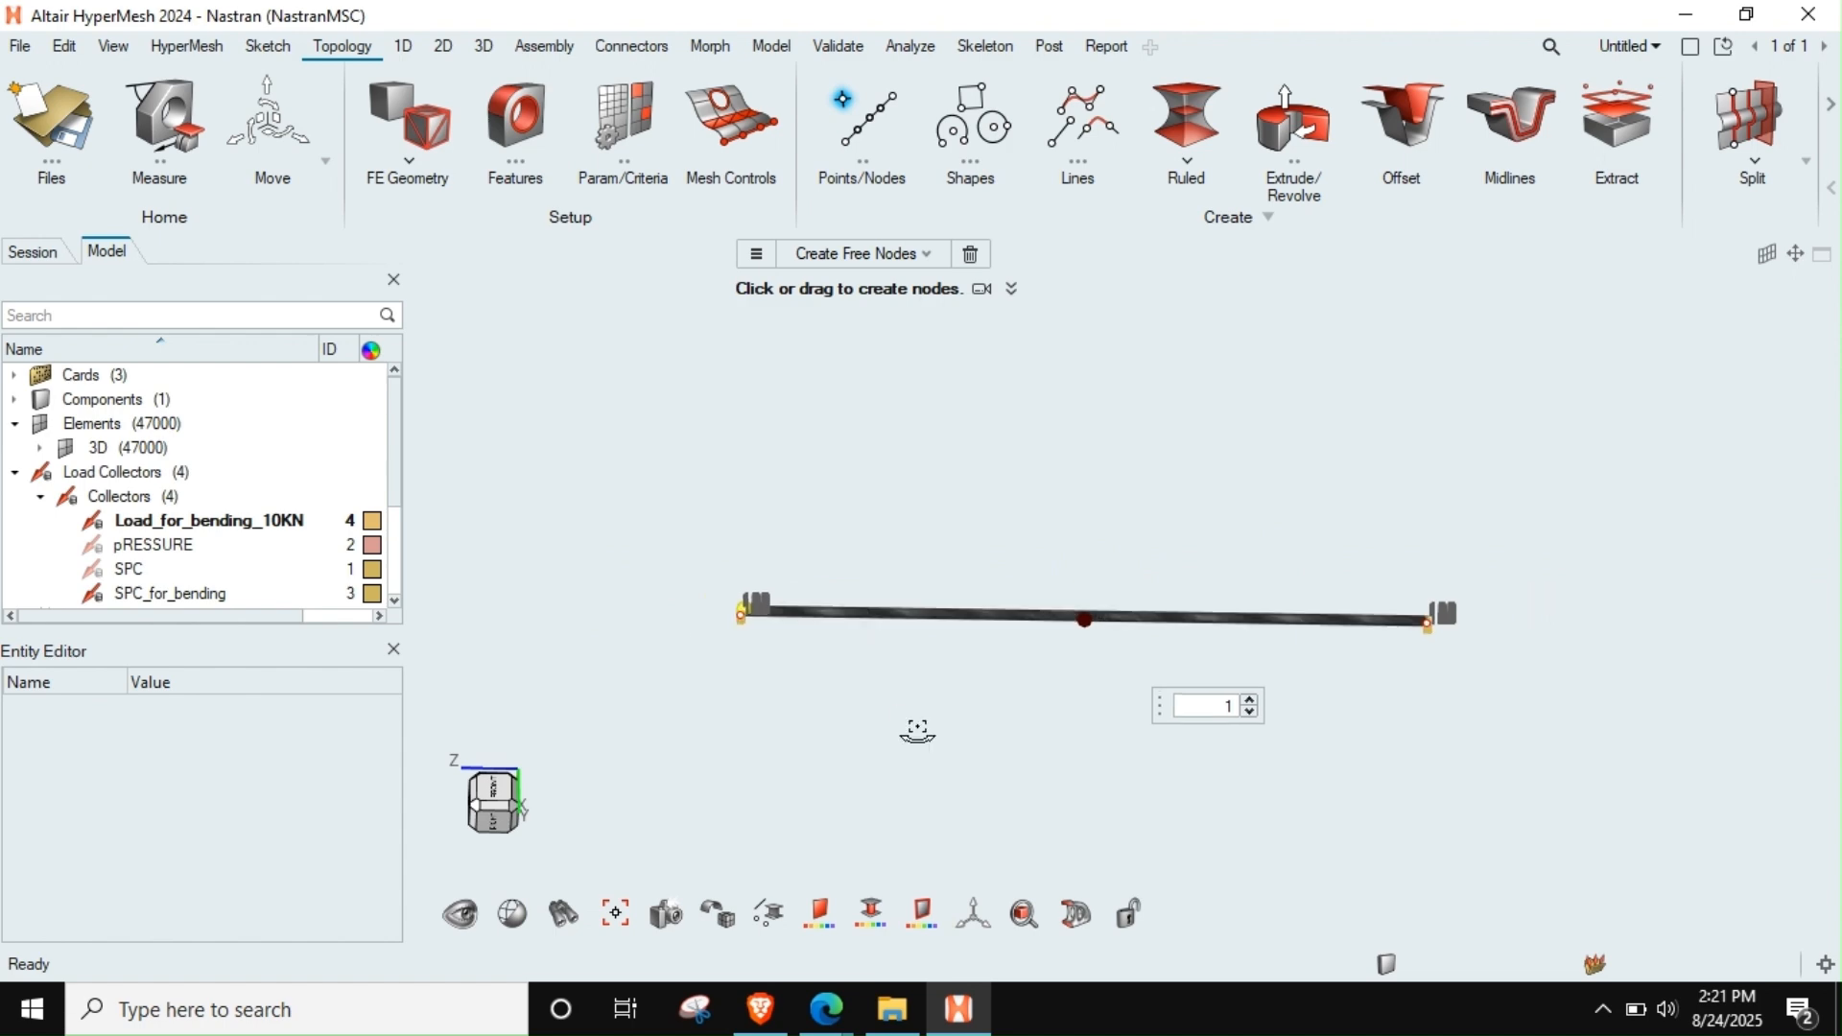
scroll(1081, 617, up, 5)
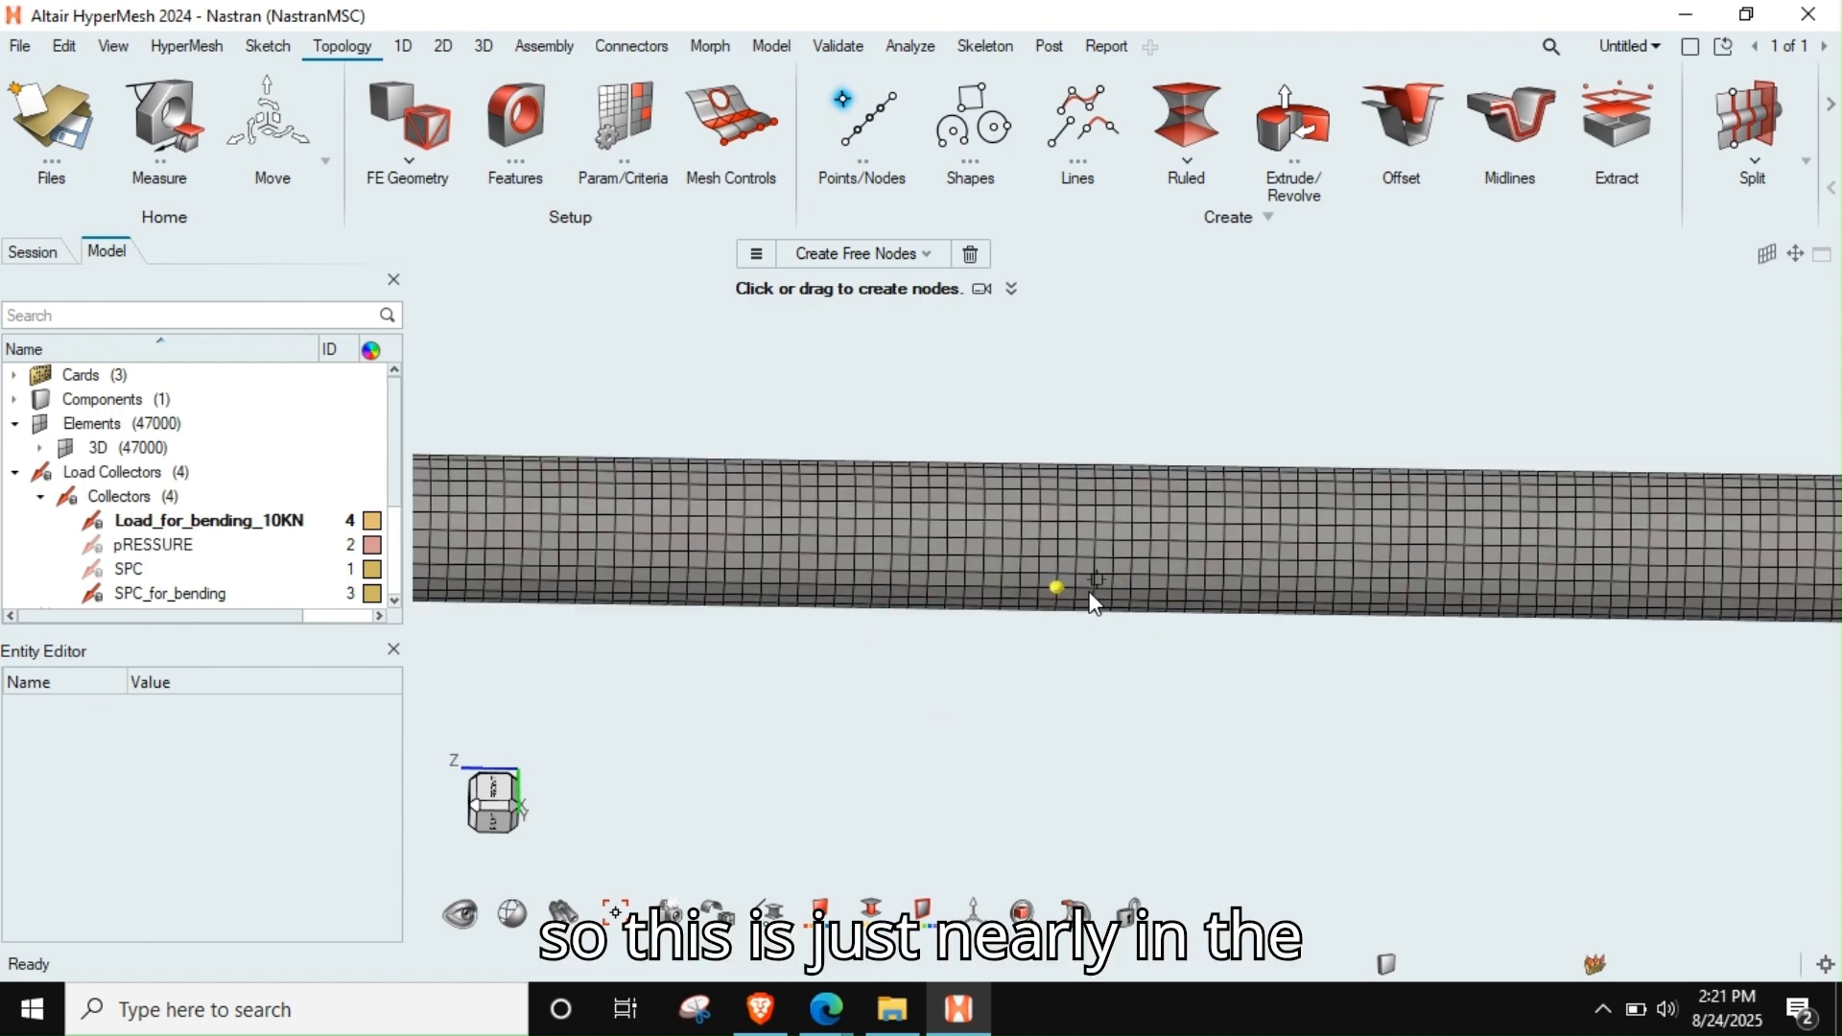
mouse_move(1074, 577)
middle_down()
mouse_move(1090, 592)
mouse_move(1069, 556)
mouse_move(1050, 595)
middle_up()
scroll(1062, 572, up, 3)
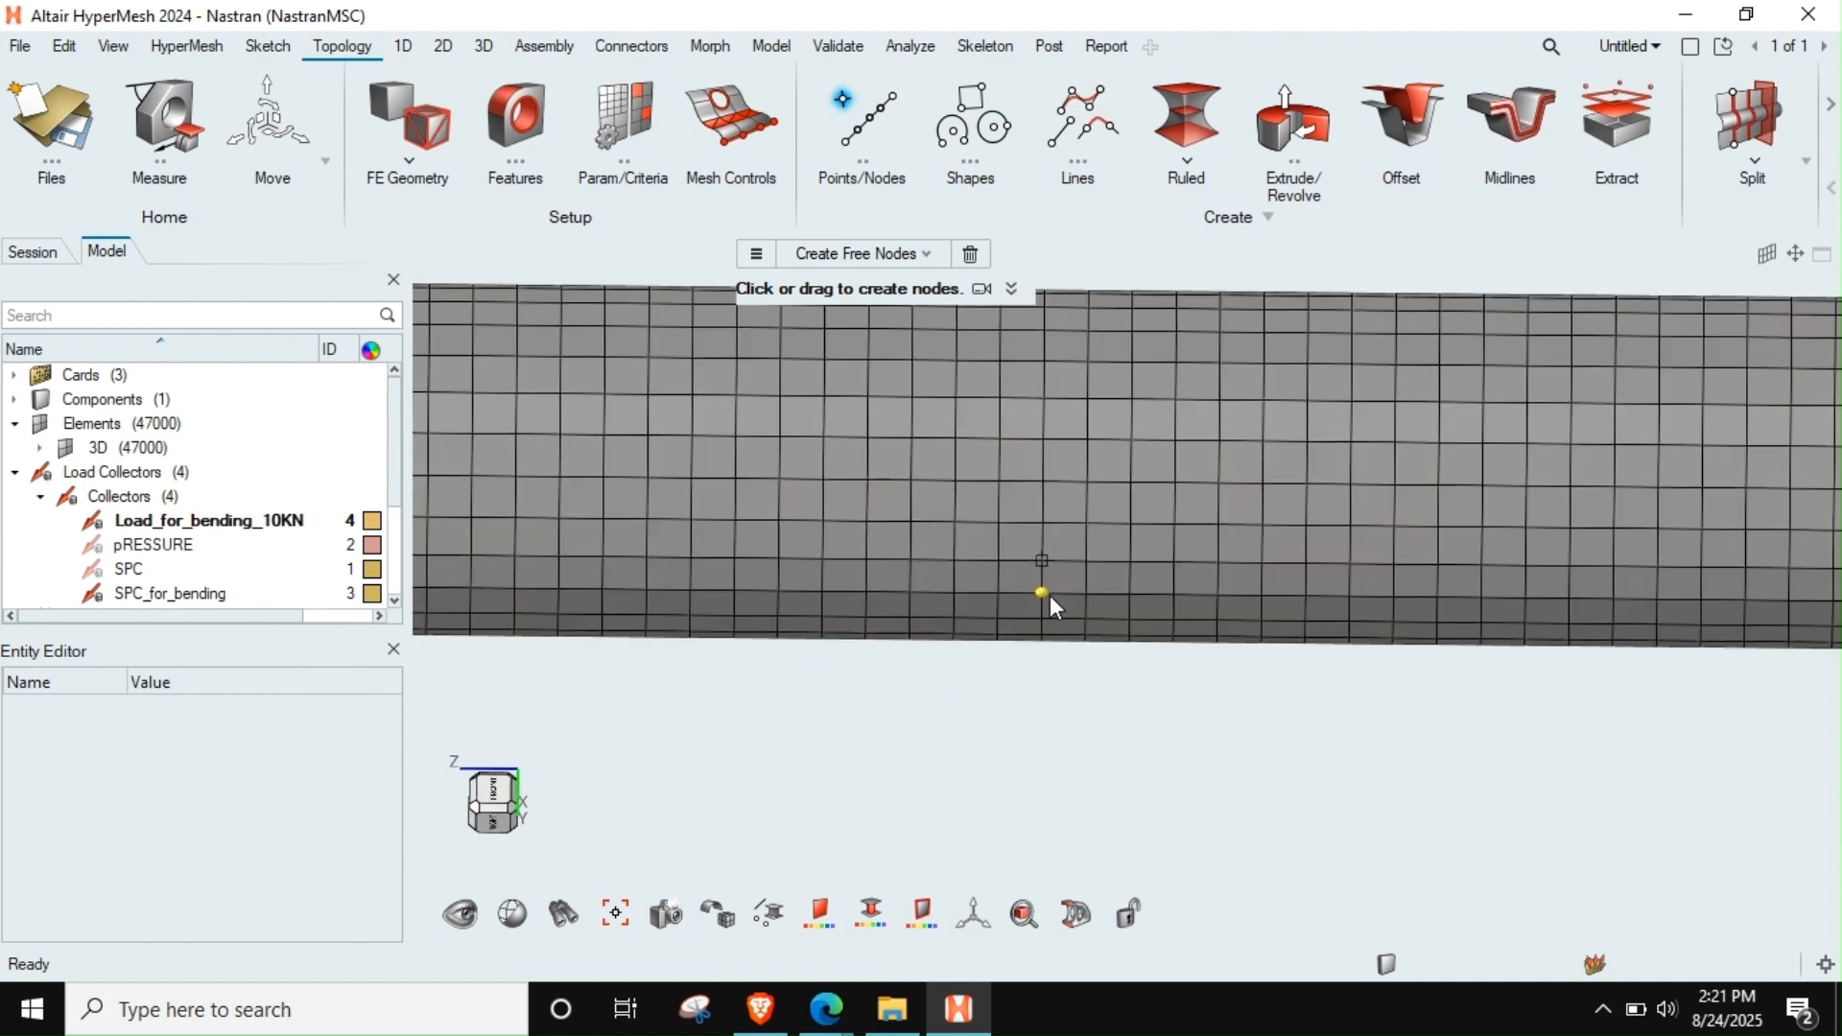
scroll(1046, 600, up, 2)
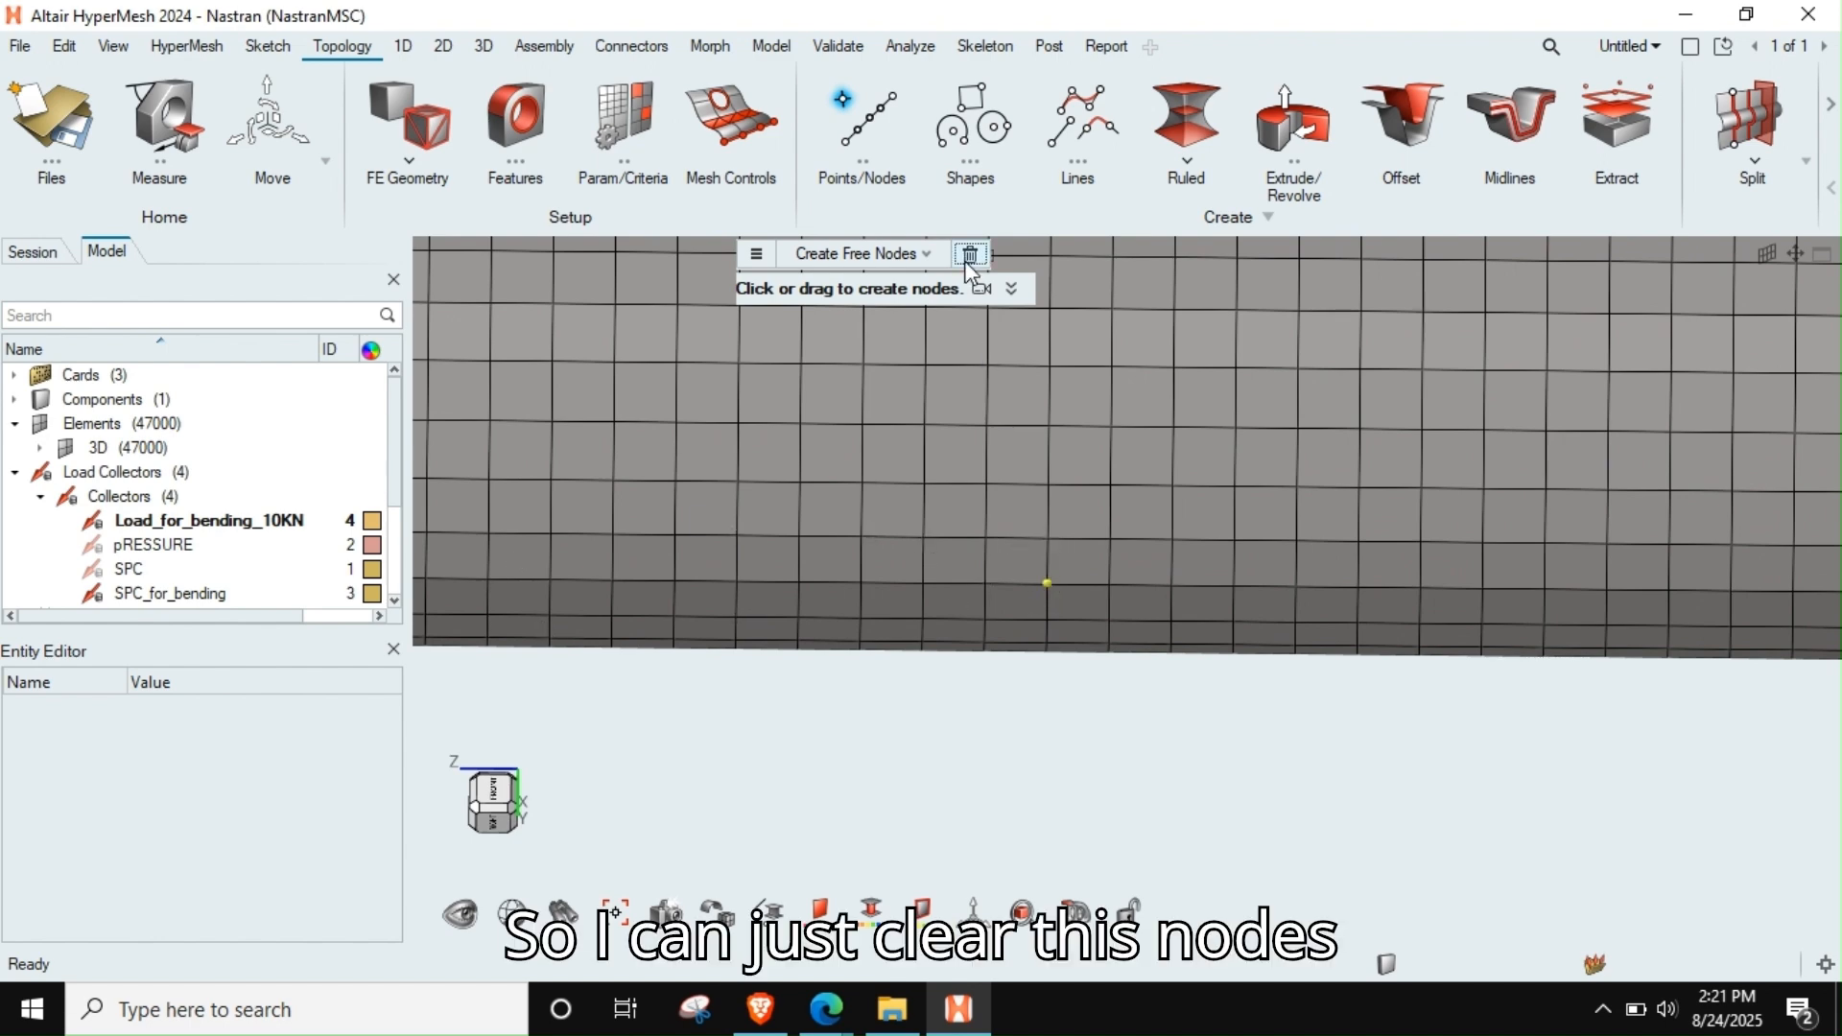
scroll(1061, 591, down, 2)
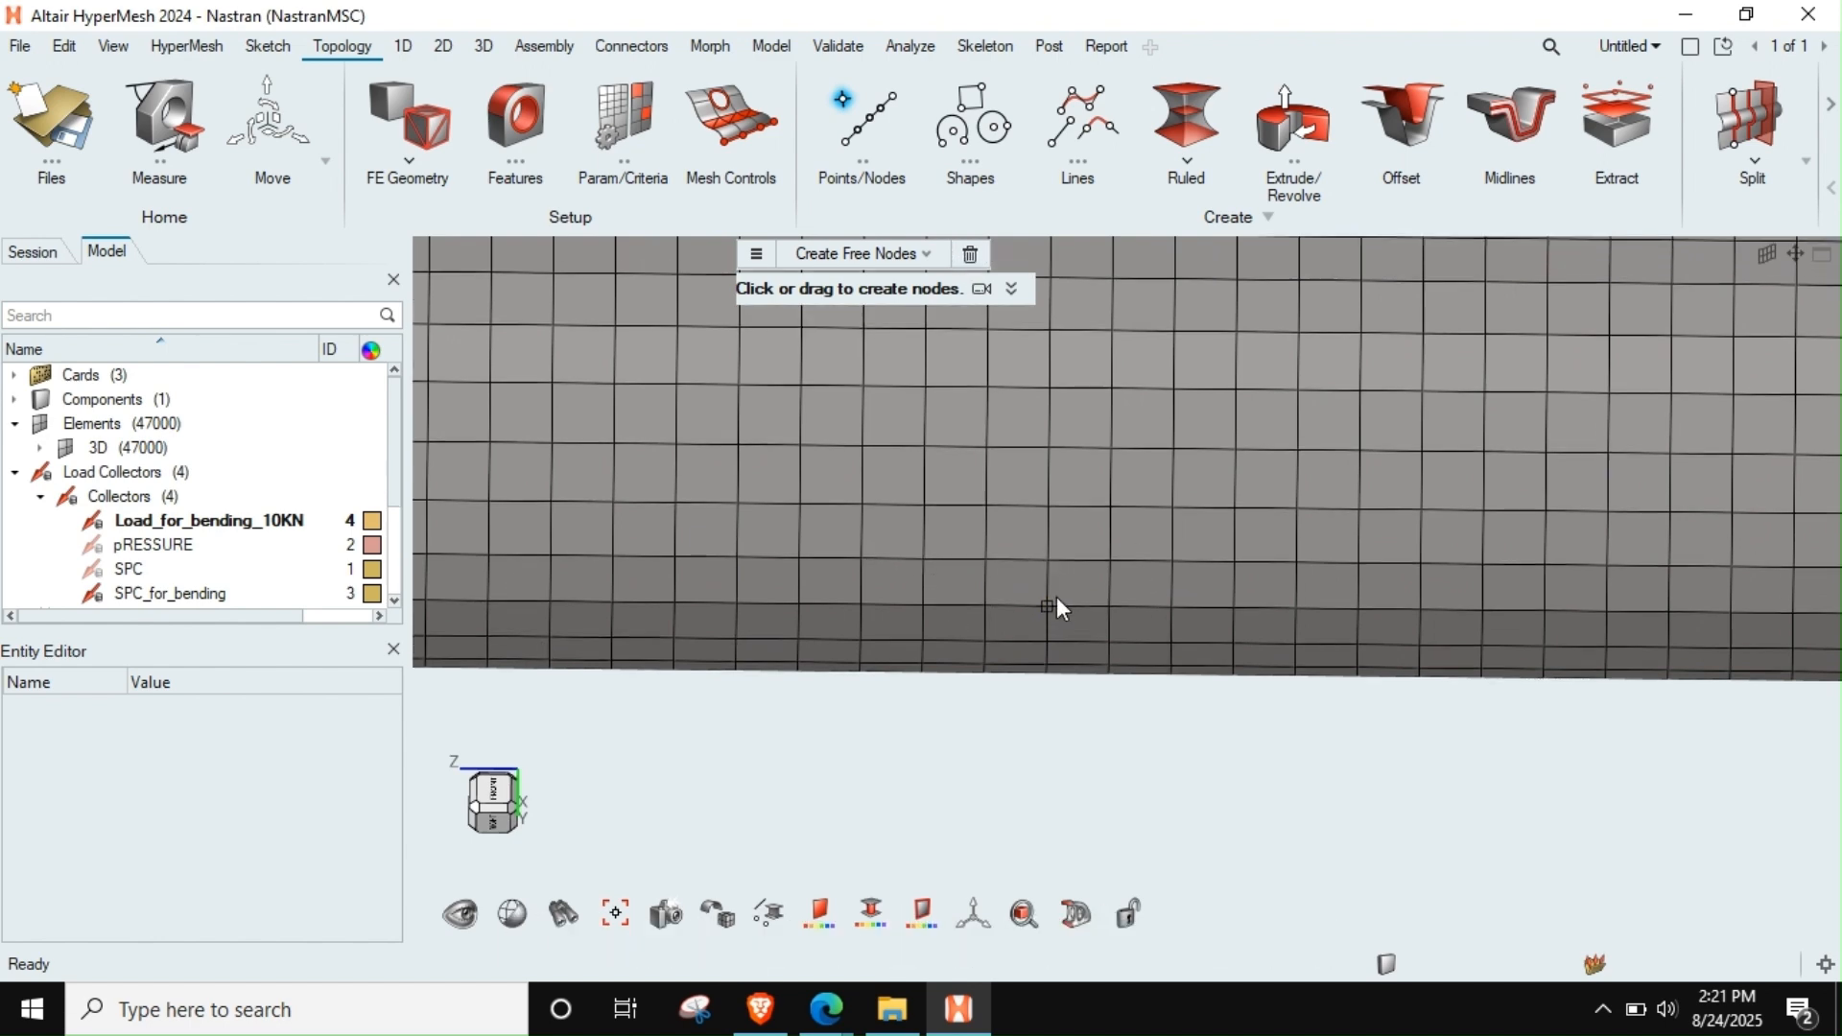
Start nodal force creation and confirm a selection of all nodes across the rod's mid-span cross-section, with the mesh shown as wireframe
scroll(1056, 605, down, 1)
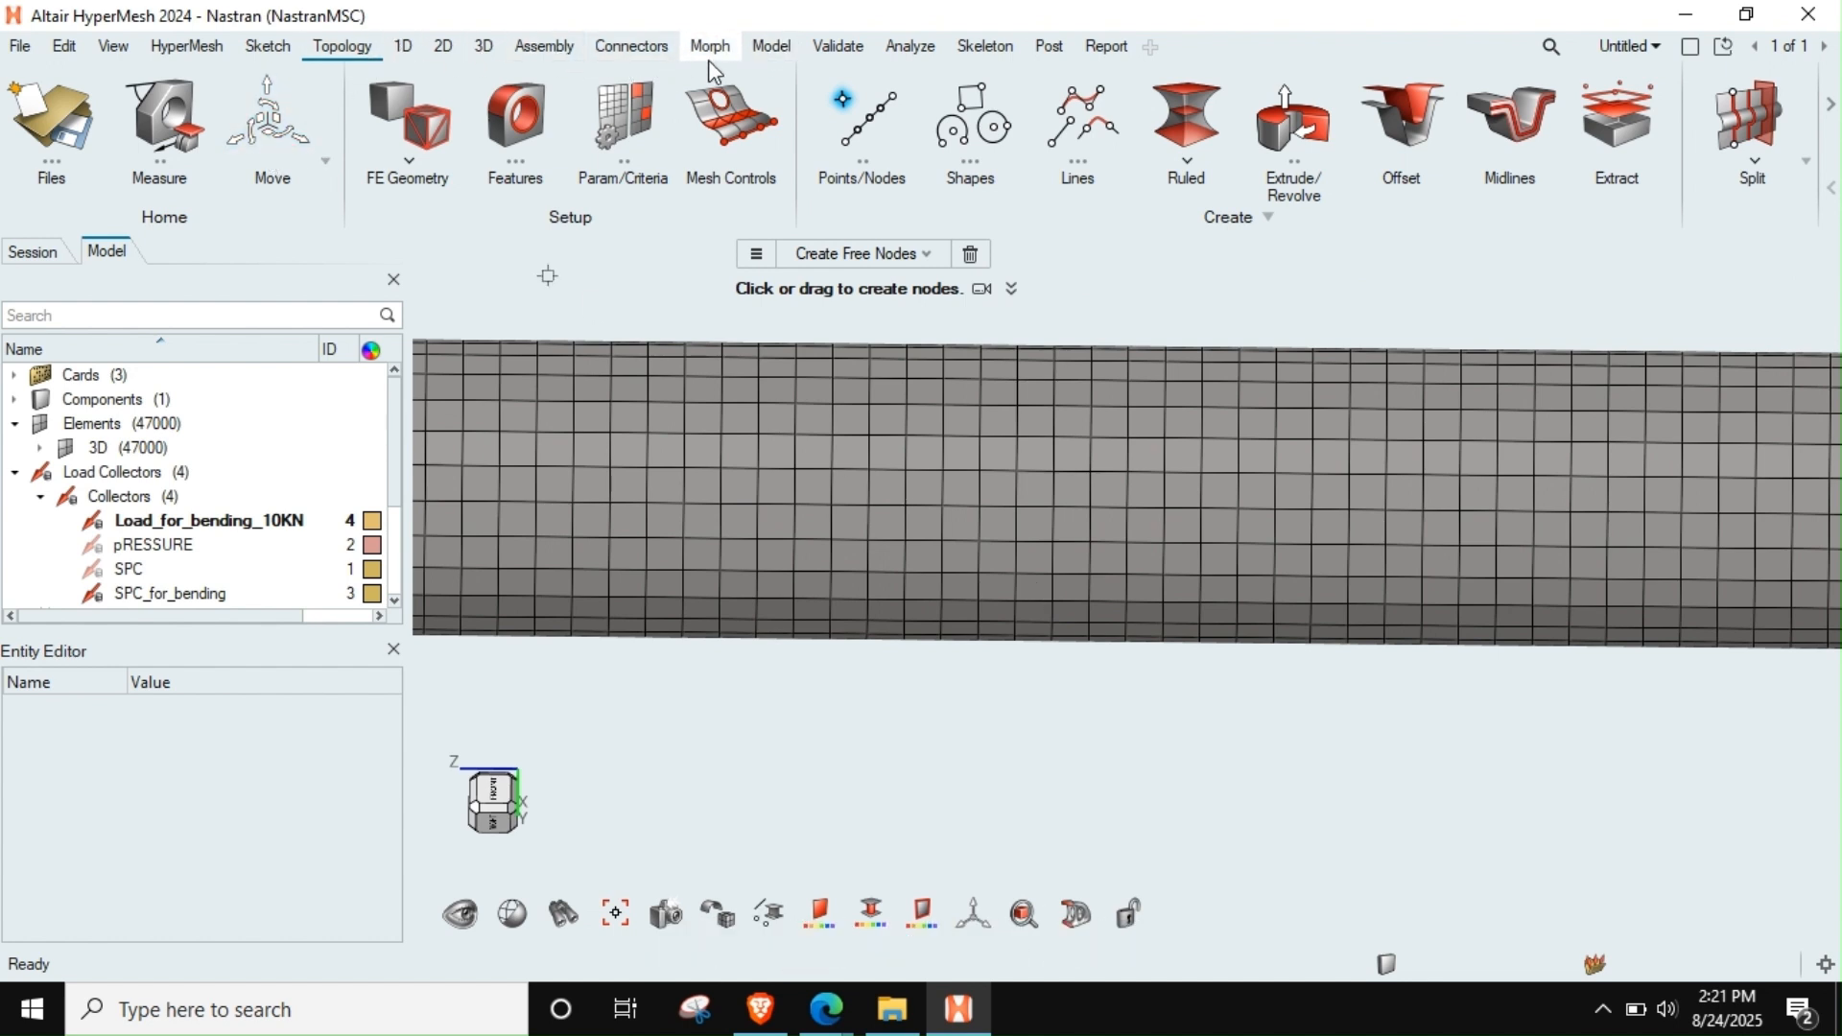
click(923, 48)
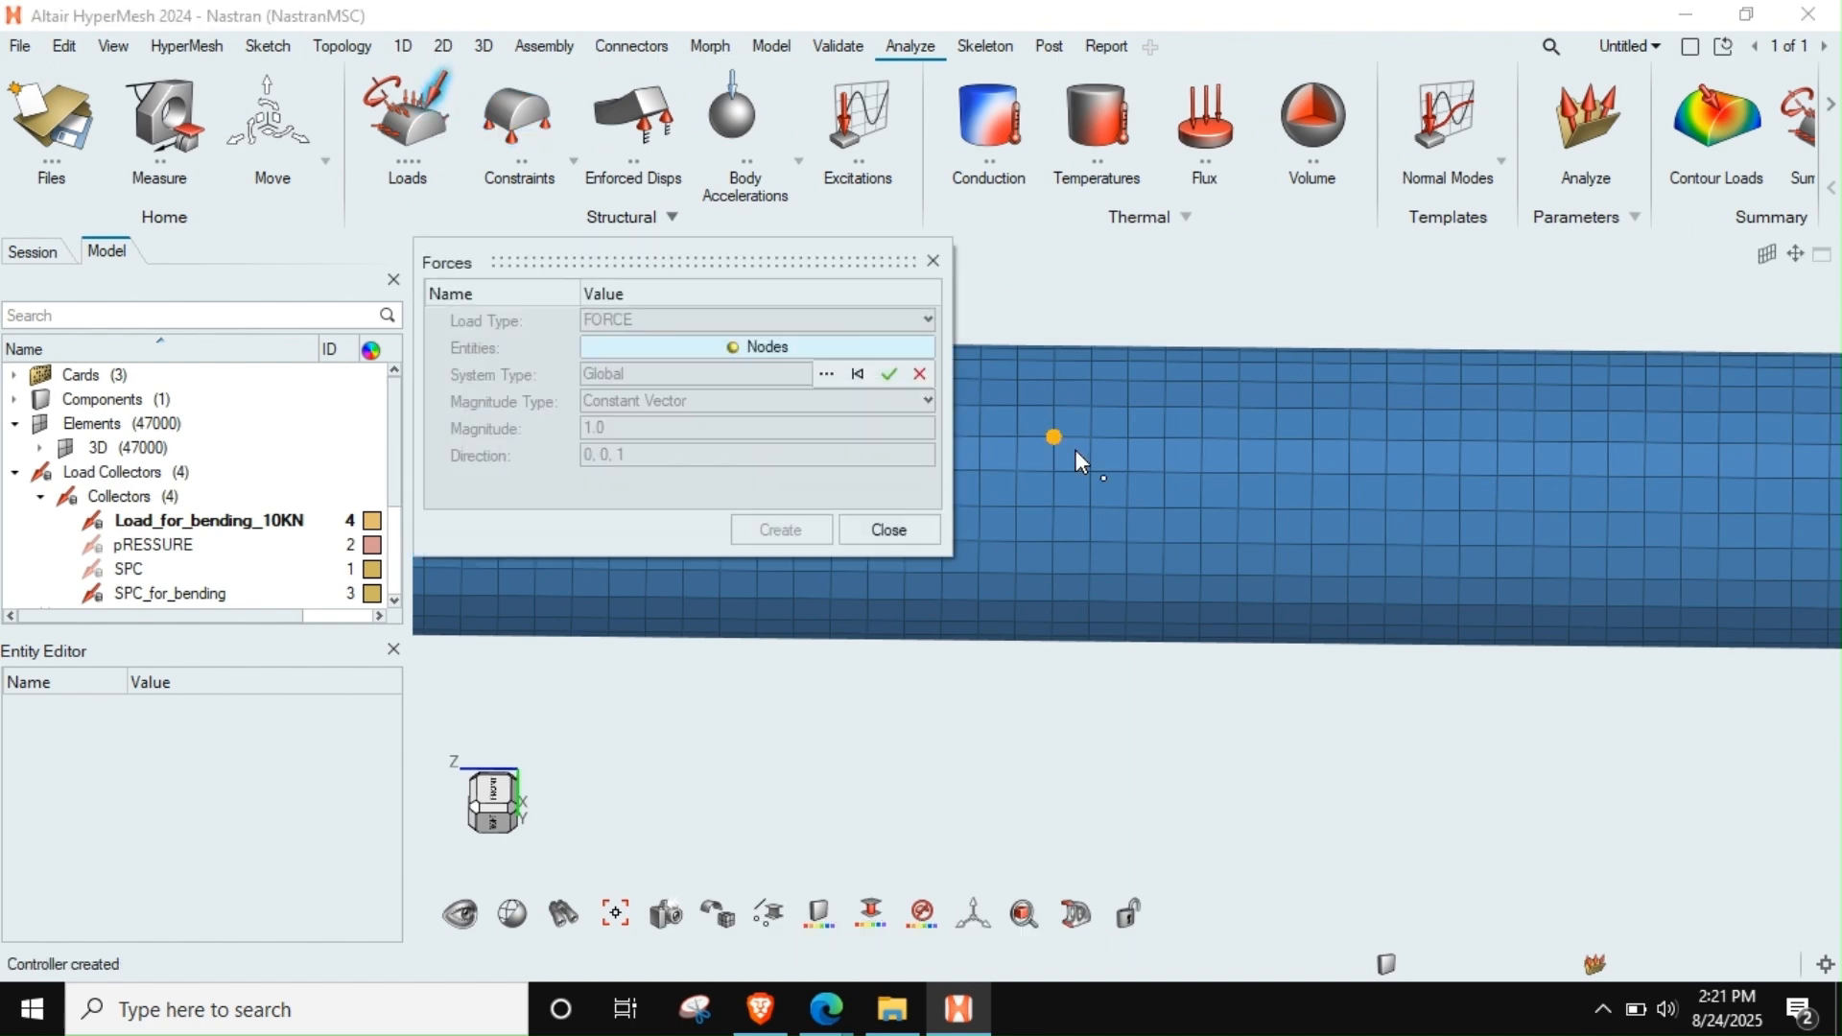
drag(1073, 307, 1042, 734)
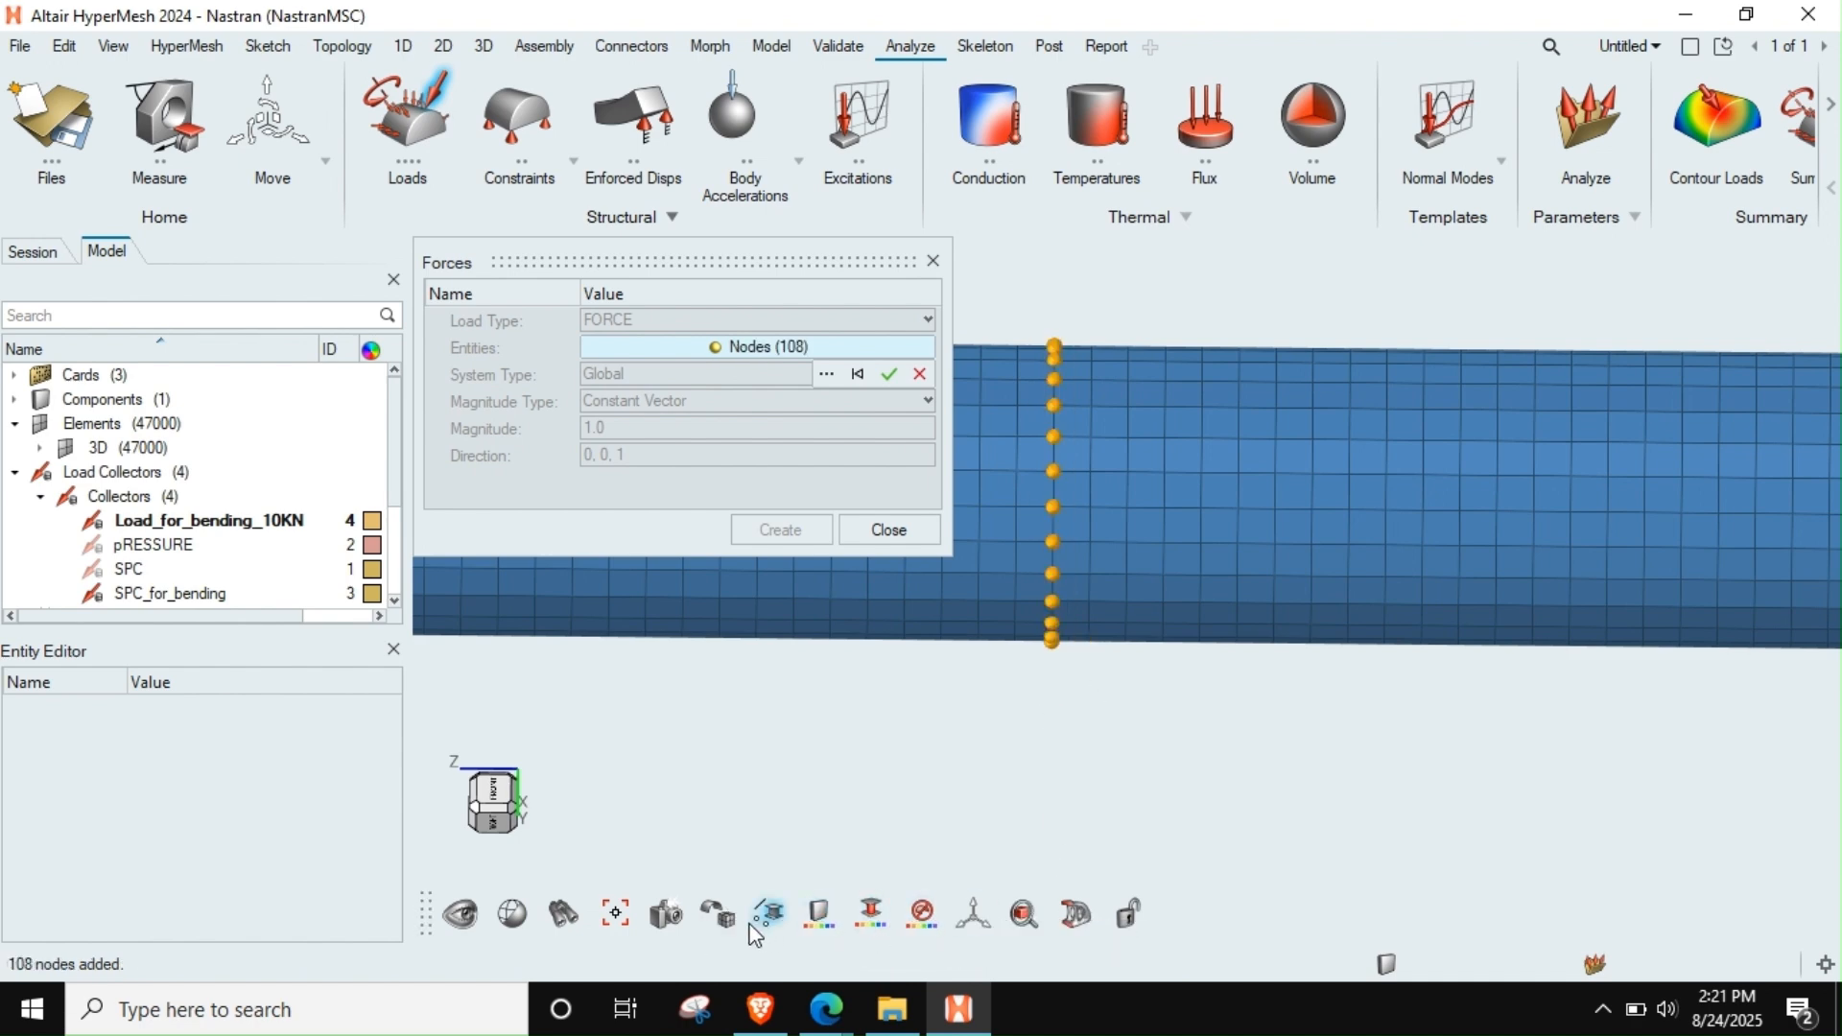
mouse_move(739, 923)
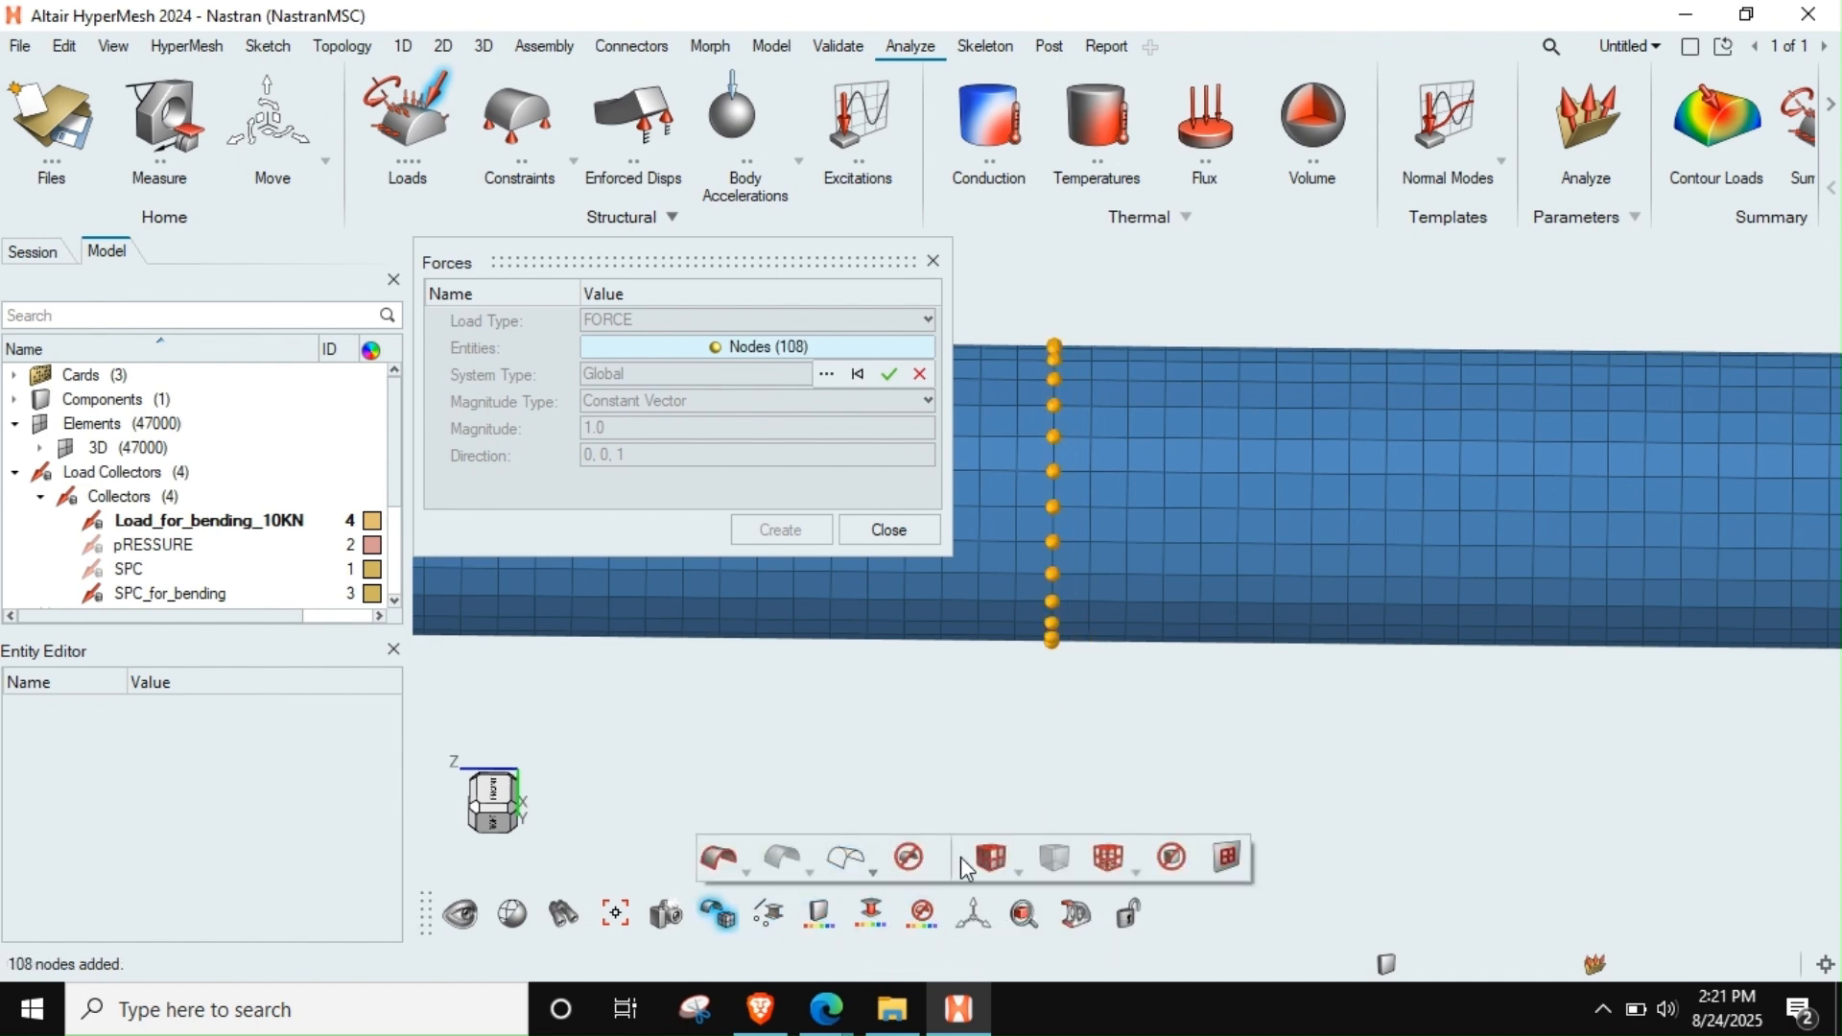
click(1112, 866)
ctrl+drag(1077, 554, 1055, 450)
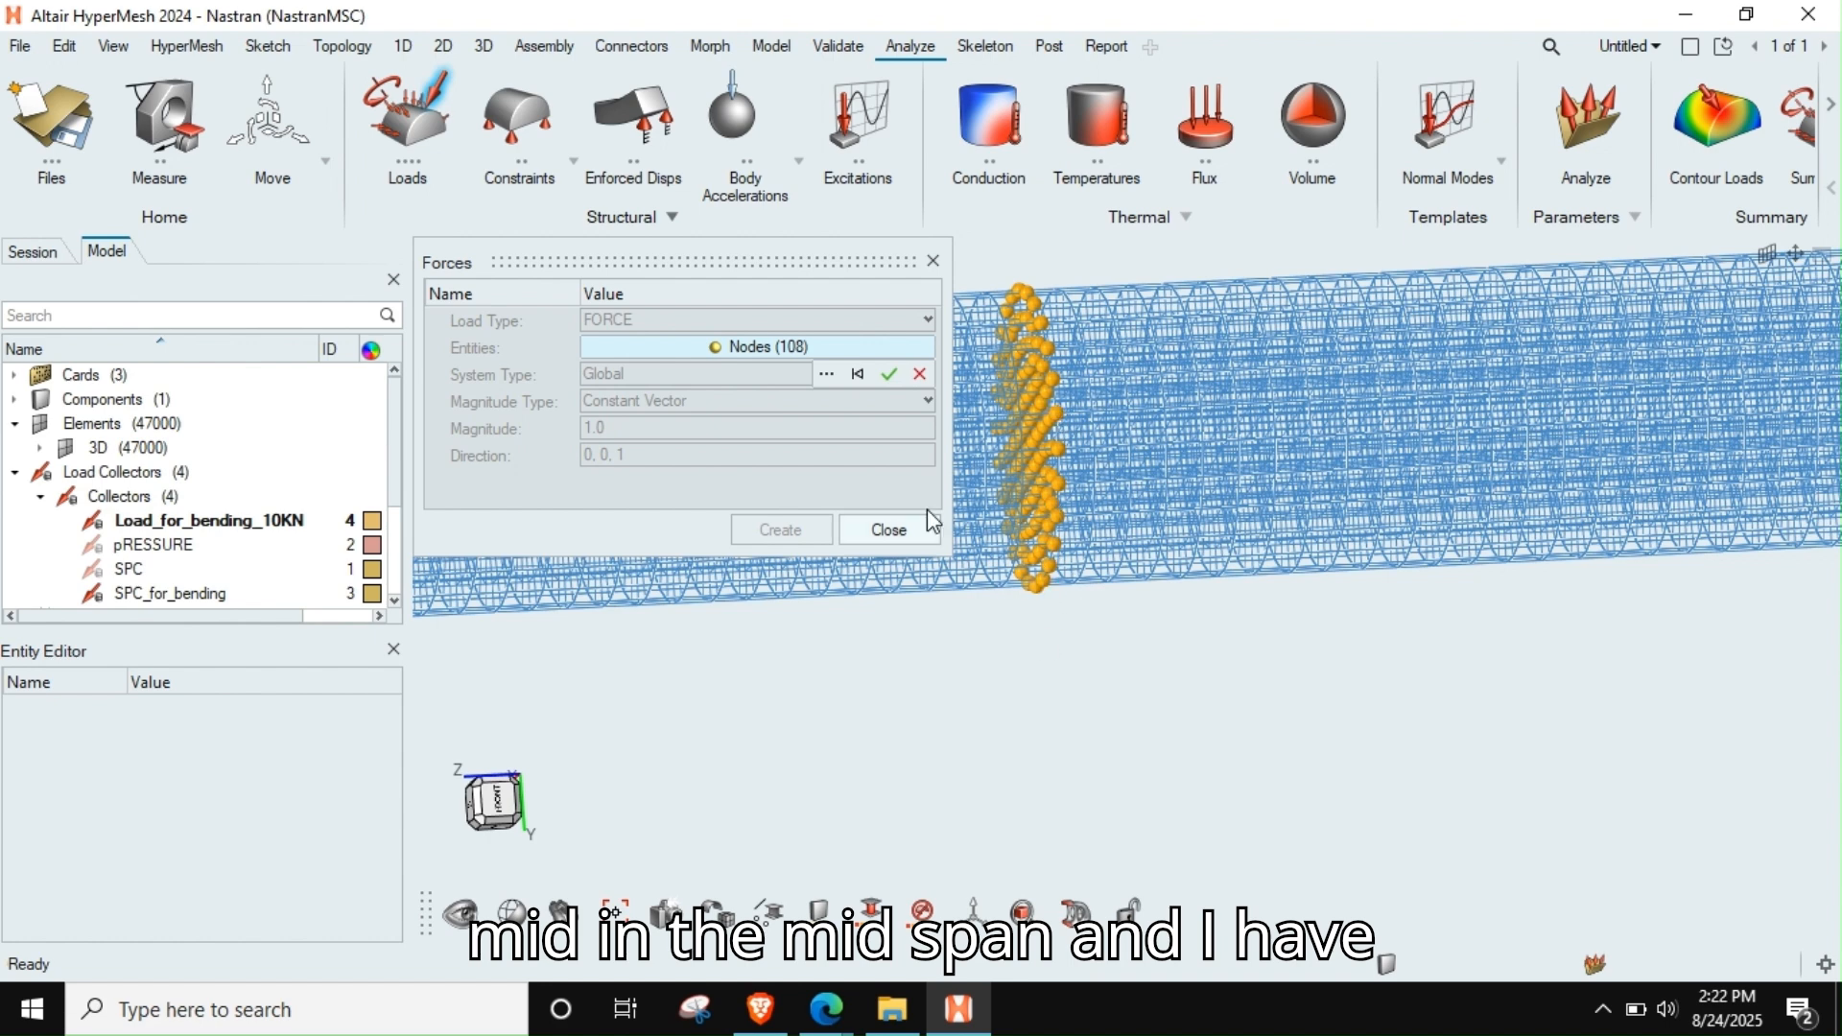
click(890, 373)
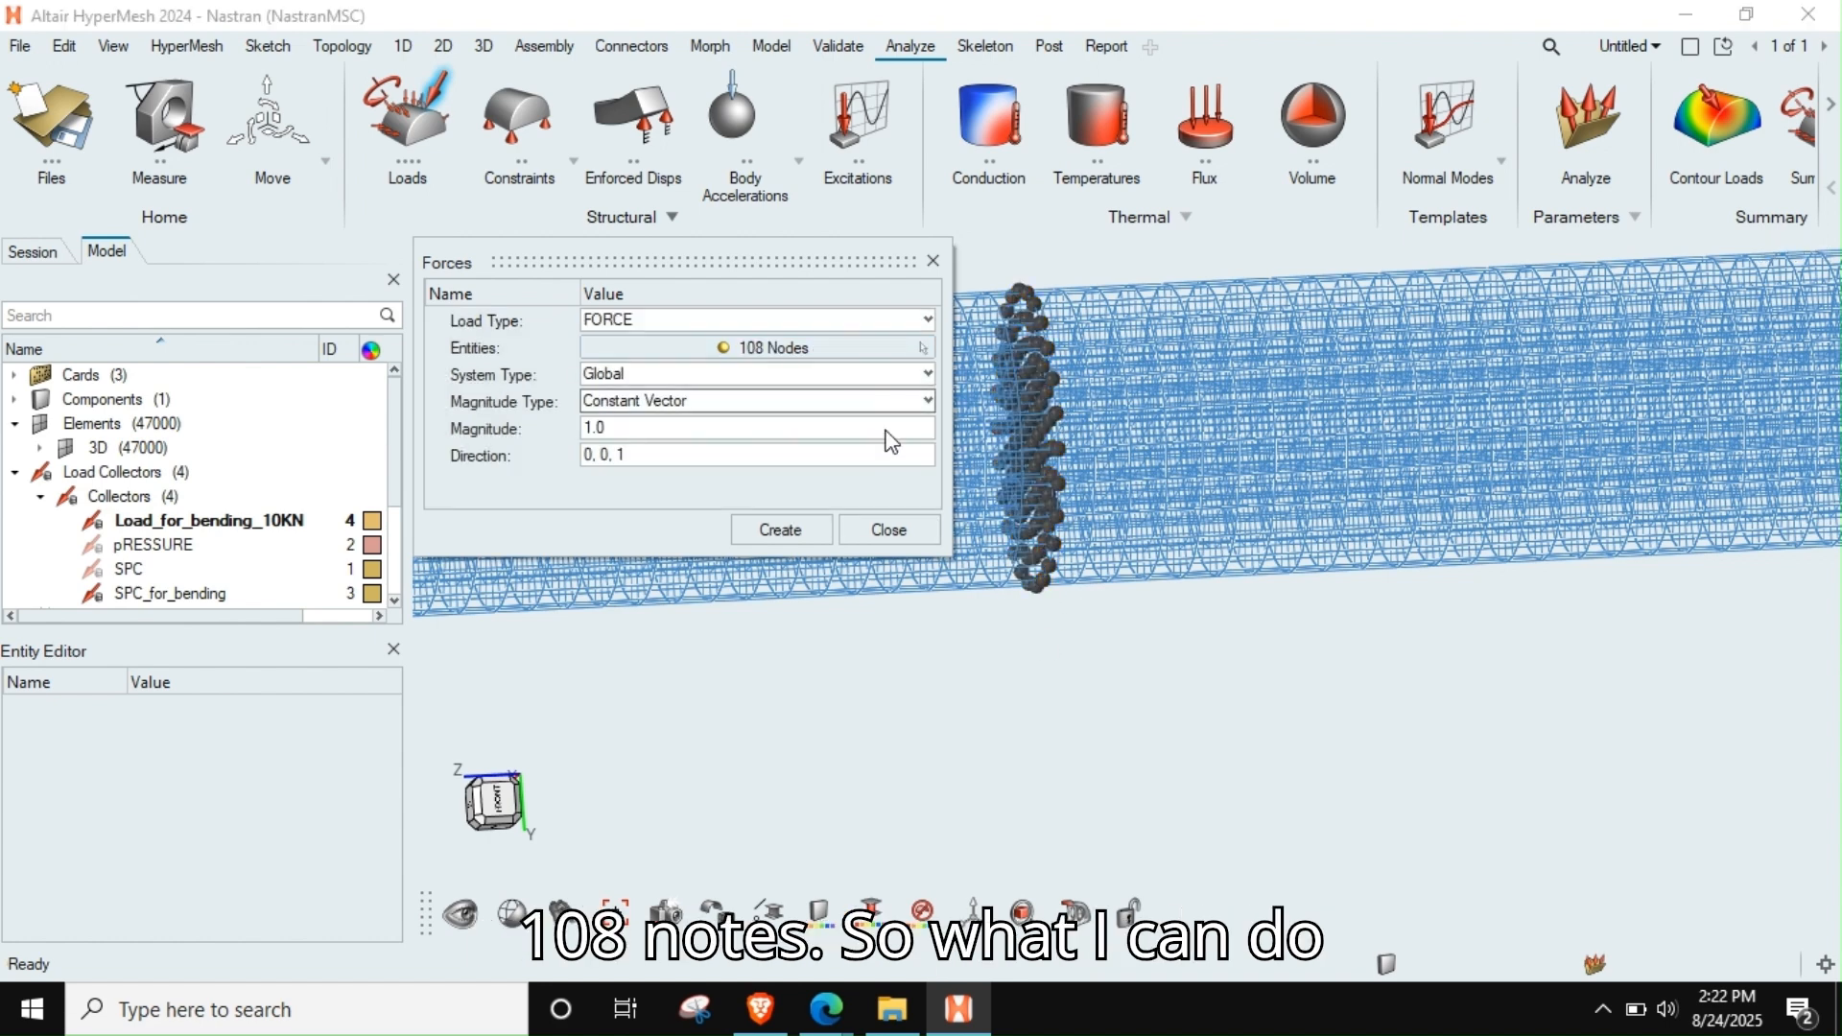
Create constant-component forces on the selected mid-span nodes with X 0.0, Y 92.593 and Z 0.0, and finish force creation
click(662, 409)
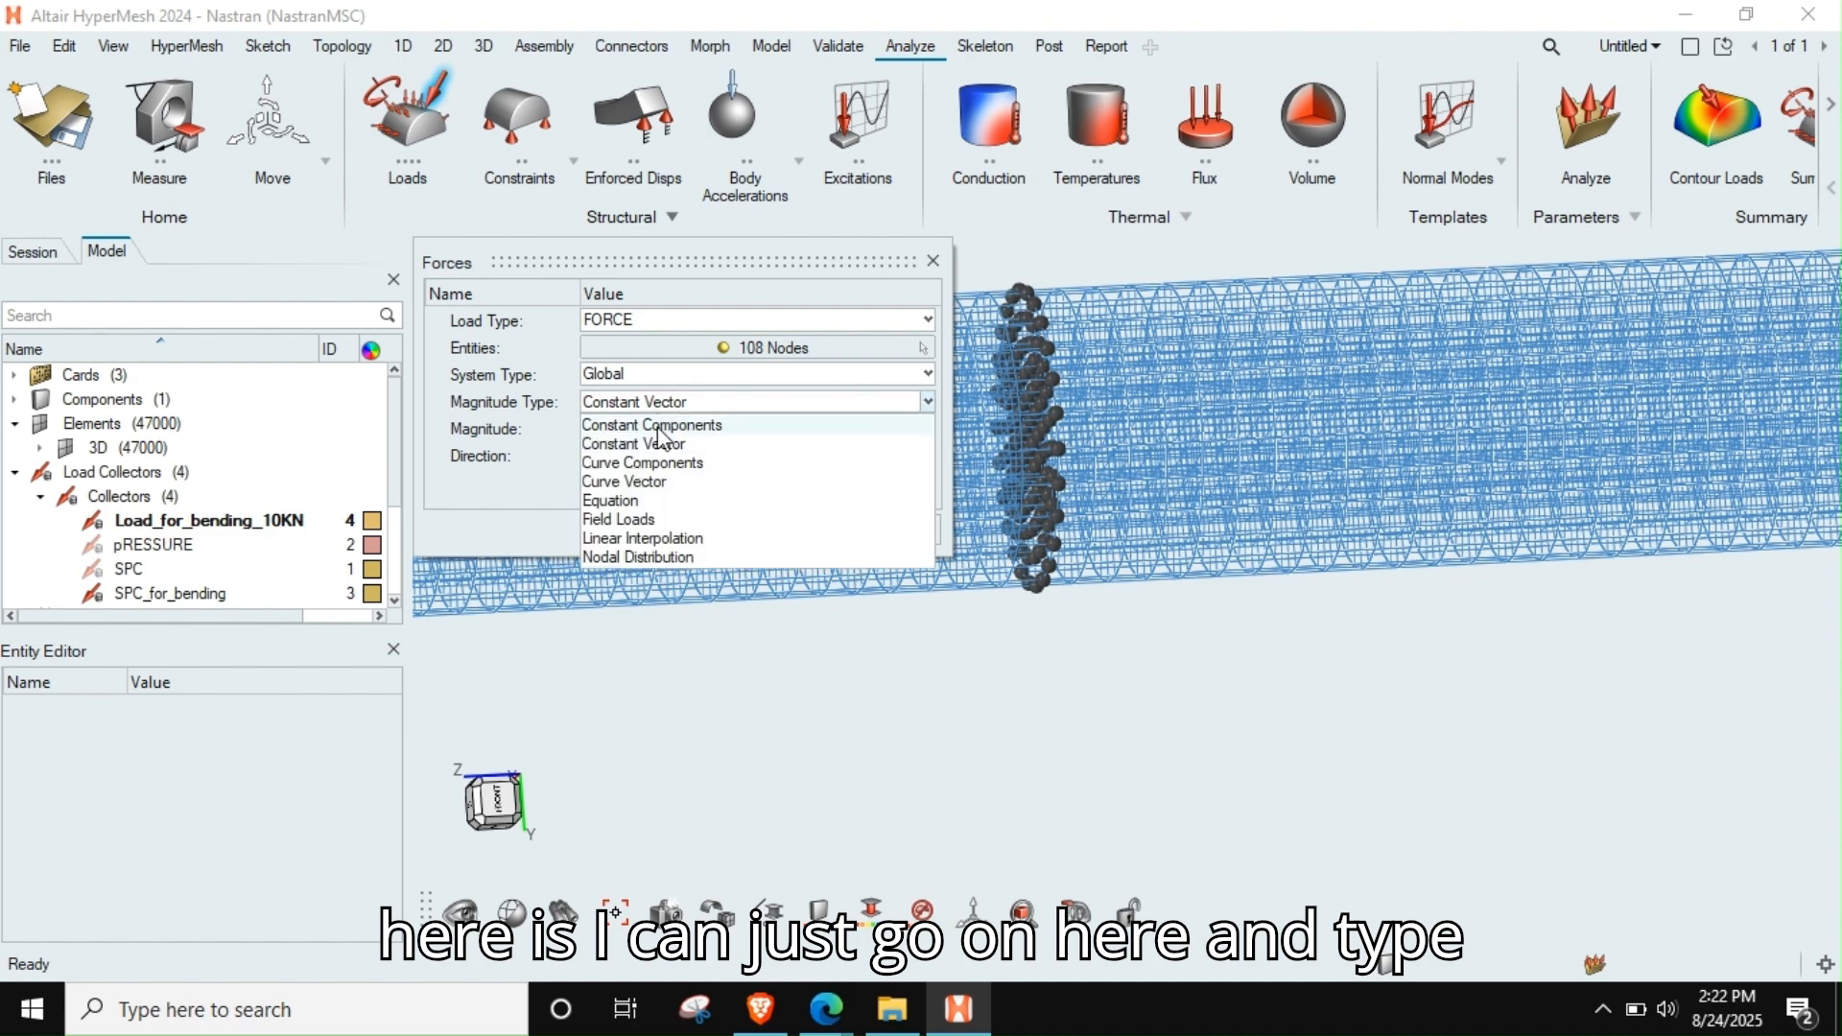
click(653, 425)
scroll(1171, 508, down, 5)
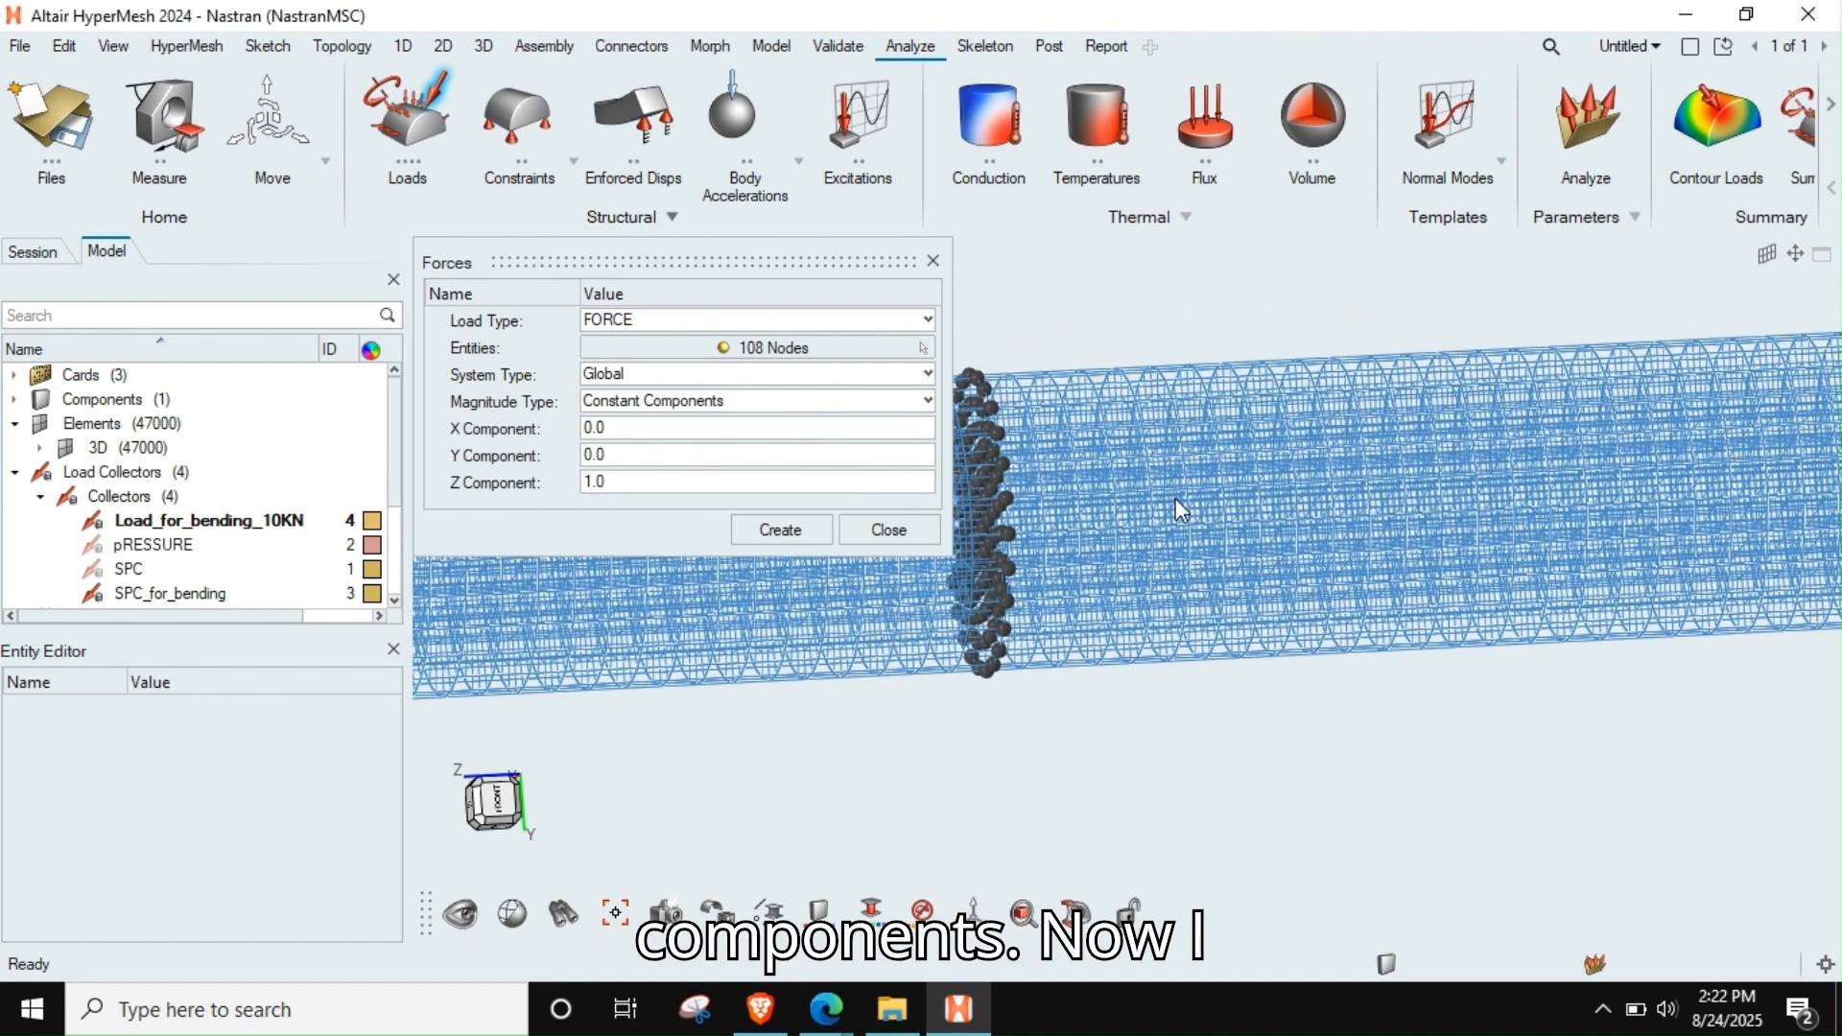
ctrl+drag(1138, 532, 1176, 518)
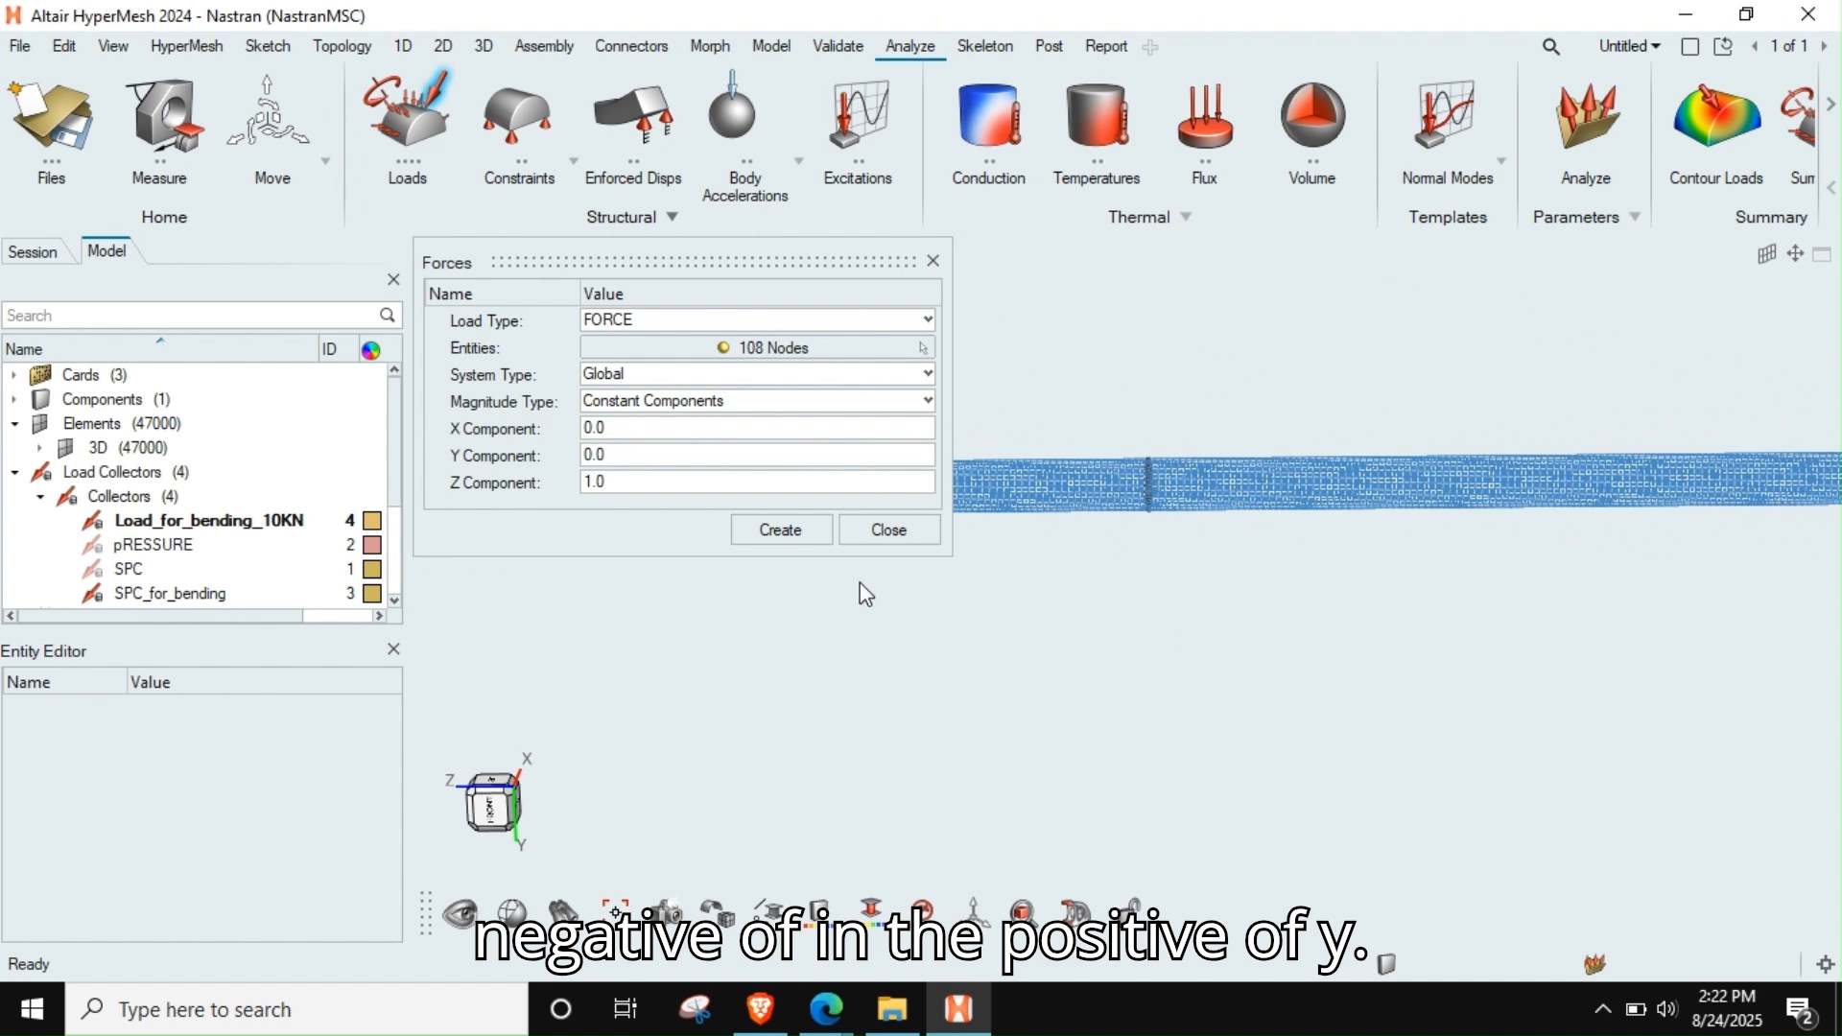
click(677, 481)
text(0)
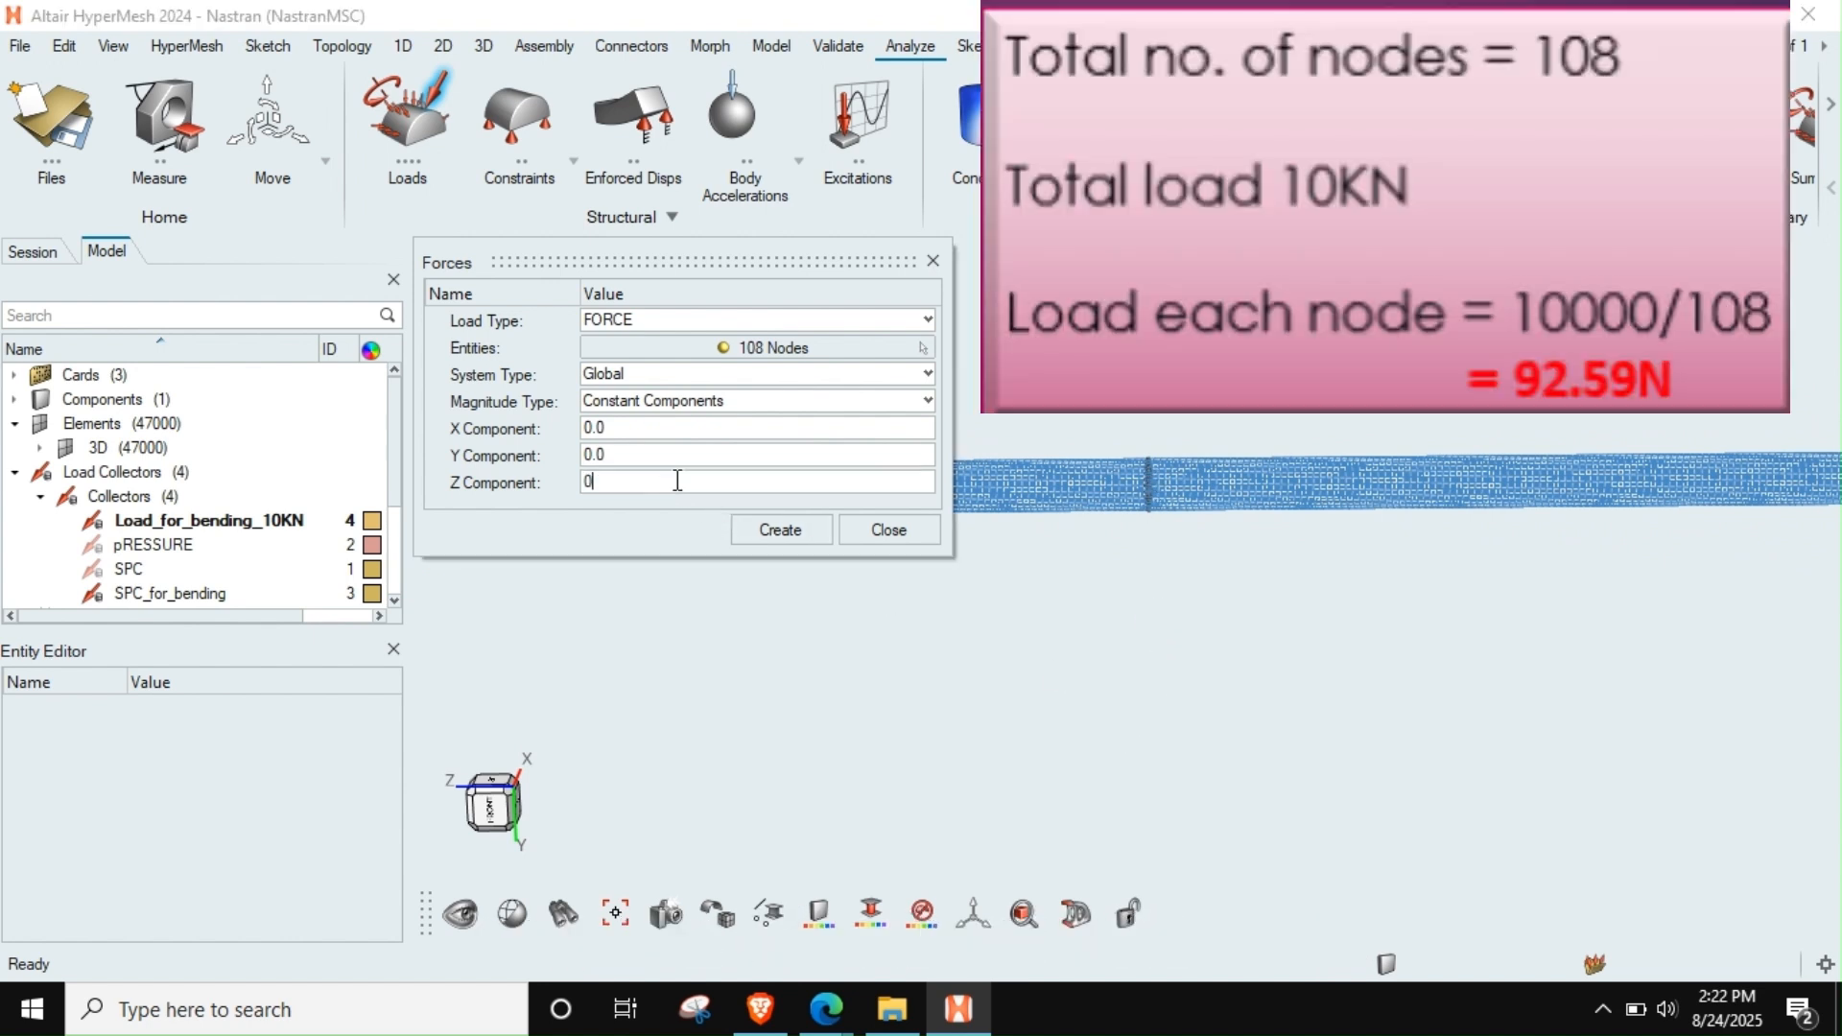
key(Return)
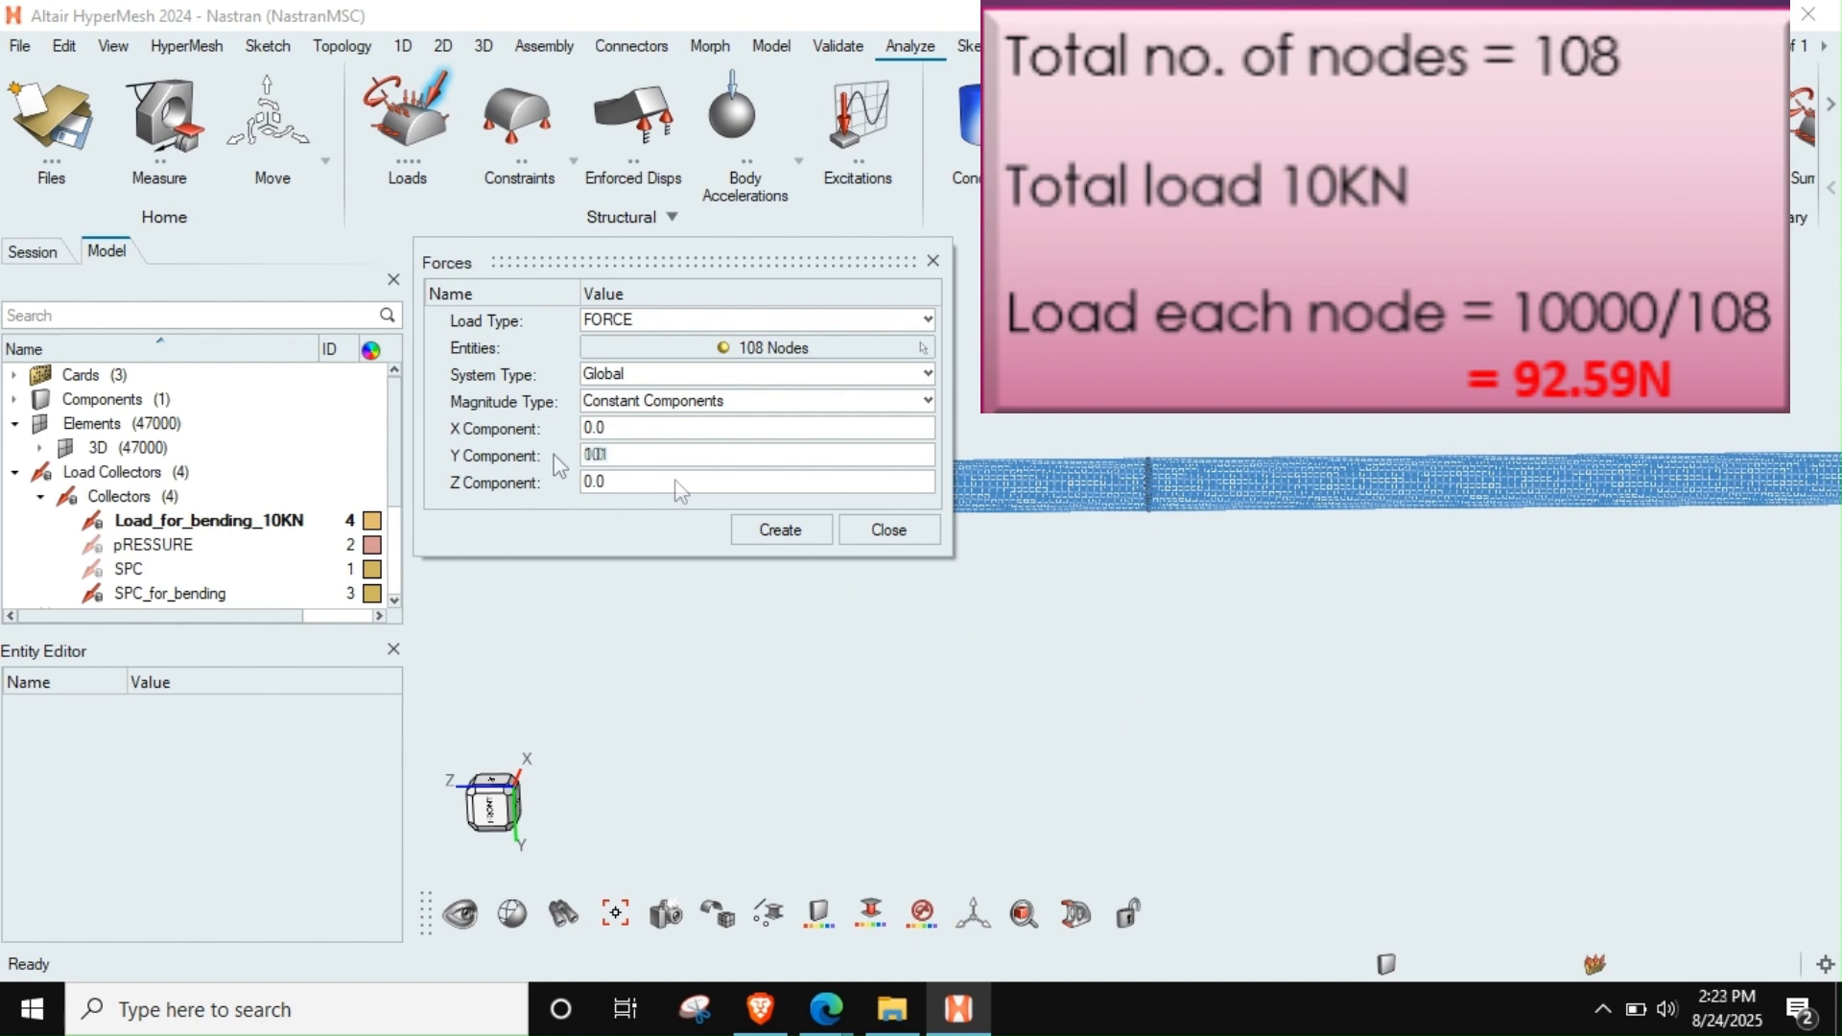
text(92.593)
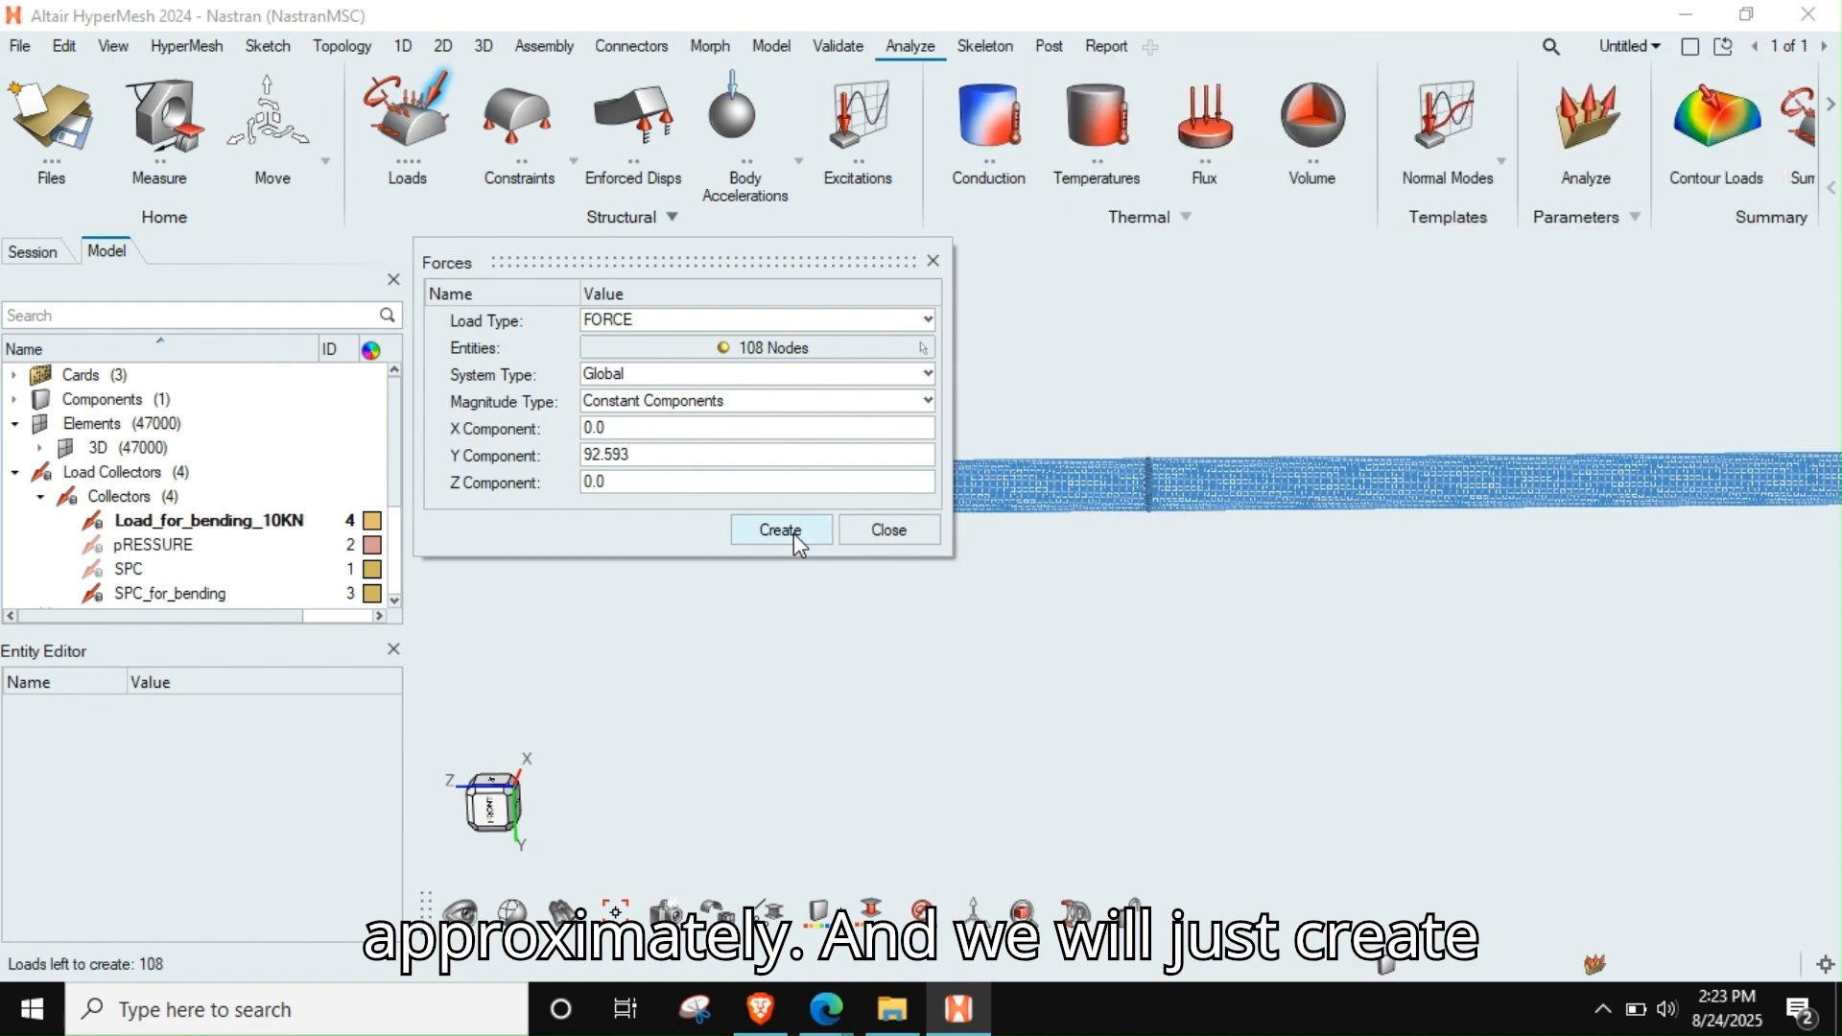
click(793, 534)
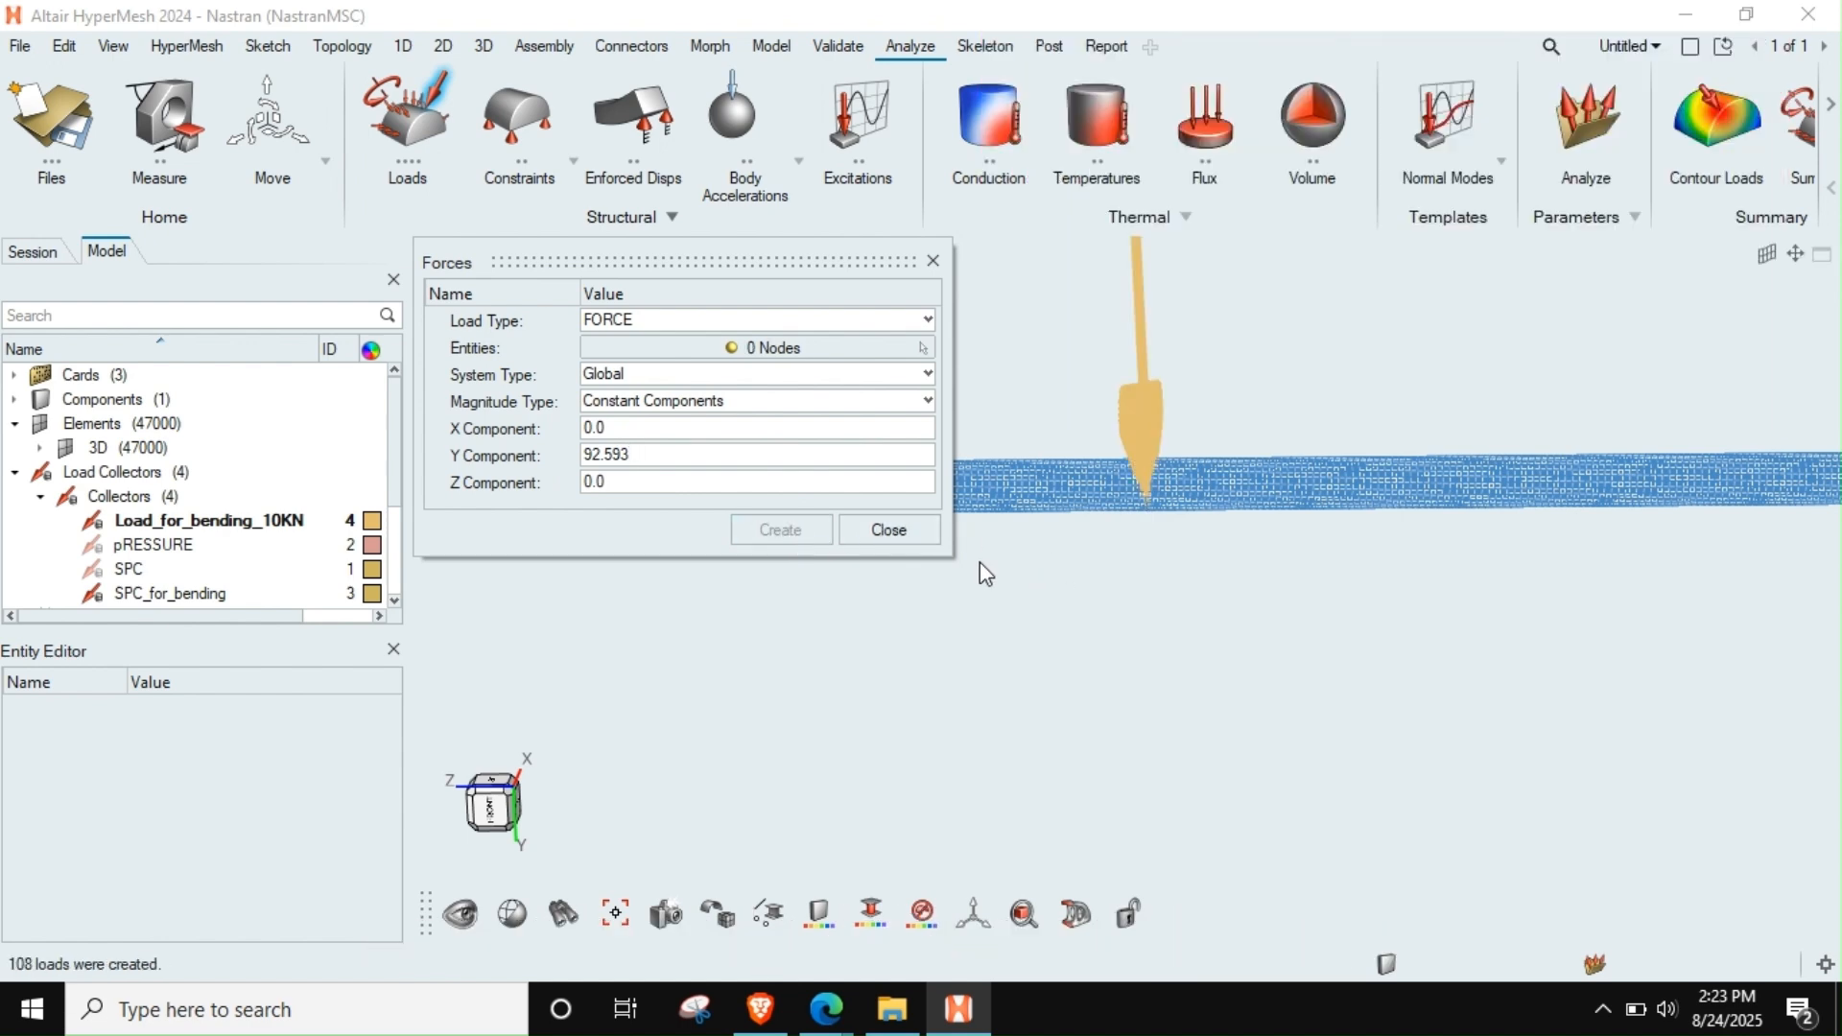
click(888, 531)
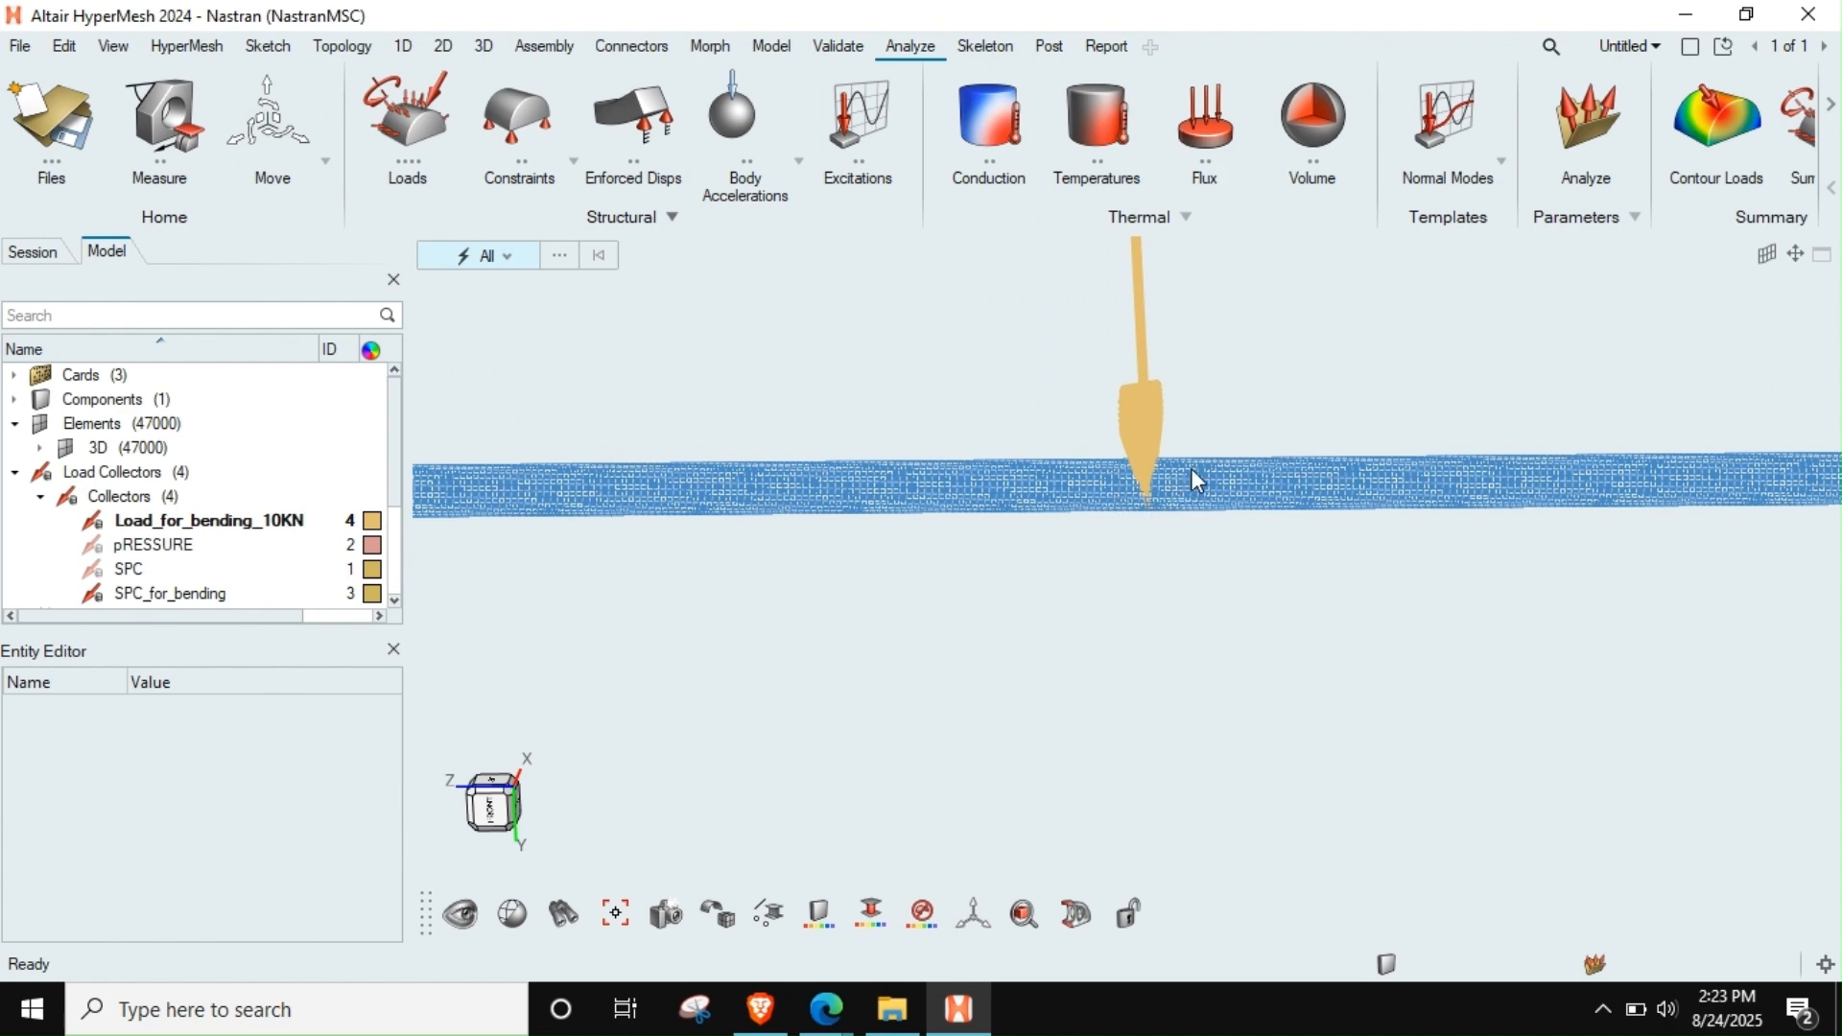
Inspect the direction and labels of the force vectors at the rod's mid-span
ctrl+drag(1194, 469, 849, 427)
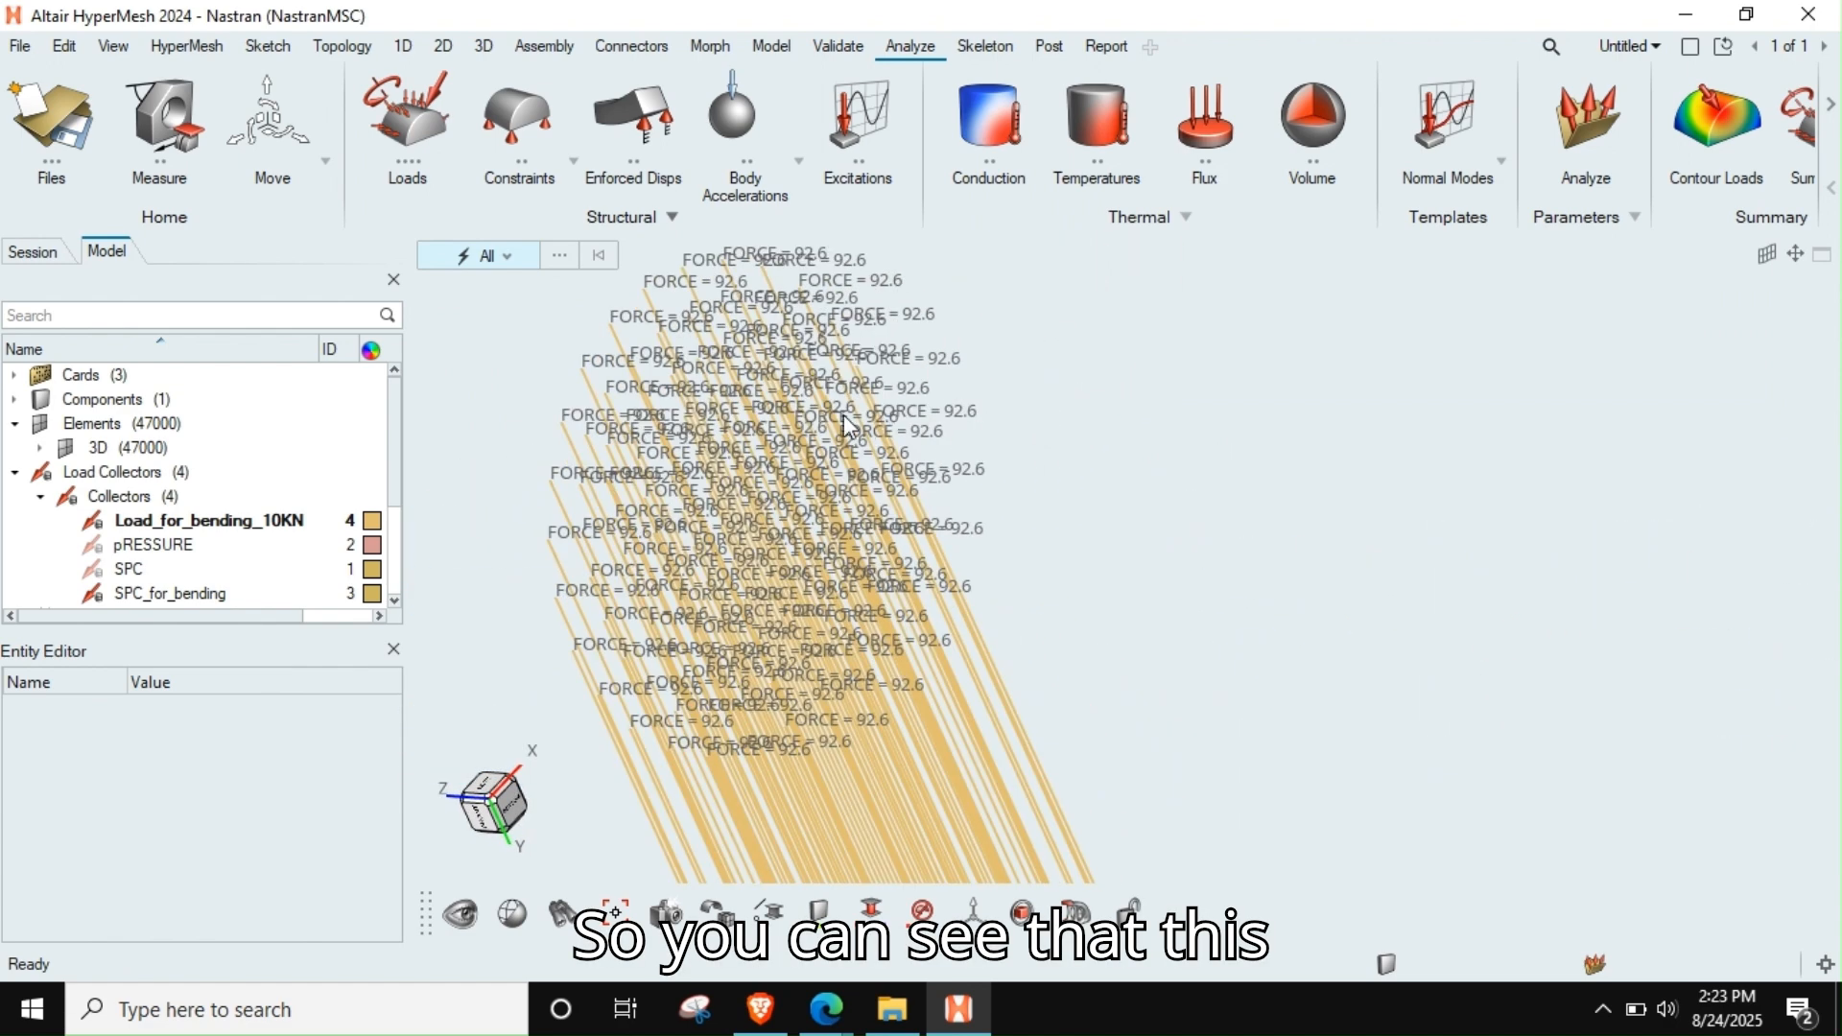
scroll(849, 427, up, 3)
scroll(854, 427, down, 12)
mouse_move(891, 511)
ctrl+mouse_down()
mouse_move(966, 542)
mouse_move(950, 552)
ctrl+mouse_up()
Hide the SPC_for_bending and Load_for_bending_10KN collectors and show both again
click(93, 595)
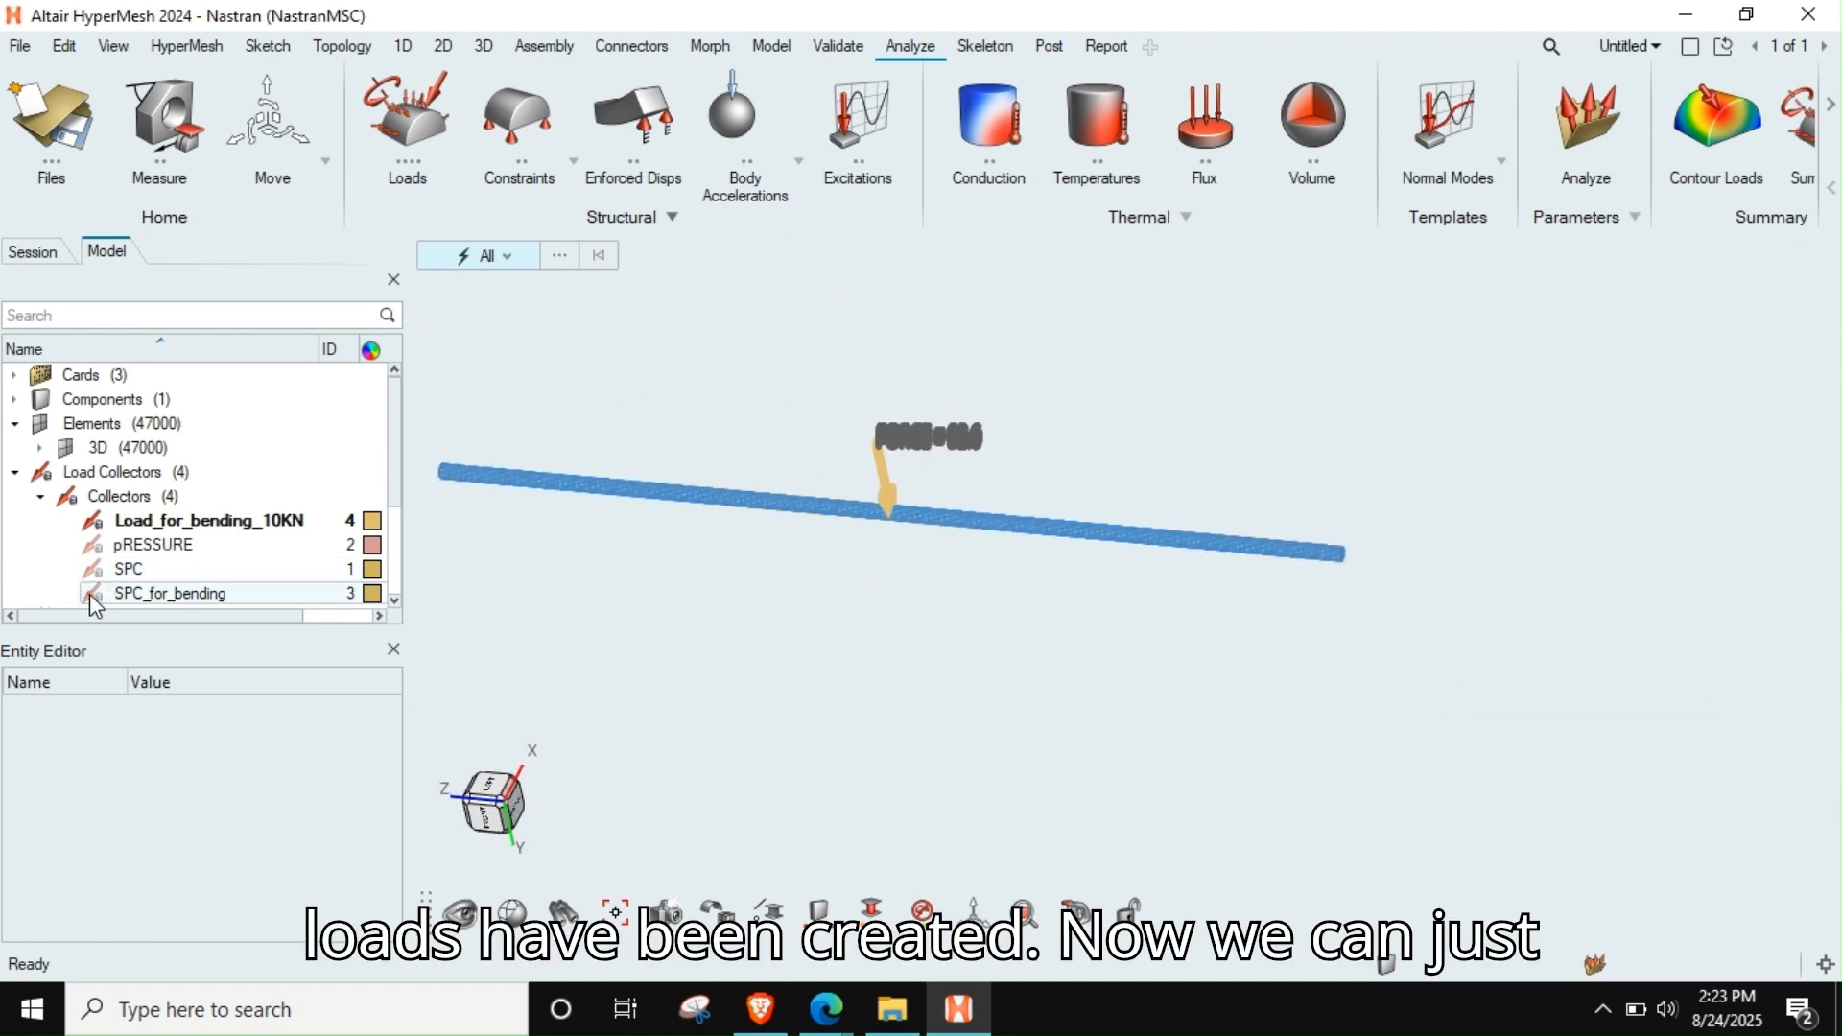
click(94, 521)
click(13, 473)
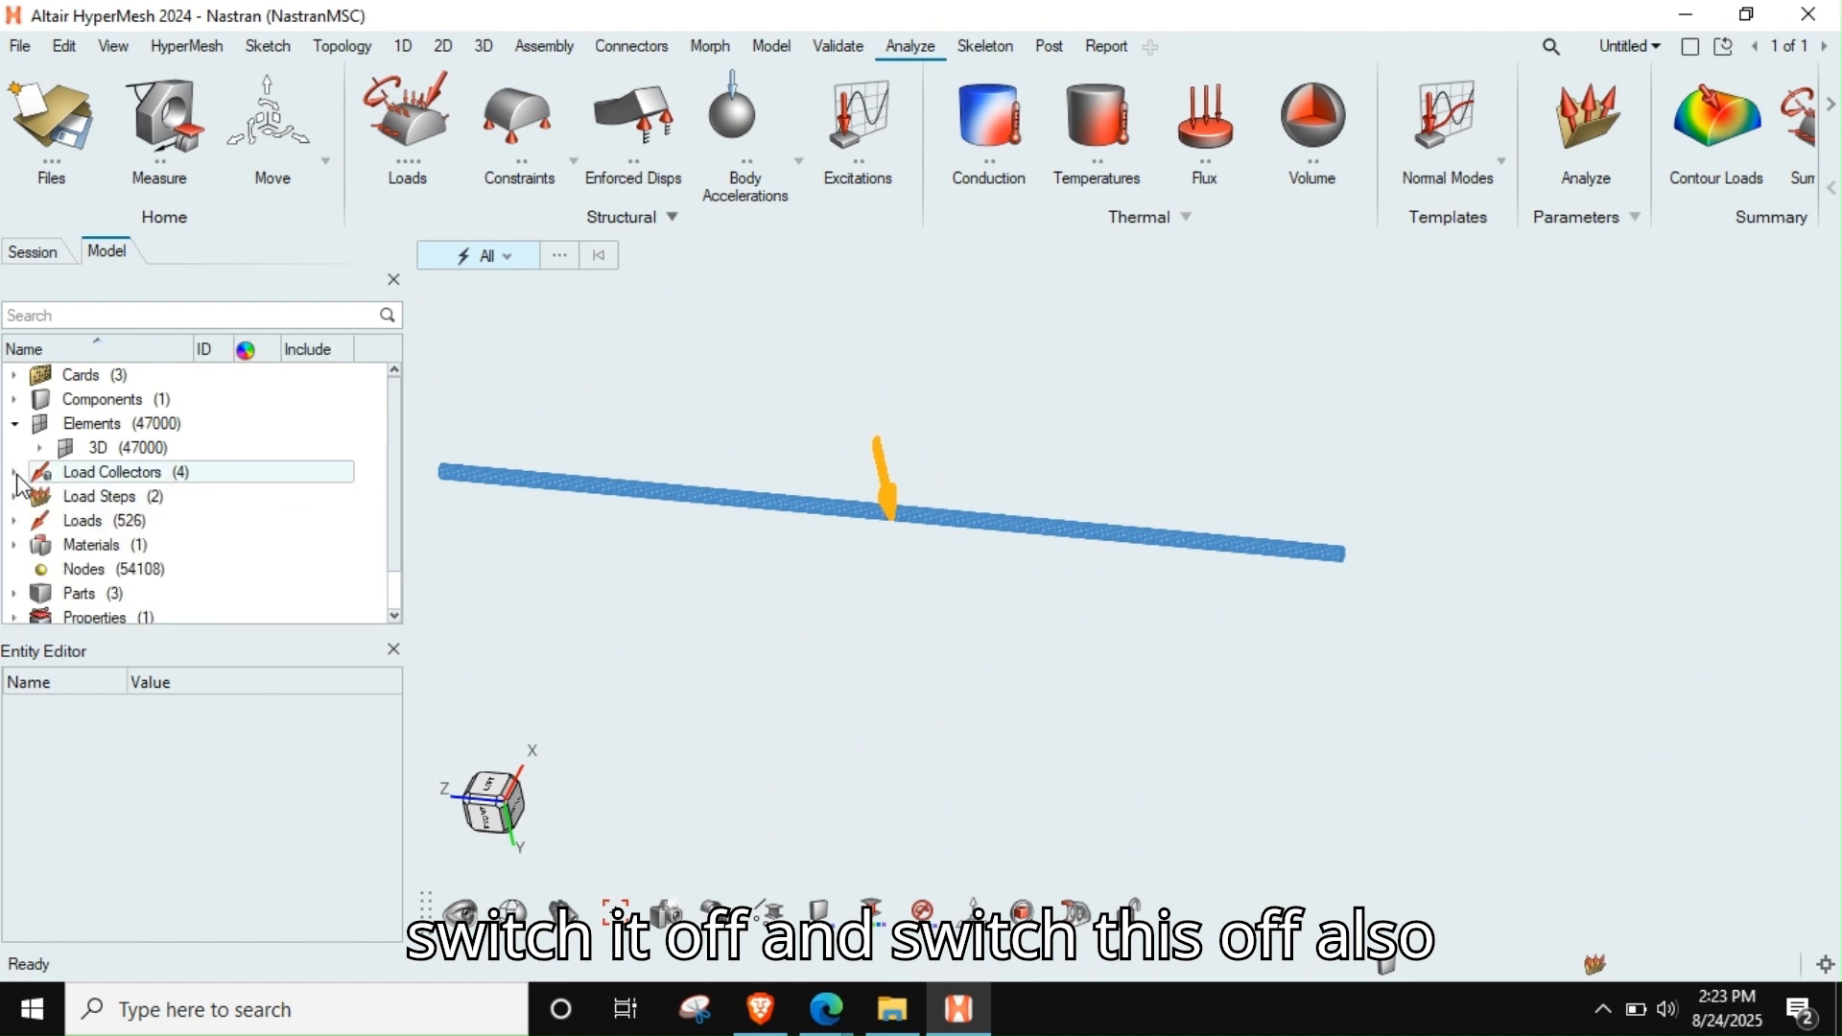
click(13, 473)
click(93, 521)
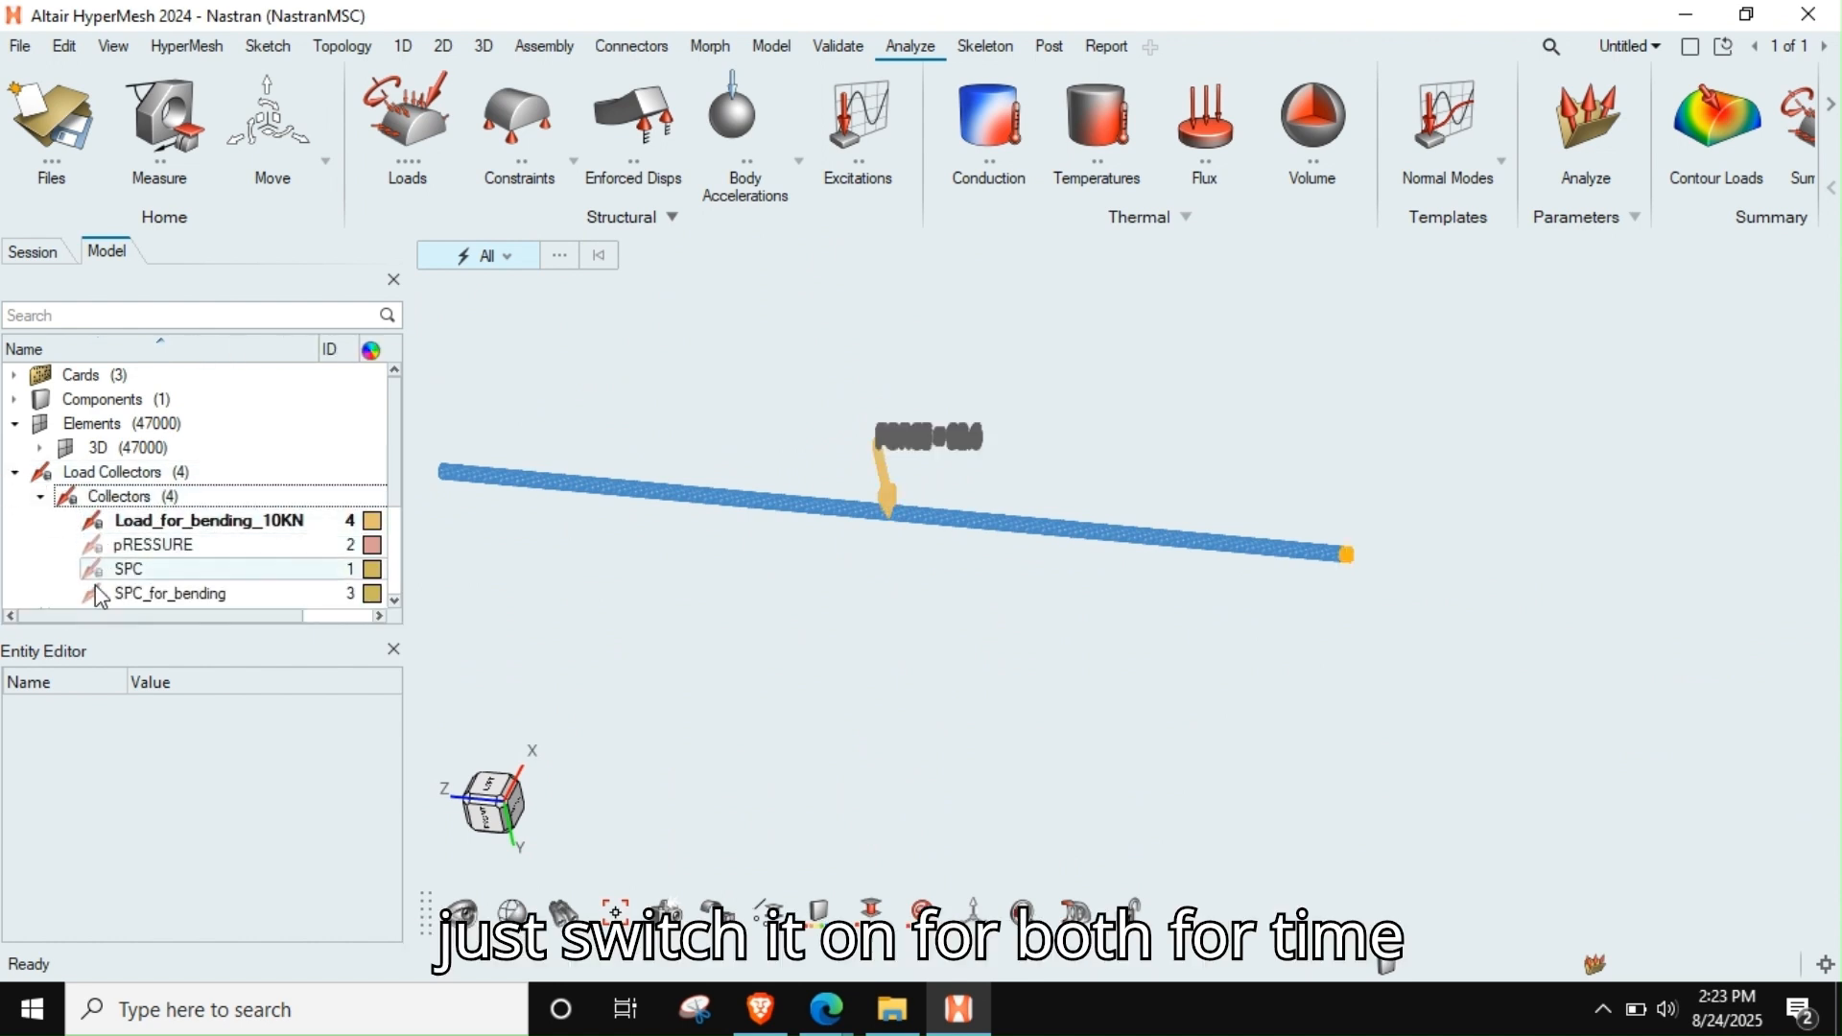
click(93, 595)
Assign the SPC_for_bending collector as the SPC of the Bending load step
click(13, 474)
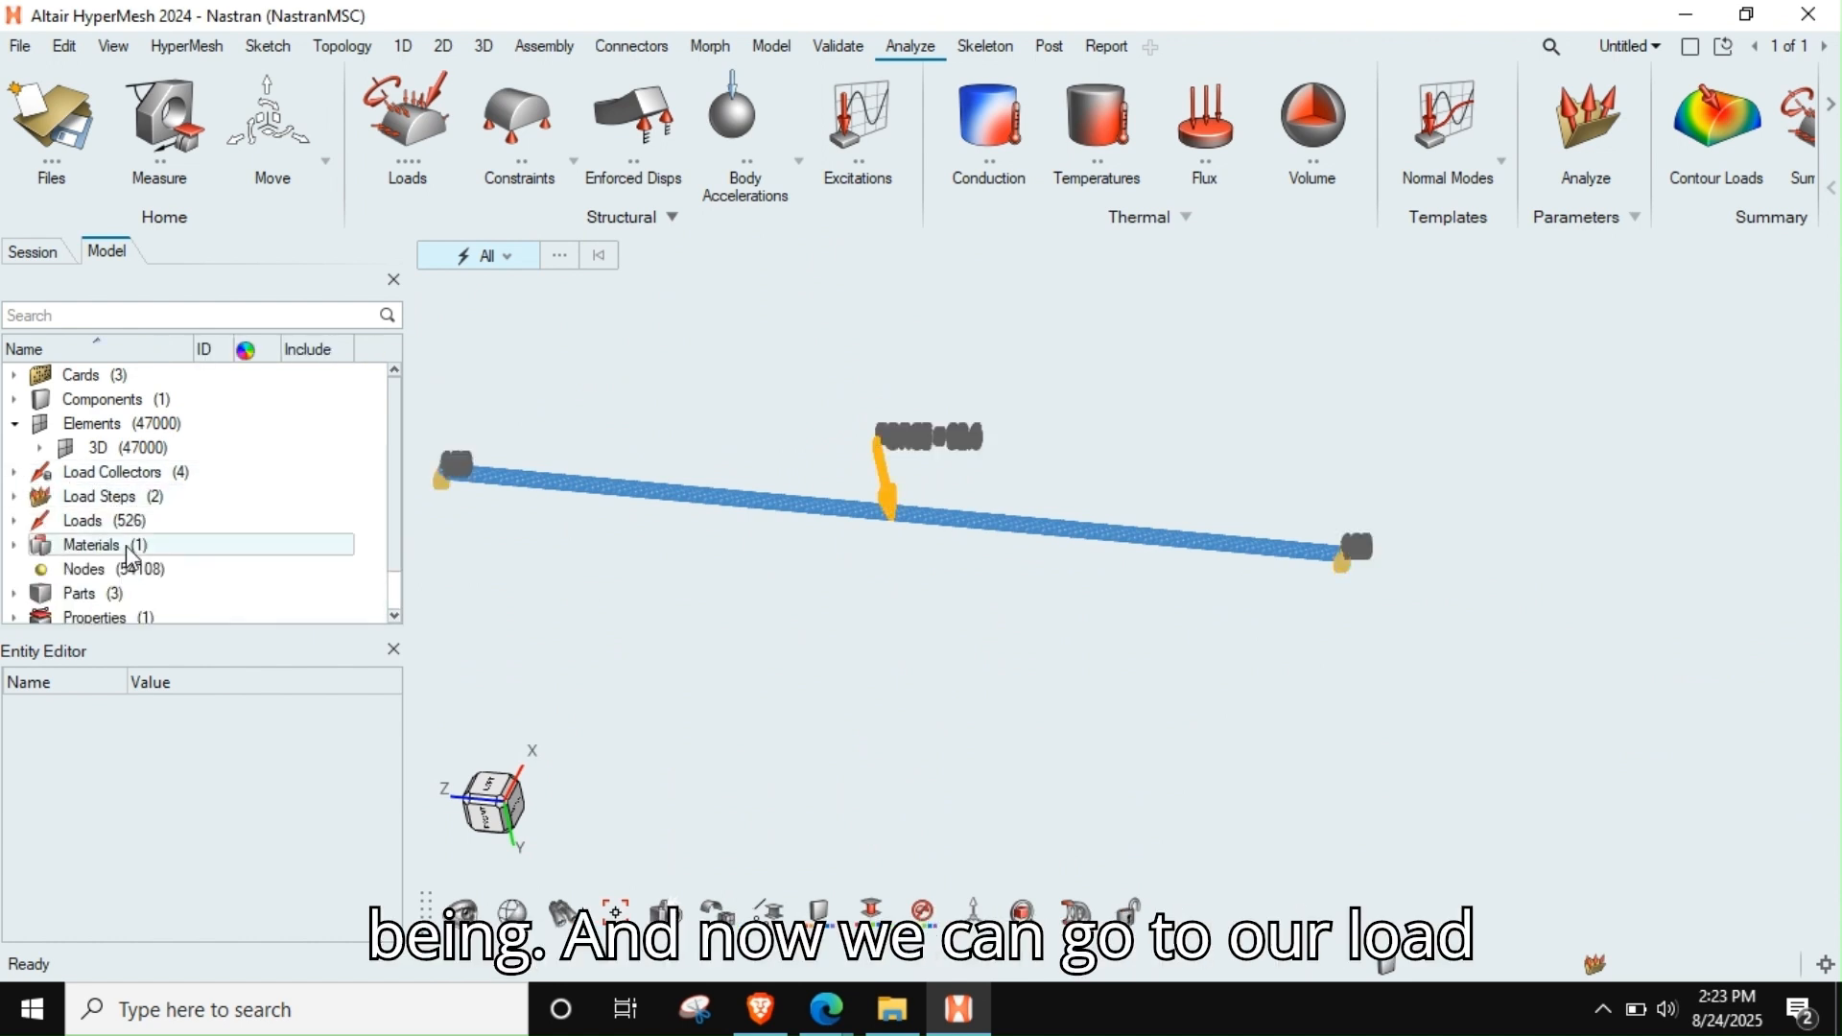
click(13, 497)
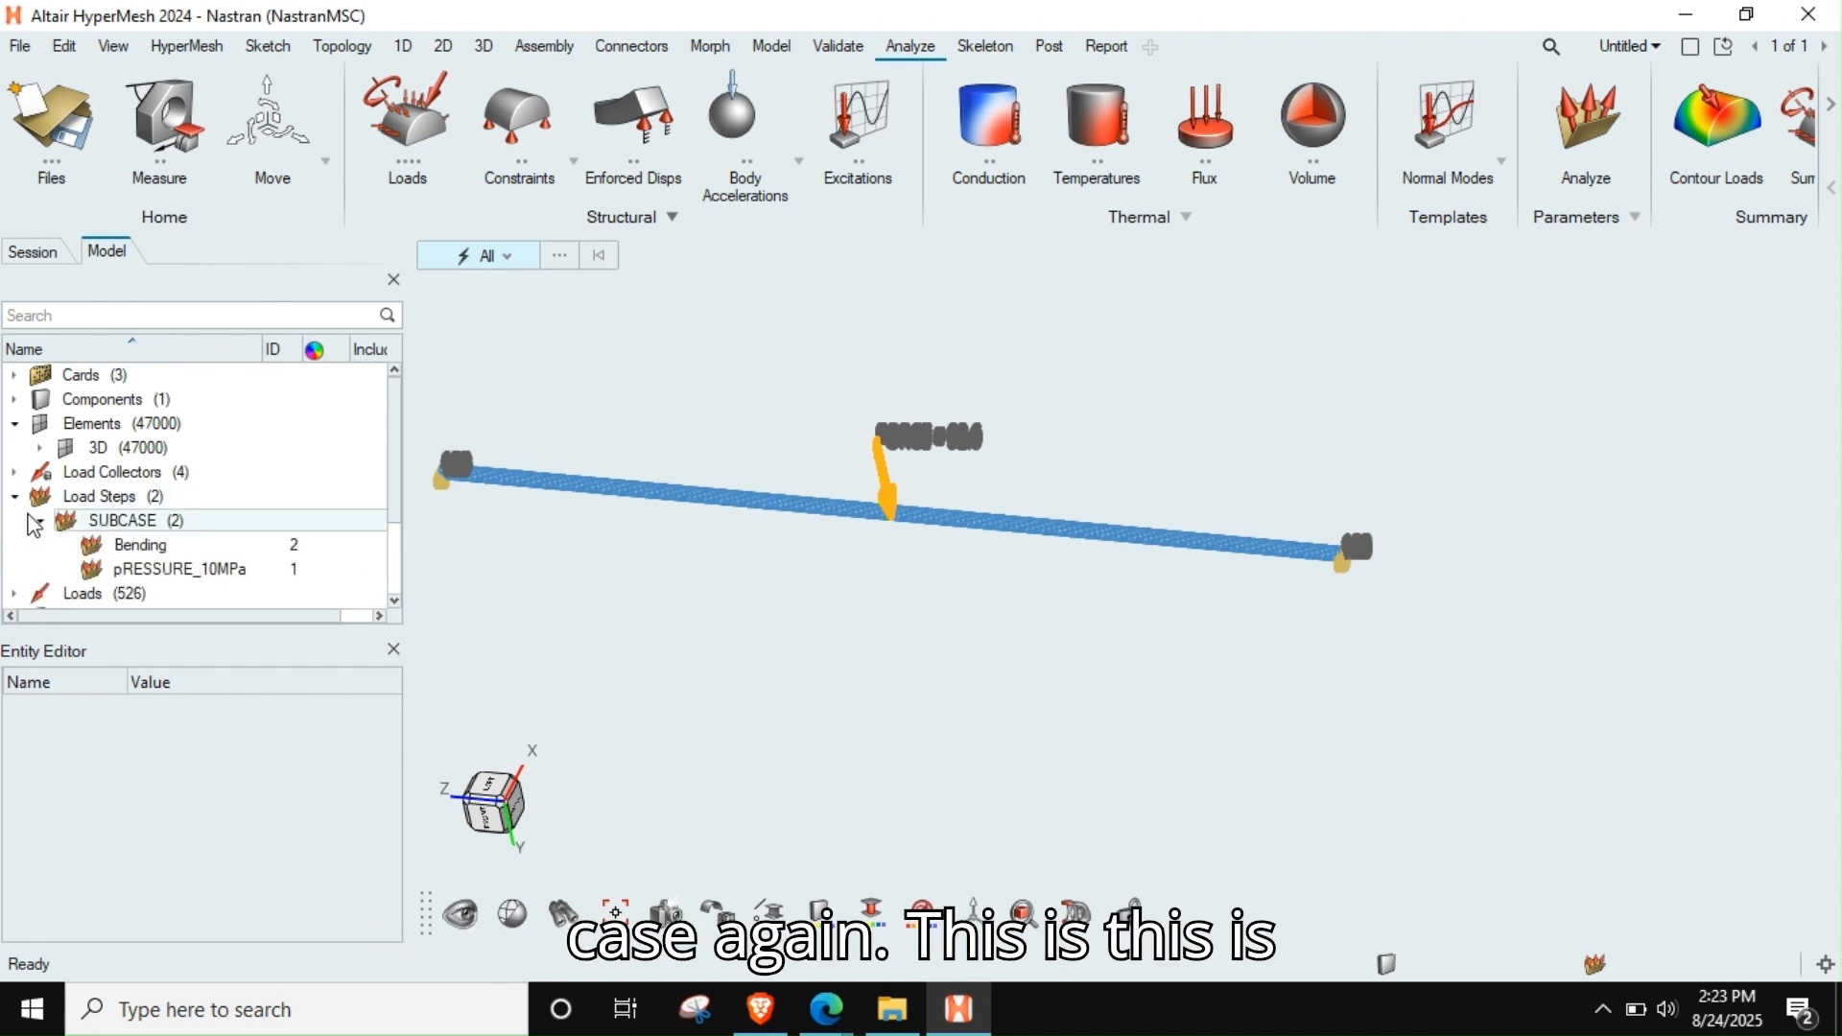
click(144, 569)
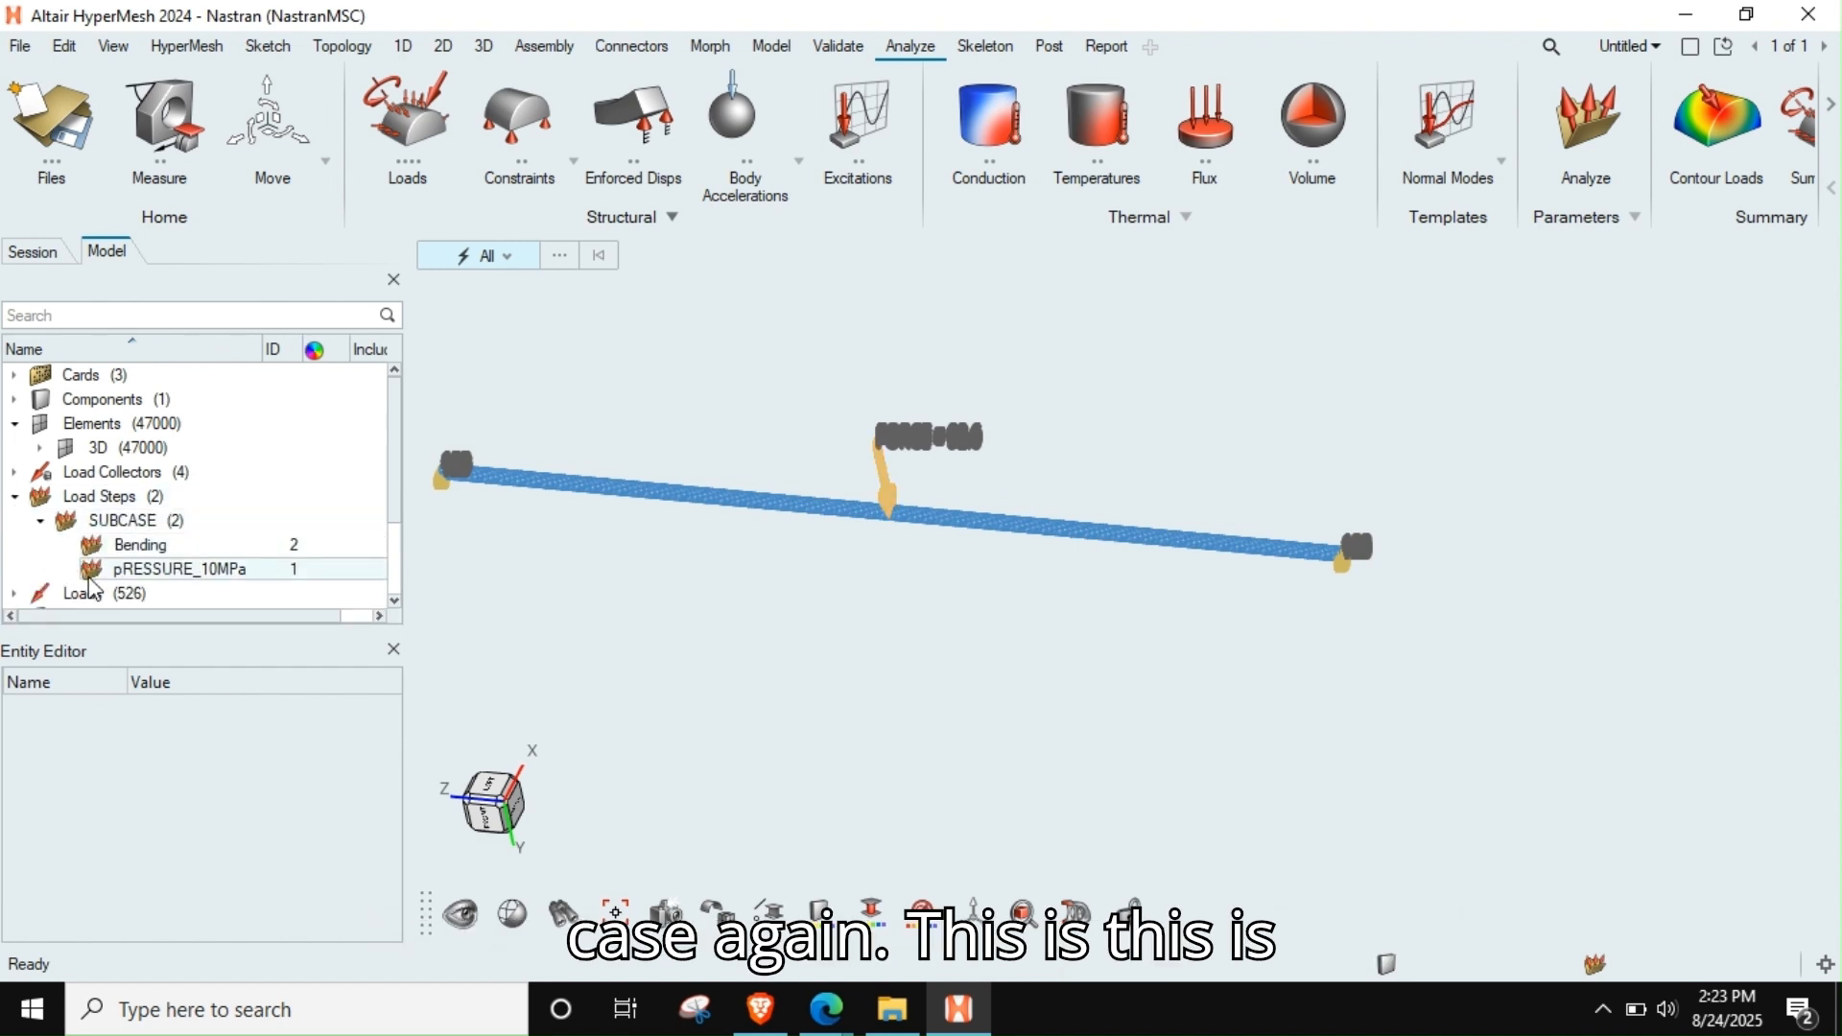
click(157, 553)
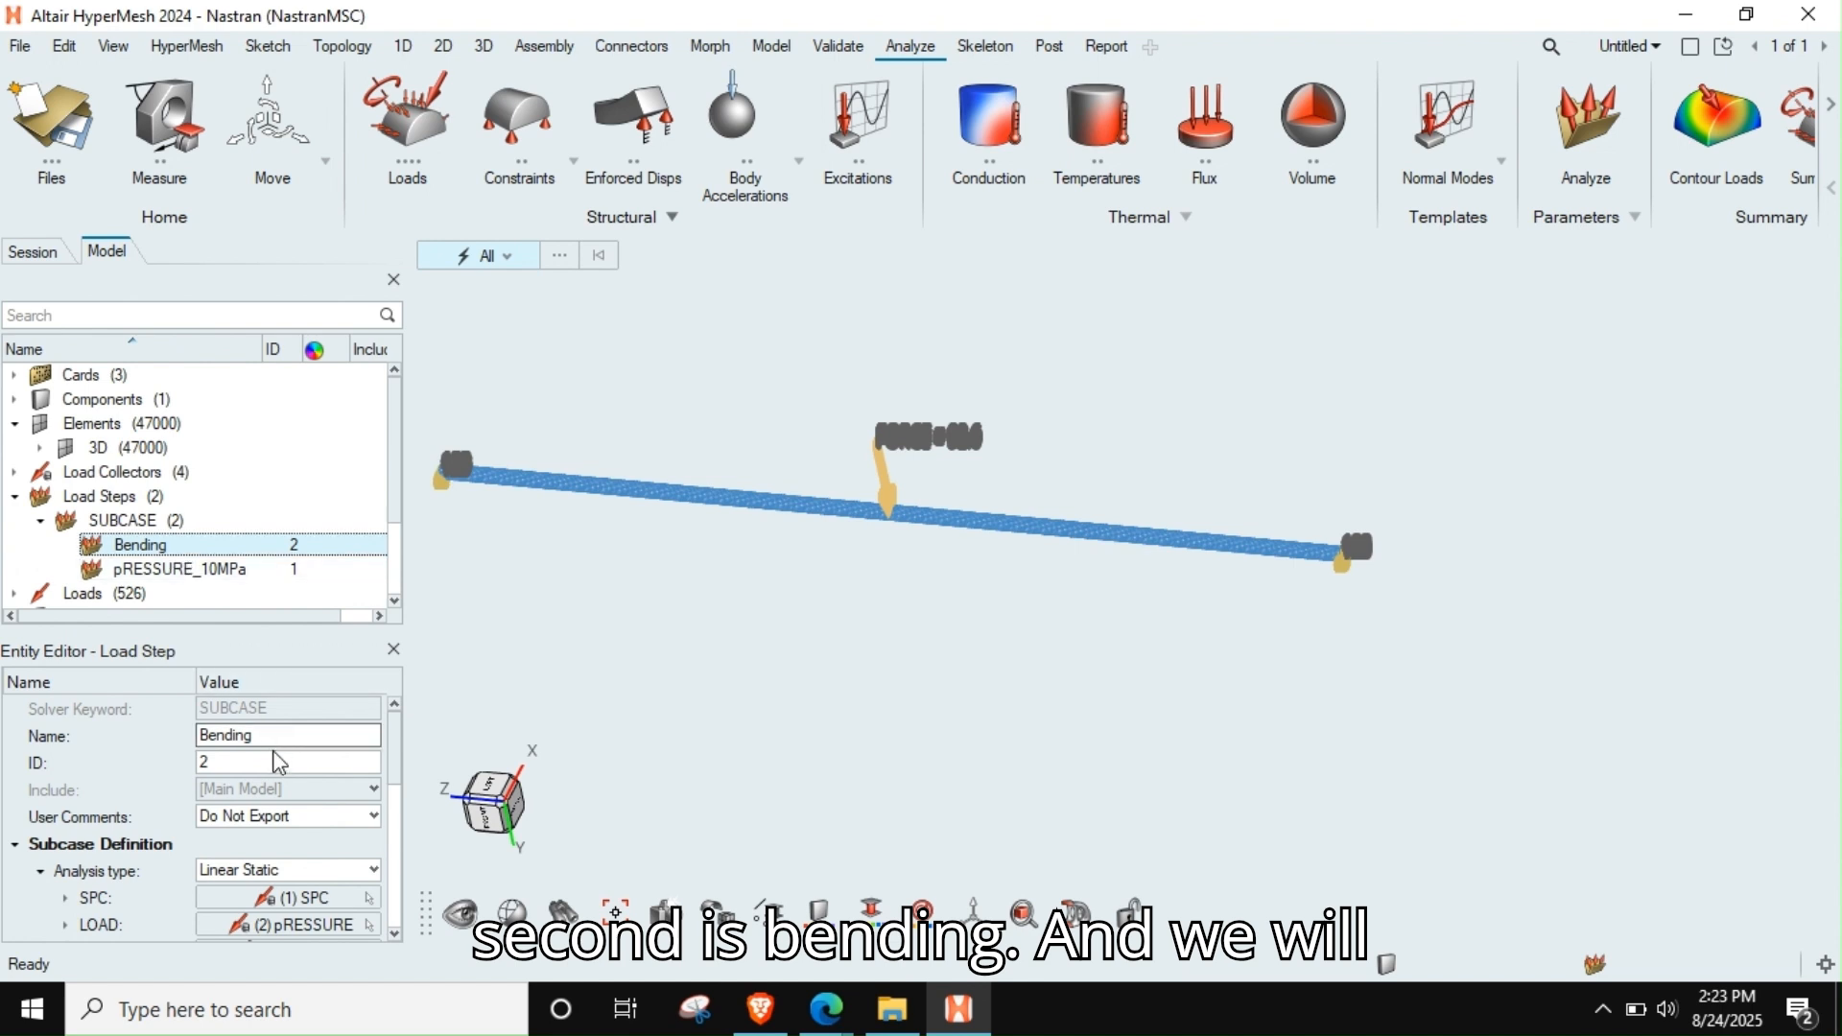
click(293, 898)
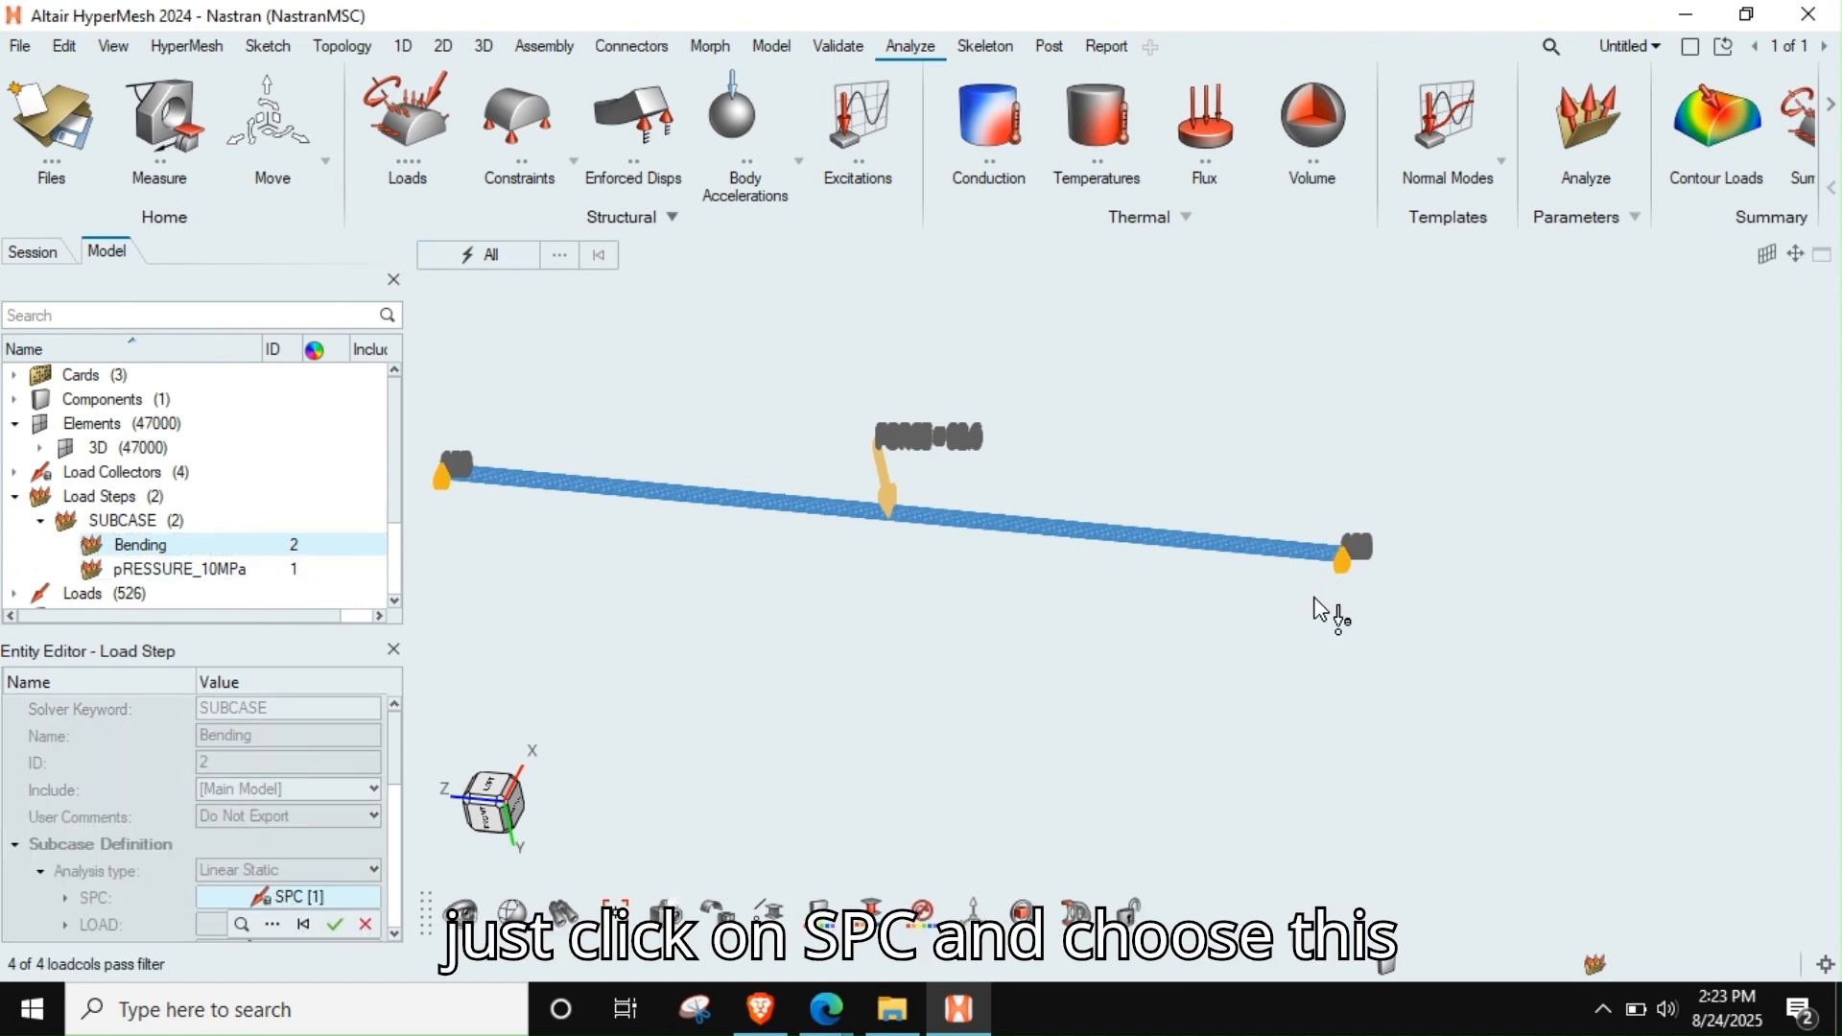
click(1344, 584)
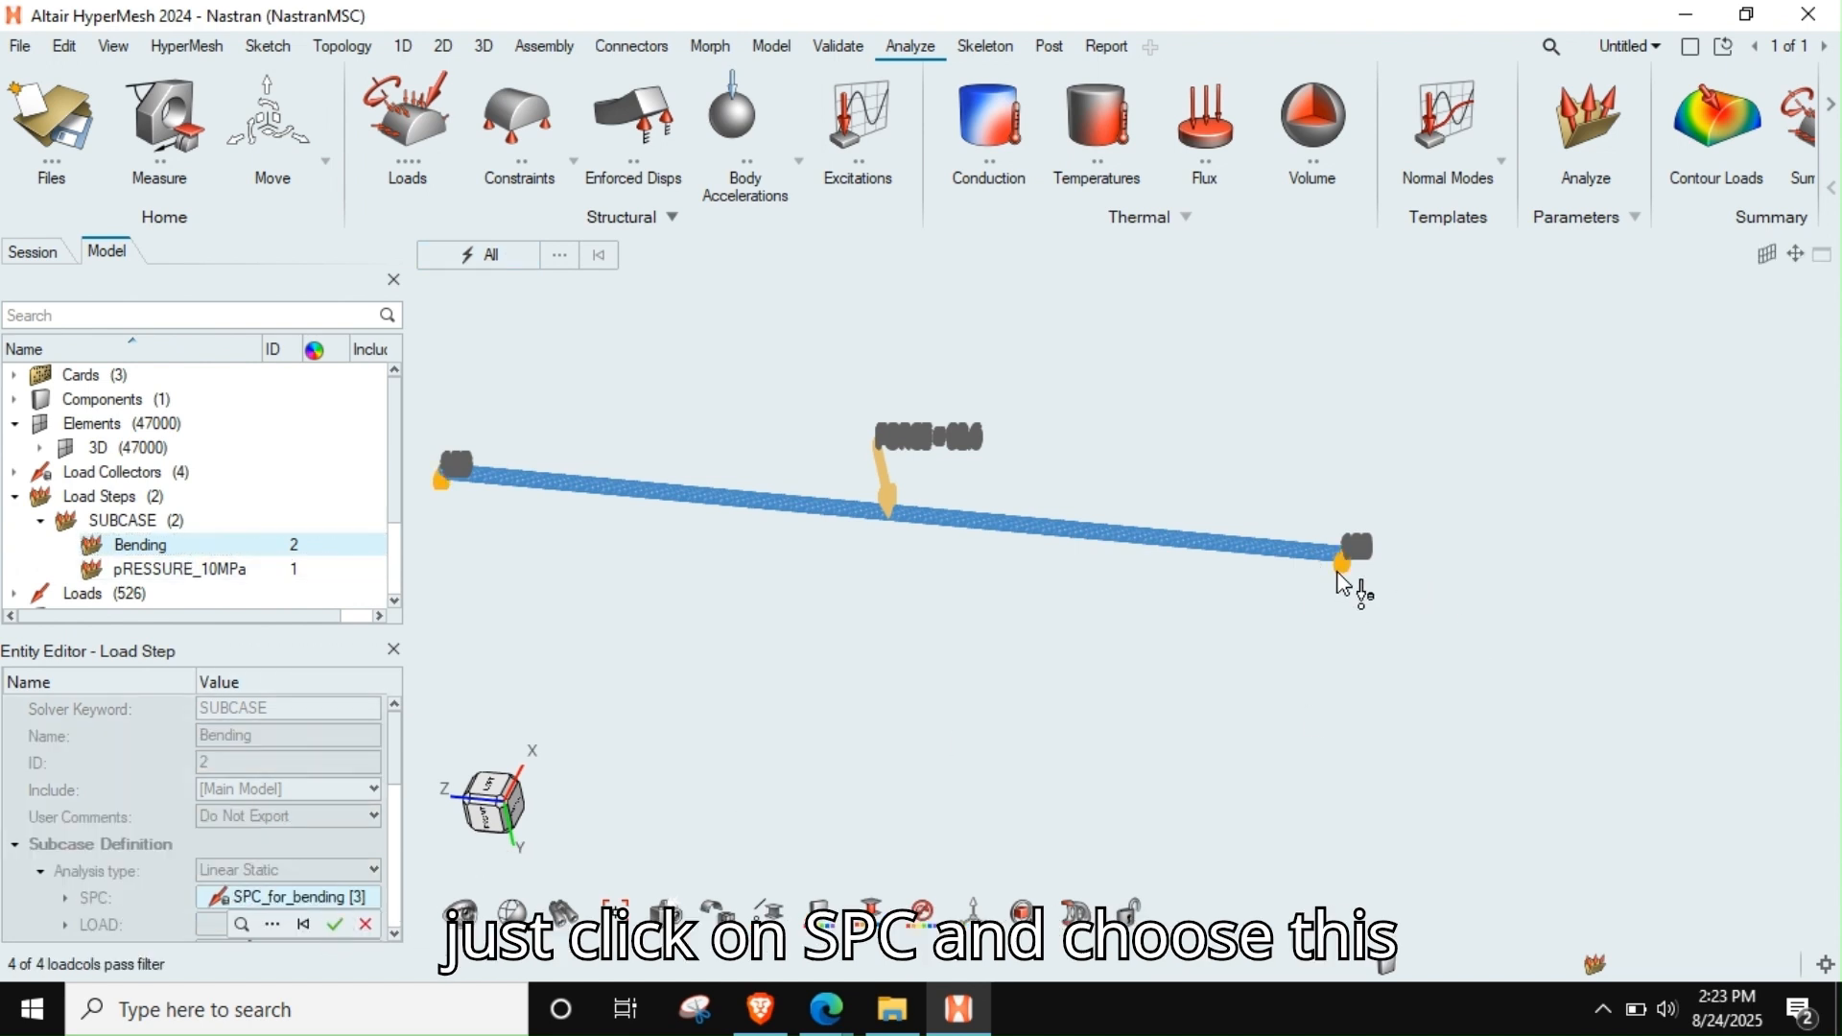
click(334, 924)
Assign the Load_for_bending_10KN collector as the LOAD of the Bending load step
scroll(326, 893, down, 2)
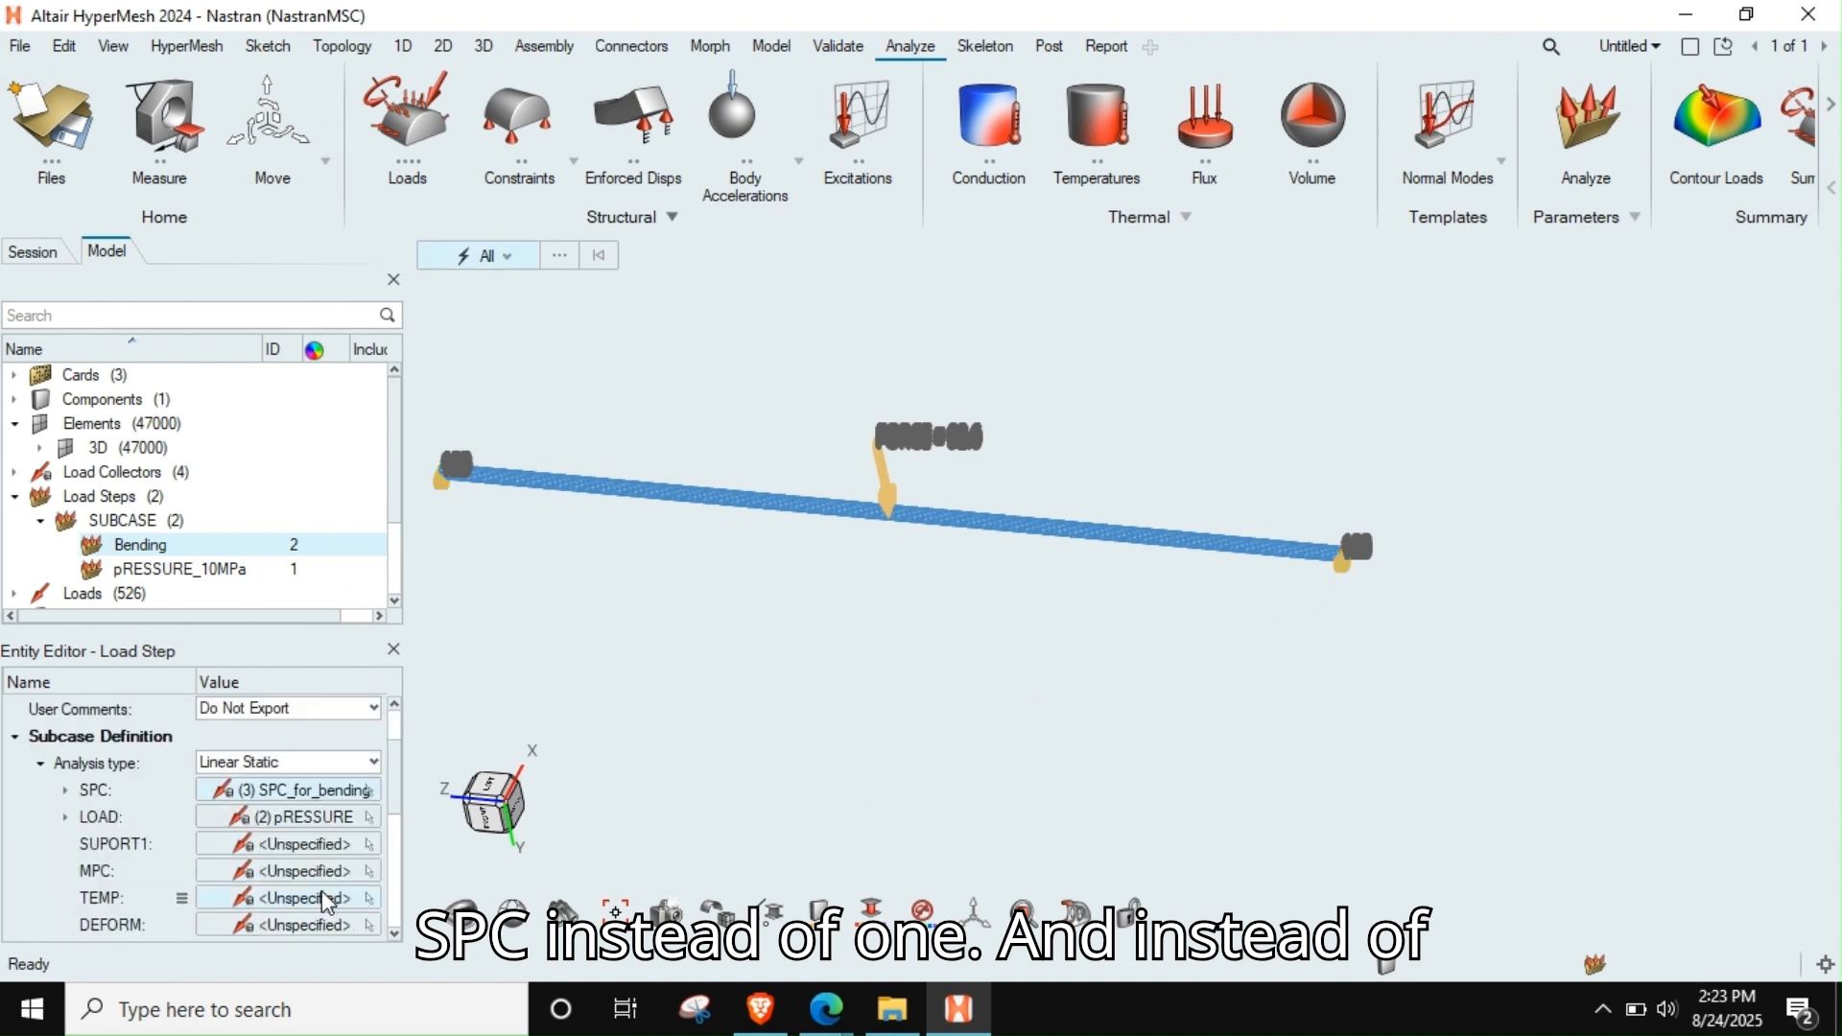
click(288, 817)
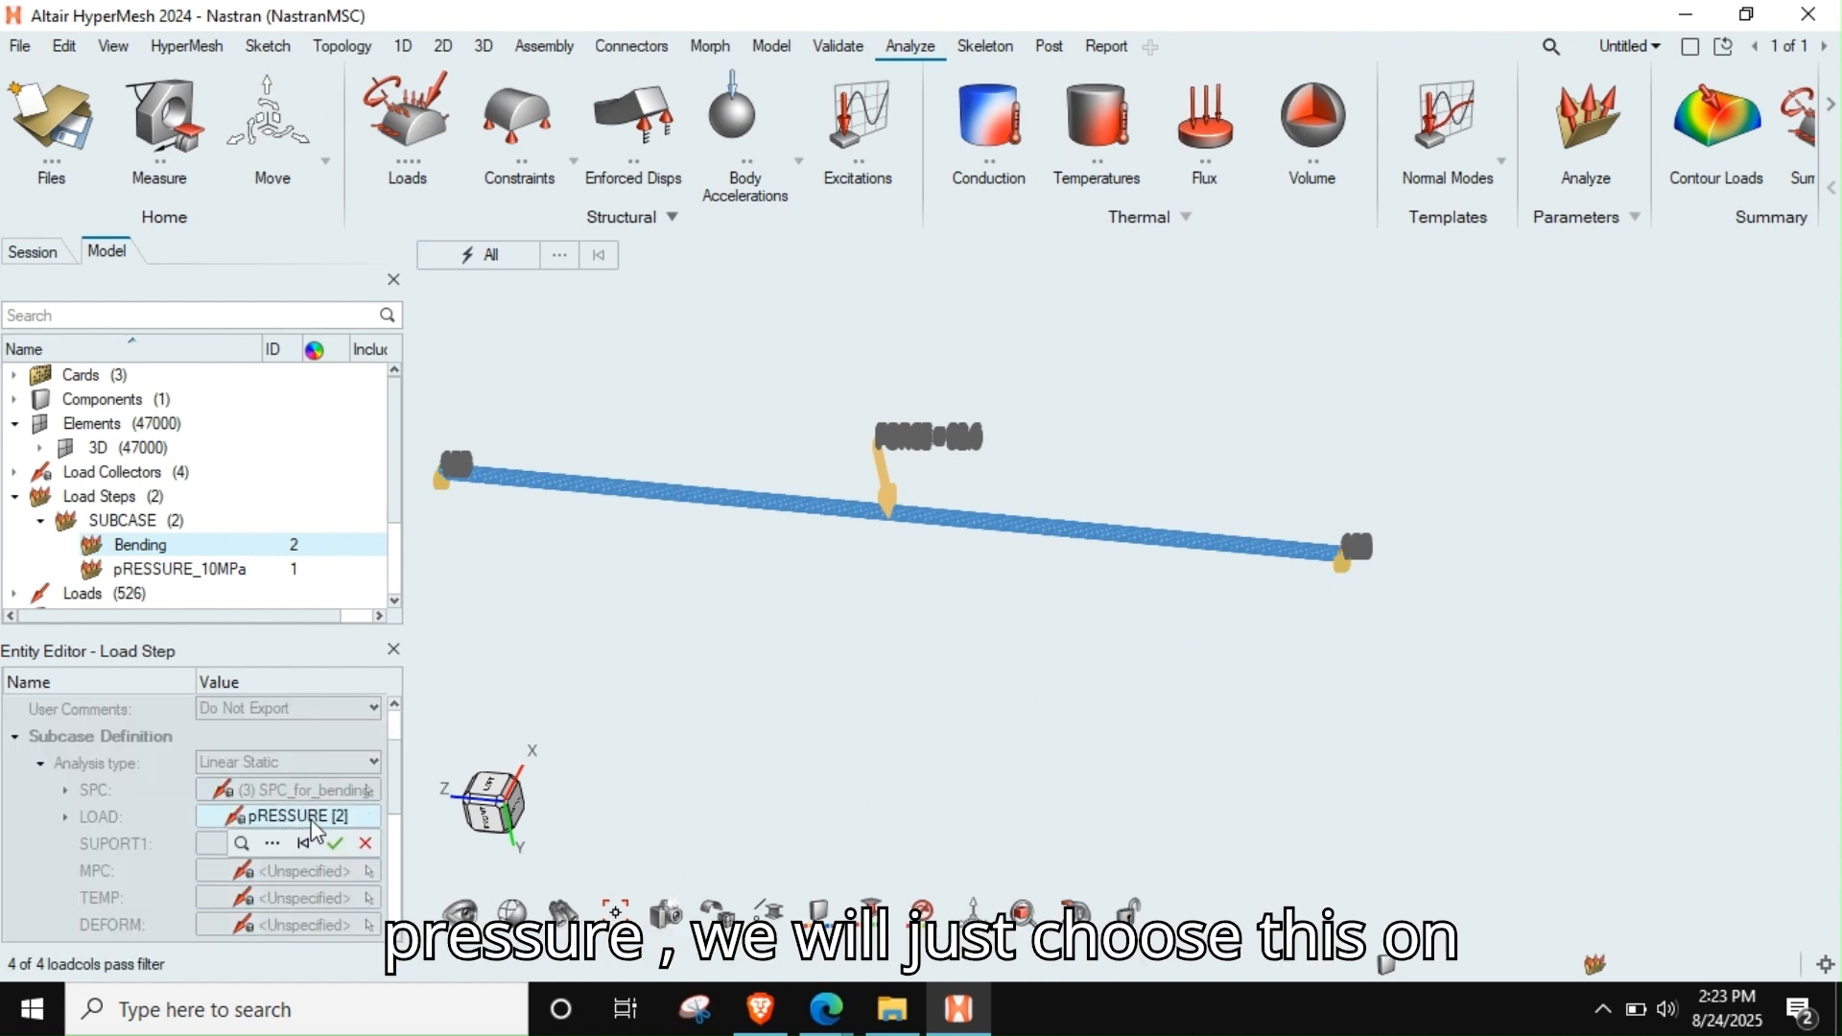
click(889, 497)
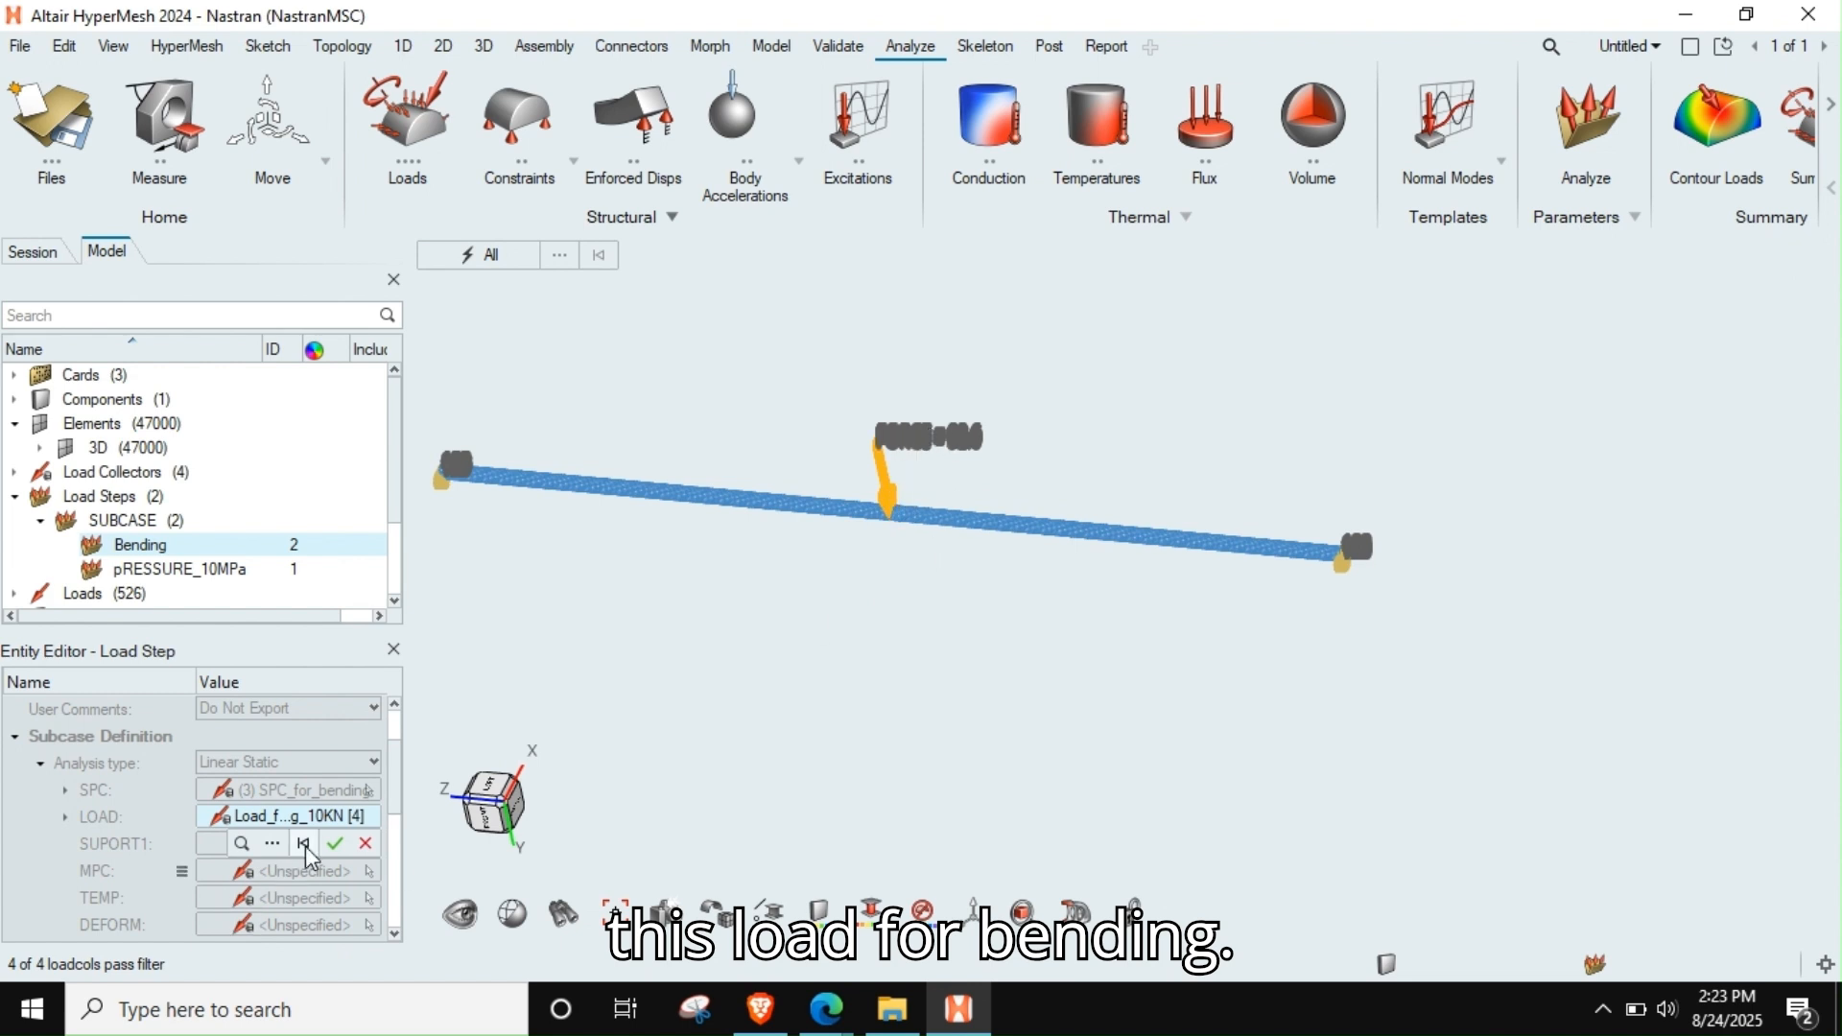
click(336, 844)
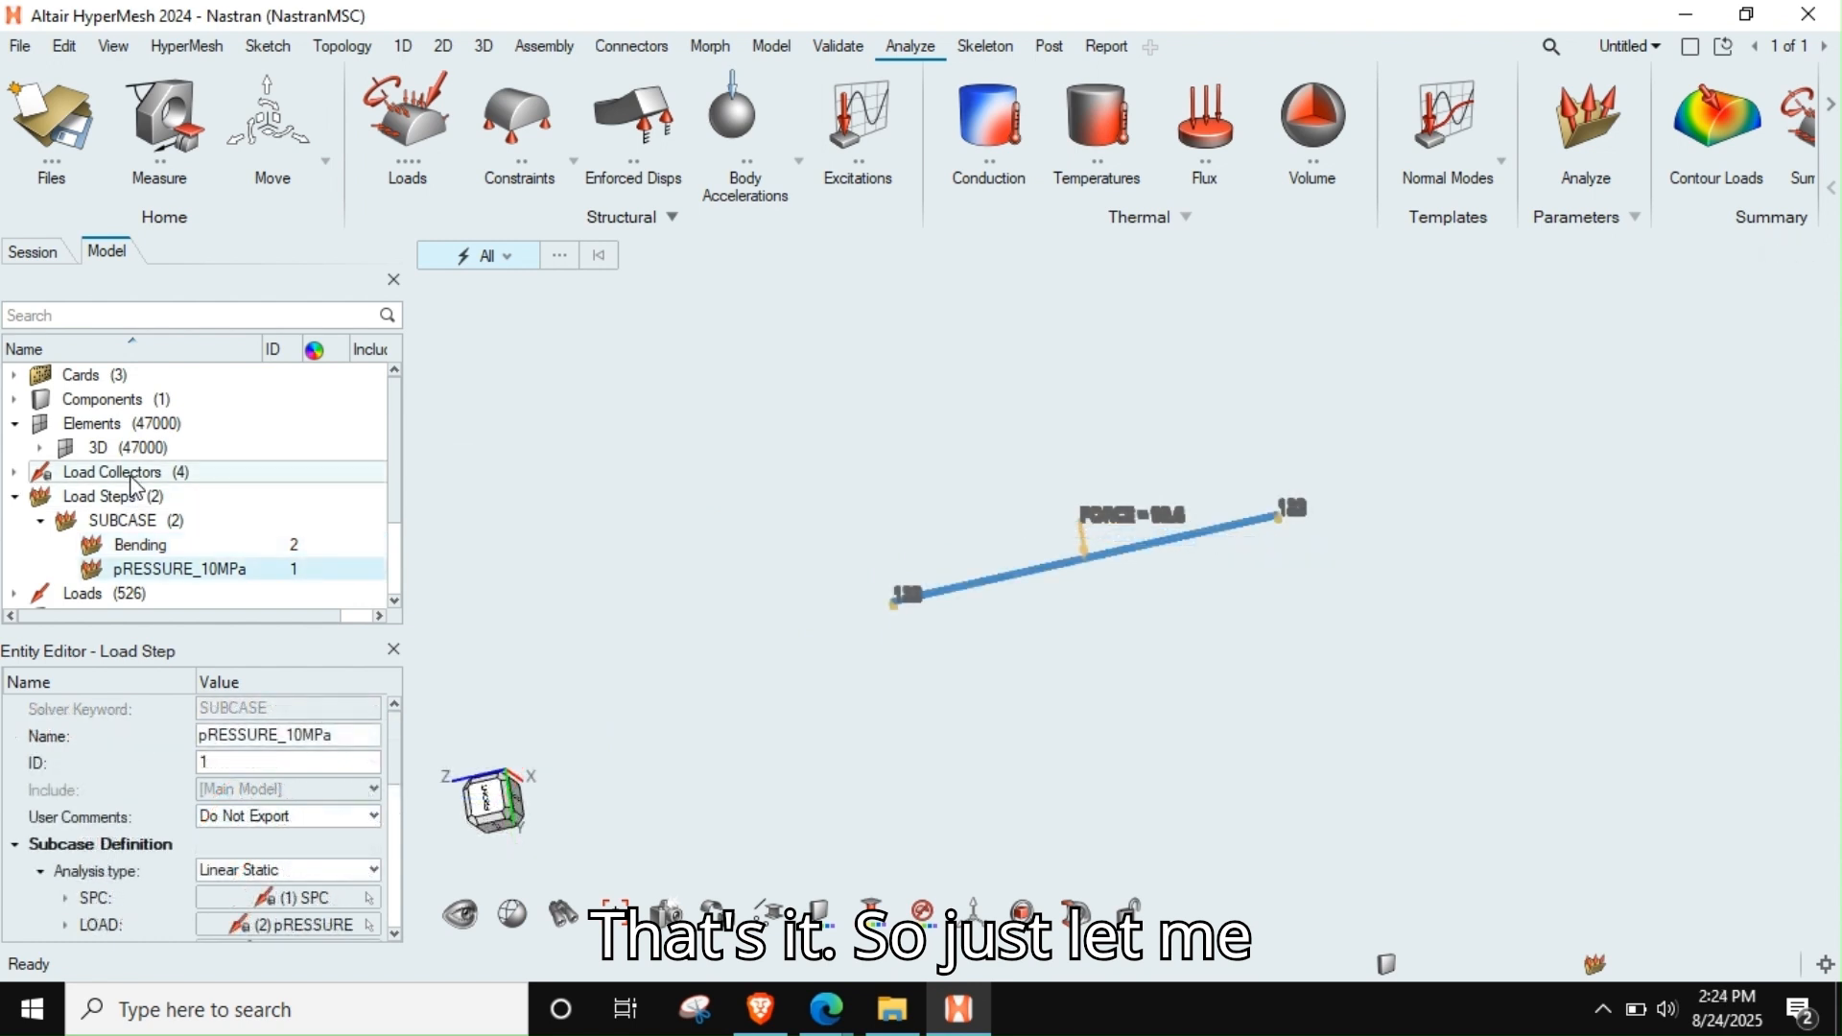
Hide all load collectors so only the meshed rod is displayed
click(131, 474)
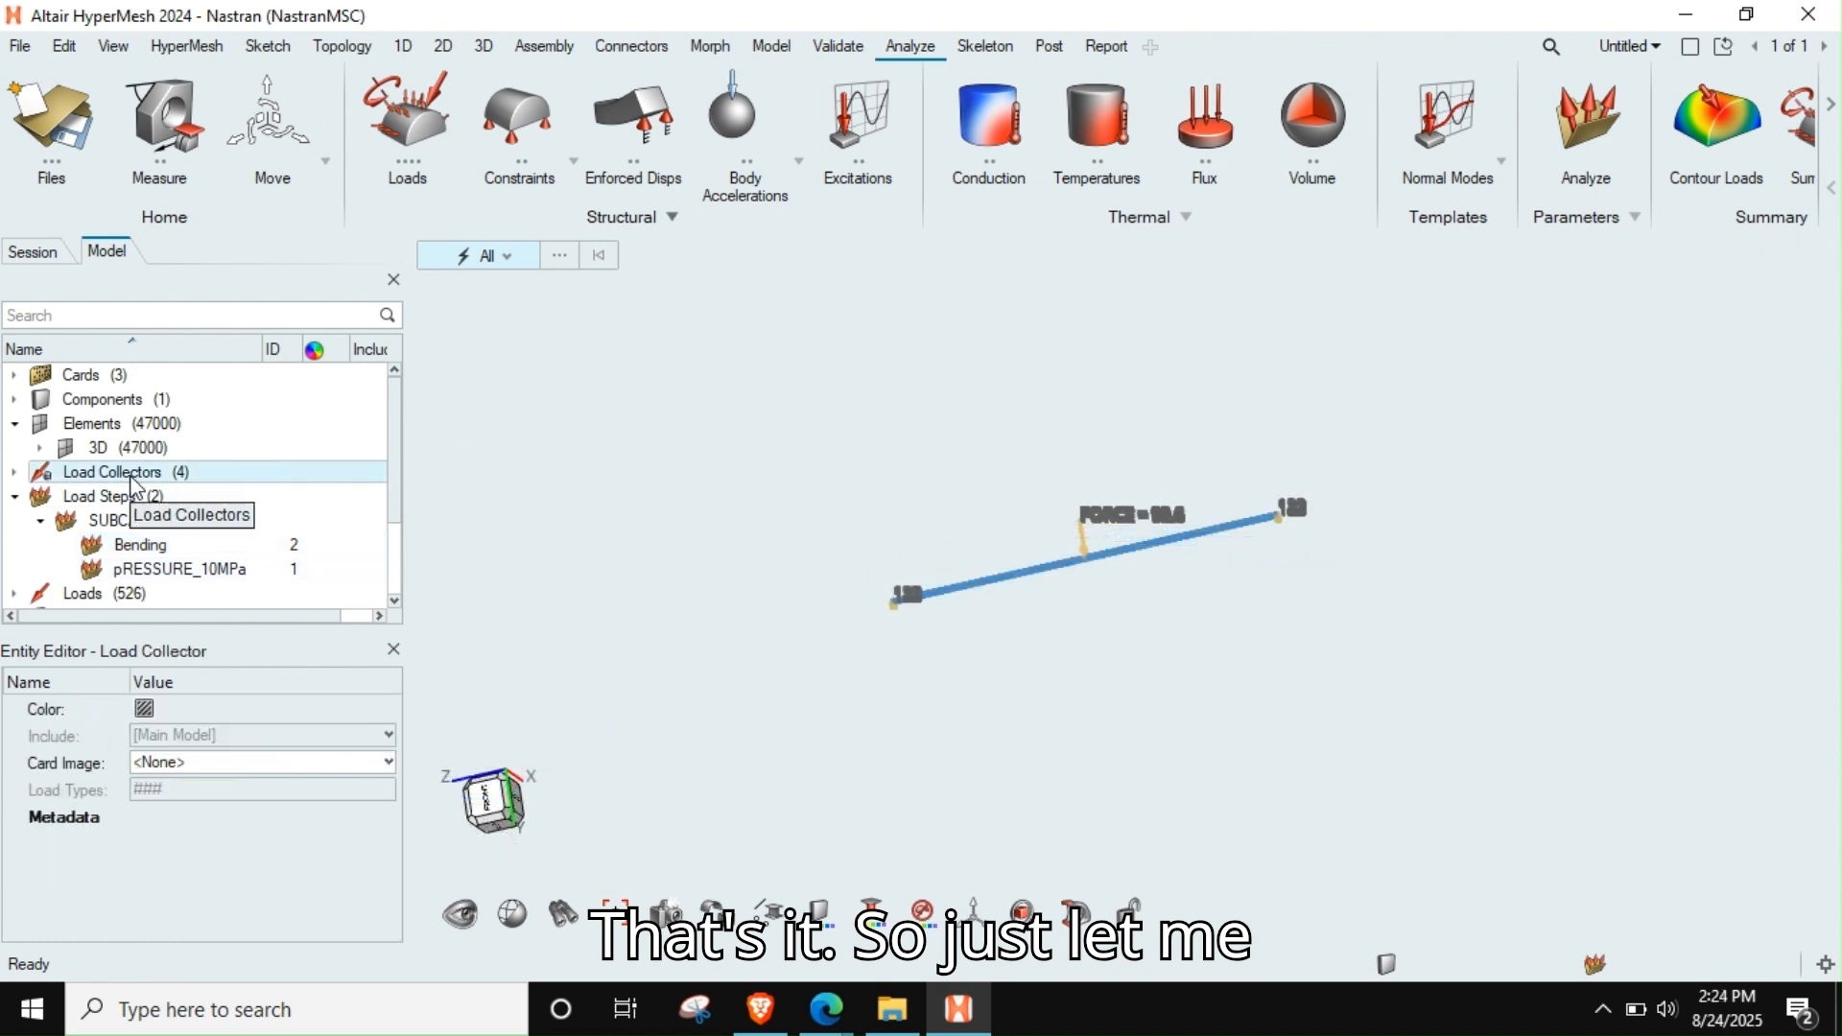
key(h)
mouse_move(1111, 575)
middle_down()
mouse_move(1153, 589)
mouse_move(1065, 614)
mouse_move(780, 875)
middle_up()
Display the rod's elements shaded with feature lines only
mouse_move(718, 914)
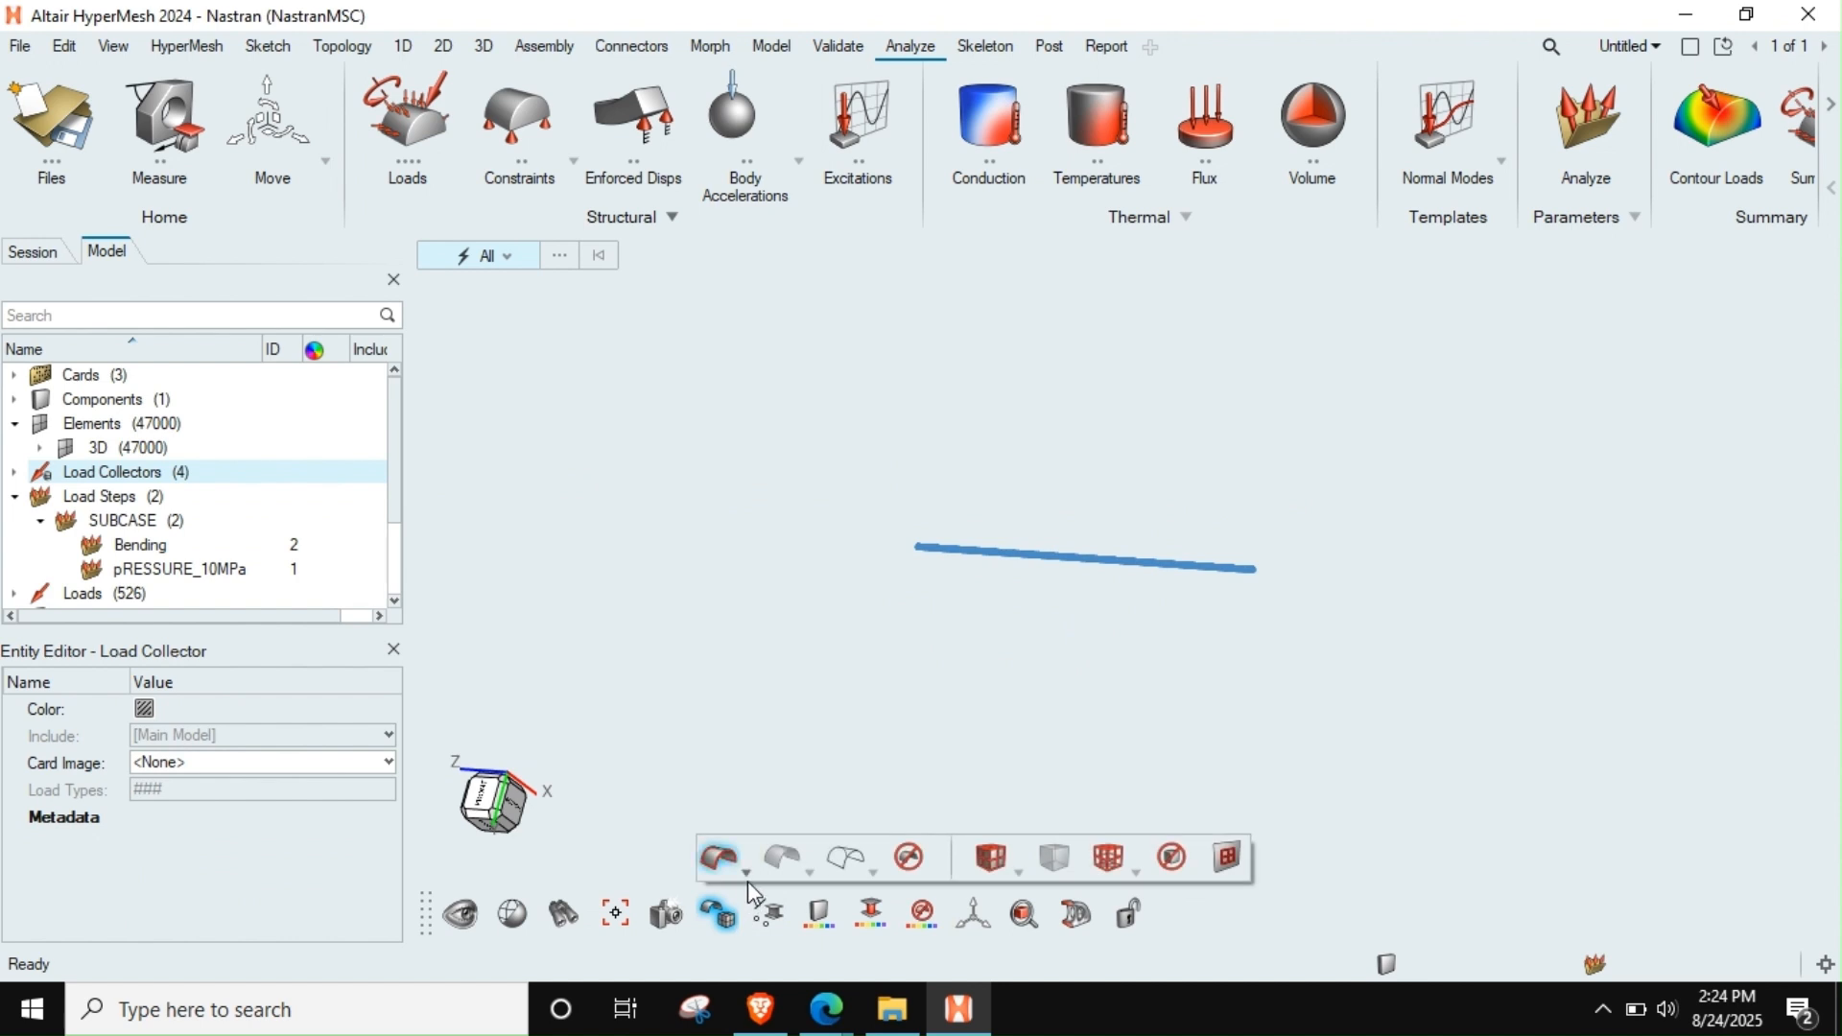
click(1015, 872)
click(1025, 931)
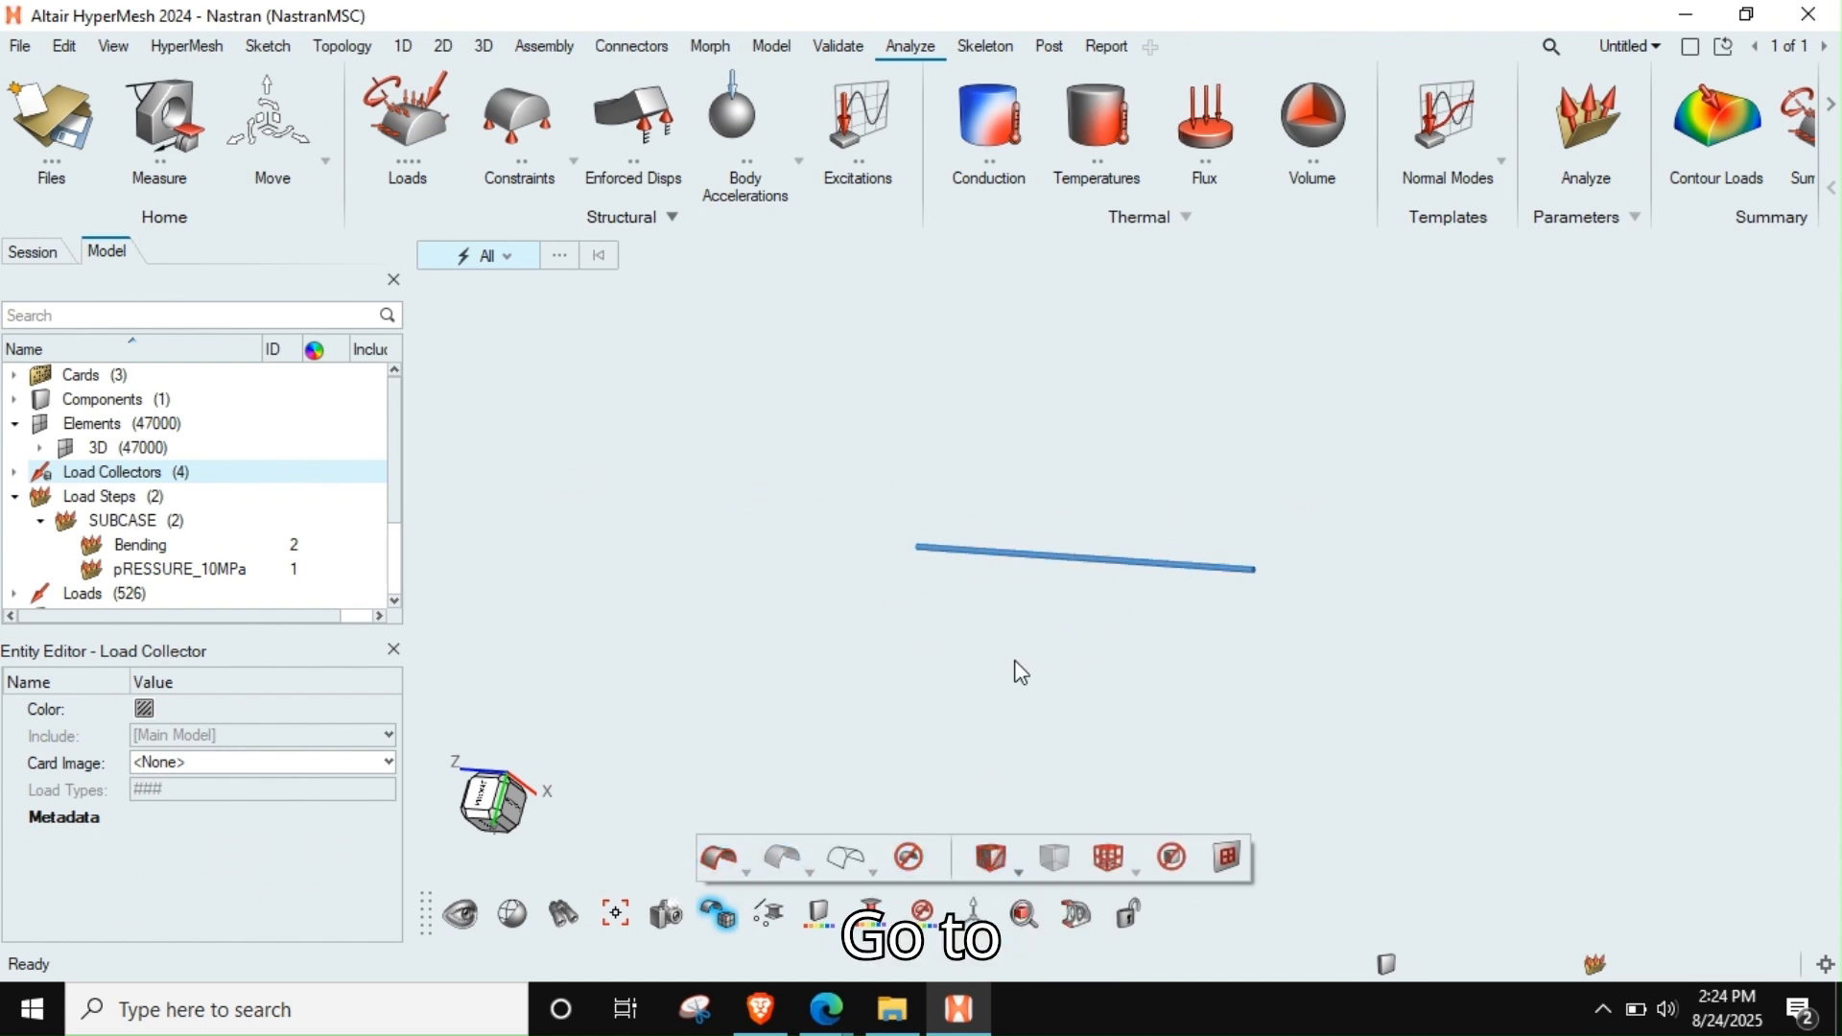
right_drag(1031, 637, 985, 653)
scroll(998, 584, up, 5)
scroll(1039, 551, up, 3)
scroll(1039, 551, down, 3)
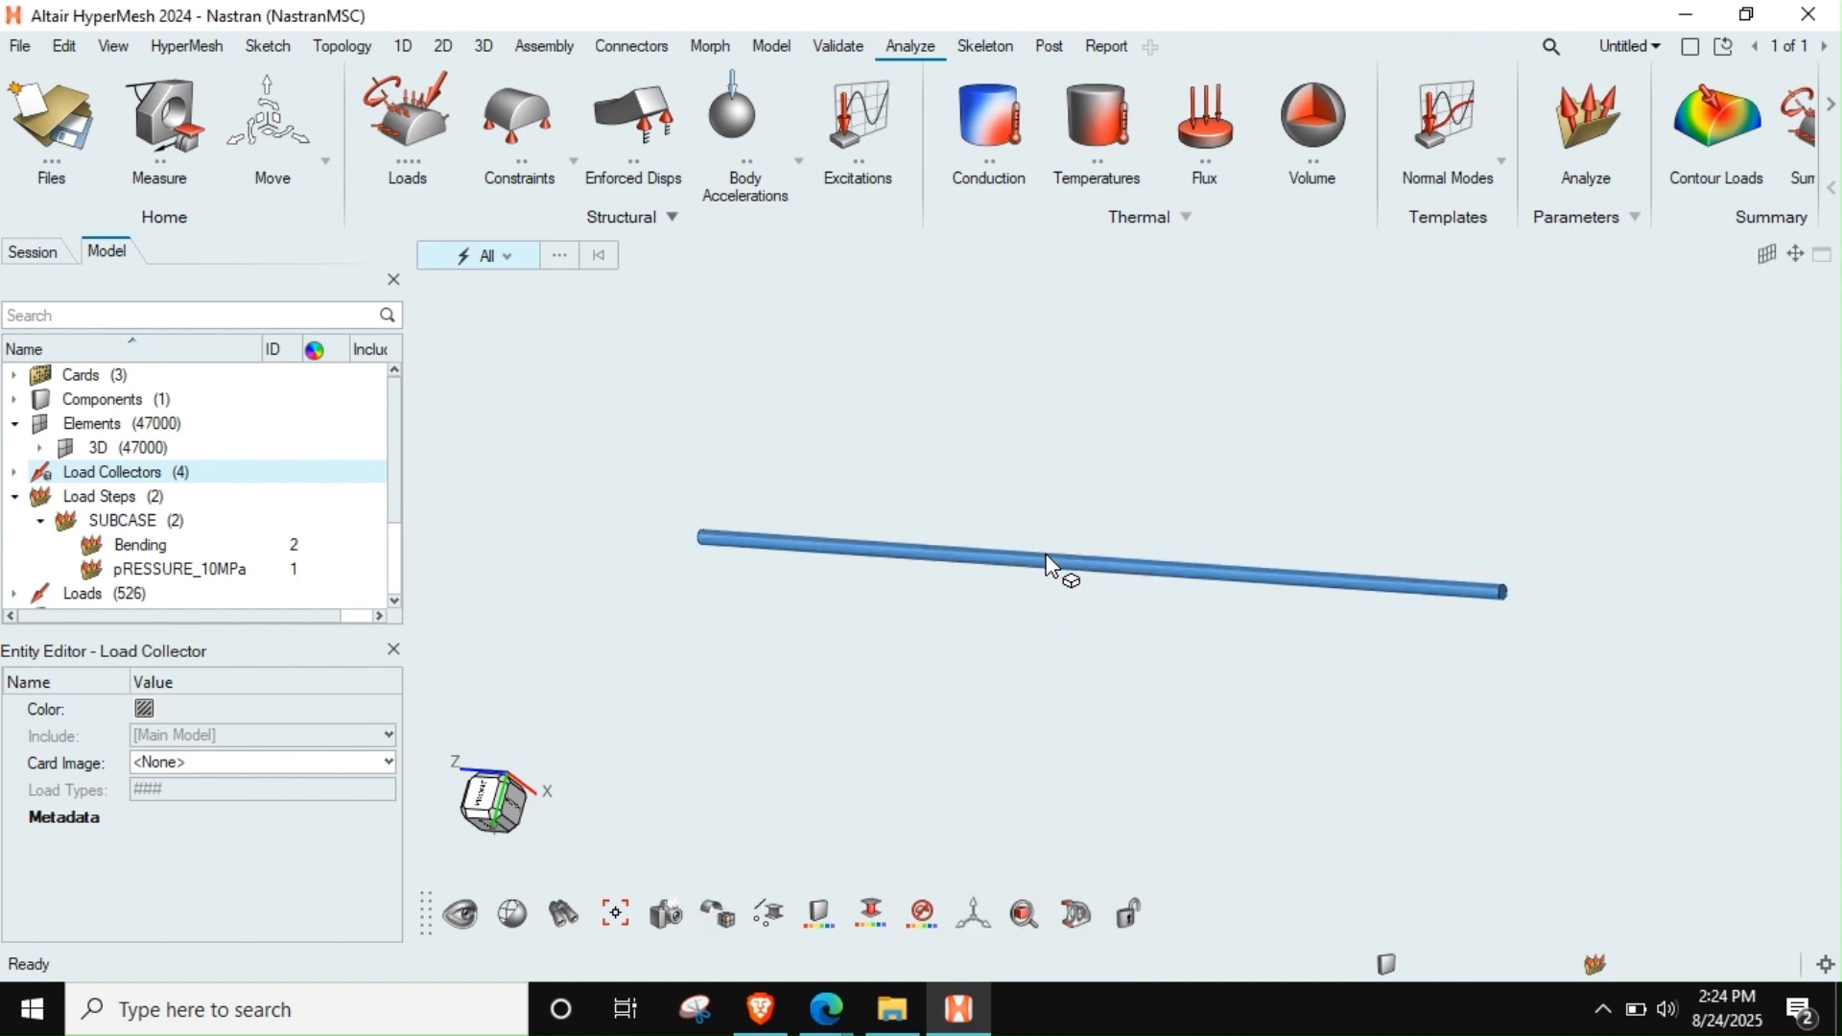
mouse_move(1060, 559)
middle_down()
mouse_move(1112, 597)
mouse_move(1132, 580)
middle_up()
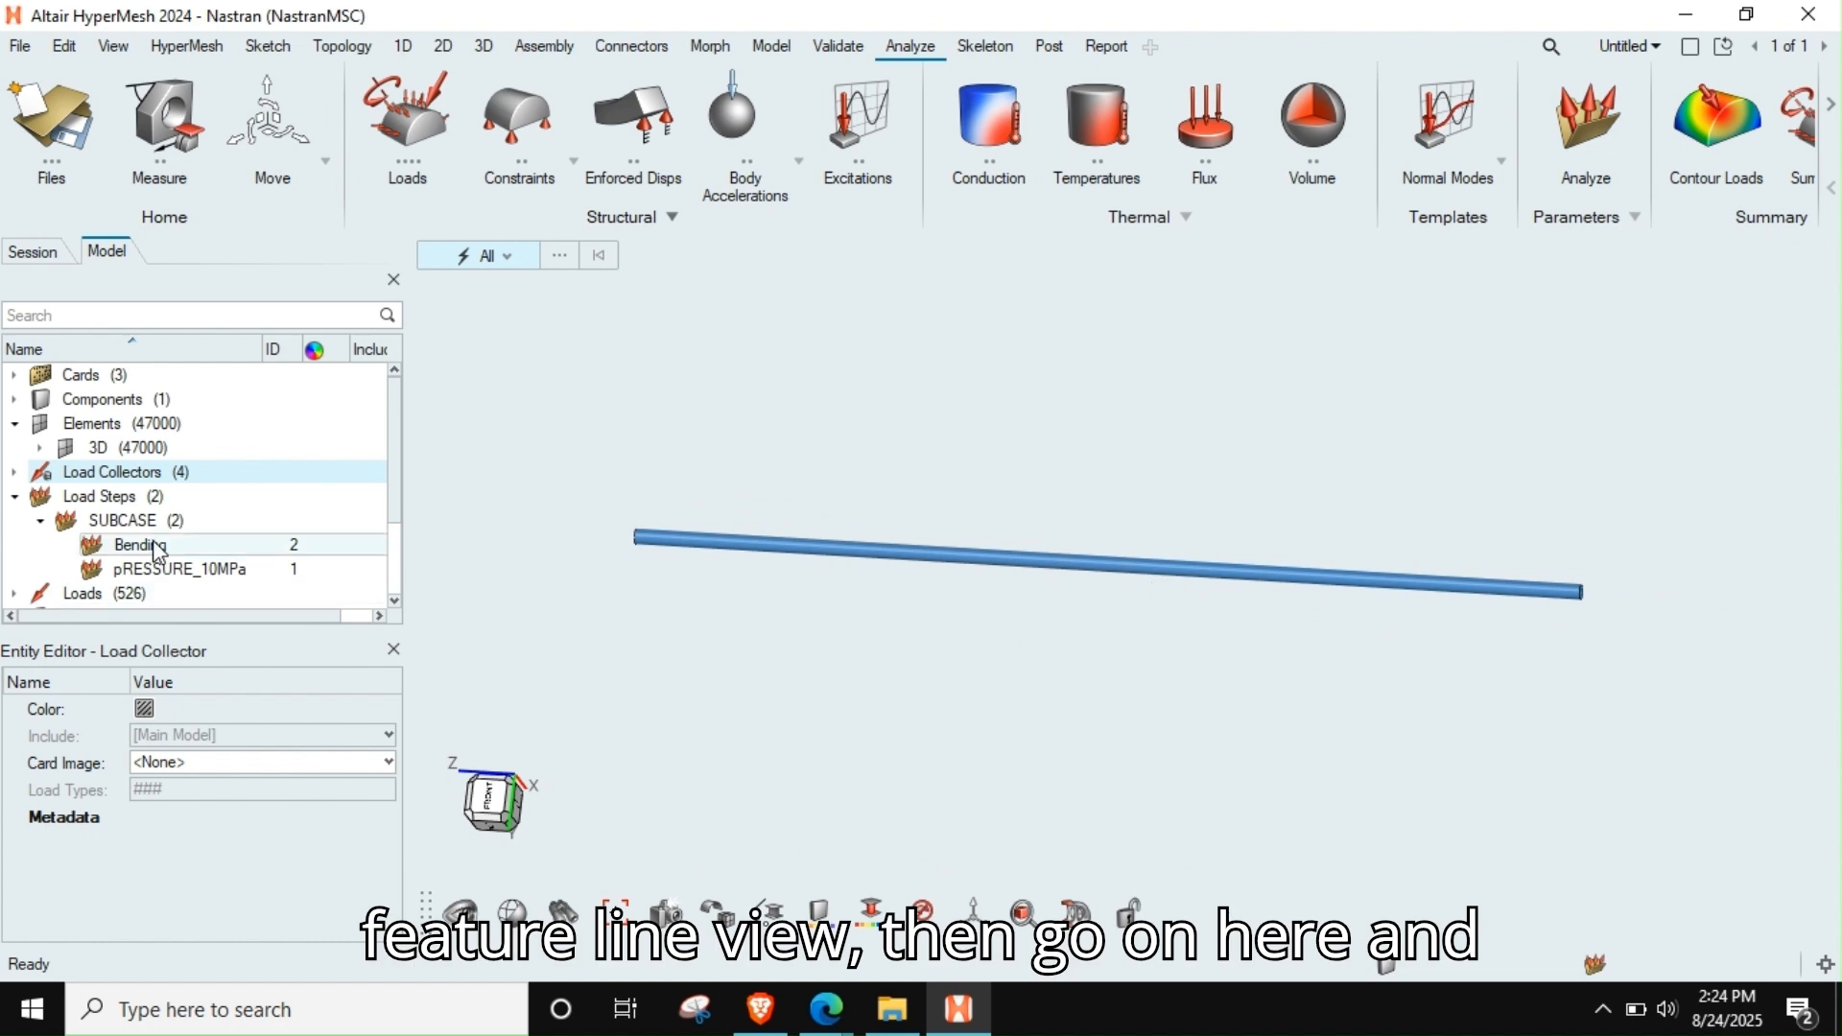
Review the pRESSURE_10MPa load step and examine its constraints at the rod's end
click(158, 571)
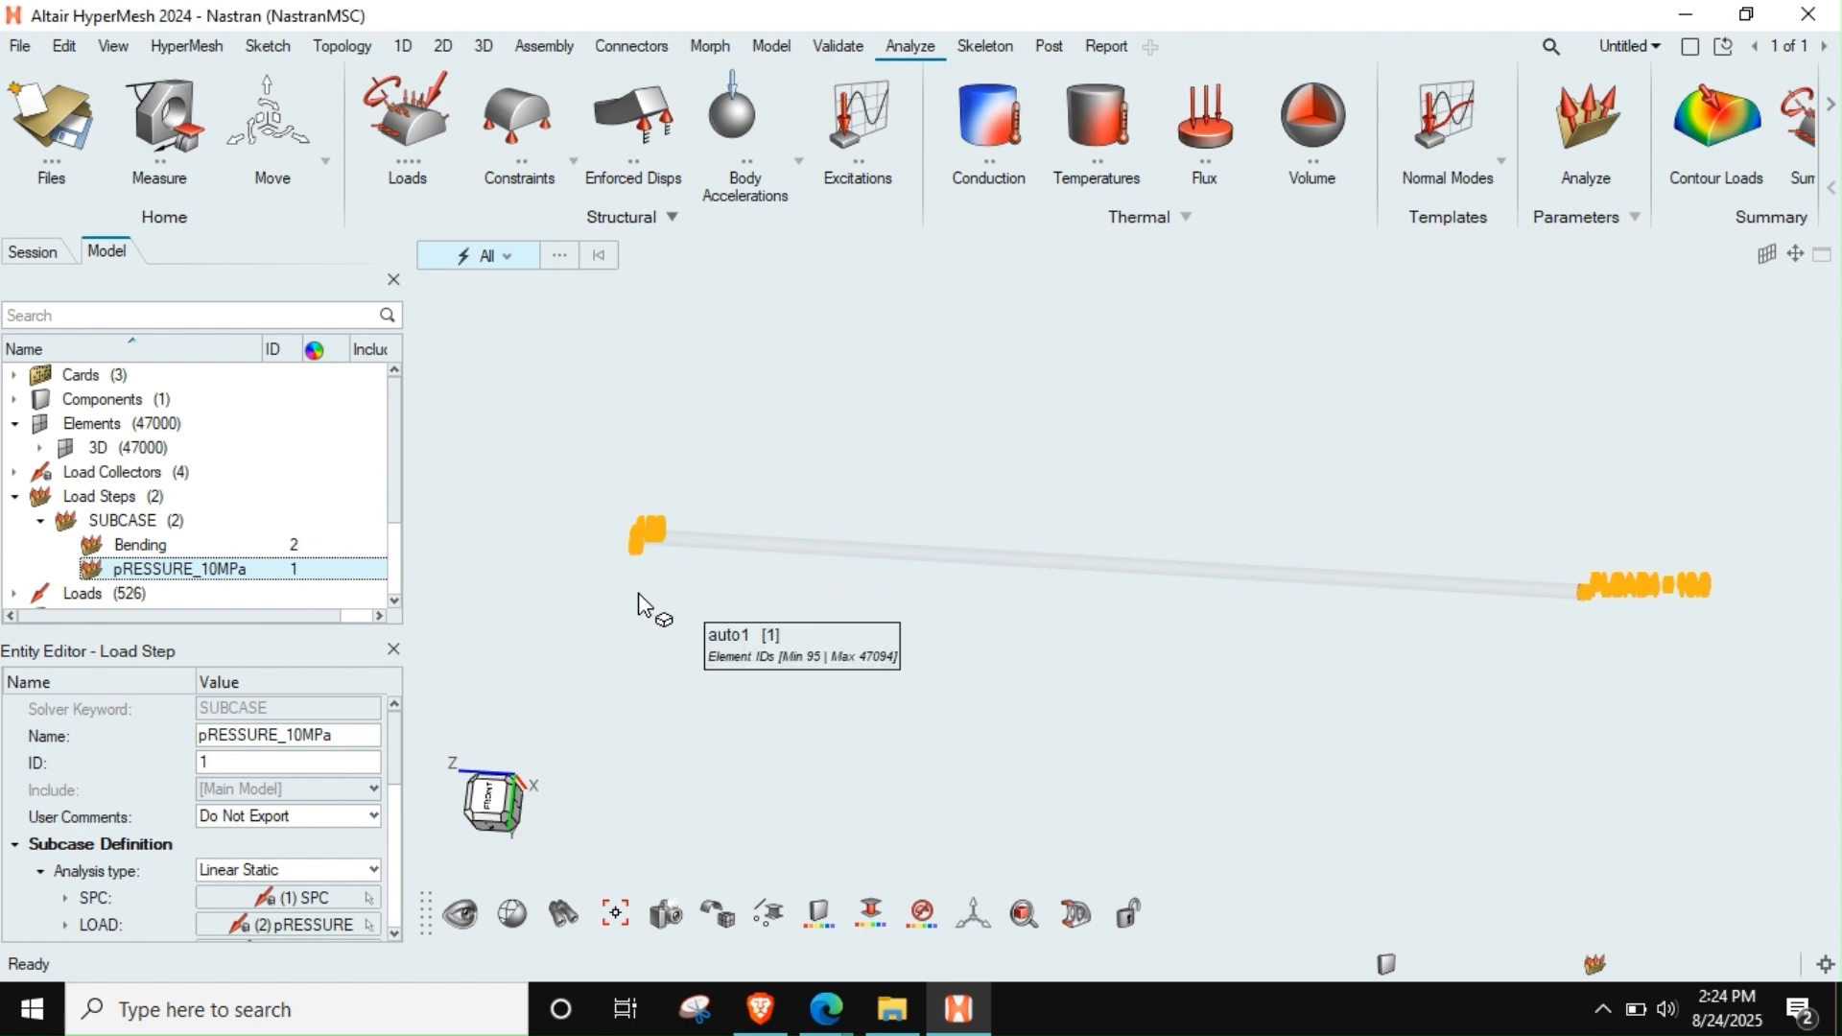
middle_drag(854, 570, 796, 606)
scroll(741, 539, up, 2)
scroll(740, 539, up, 8)
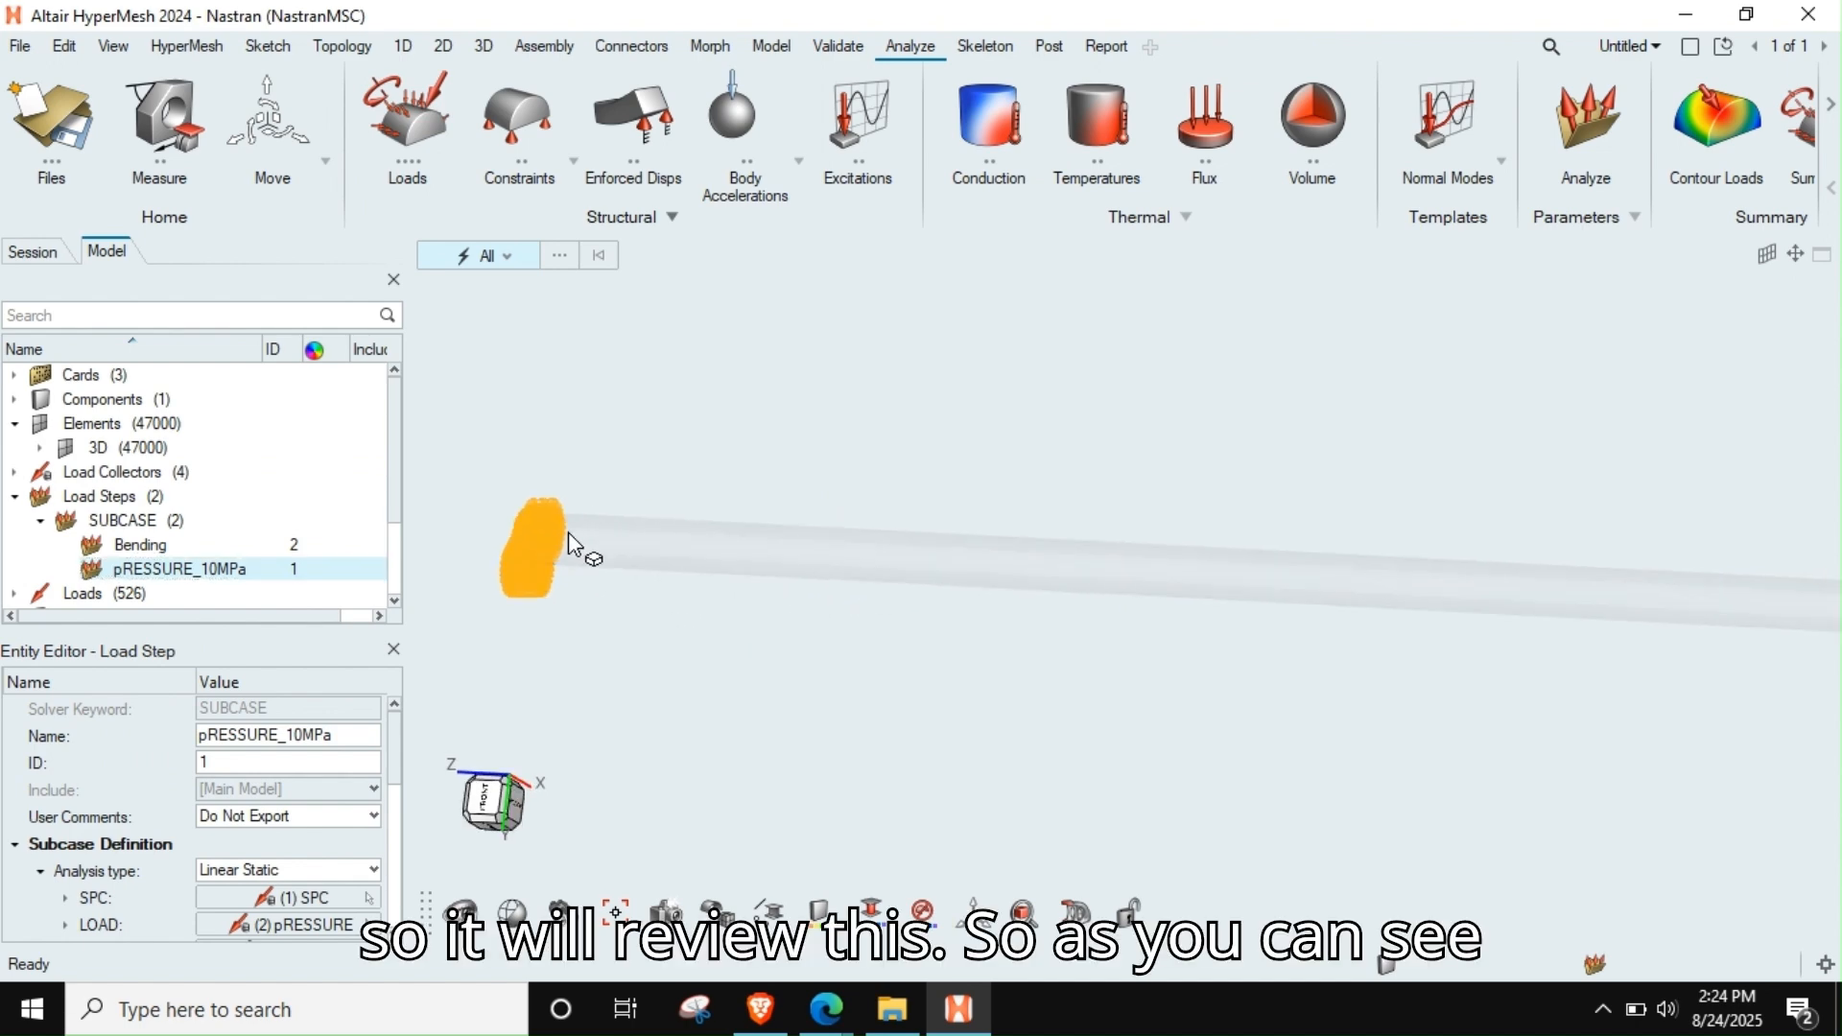
scroll(754, 447, down, 10)
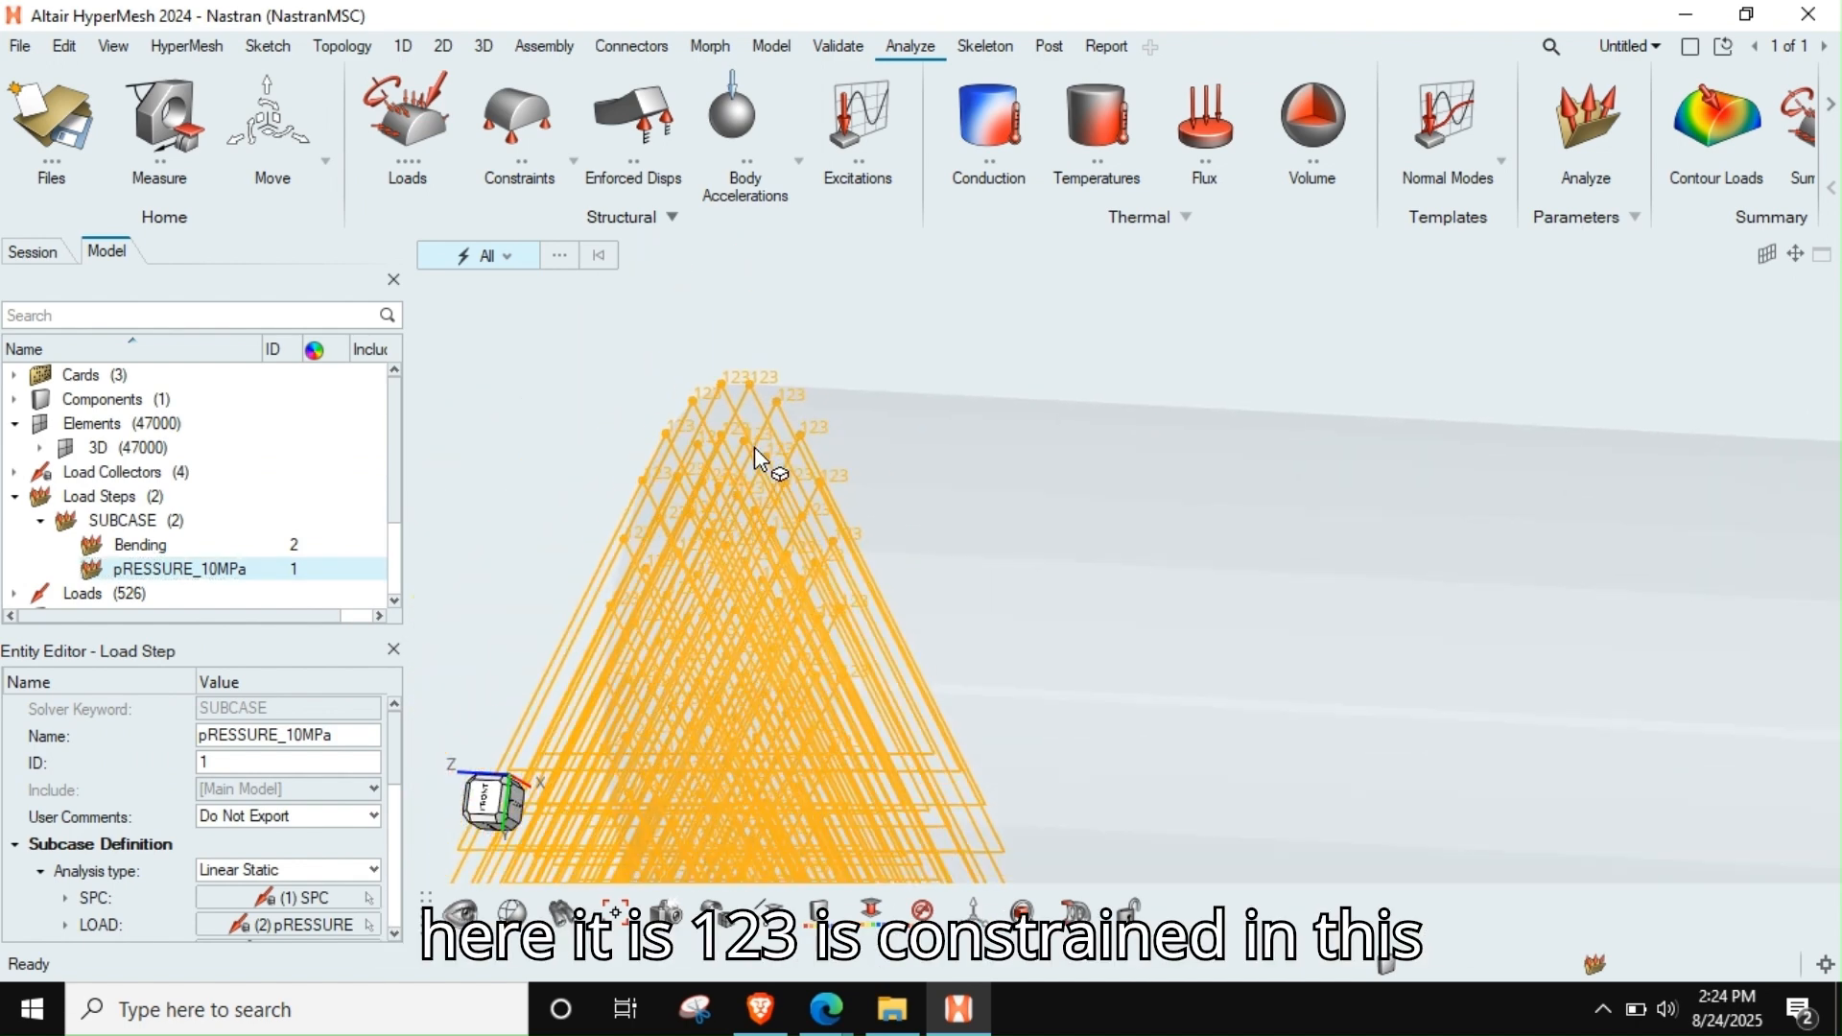
Examine the PLOAD4 pressure loads at the rod's loaded end and end the pRESSURE_10MPa load step review
right_drag(1547, 466, 1076, 490)
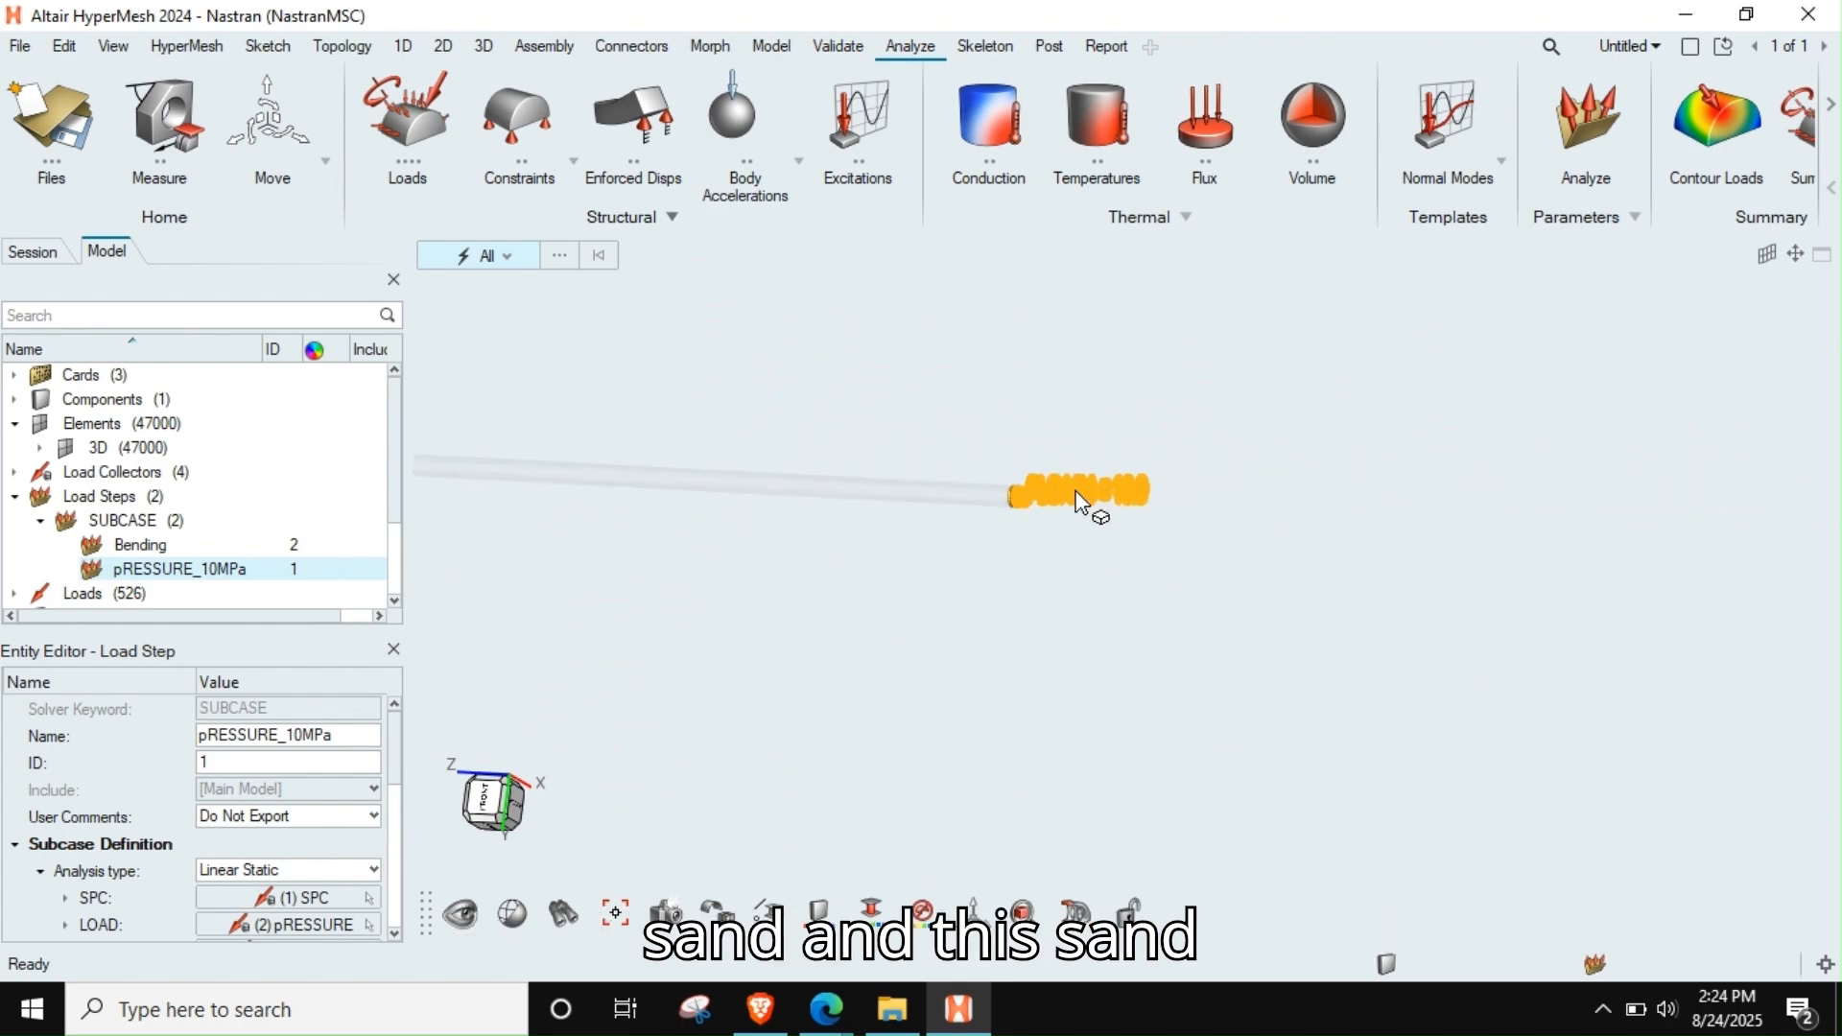
scroll(1017, 503, up, 8)
scroll(884, 487, up, 6)
scroll(1084, 499, up, 5)
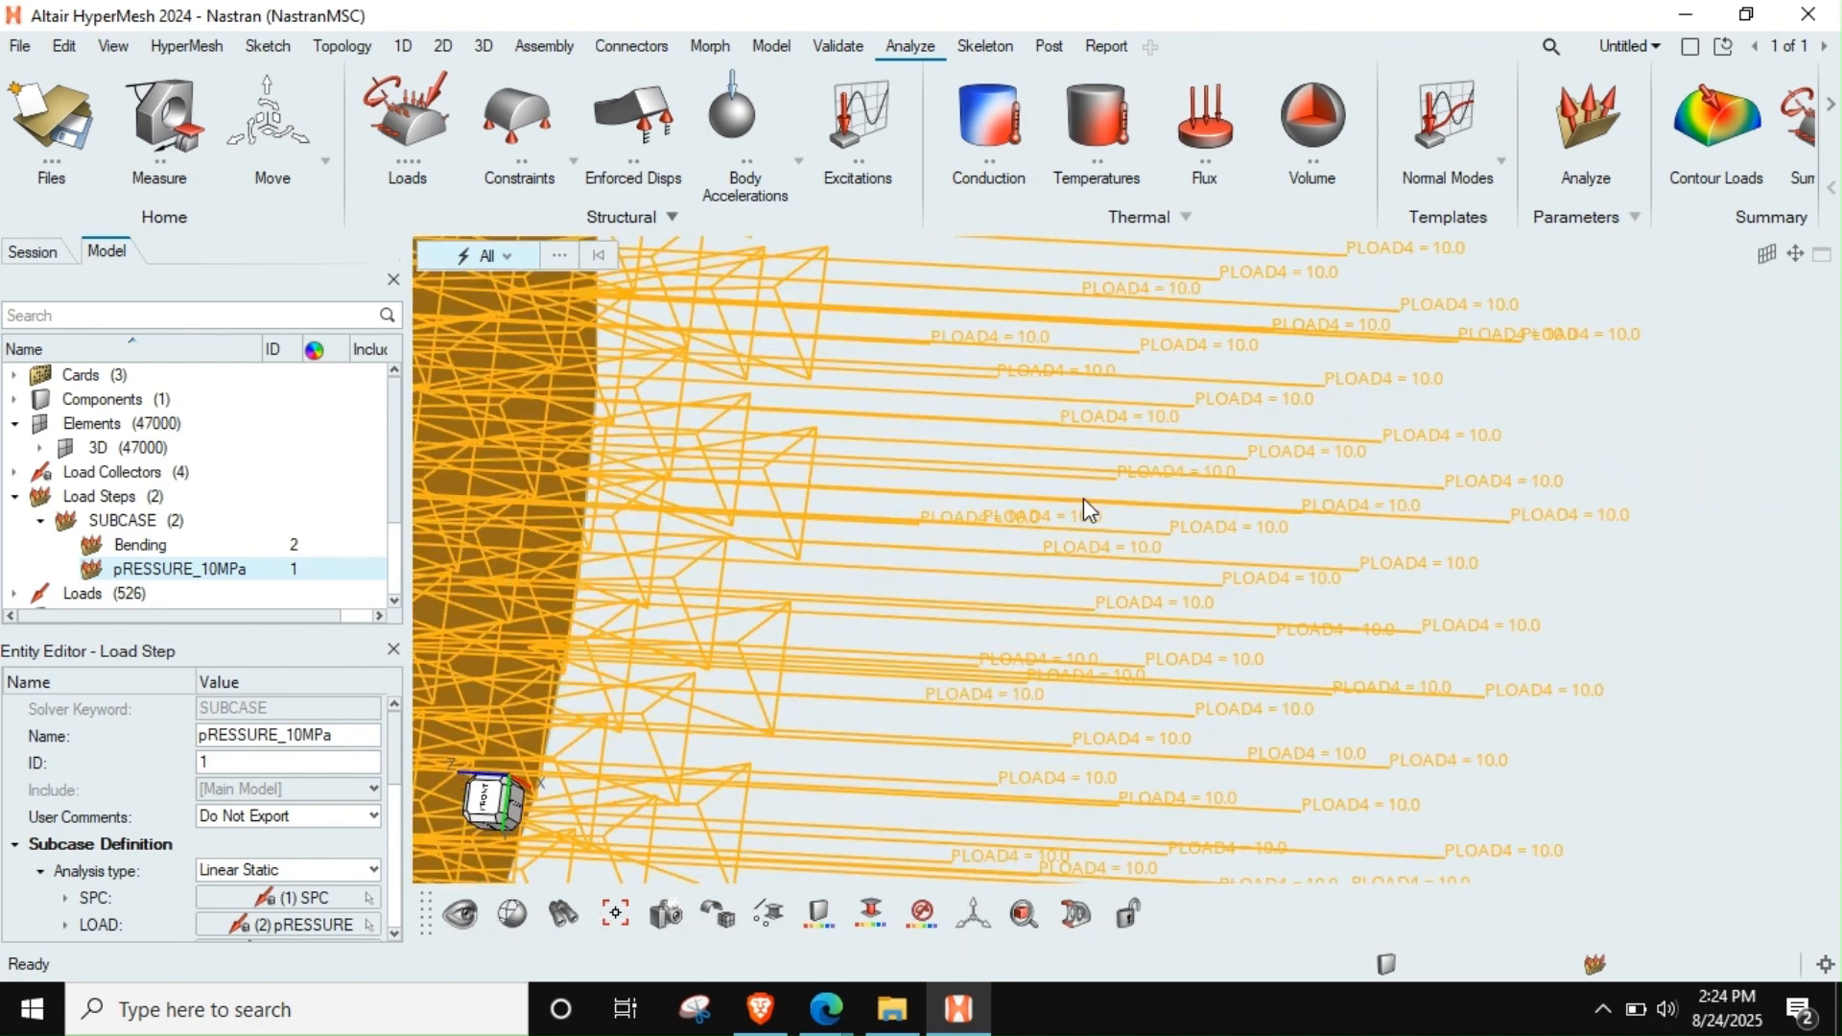
scroll(1458, 528, down, 5)
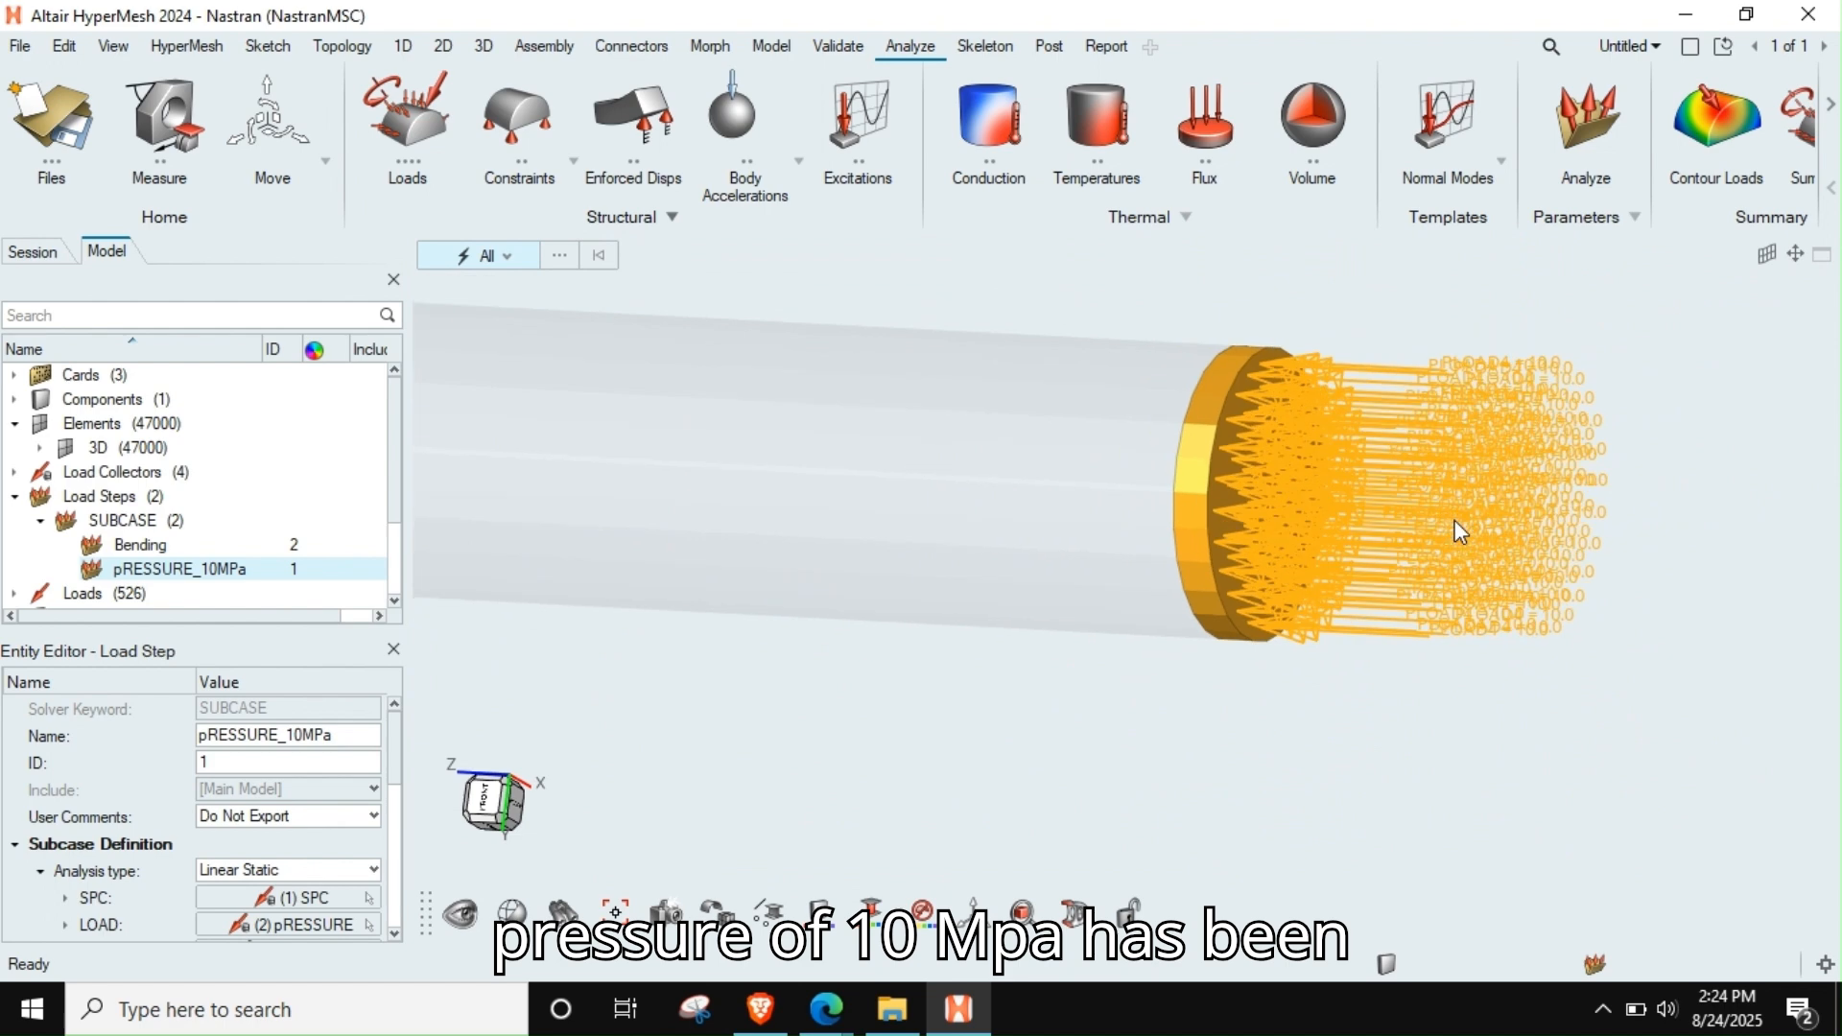
scroll(1464, 516, down, 3)
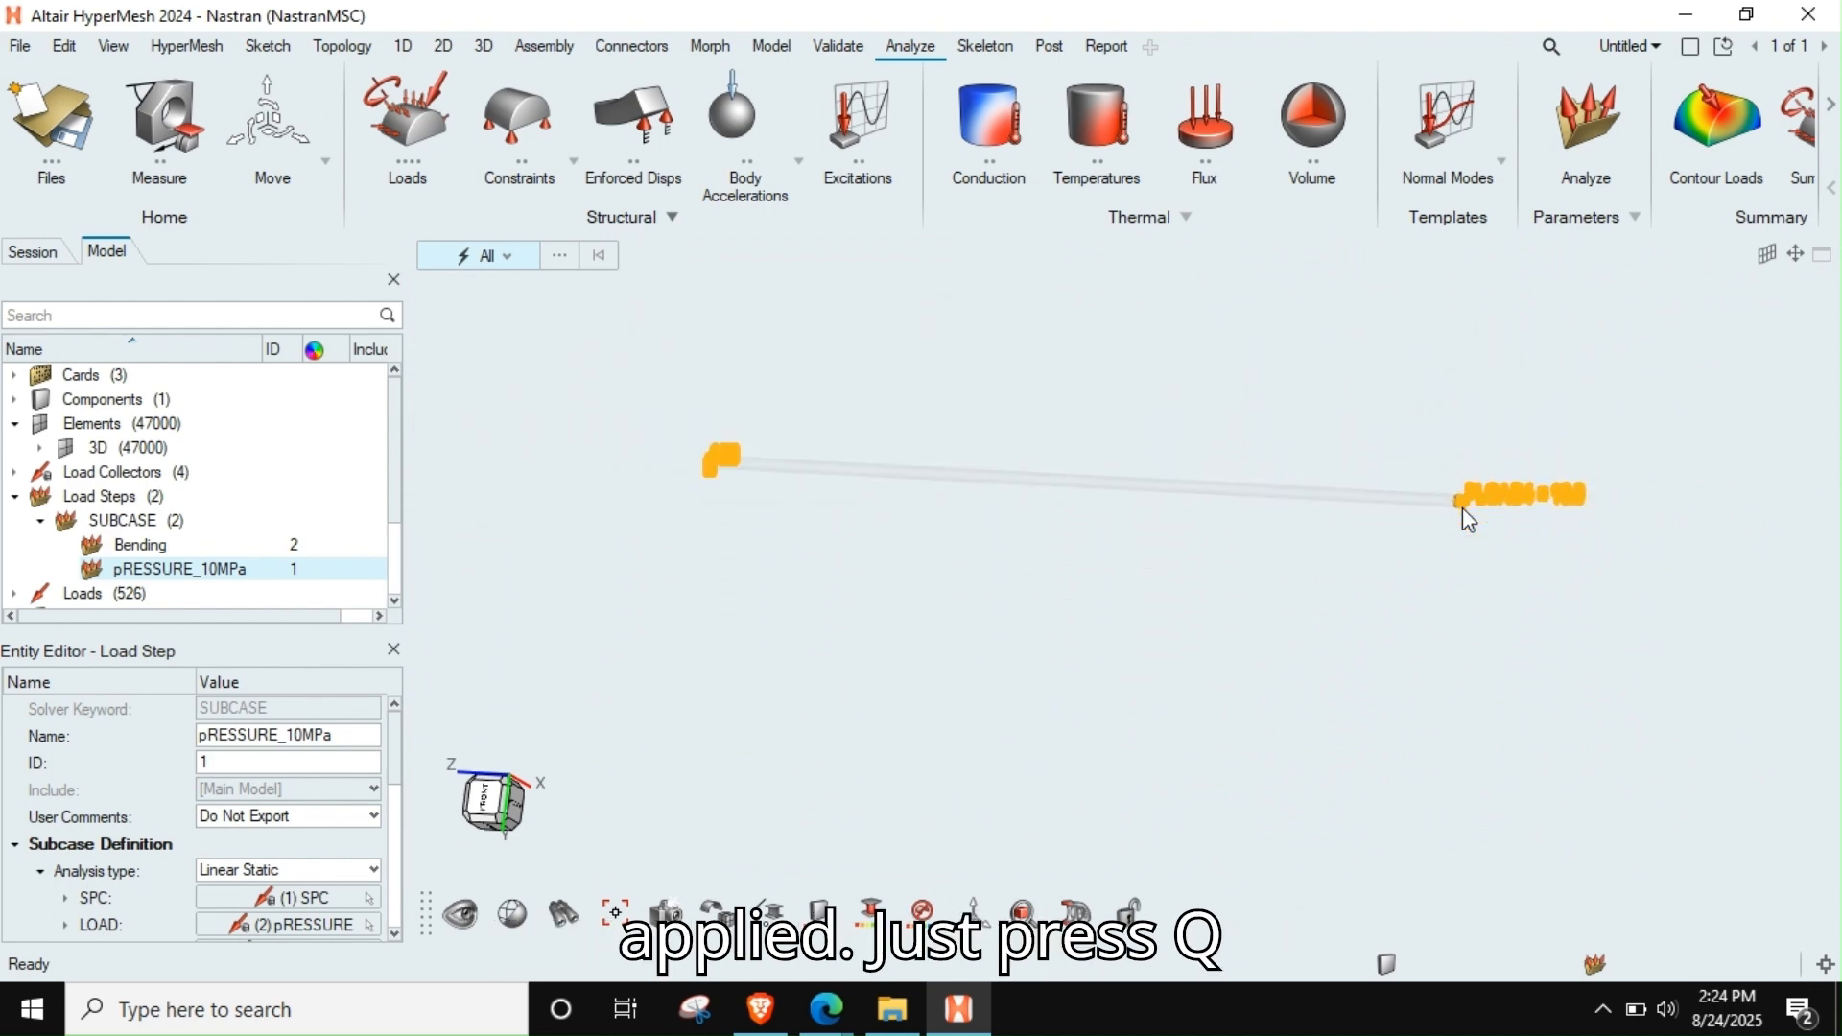
key(q)
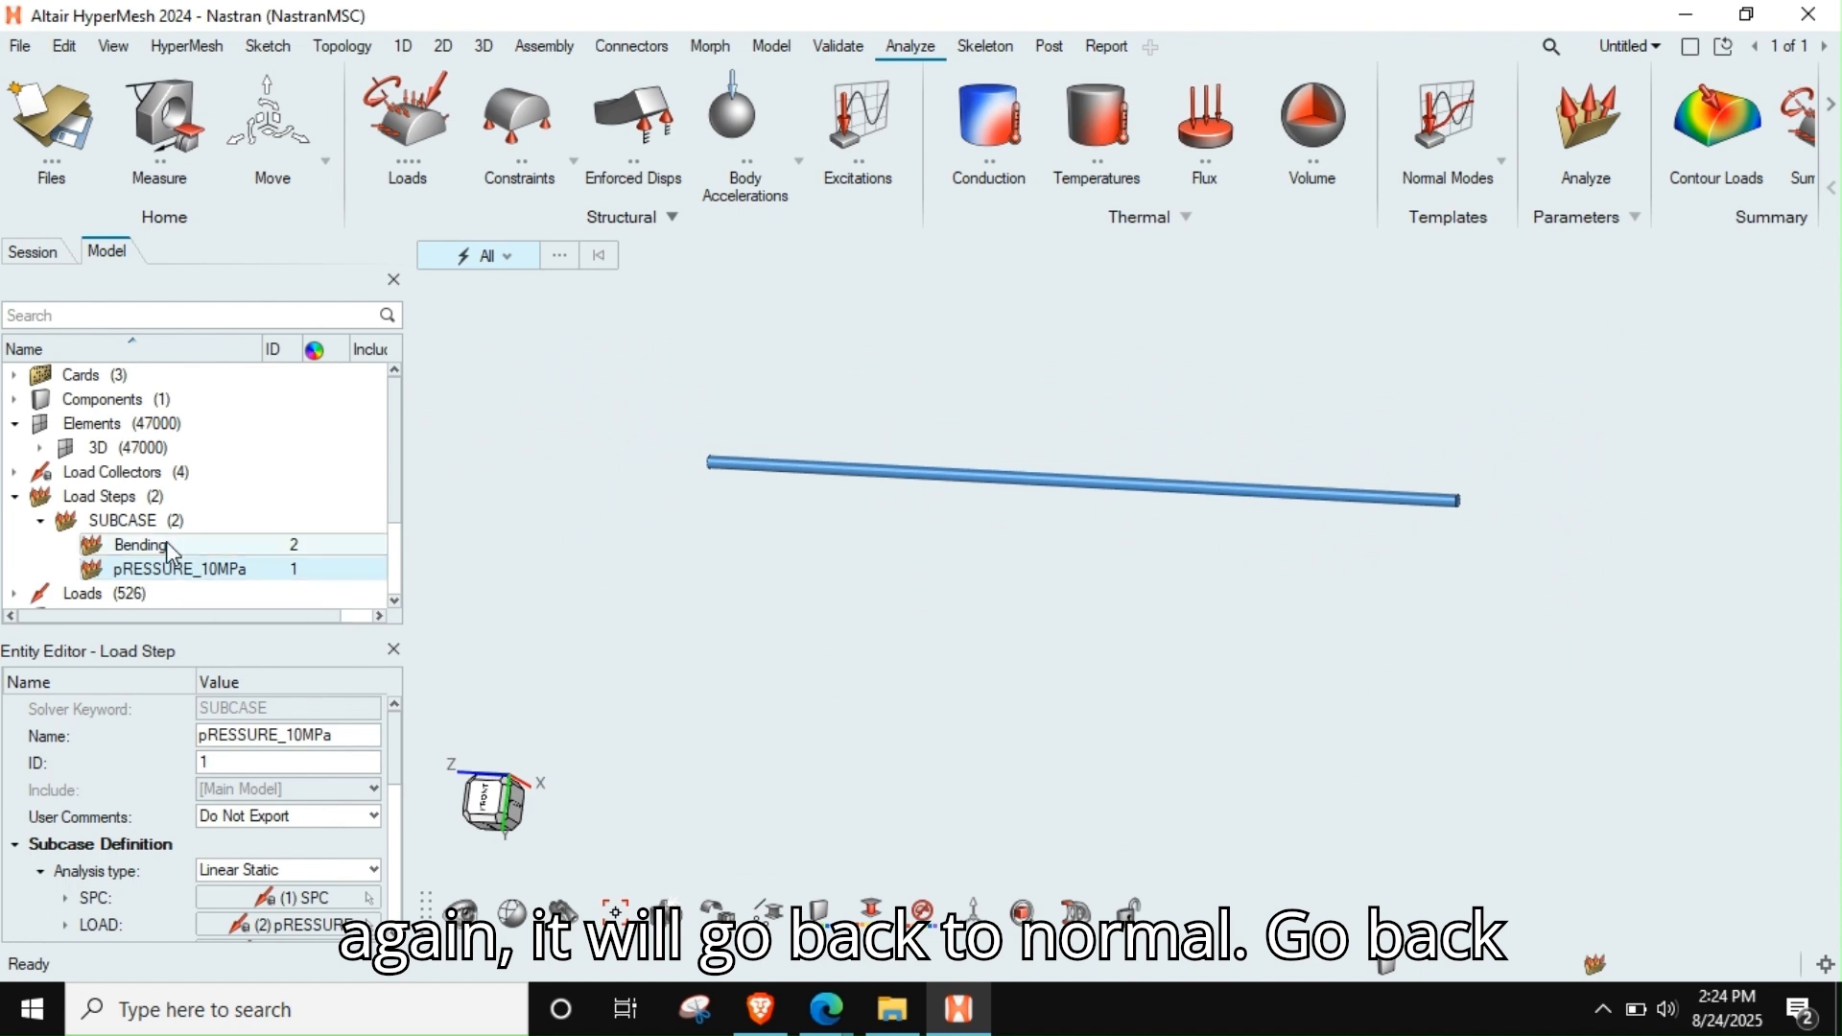
Review the Bending load step and examine its constraints at the rod's ends
click(165, 543)
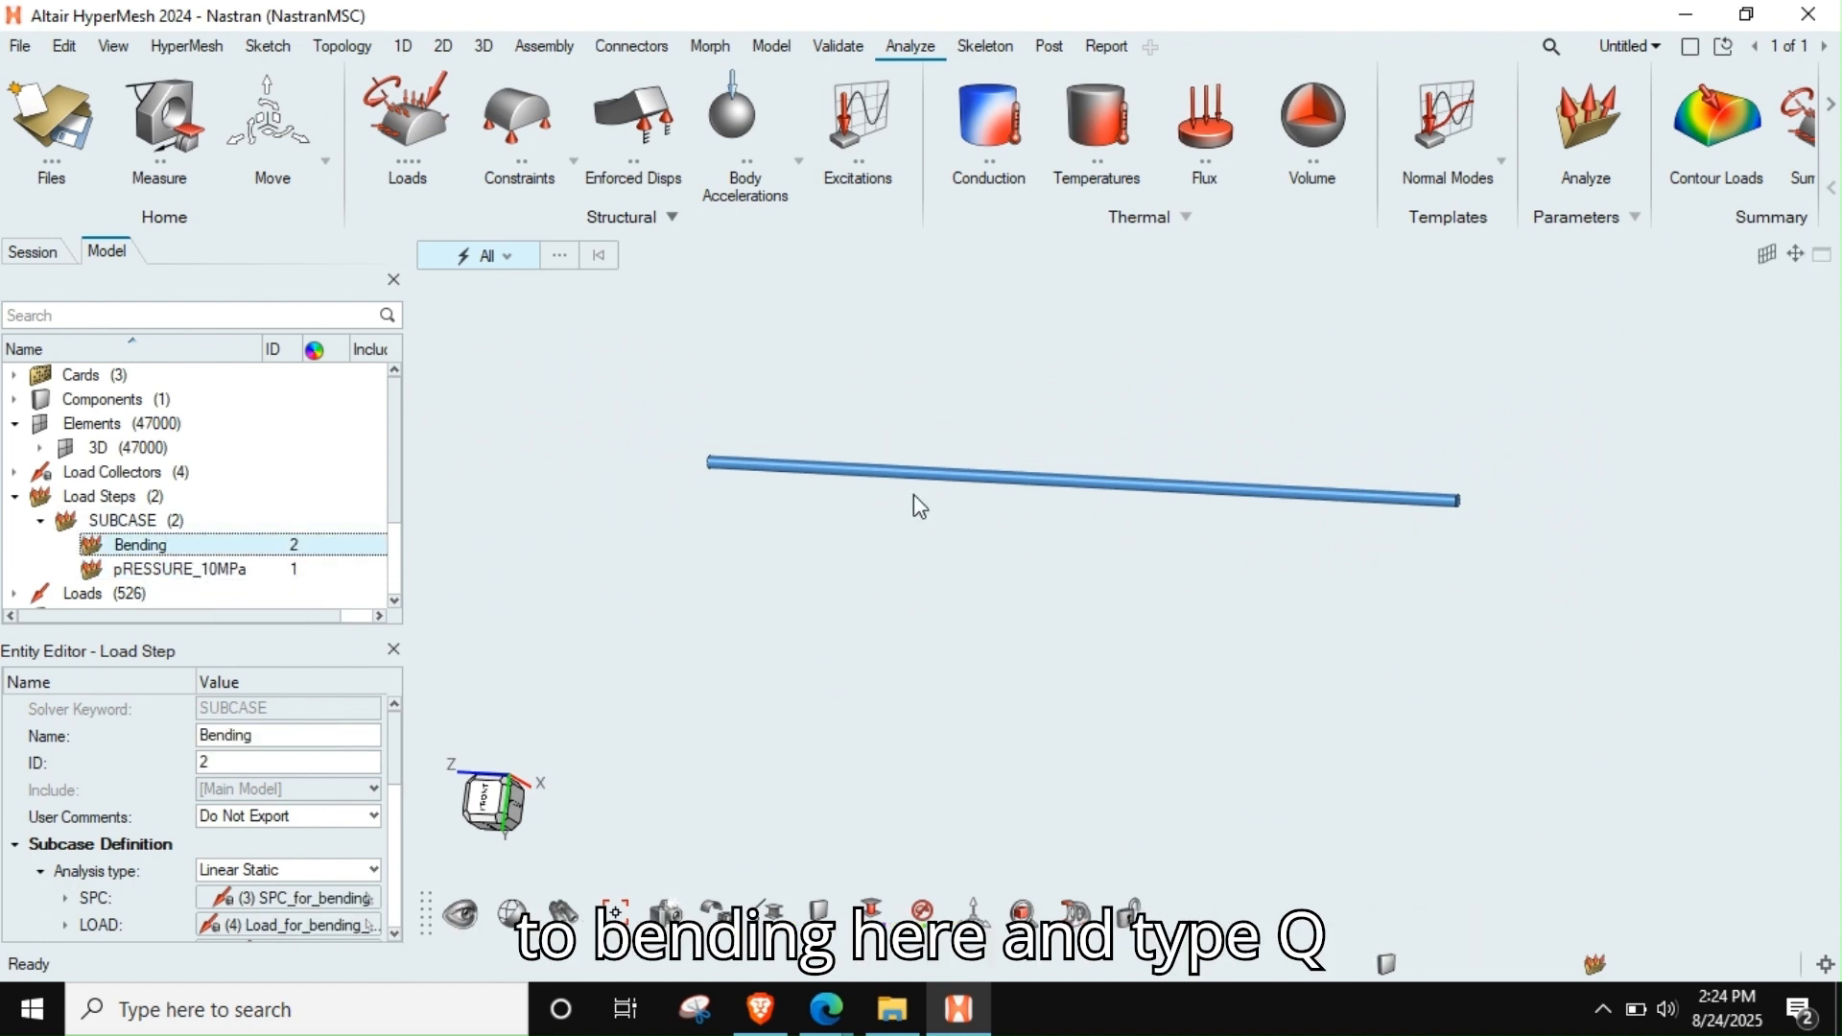
key(q)
mouse_move(774, 477)
ctrl+mouse_down()
mouse_move(770, 523)
mouse_move(790, 499)
ctrl+mouse_up()
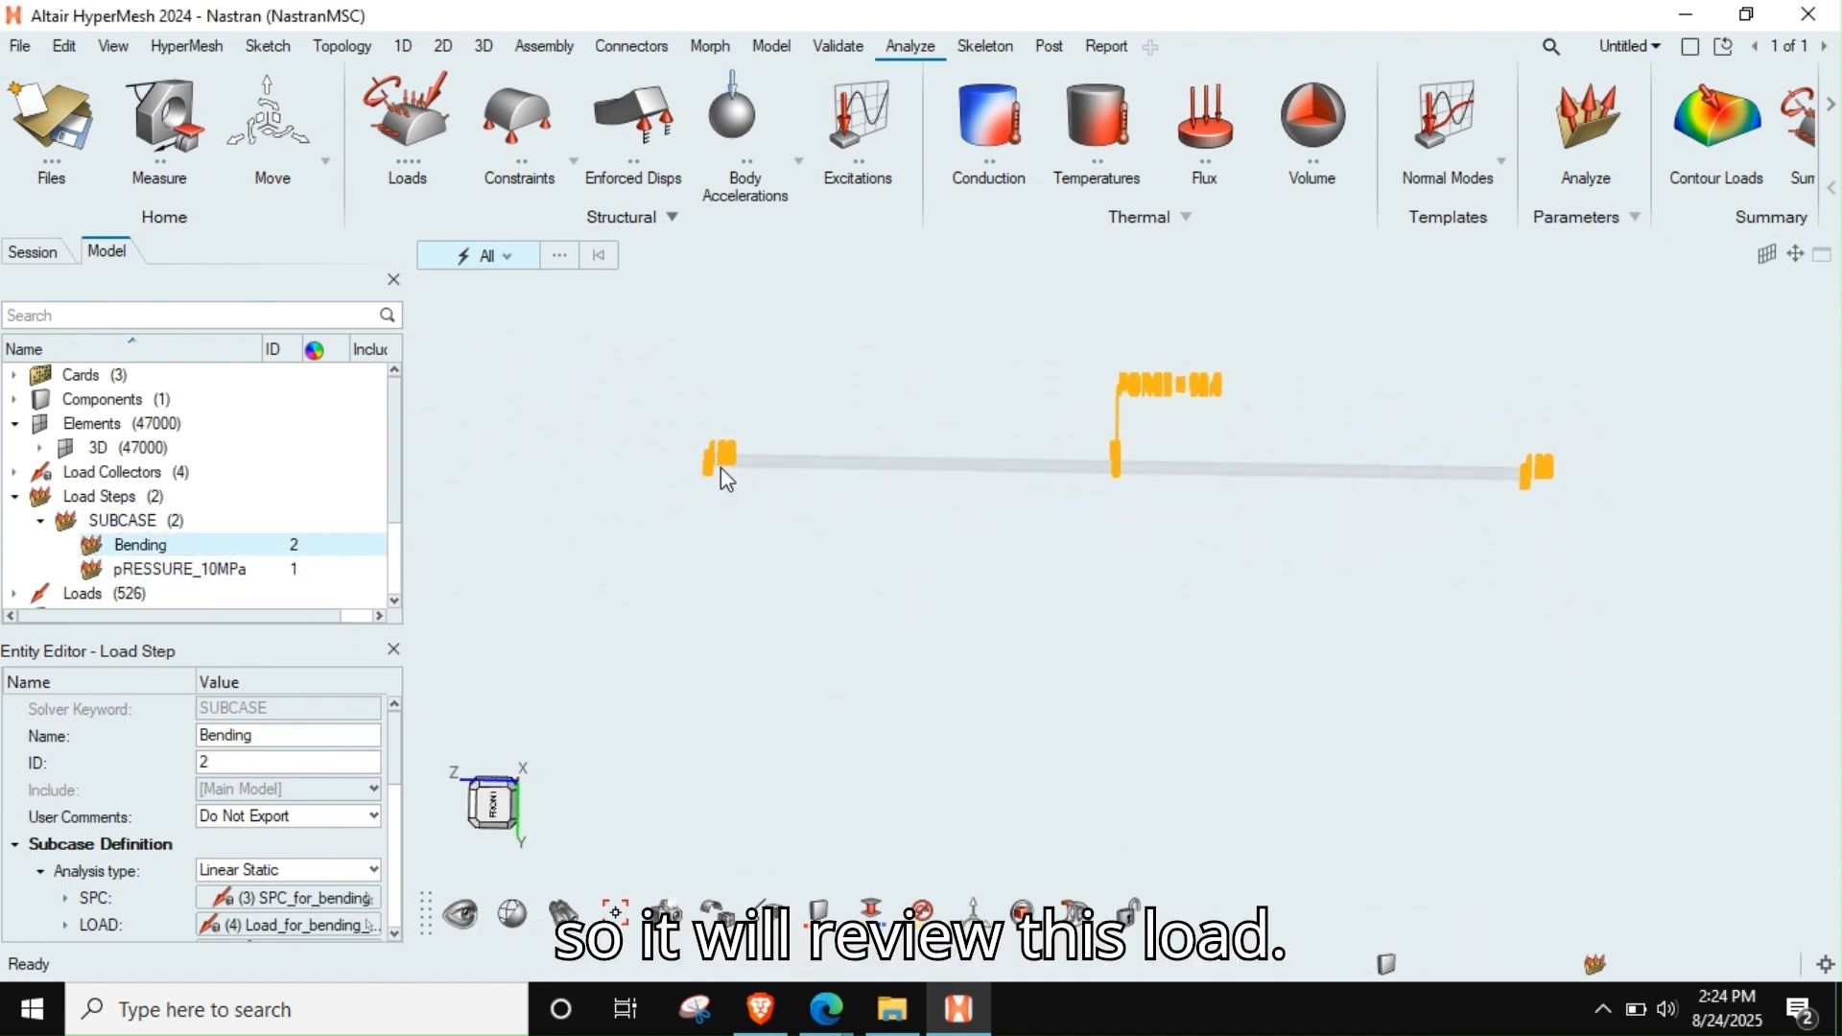
scroll(721, 468, up, 12)
ctrl+drag(745, 402, 1110, 576)
scroll(1180, 554, up, 4)
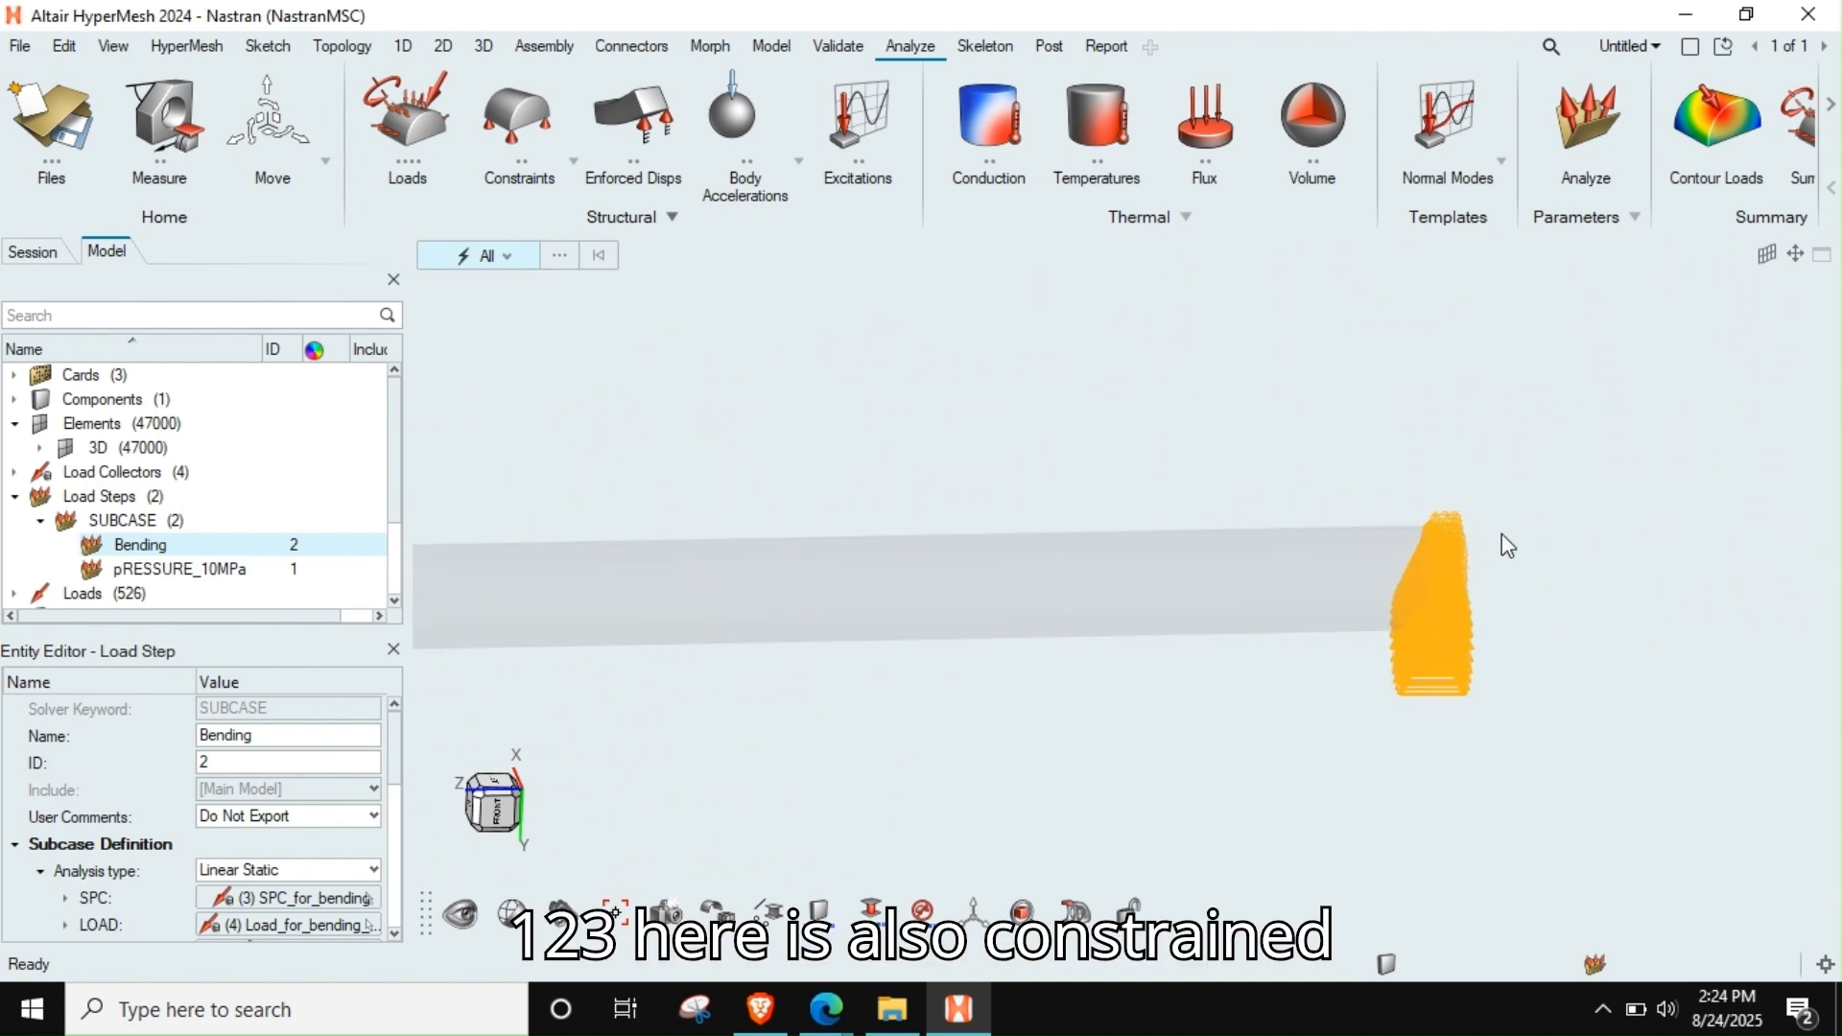
scroll(1478, 540, up, 5)
mouse_move(1361, 545)
middle_down()
mouse_move(1293, 559)
mouse_move(1317, 568)
middle_up()
scroll(1299, 544, down, 12)
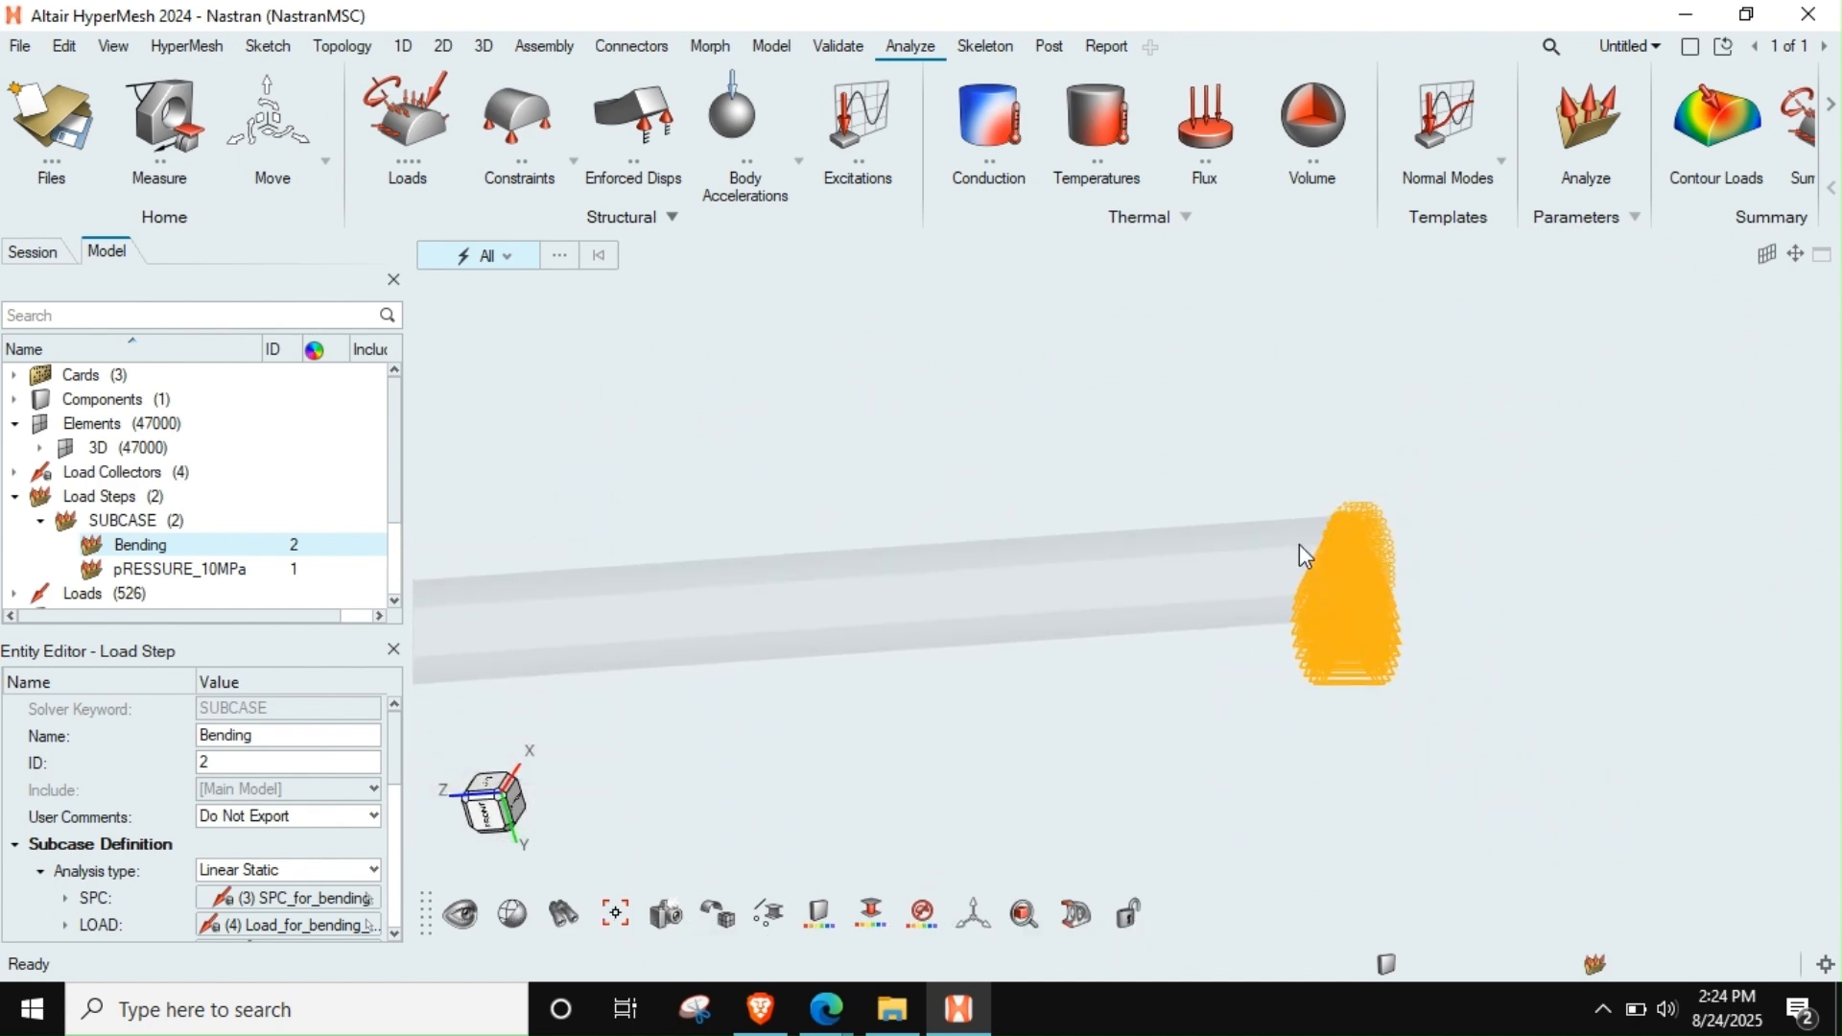
Examine the force labels on the rod's mid-span nodes in the Bending load step review
right_drag(1038, 595, 1178, 630)
scroll(1178, 629, up, 4)
scroll(1102, 573, up, 3)
mouse_move(996, 536)
middle_down()
mouse_move(1017, 623)
mouse_move(985, 499)
middle_up()
scroll(920, 384, up, 5)
scroll(915, 376, up, 5)
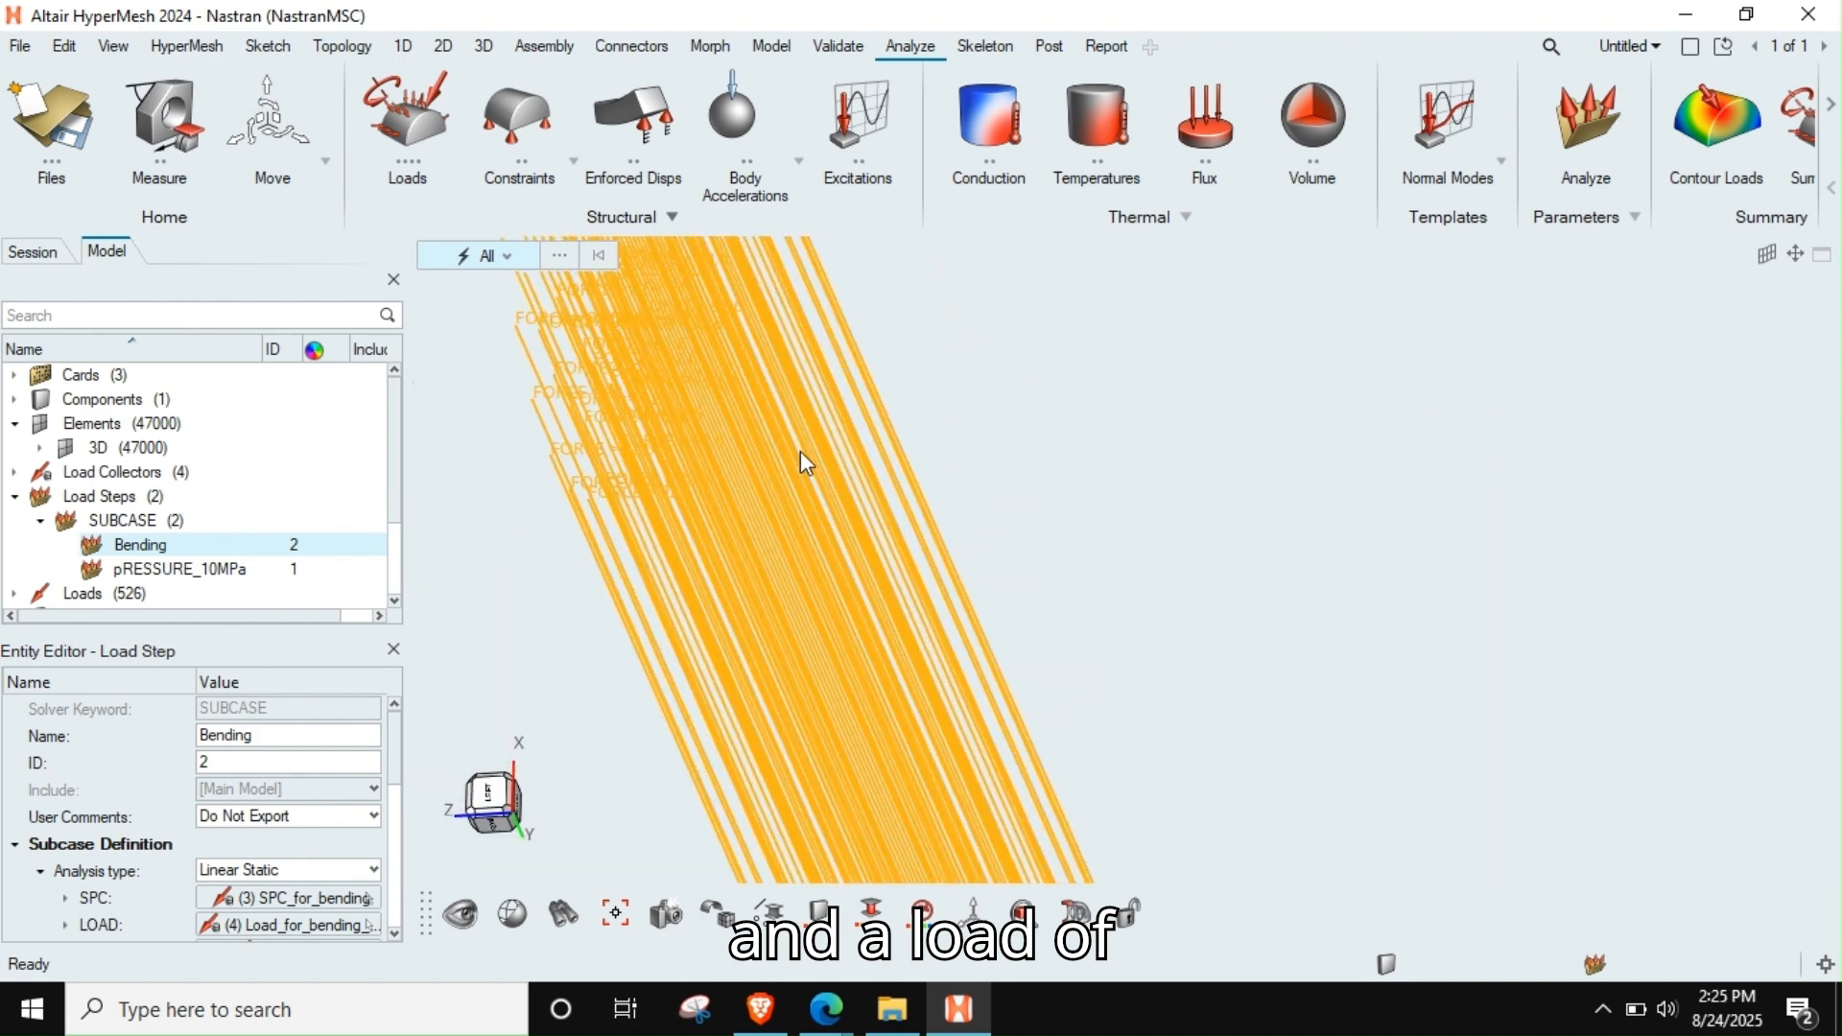
right_drag(800, 451, 912, 748)
right_drag(851, 386, 849, 609)
scroll(706, 326, up, 3)
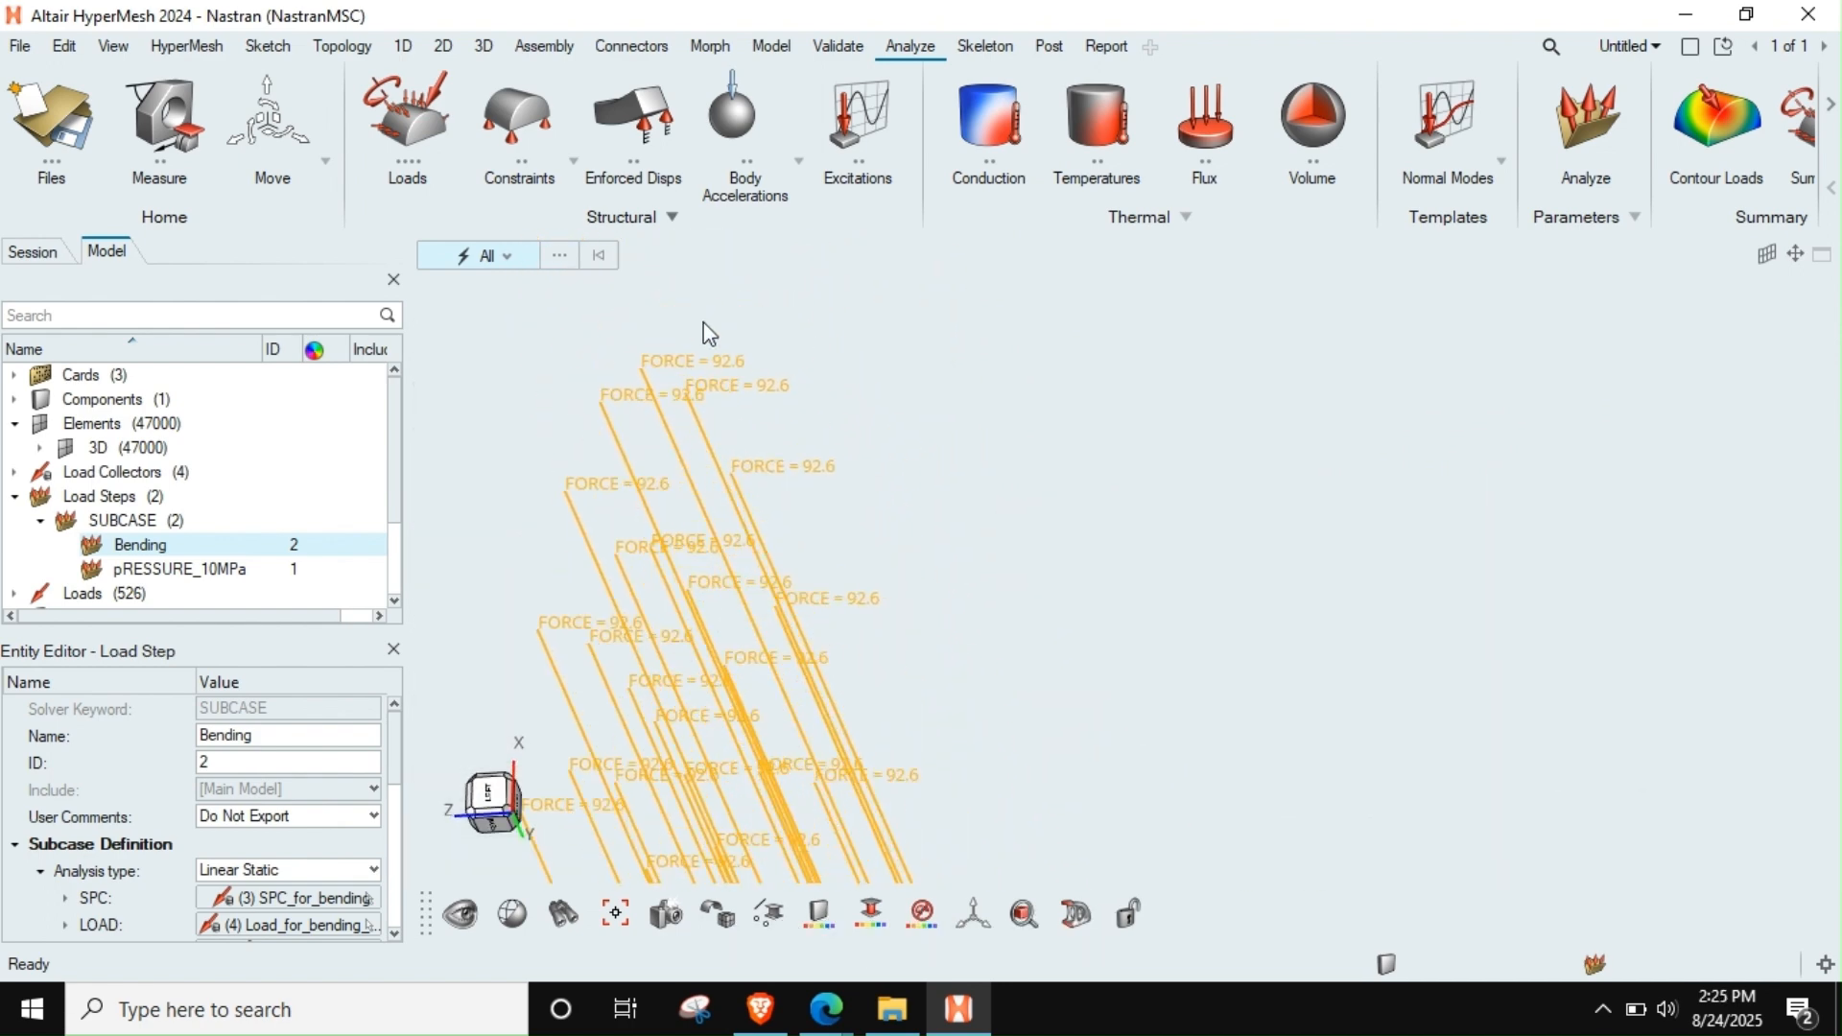
Check the direction and placement of the mid-span forces along the whole rod and end the Bending review
scroll(700, 358, down, 10)
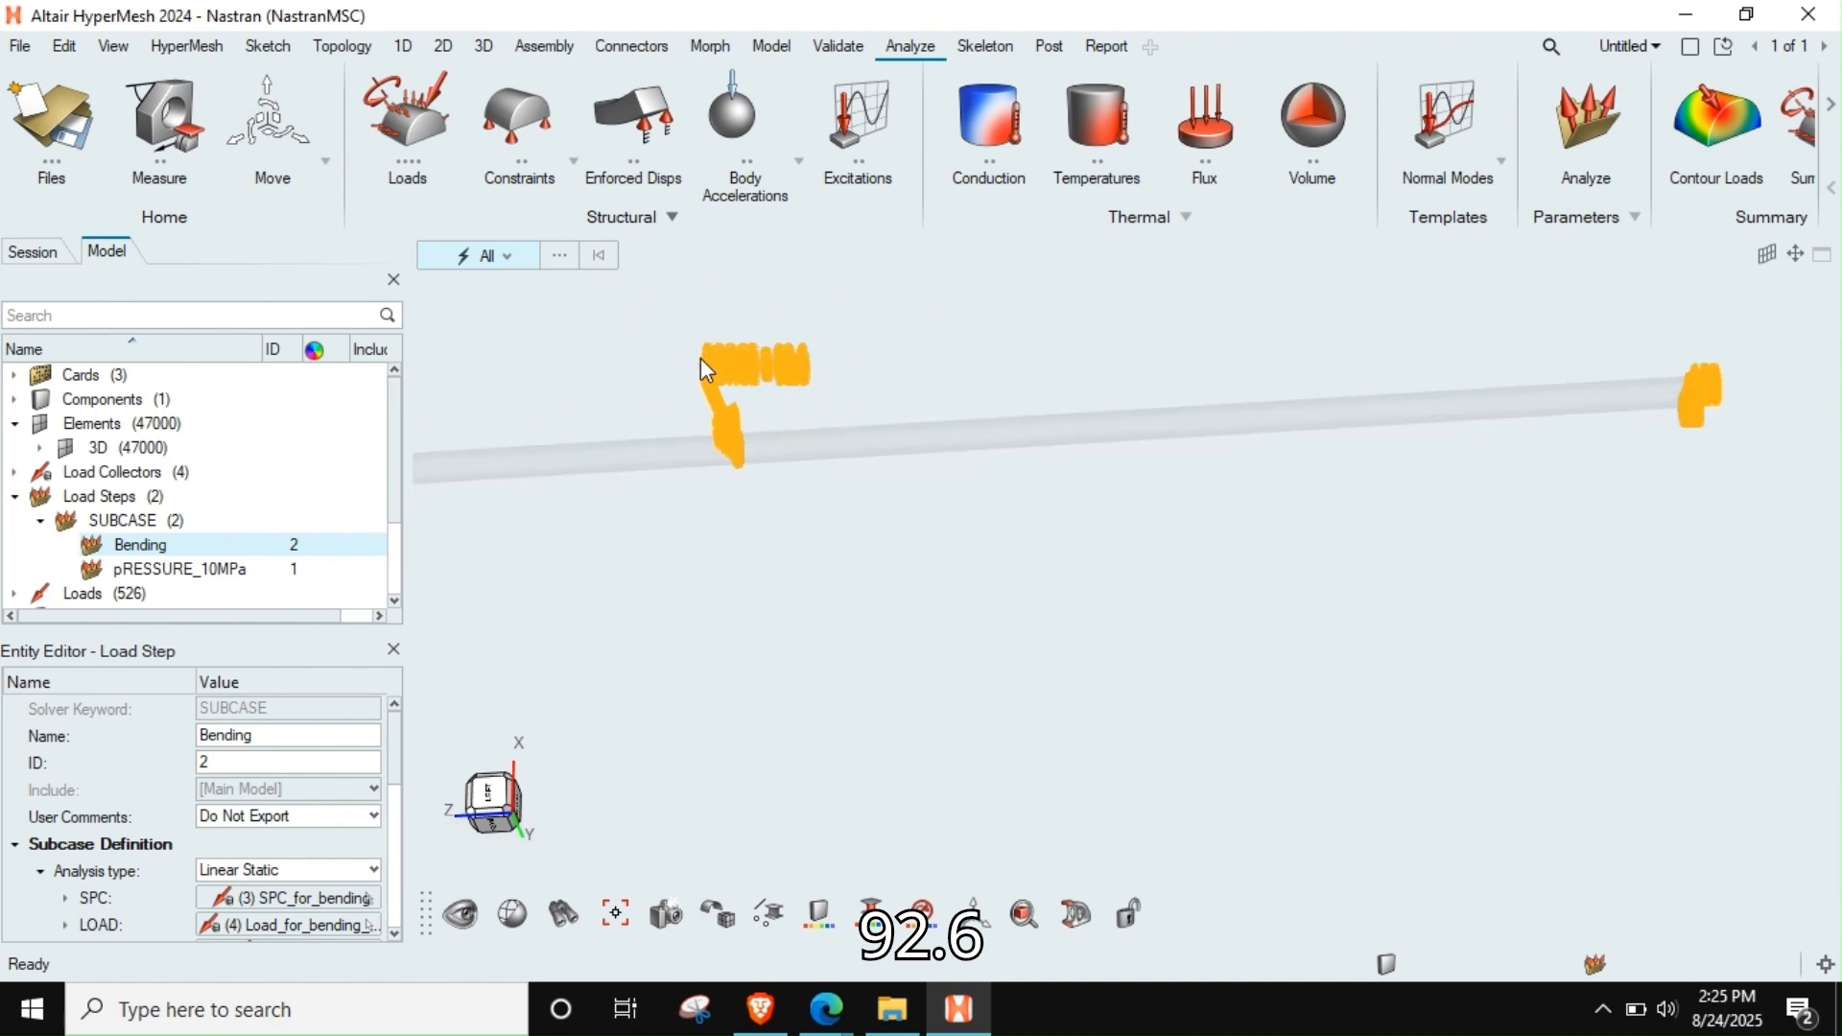
ctrl+drag(736, 403, 756, 436)
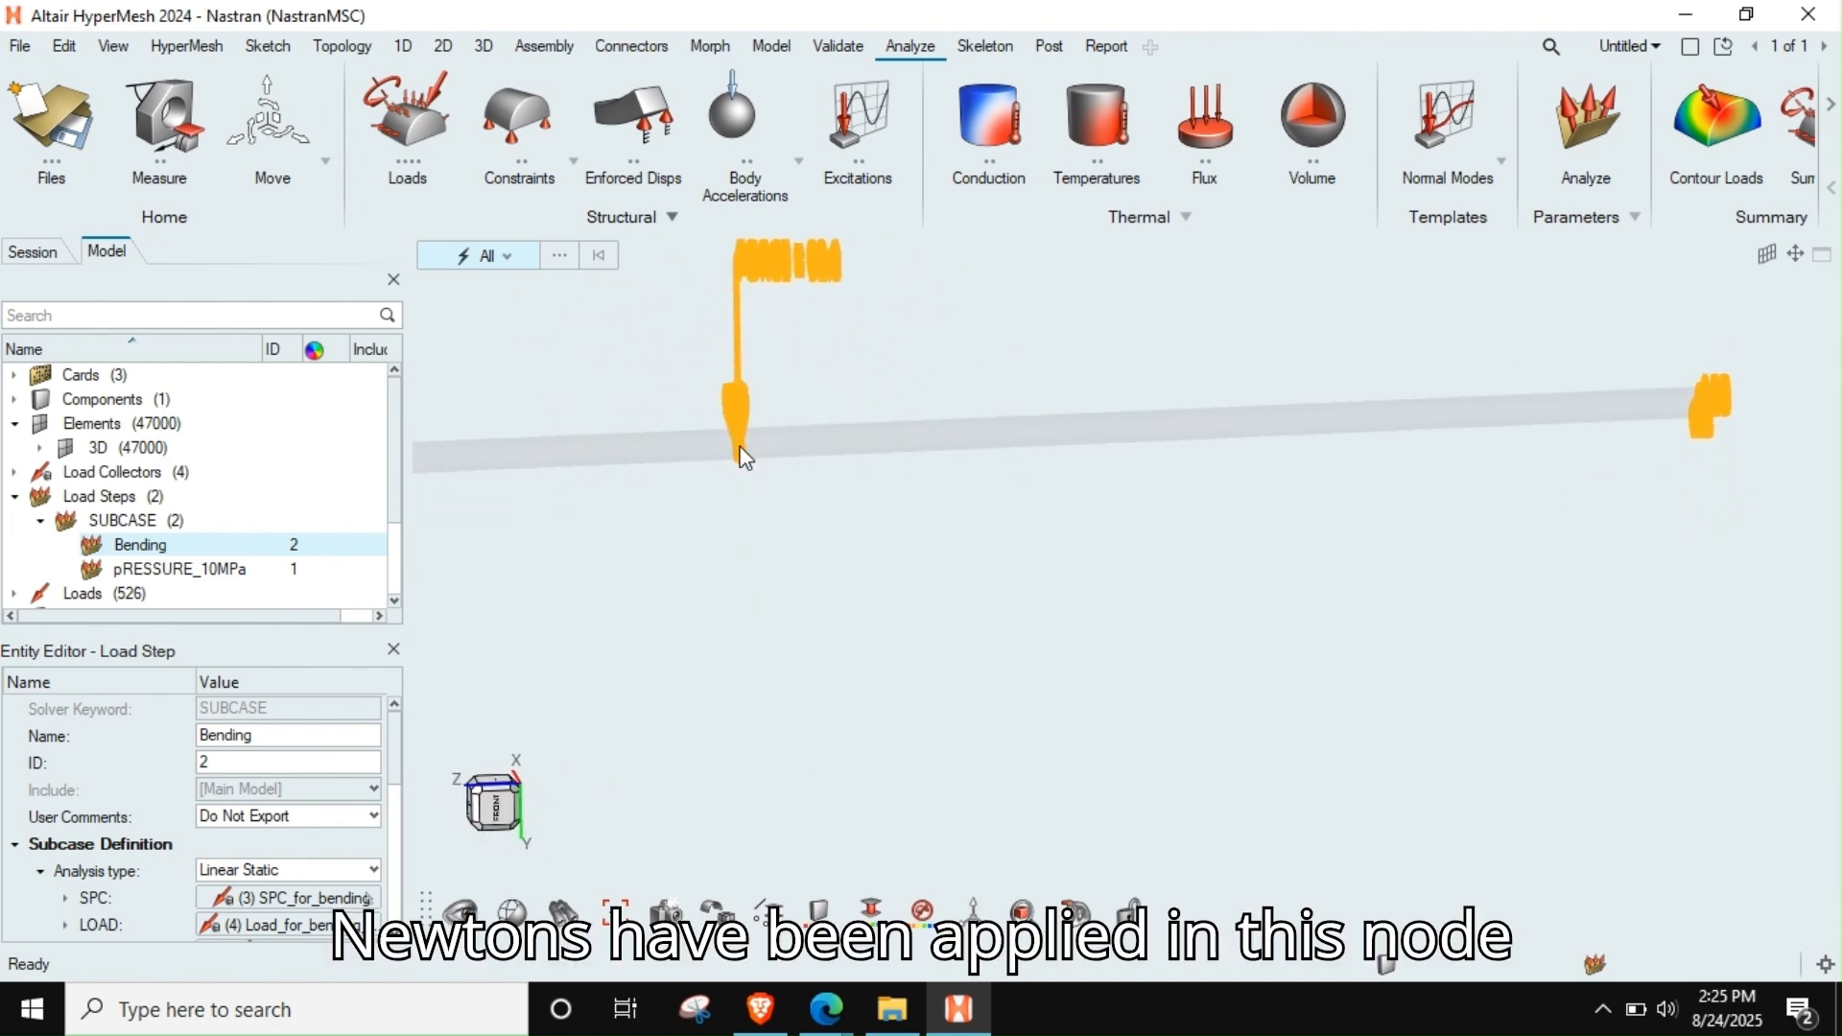
scroll(744, 458, up, 3)
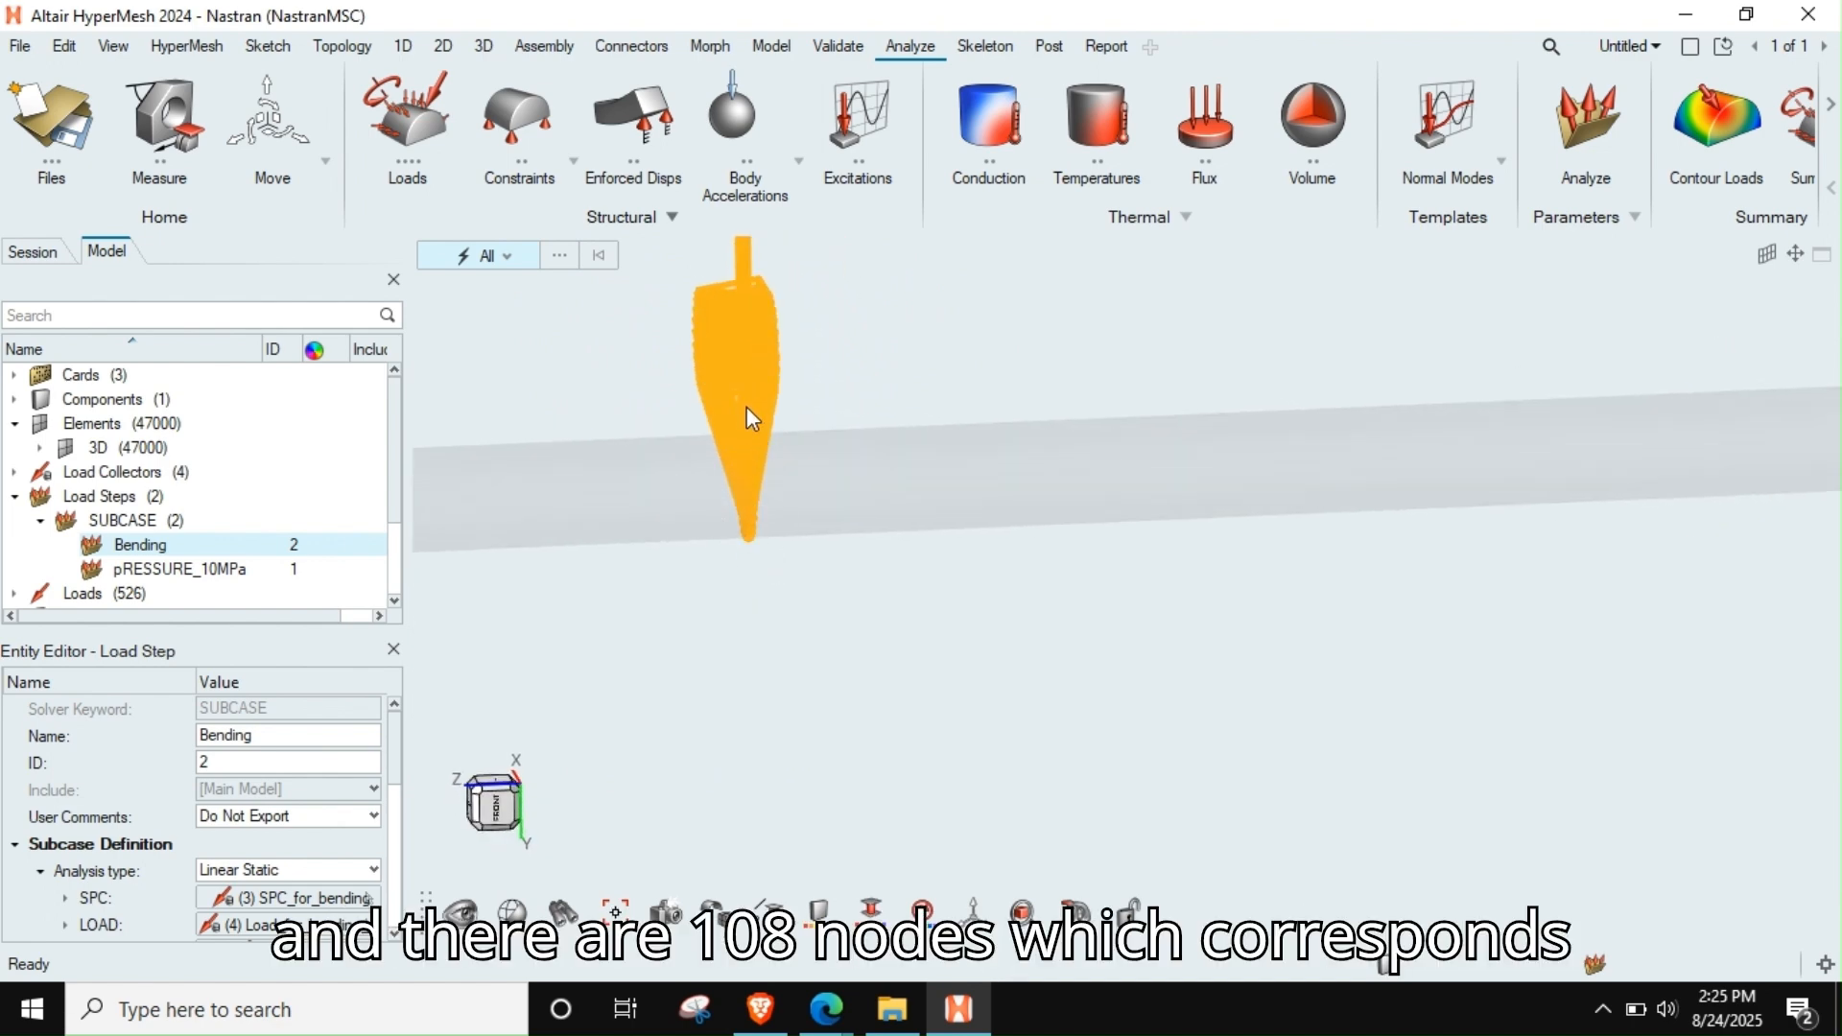
scroll(769, 534, down, 10)
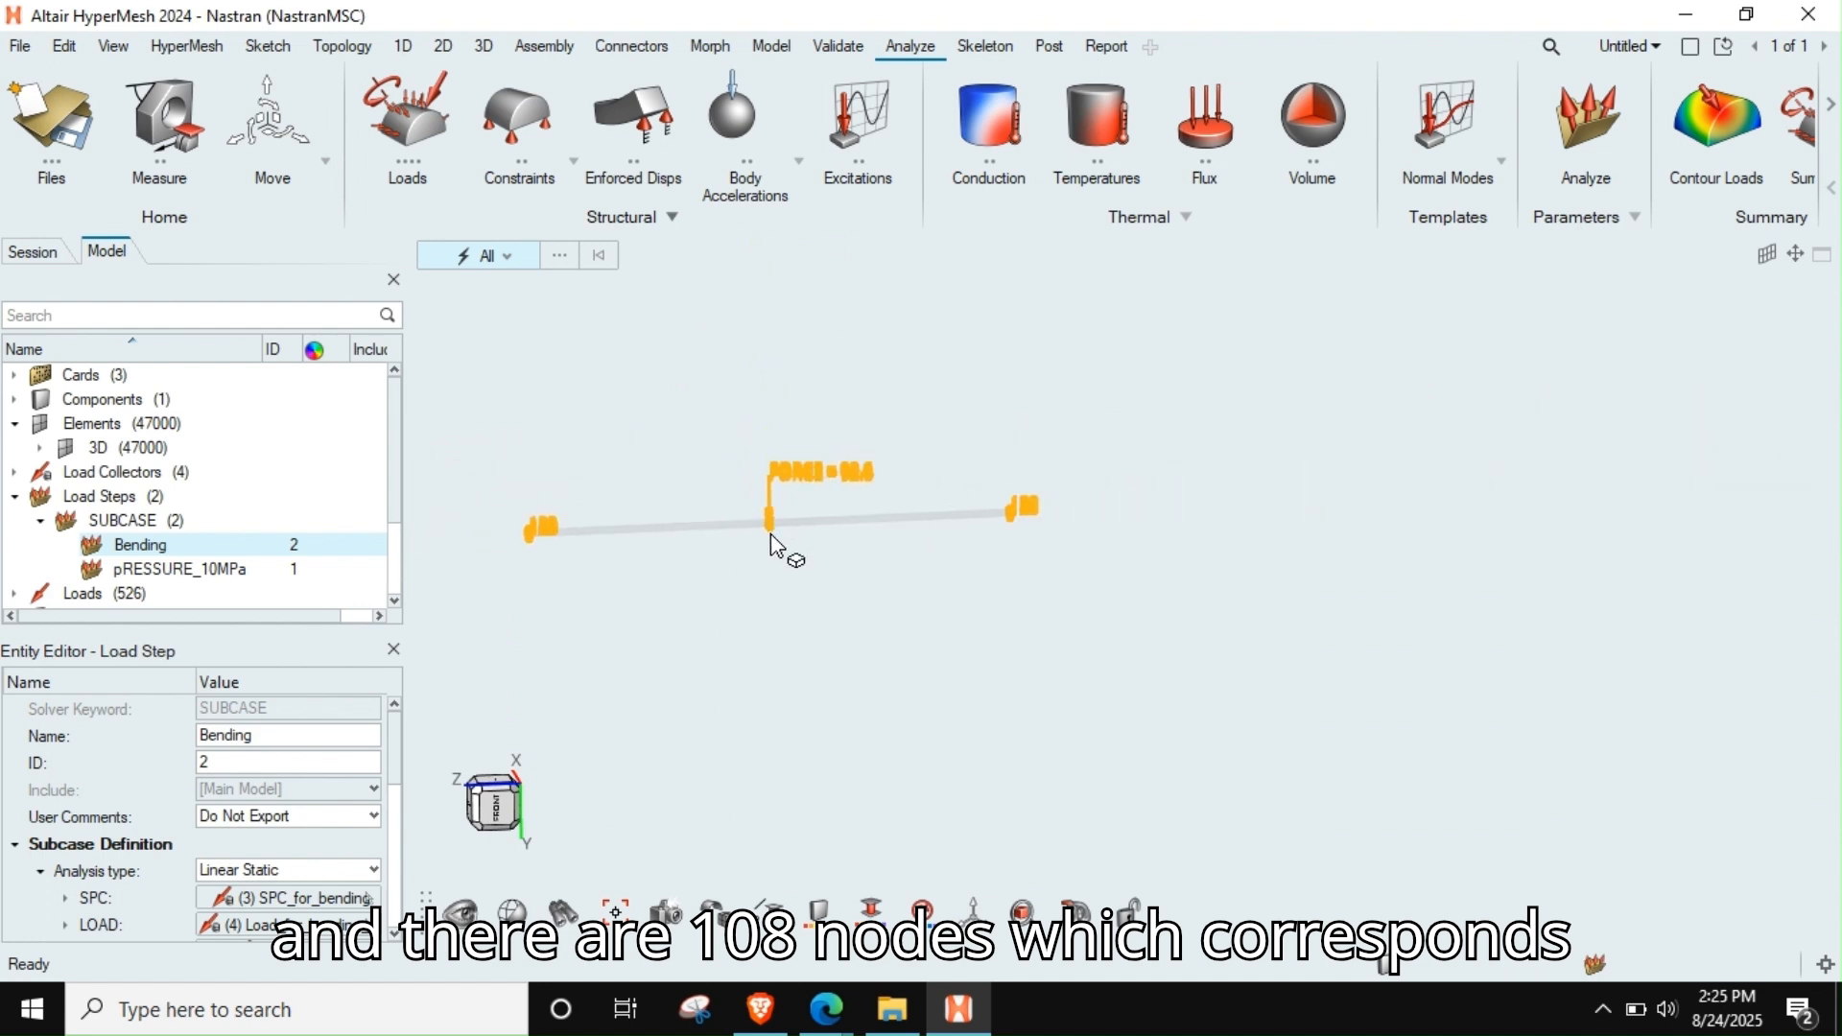
right_drag(792, 498, 870, 524)
scroll(852, 552, up, 3)
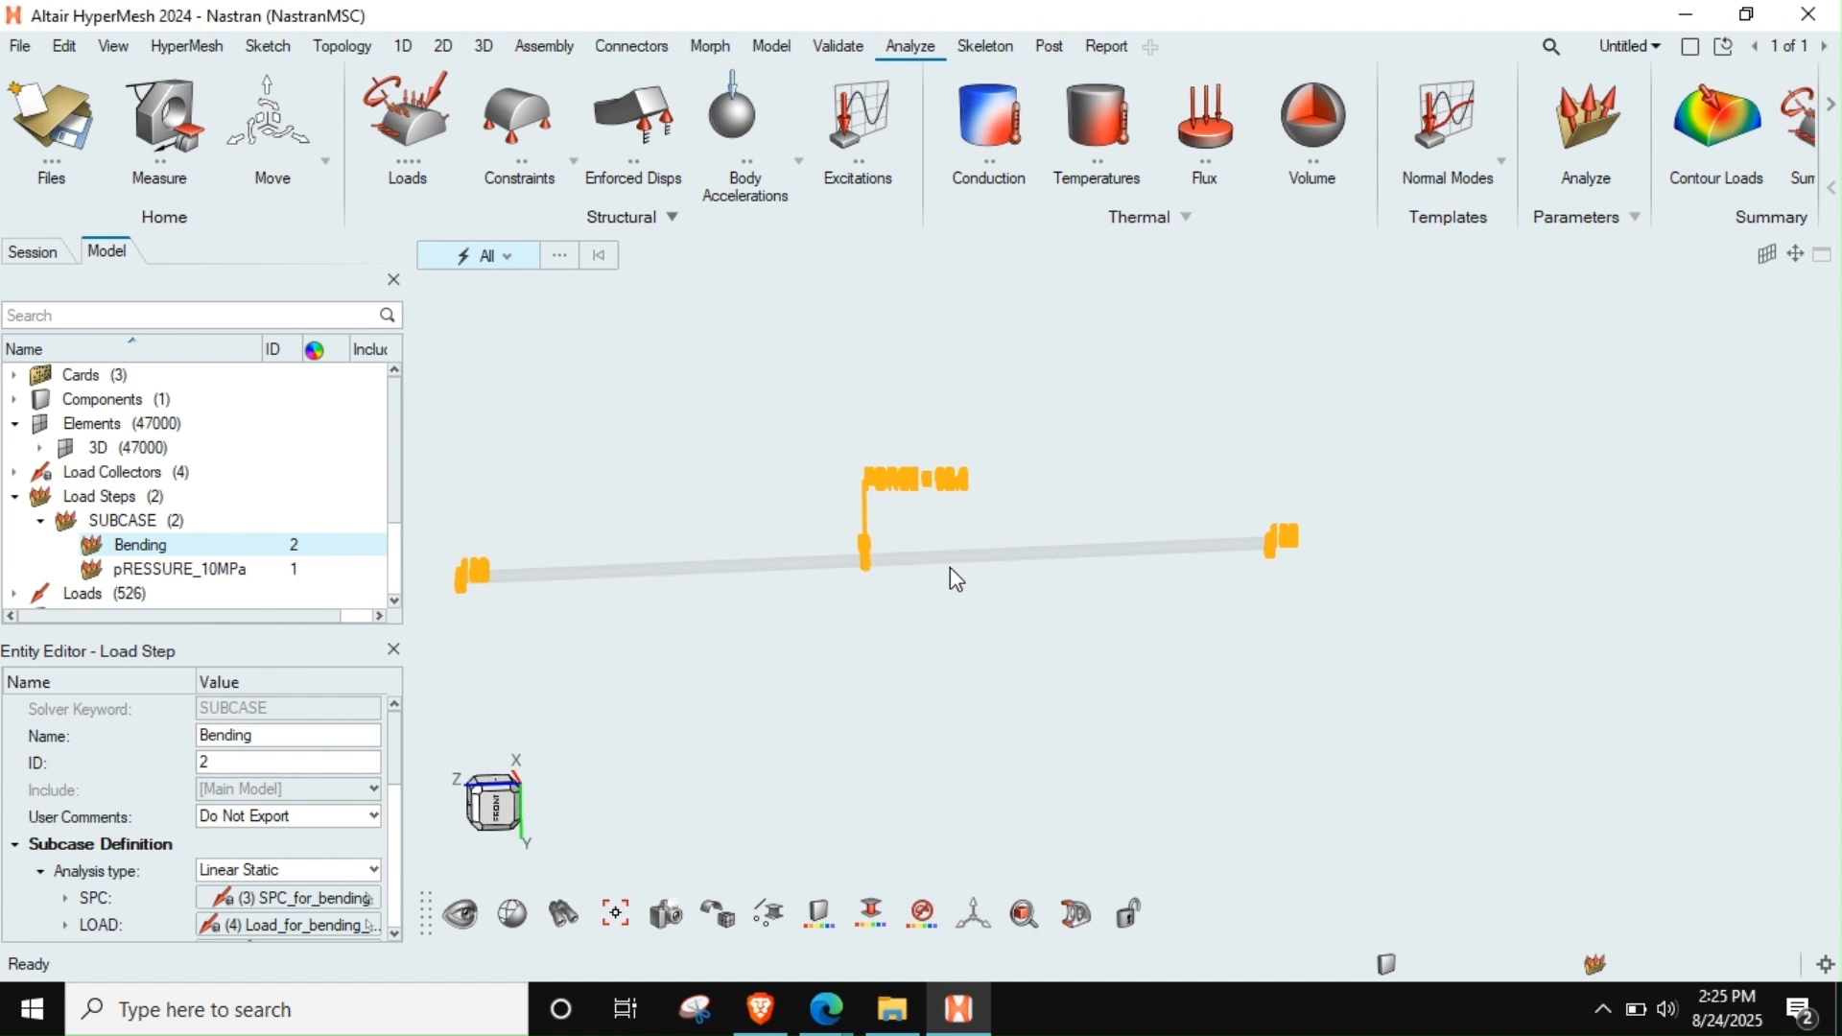
key(q)
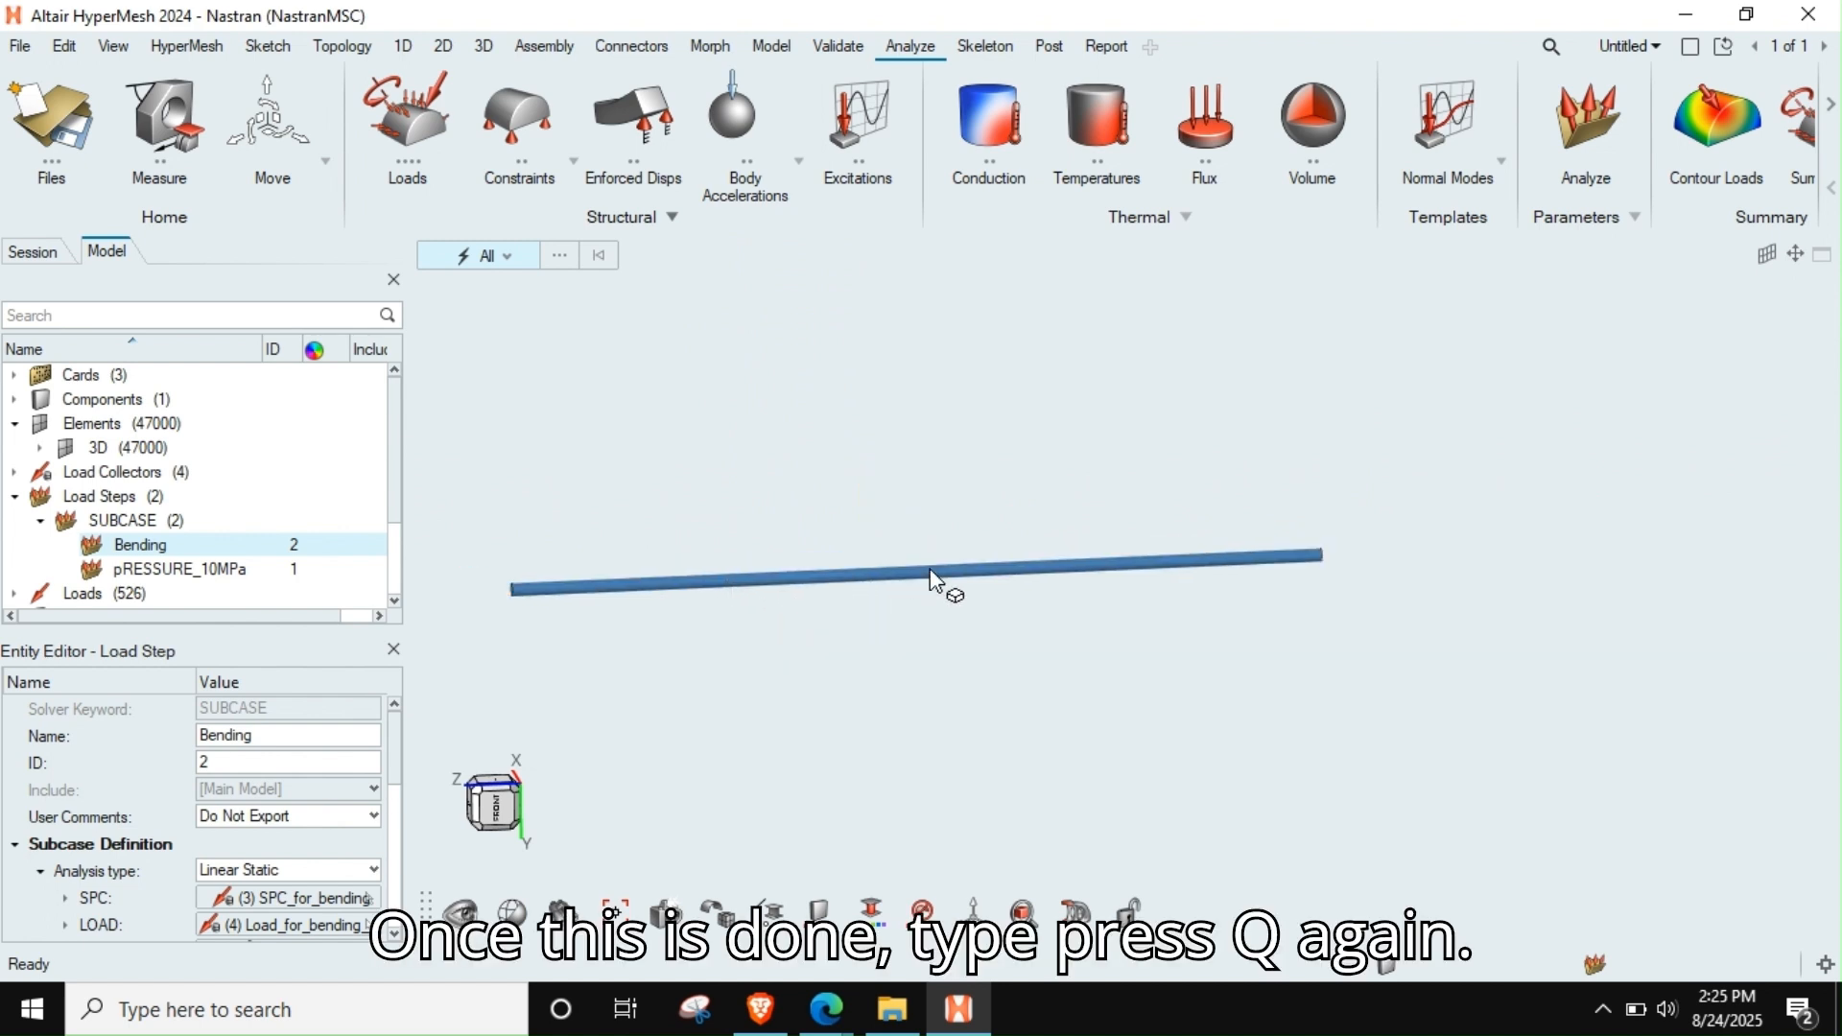
Start exporting the Nastran solver deck and choose the msc_nastran\sol101_3 folder as its destination
scroll(891, 574, down, 3)
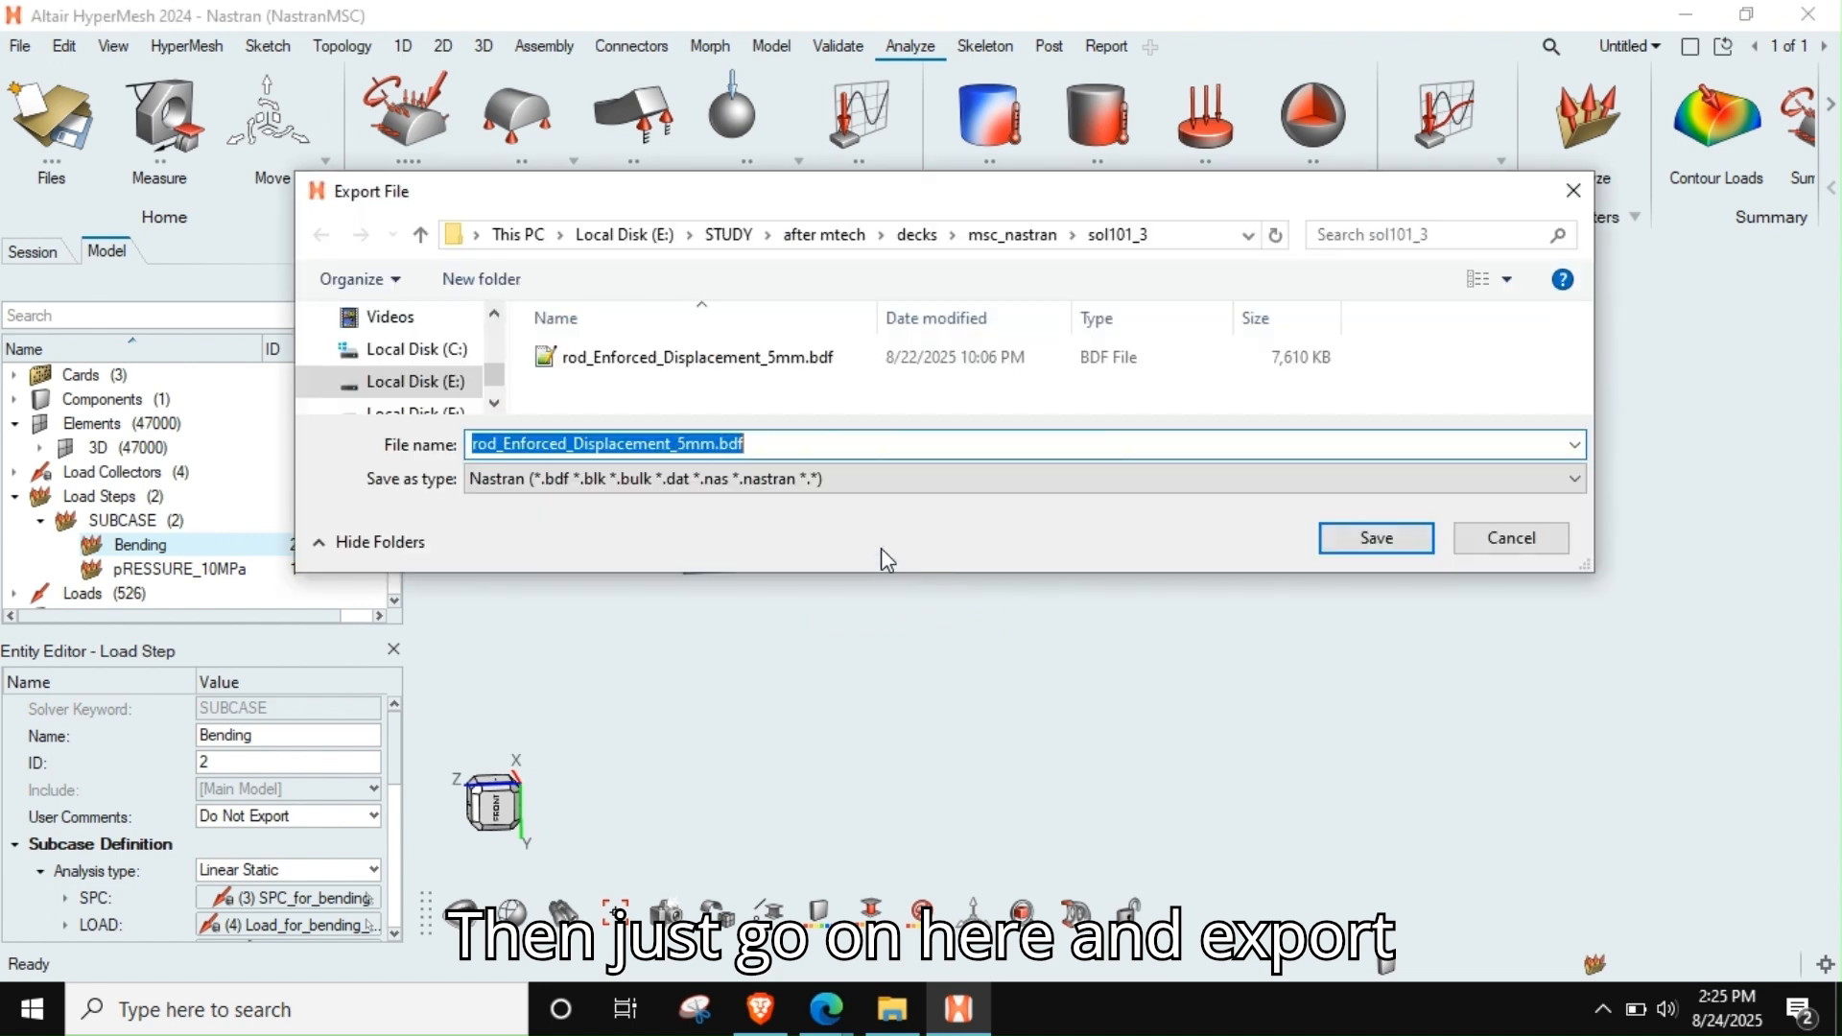
click(1029, 246)
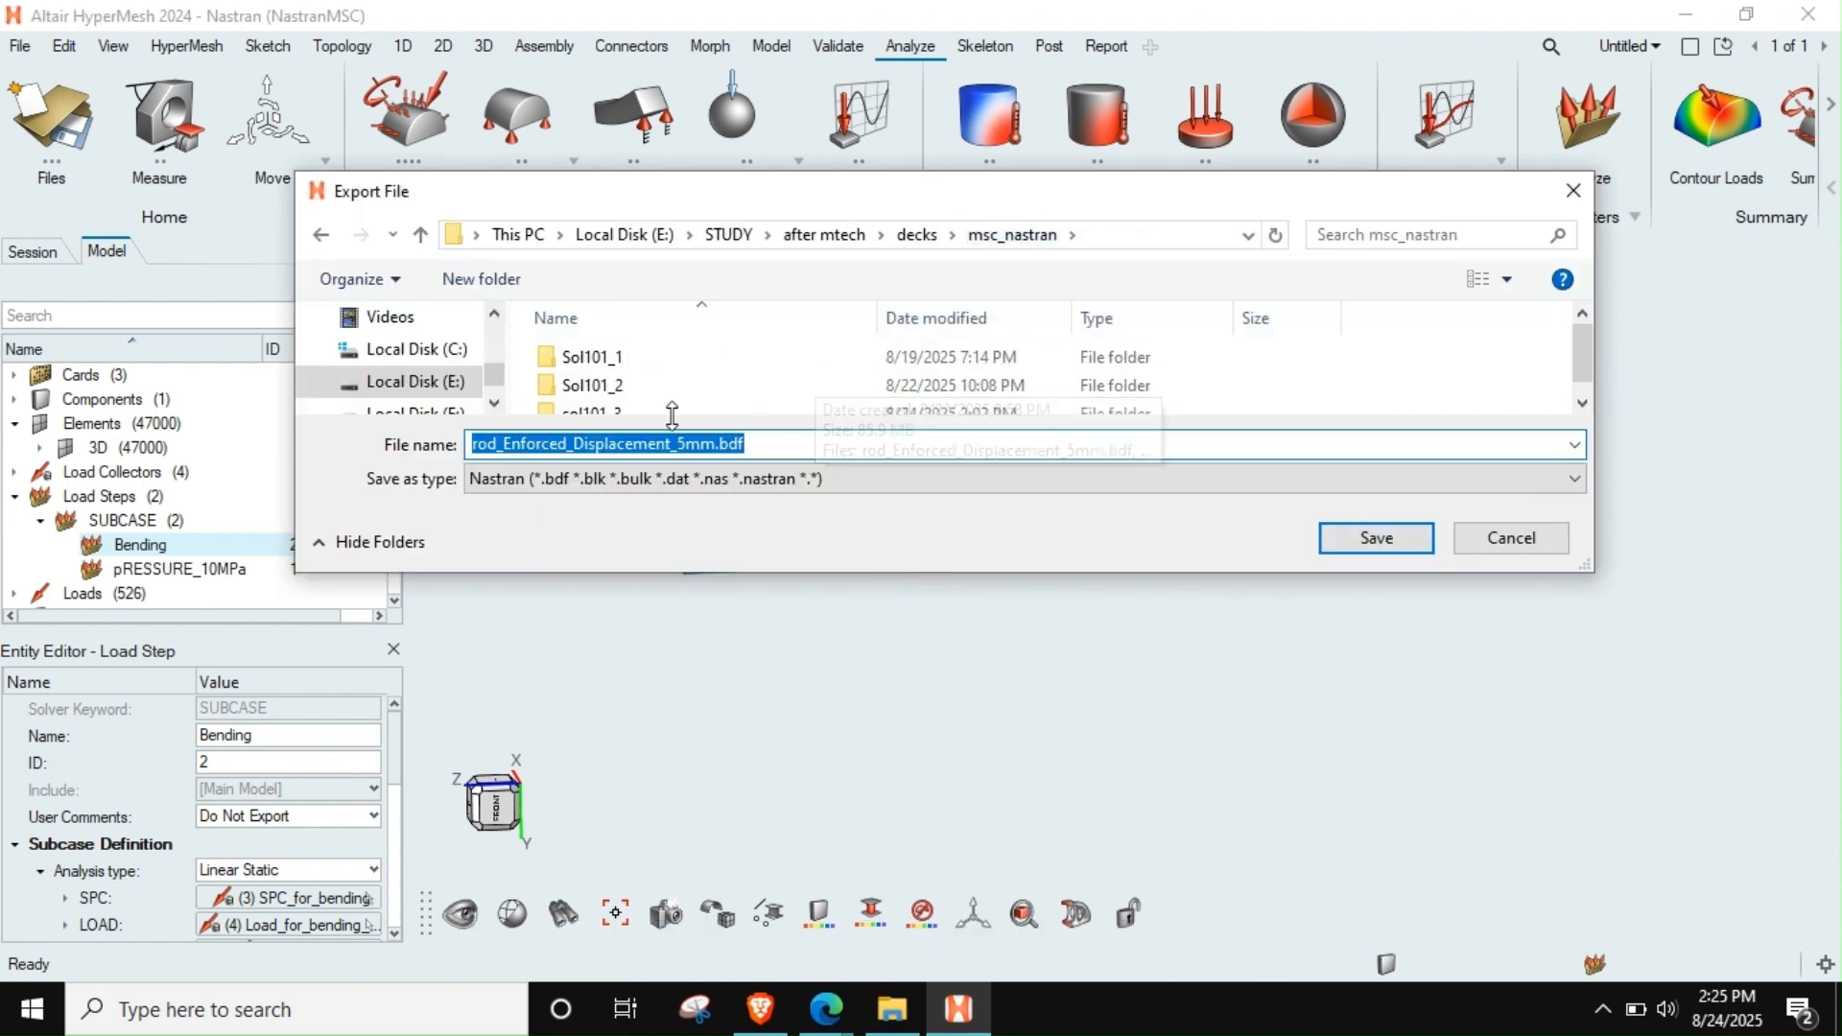
double_click(659, 403)
double_click(735, 443)
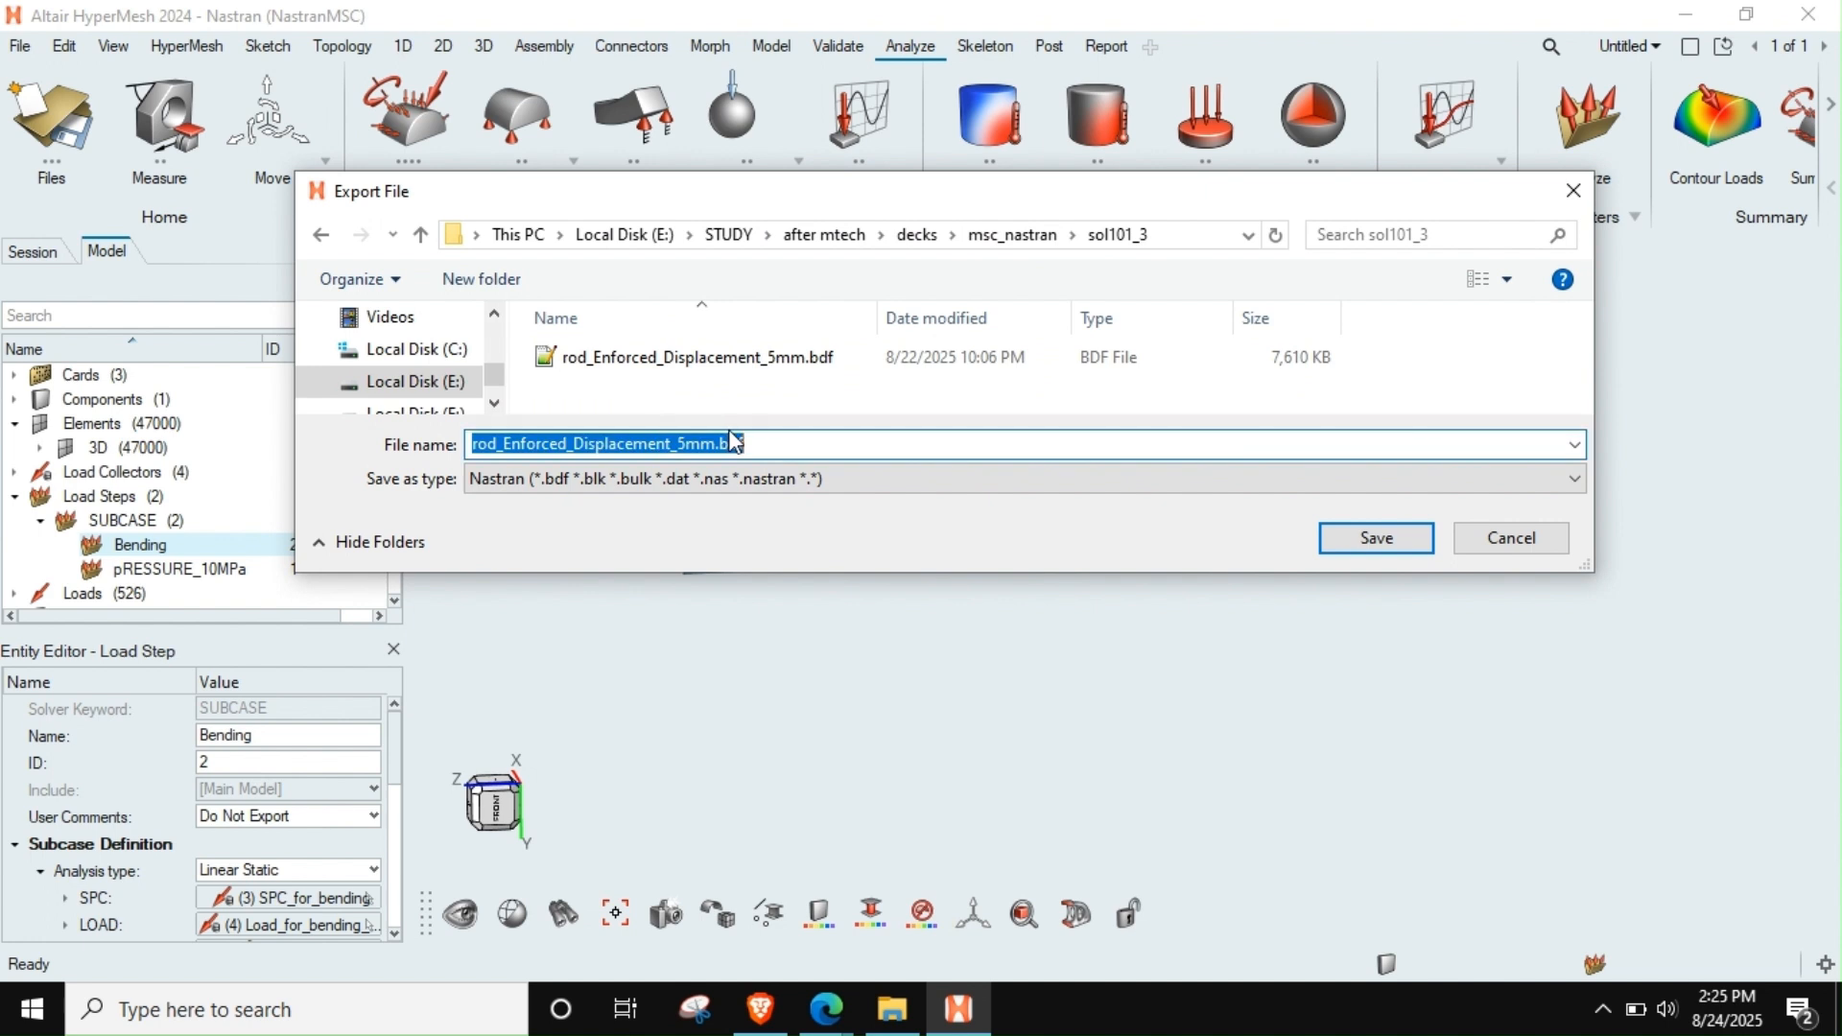
Name the deck sol101_subcase_2 and export all entities with the Standard MSC Nastran template
text(tw)
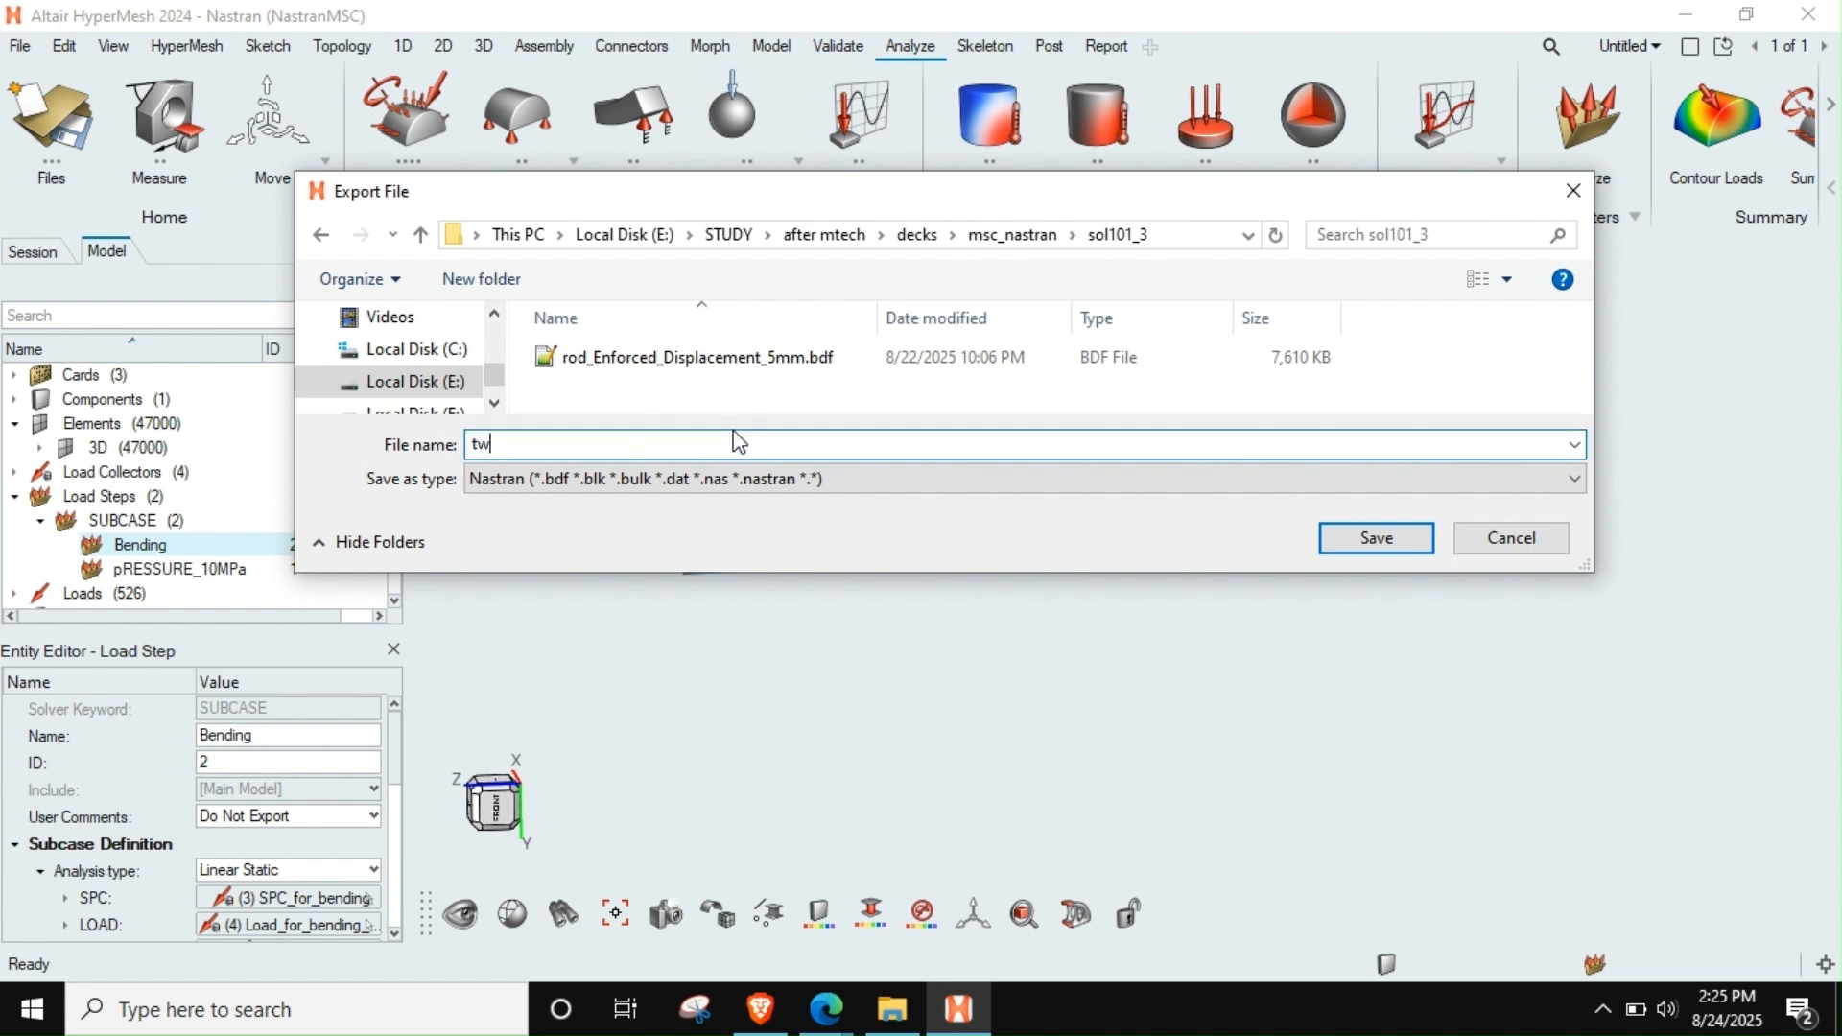
text(ol101_subc)
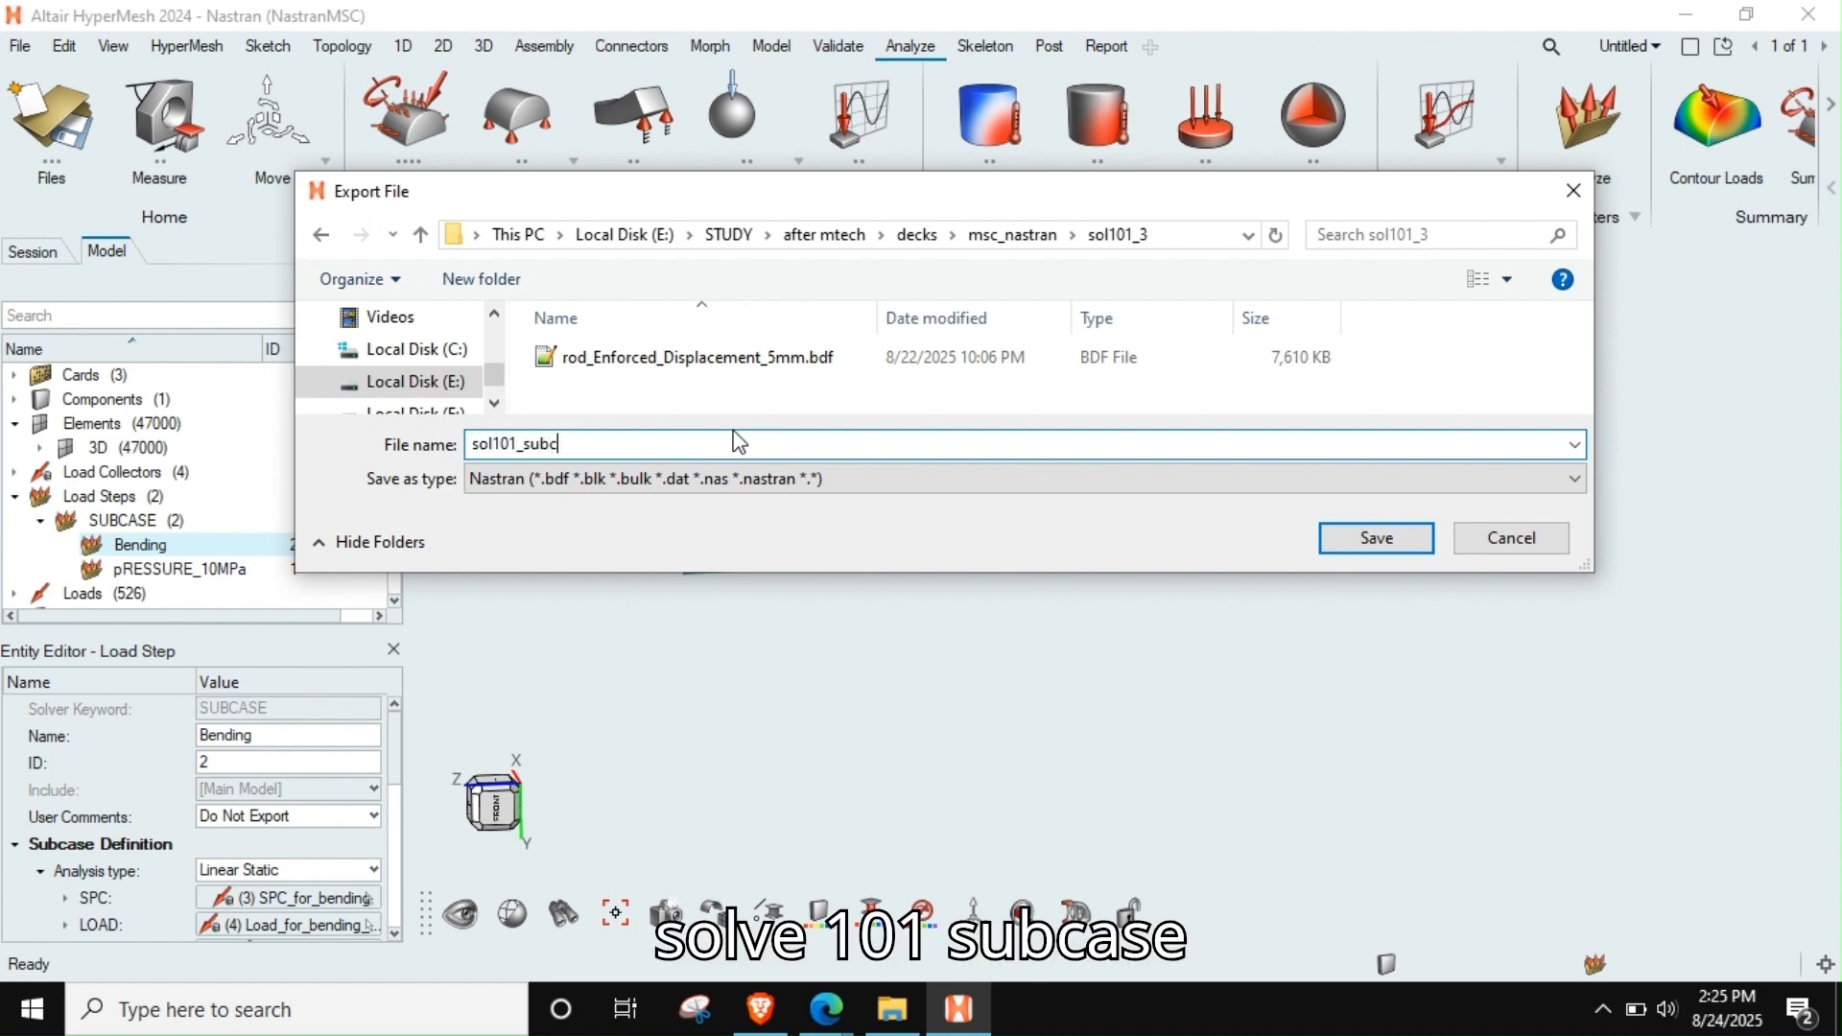
text(ase)
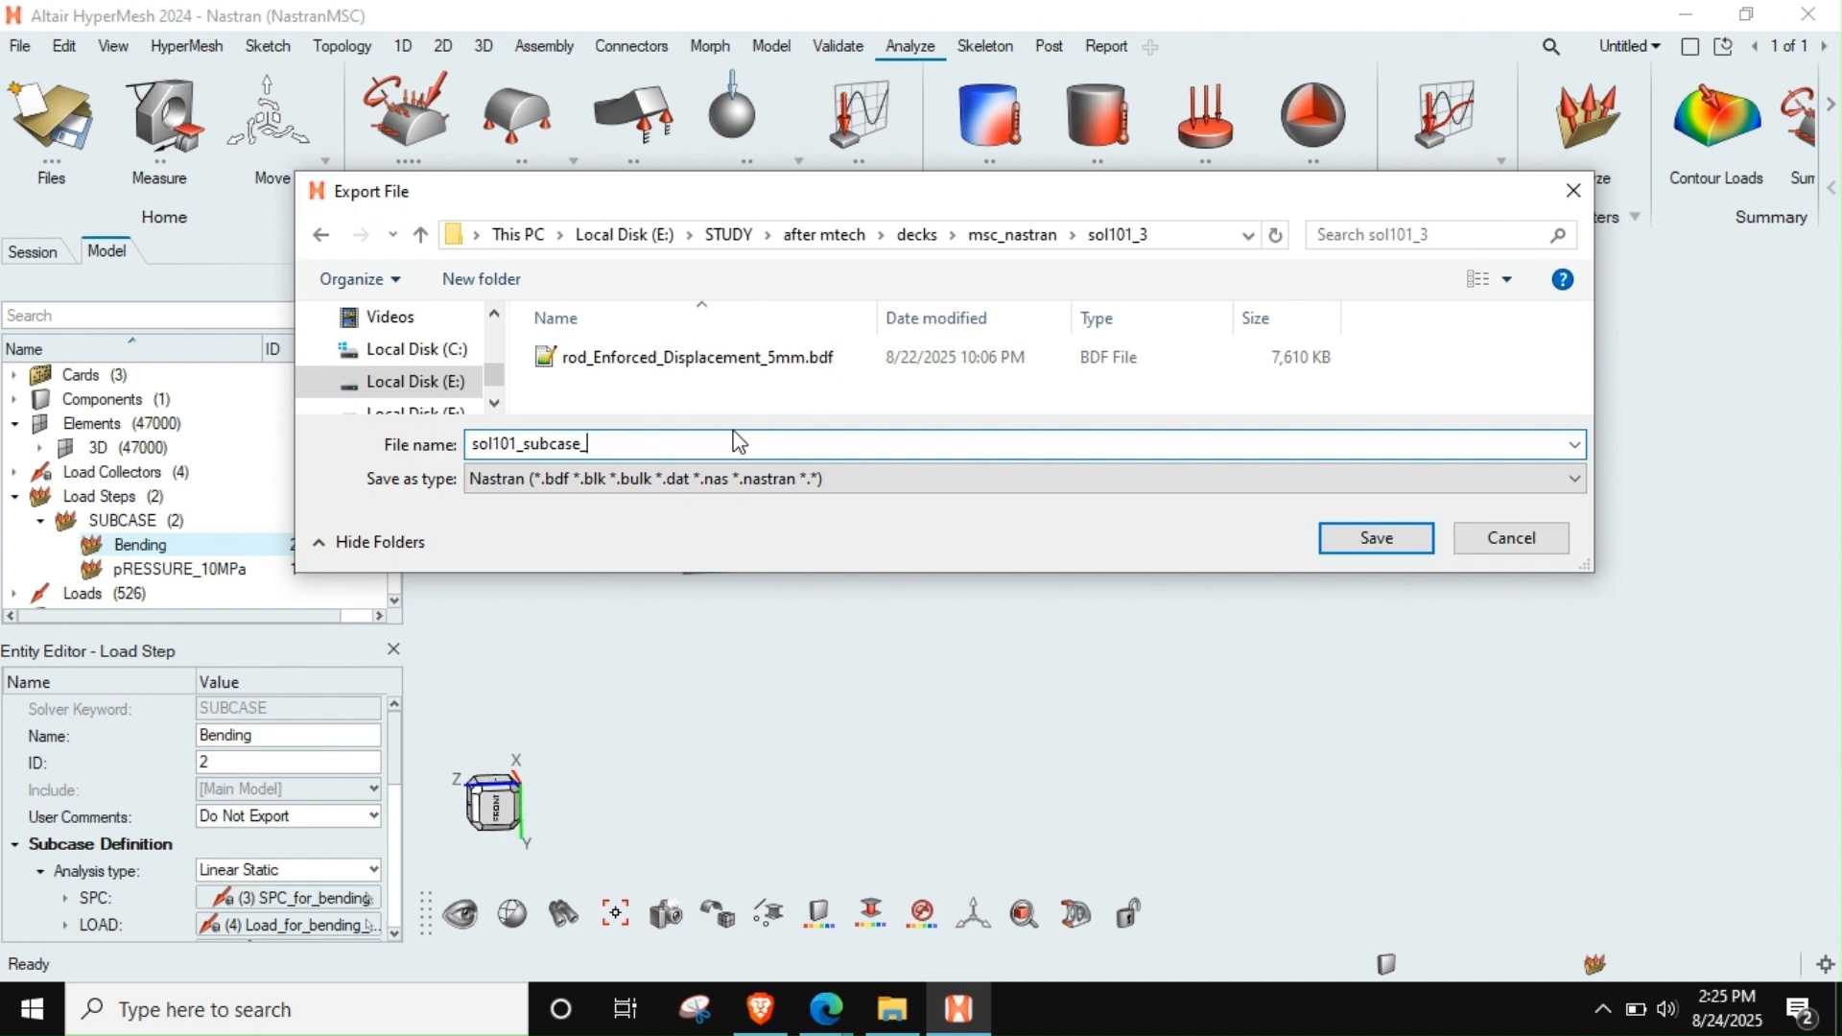
text(_)
key(Return)
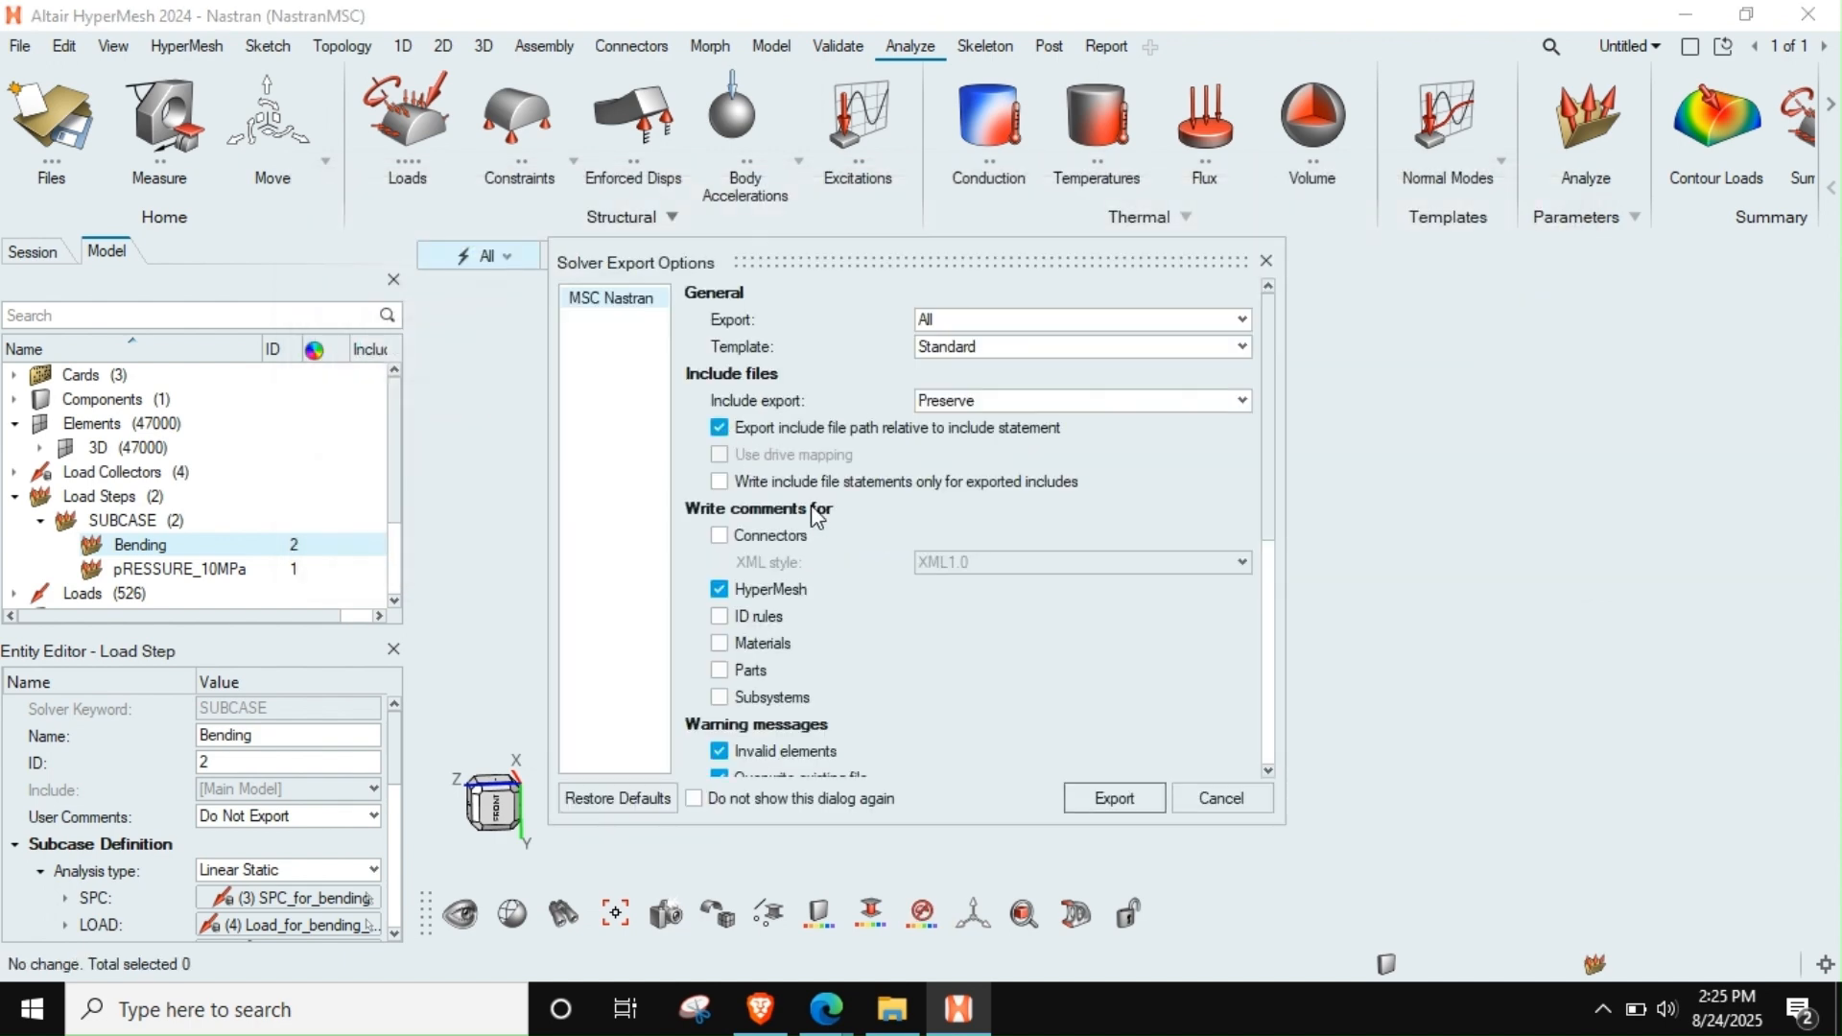
drag(873, 823, 842, 954)
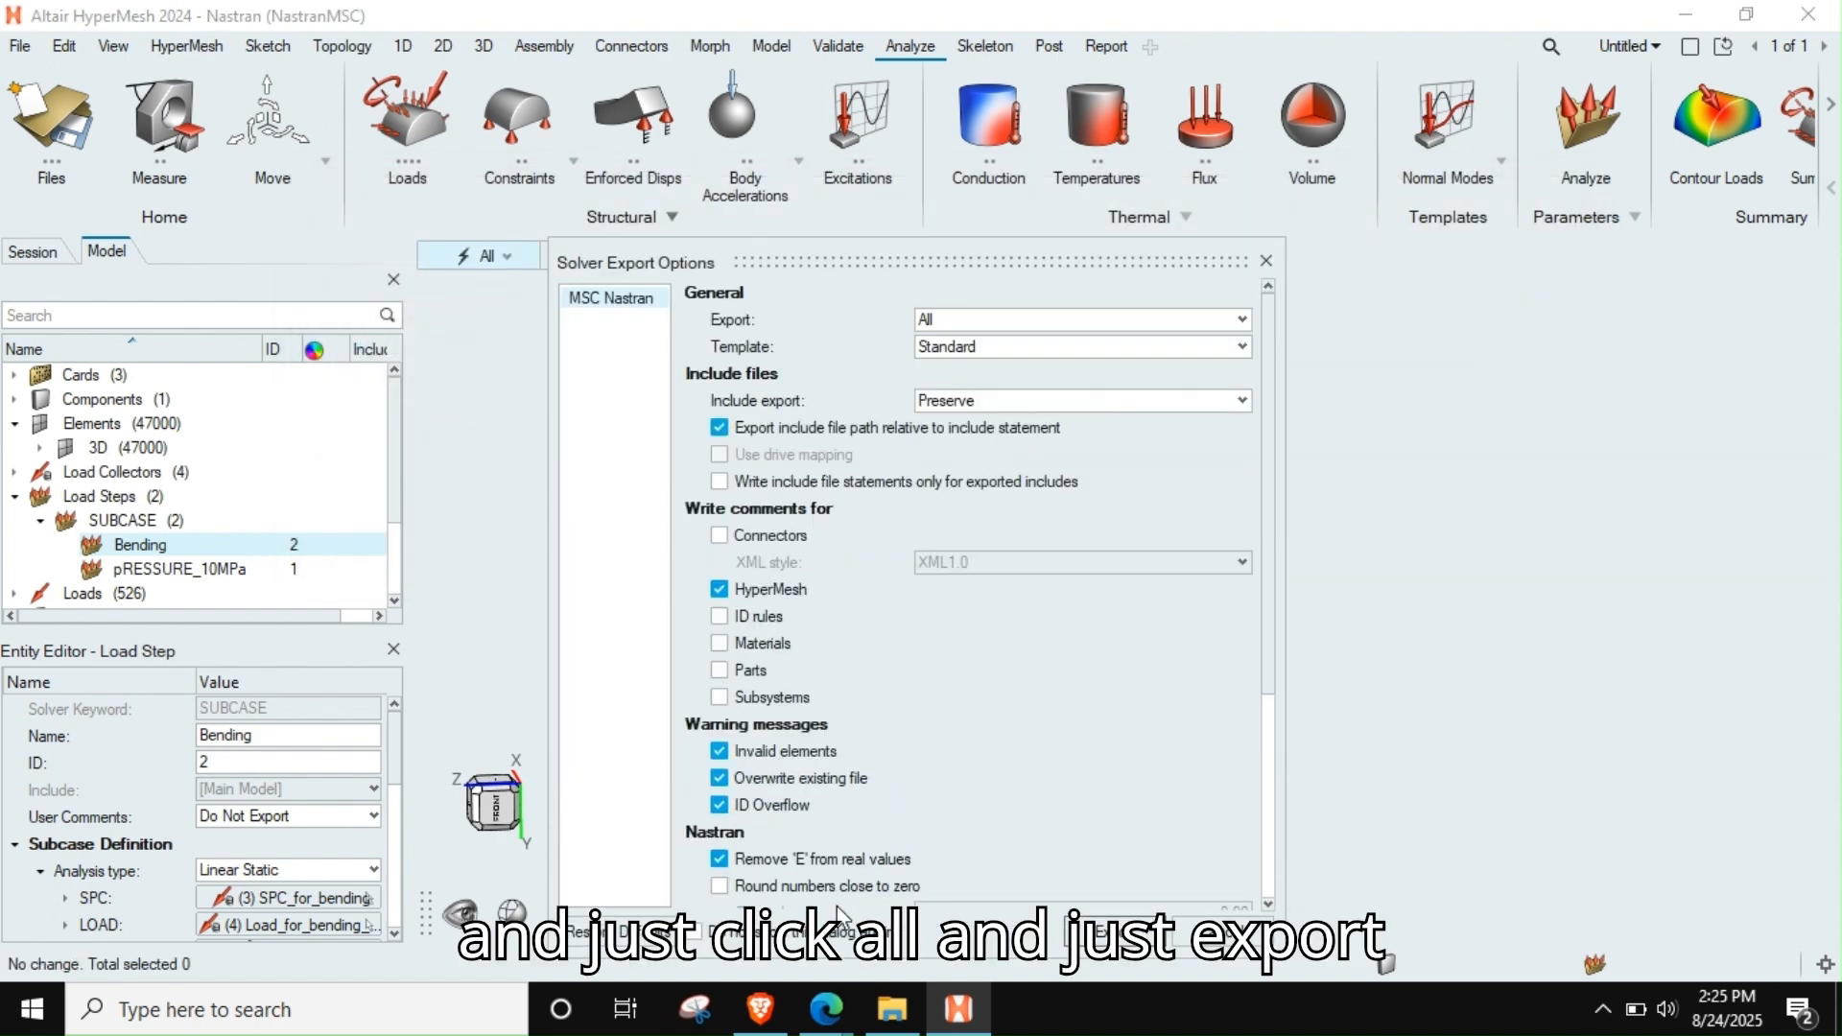
click(1113, 933)
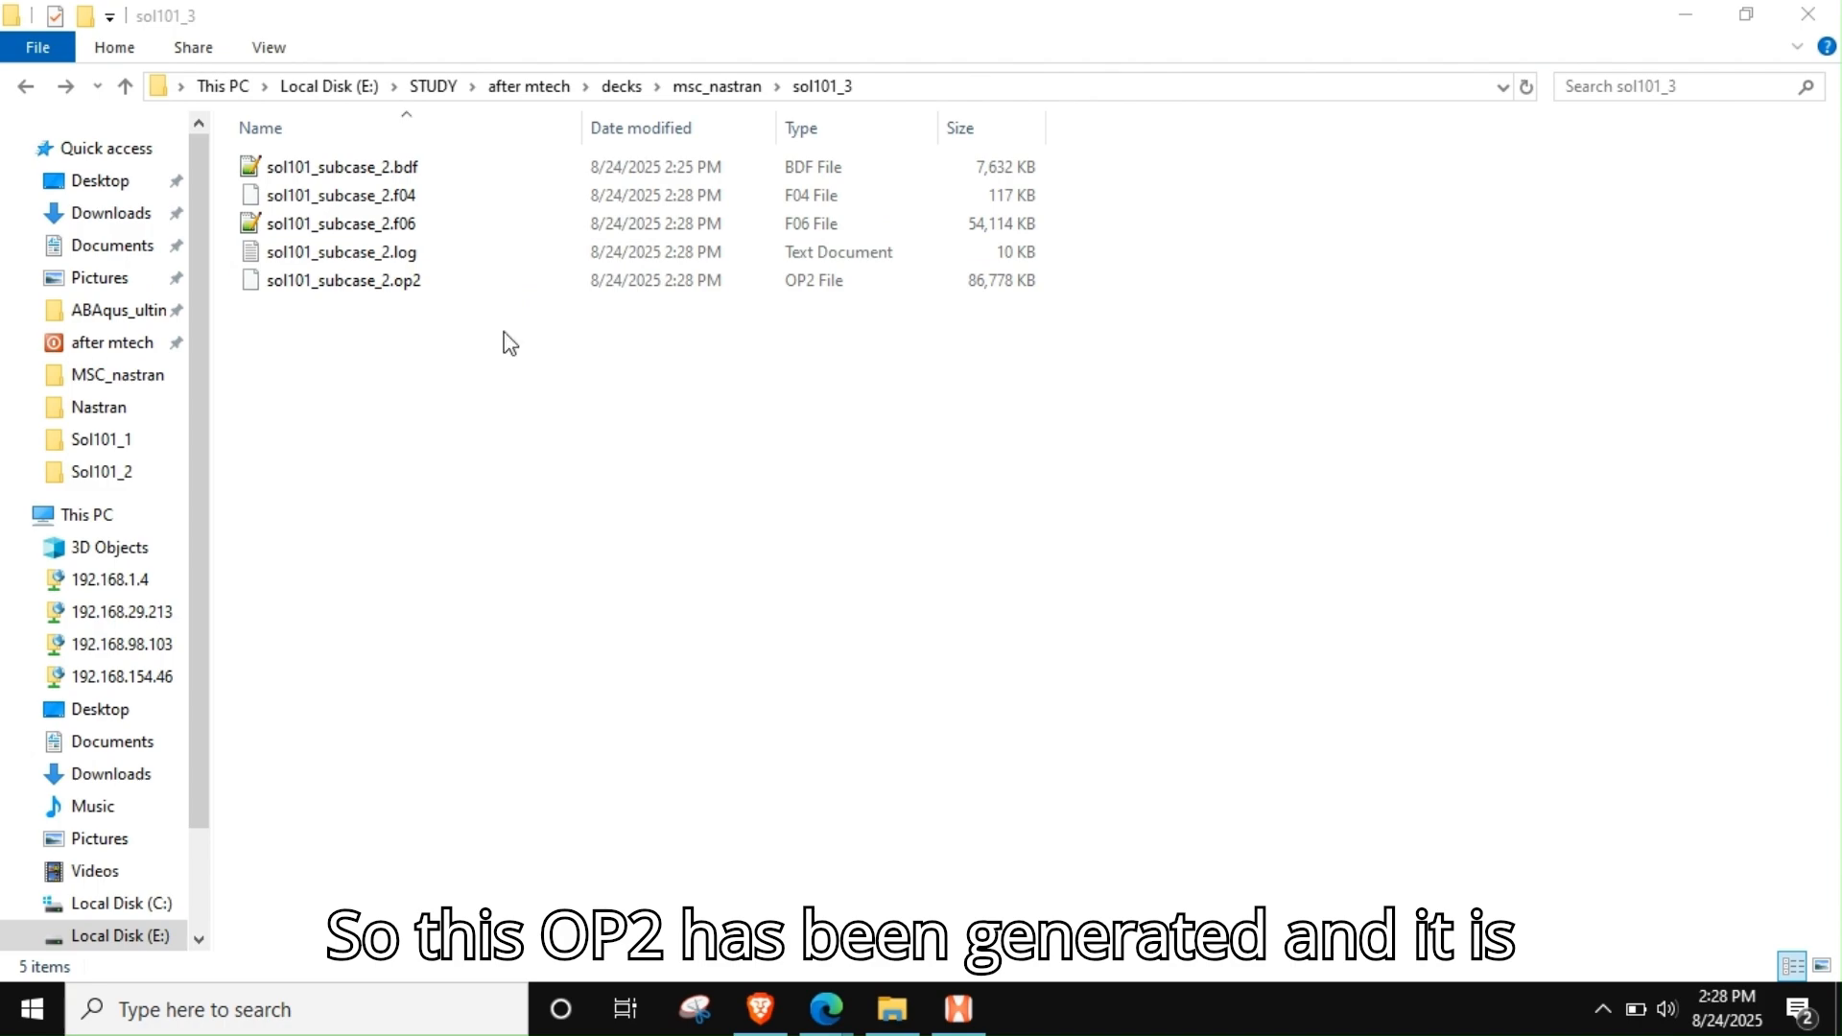
Open sol101_subcase_2.log from the sol101_3 folder, check whether the linear static analysis completed, and close the log
double_click(401, 255)
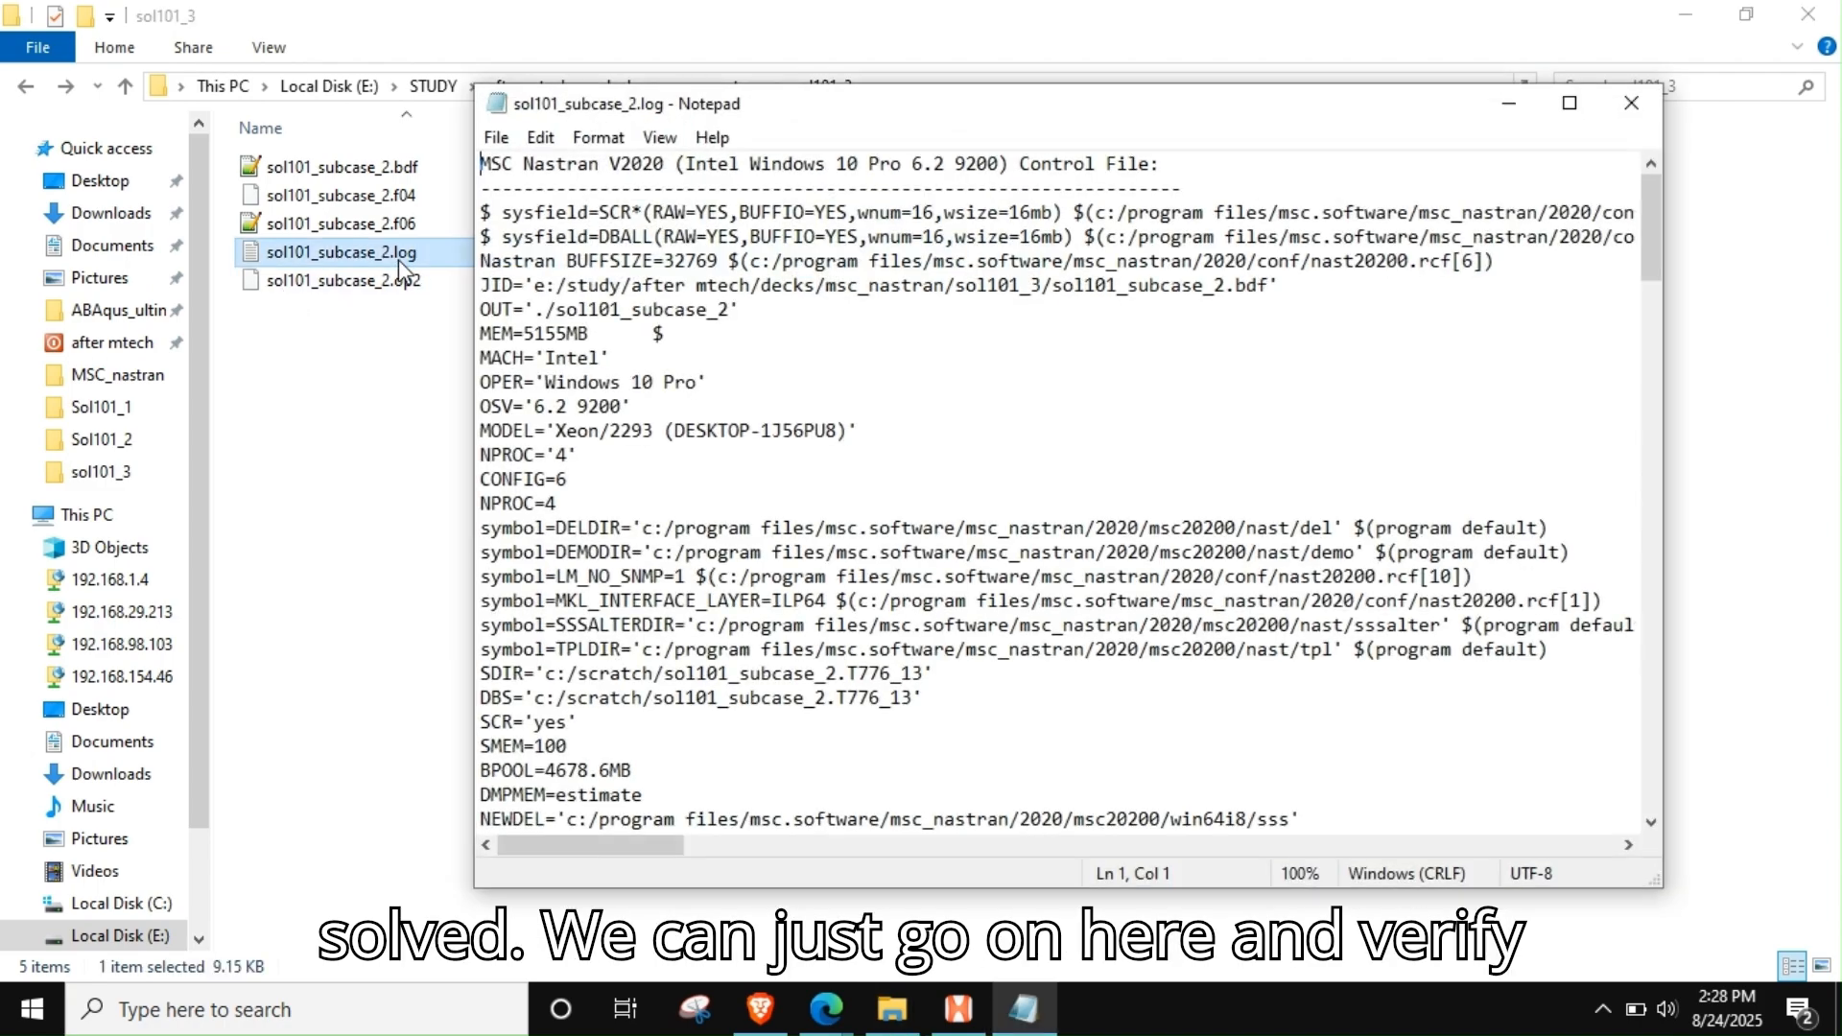
scroll(958, 619, down, 8)
drag(1652, 327, 1652, 758)
scroll(911, 365, up, 2)
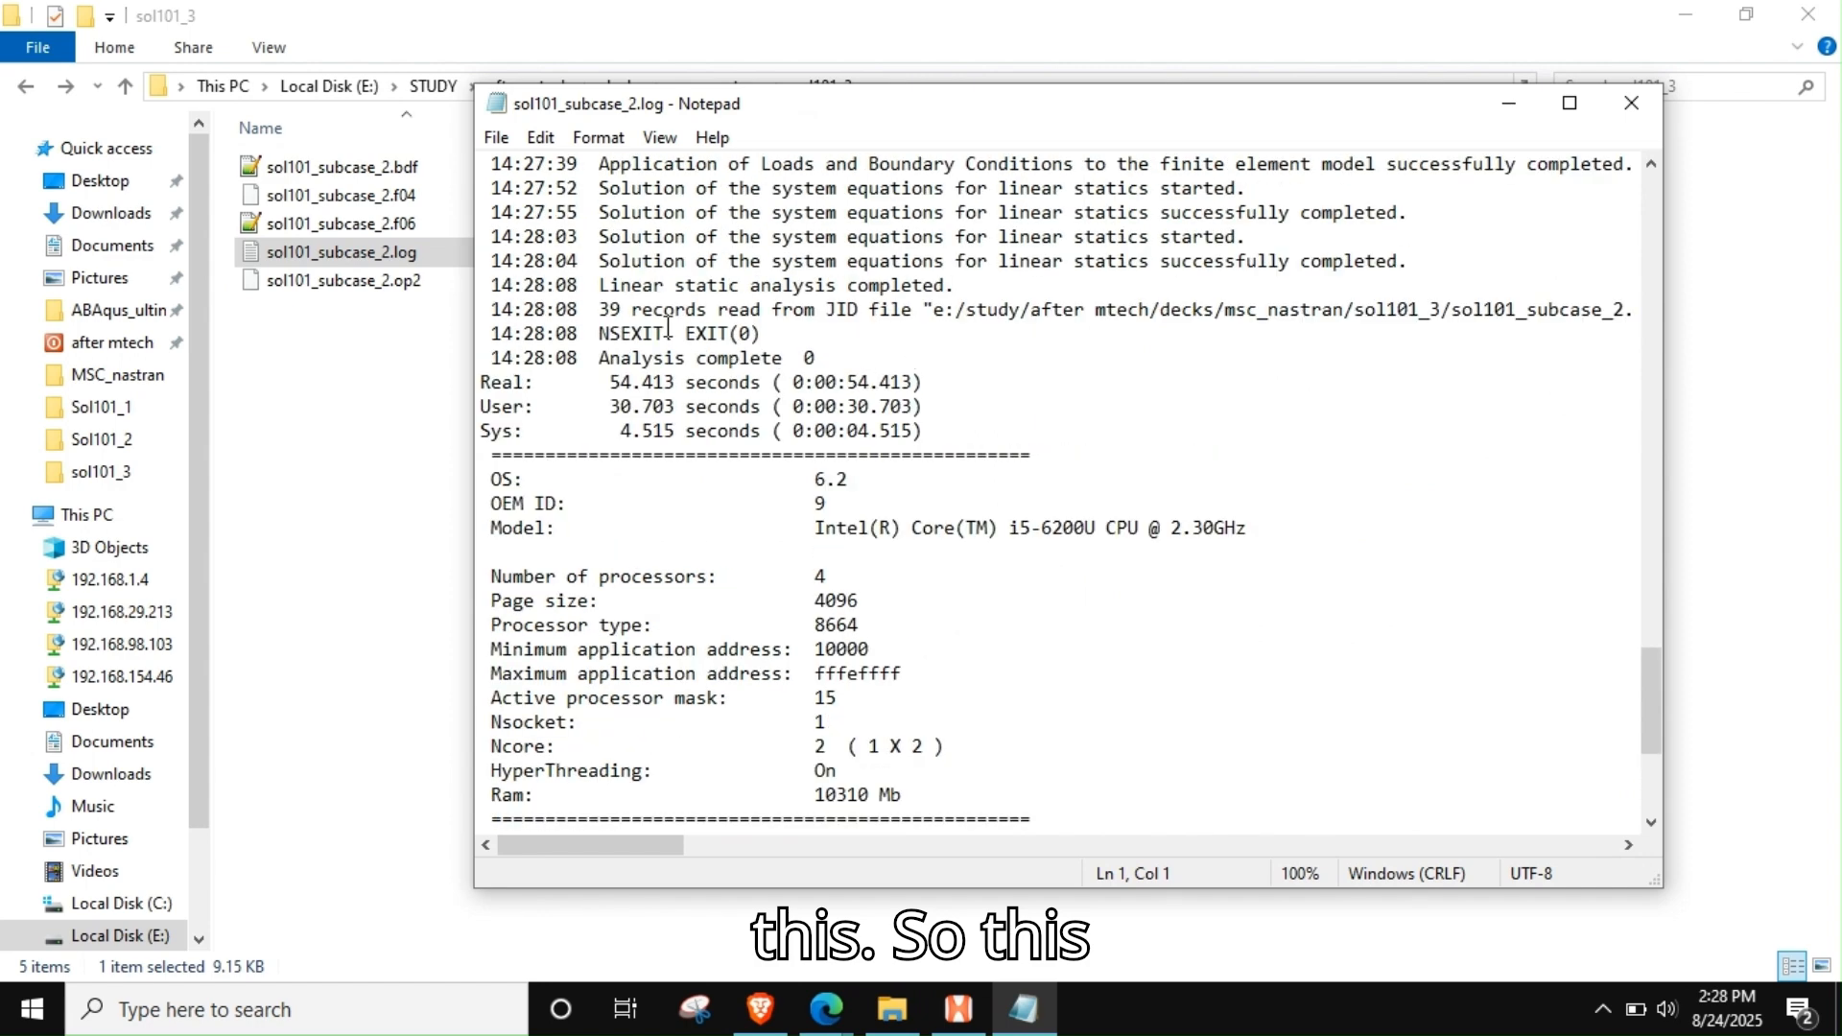
drag(560, 285, 984, 295)
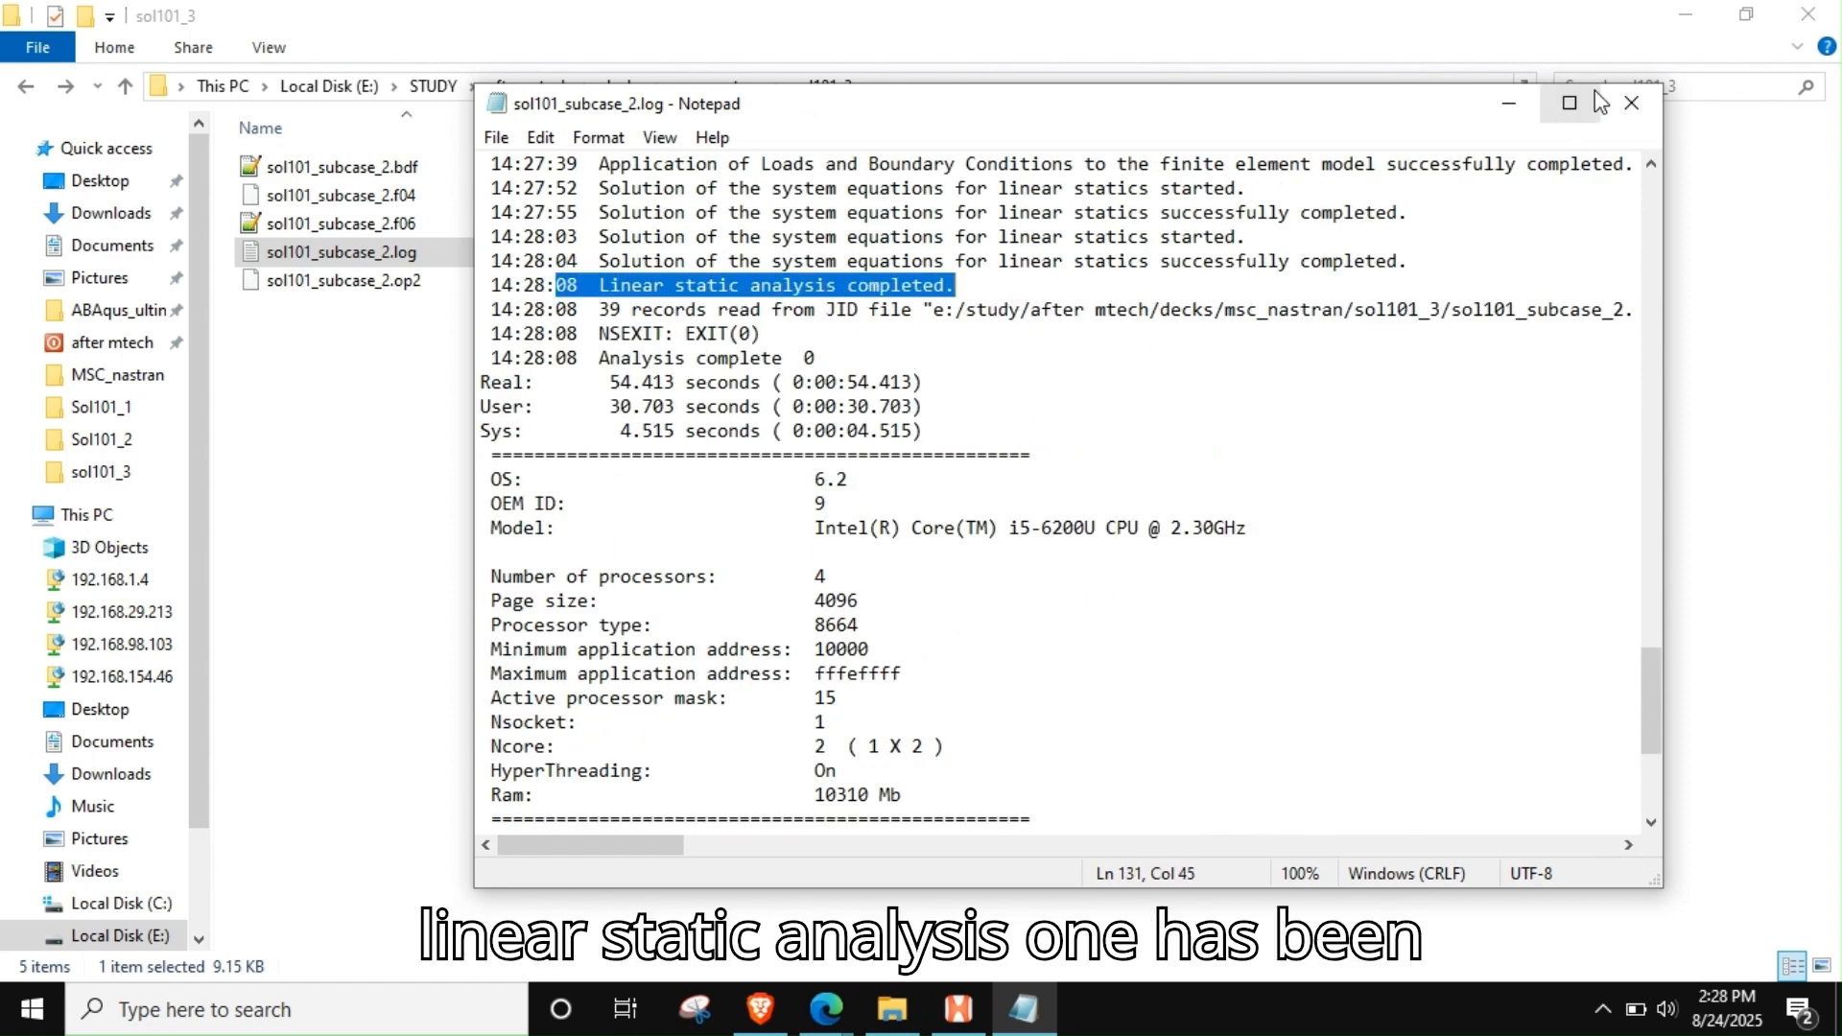
scroll(1350, 556, down, 5)
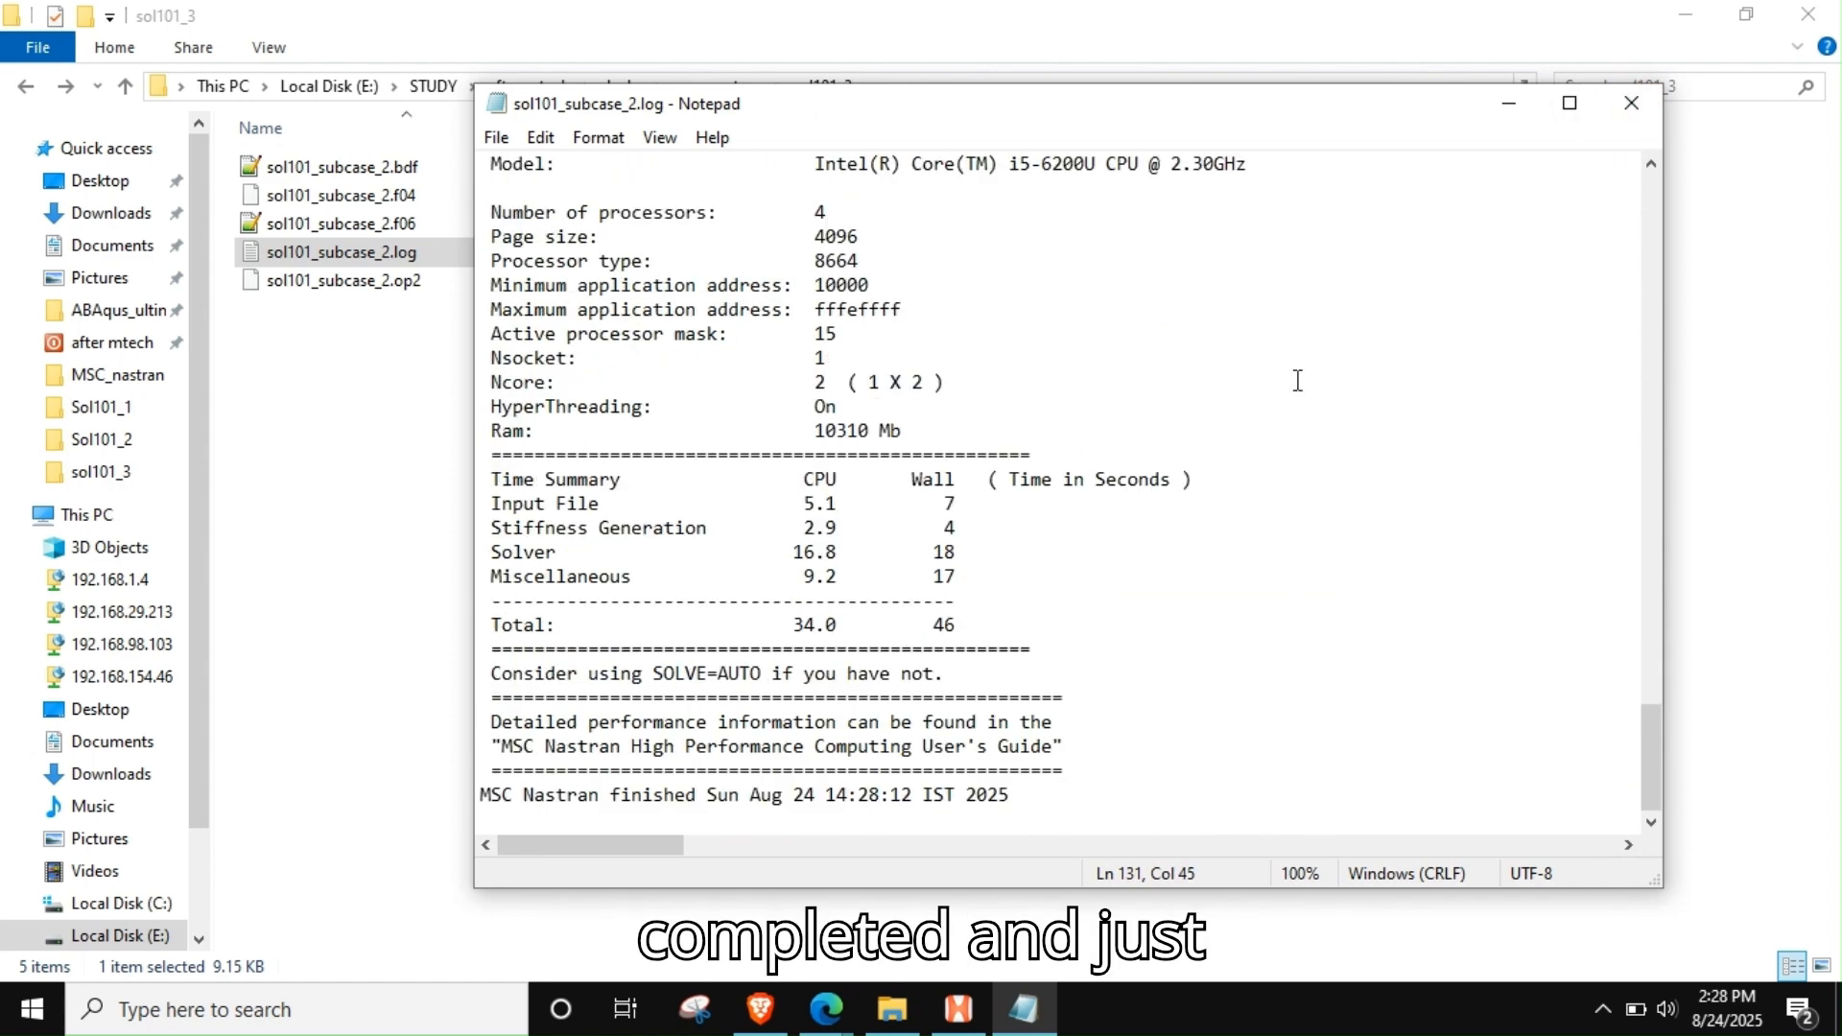
click(1631, 102)
Open sol101_subcase_2.f06 in Notepad++, examine the results near its end, and search the file for "fatal"
click(422, 223)
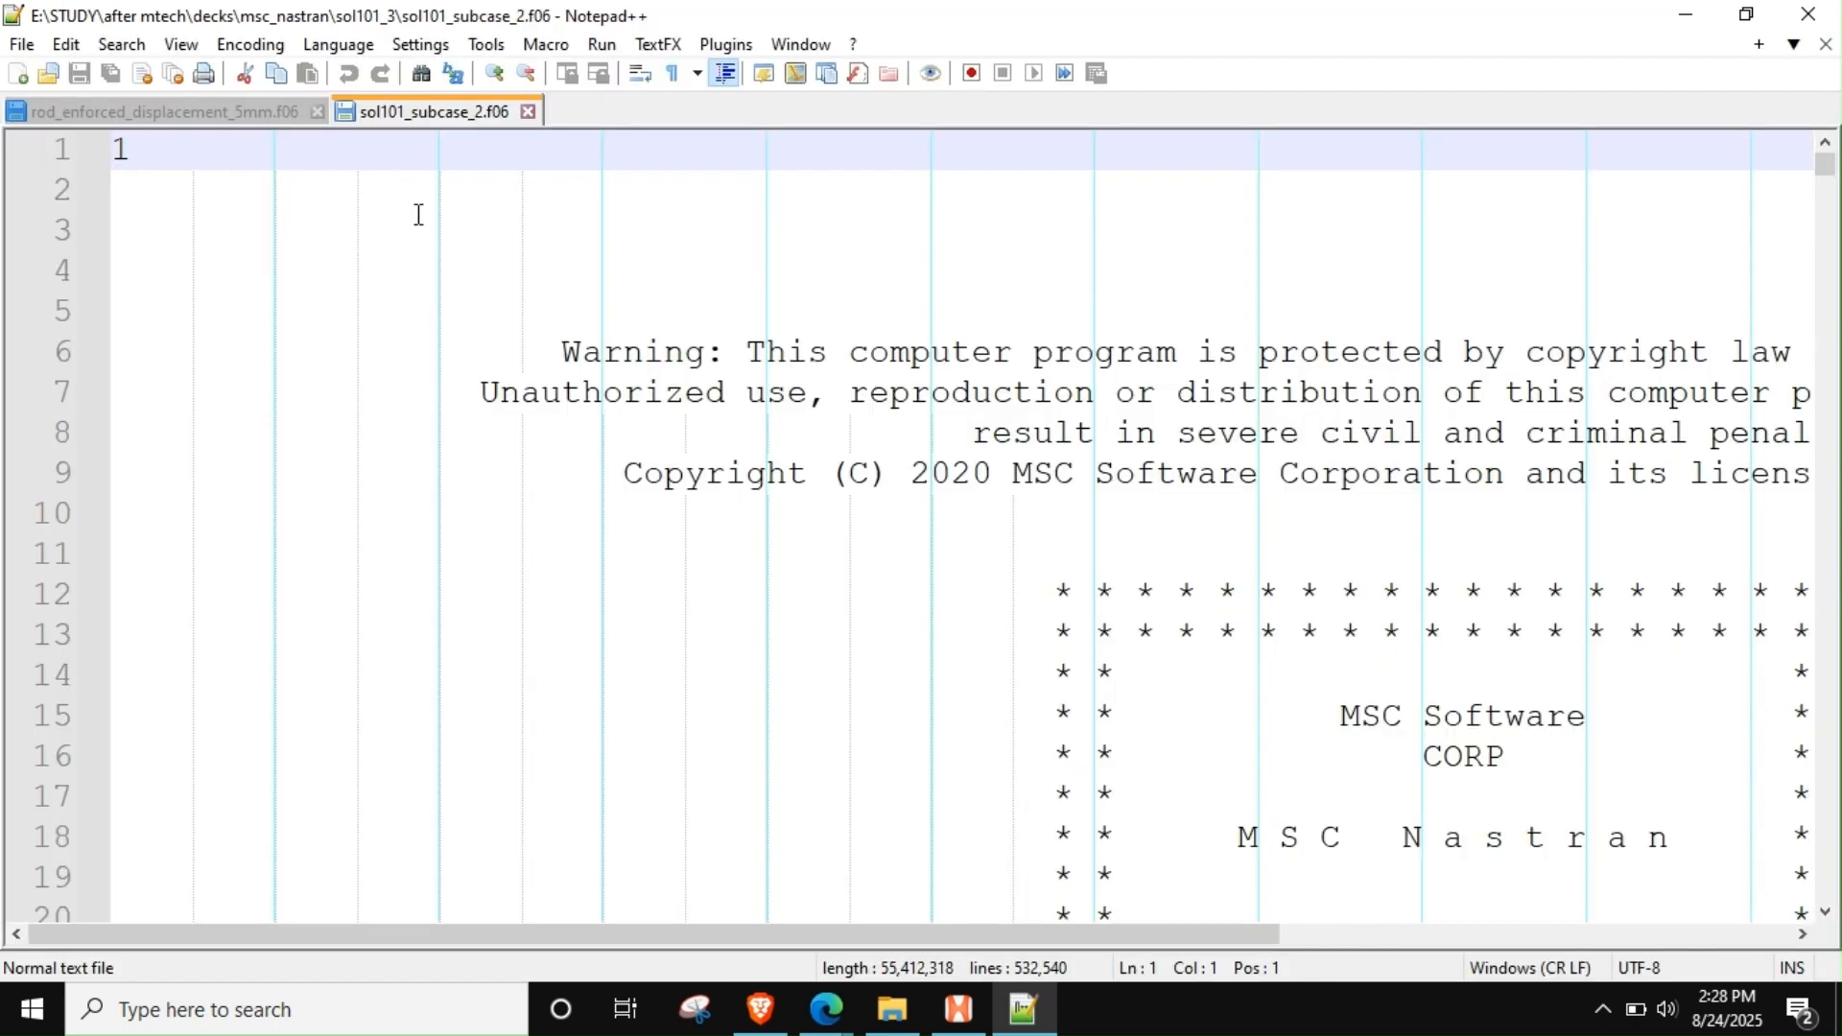
click(415, 213)
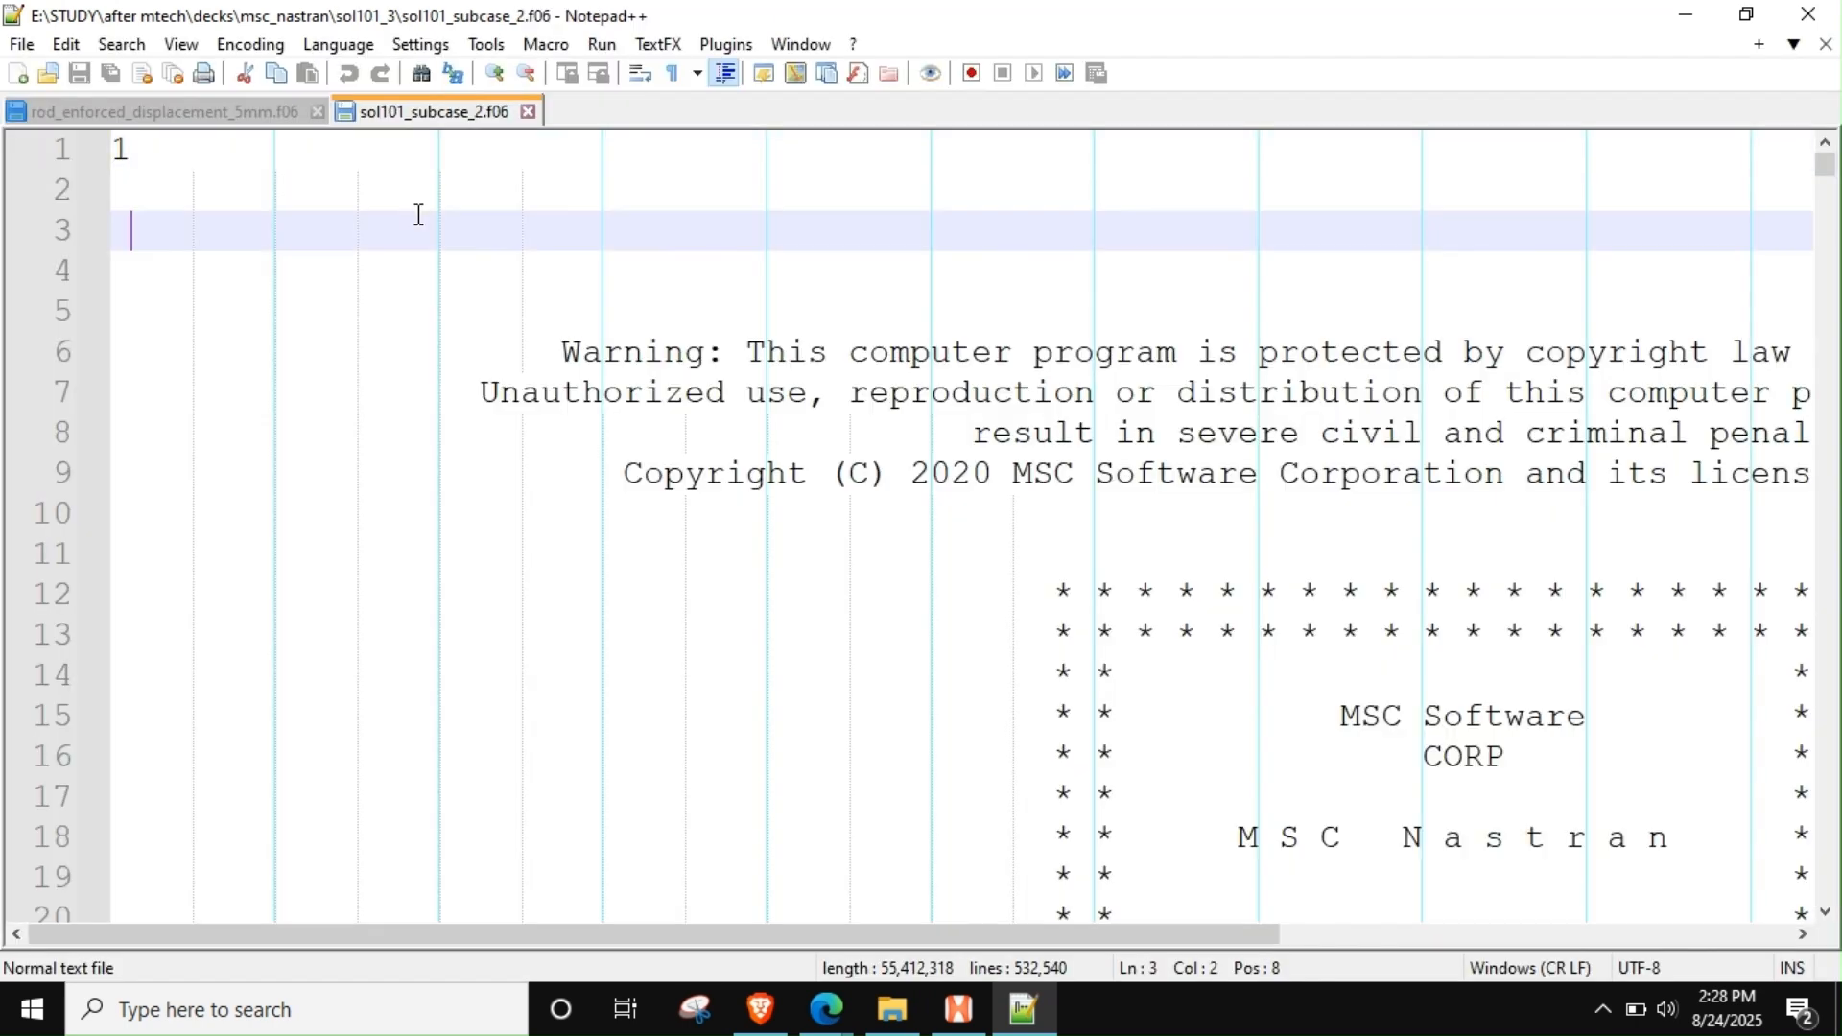
key(ctrl+End)
scroll(417, 213, up, 17)
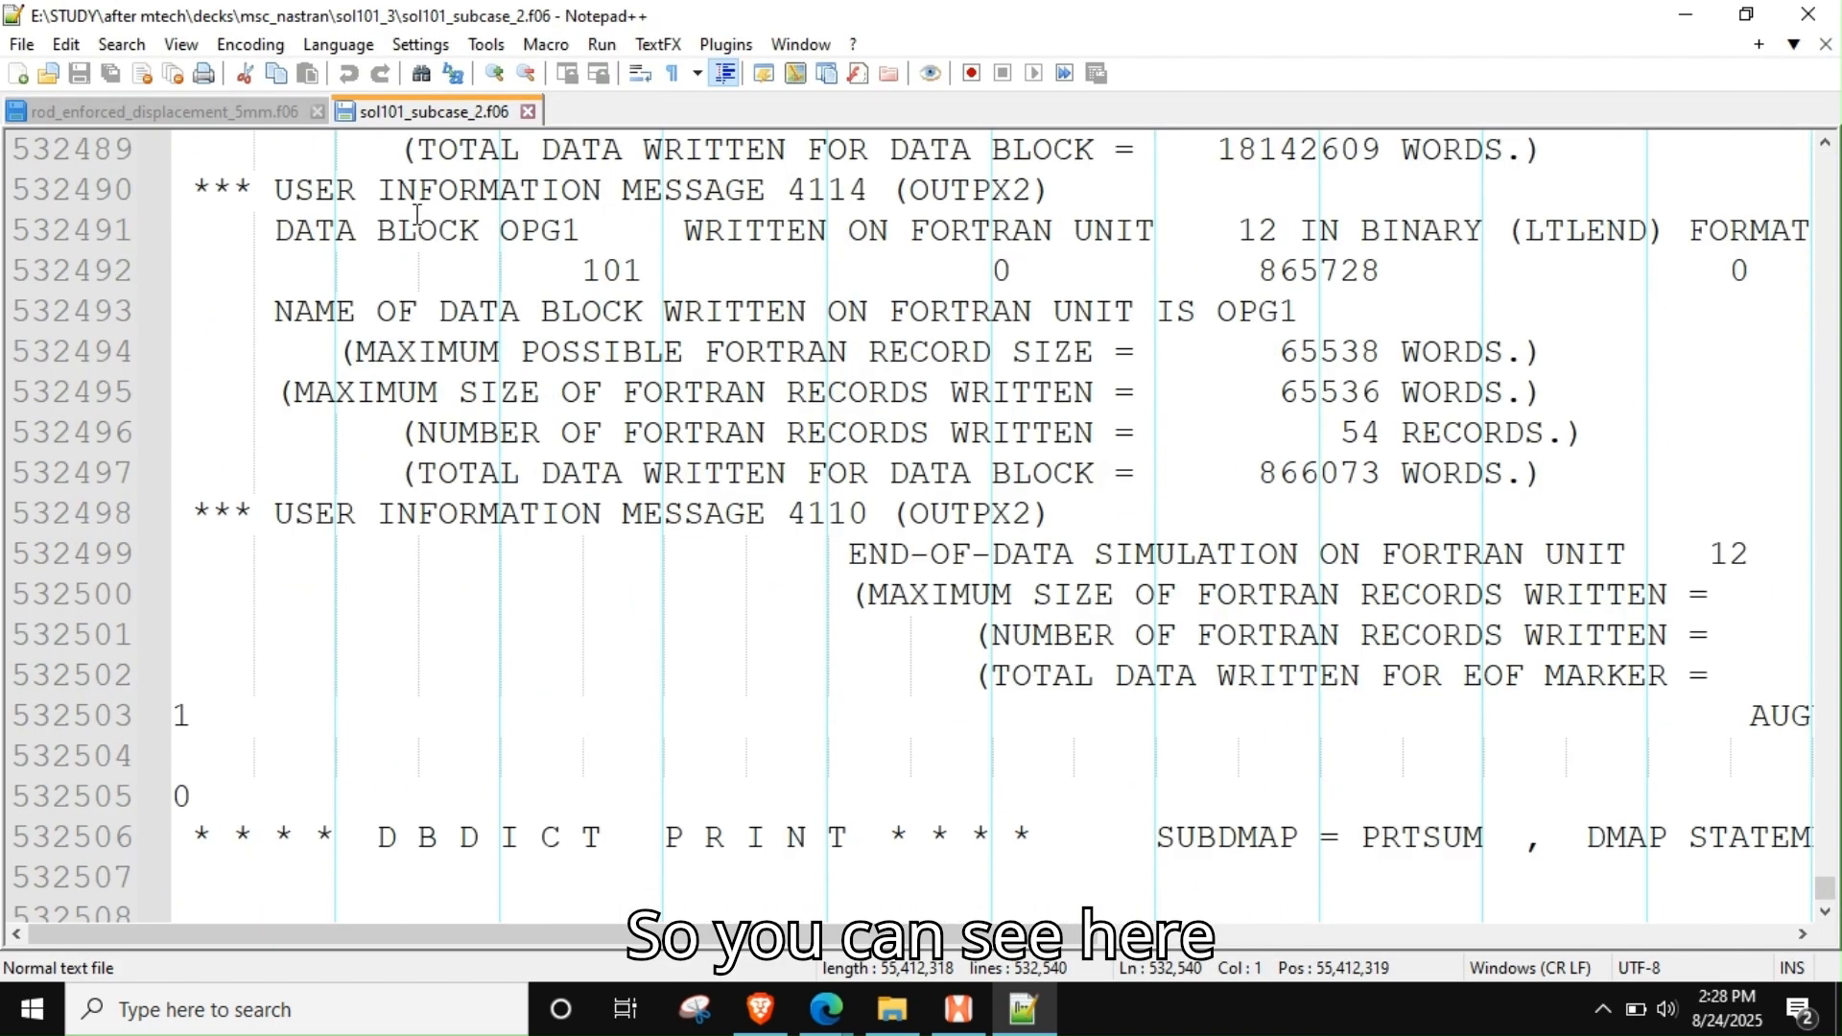
scroll(417, 213, up, 9)
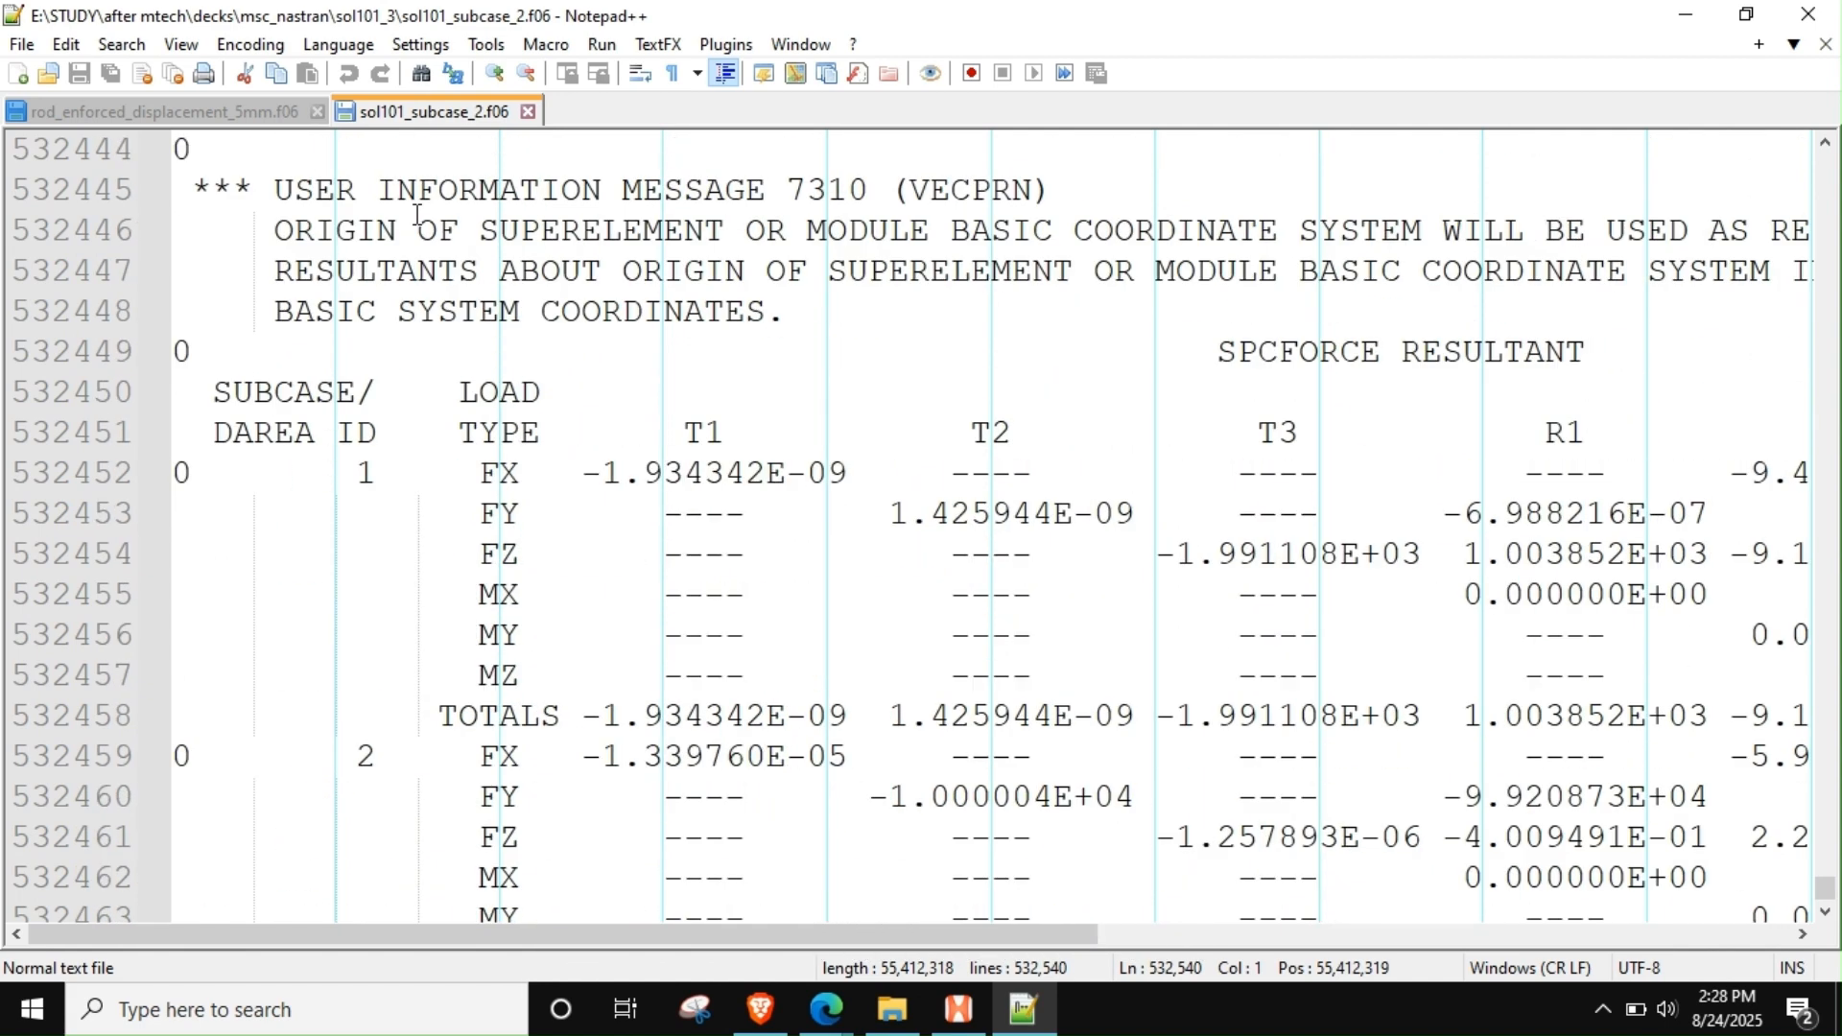
key(ctrl+f)
text(fatal)
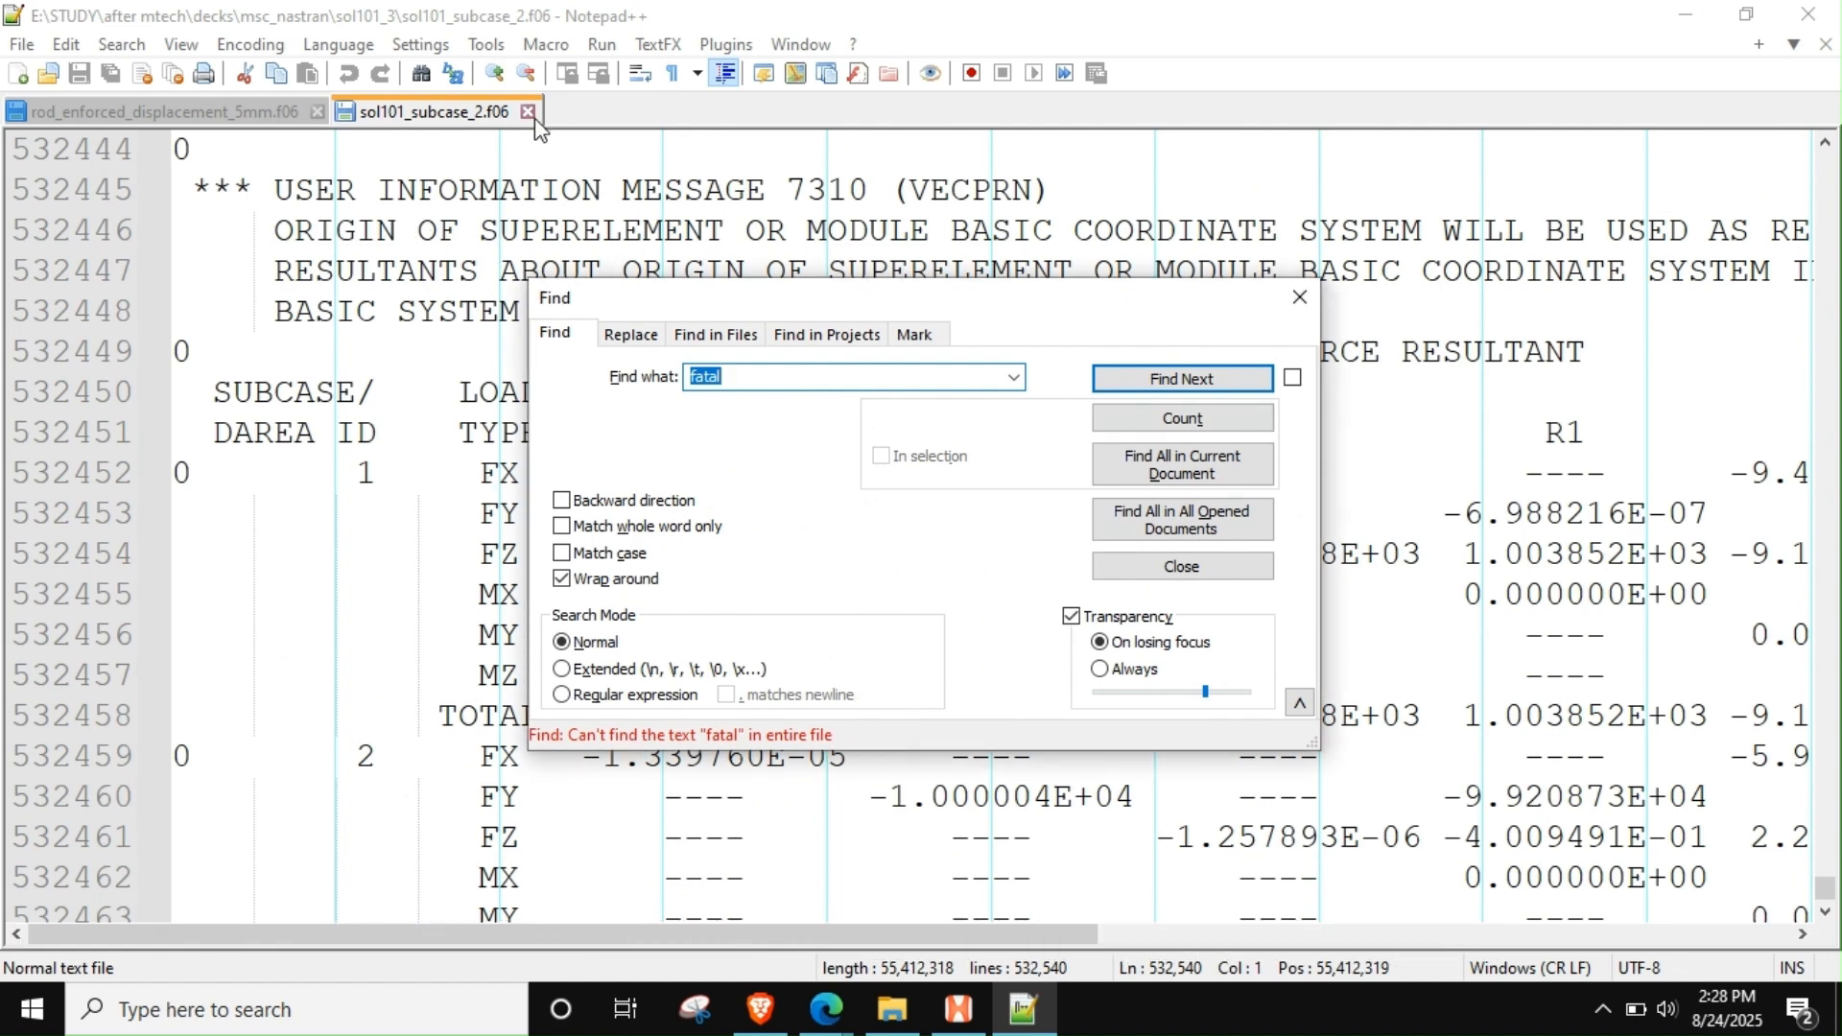
Close the text search and the sol101_subcase_2.f06 file
click(1300, 295)
click(526, 114)
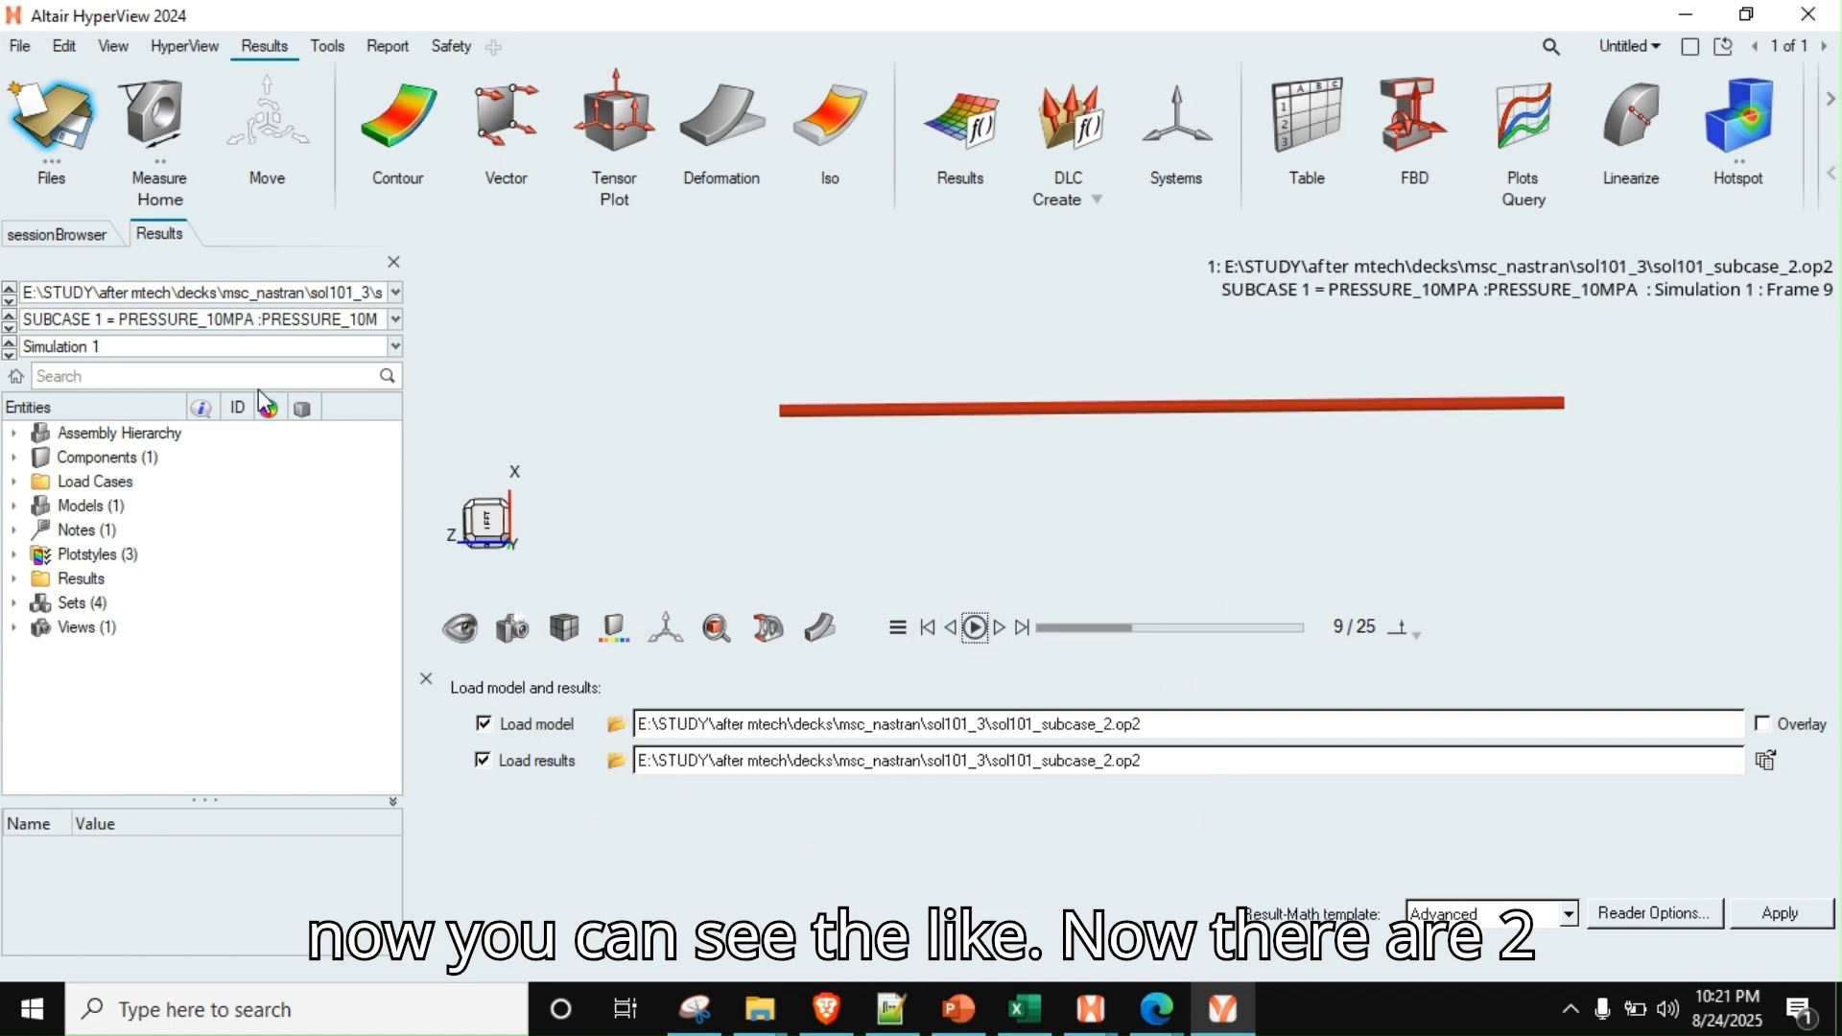
Switch to HyperView and select the PRESSURE_10MPA subcase of the sol101_subcase_2.op2 results
click(70, 324)
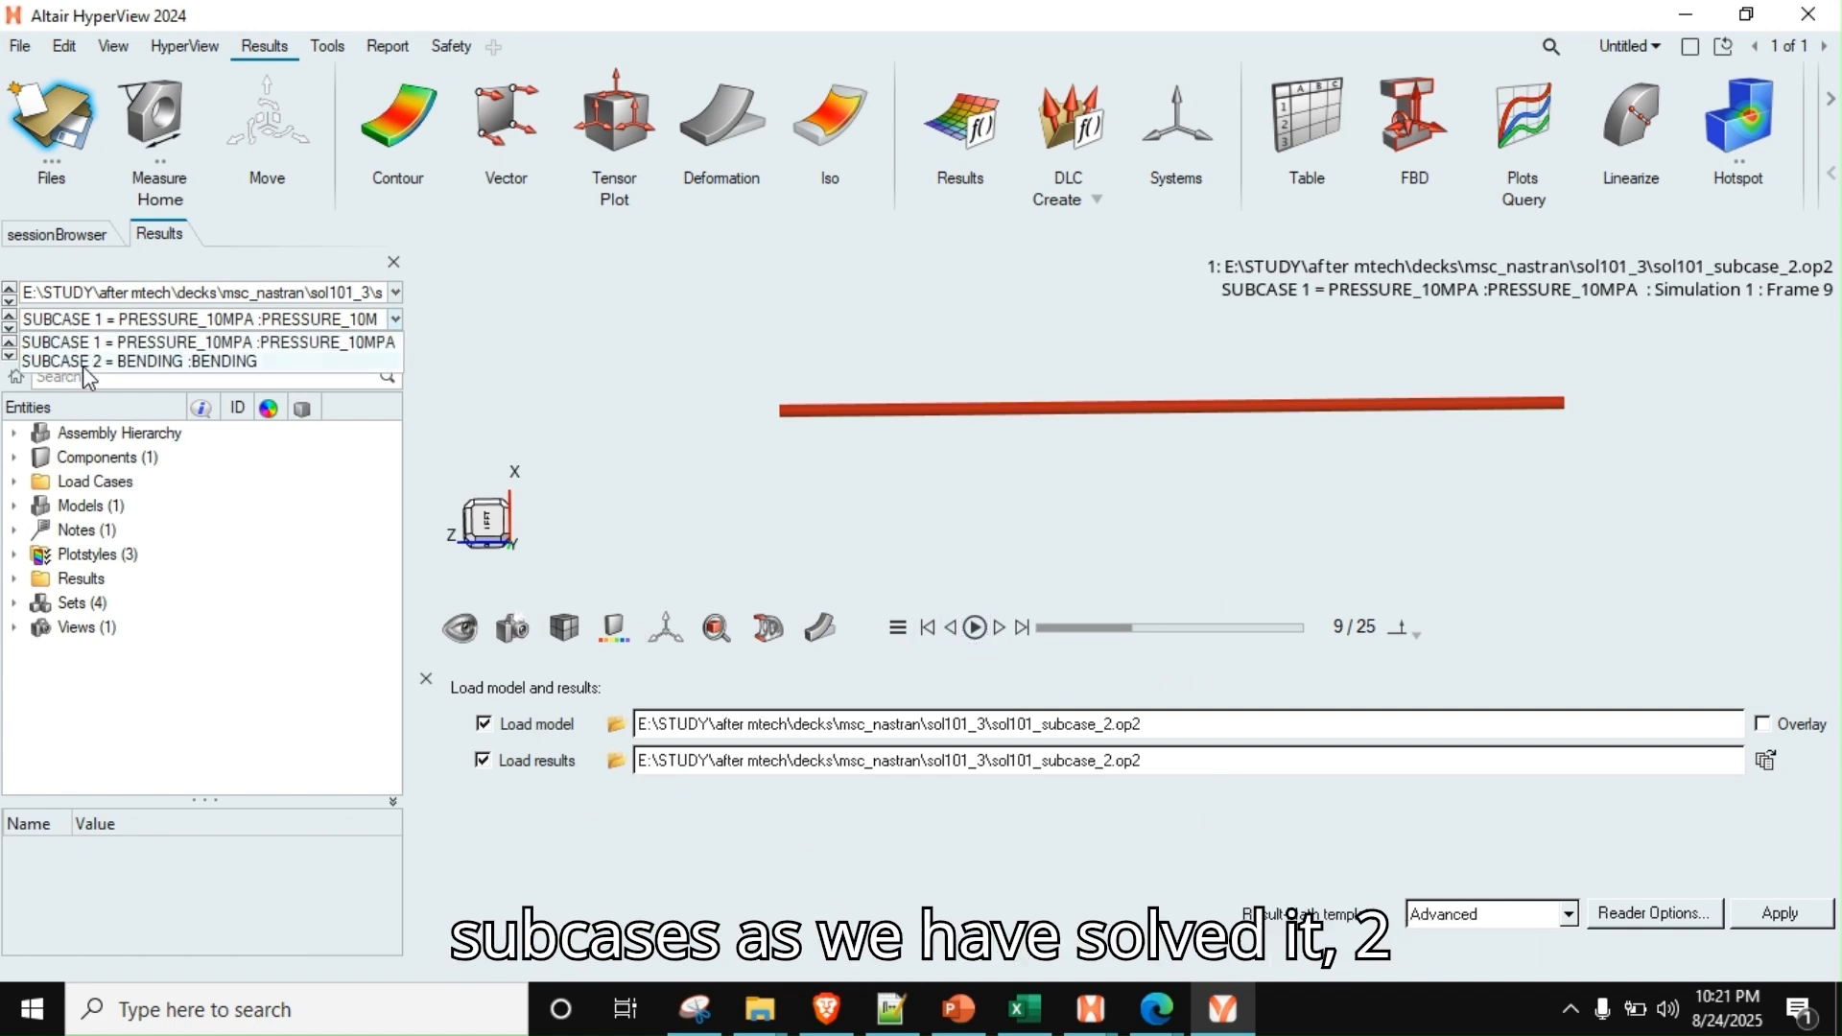
click(188, 346)
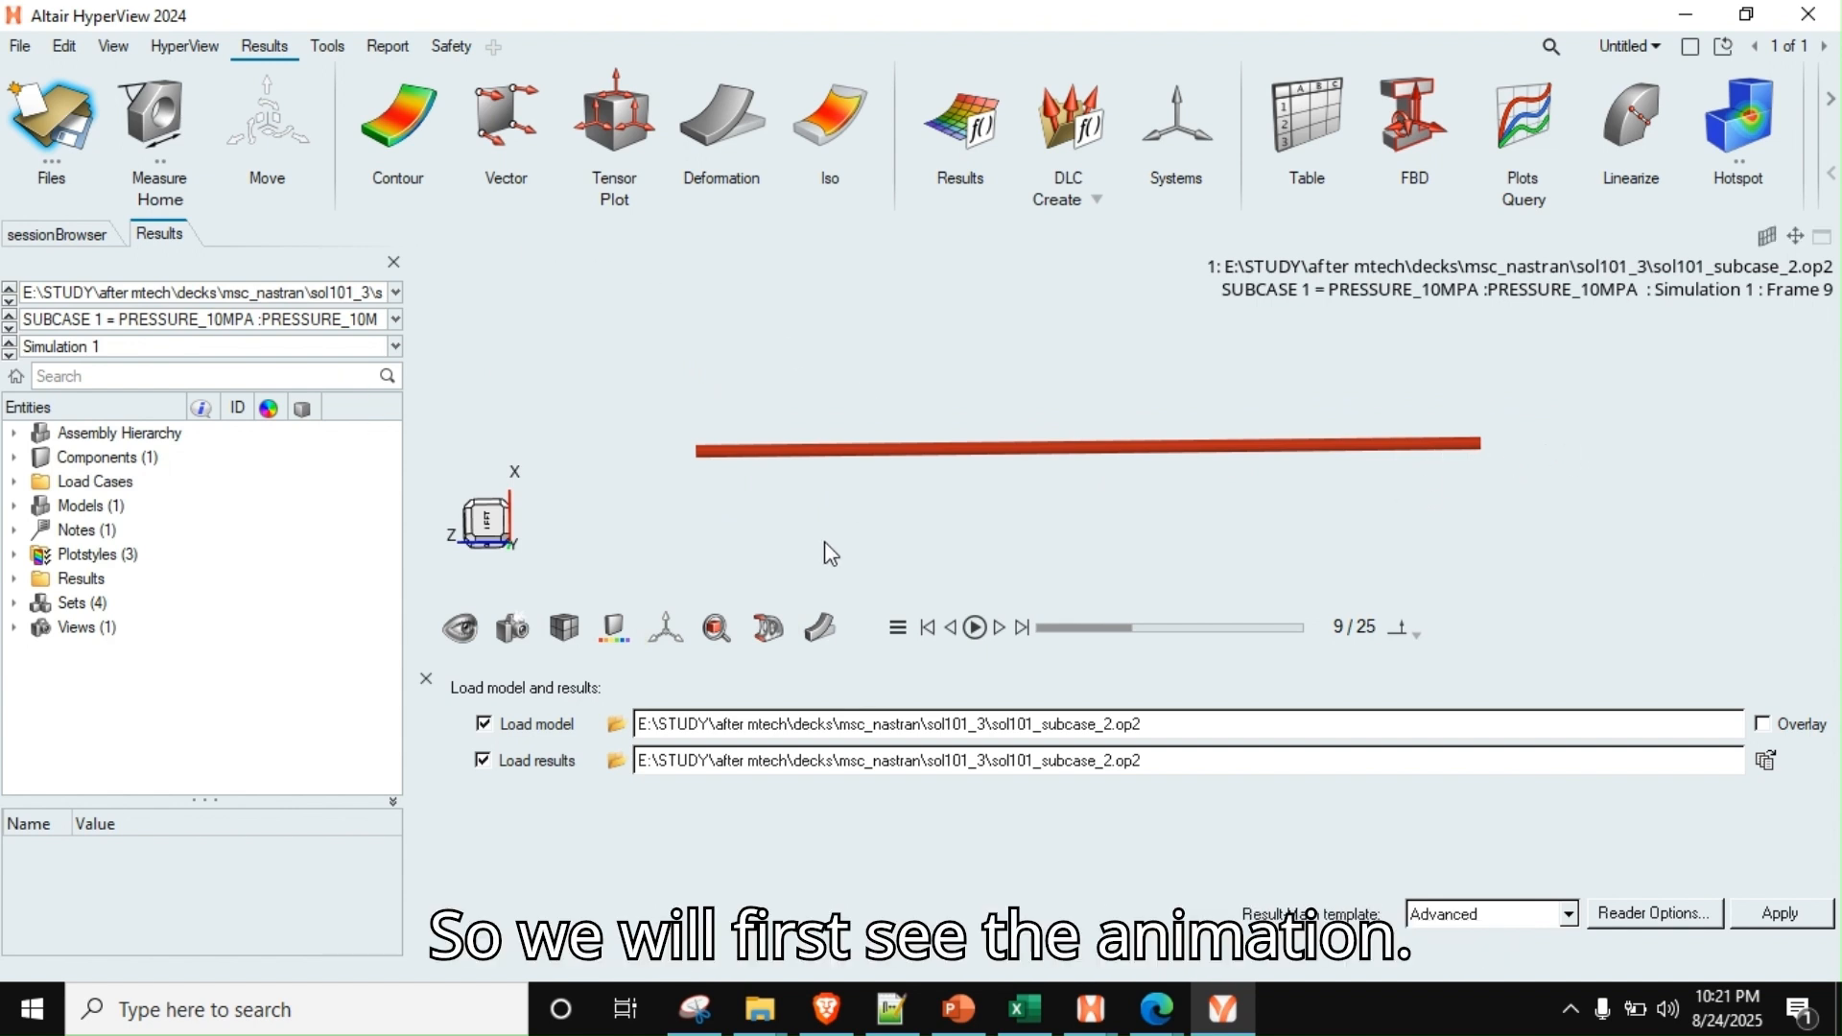
Play the rod's deformation animation at a scale of 1000, and stop it with the scale reset to 1
right_drag(1091, 475, 1058, 481)
scroll(1039, 462, up, 2)
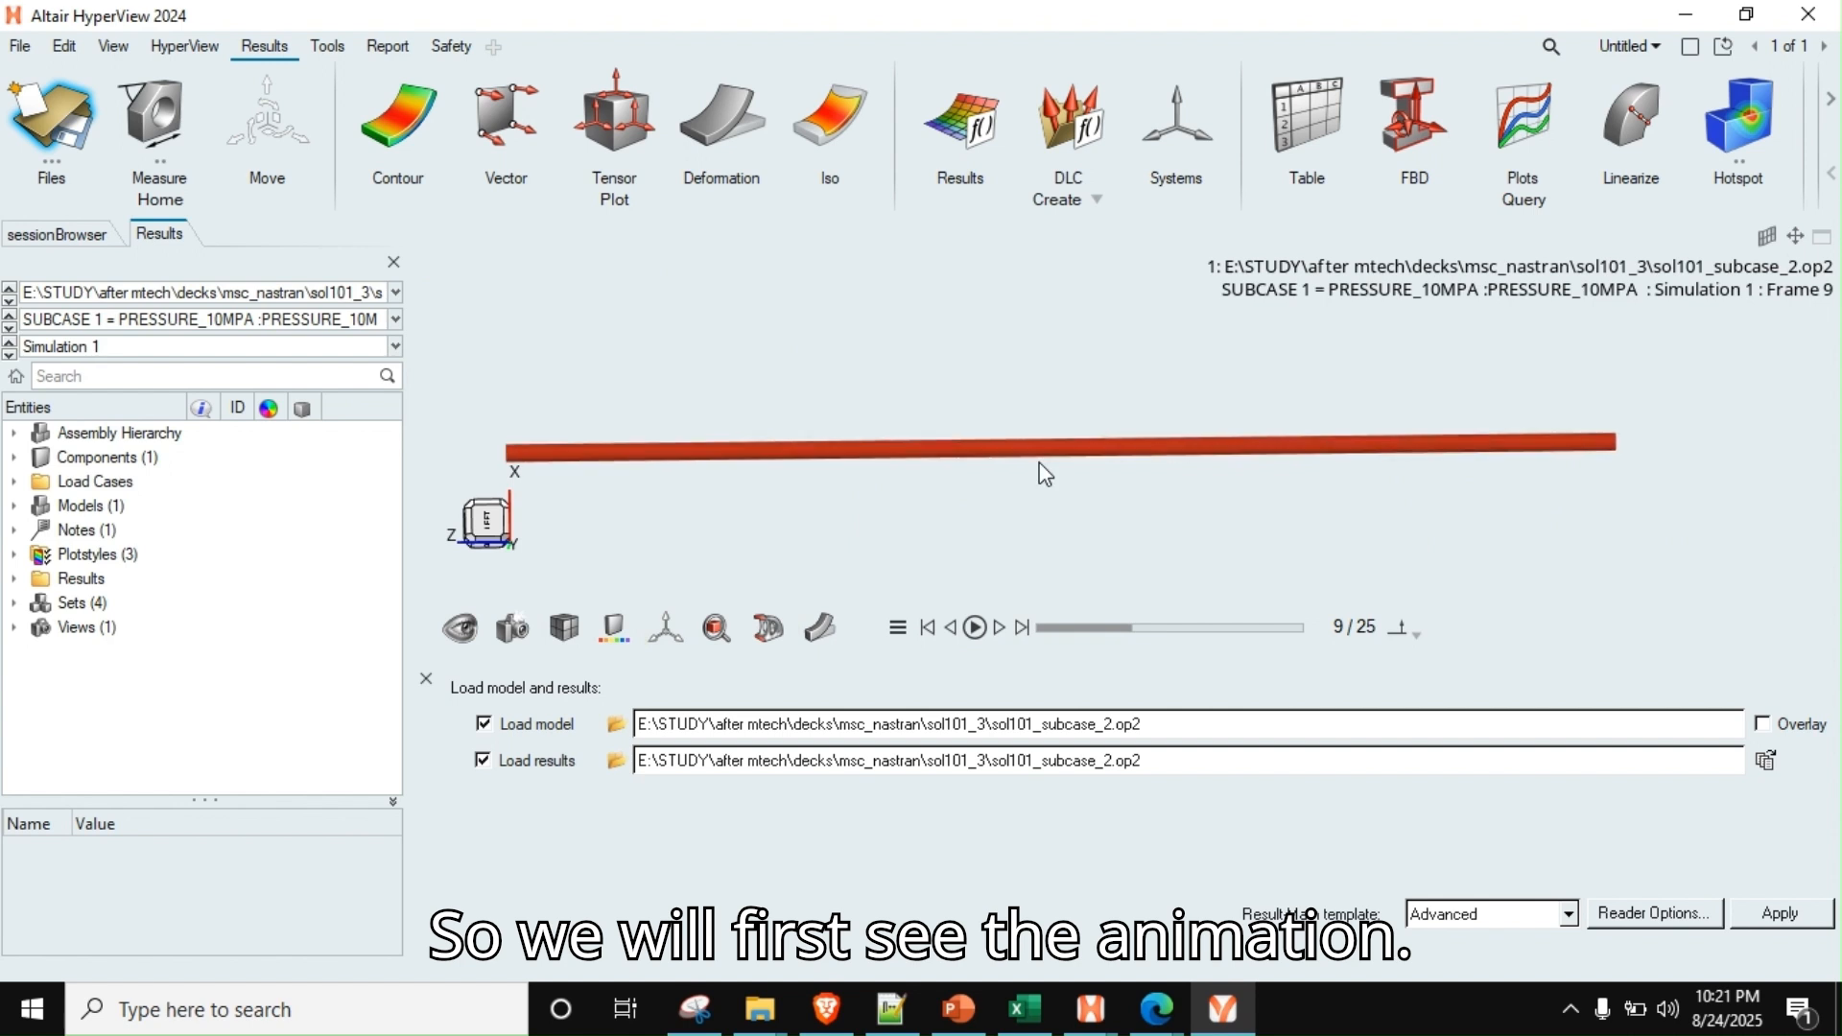
scroll(1039, 463, down, 2)
click(821, 629)
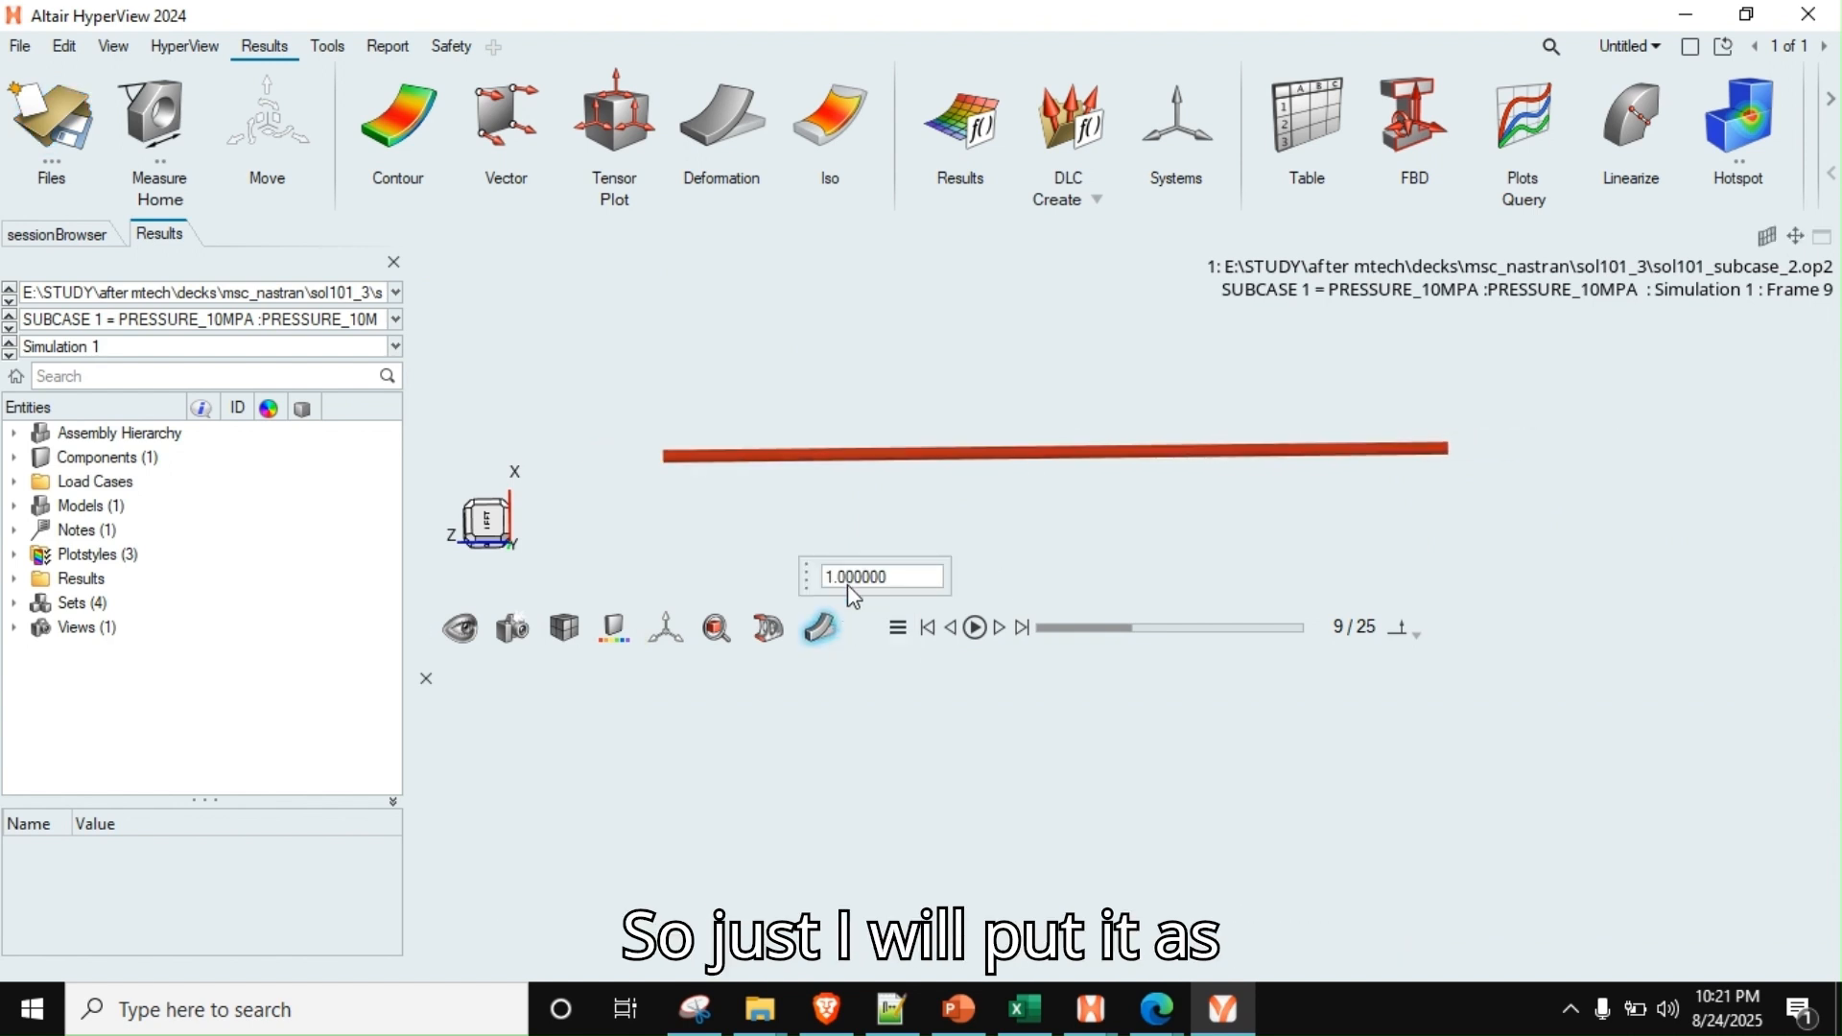
text(100)
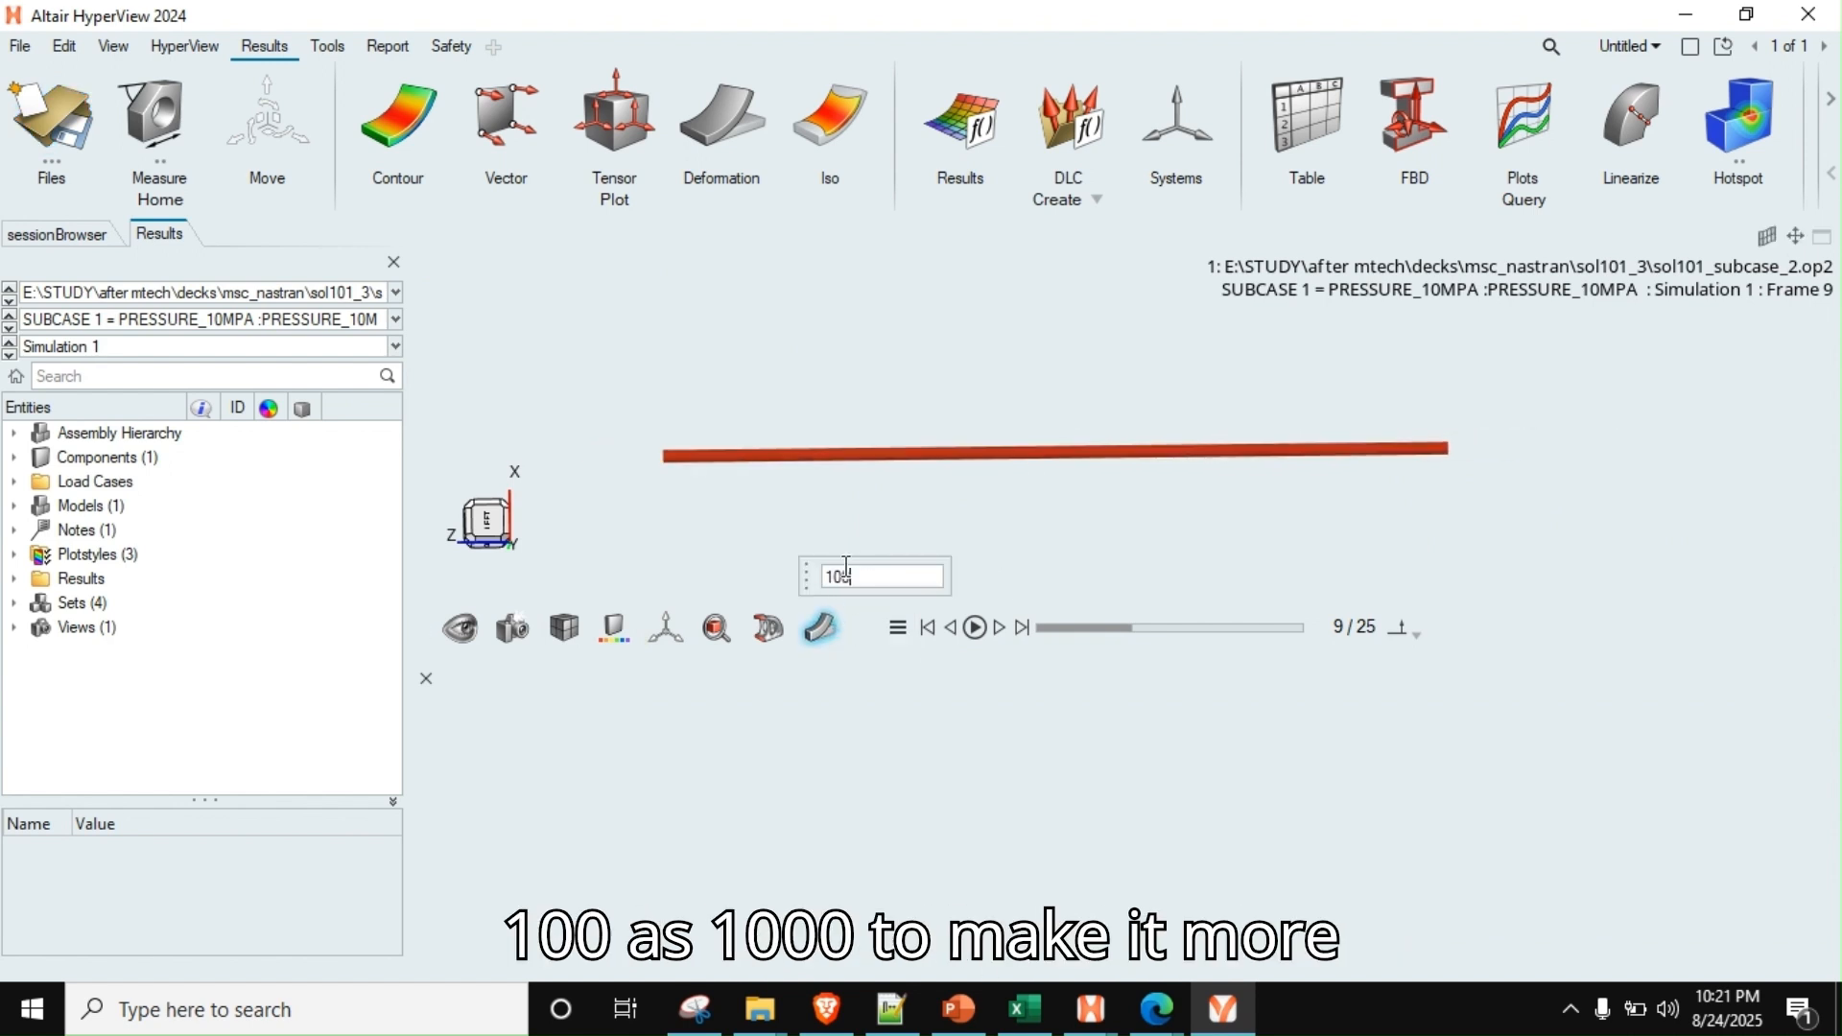
text(0)
click(976, 629)
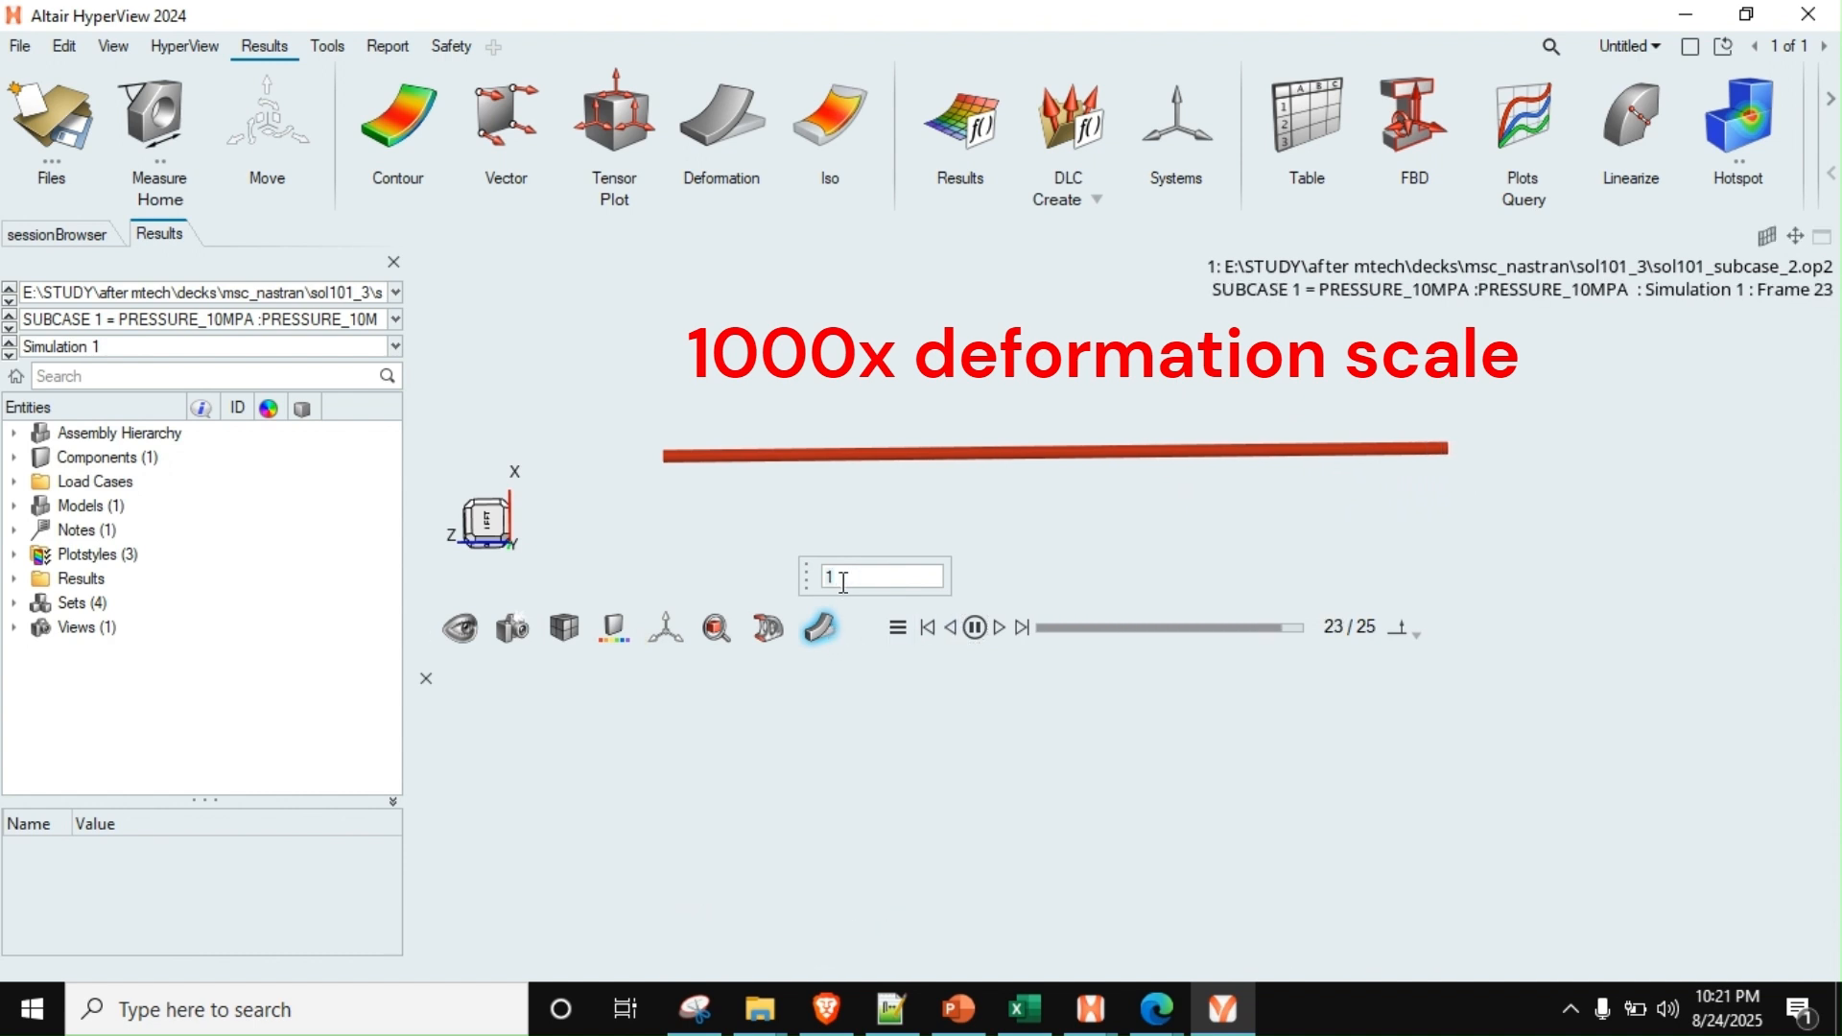
click(975, 629)
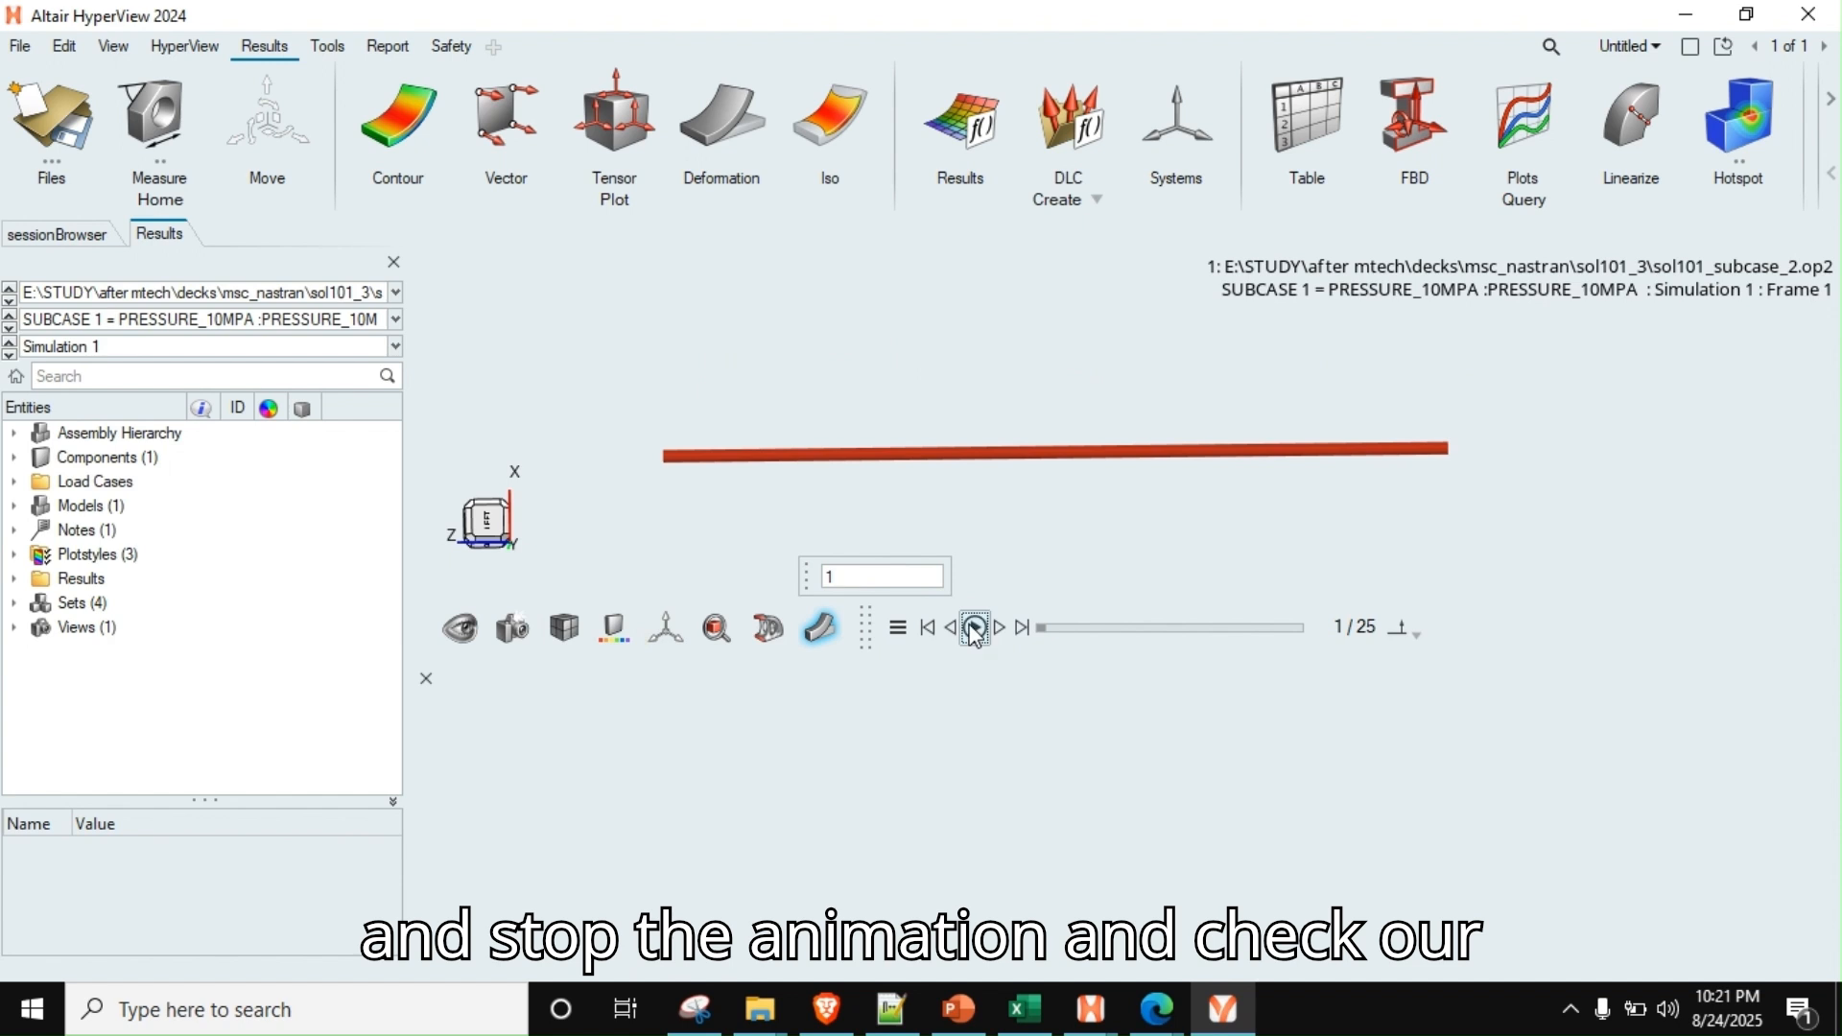
Contour the rod with von Mises Stress (t) in the analysis system, without averaging
click(398, 123)
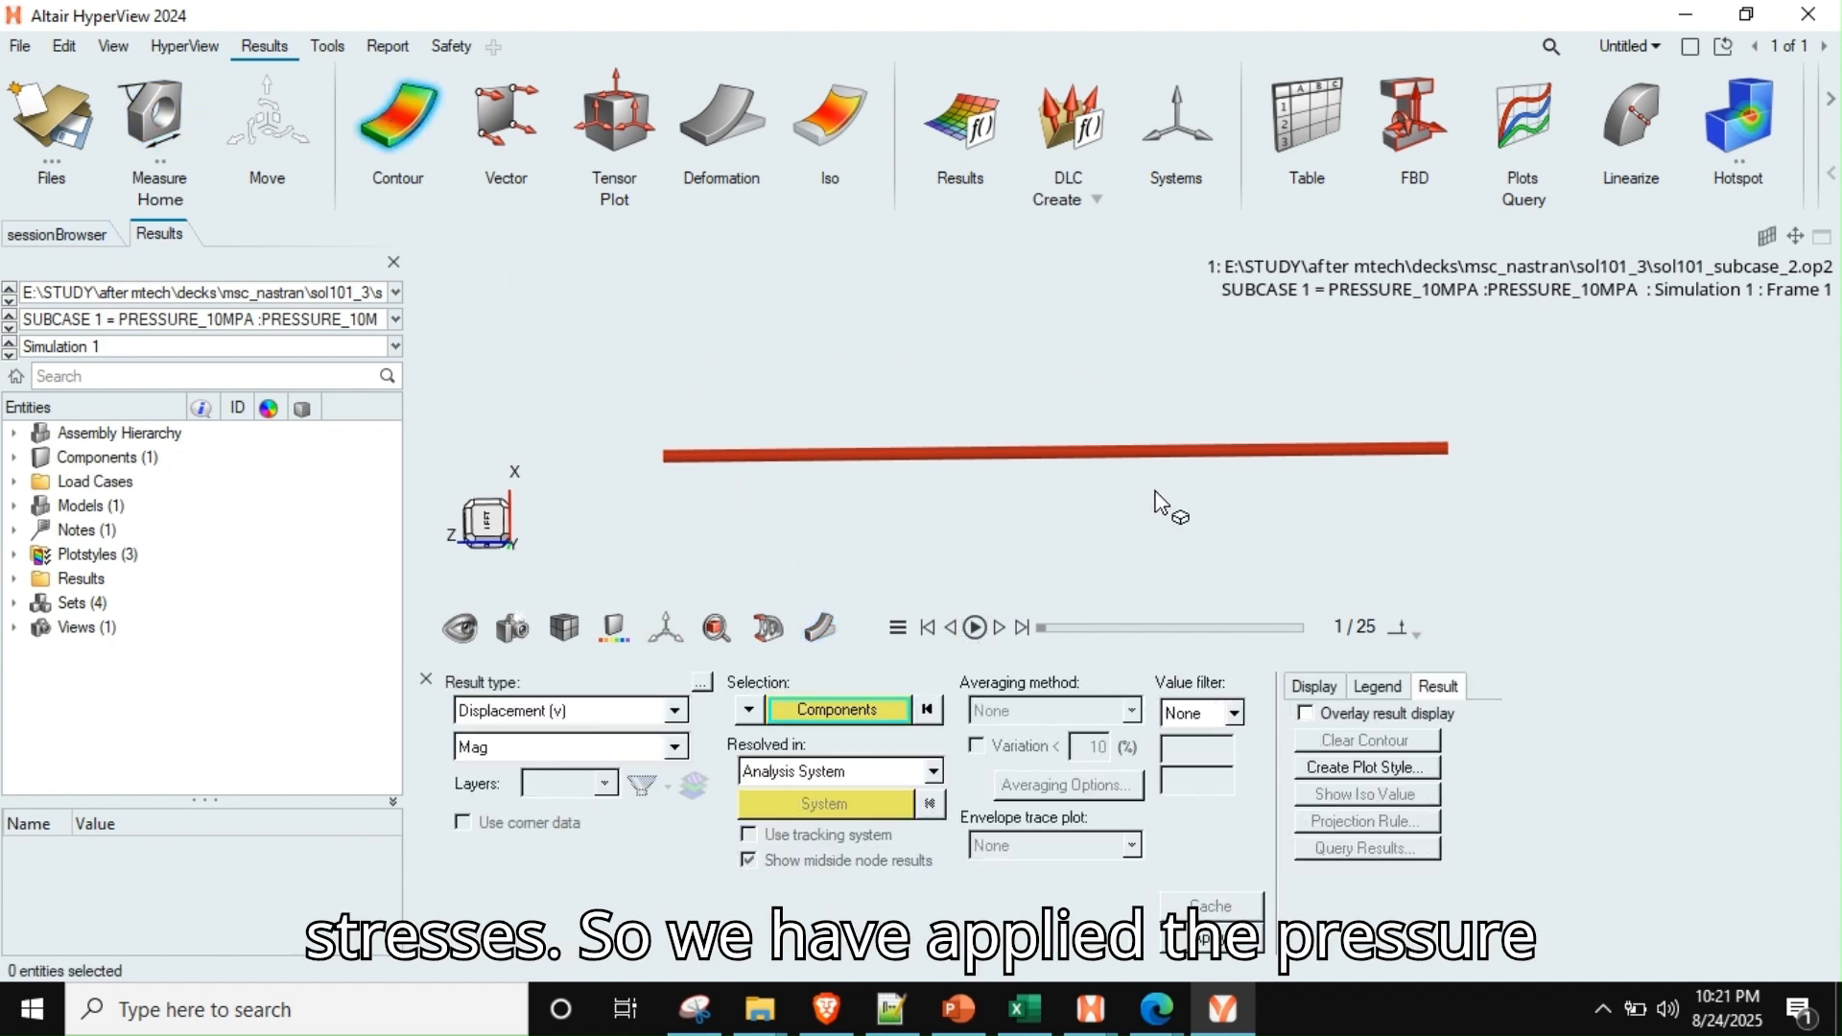
ctrl+drag(1164, 510, 1004, 514)
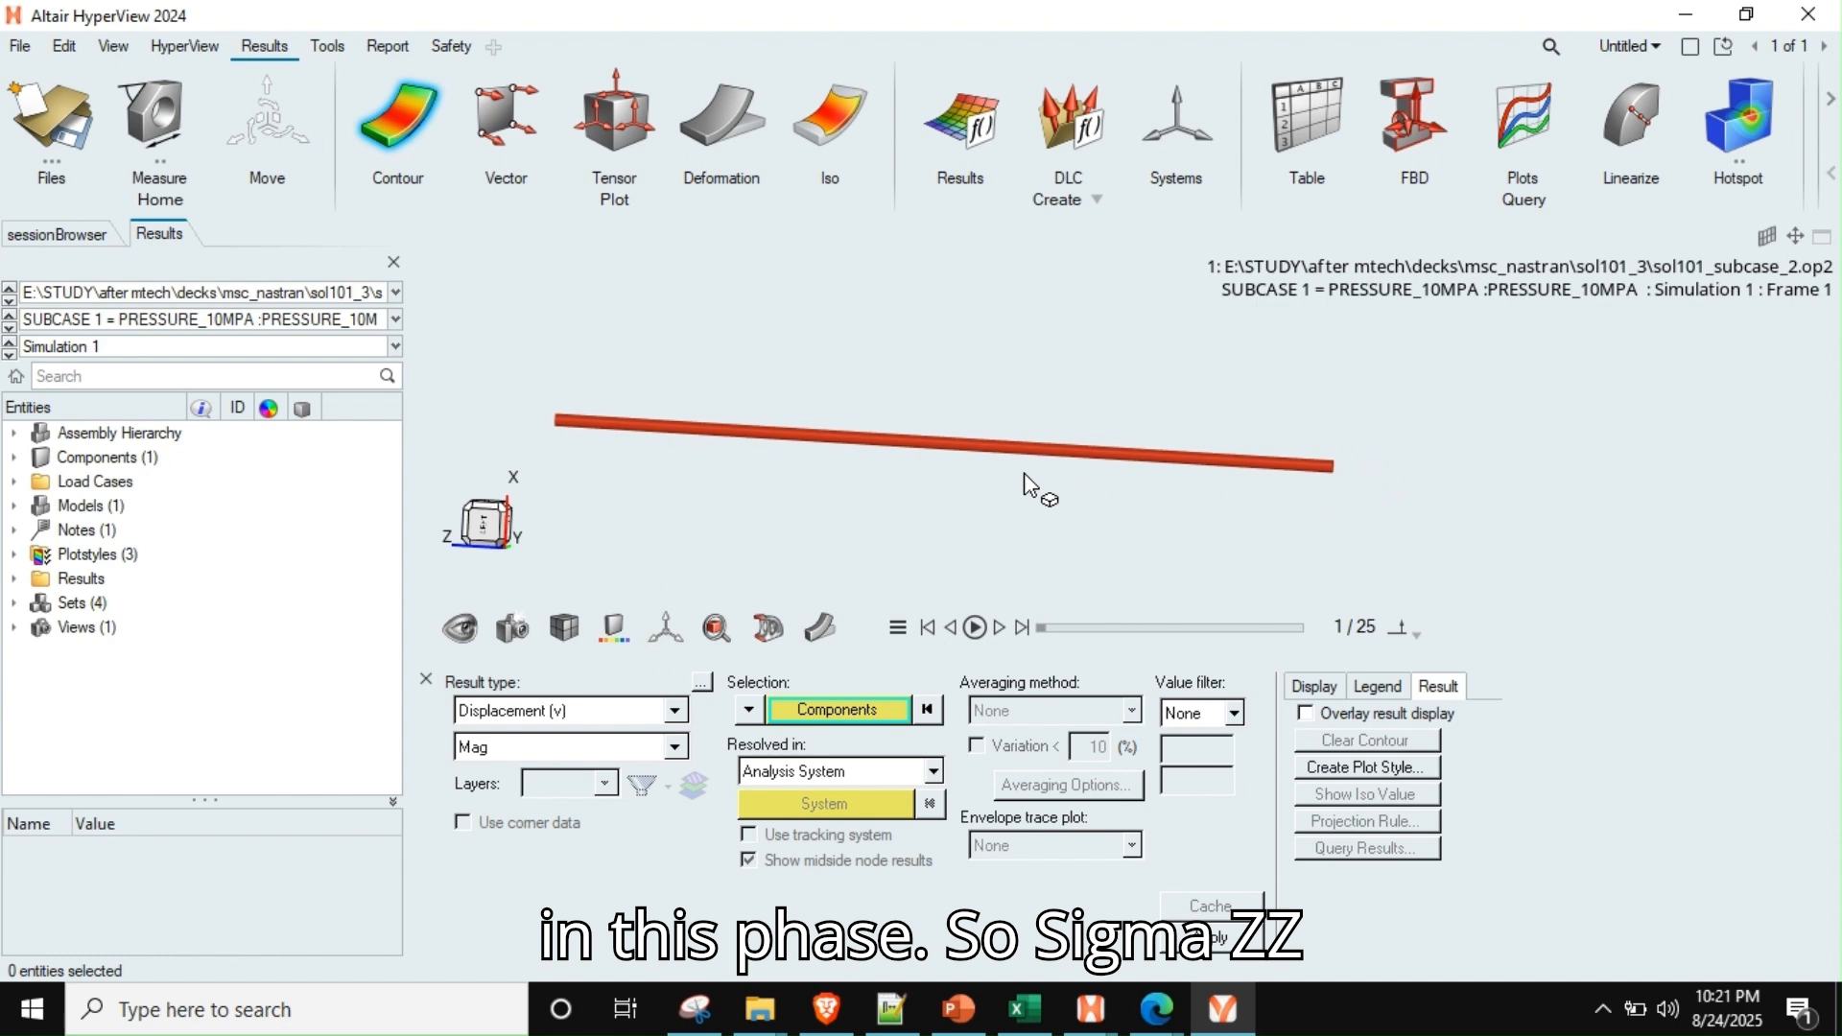
click(628, 712)
scroll(561, 777, down, 1)
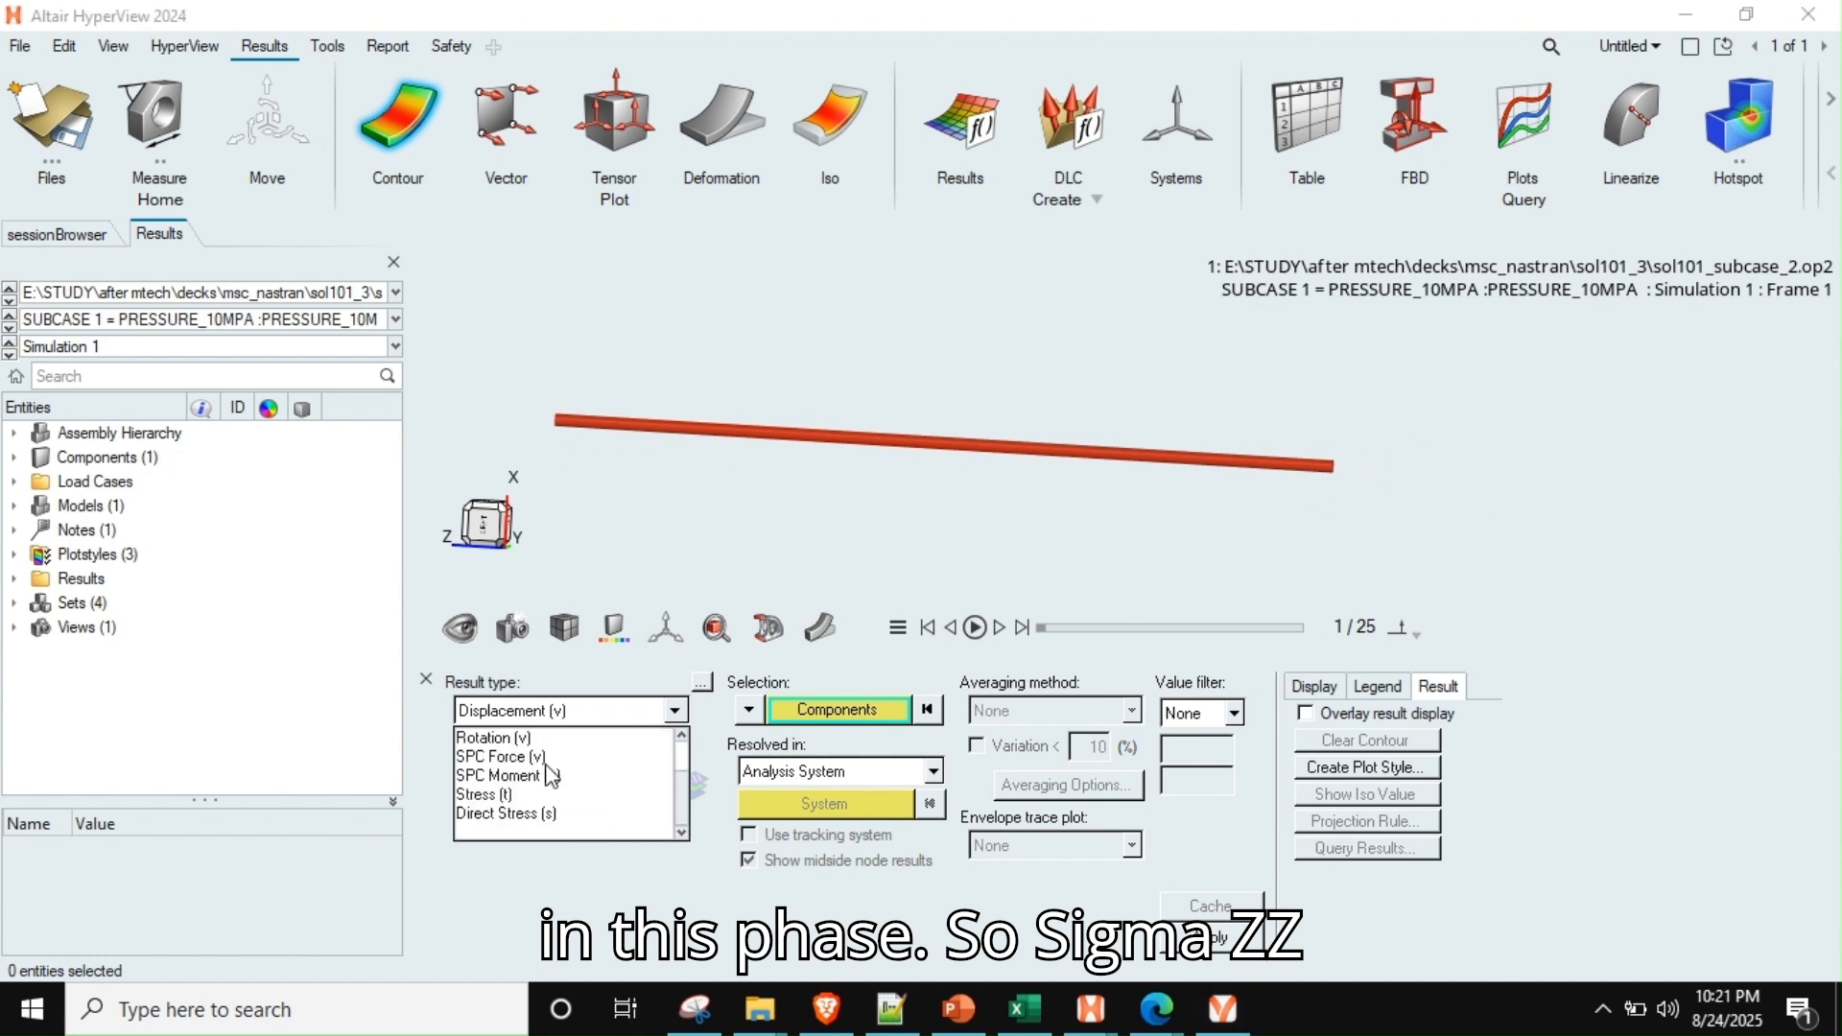
click(501, 795)
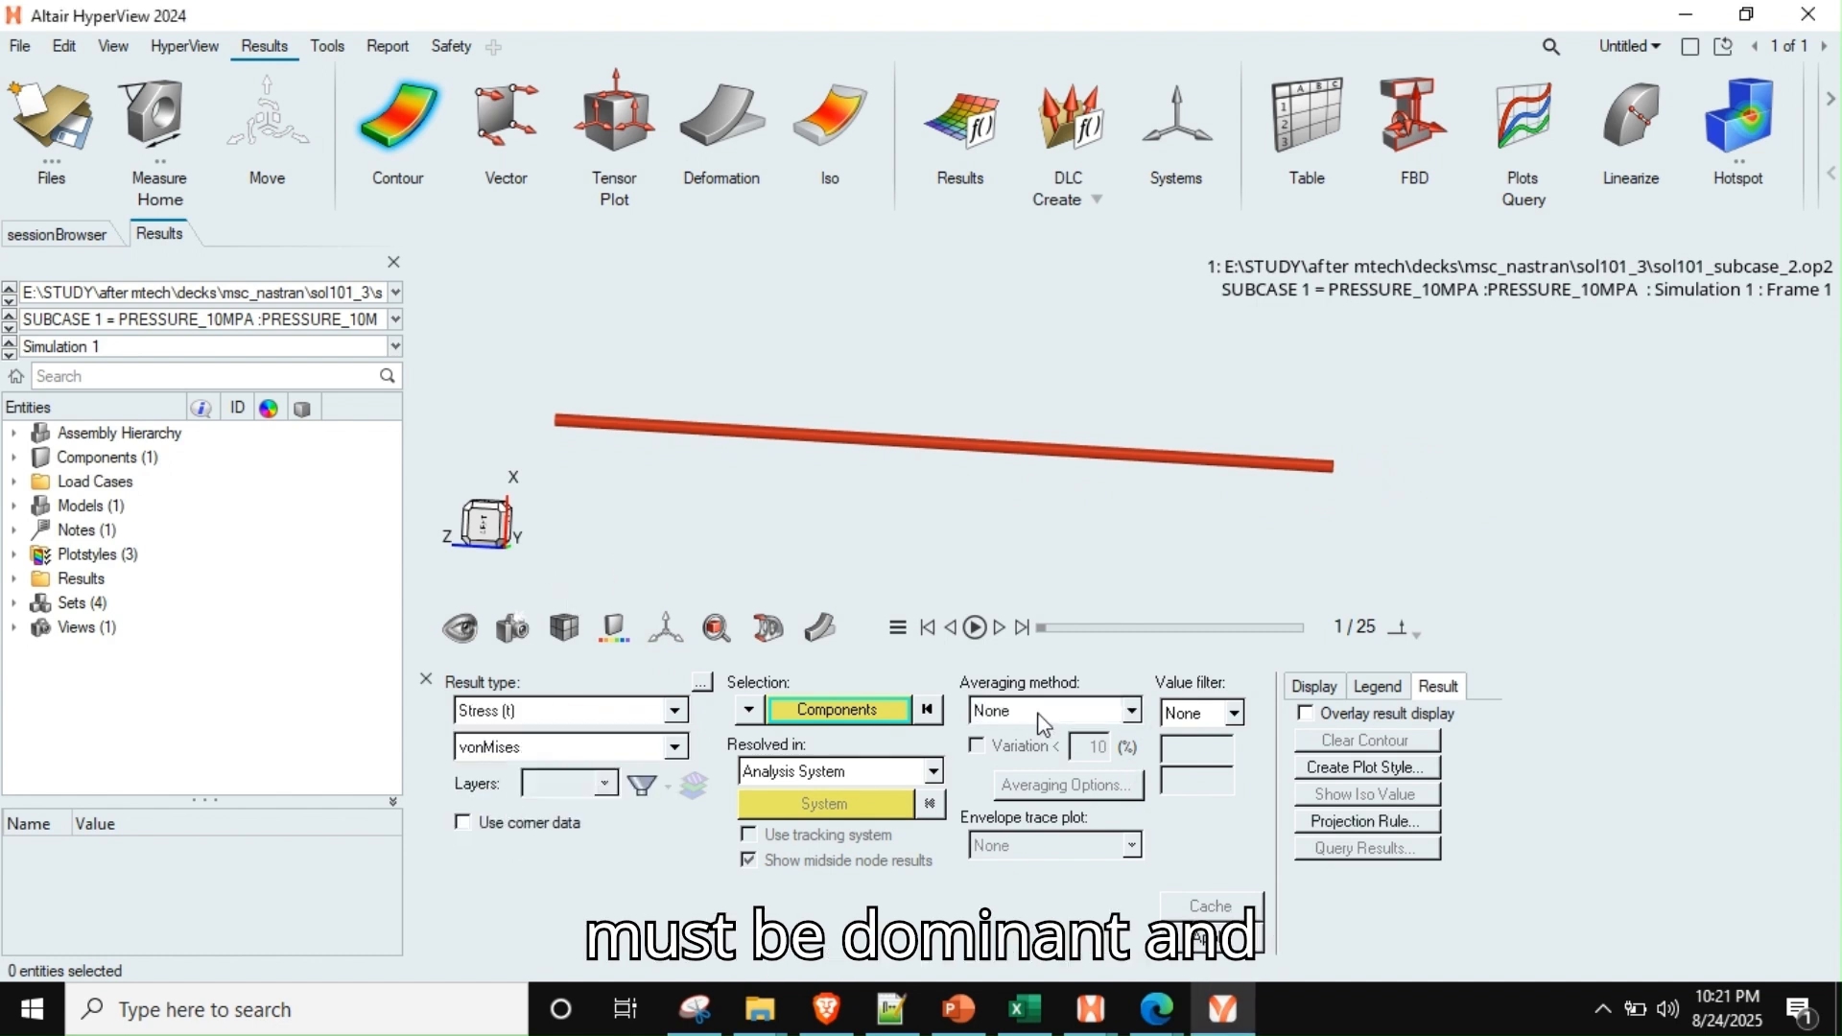
click(1198, 940)
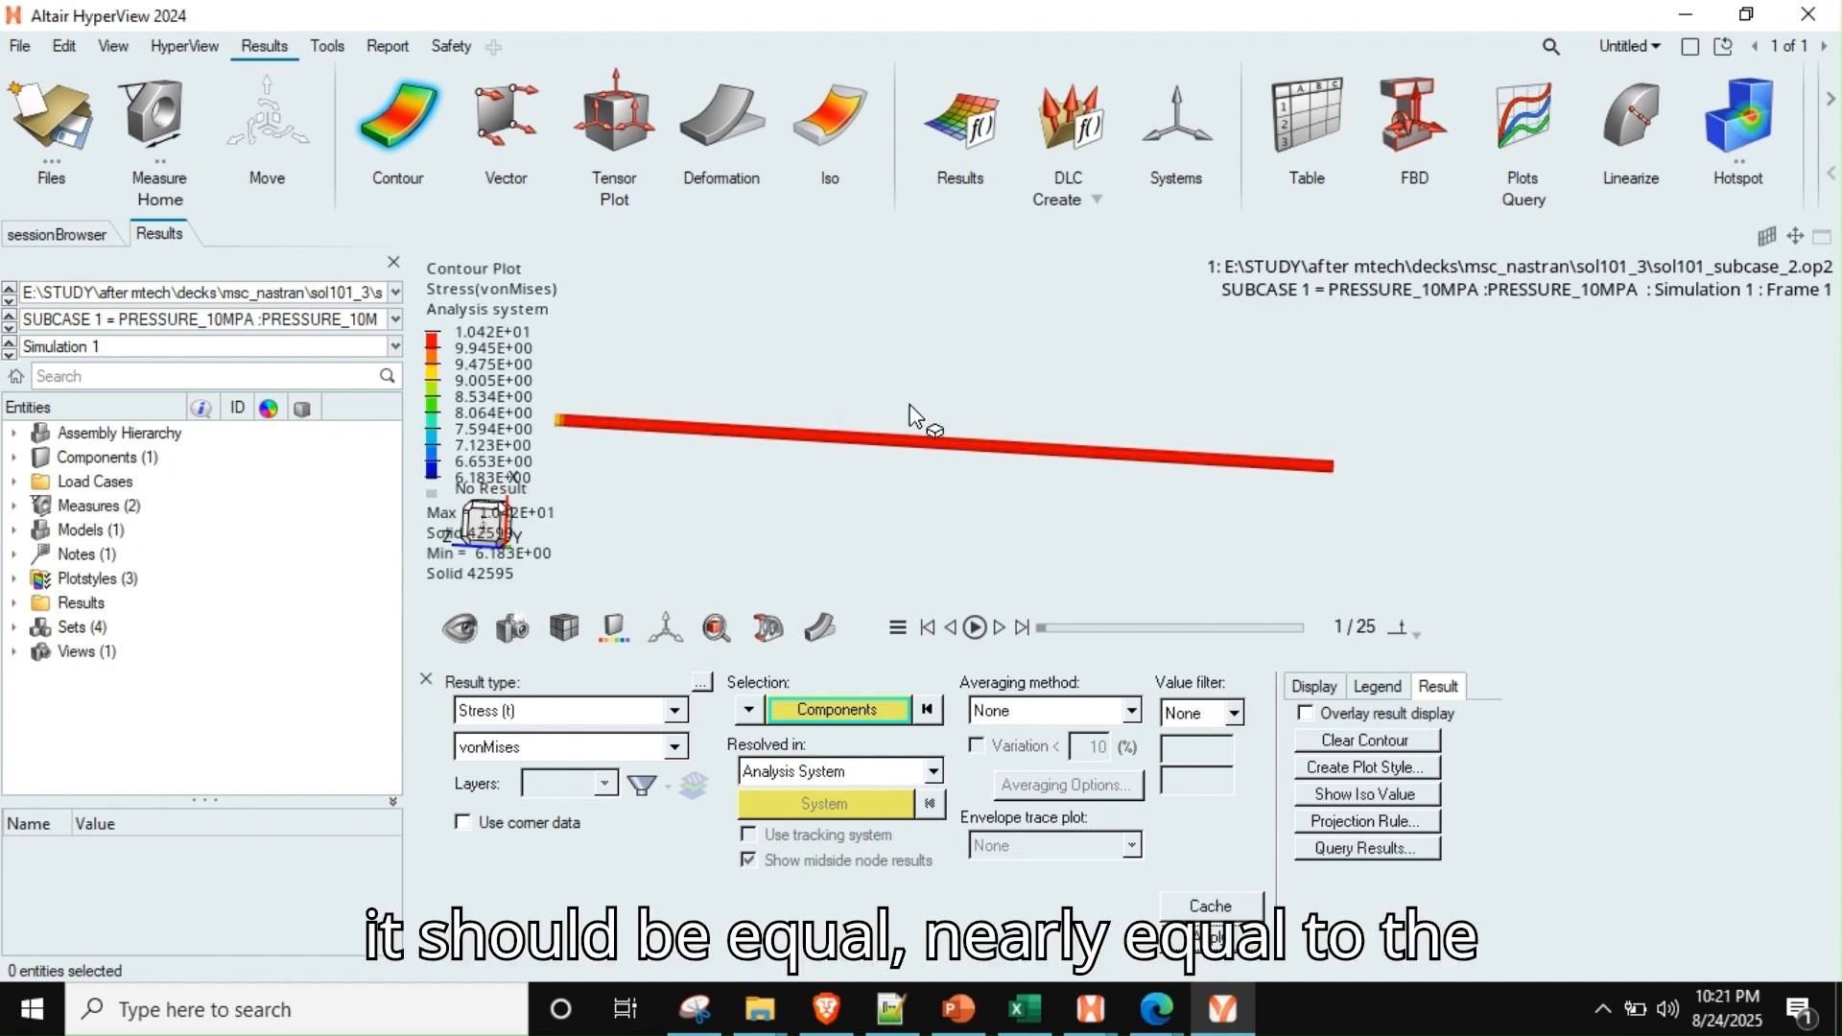
Create an elemental contour measure on an element near the middle of the rod to check its stress
right_drag(949, 454, 982, 491)
scroll(963, 494, up, 3)
scroll(962, 493, down, 1)
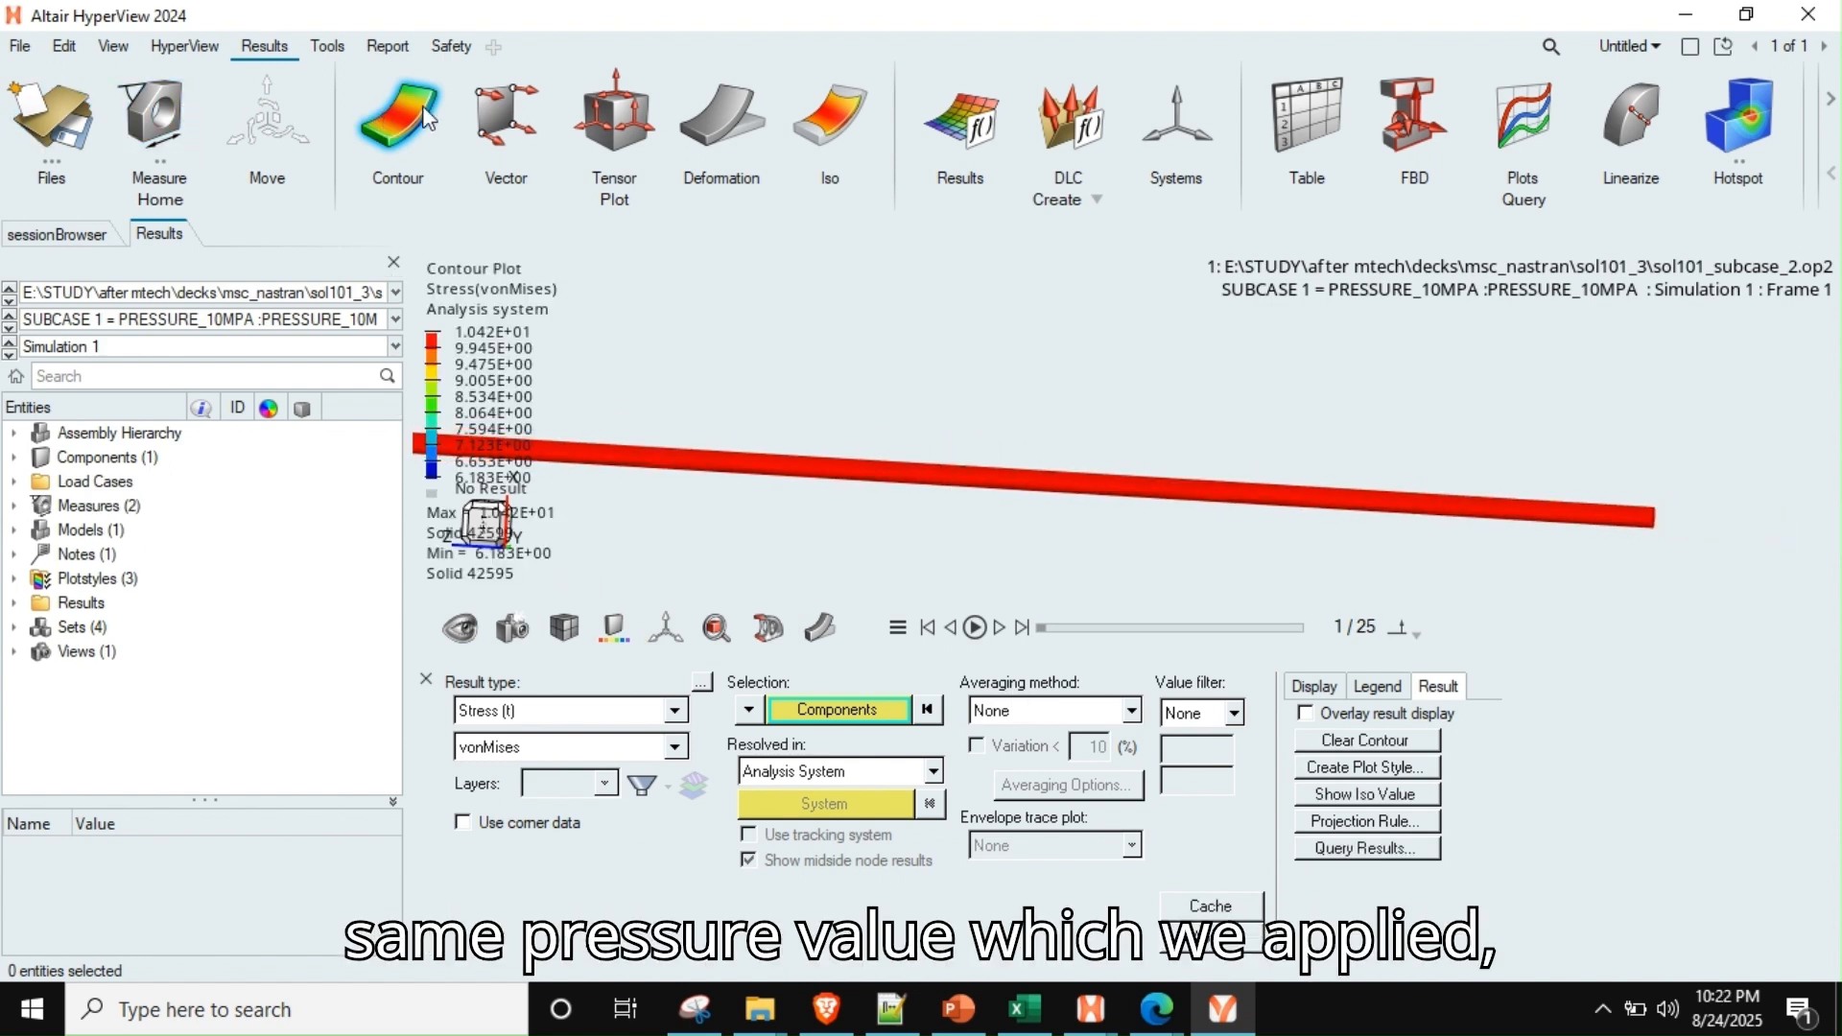
click(153, 117)
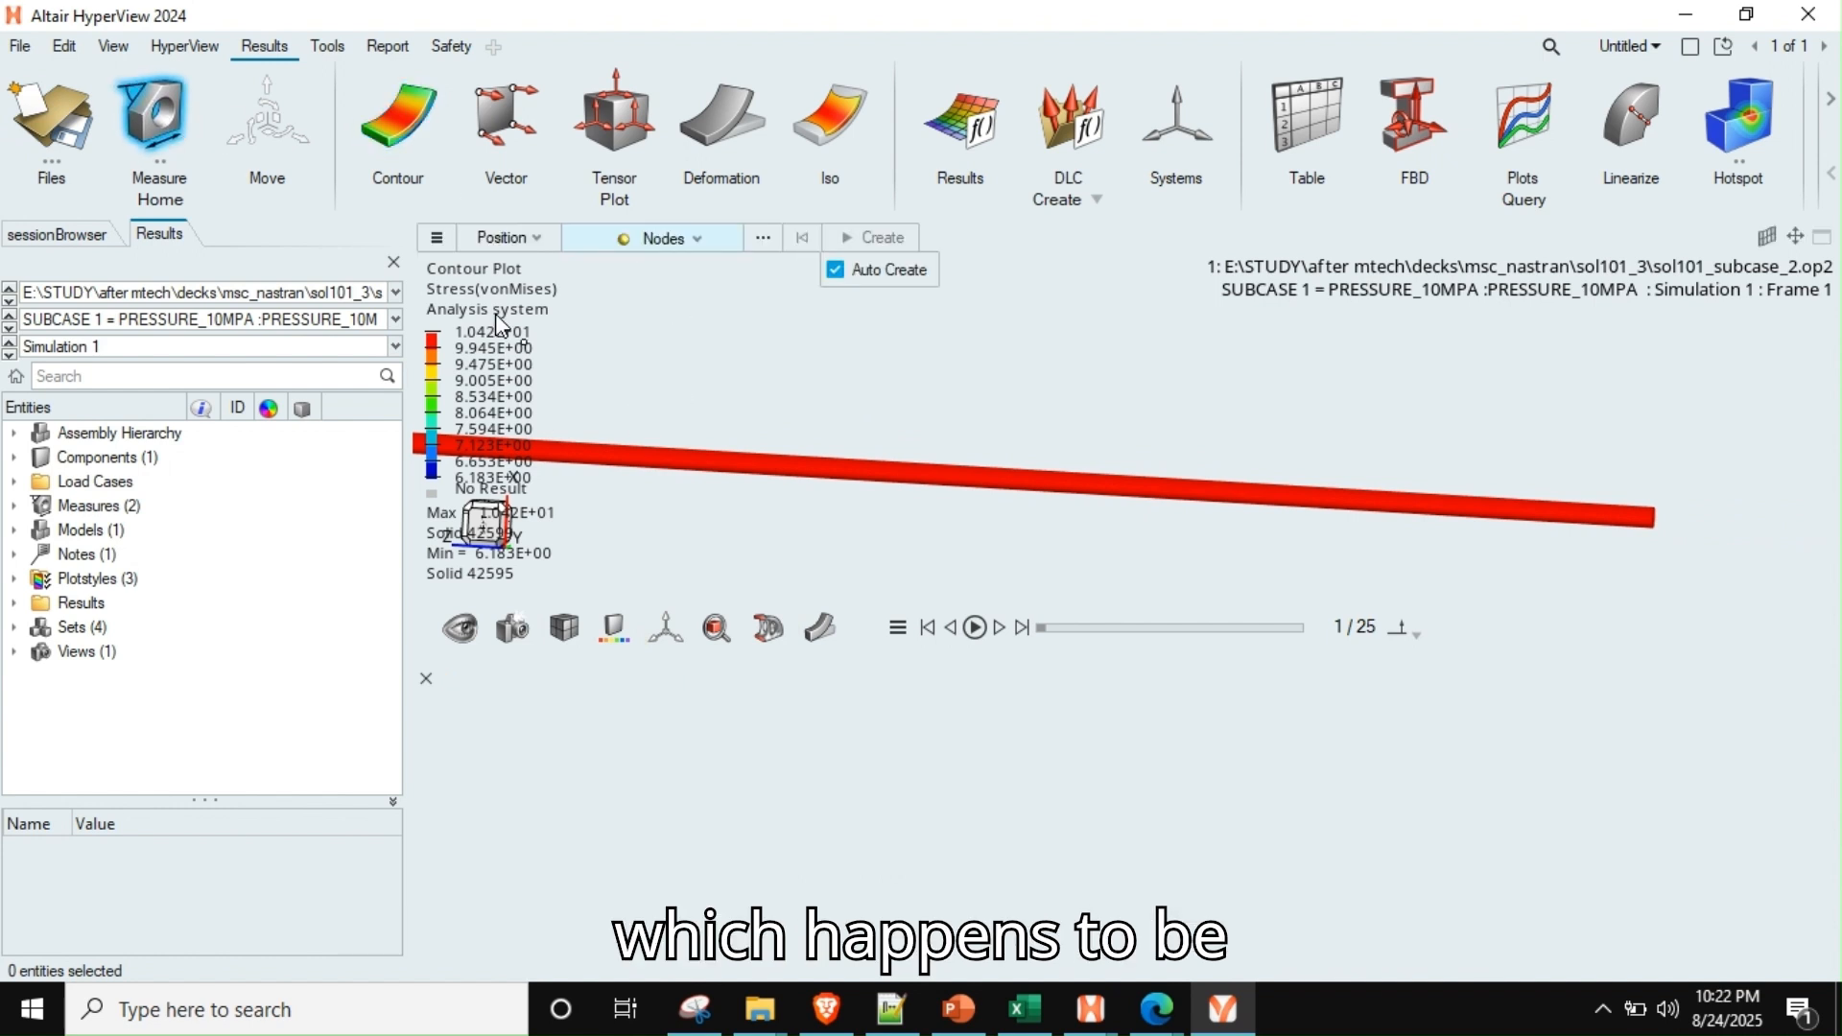
click(536, 237)
click(485, 473)
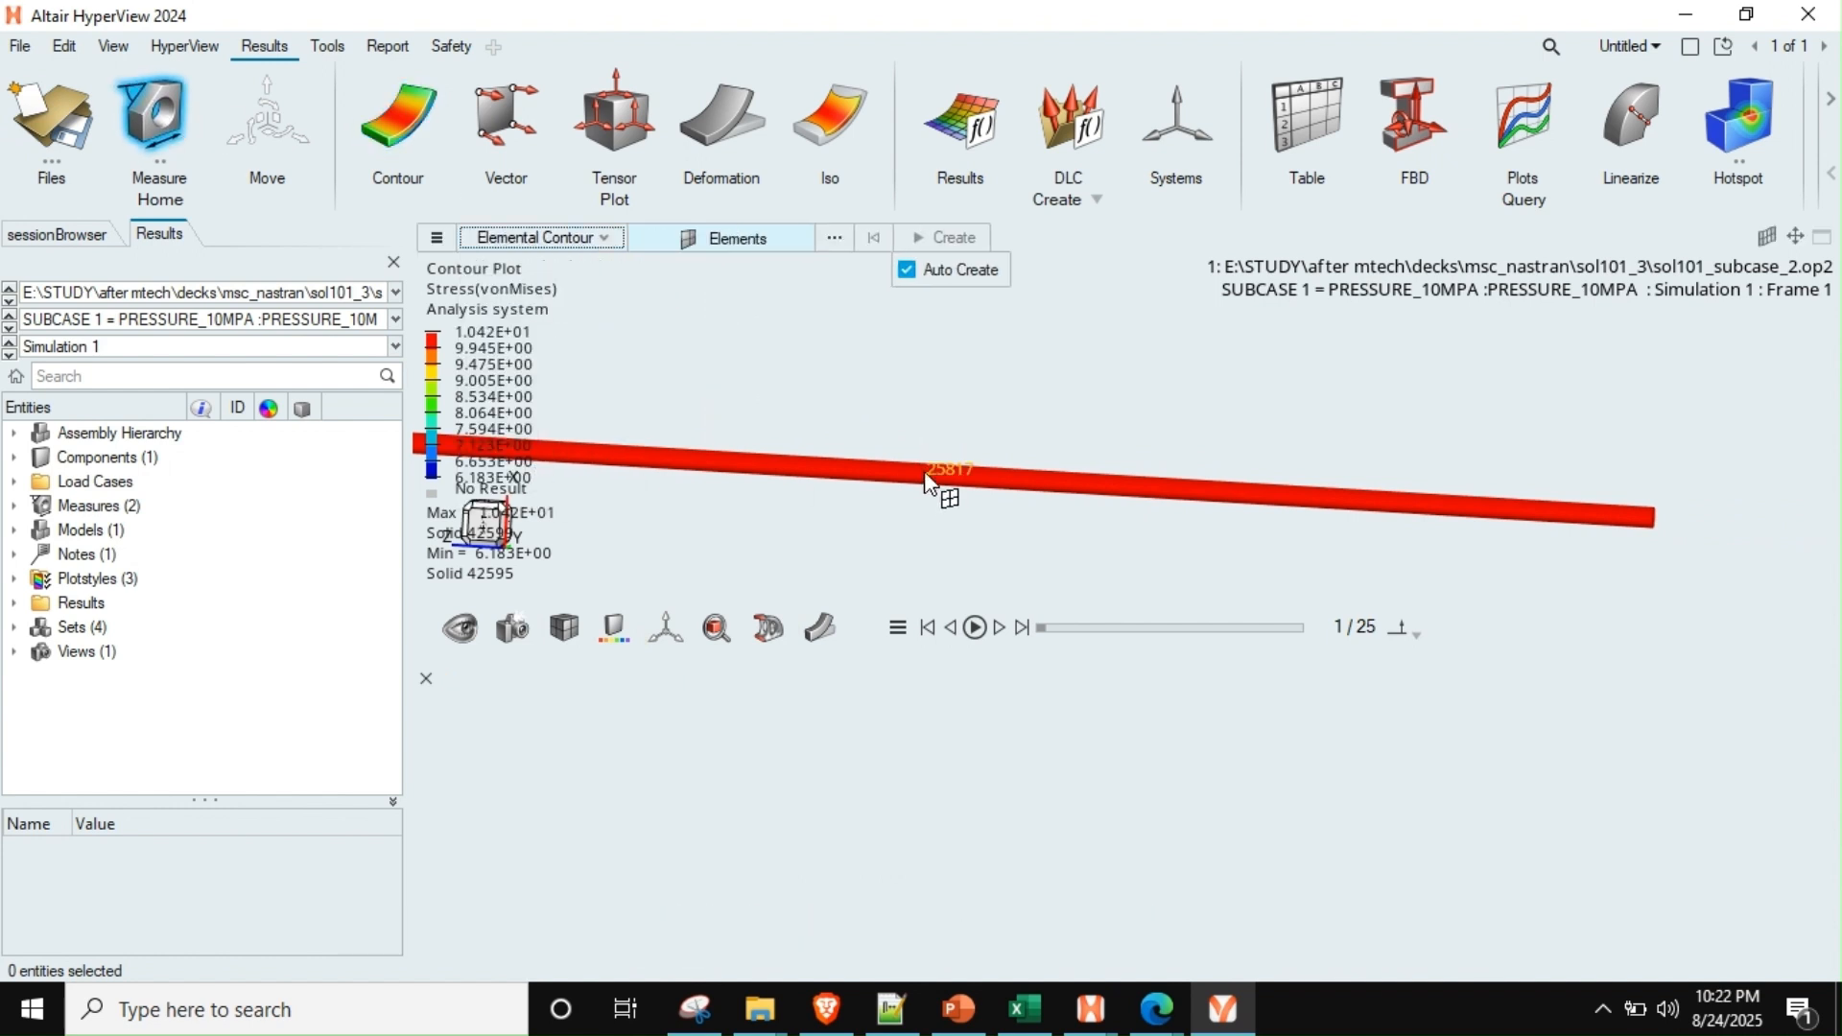
click(936, 483)
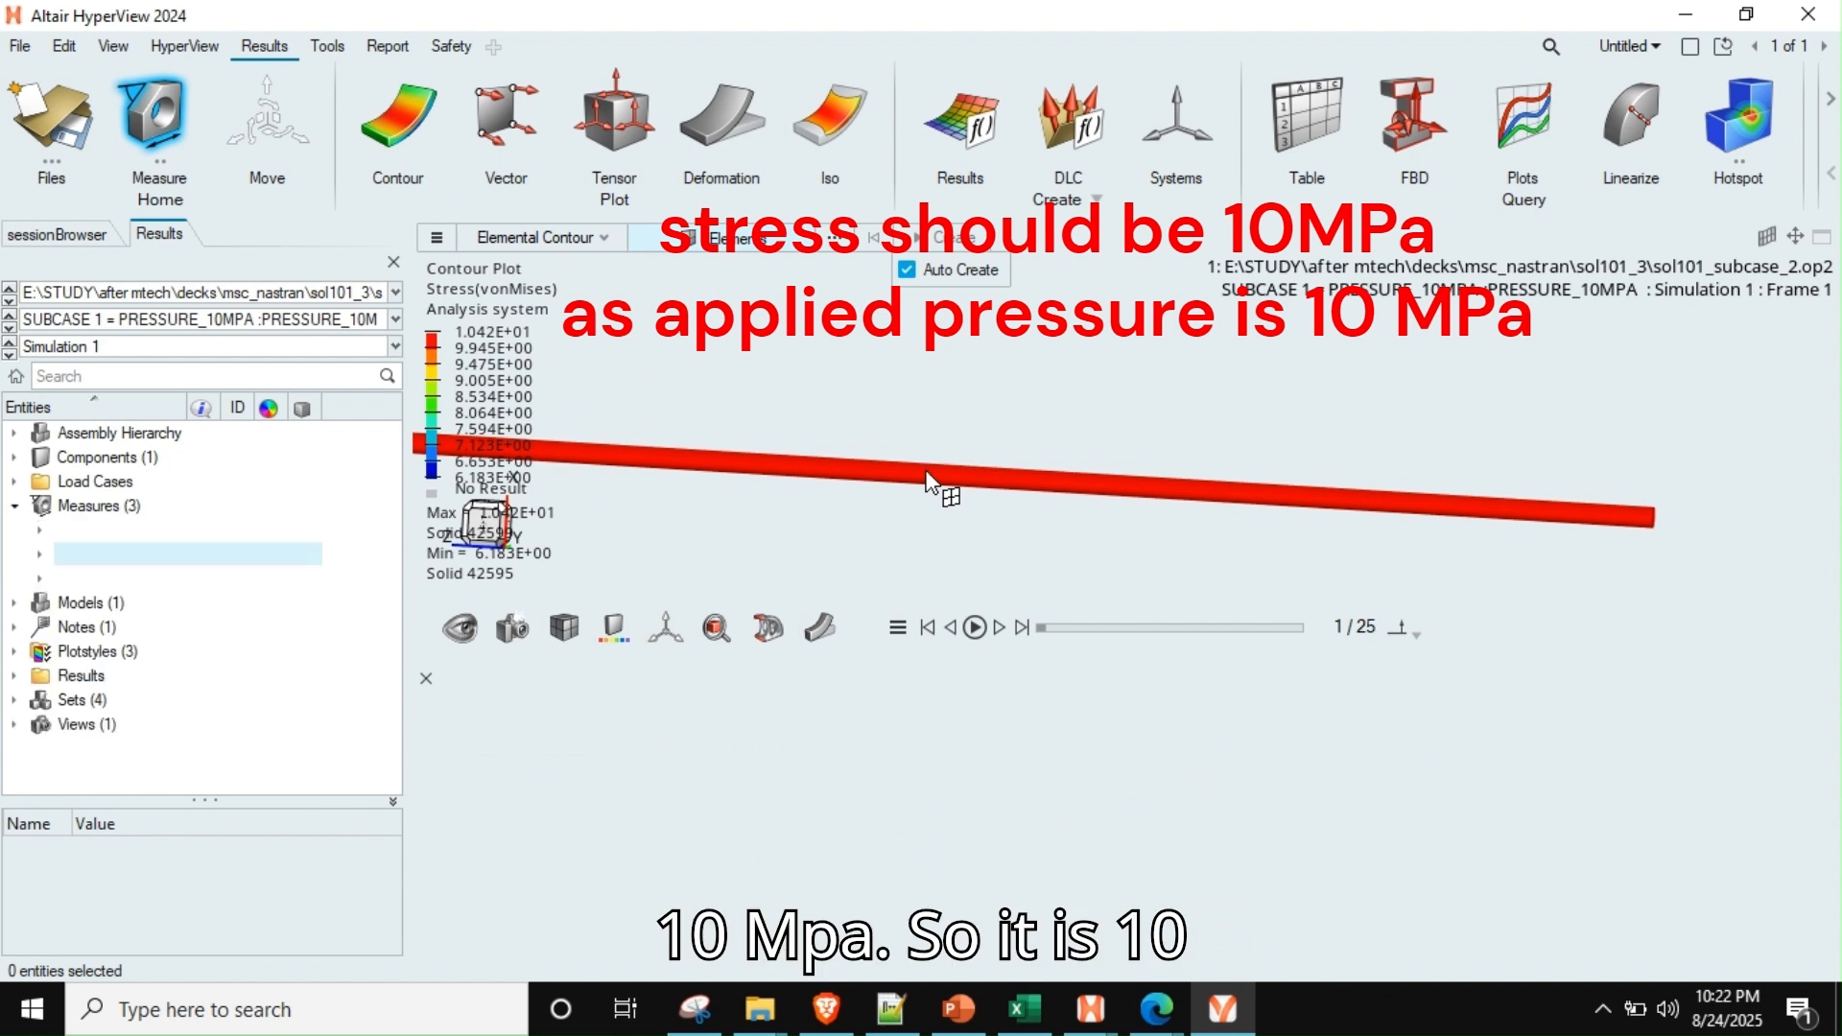
scroll(971, 459, up, 2)
scroll(998, 422, down, 4)
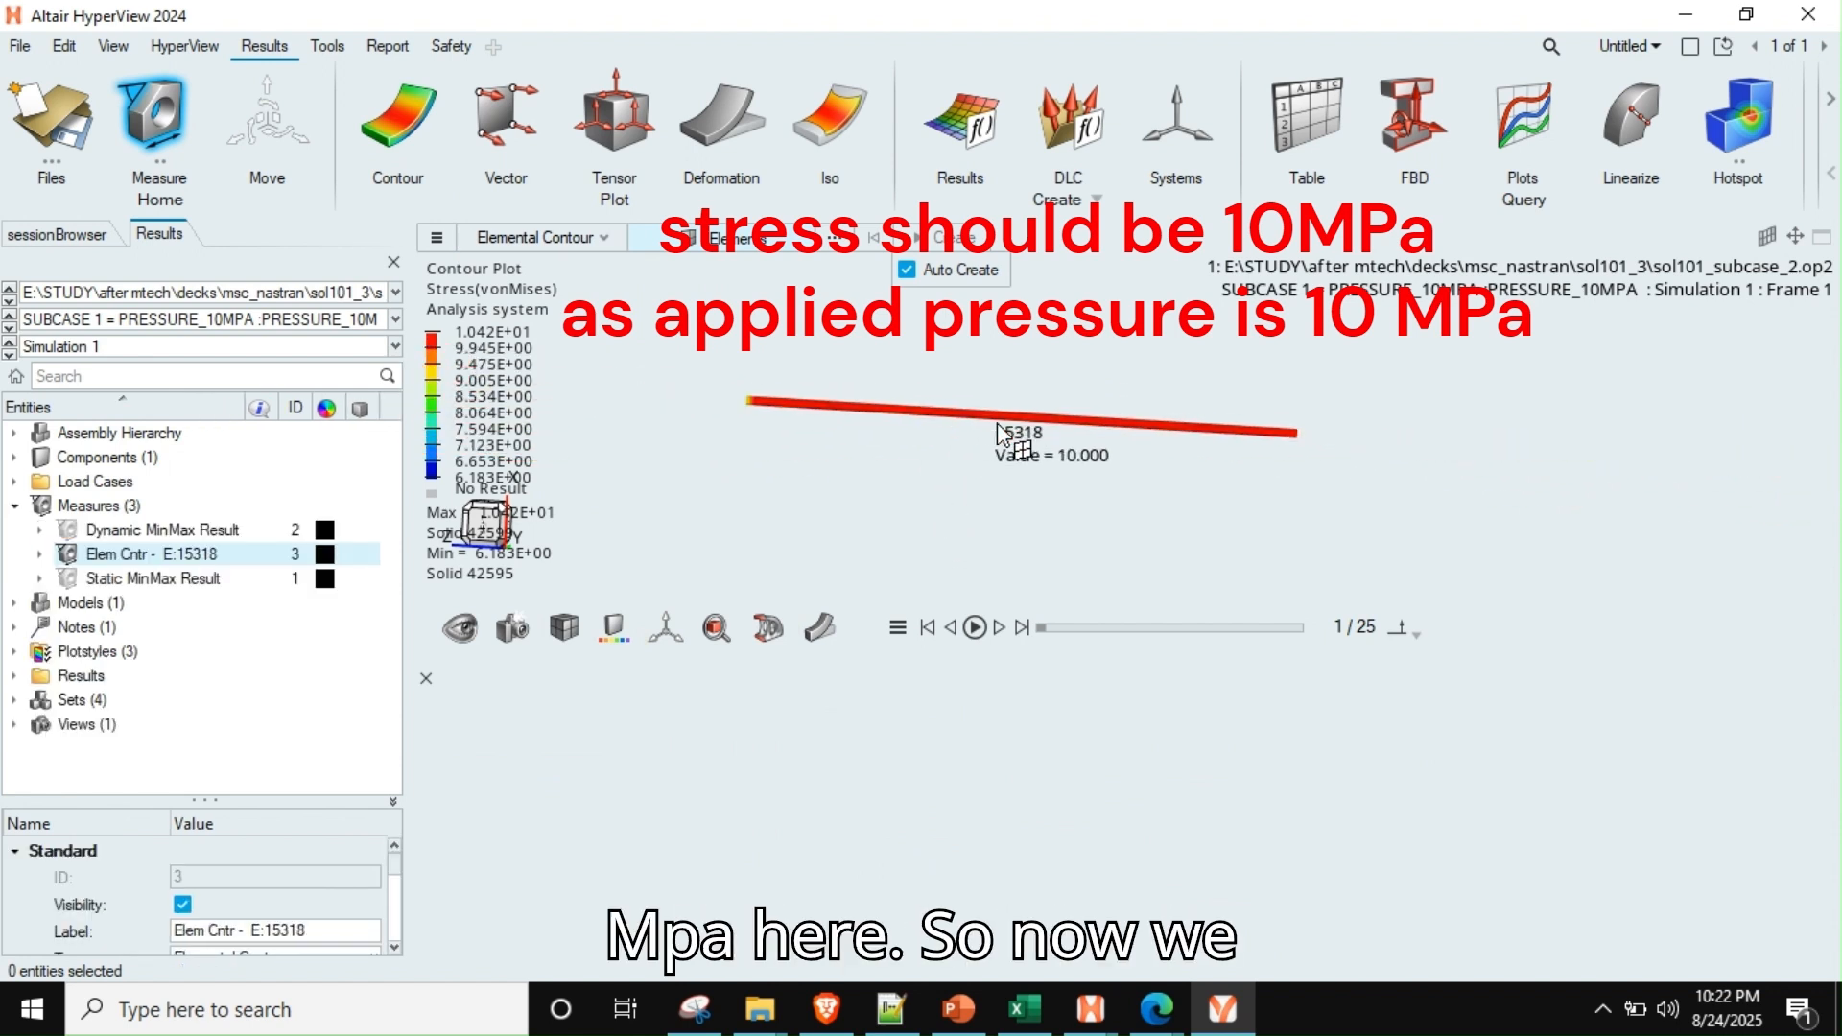
scroll(971, 499, up, 2)
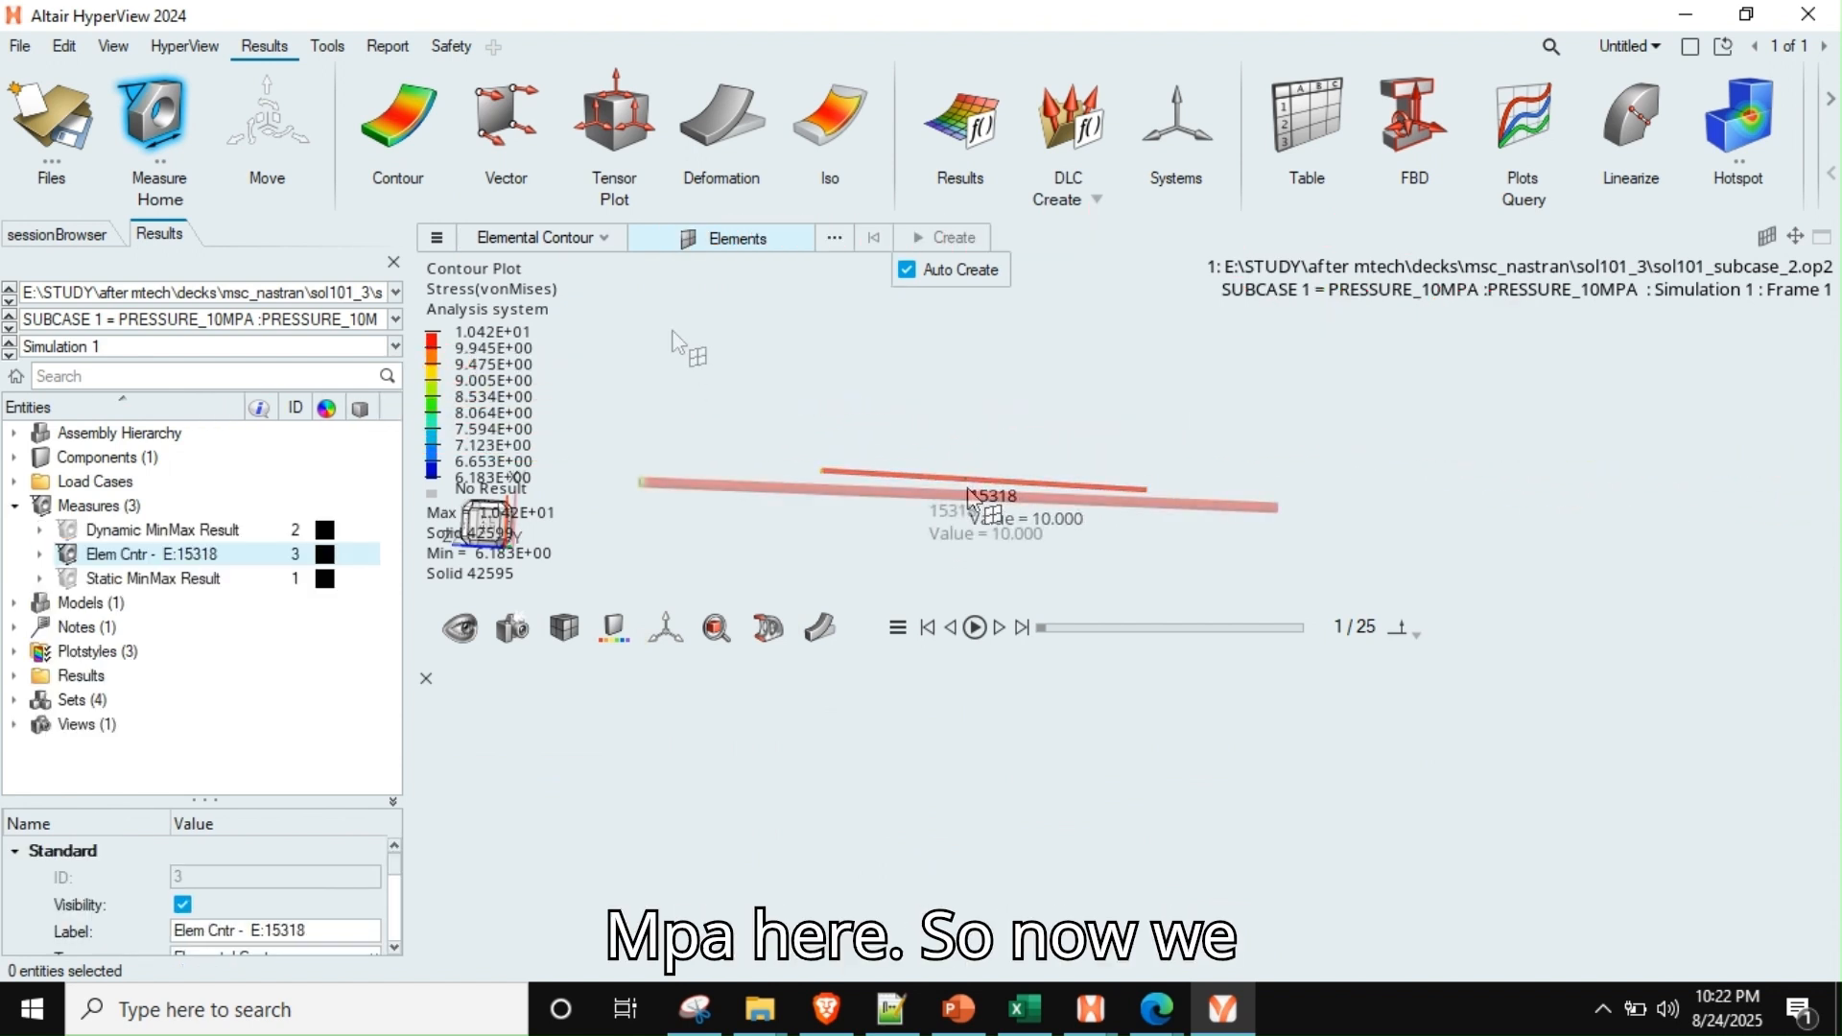
Change the contour result type from stress to the Z component of SPC Force
click(415, 104)
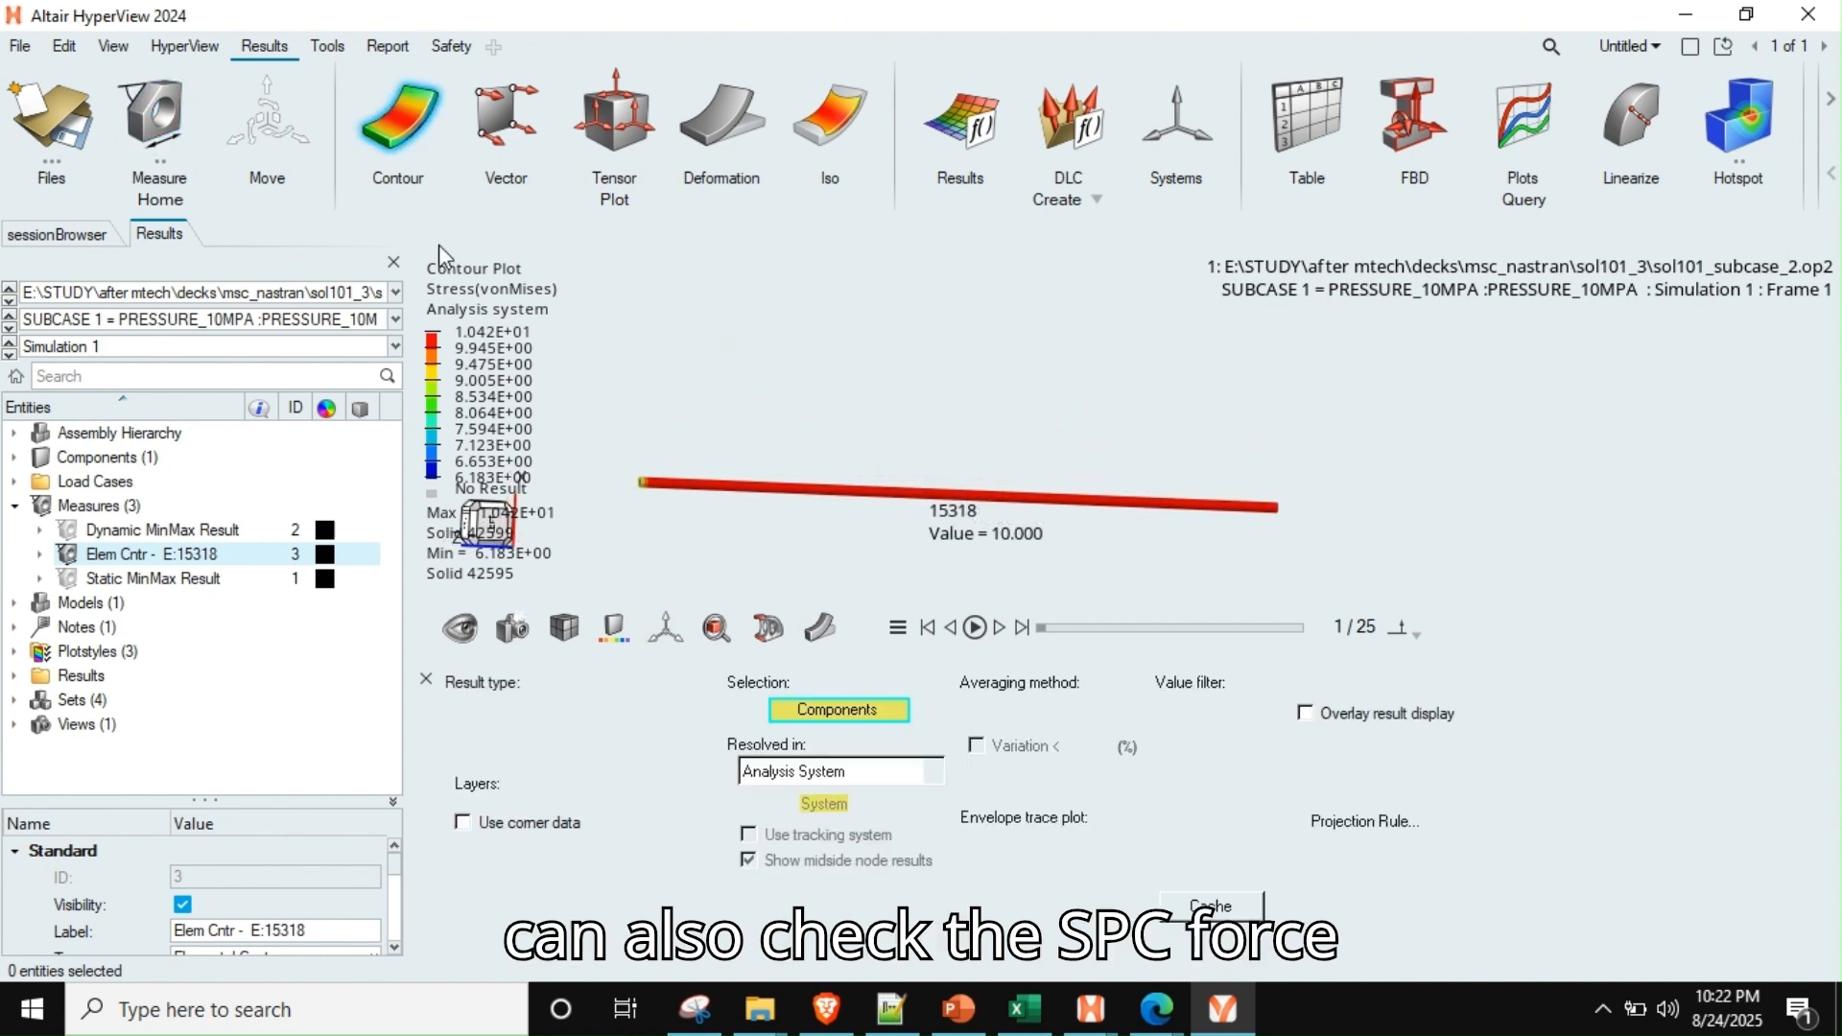
click(529, 710)
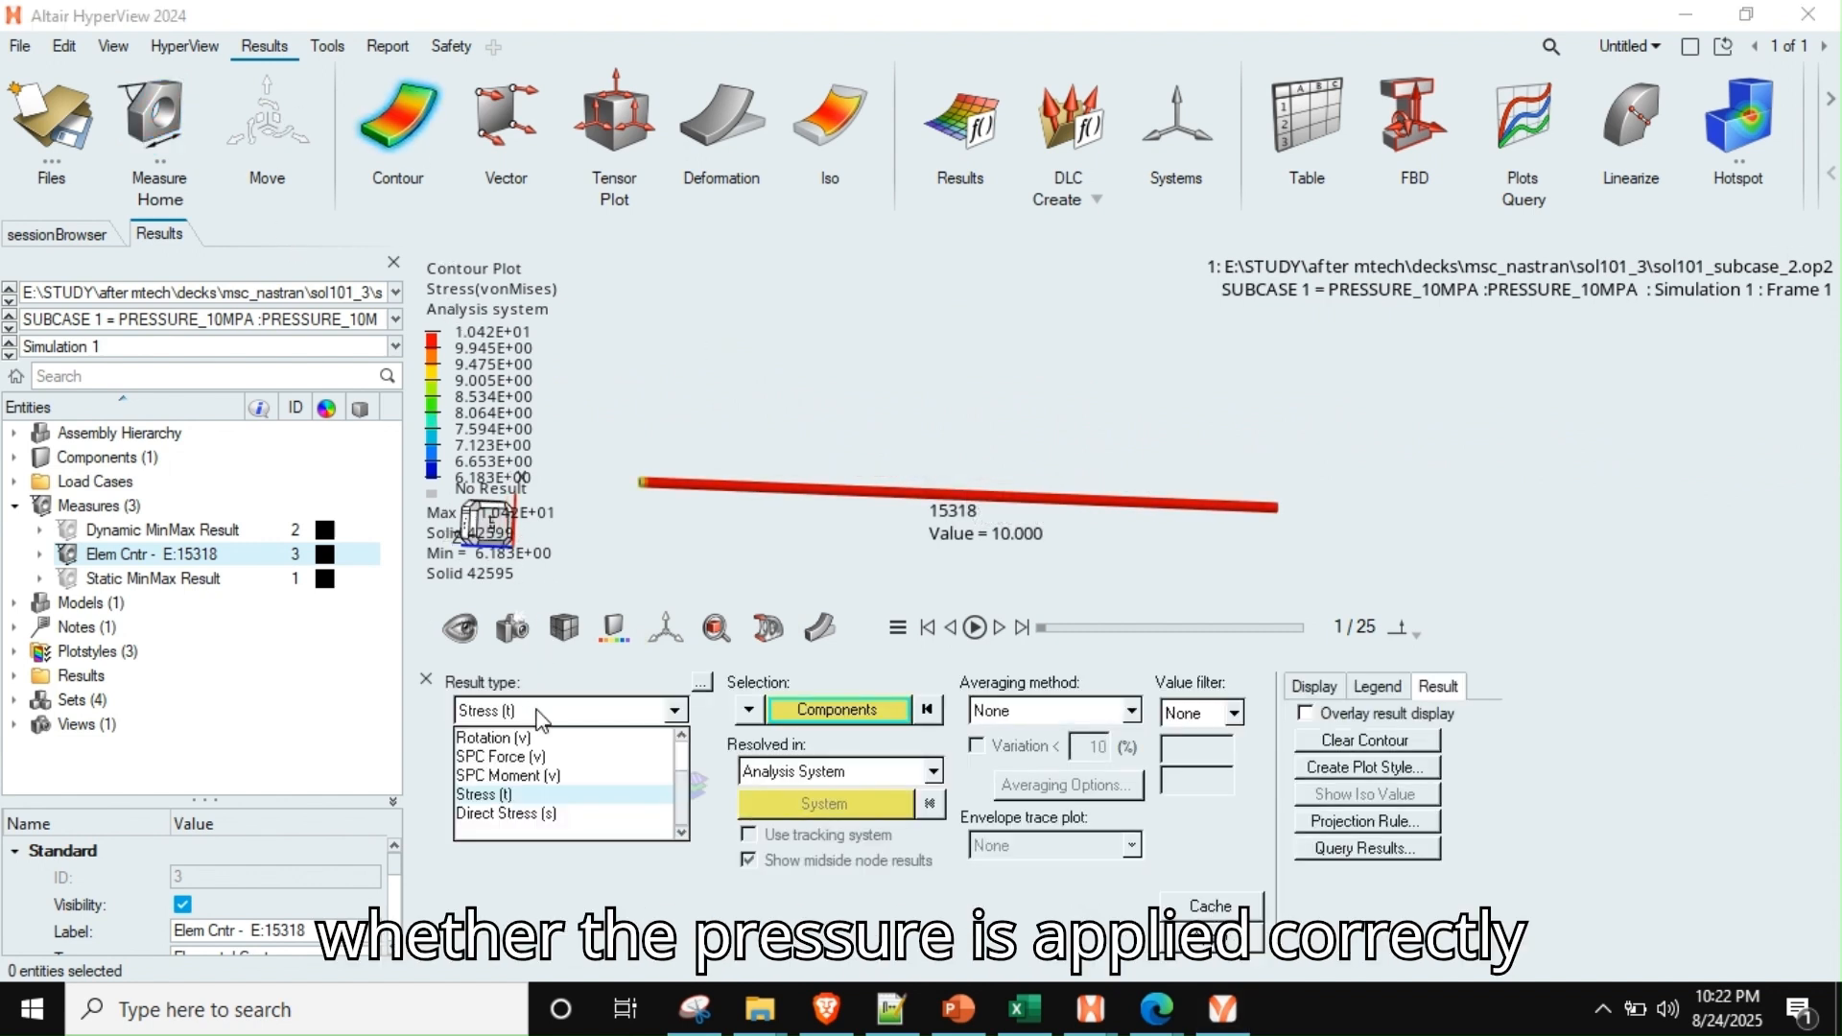
scroll(576, 775, up, 2)
scroll(576, 775, down, 2)
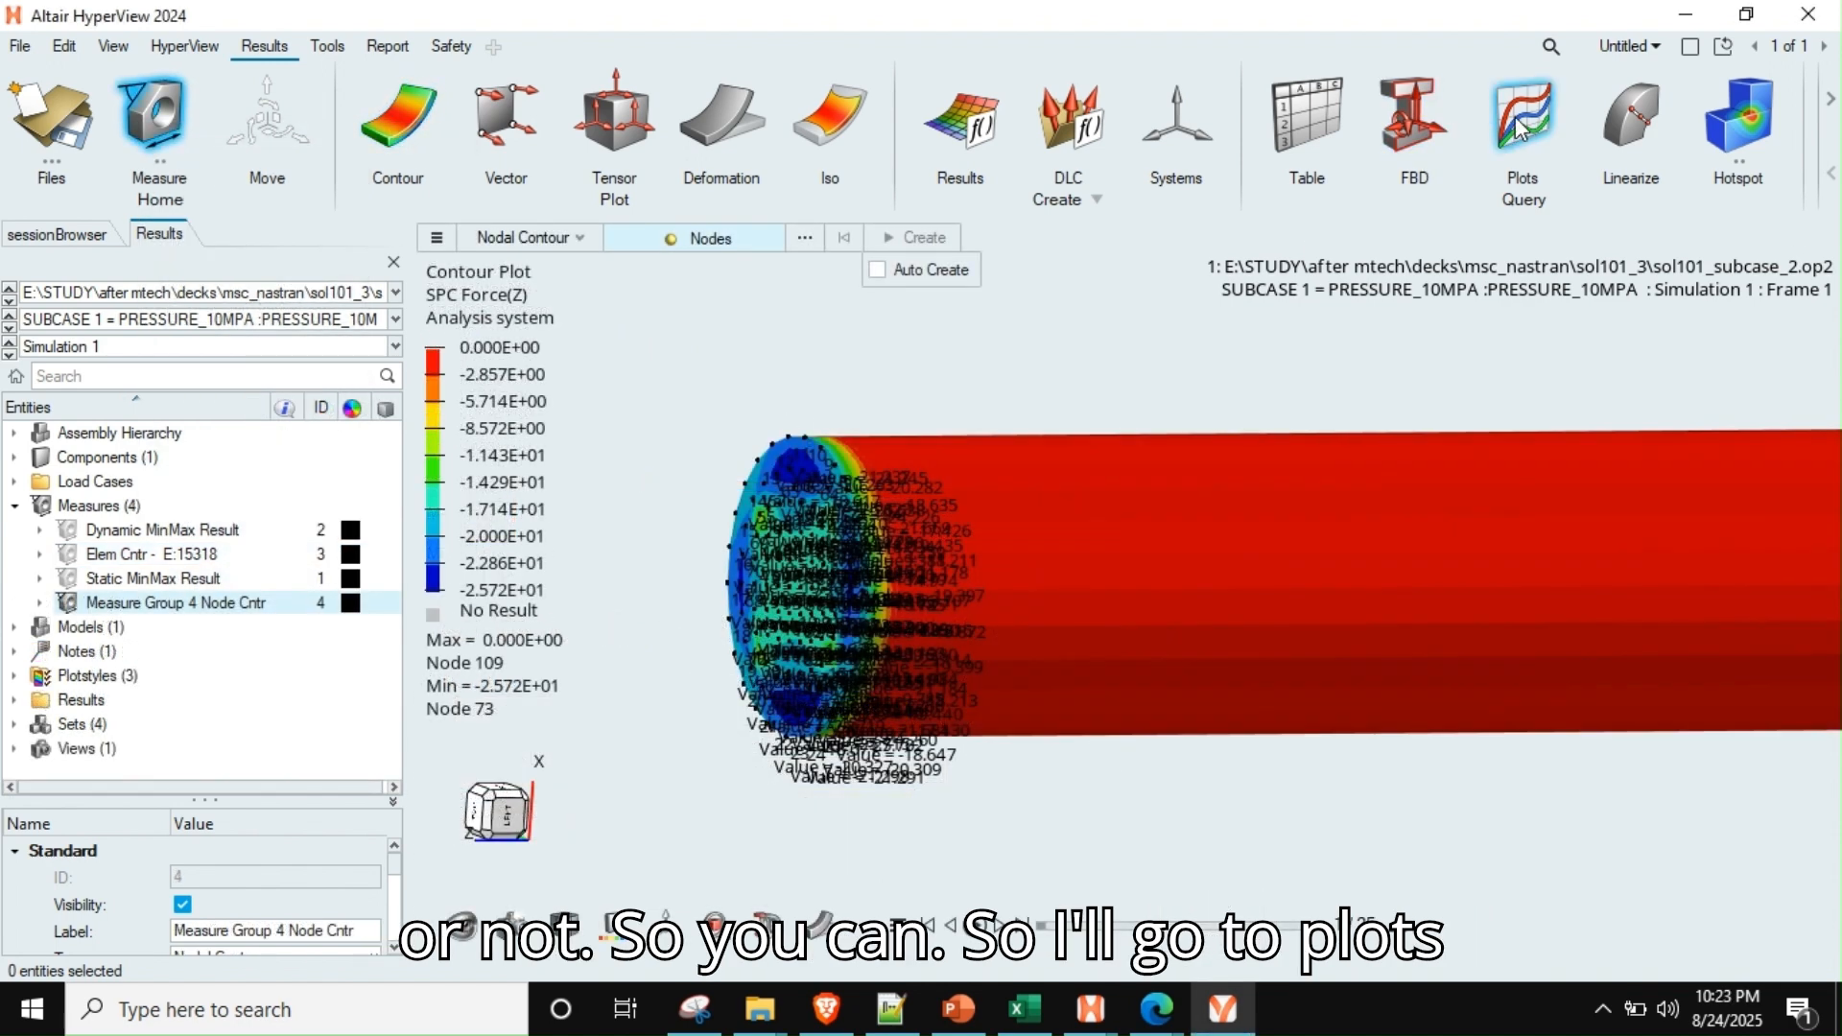
Set up a plot query for the Z component of SPC Force and start selecting its nodes by plane
click(1524, 120)
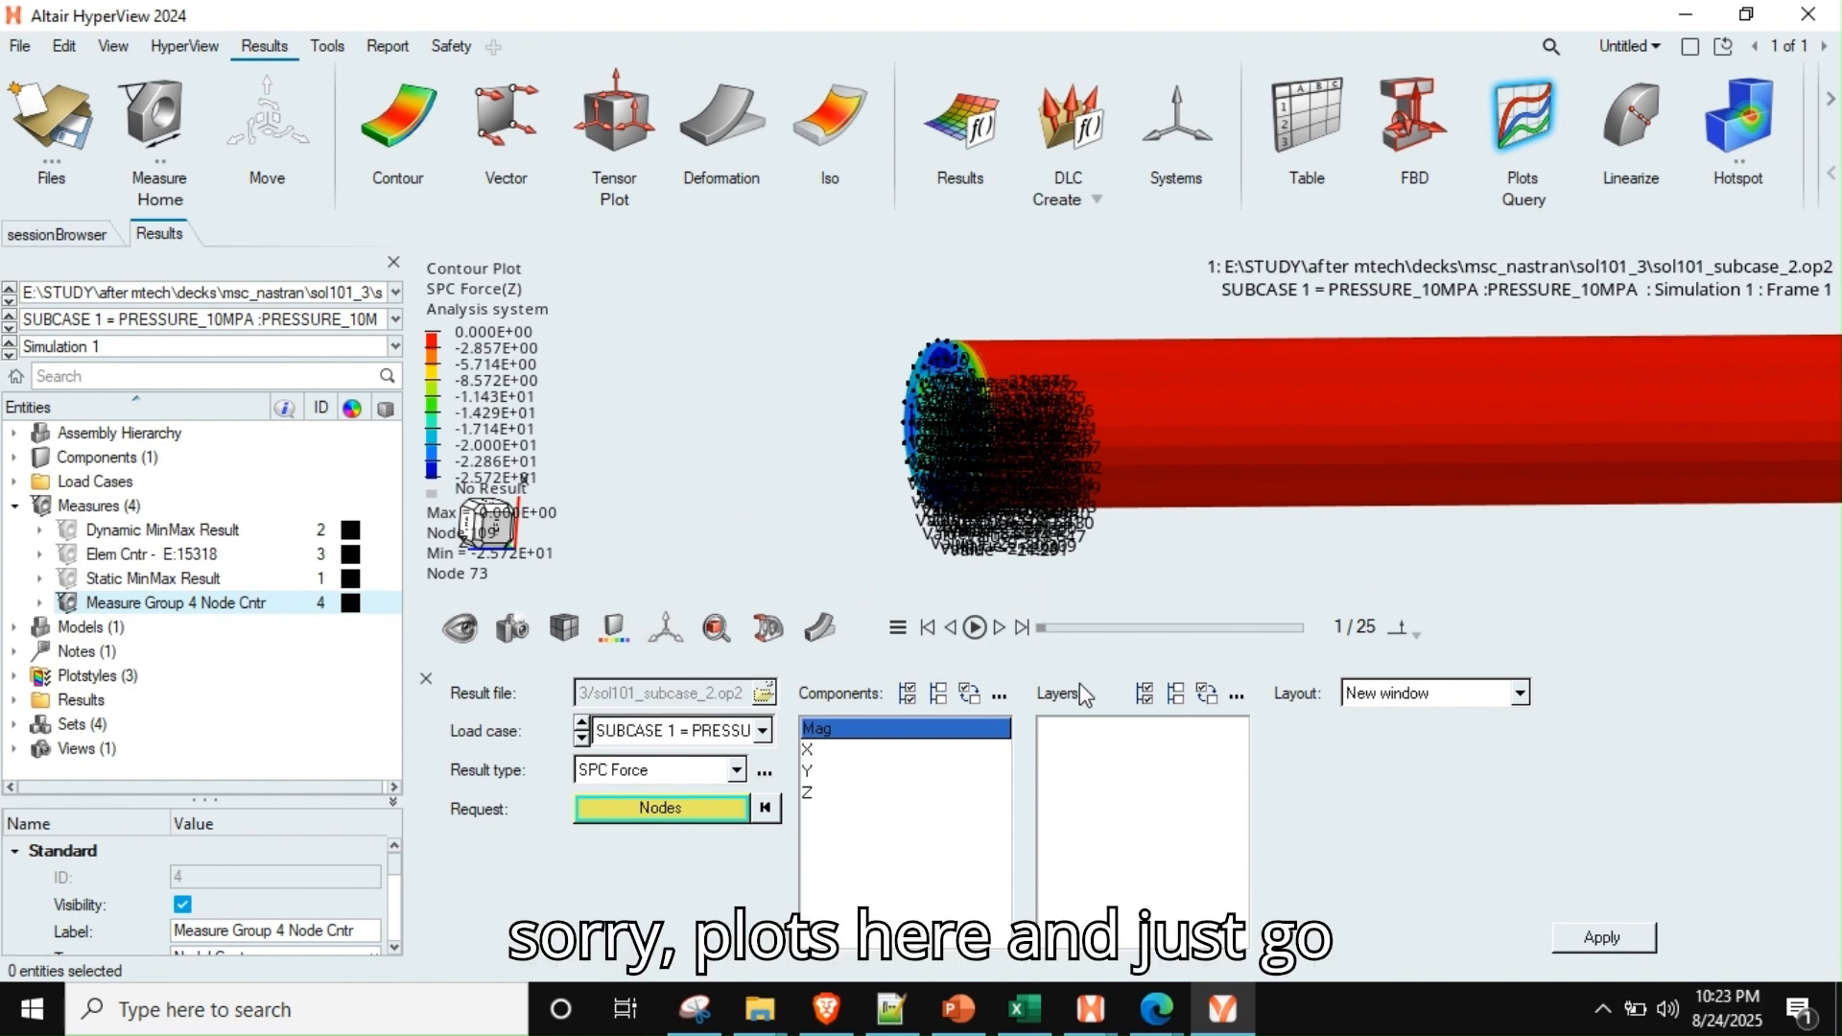
click(837, 794)
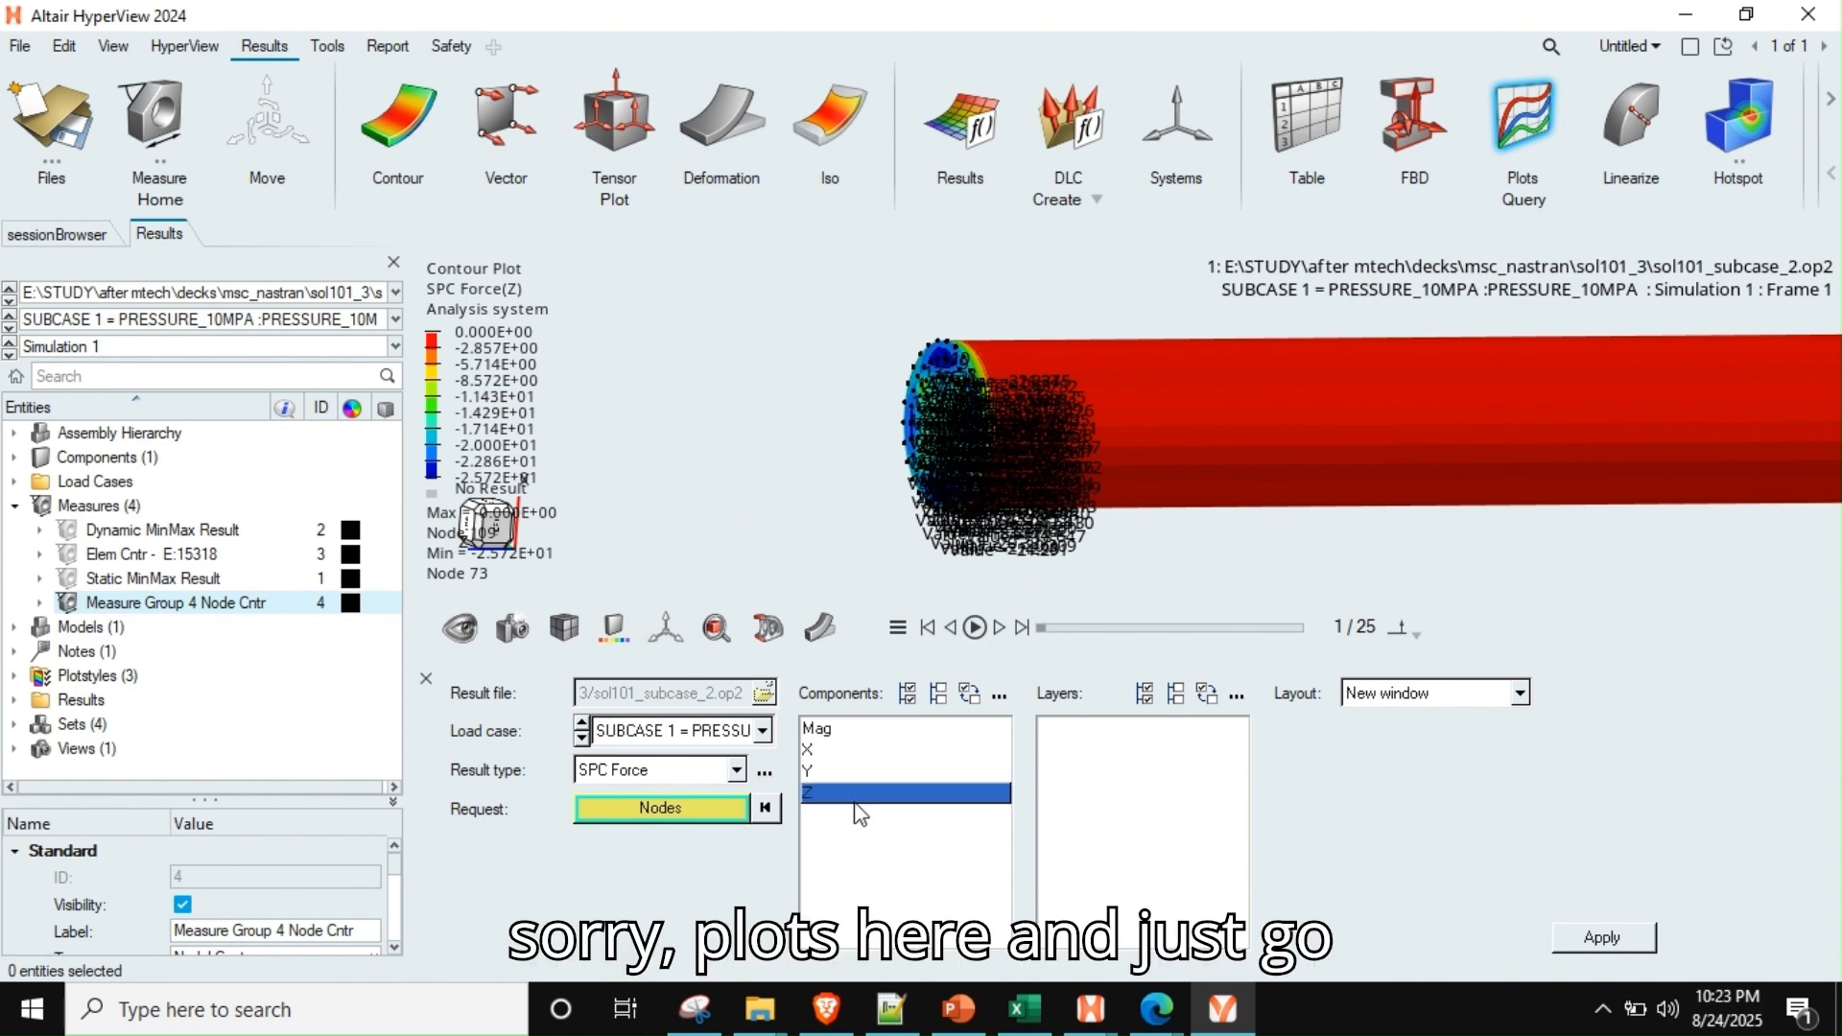
click(662, 808)
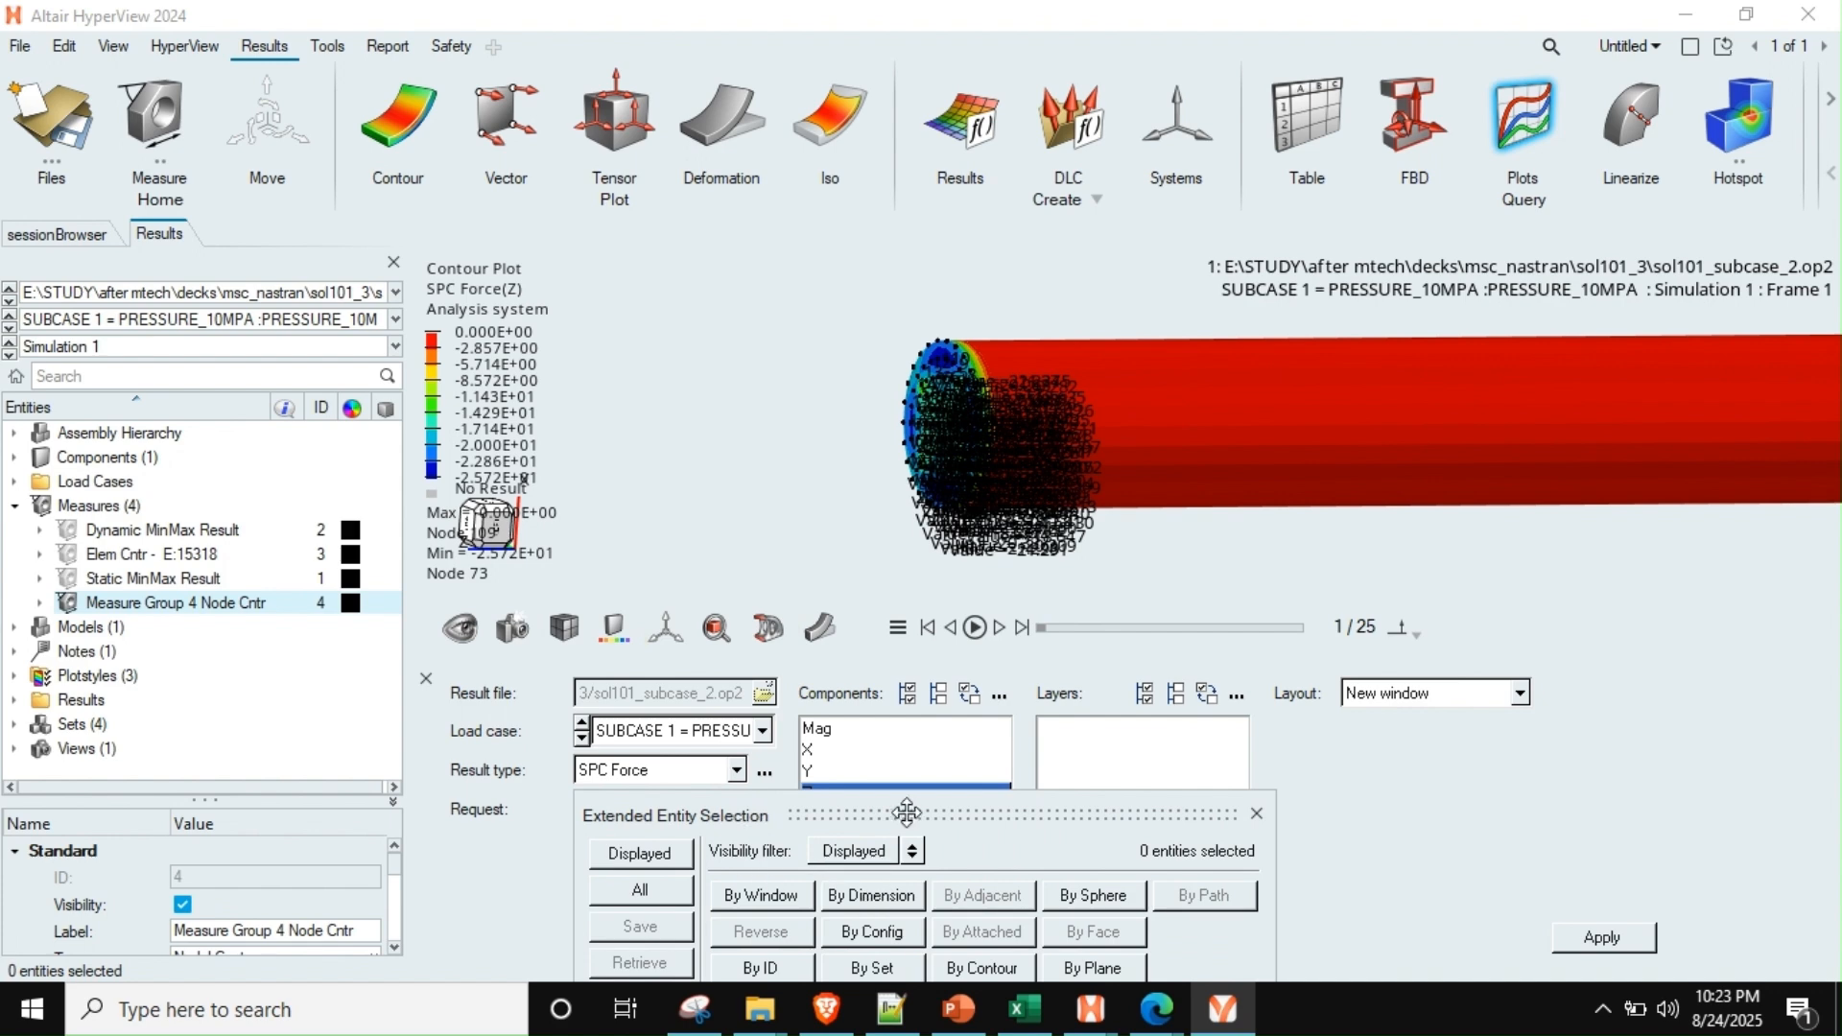
drag(932, 799, 897, 497)
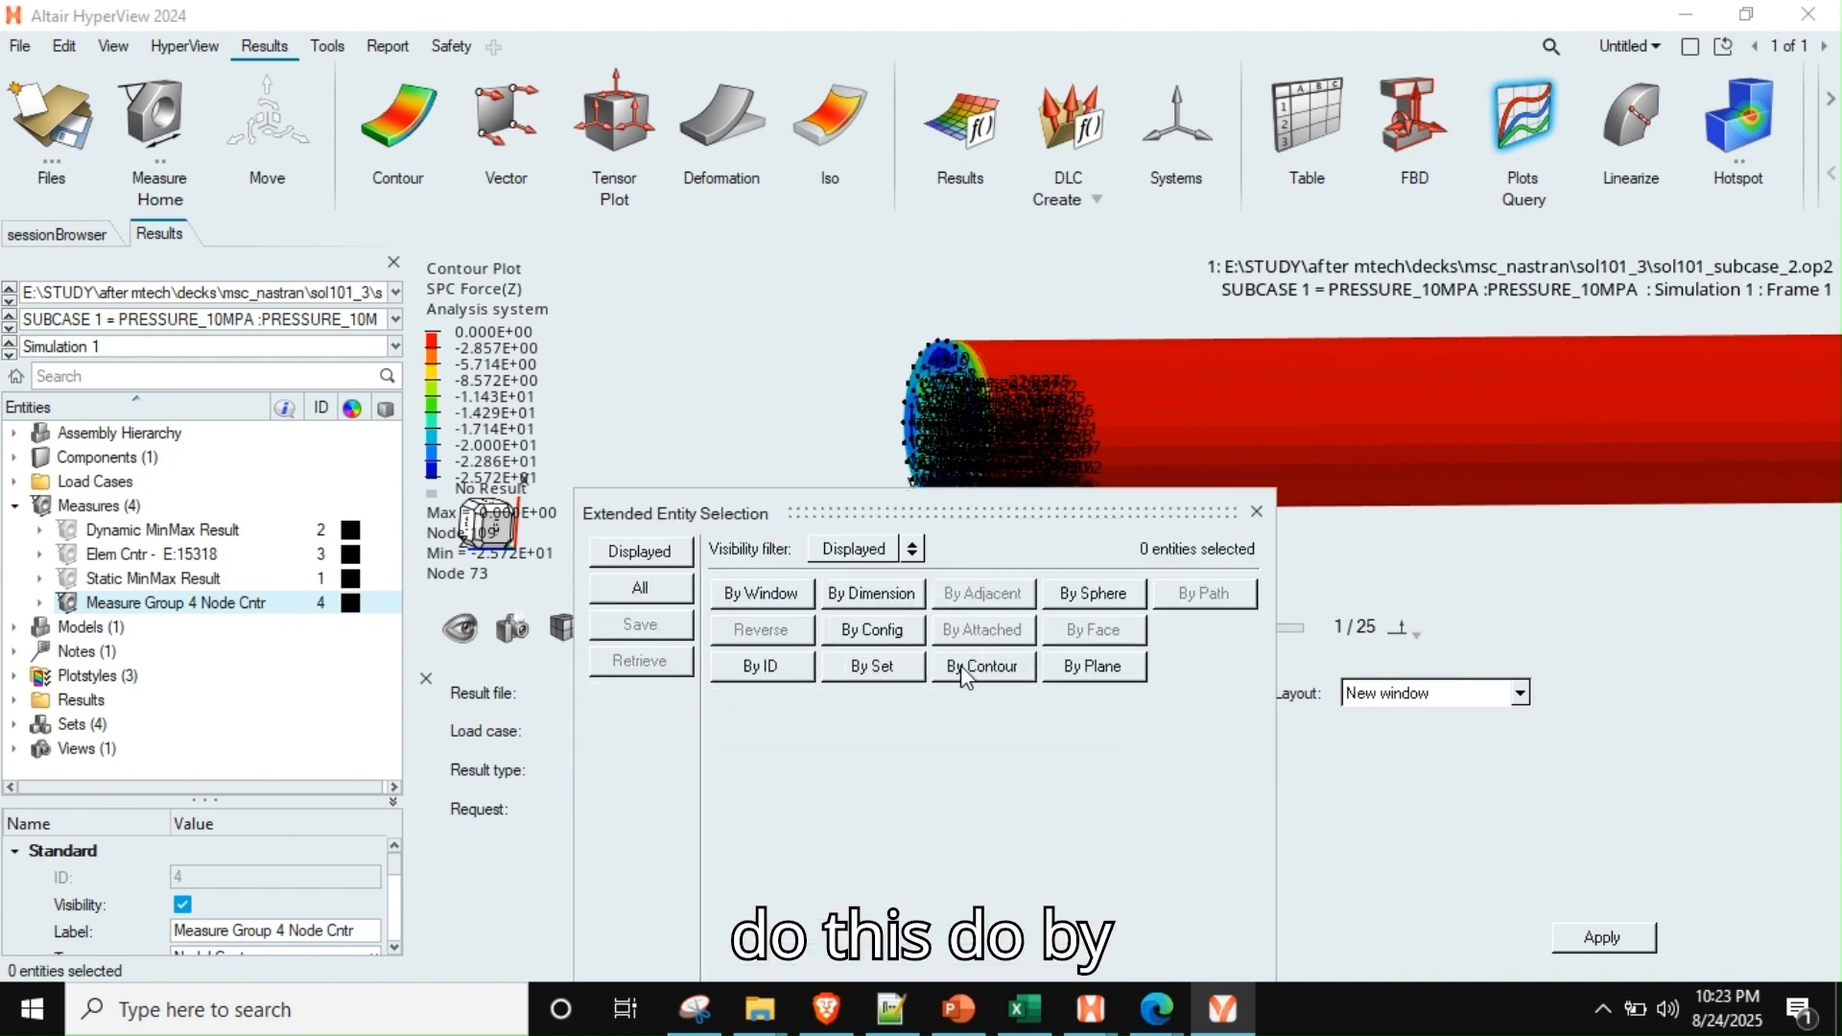
click(1092, 669)
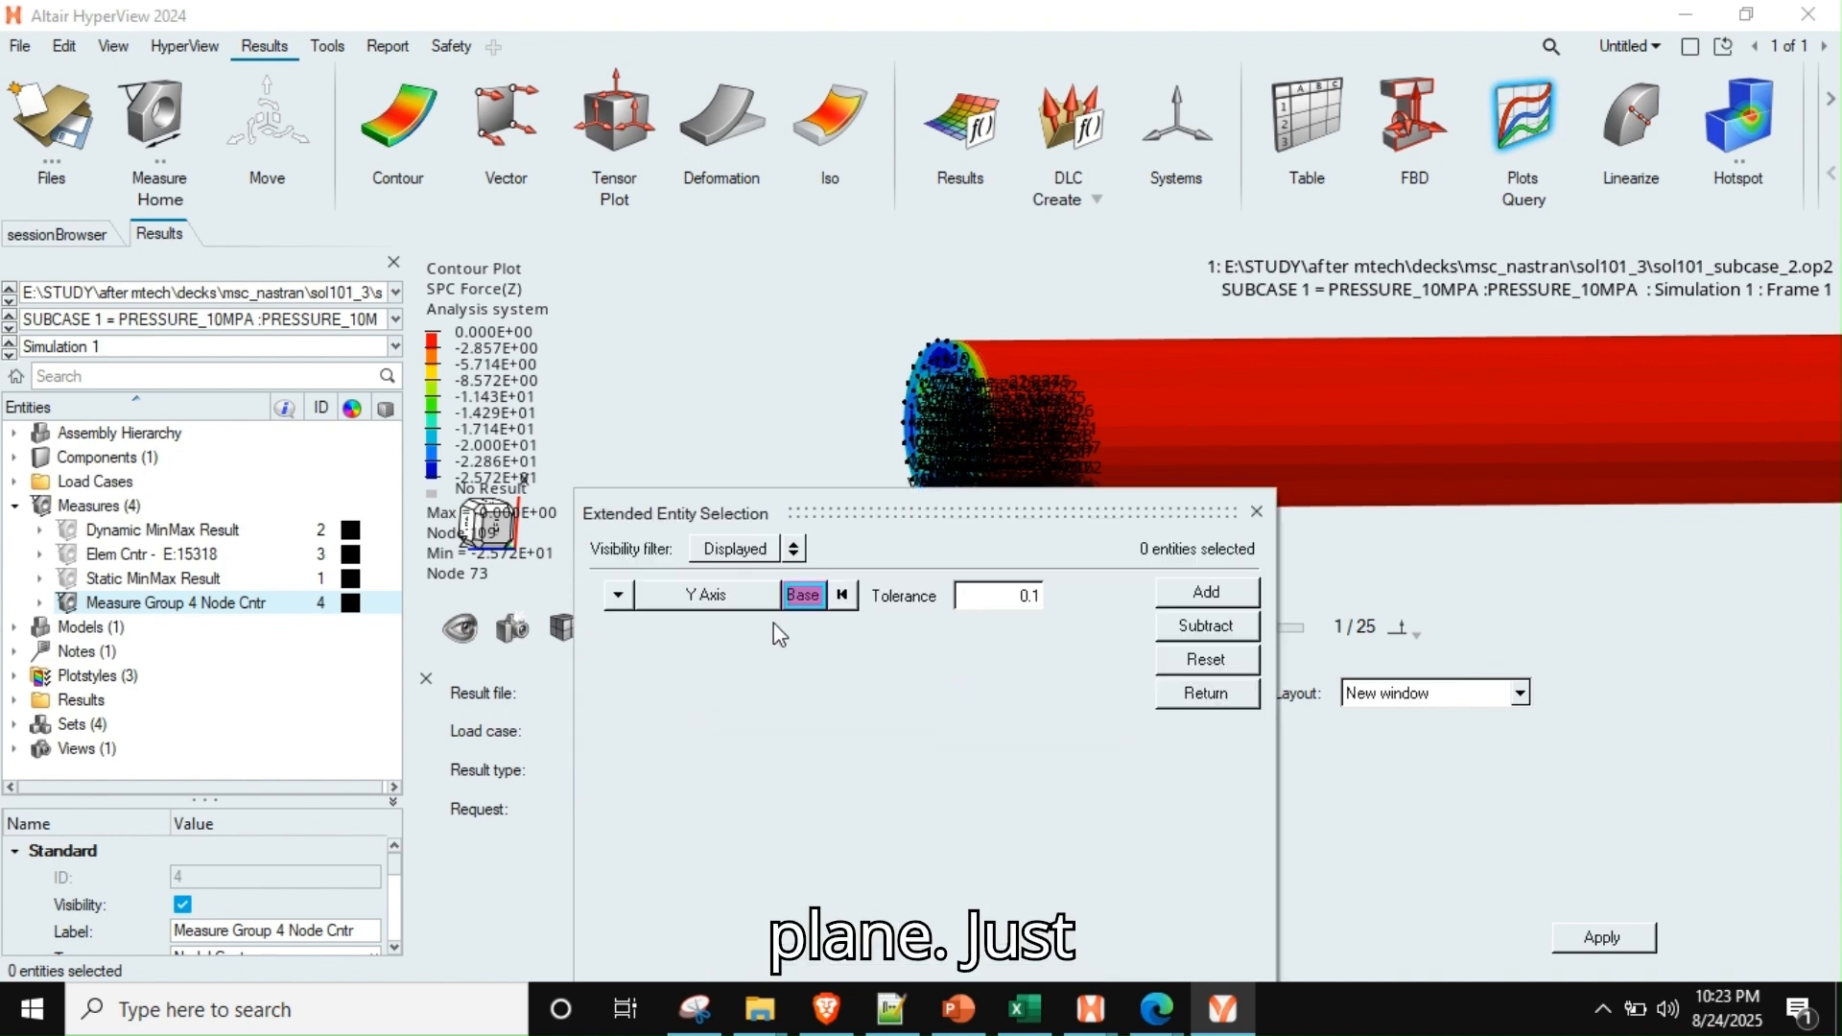
Add the rod's constrained end-face nodes using a Z Axis plane through a base node on that face, with tolerance 0.1
click(803, 595)
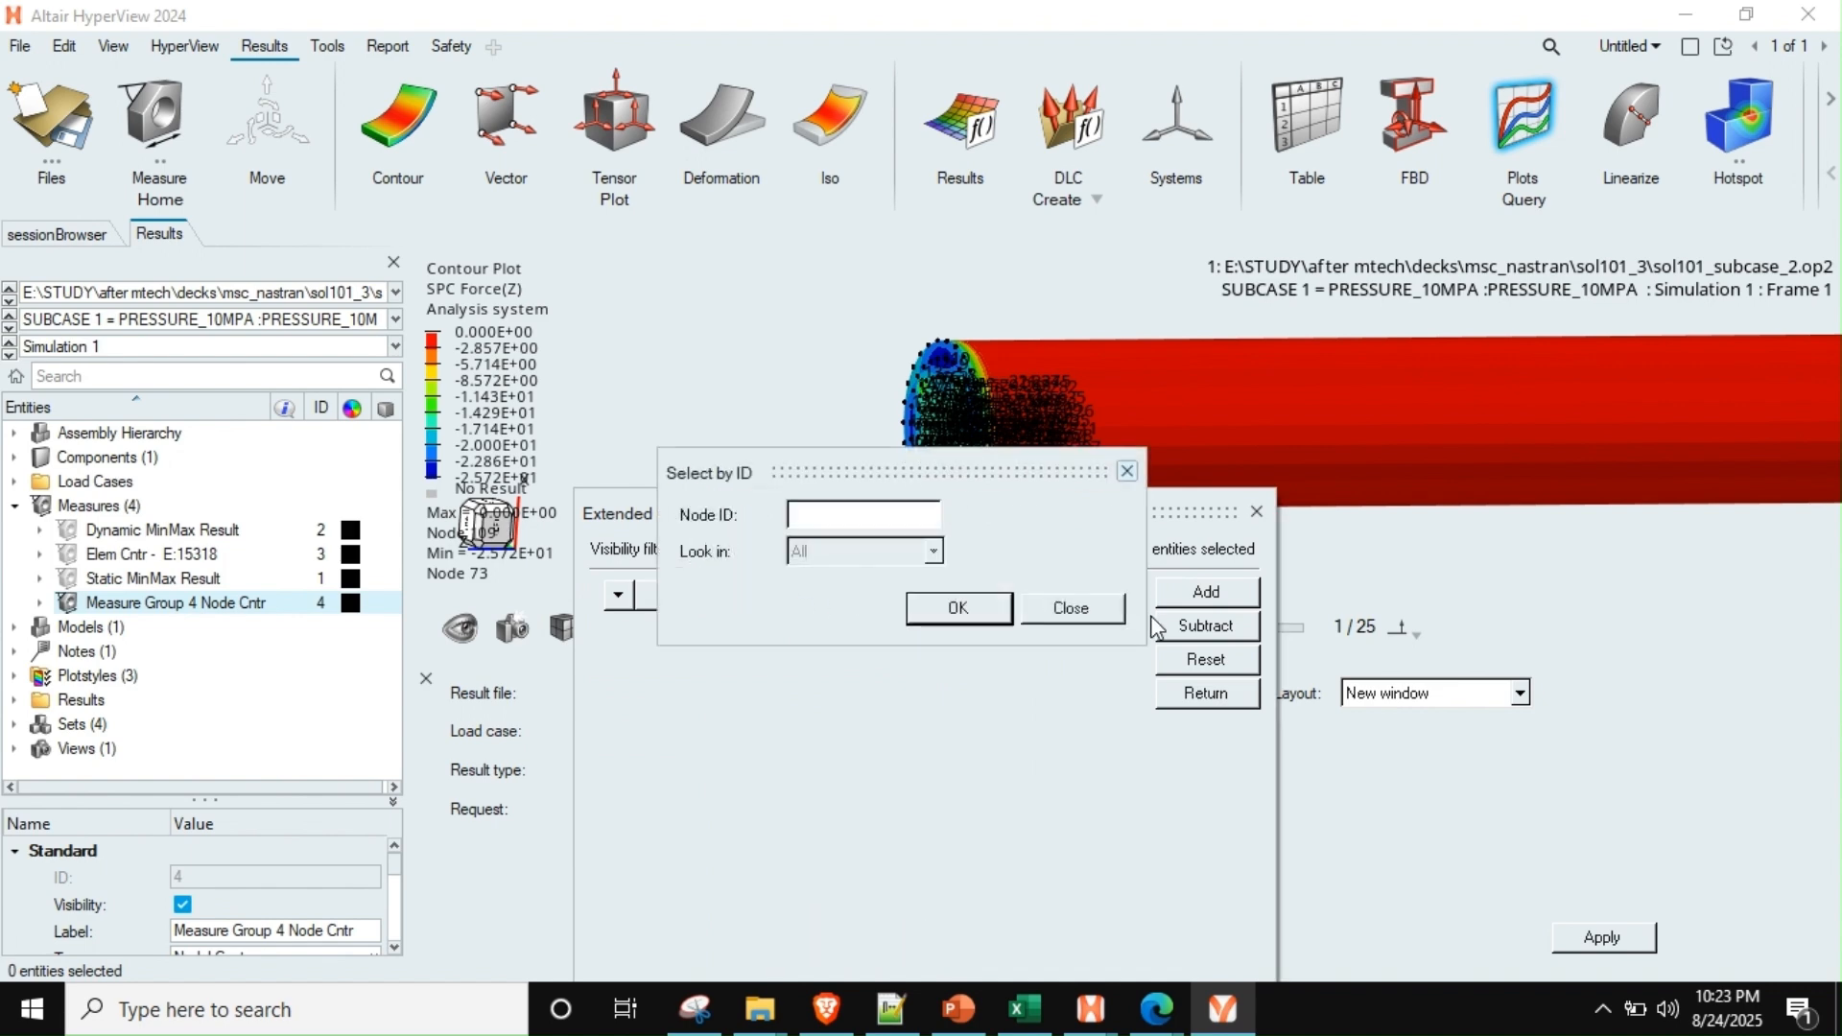
click(1038, 615)
click(620, 595)
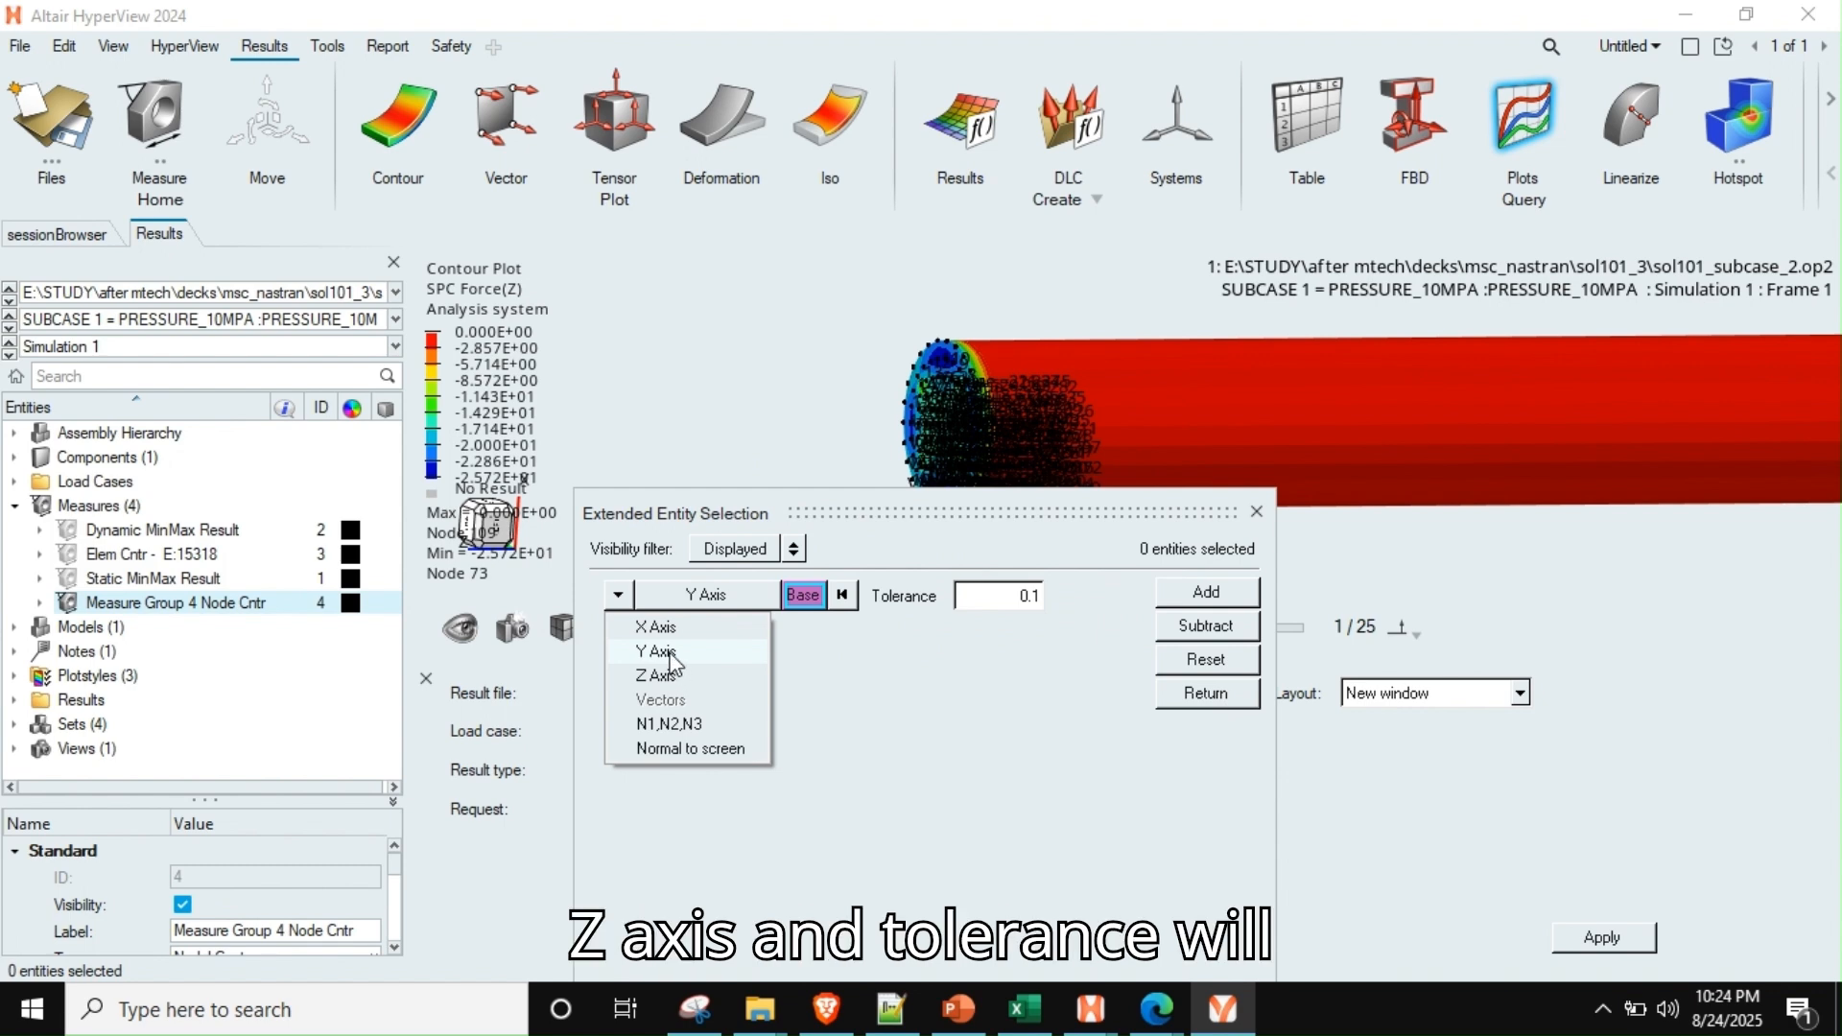
click(656, 676)
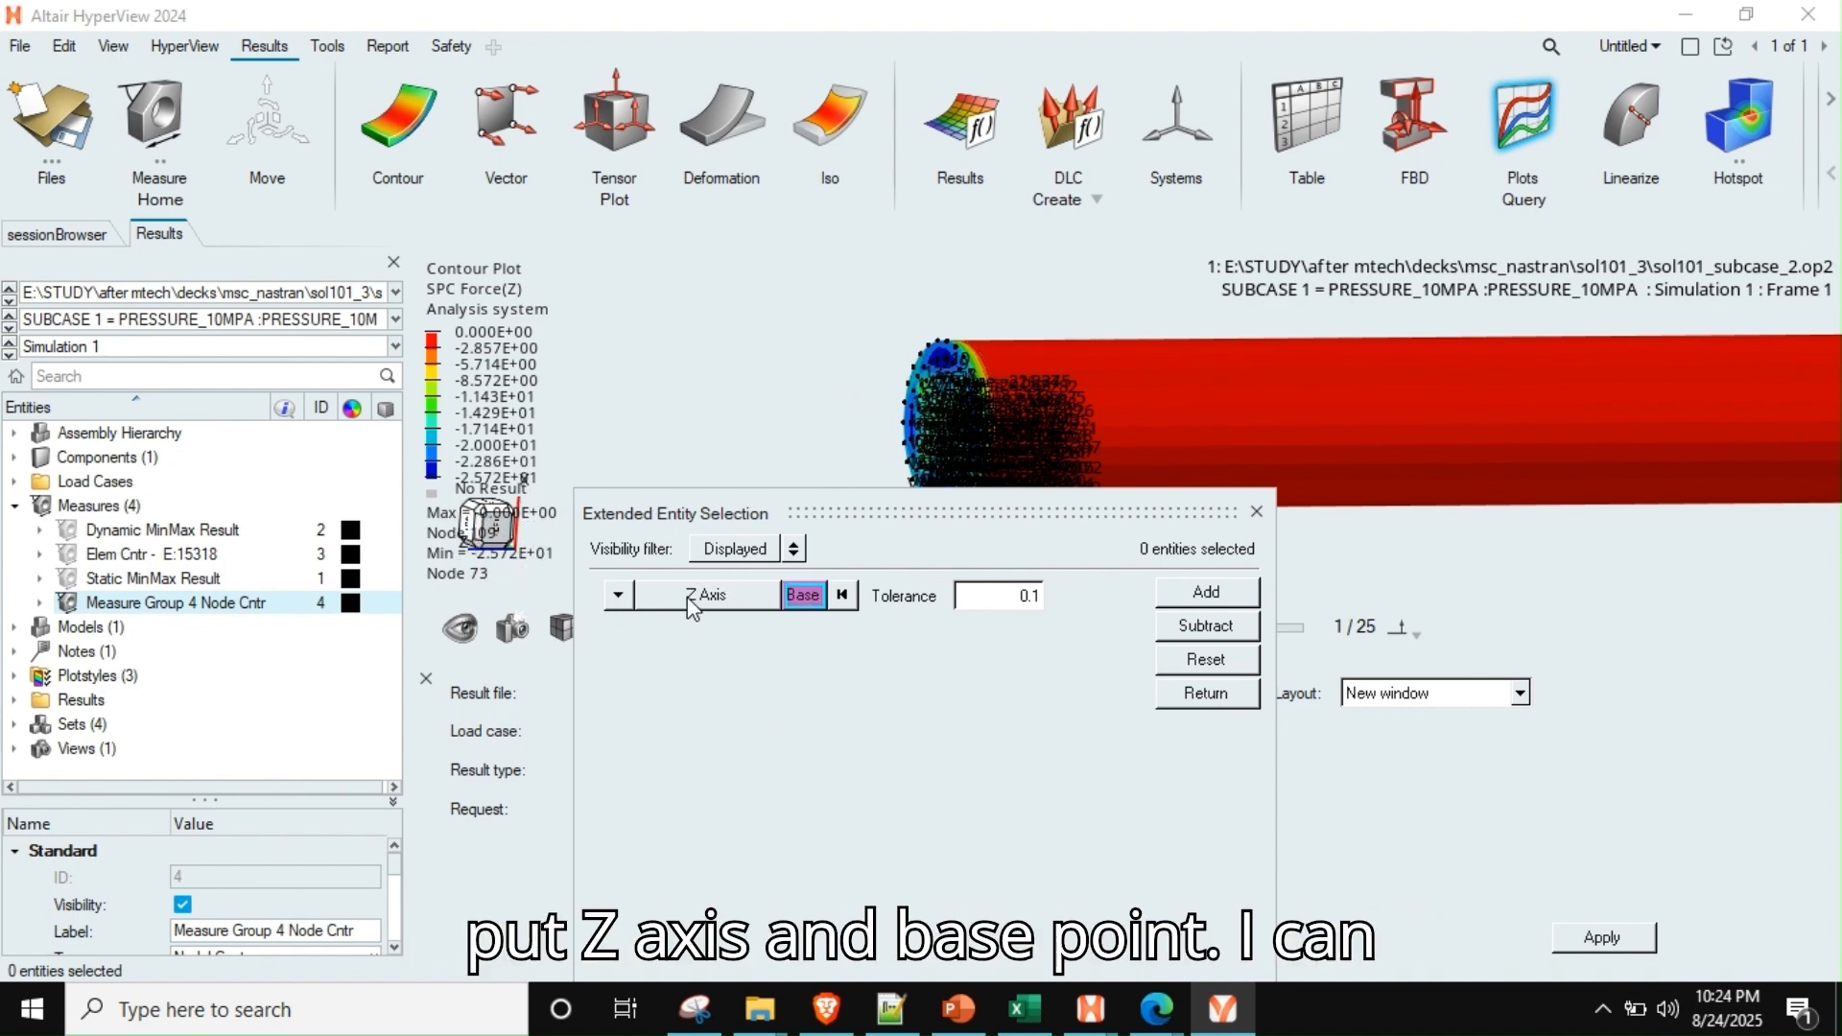
click(796, 596)
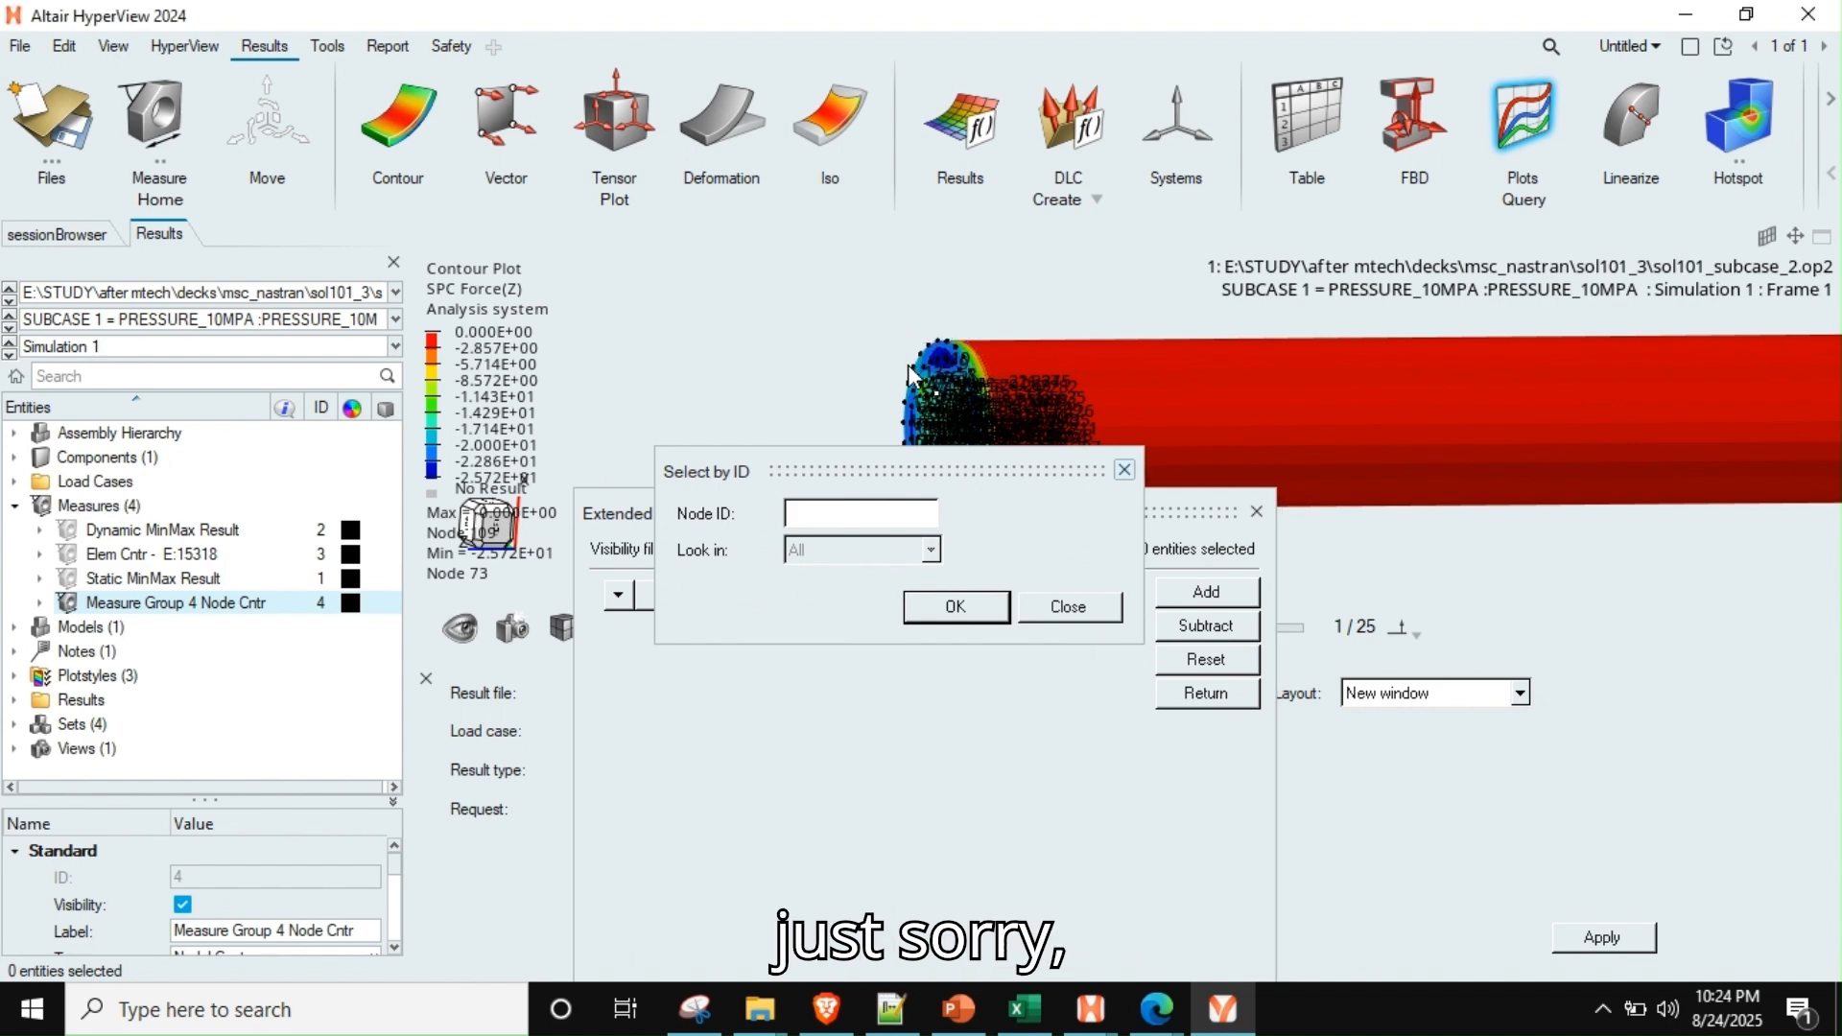
click(1065, 605)
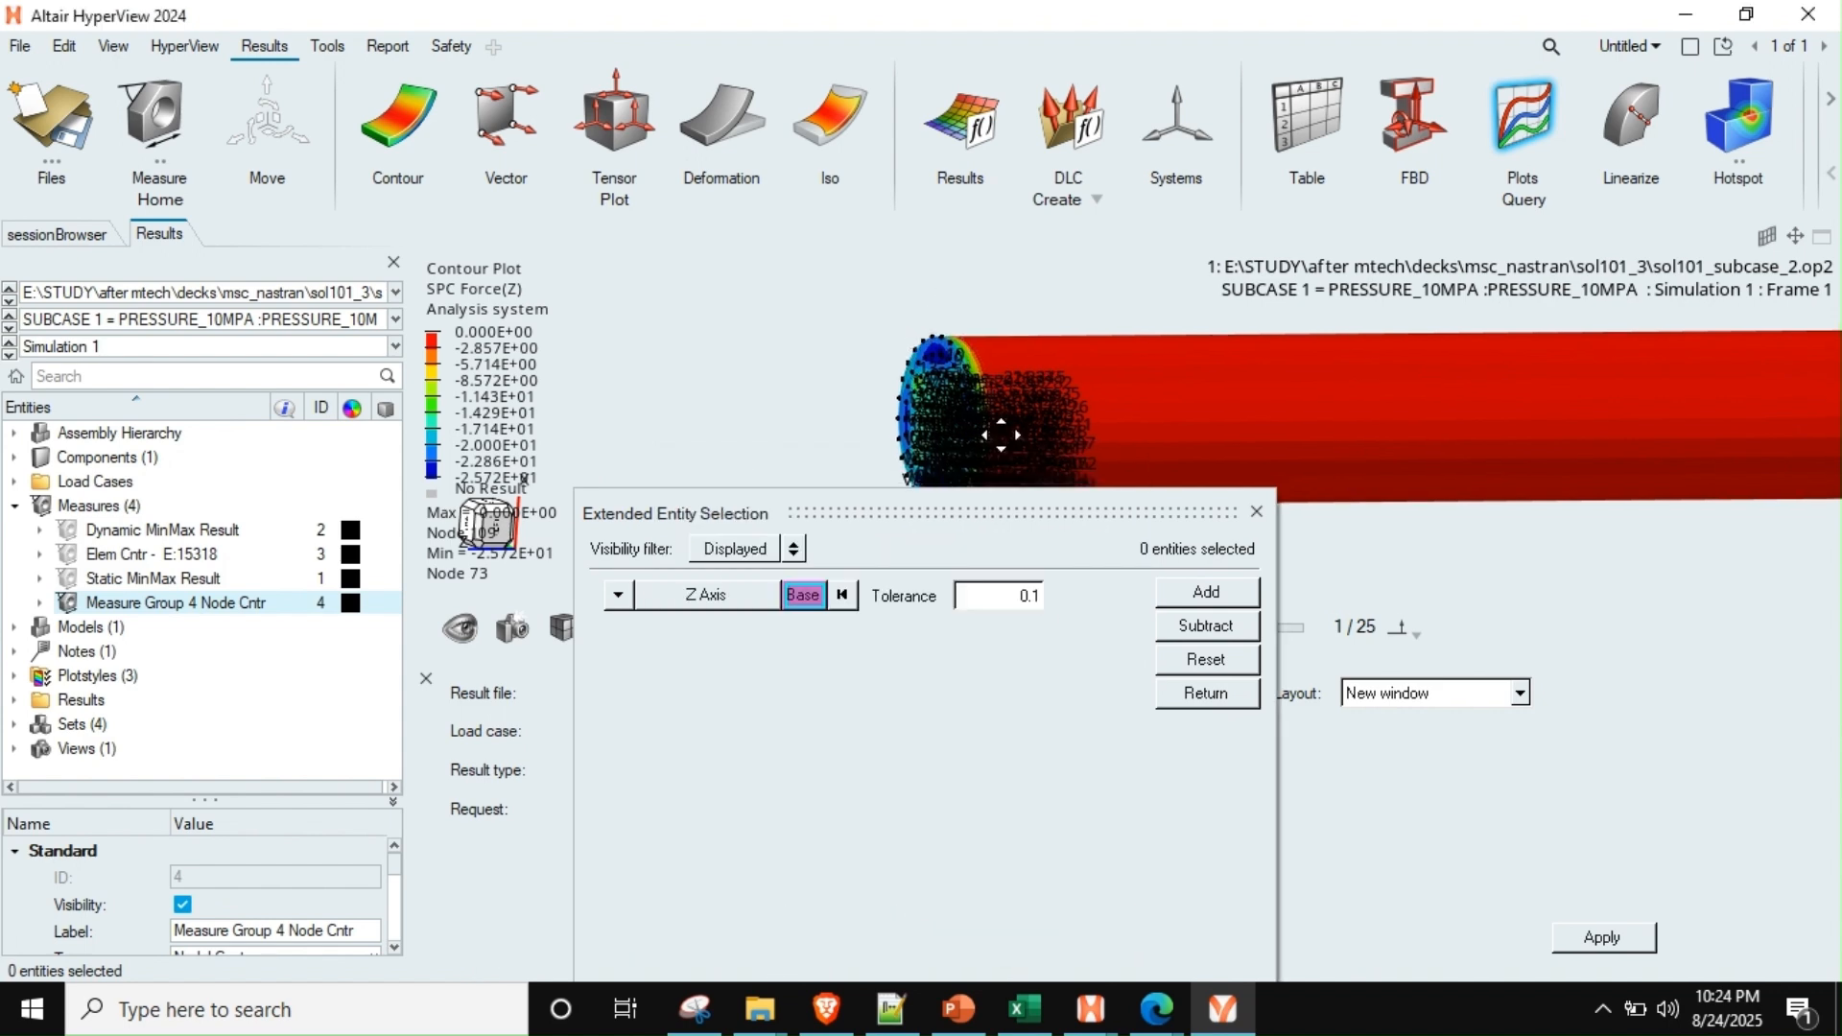
scroll(999, 428, up, 2)
scroll(912, 377, up, 3)
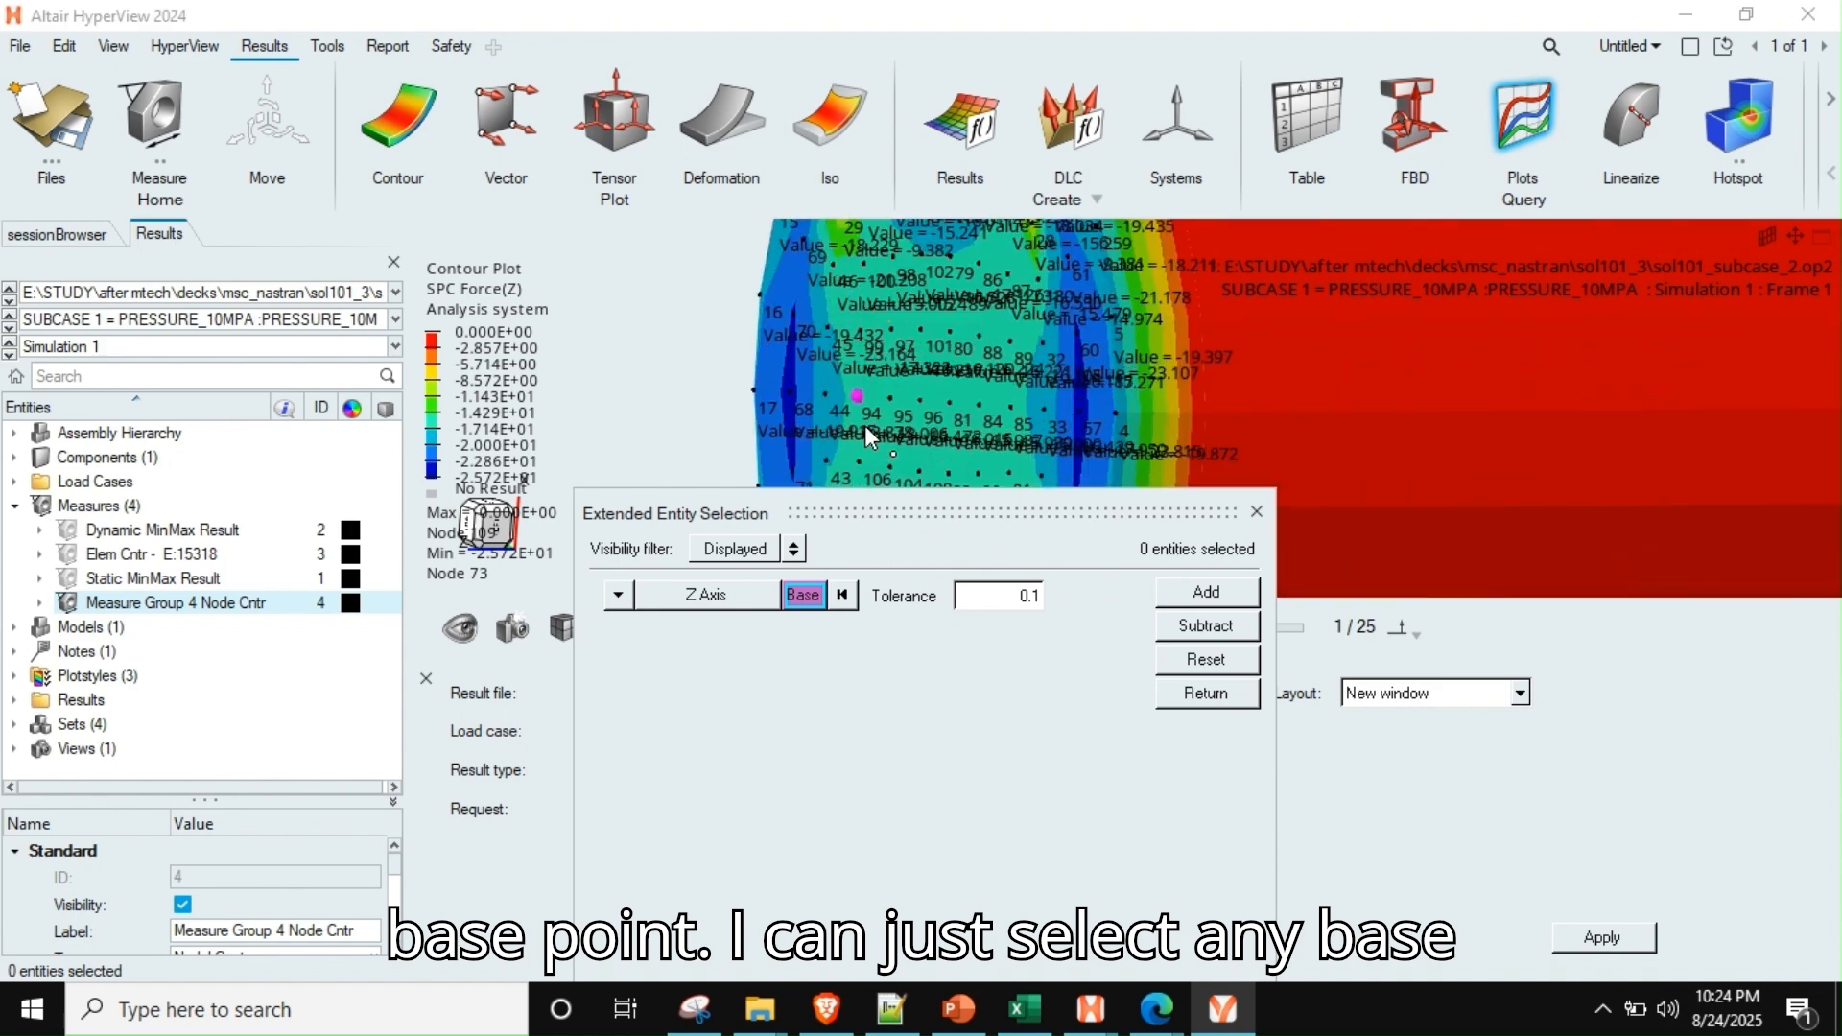
click(1183, 597)
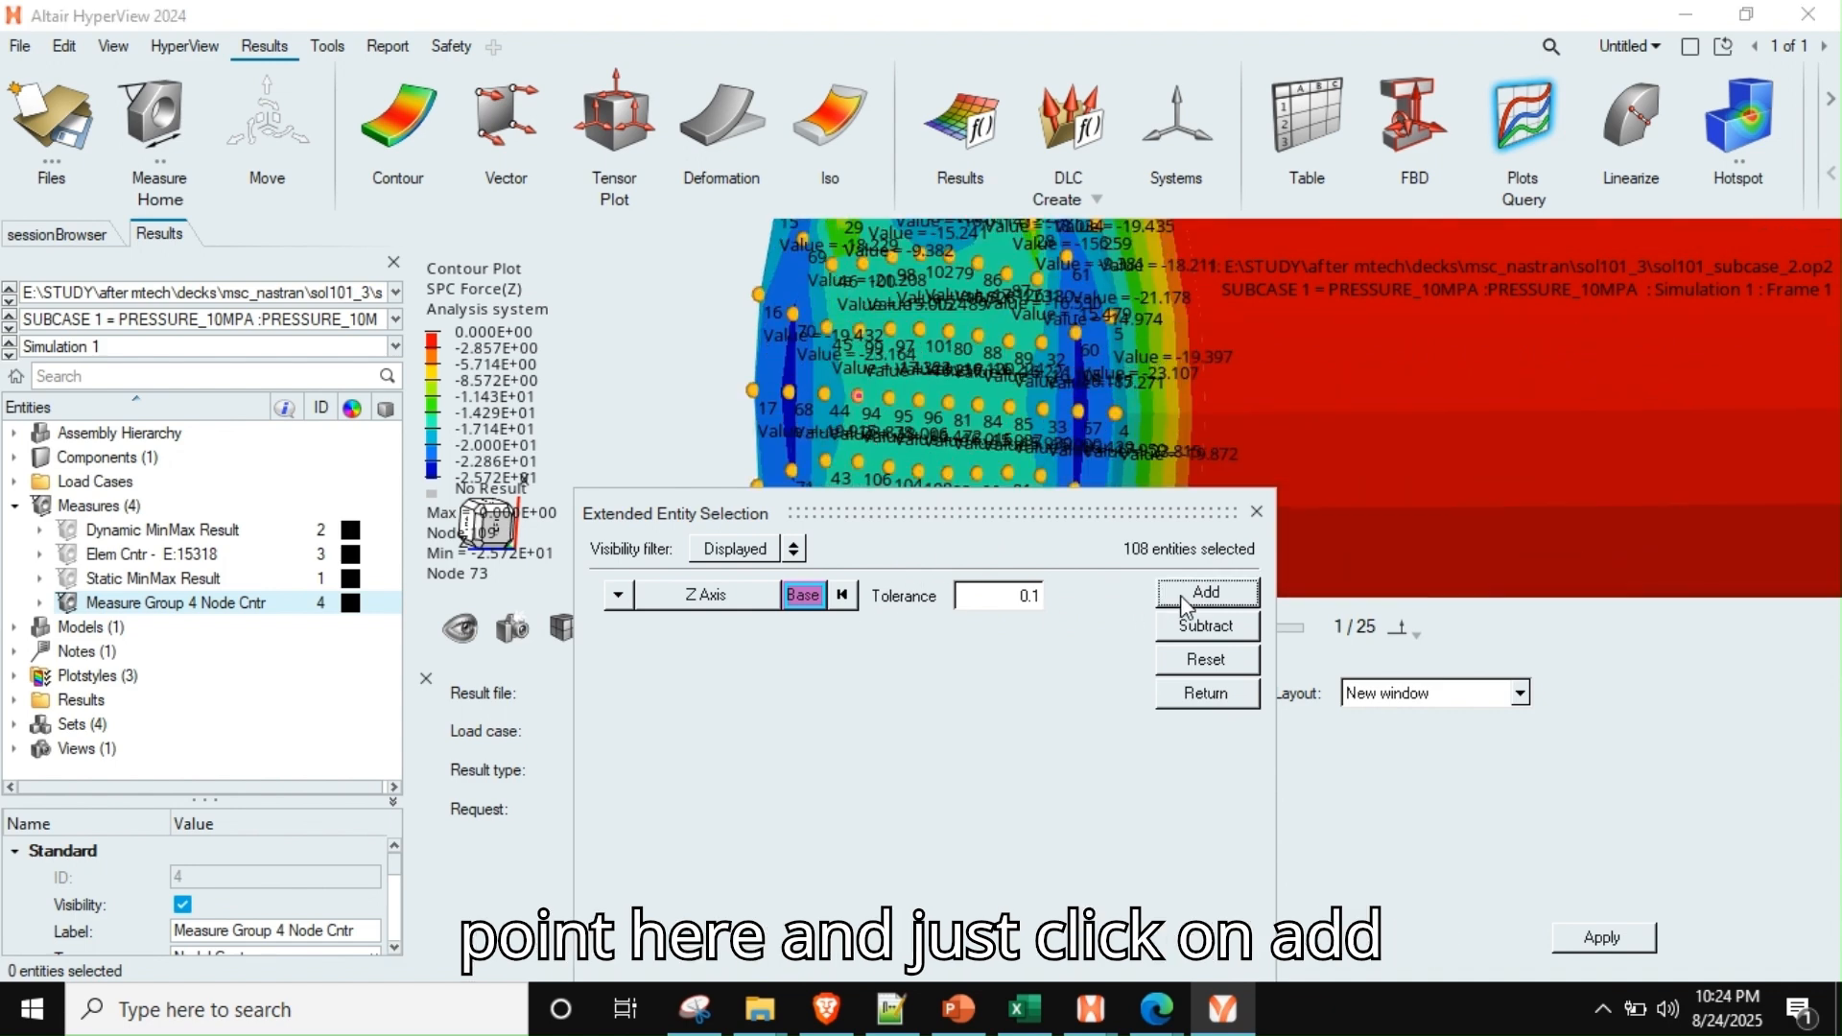
click(1256, 512)
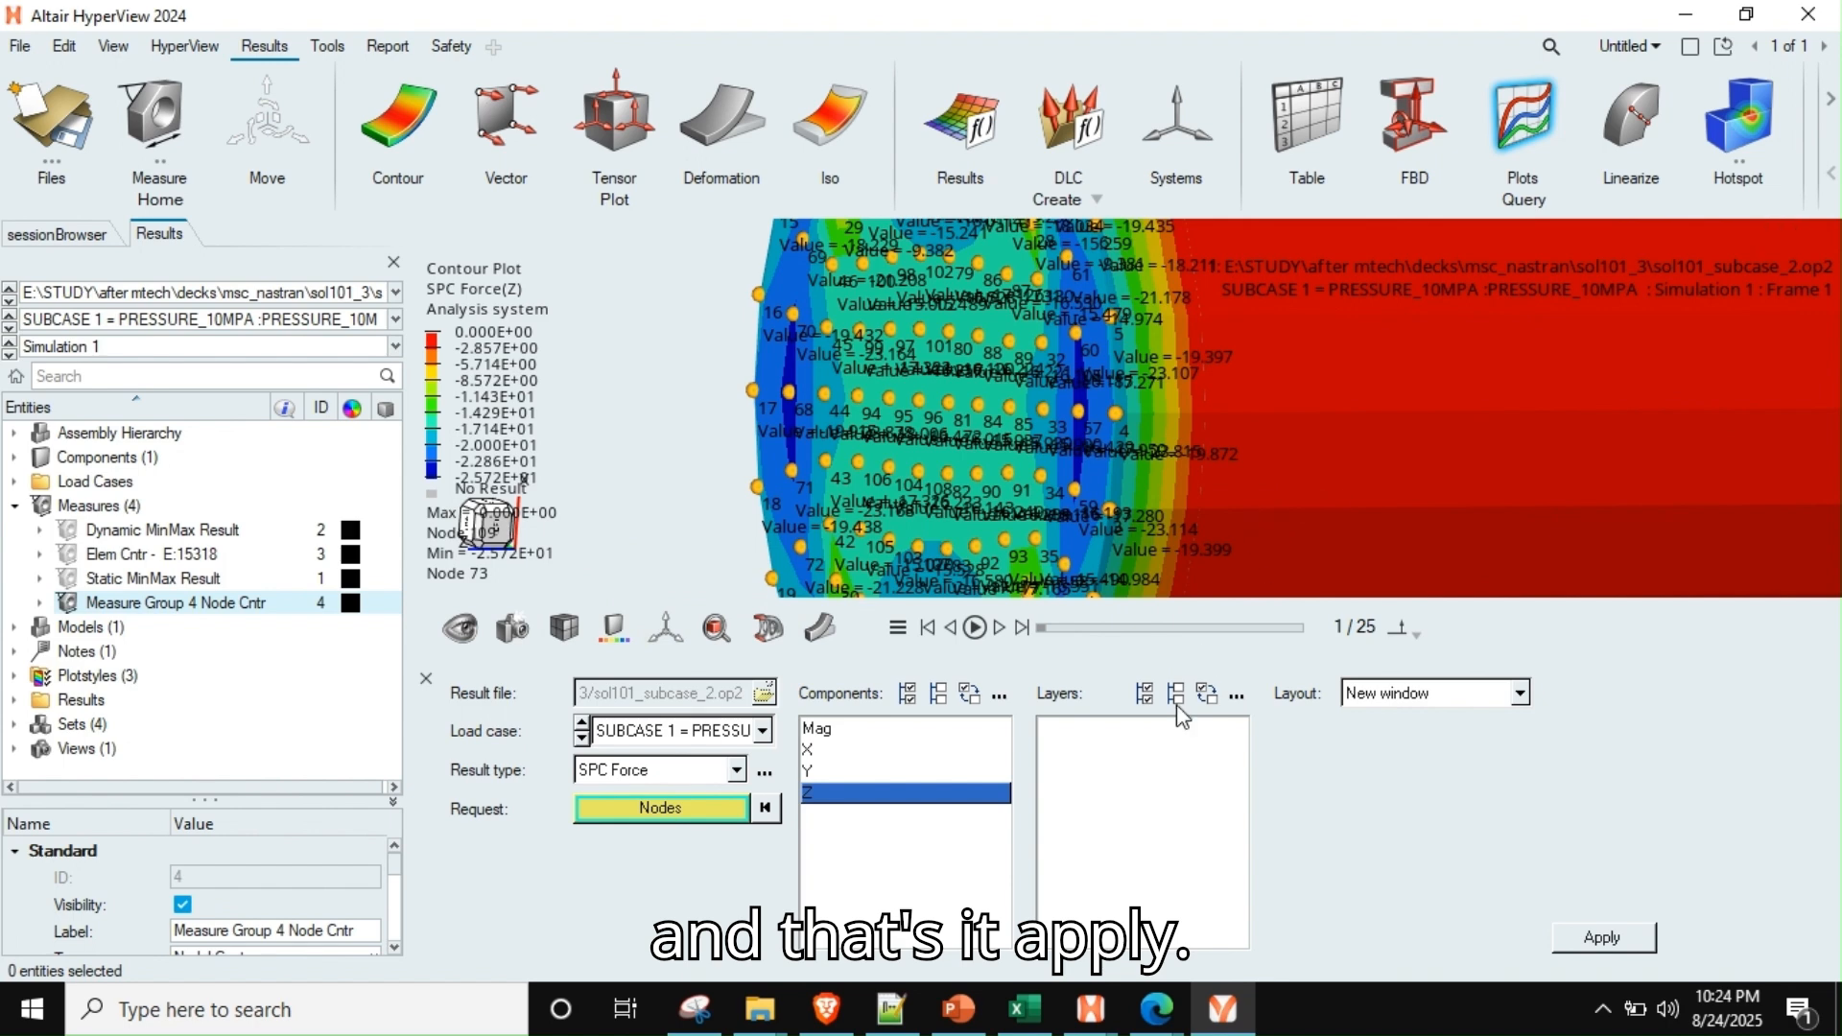
Plot the Z component of SPC Force for the selected end-face nodes in a new window and select its XY plot
click(1642, 940)
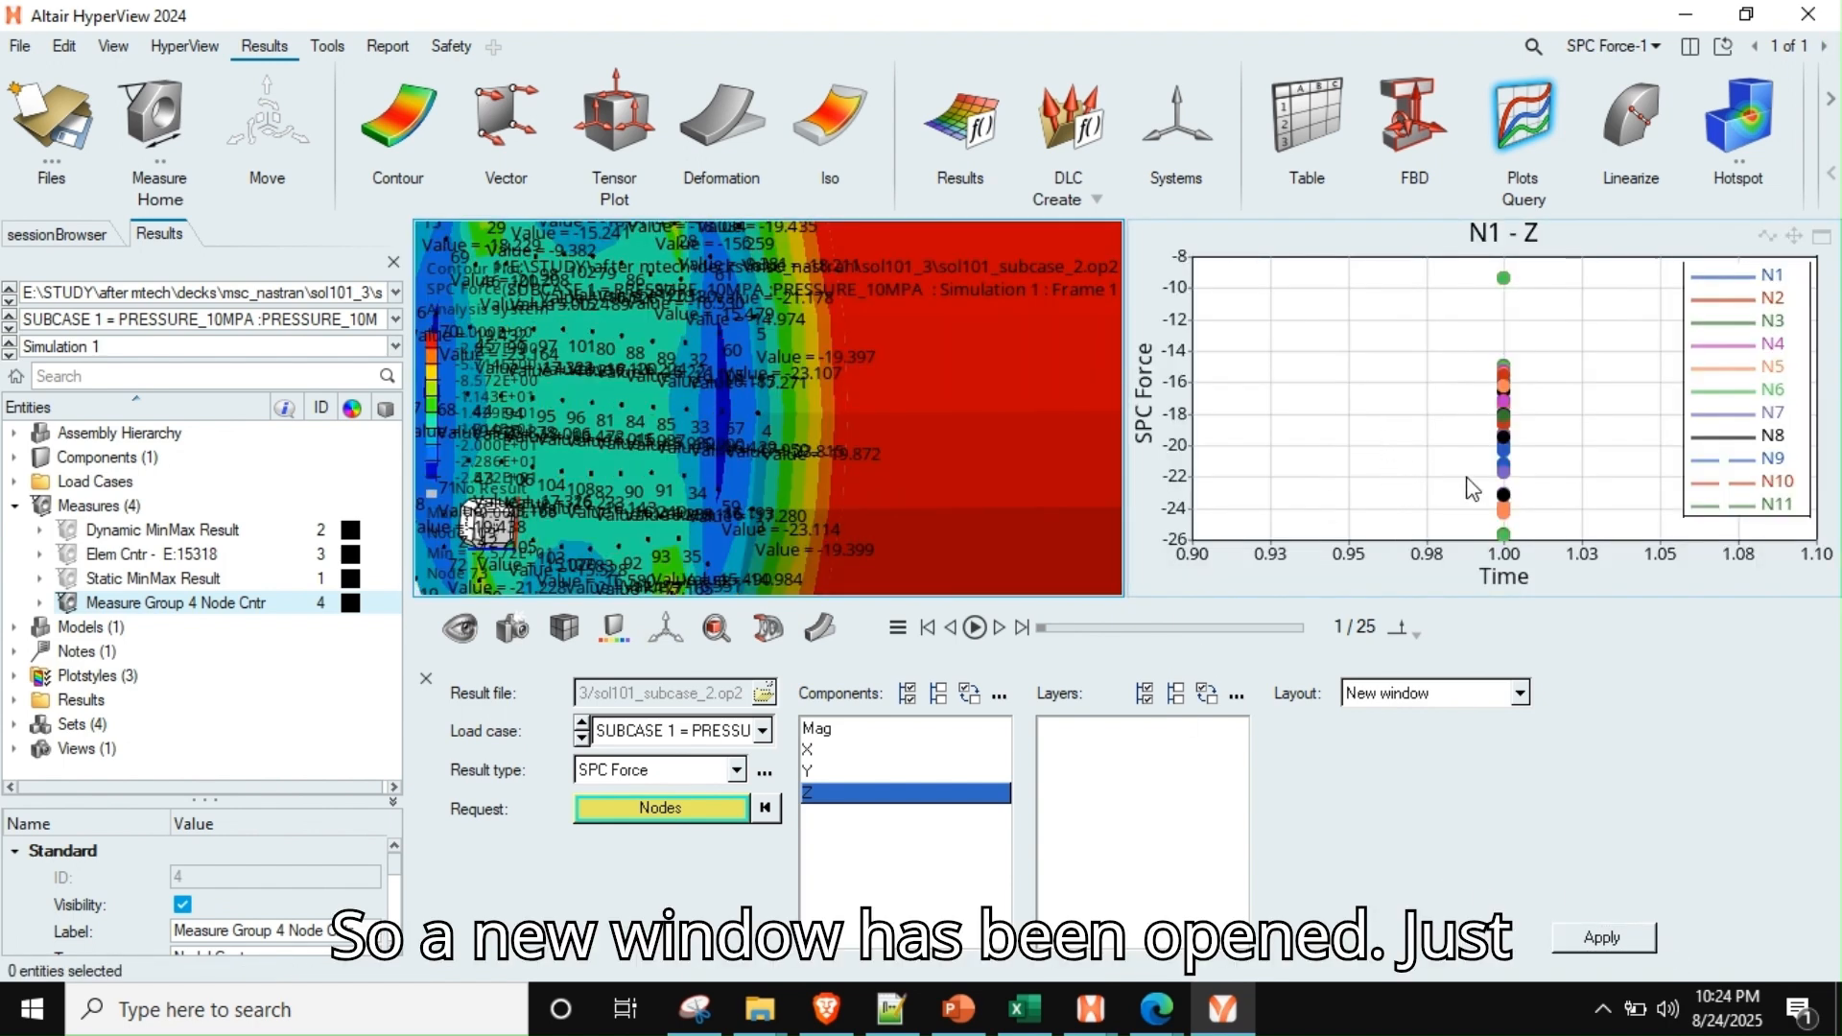
click(1436, 374)
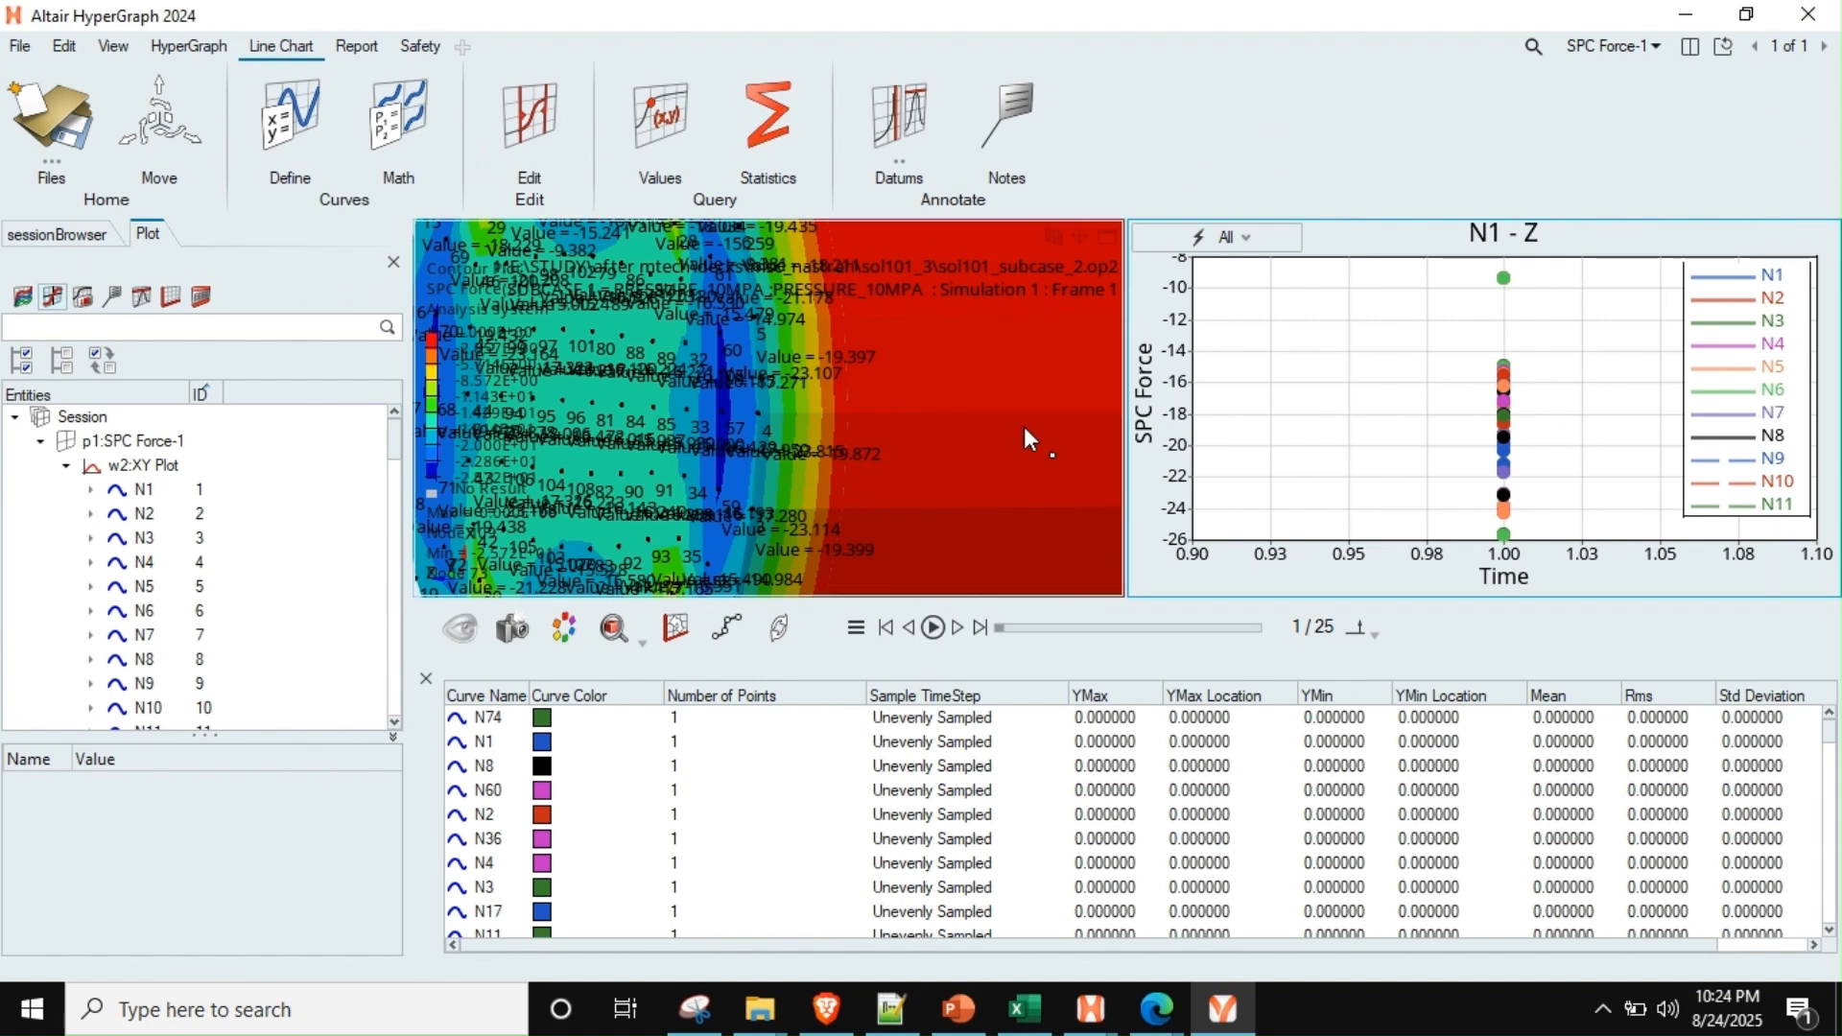
click(148, 467)
right_click(149, 467)
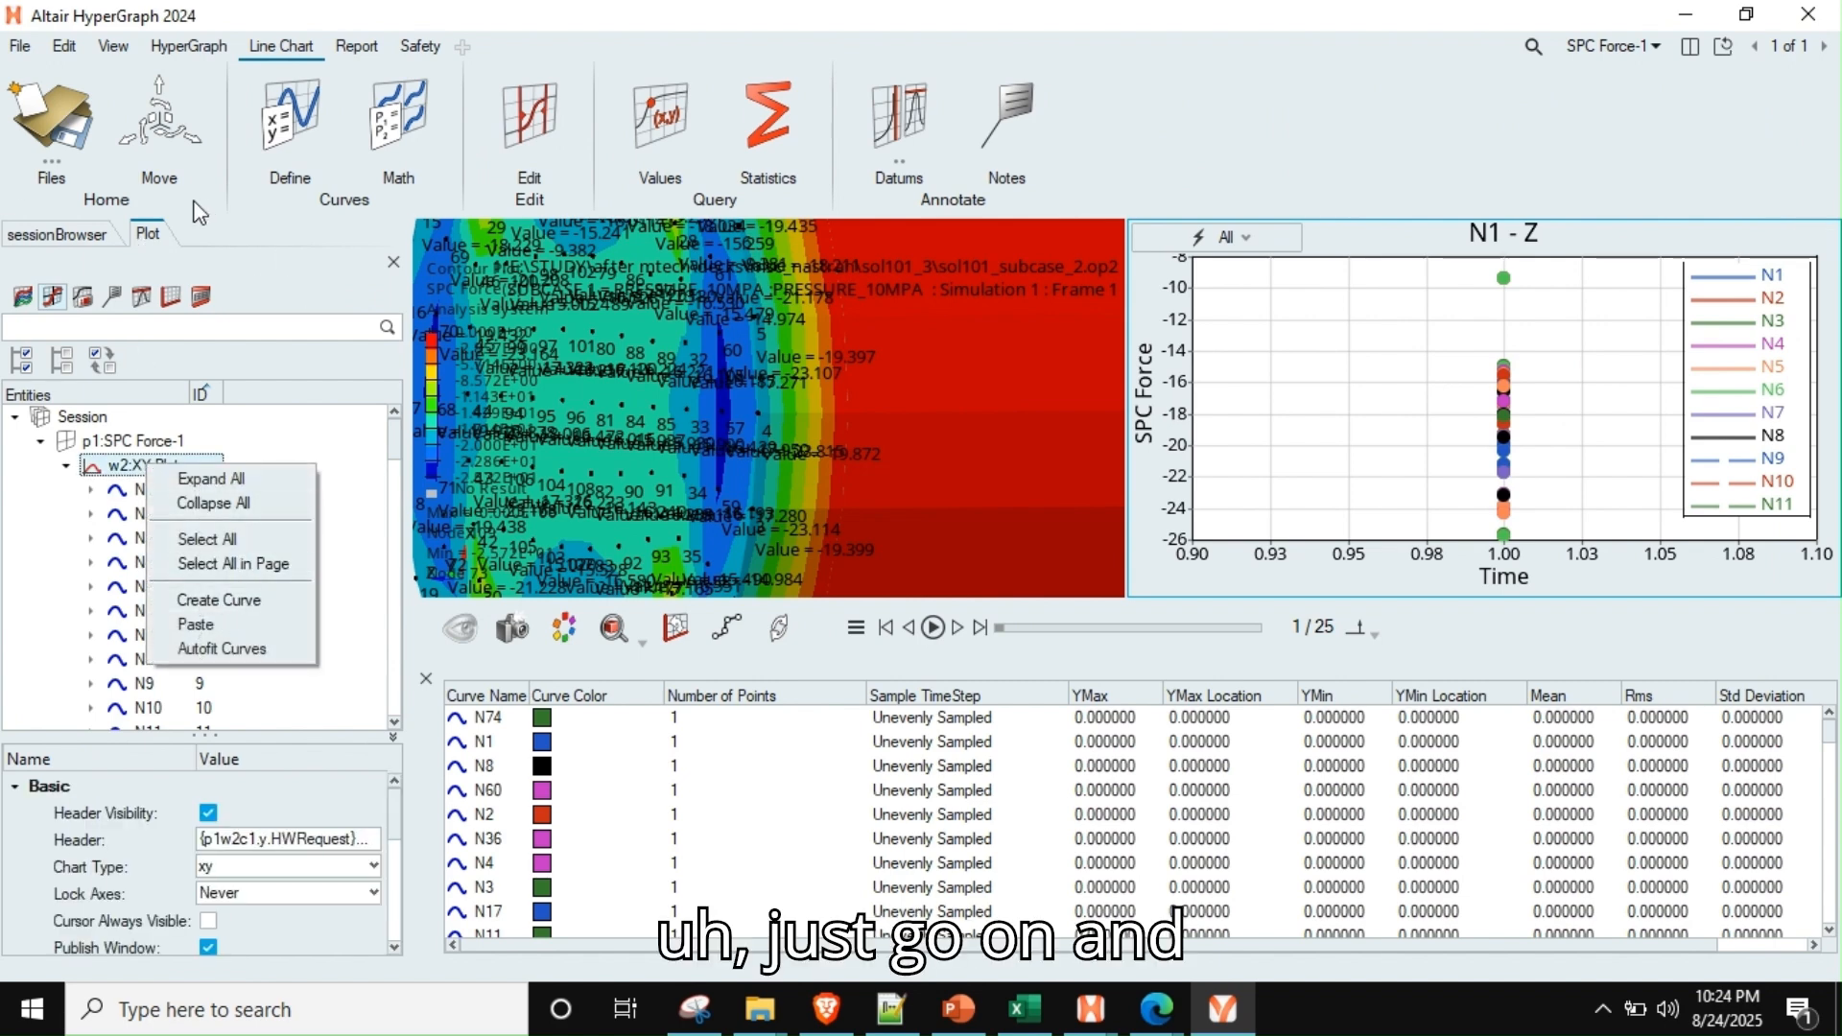
Export all curves in Excel format to export.csv in the working_dir folder, using the original curve values
click(19, 45)
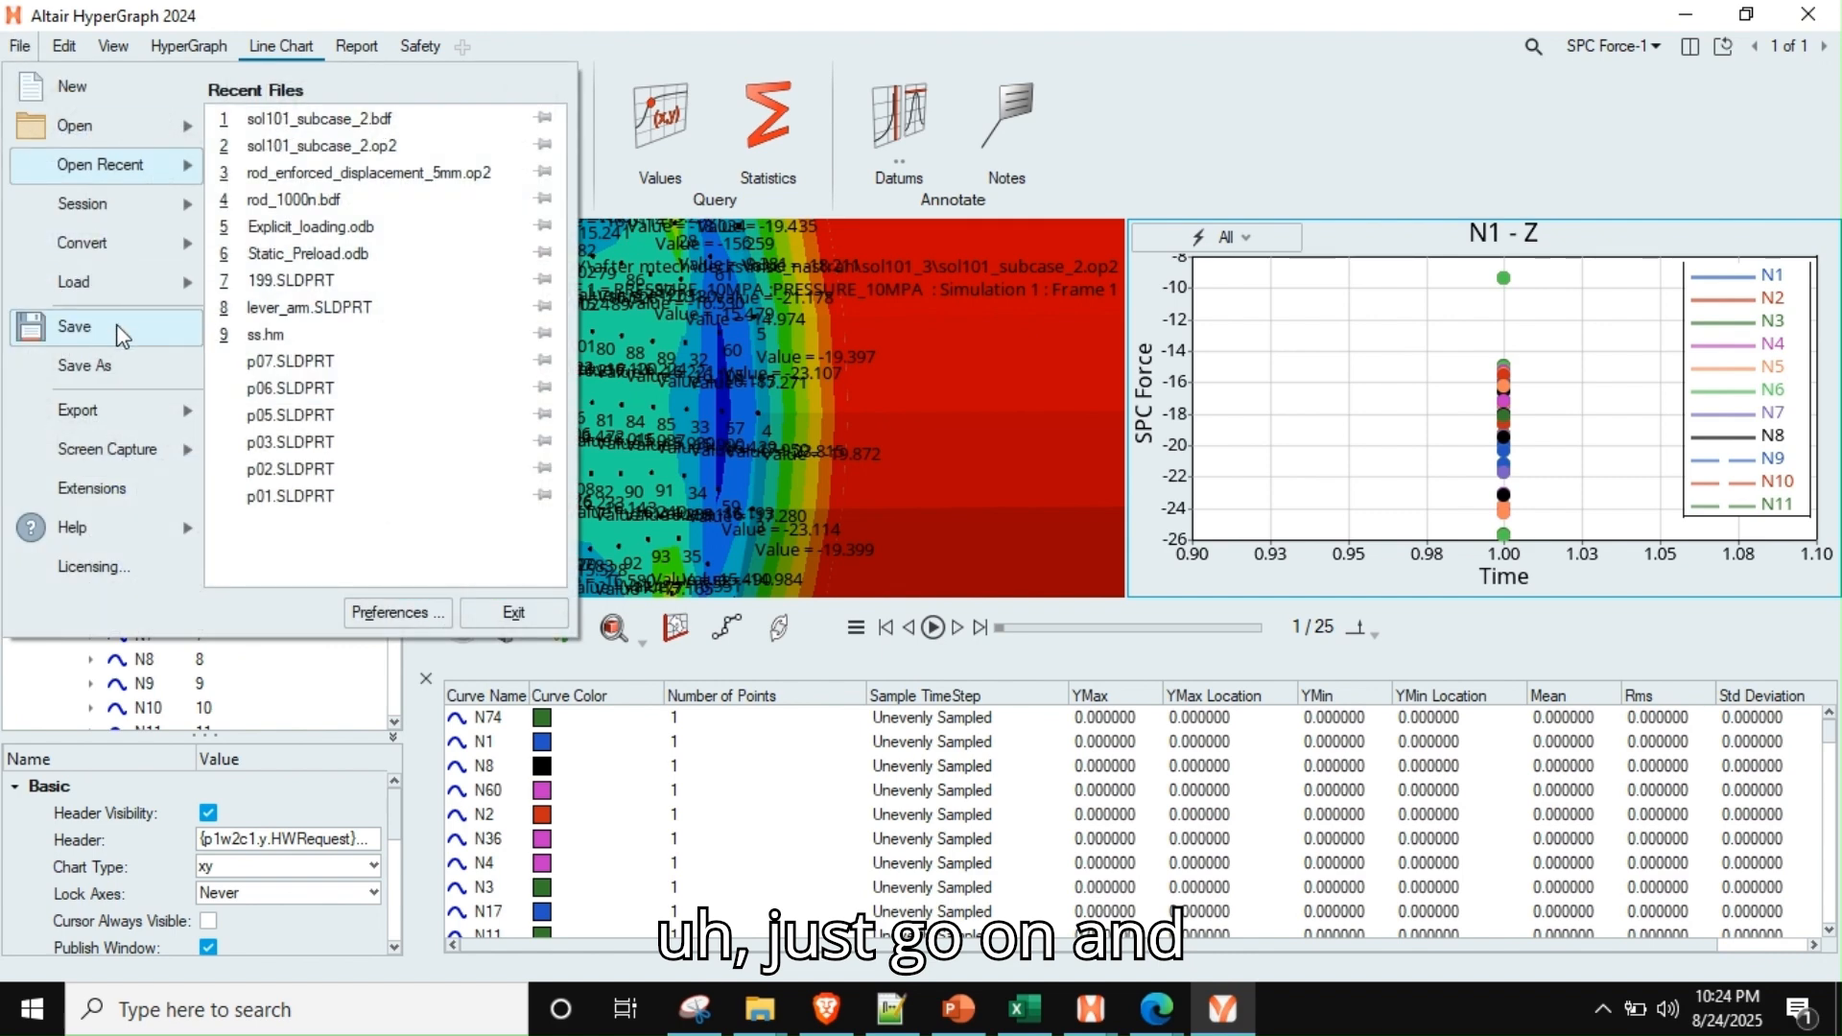
mouse_move(114, 427)
click(234, 116)
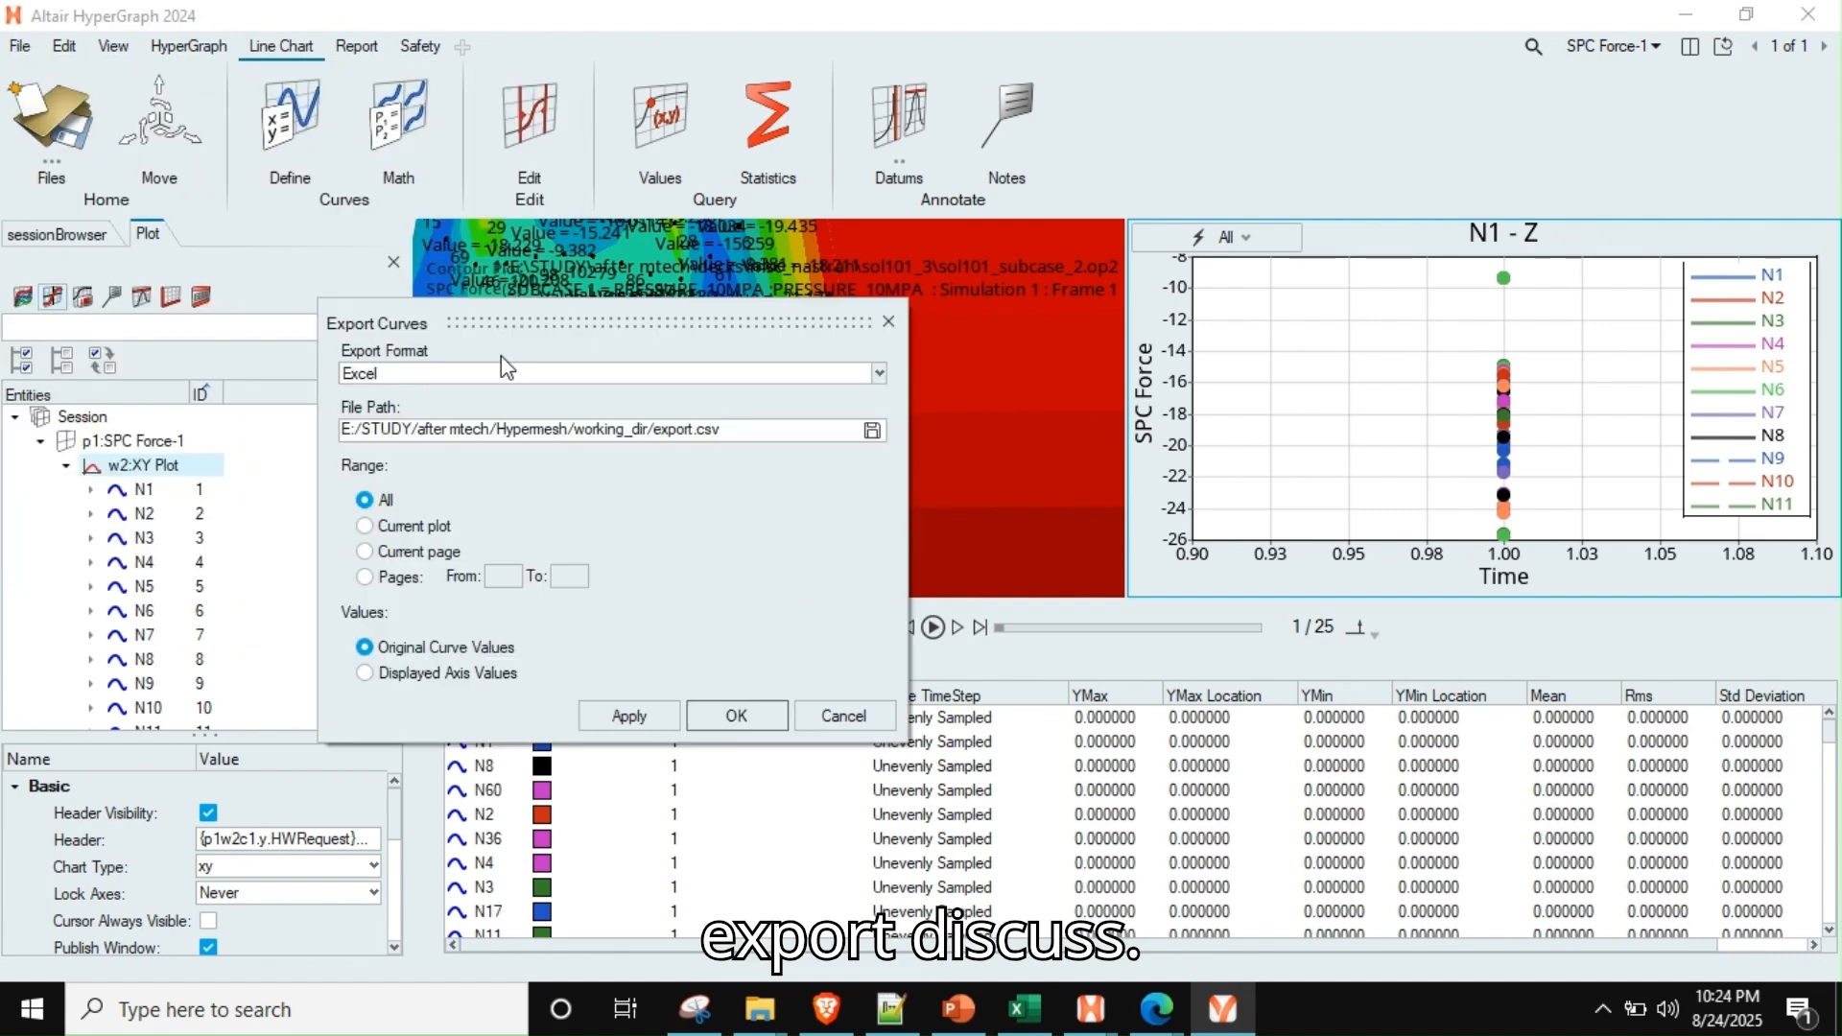
click(735, 715)
click(943, 560)
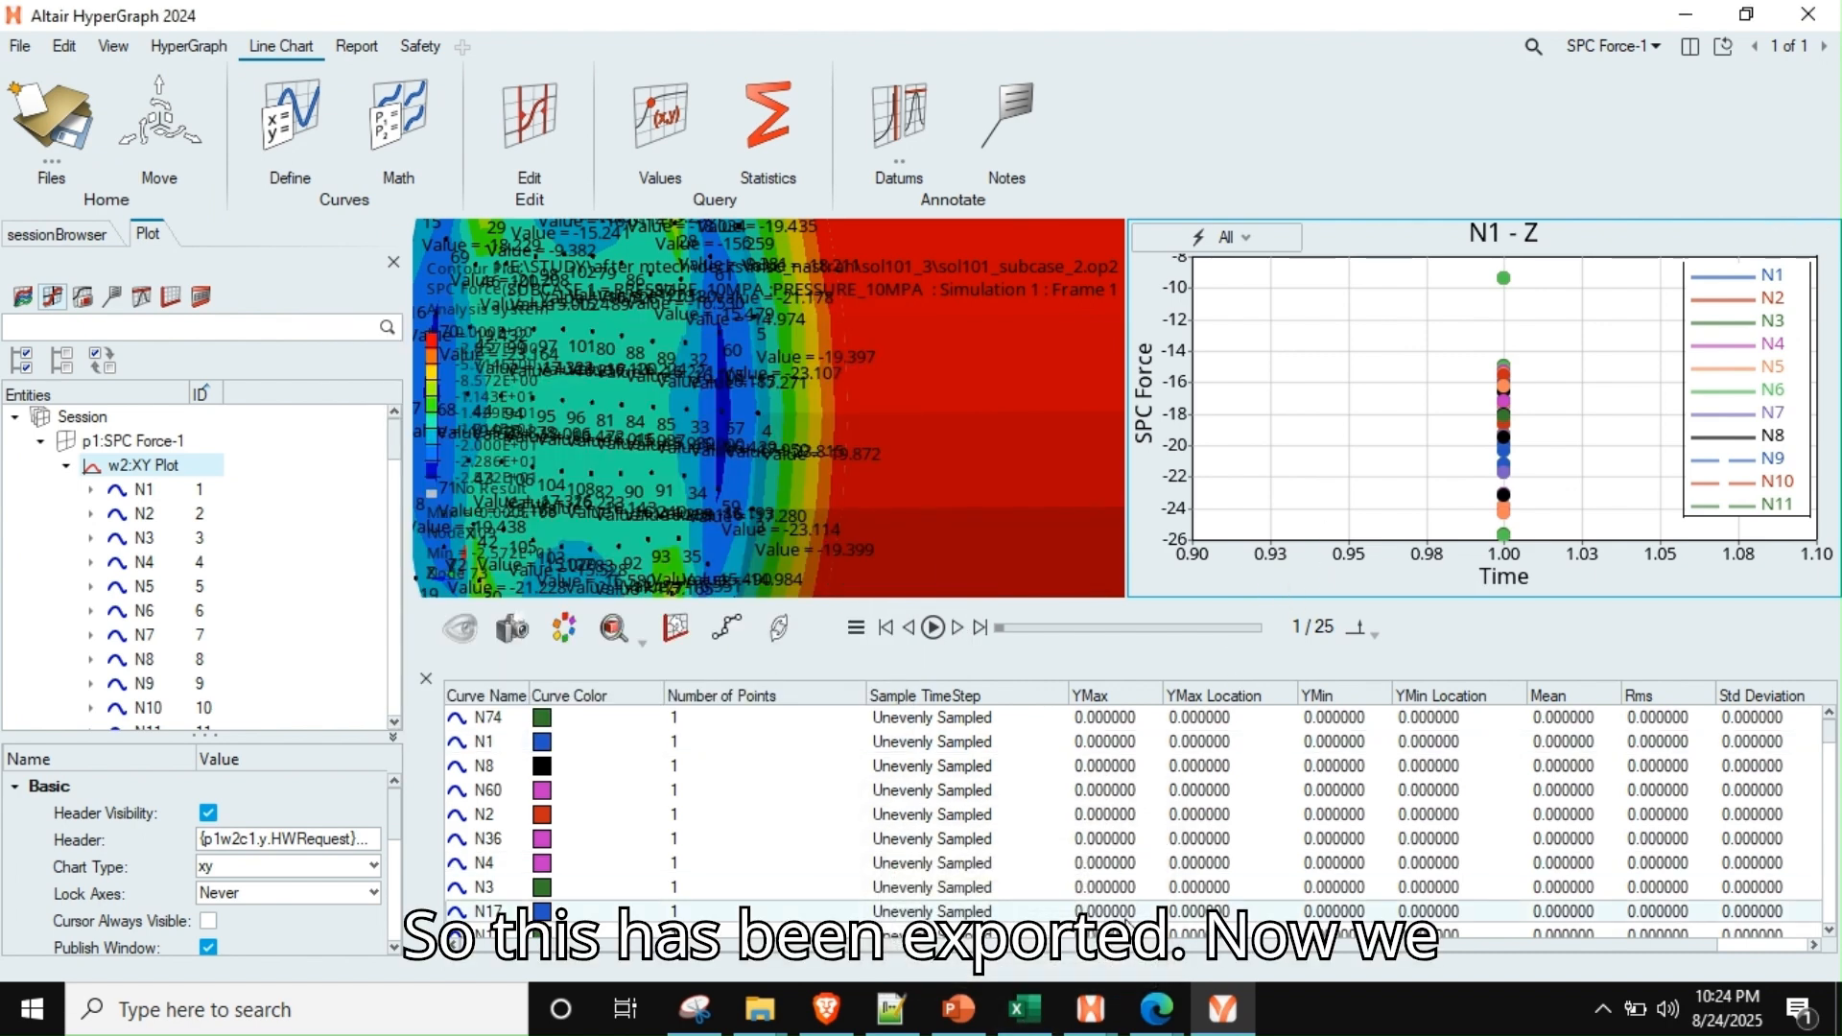
Switch to Excel and select column B of the export sheet to sum the nodal Z reaction forces
click(1029, 1009)
scroll(605, 540, down, 1)
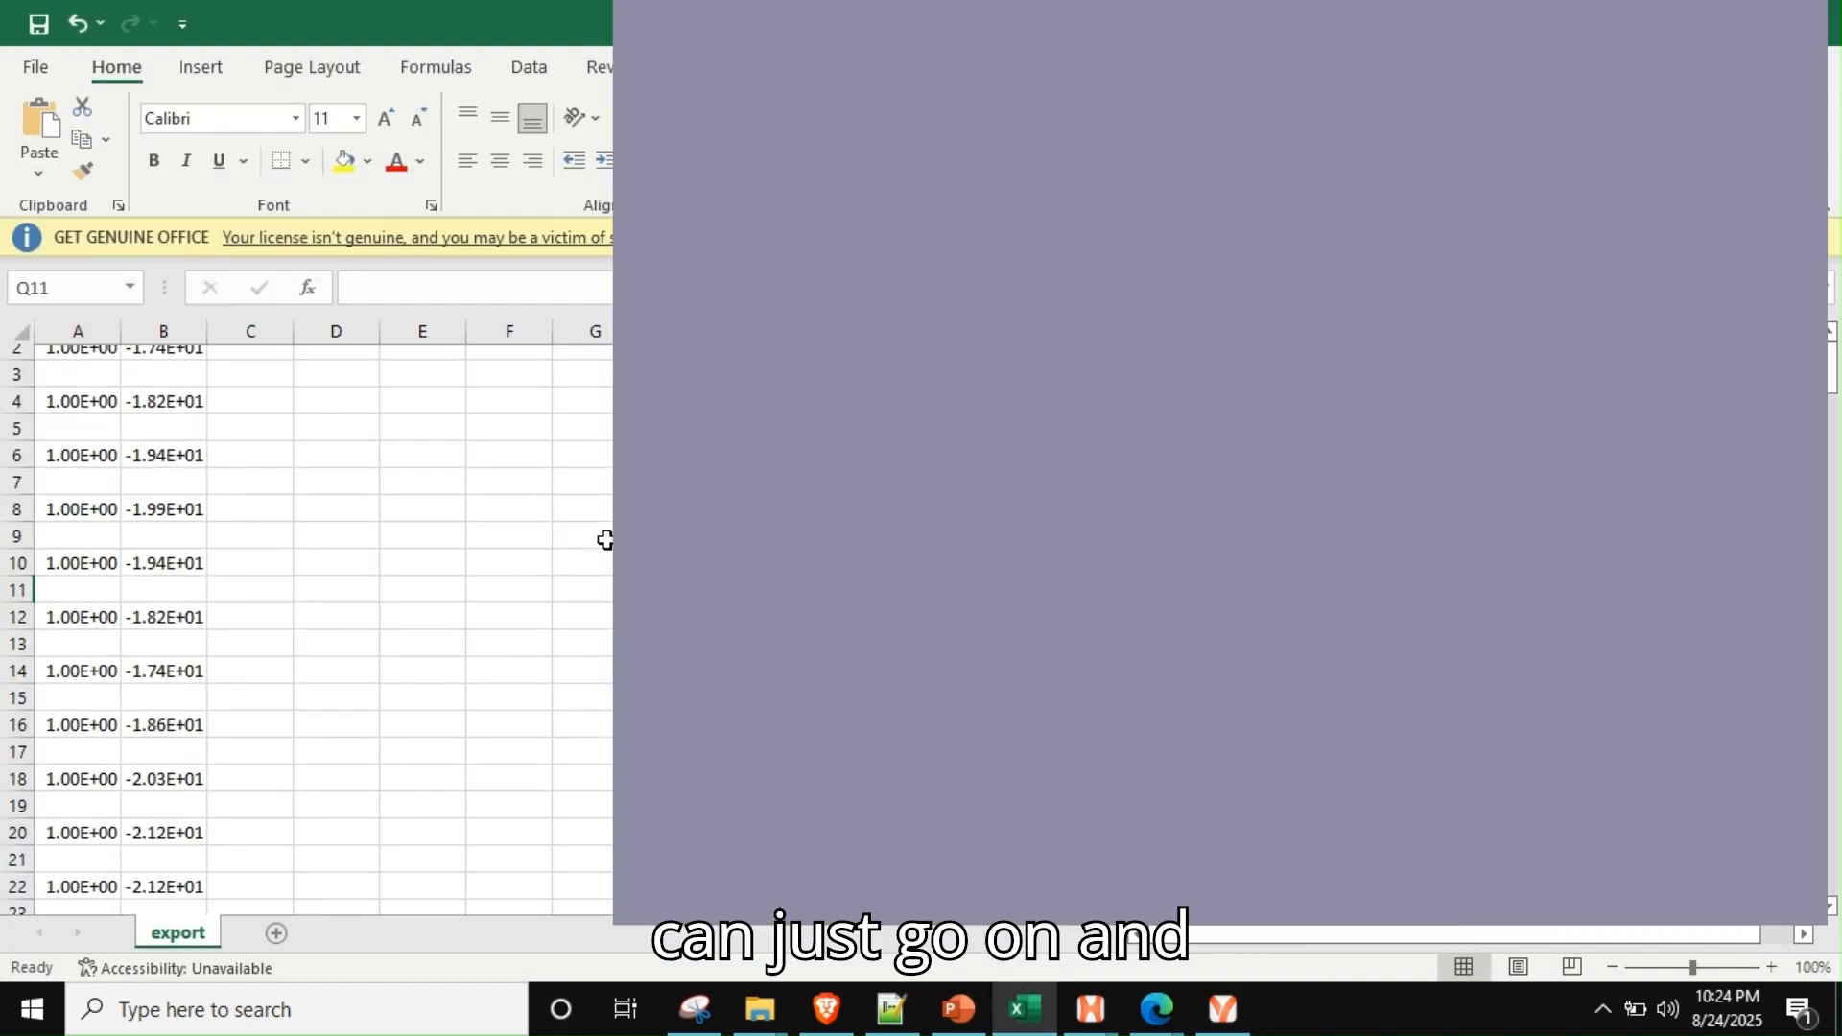
scroll(605, 540, up, 1)
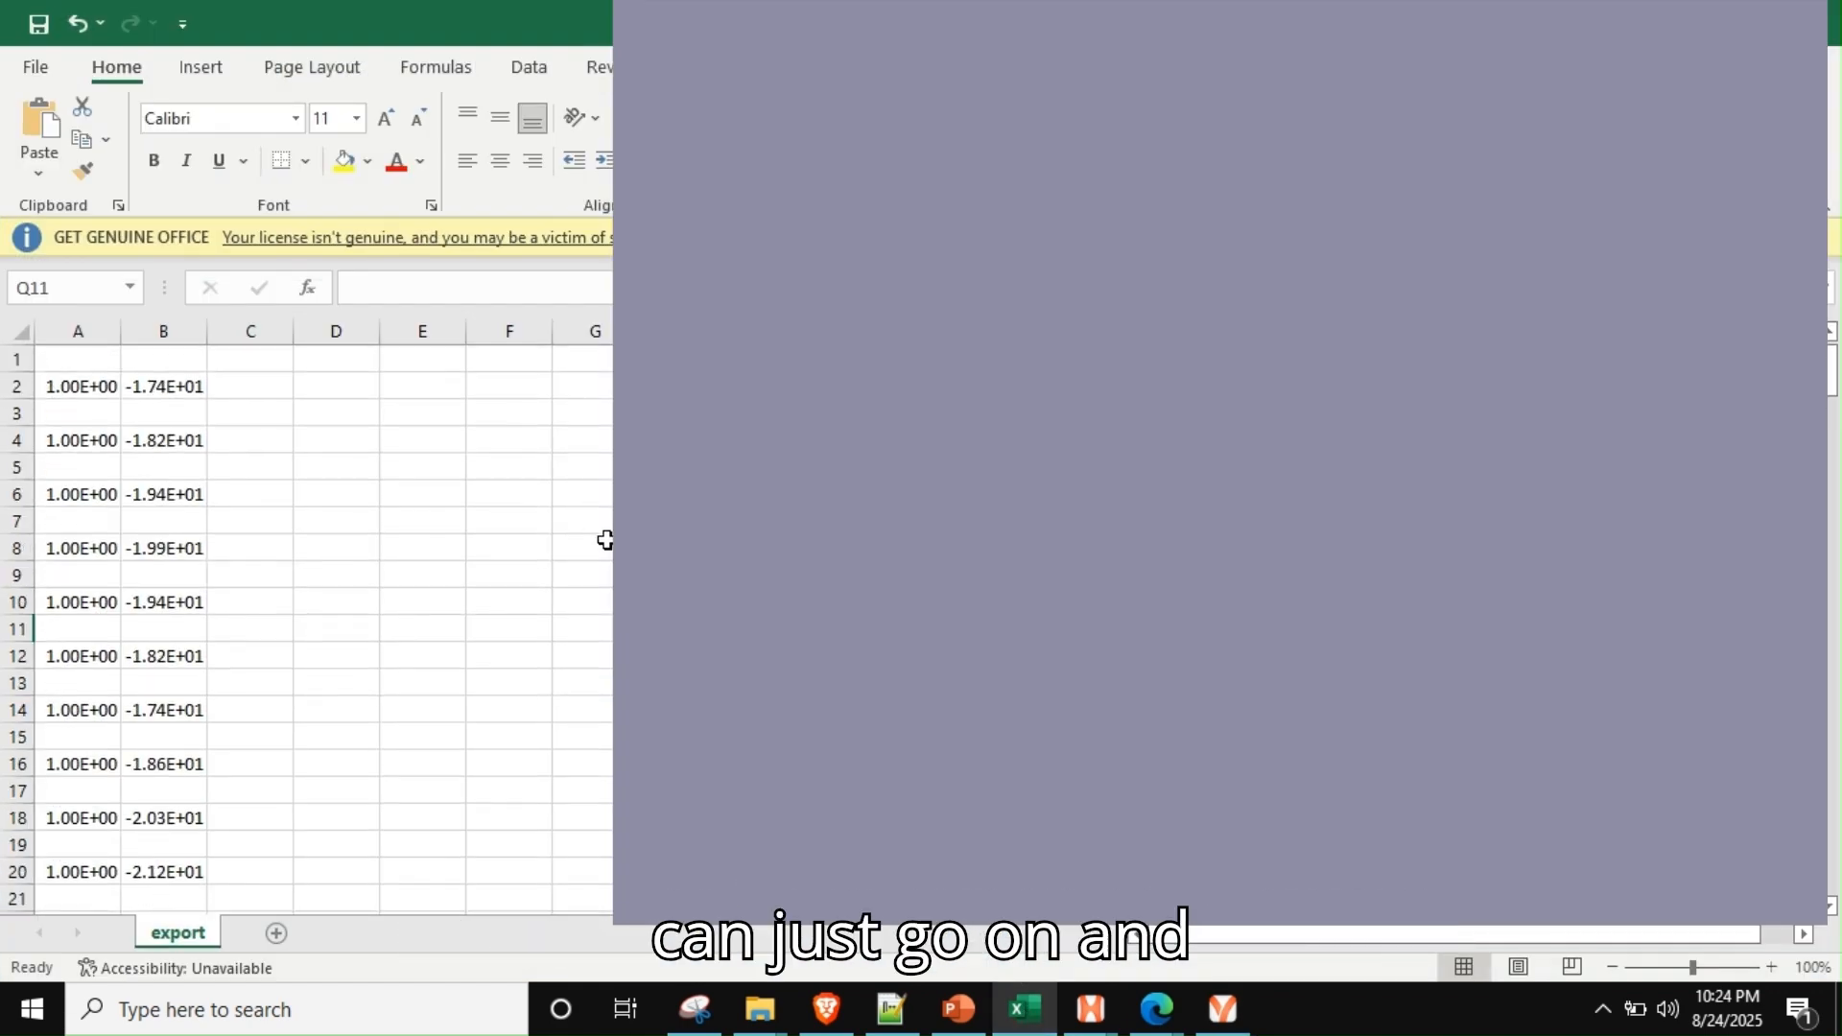
click(159, 331)
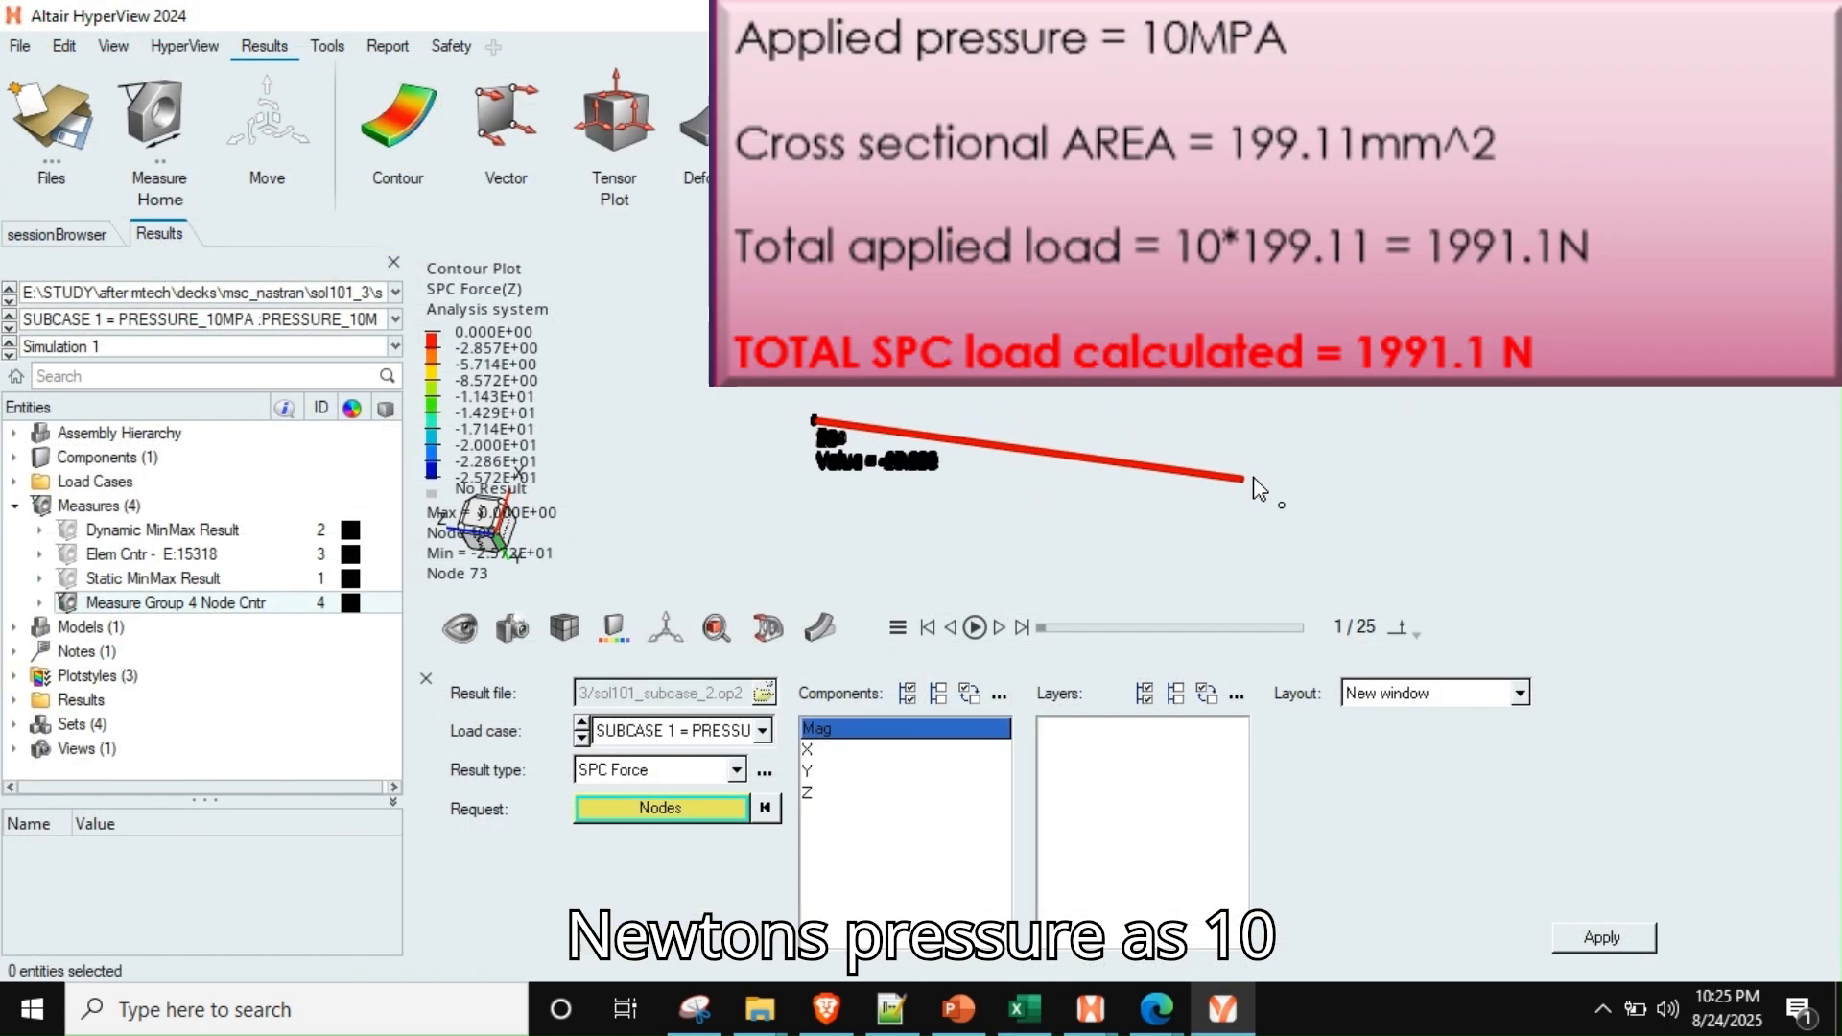
scroll(1255, 479, up, 4)
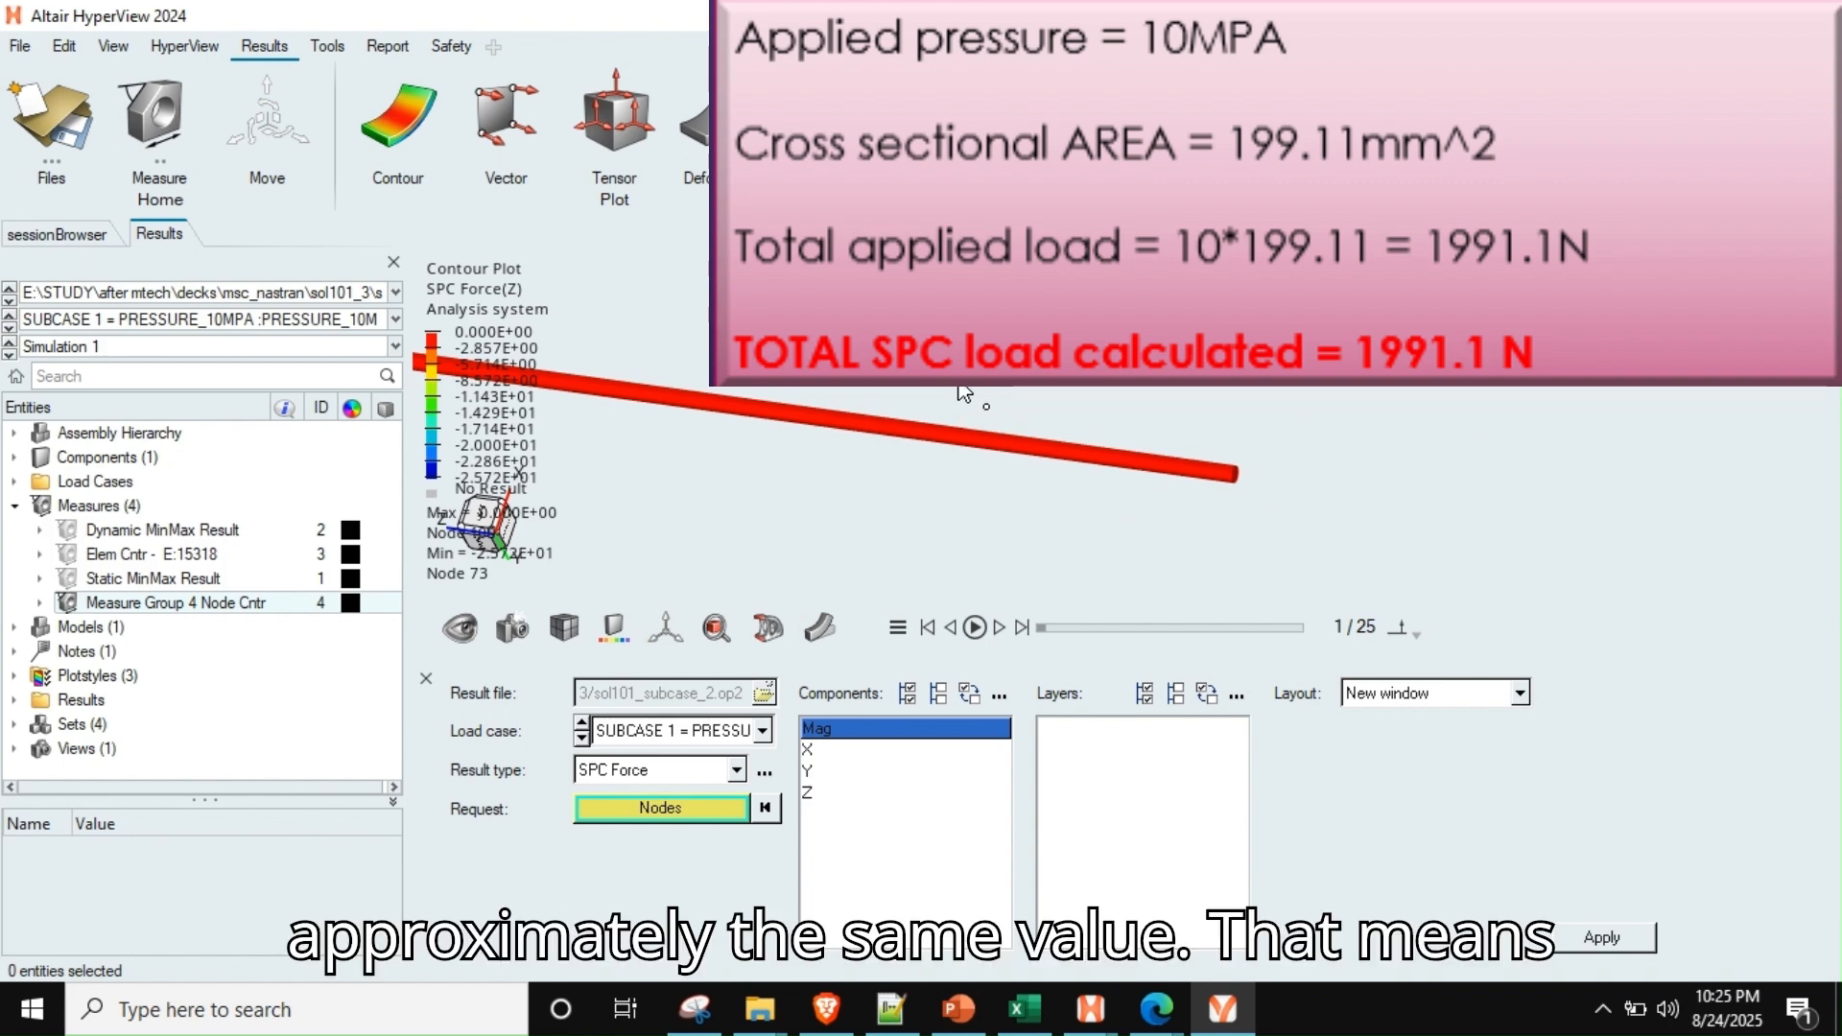
right_drag(964, 512, 1121, 525)
scroll(1121, 523, down, 4)
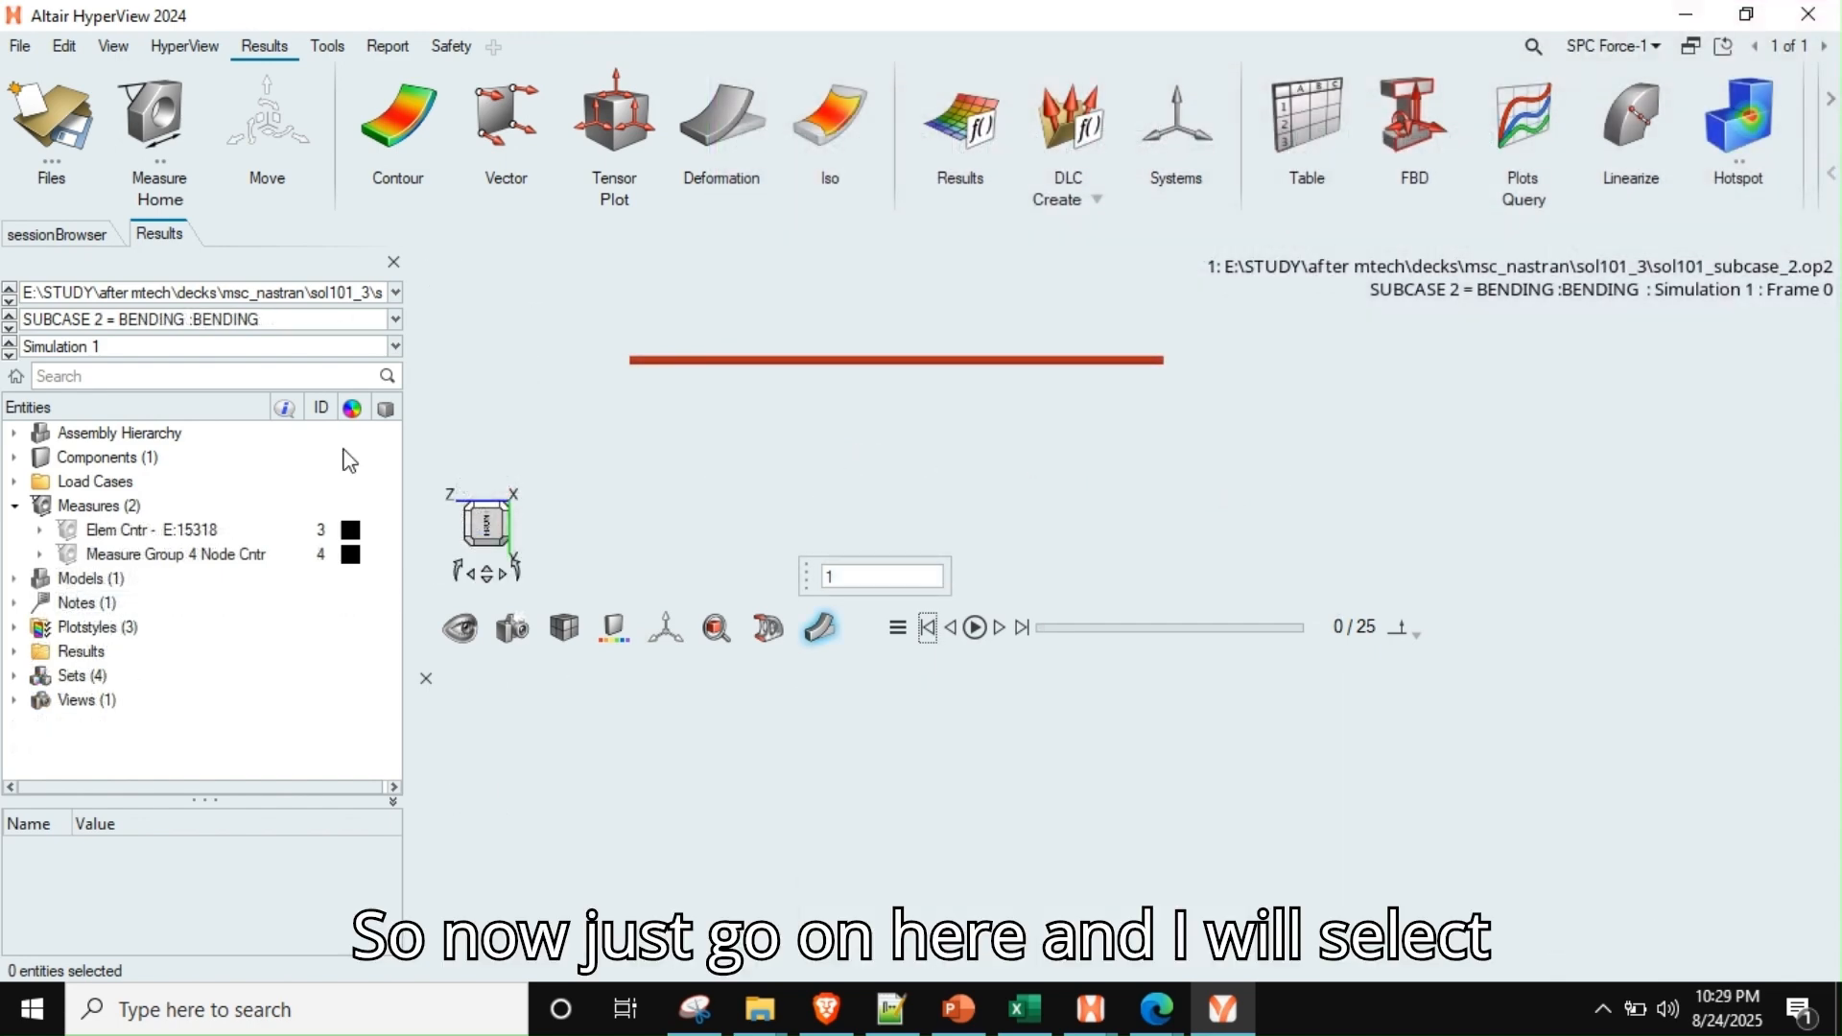
With SUBCASE 2 = BENDING as the load case, animate the rod's deformation and stop it at the last frame
click(206, 321)
click(213, 357)
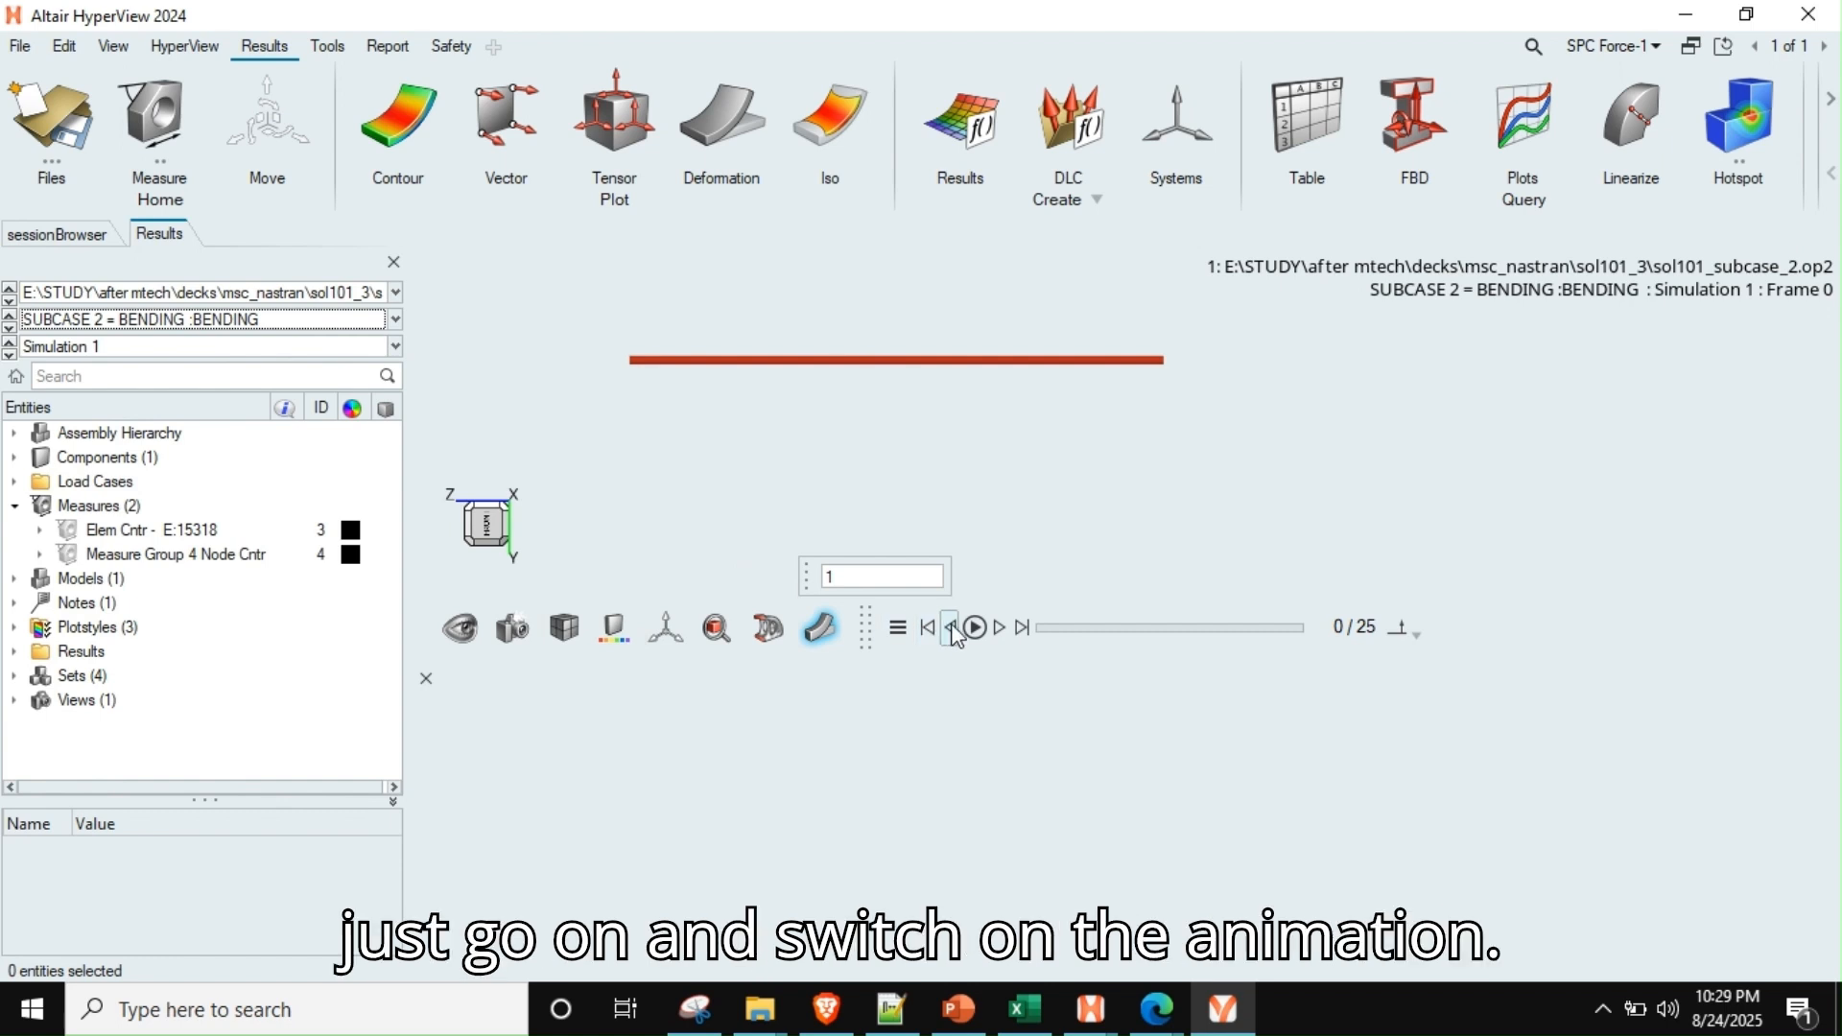
click(975, 628)
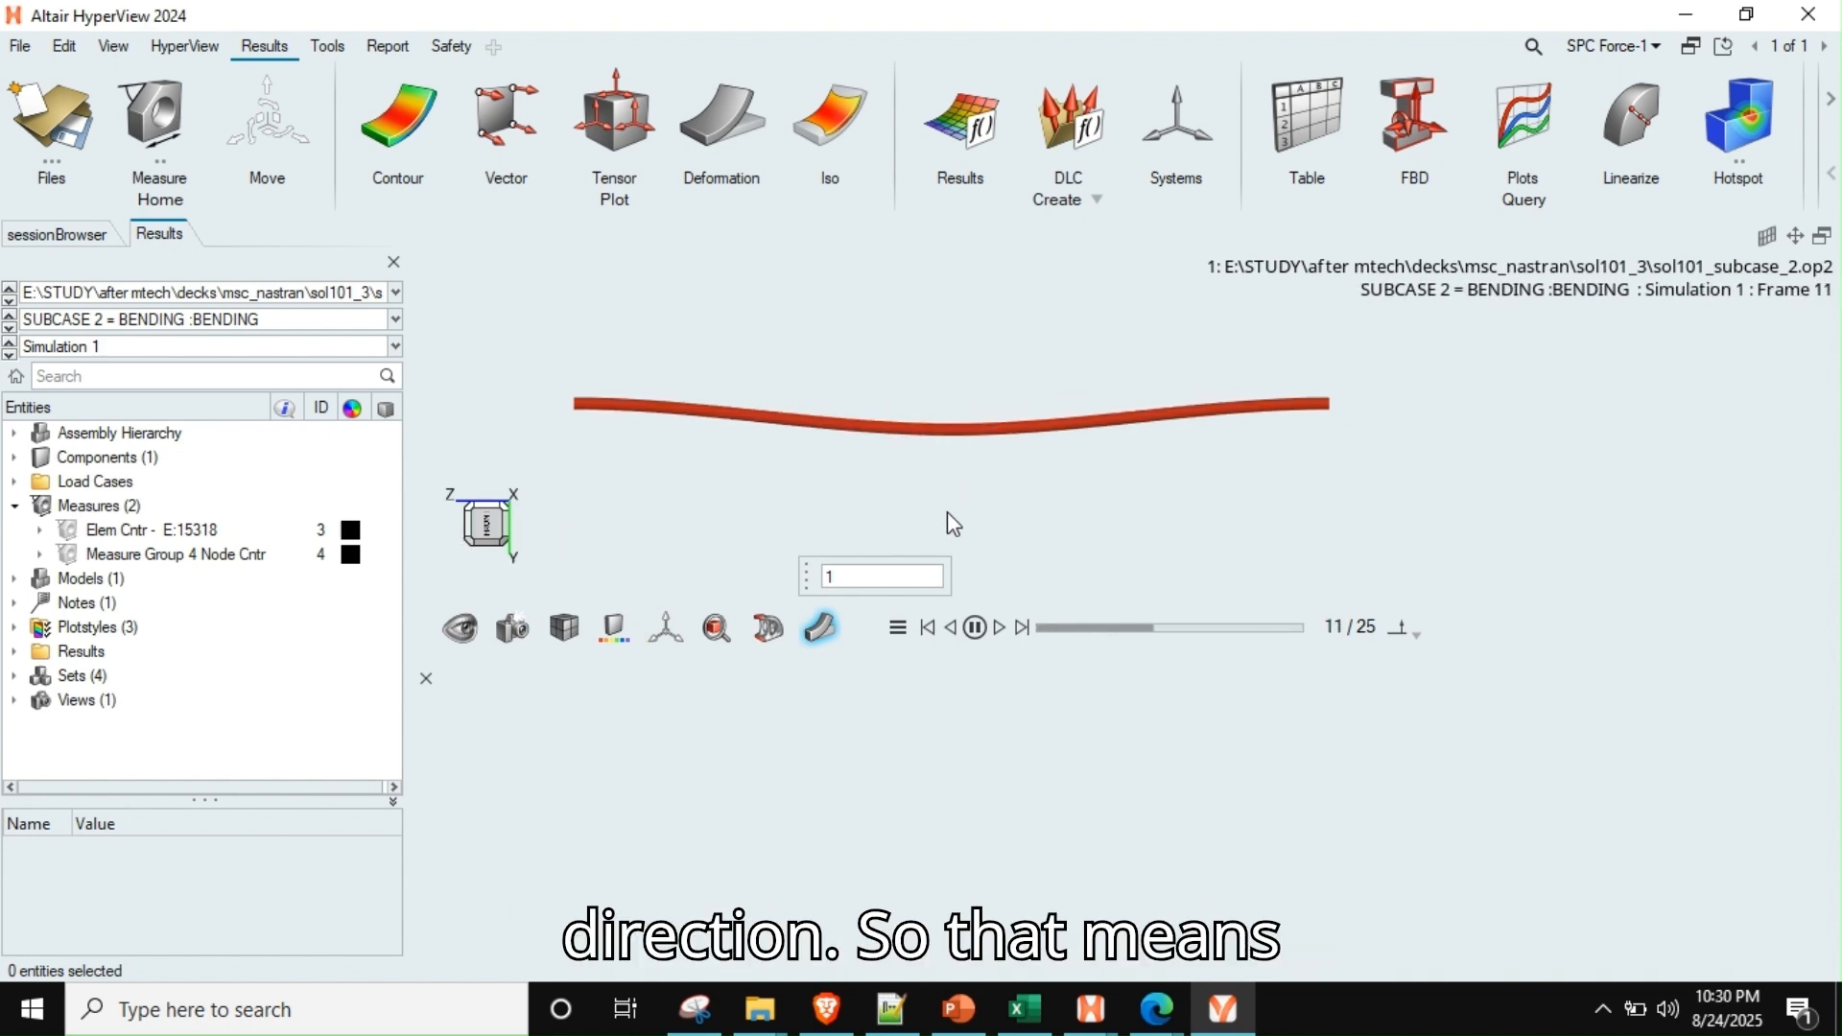
click(976, 629)
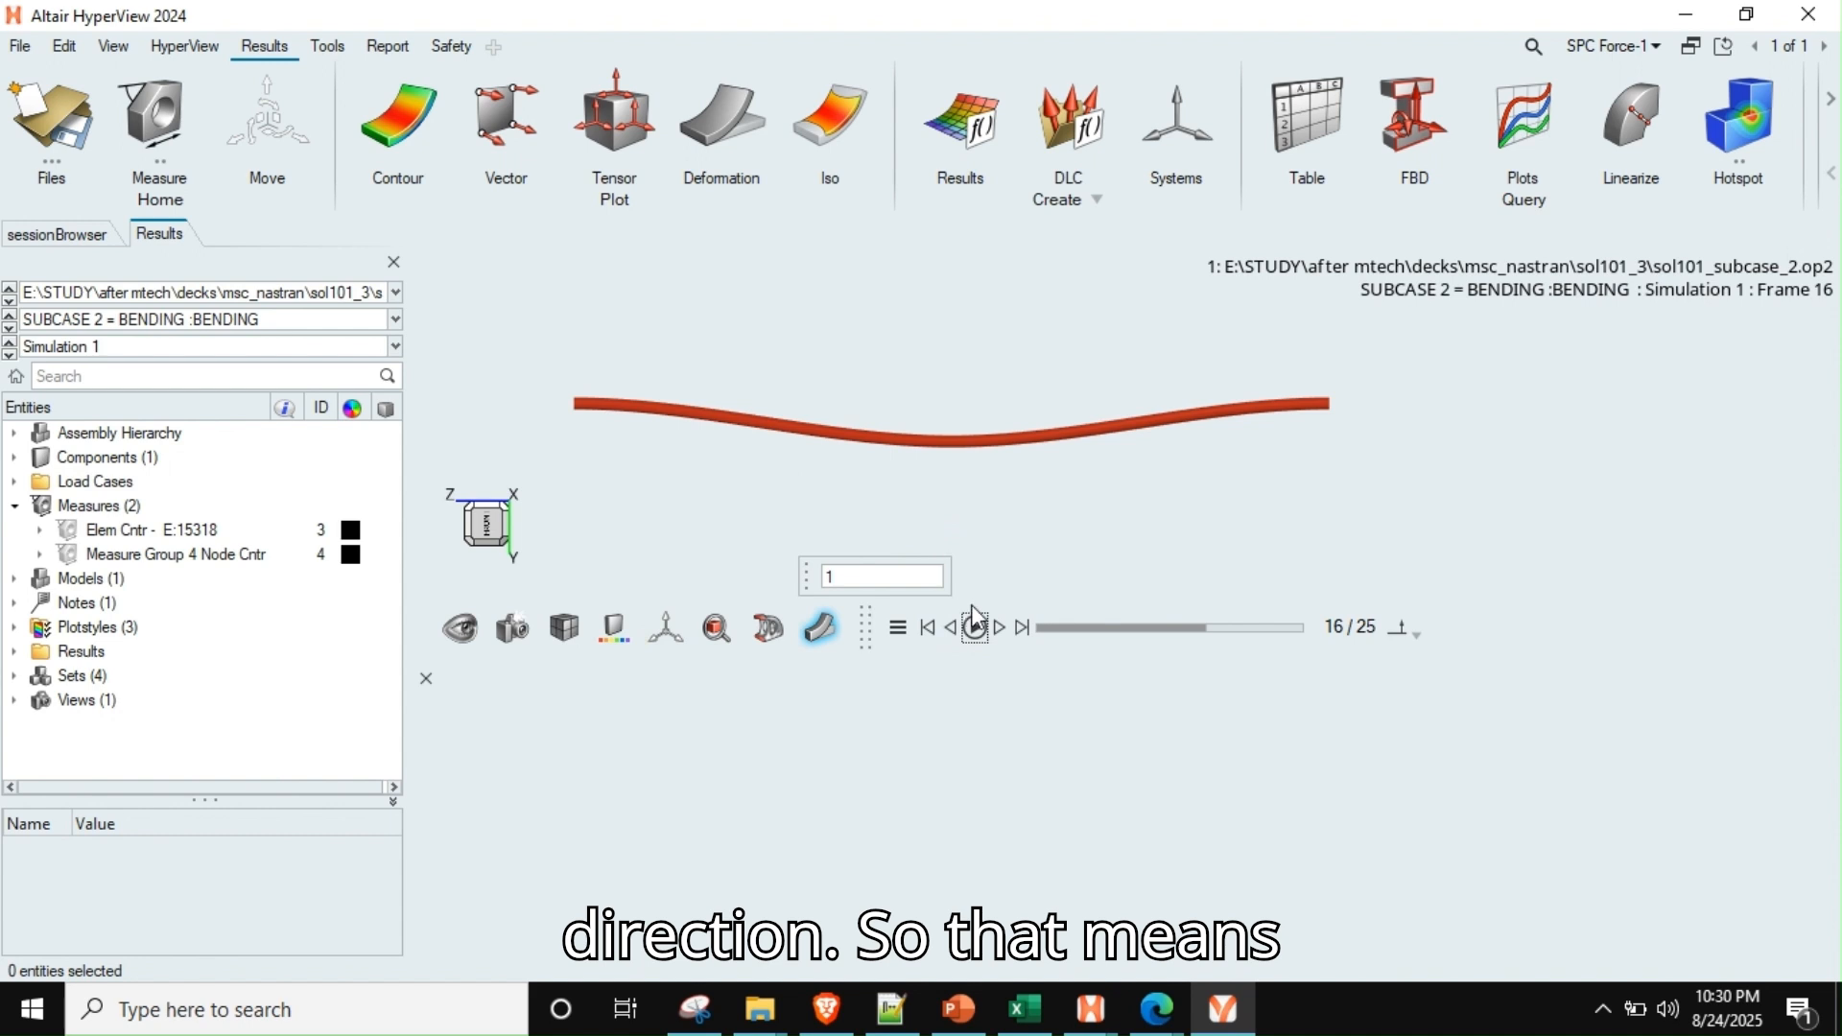
click(1023, 628)
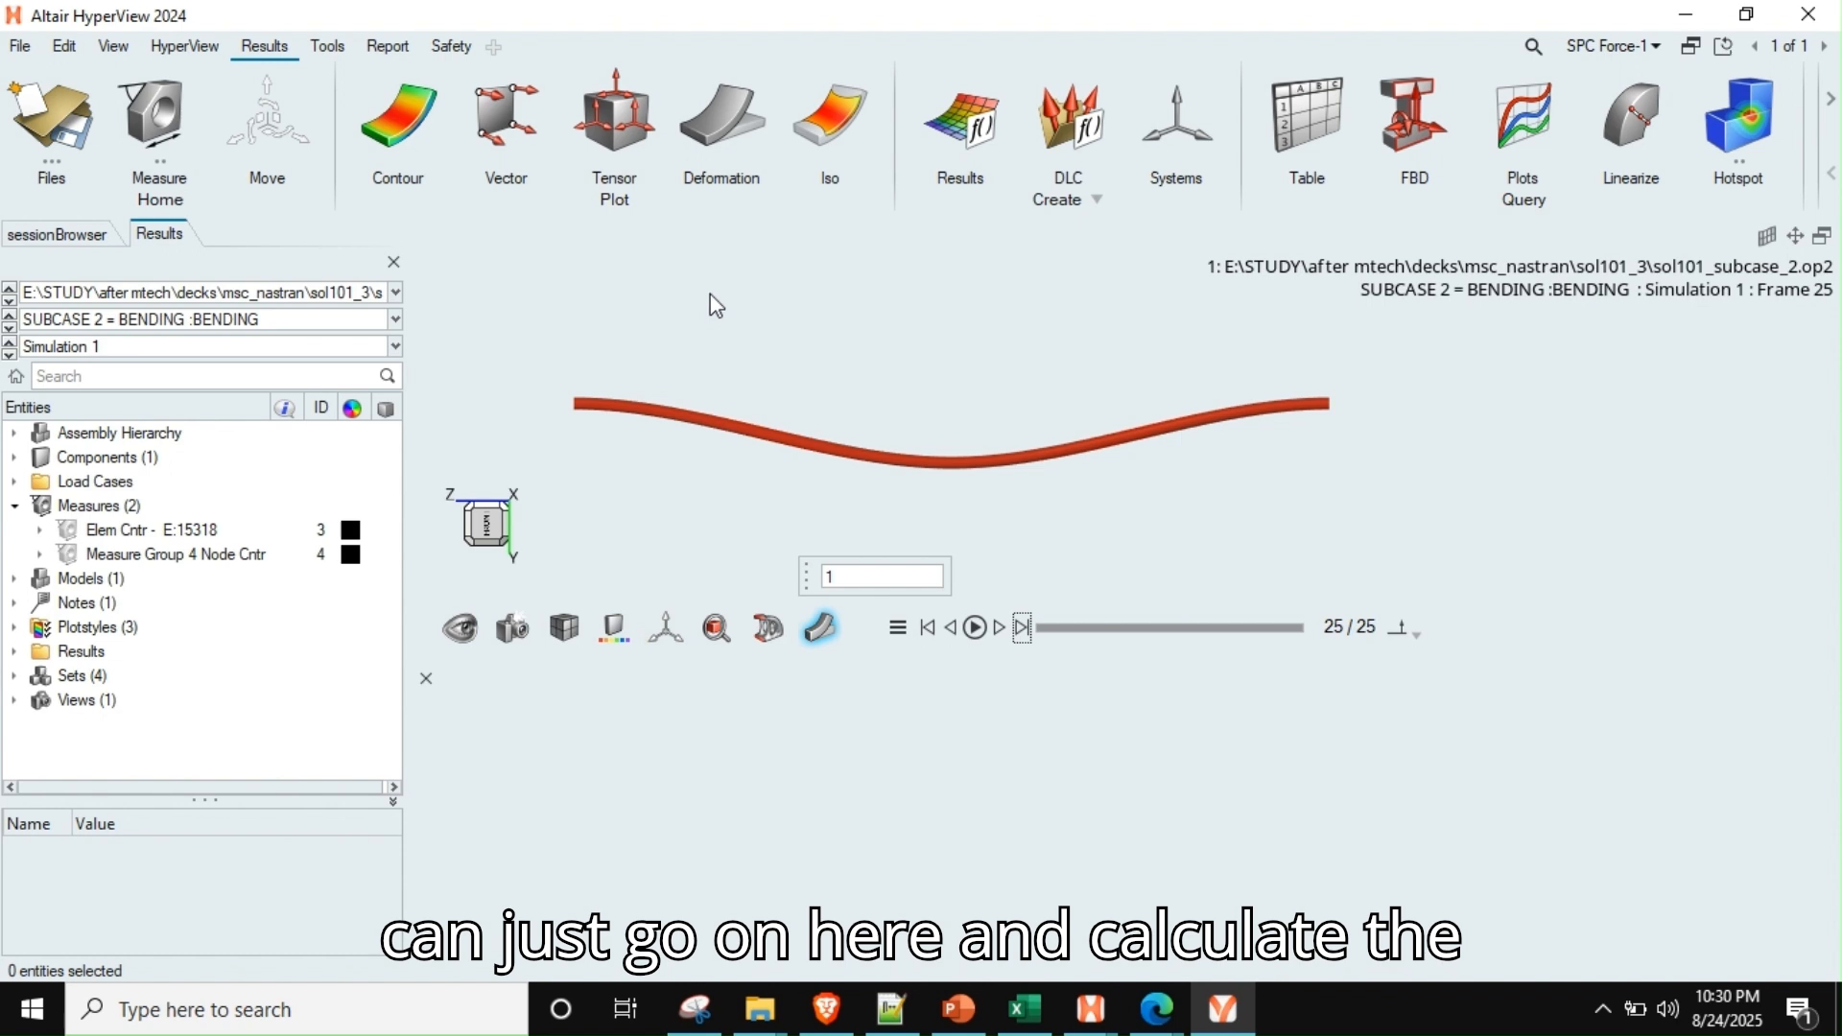
Contour the Y component of Displacement on the rod for the bending subcase
click(419, 117)
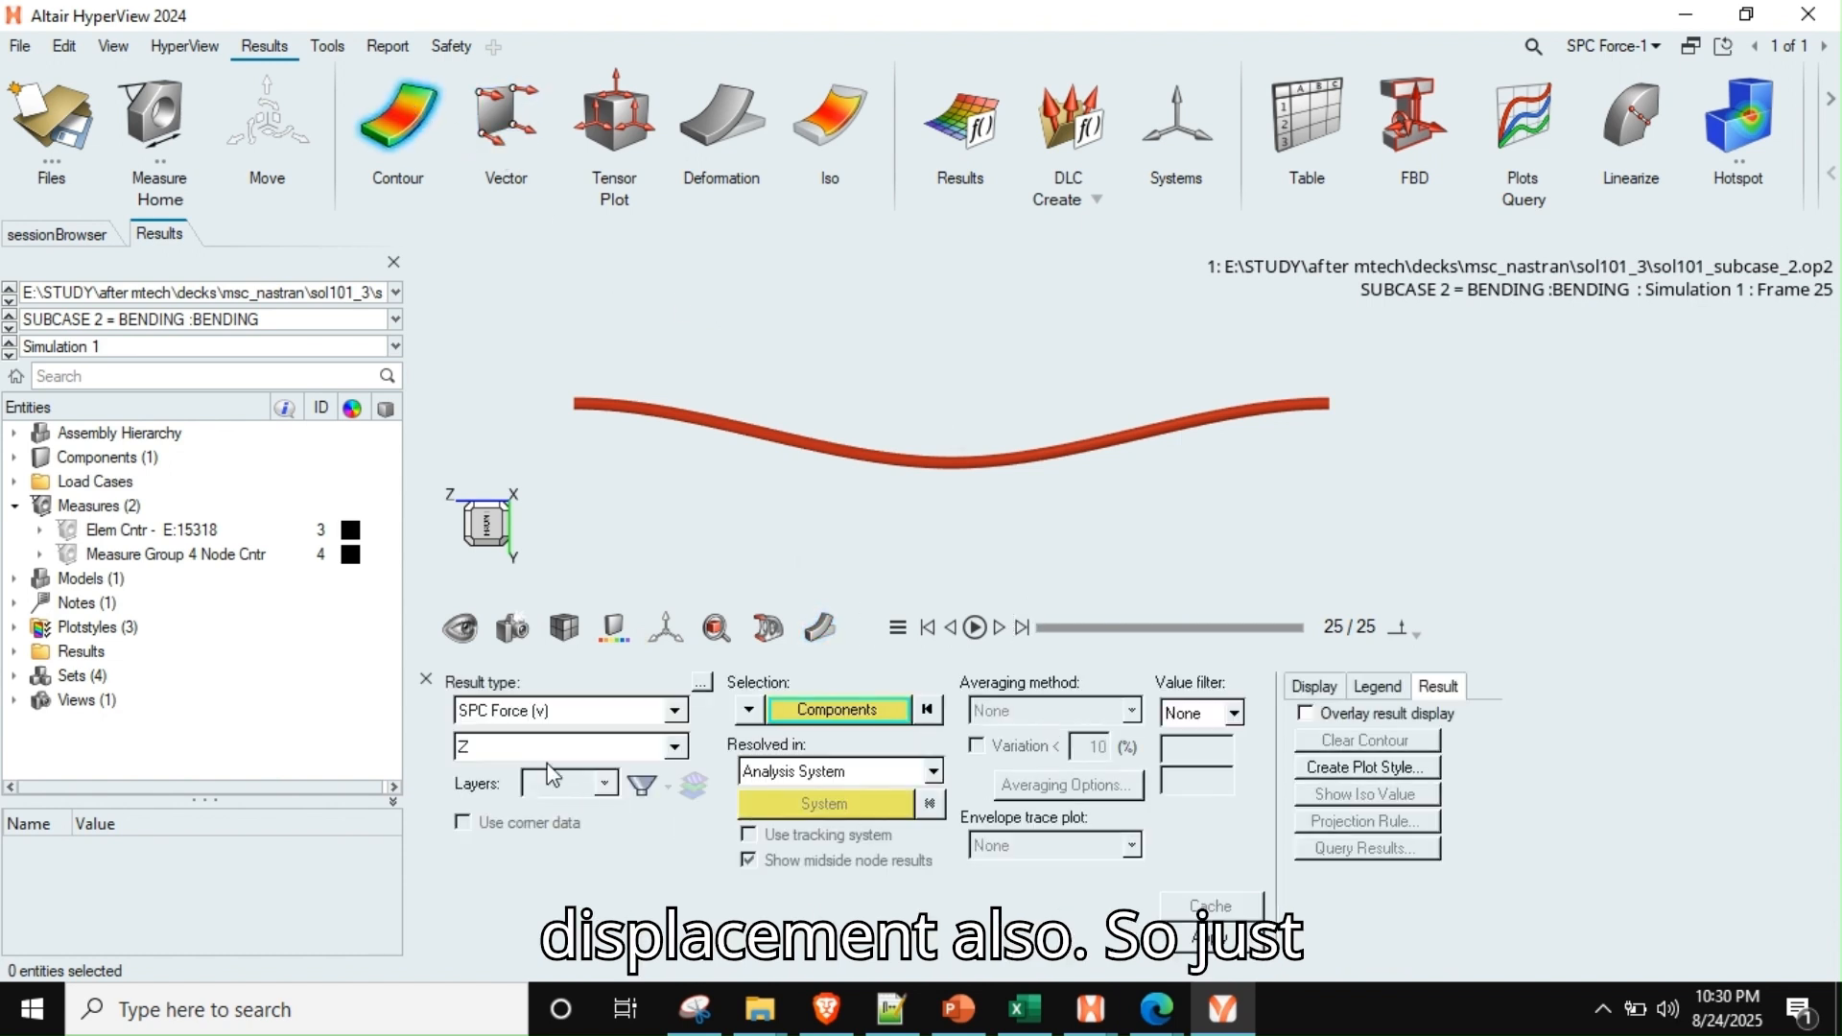
click(537, 712)
scroll(509, 749, up, 1)
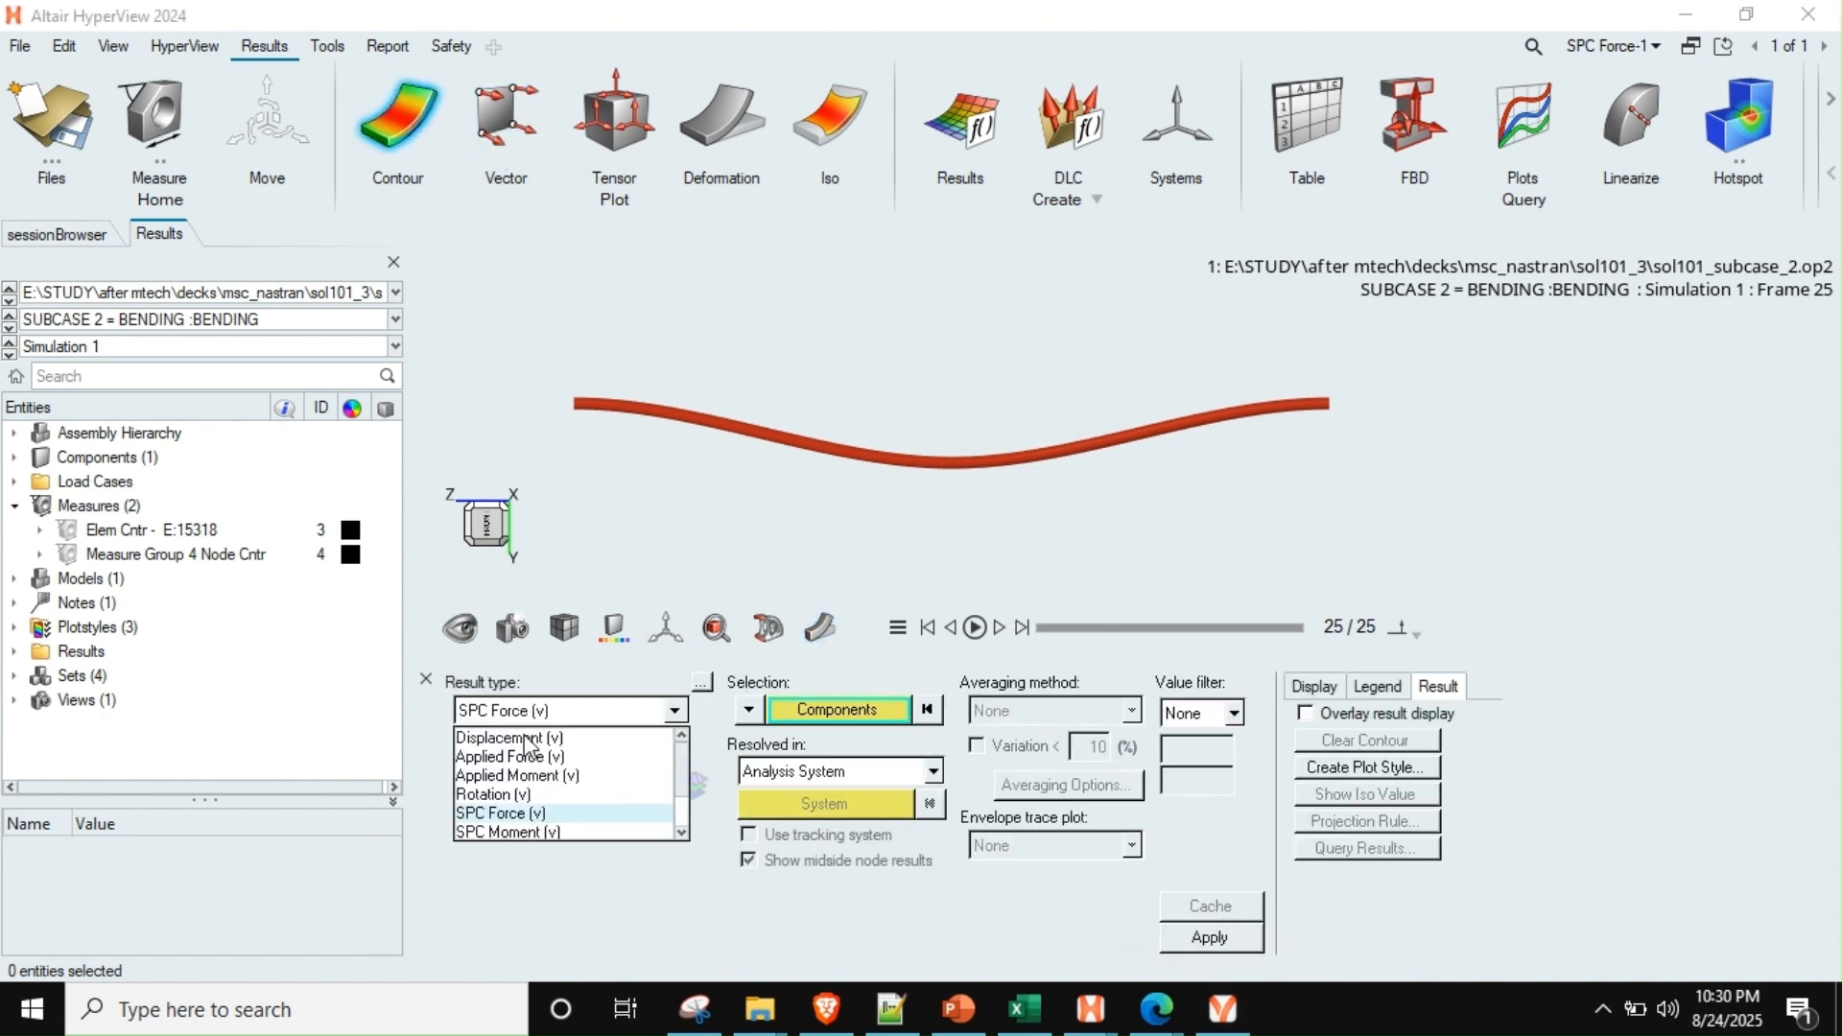
click(530, 739)
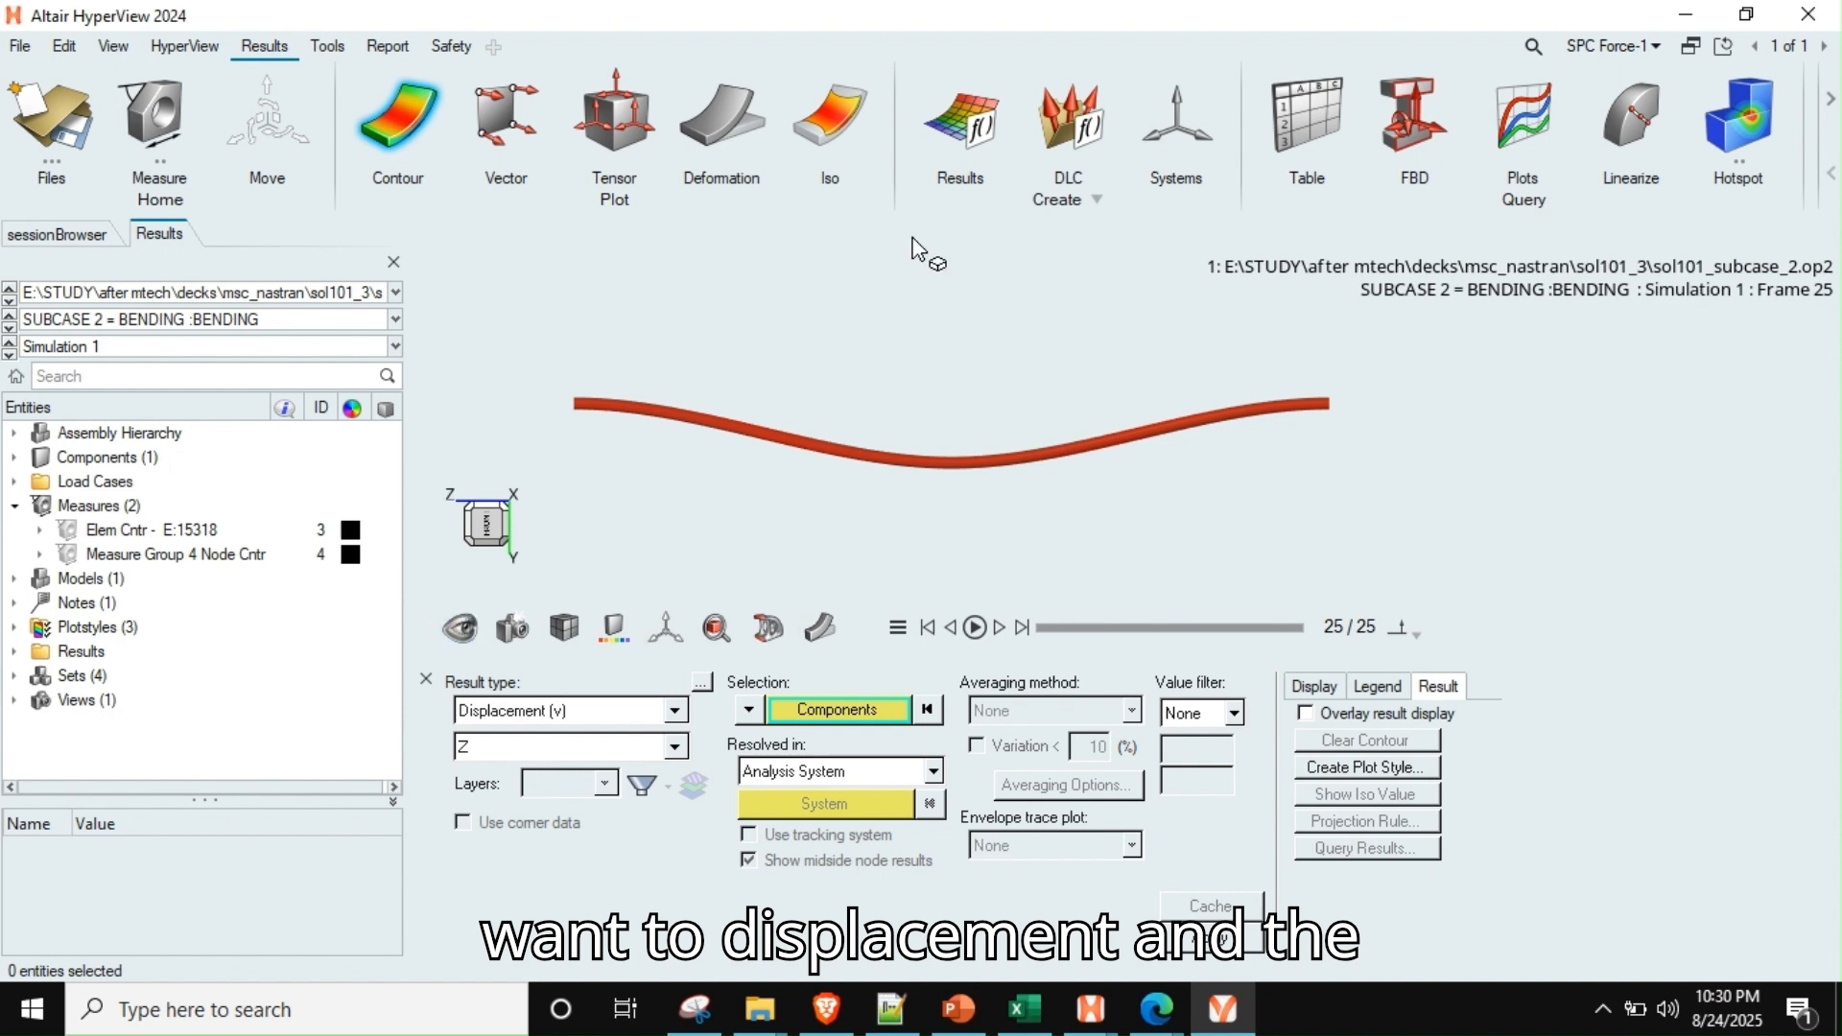
click(588, 750)
click(506, 802)
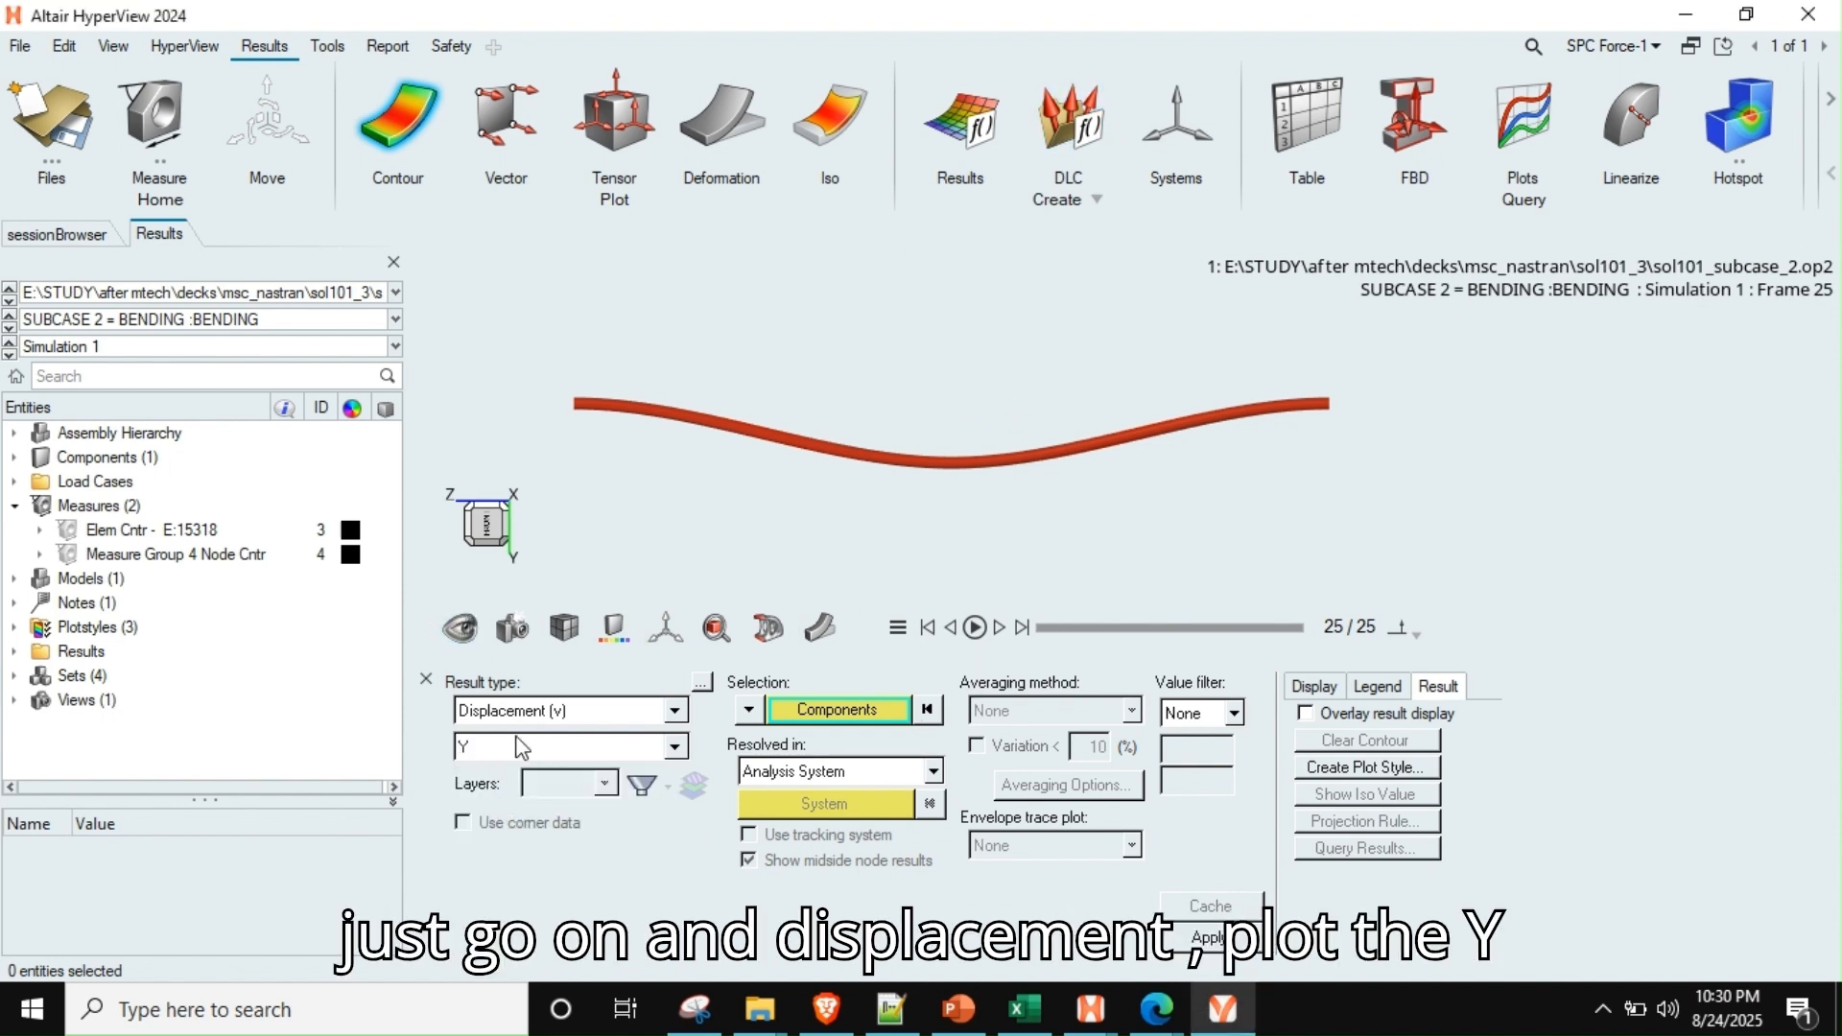
click(1175, 927)
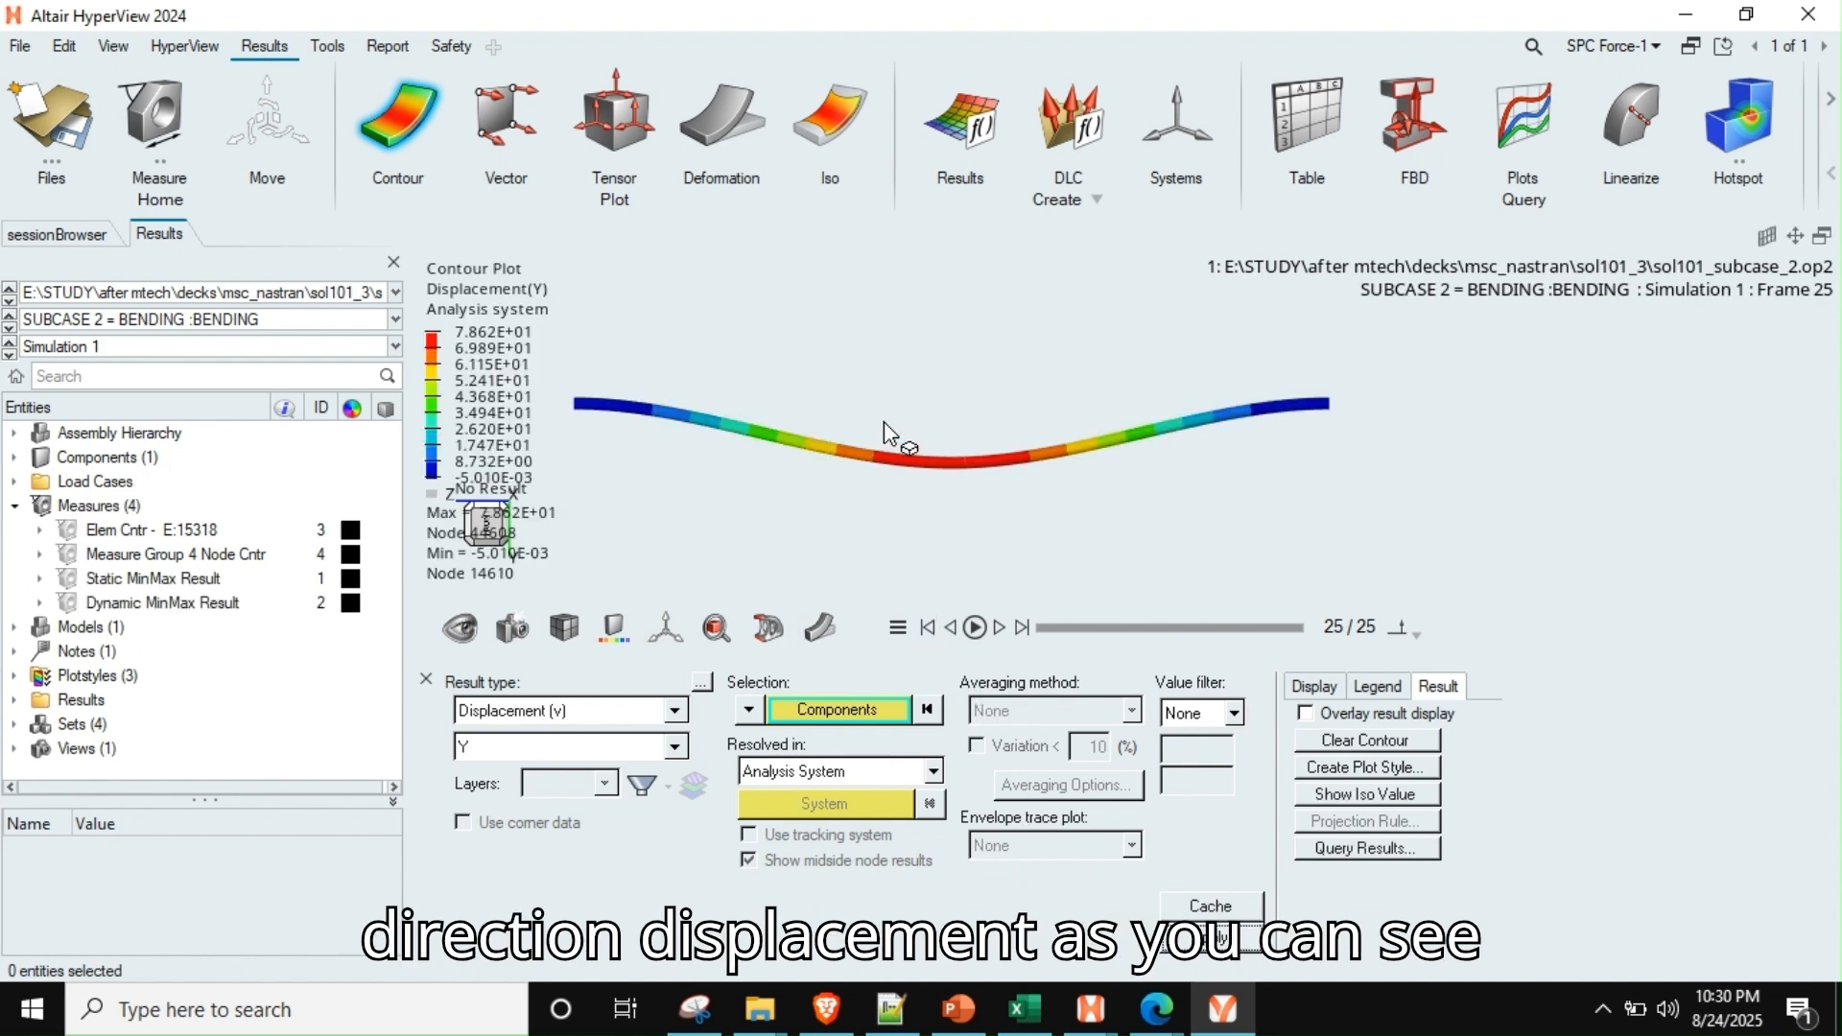
click(153, 120)
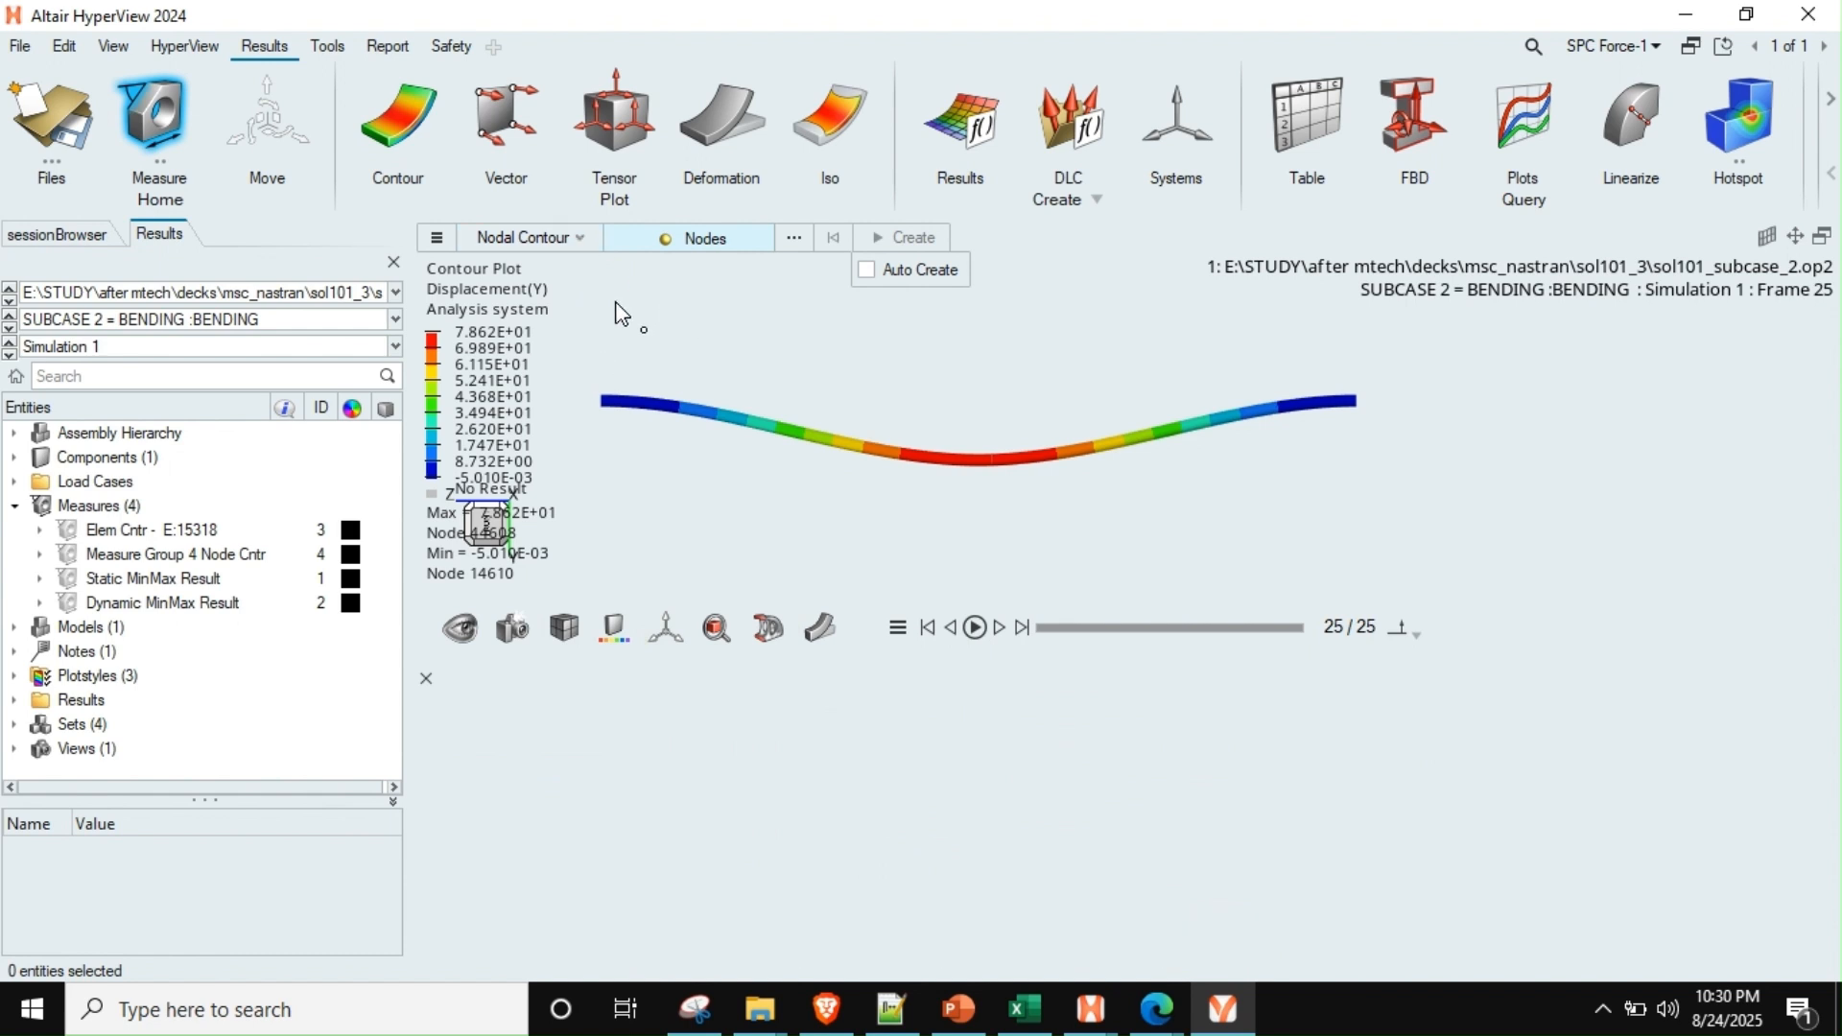
click(968, 466)
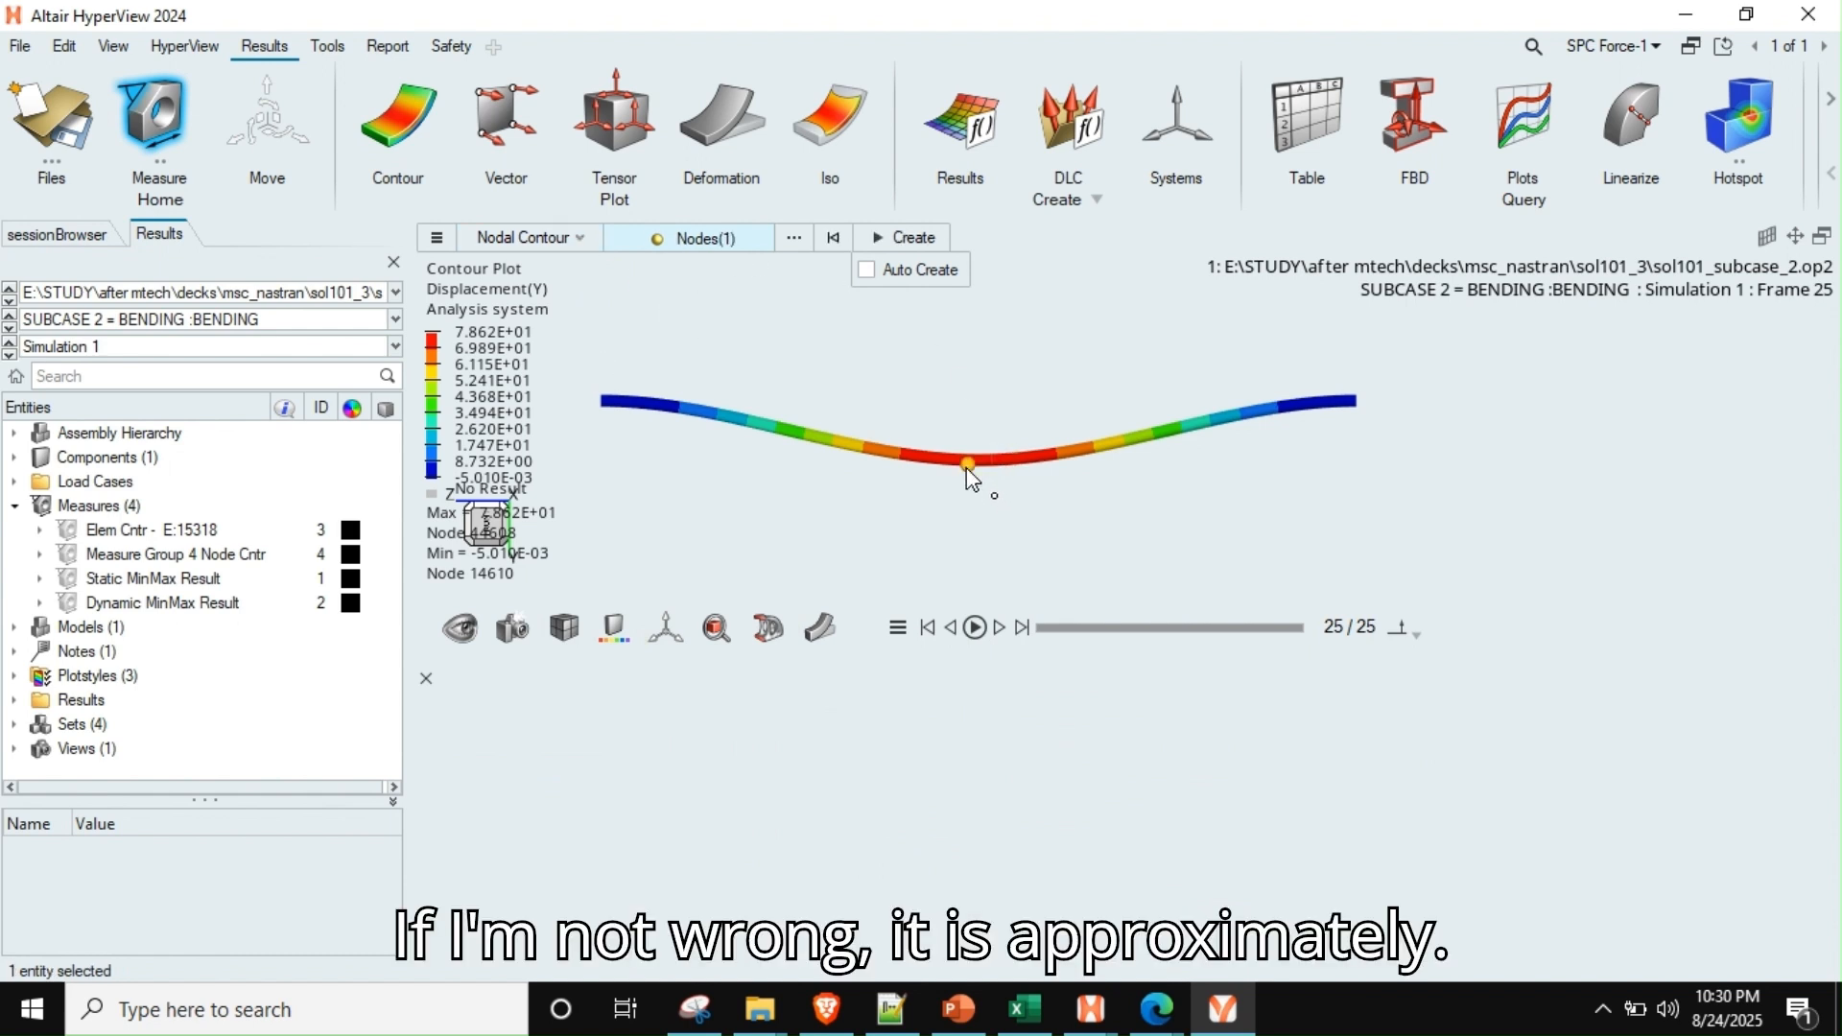
scroll(1041, 417, up, 4)
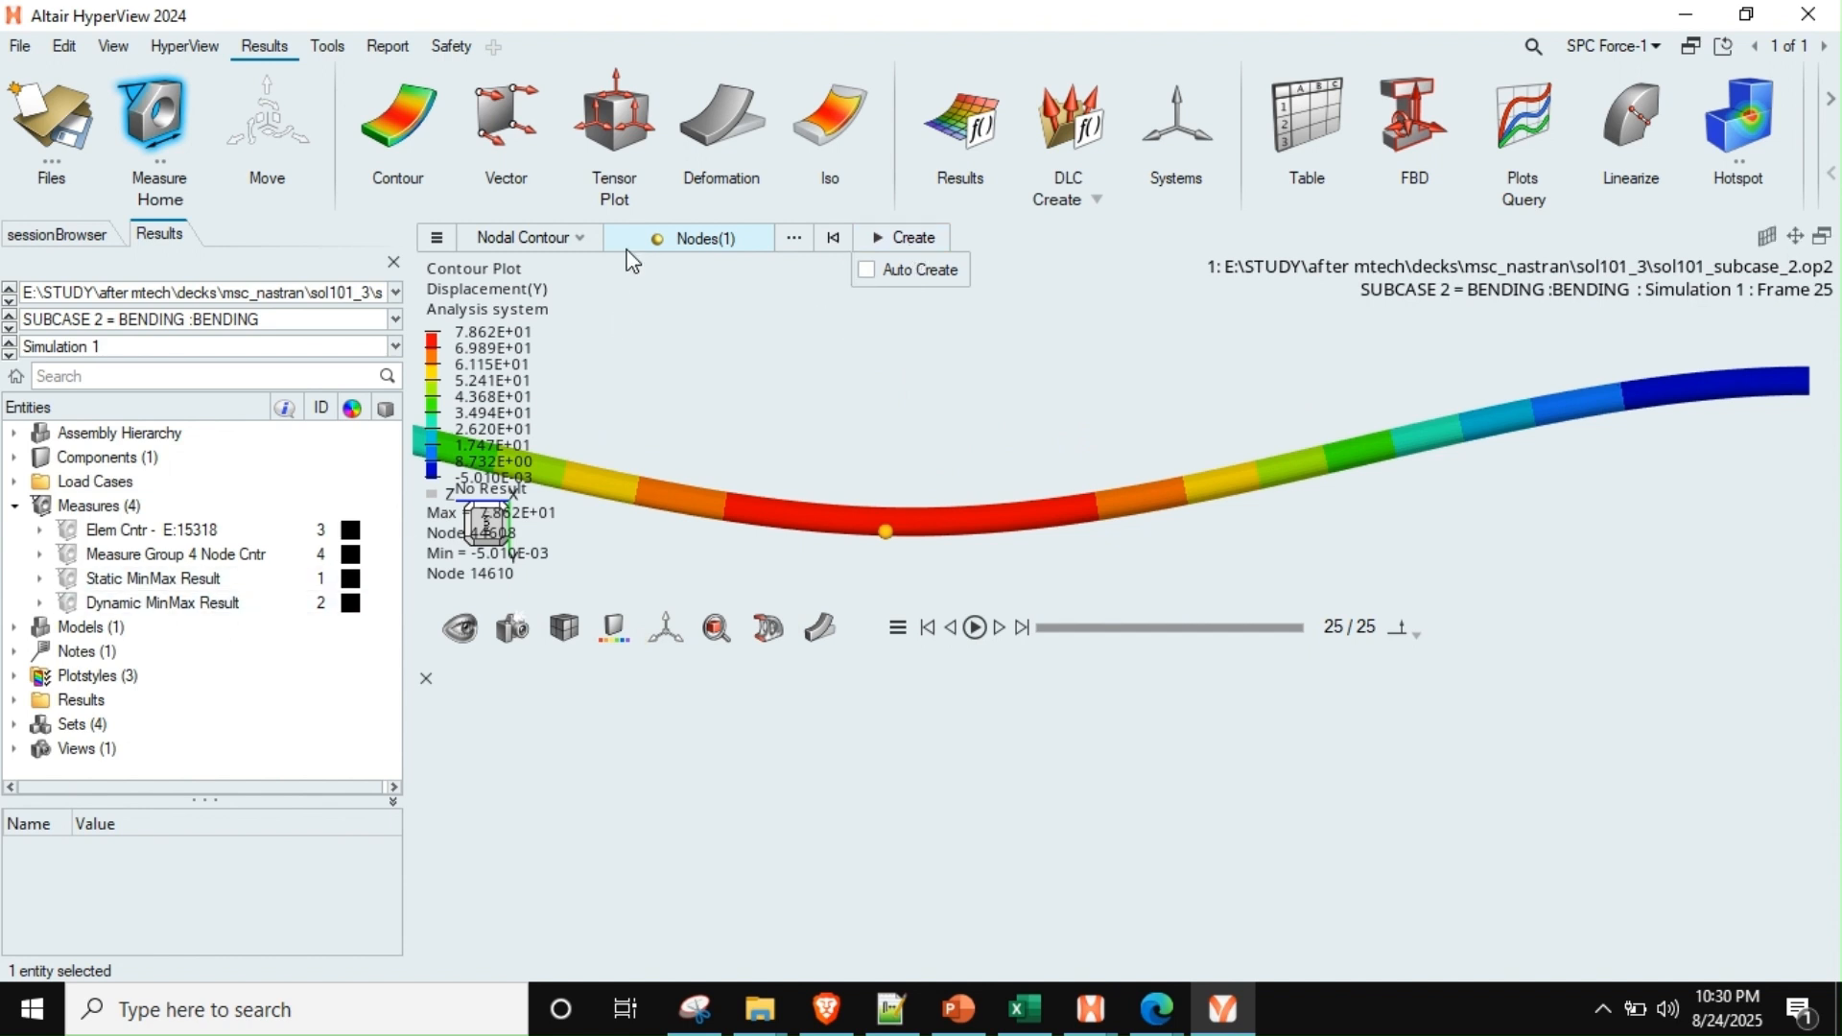
click(840, 237)
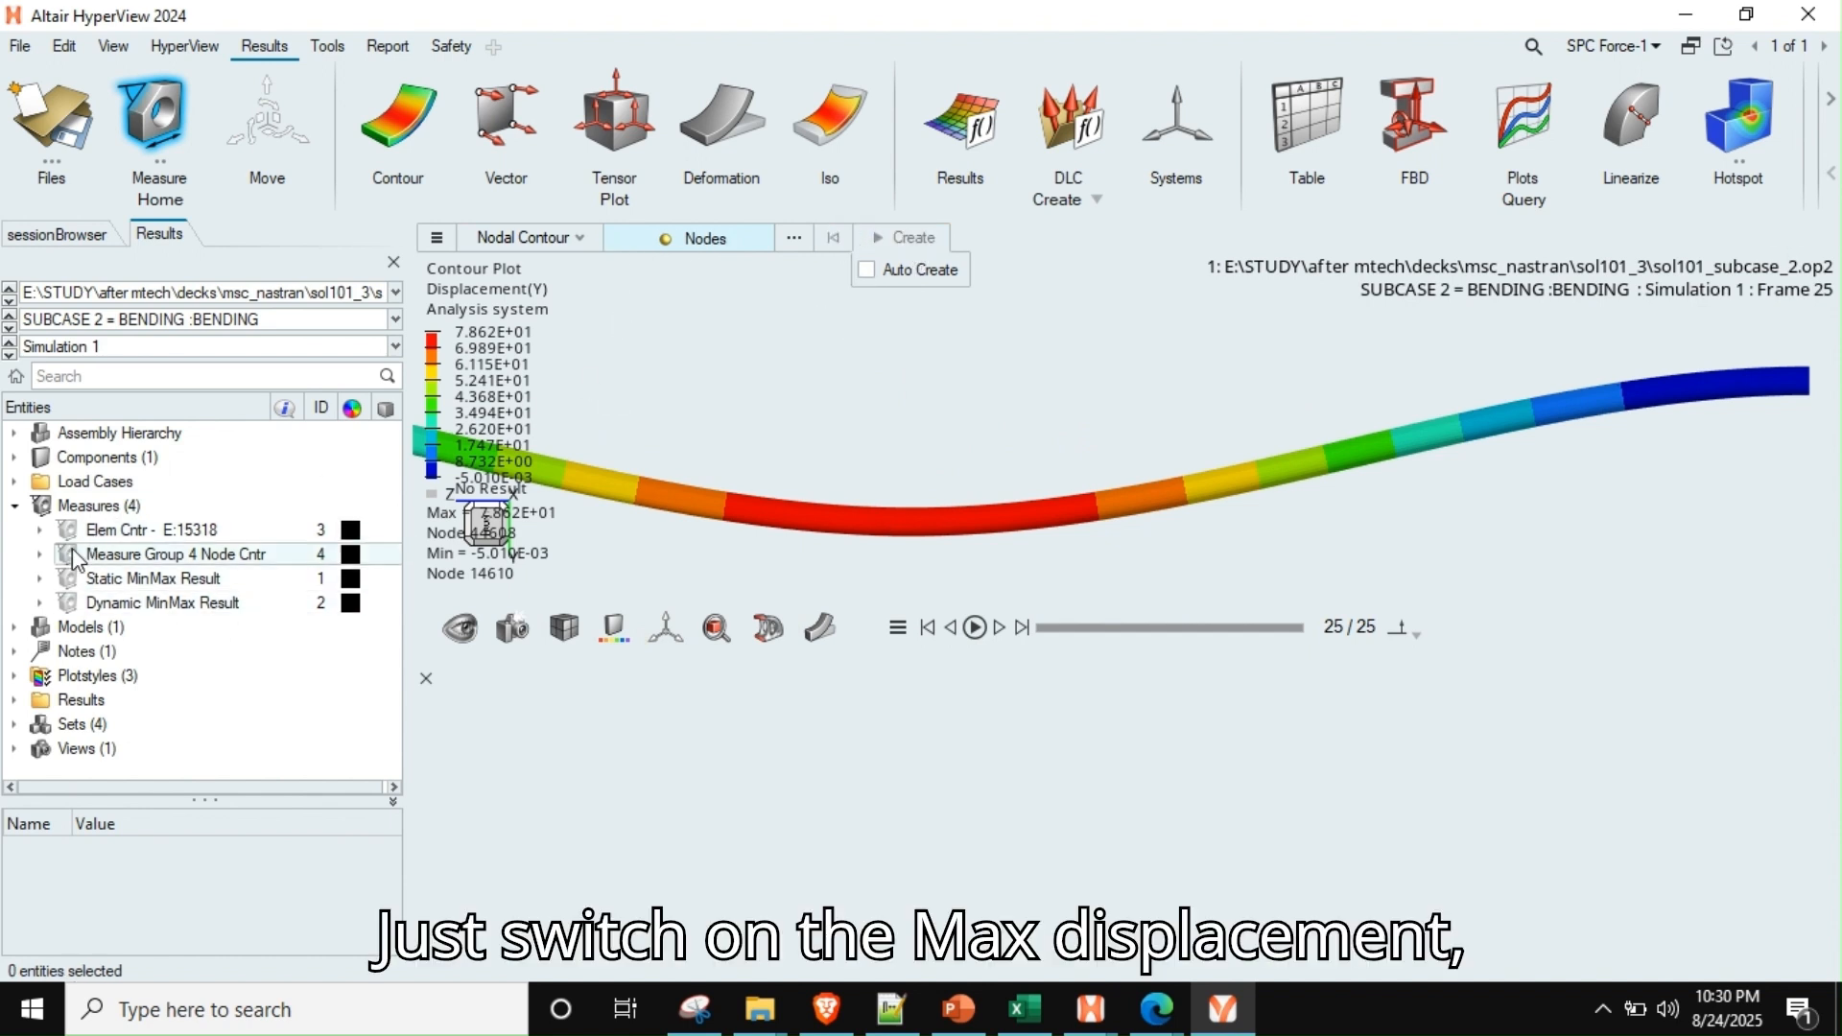
Show the Dynamic MinMax Result measure and inspect the maximum Y displacement near the middle of the rod
click(71, 603)
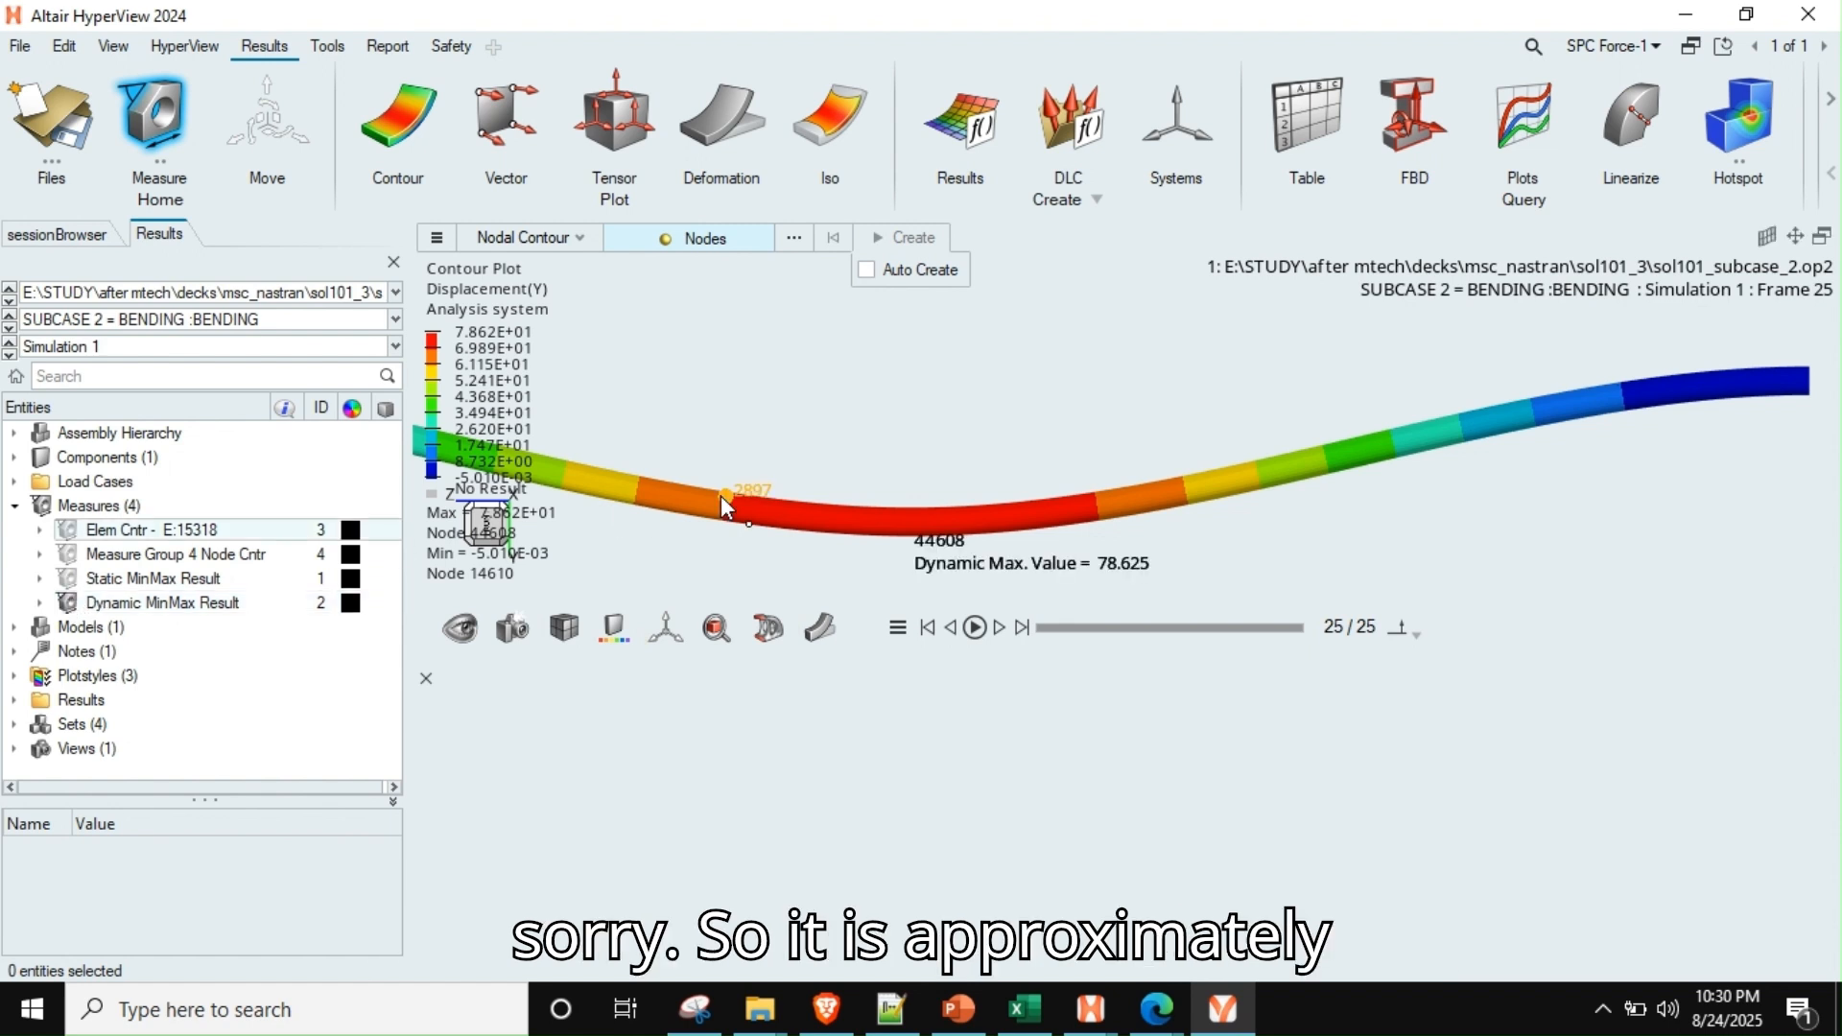
right_drag(950, 502, 953, 438)
scroll(967, 482, down, 4)
scroll(966, 482, up, 5)
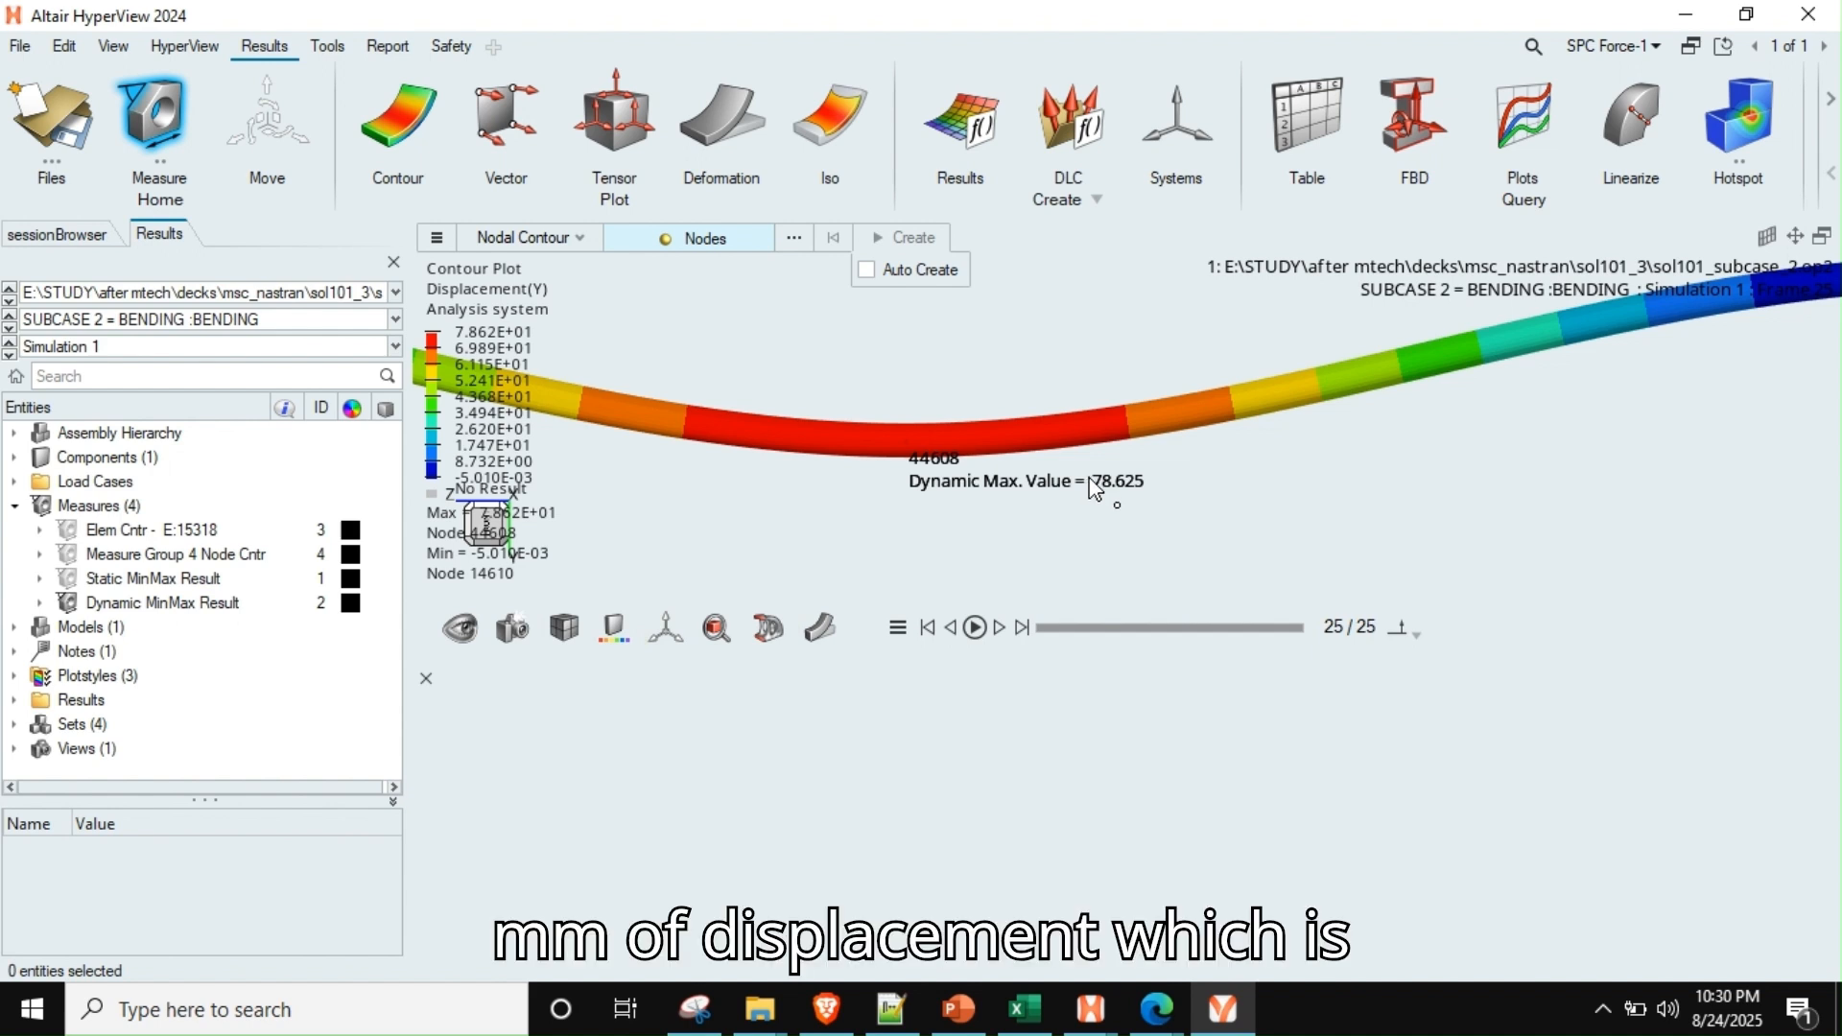
scroll(1088, 479, down, 8)
right_drag(1072, 468, 1023, 437)
scroll(1023, 438, up, 3)
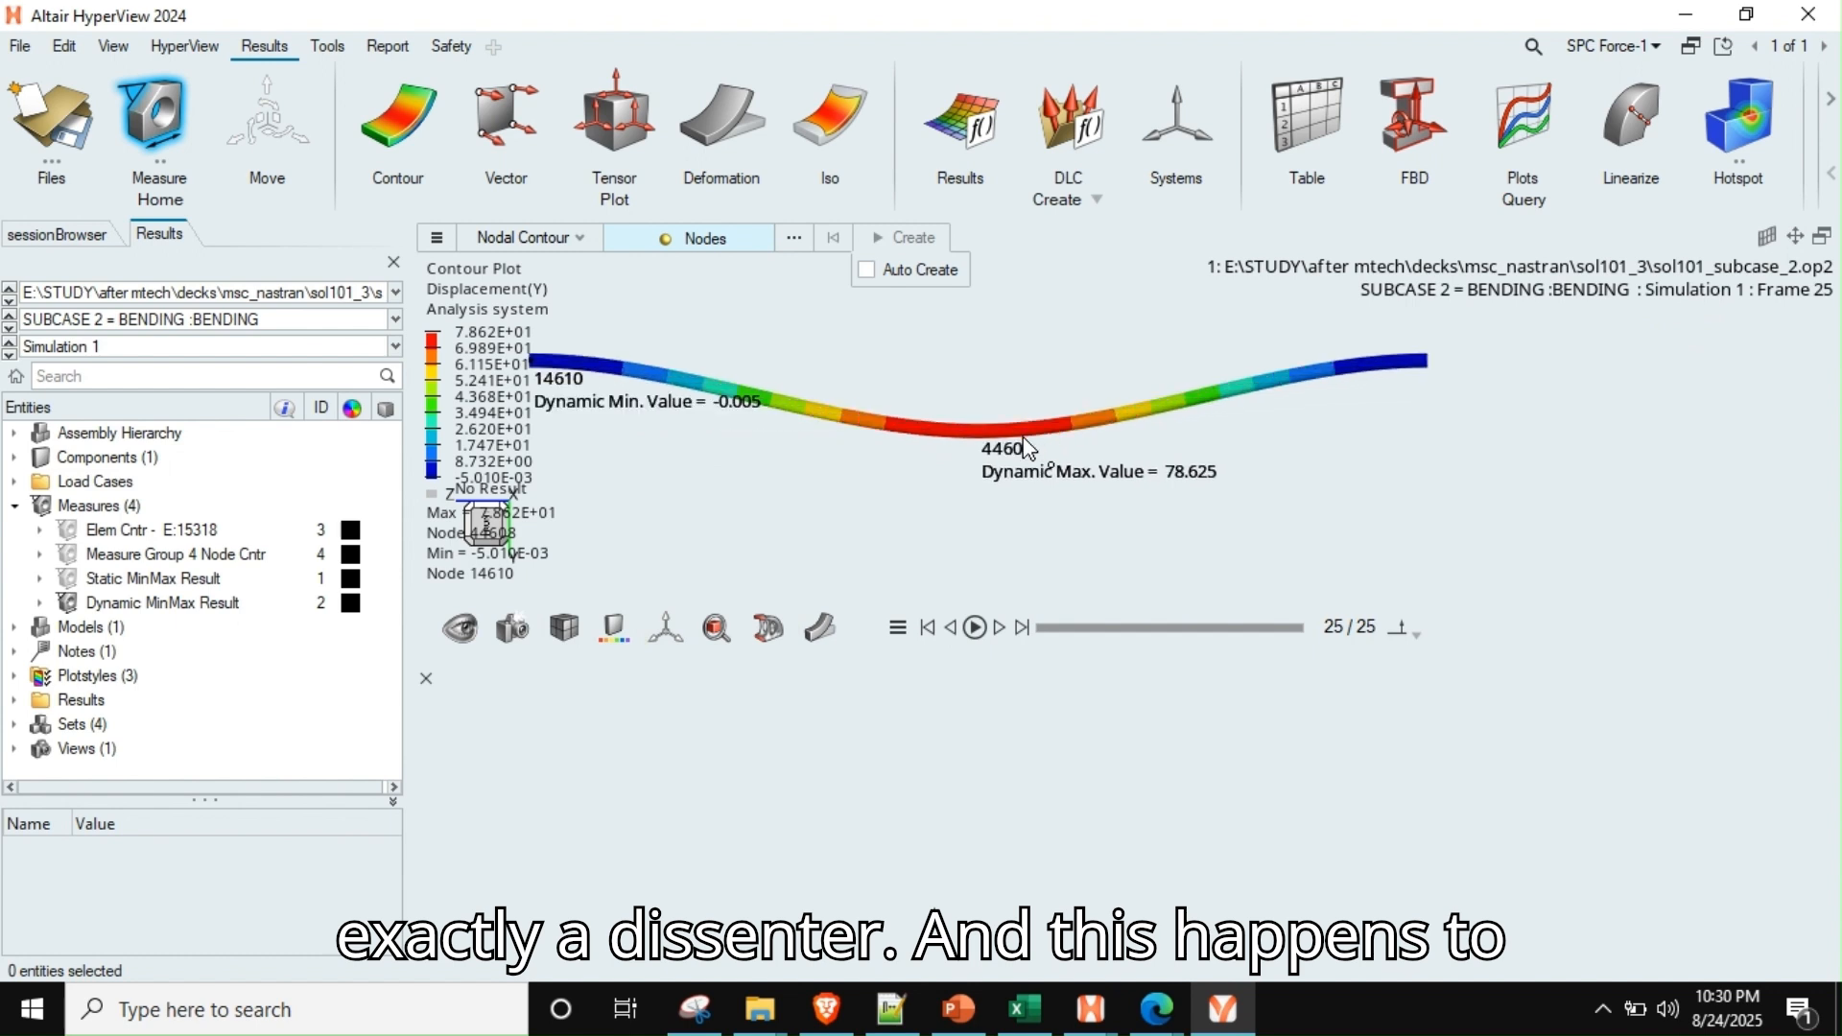
scroll(1029, 448, down, 3)
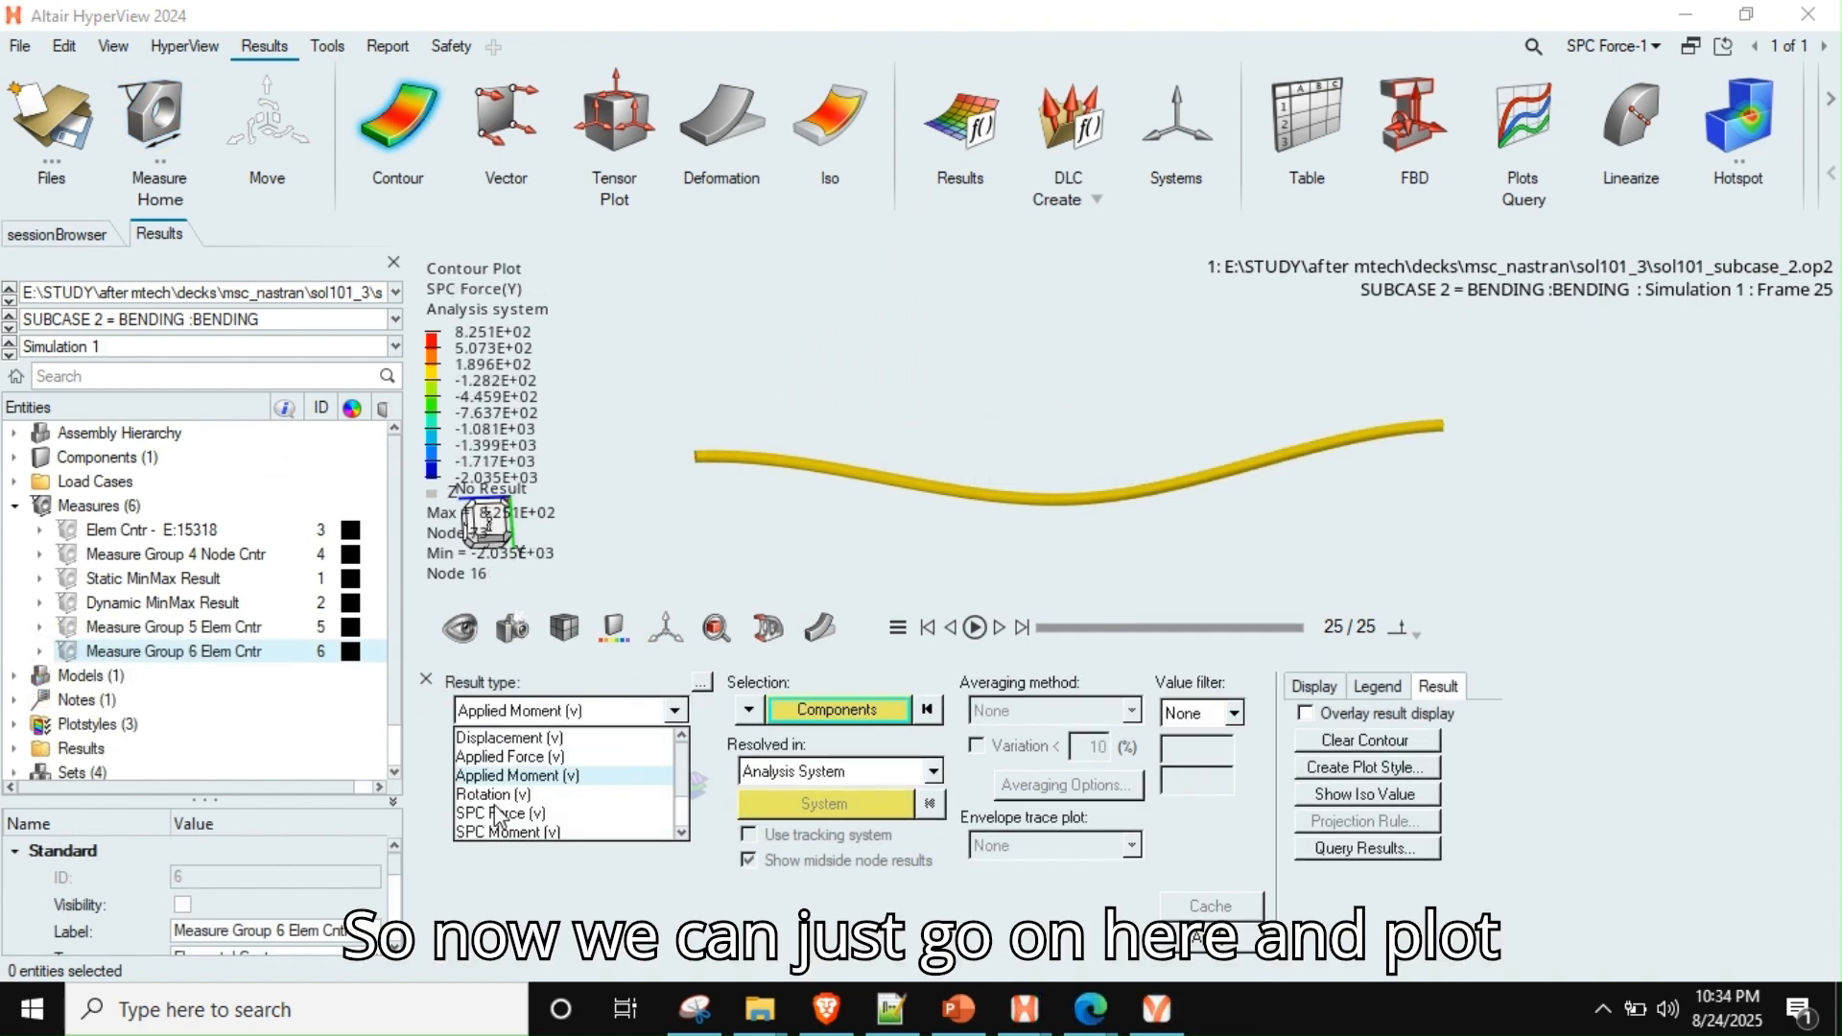
Set the contour to the Y component of SPC Force for the bending subcase and inspect the rod's fixed end
click(497, 814)
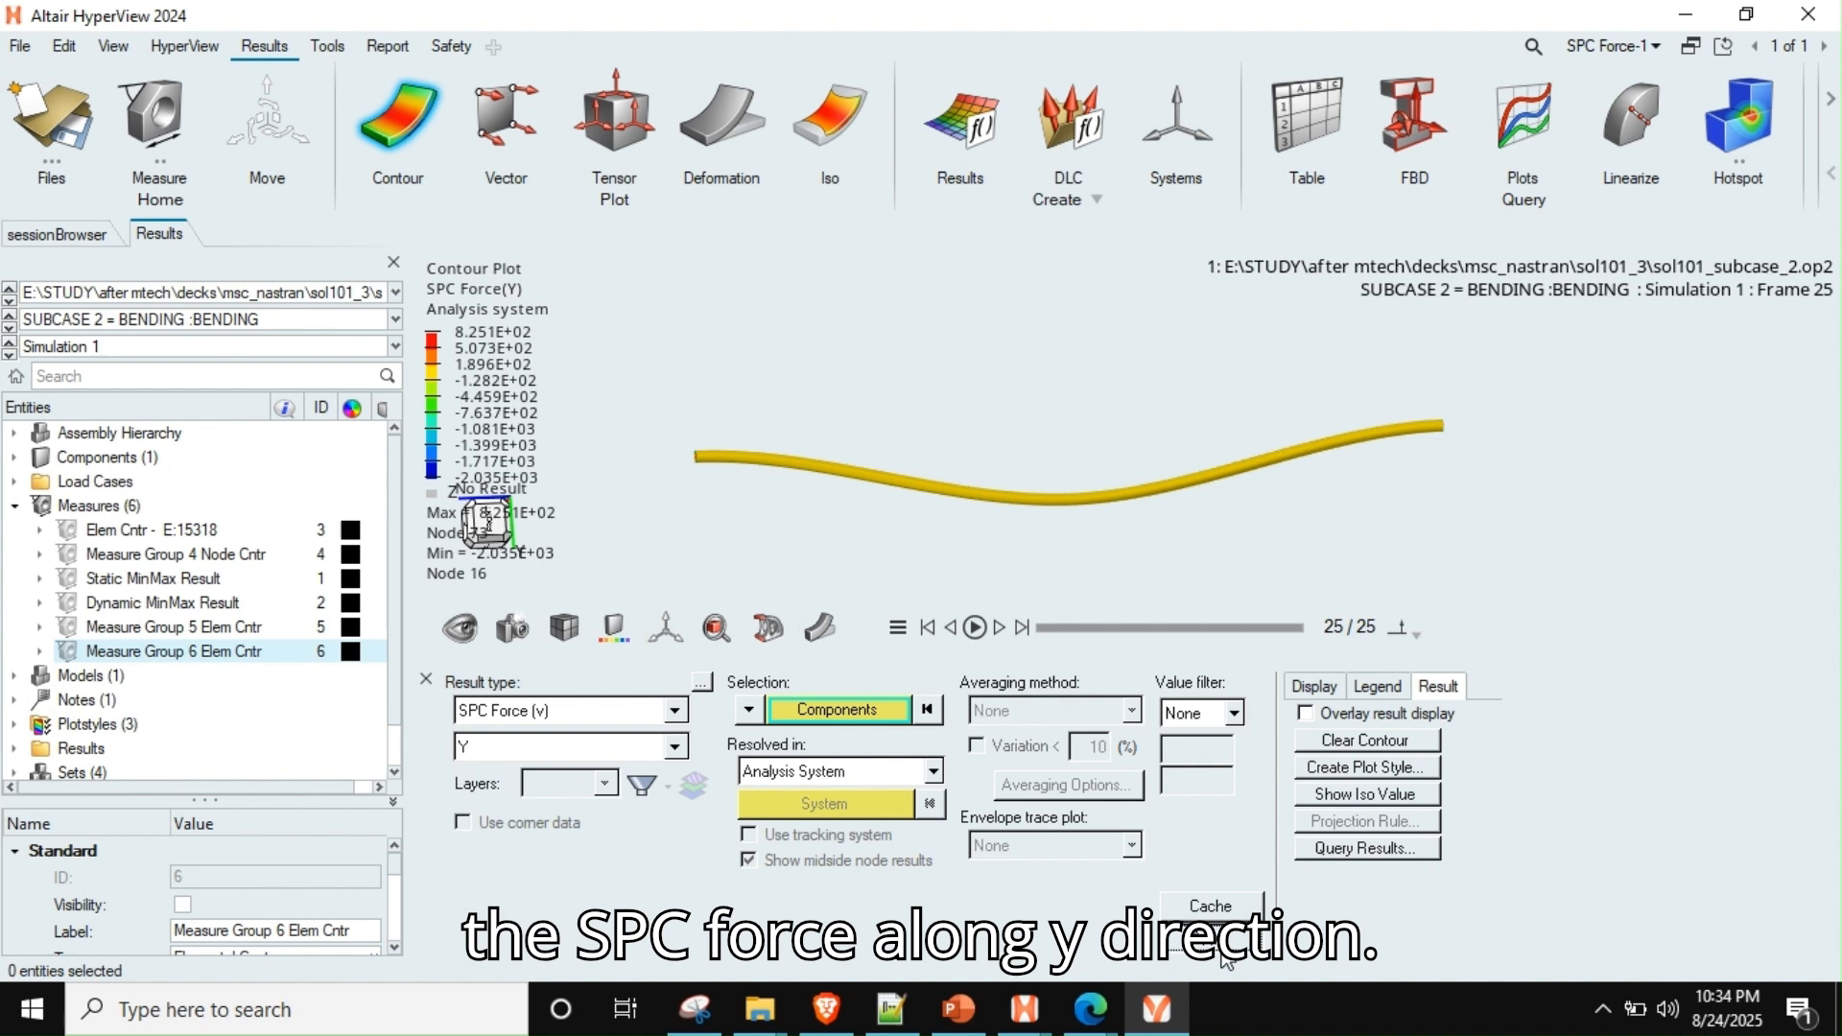
scroll(667, 423, up, 4)
right_drag(775, 506, 675, 396)
scroll(800, 432, down, 5)
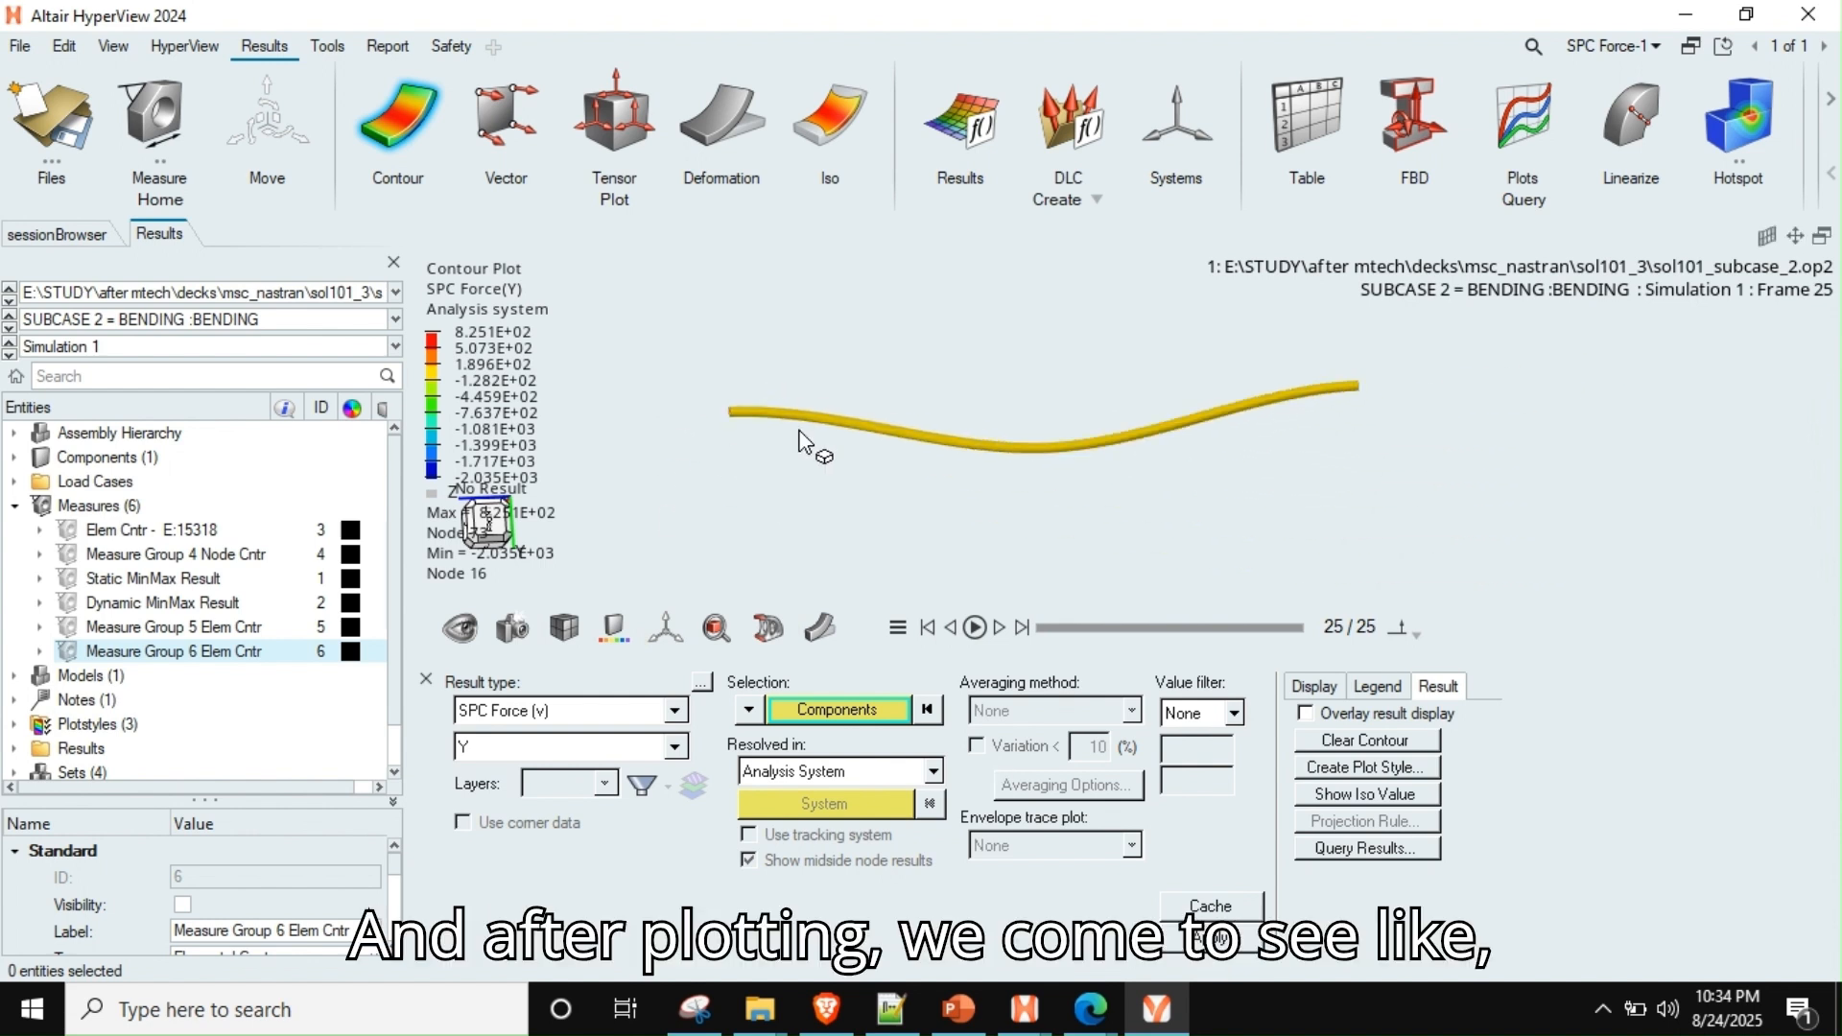
scroll(1118, 446, up, 5)
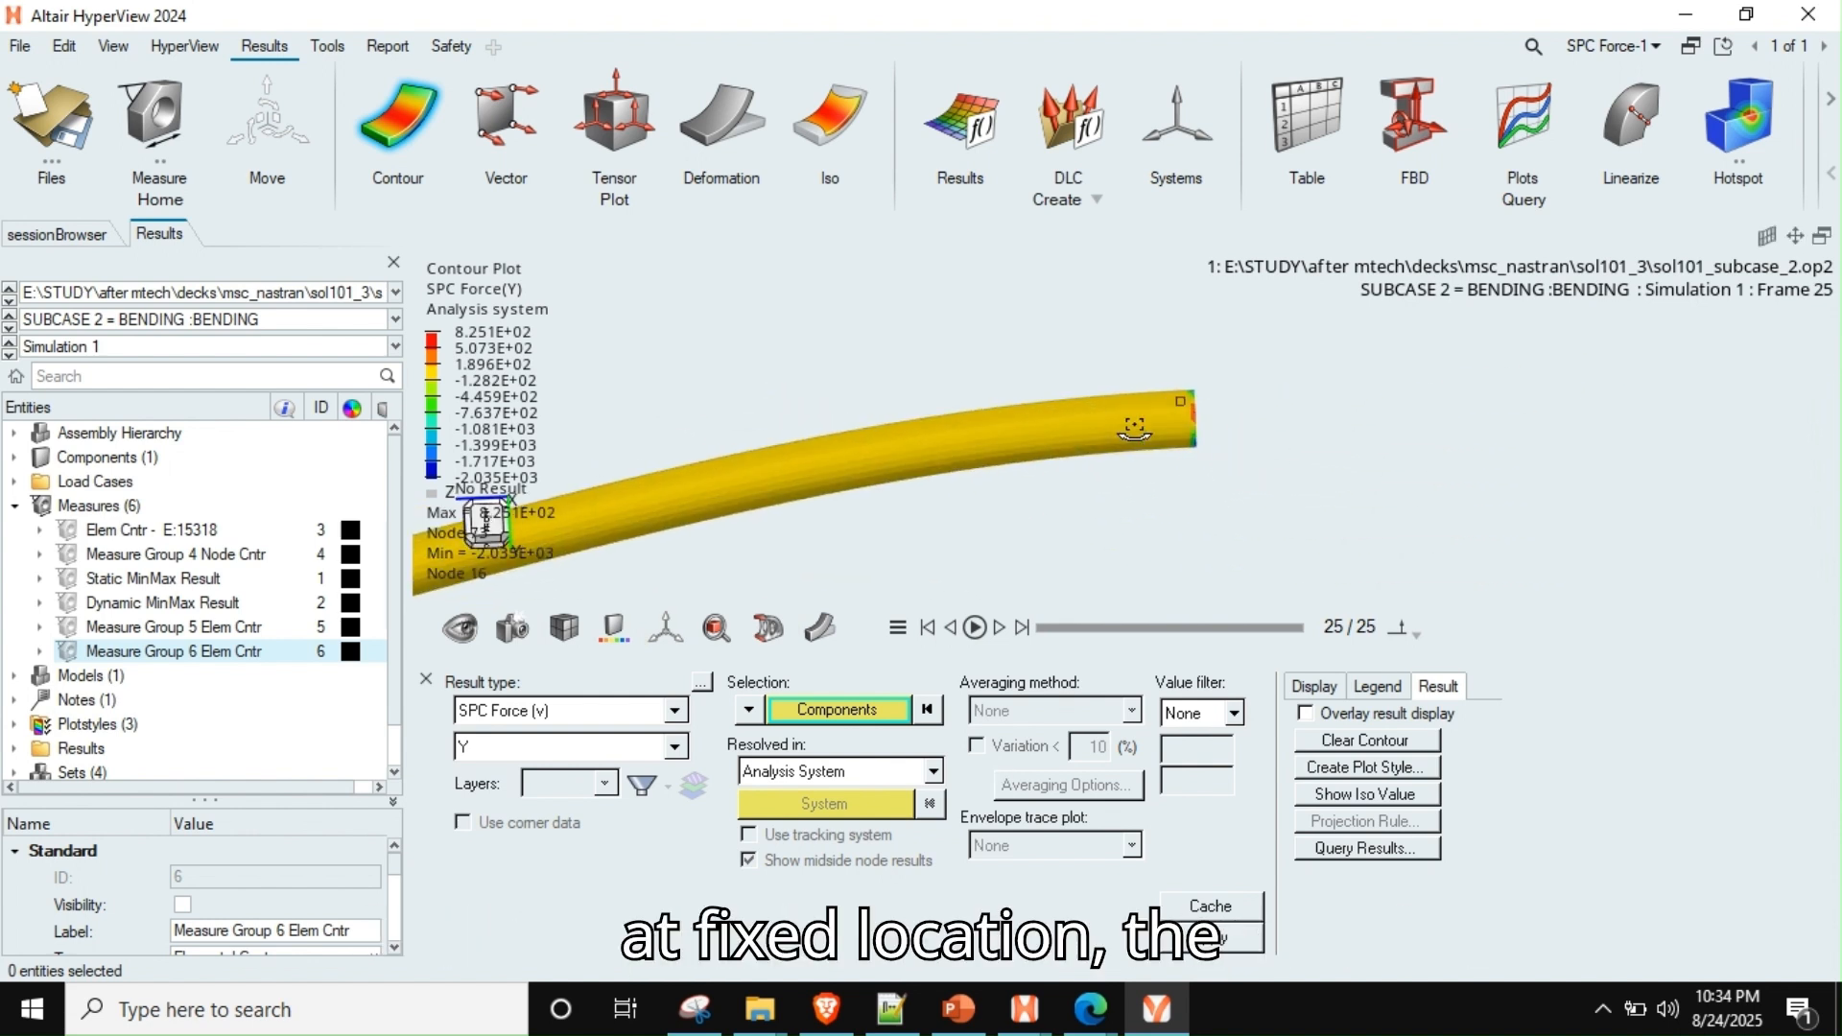
scroll(1238, 437, down, 6)
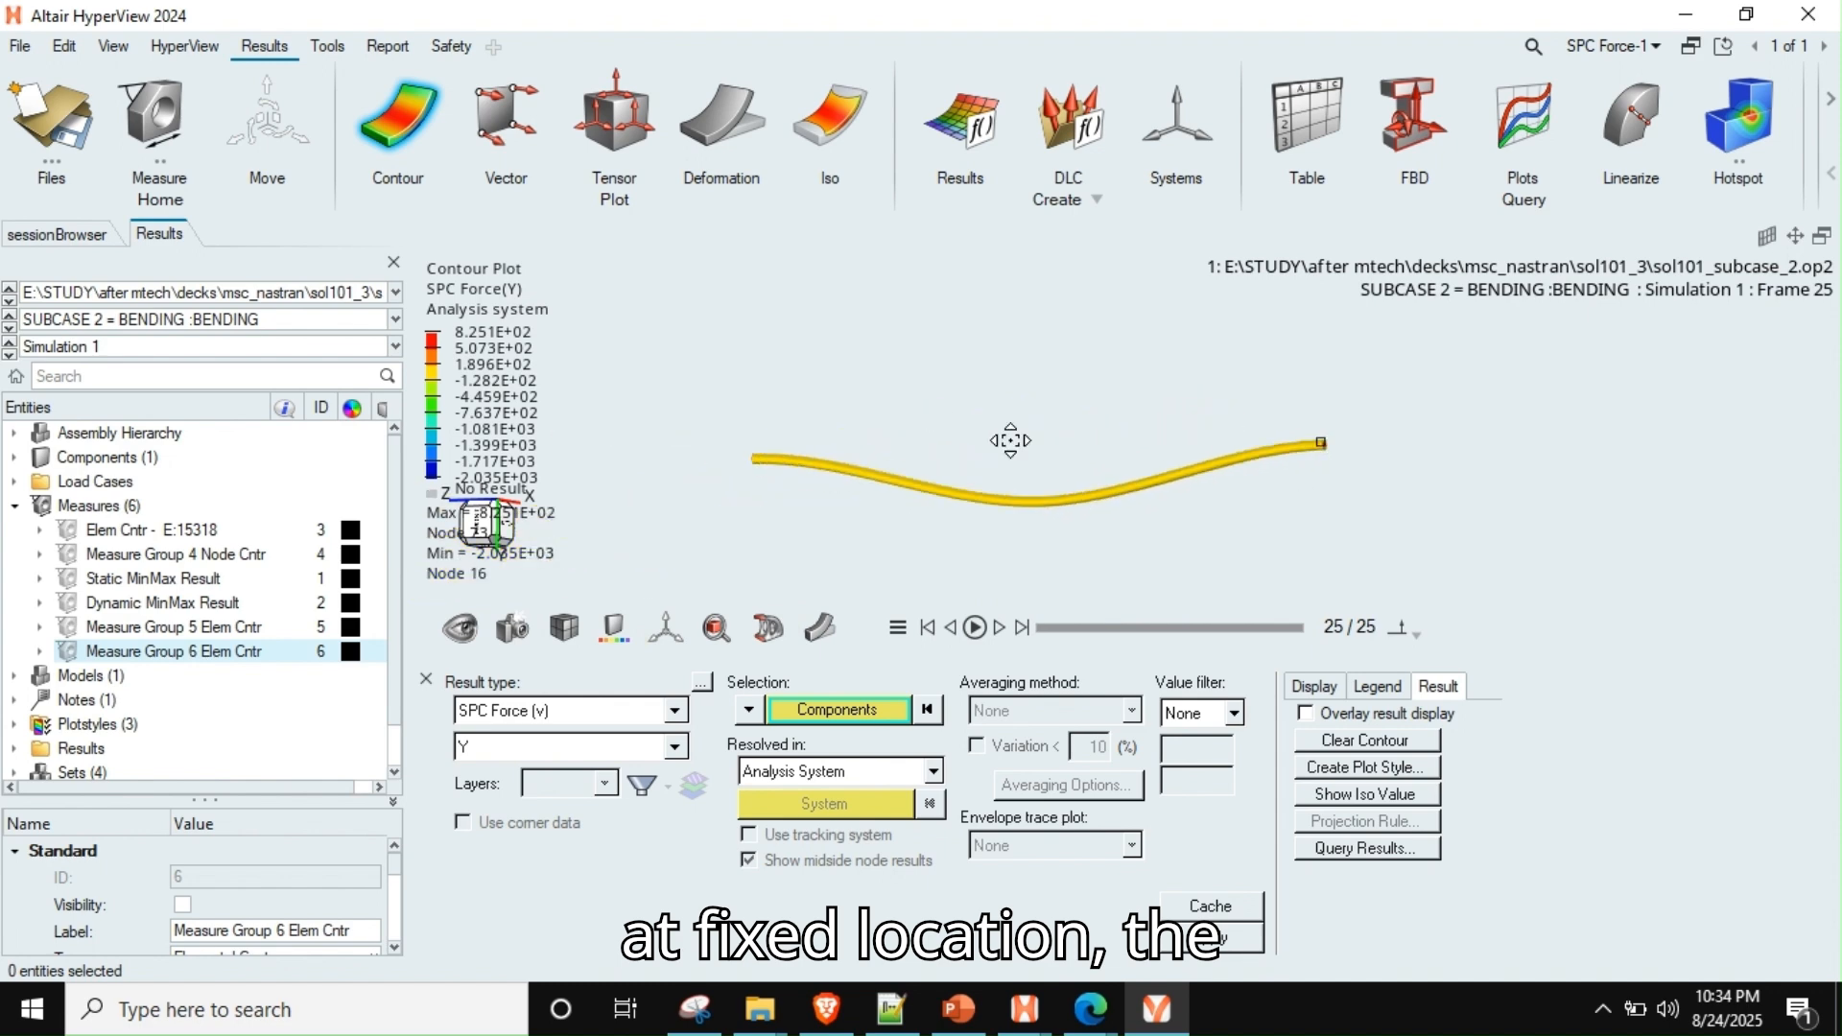
Examine the Y-direction SPC force distribution along the bent rod from several angles
right_drag(1010, 440, 1084, 468)
middle_drag(922, 494, 1152, 485)
right_drag(979, 543, 1033, 382)
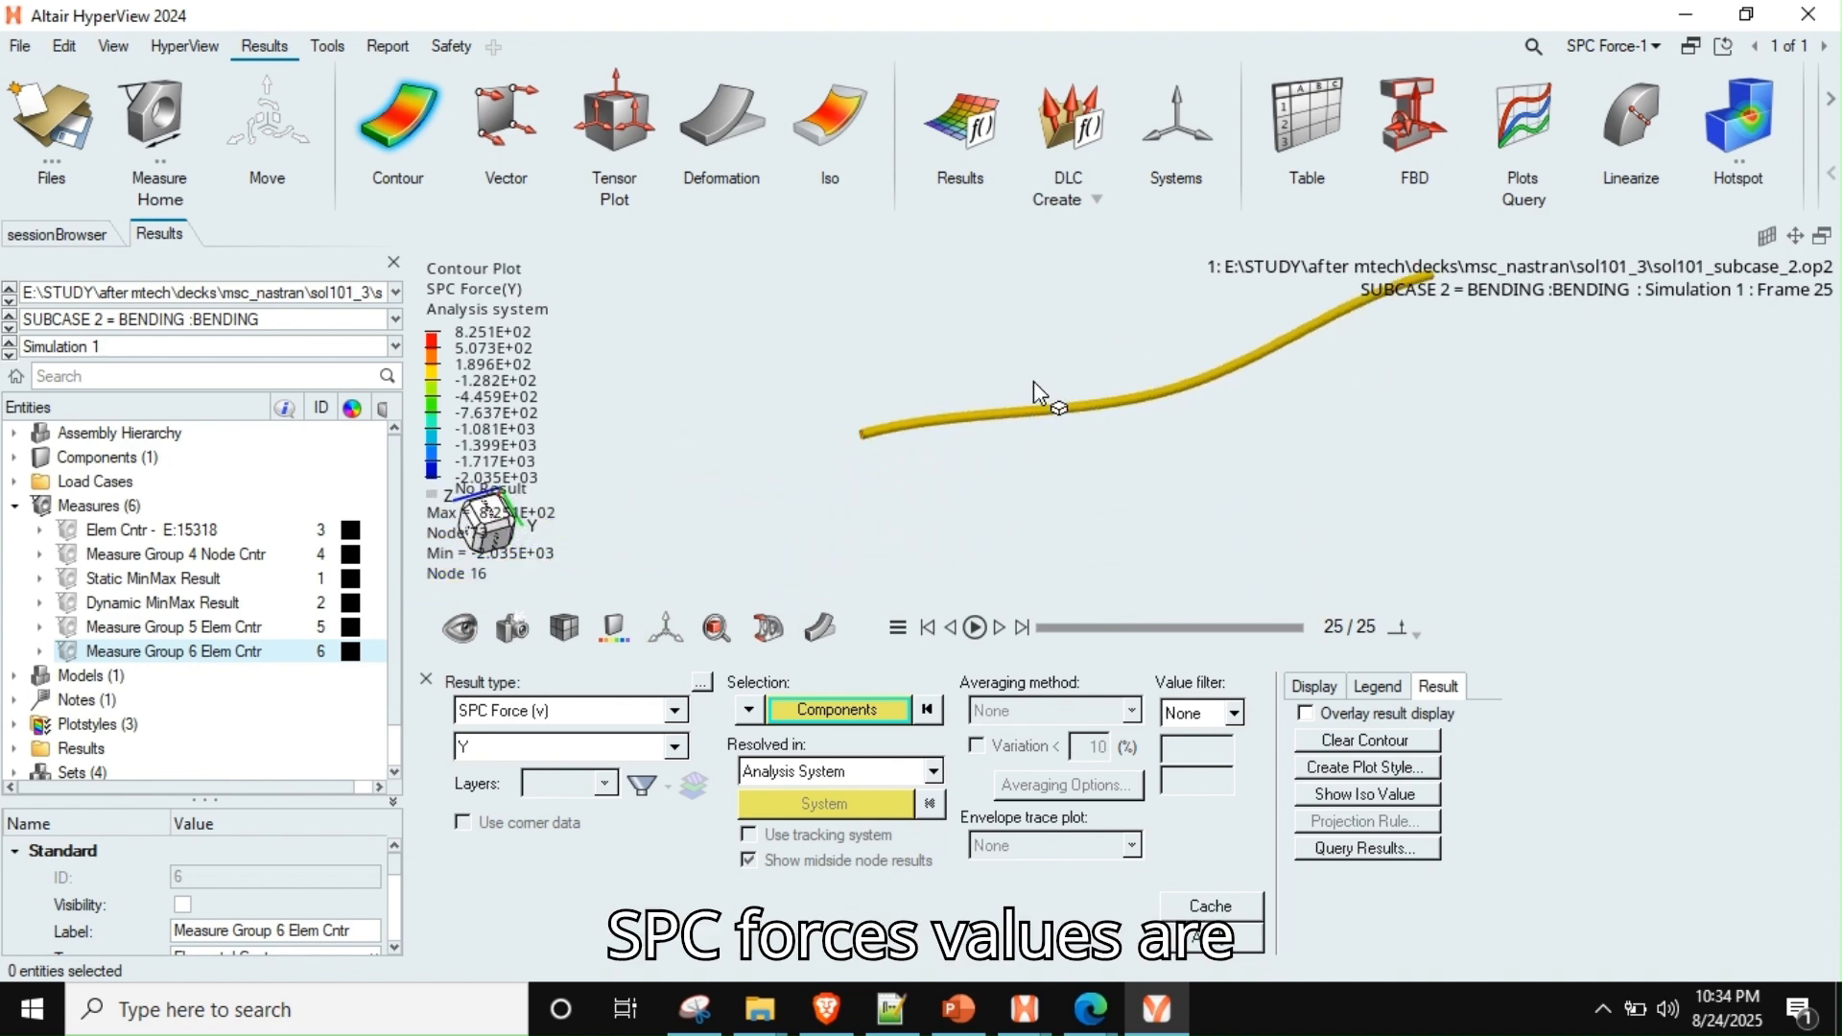
scroll(905, 428, up, 3)
scroll(905, 428, down, 5)
right_drag(1219, 444, 966, 512)
mouse_move(962, 499)
middle_down()
mouse_move(937, 480)
mouse_move(824, 512)
middle_up()
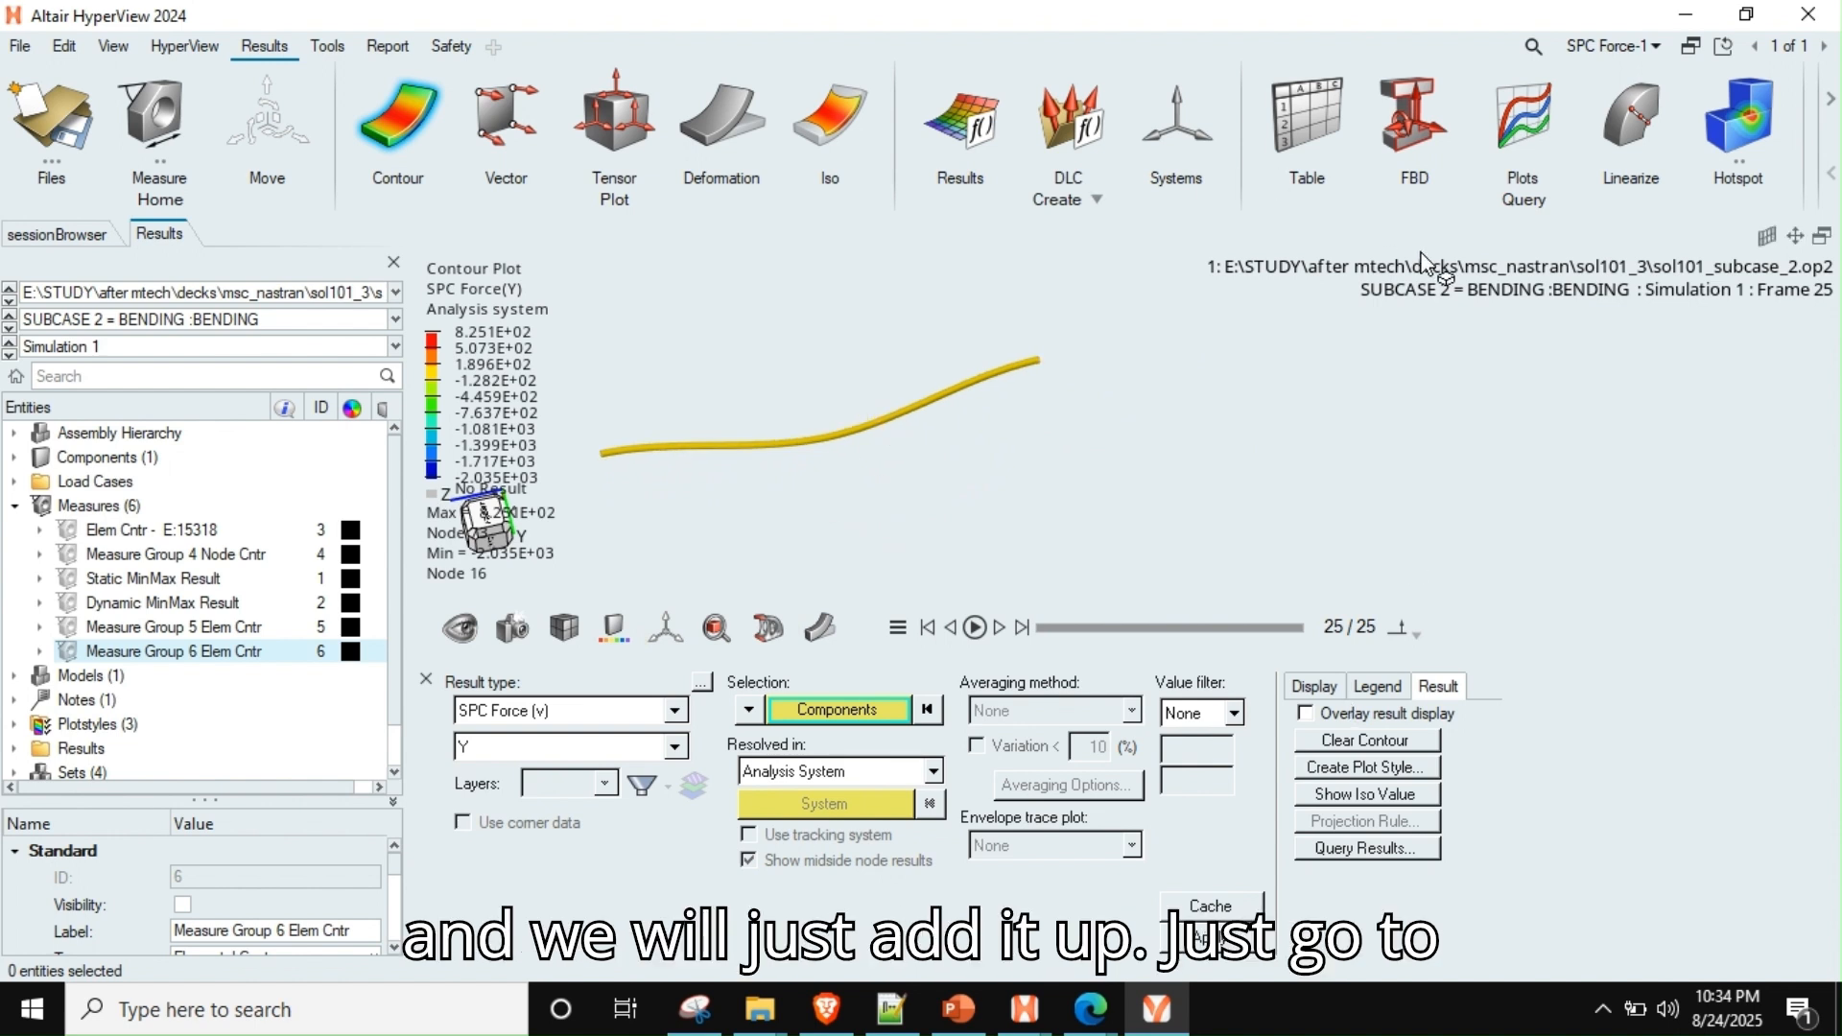
right_drag(1102, 385, 1262, 394)
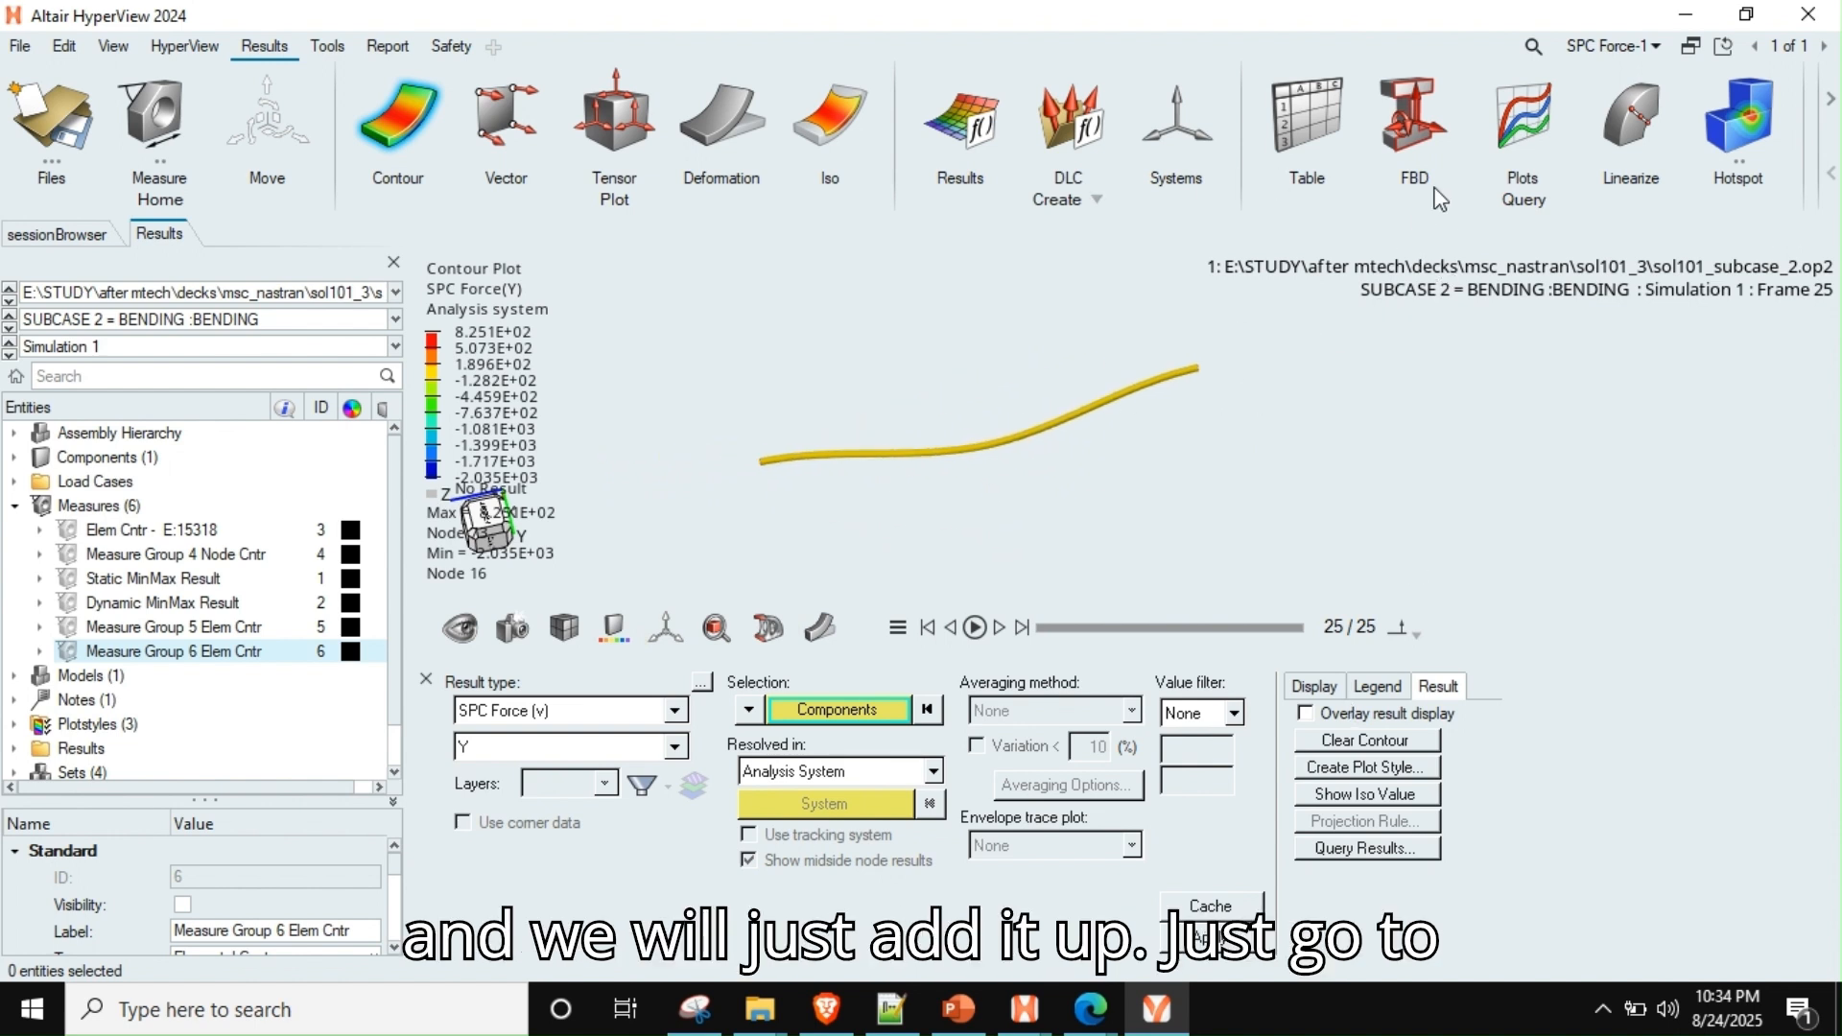
Set up a results plot query for the Y component of SPC Force in SUBCASE 2 = BENDING
click(1513, 119)
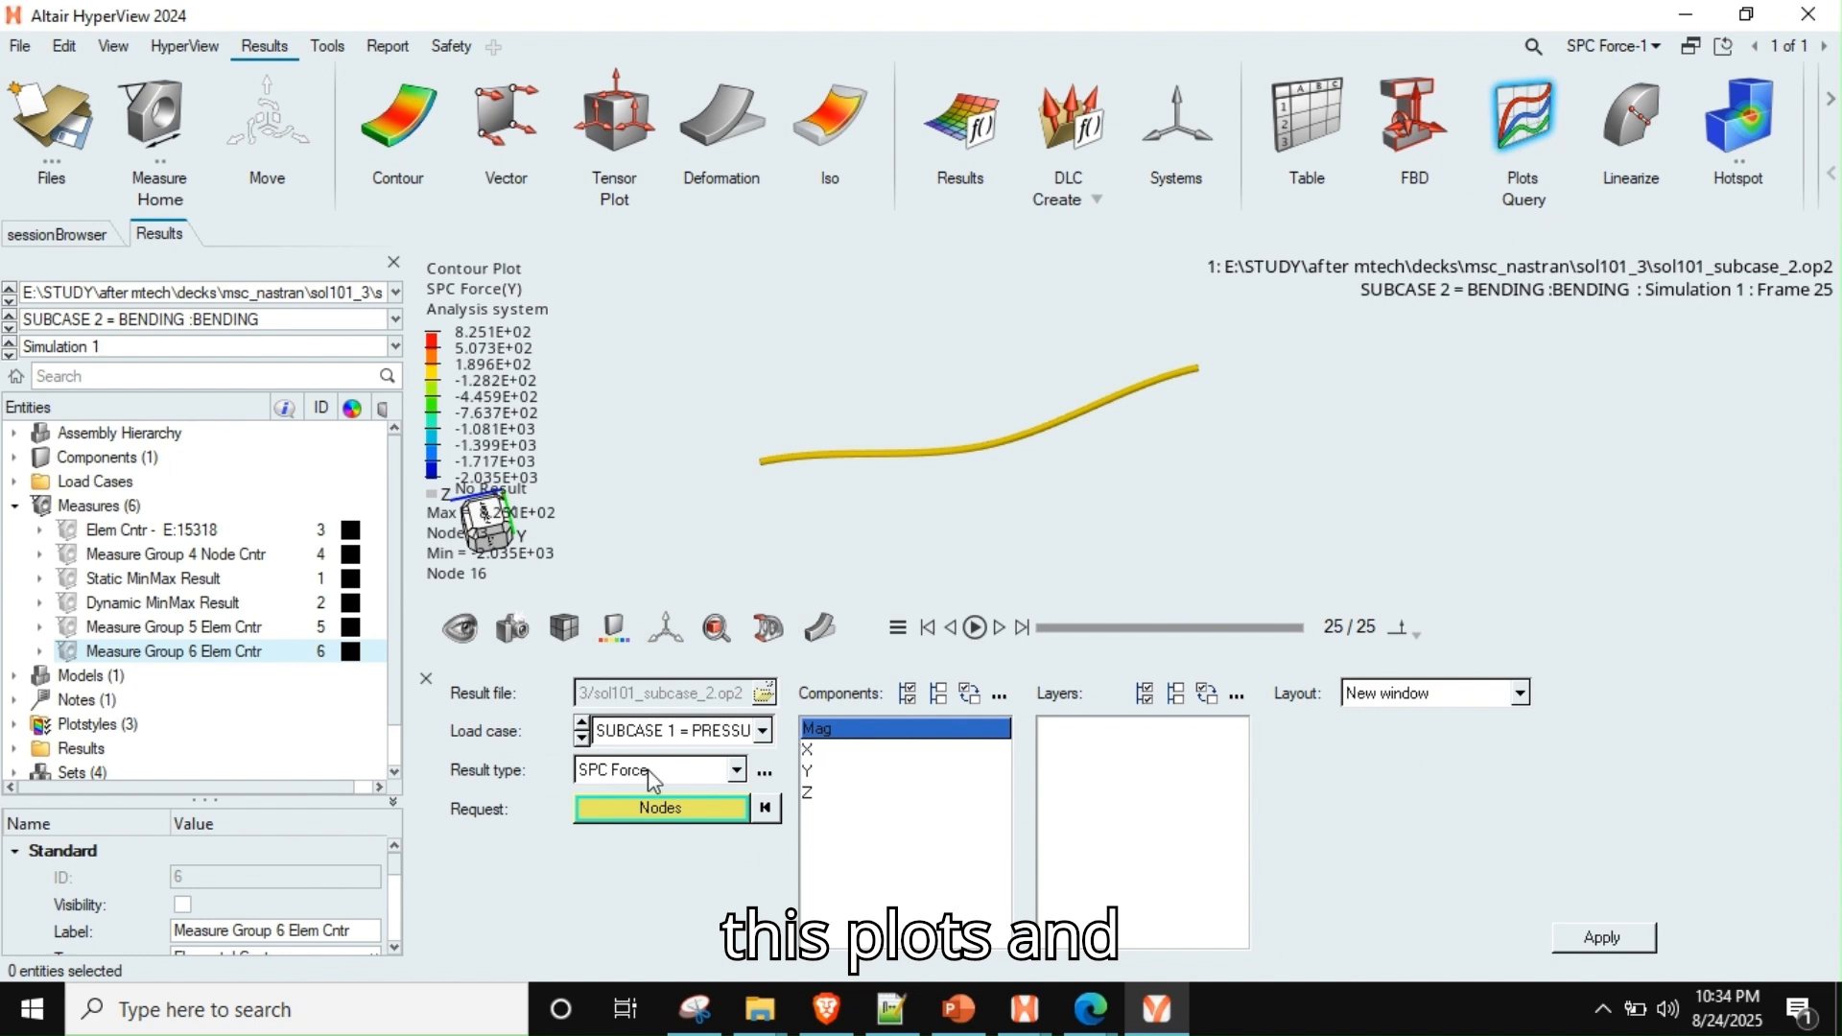
click(619, 737)
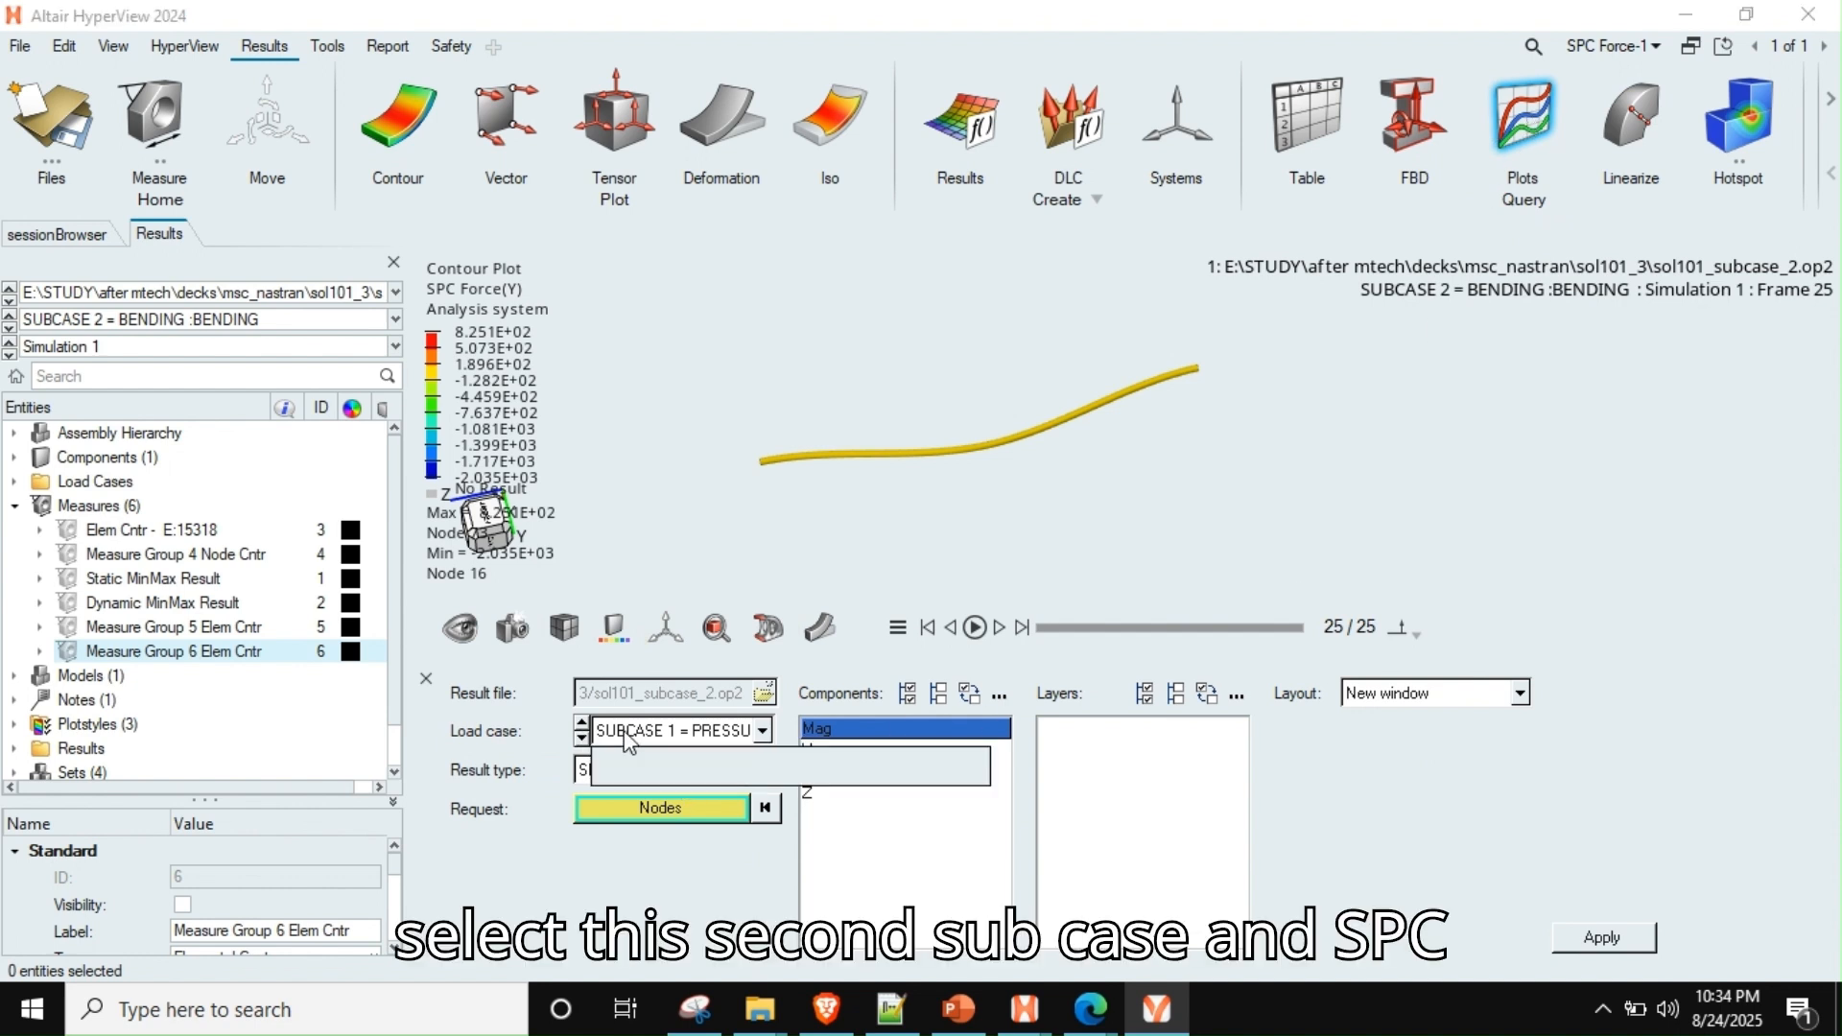
click(727, 775)
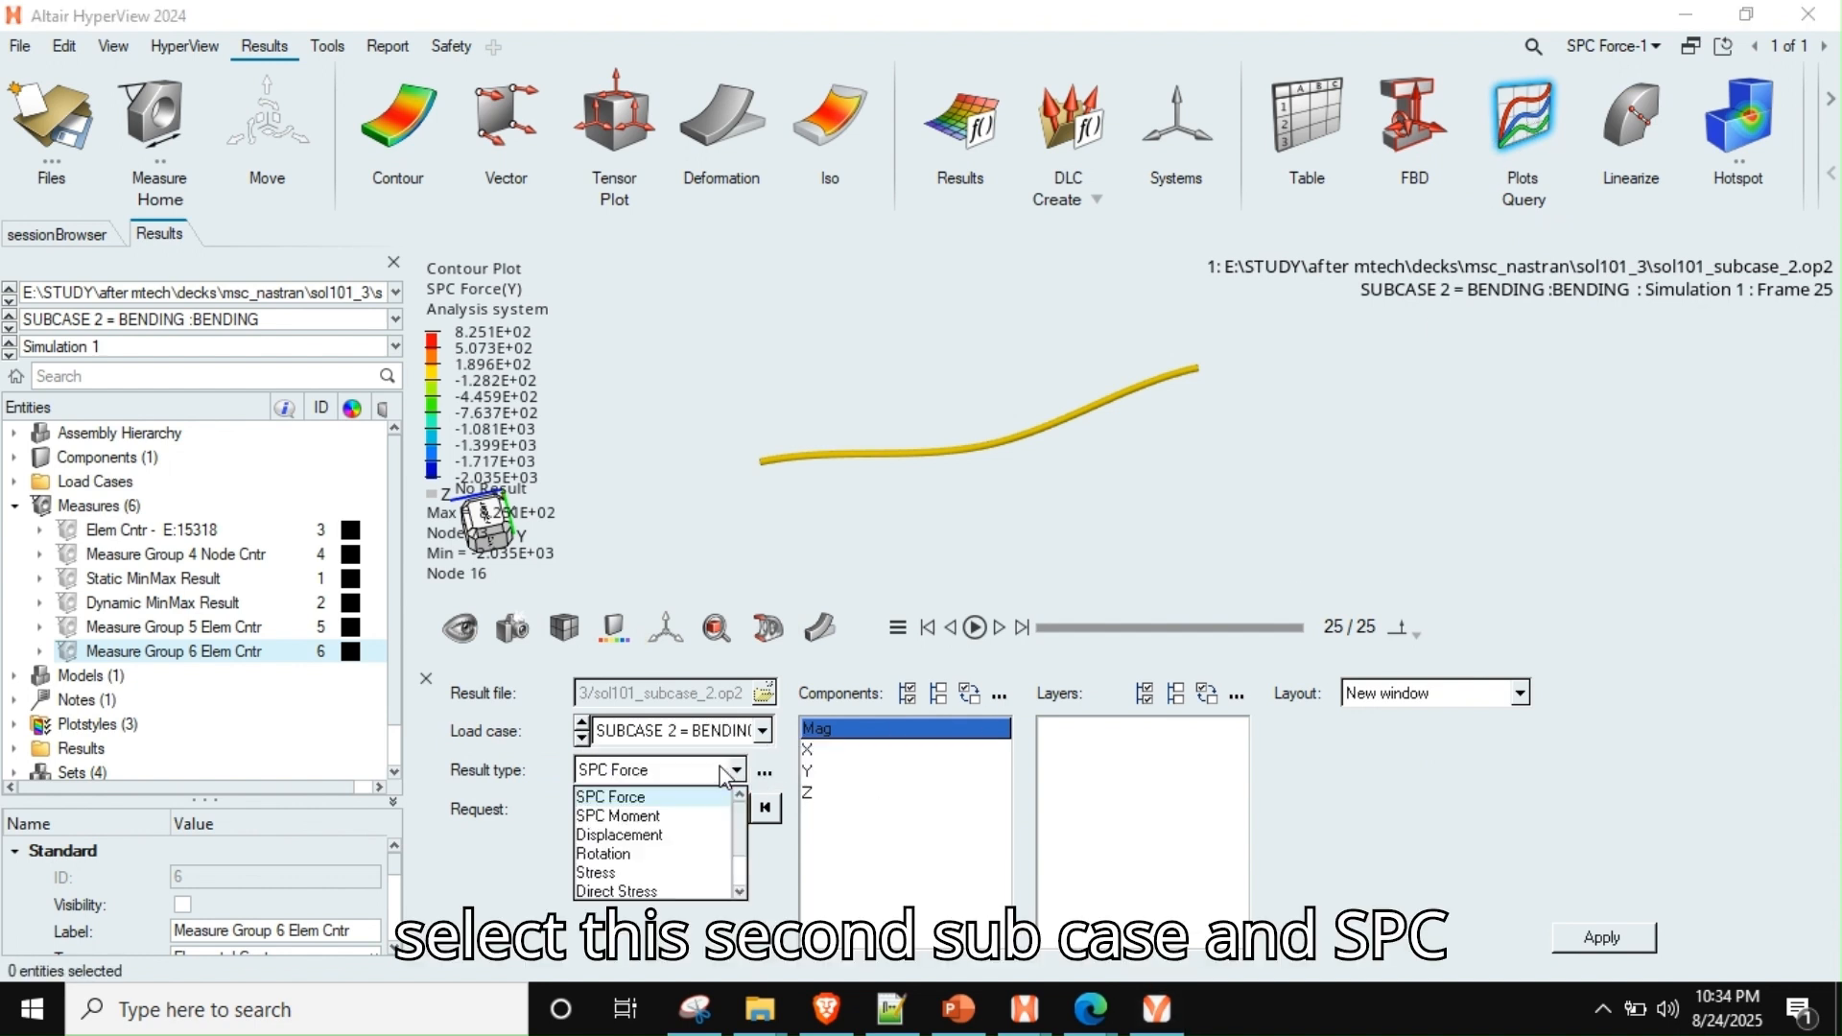
click(662, 798)
click(849, 776)
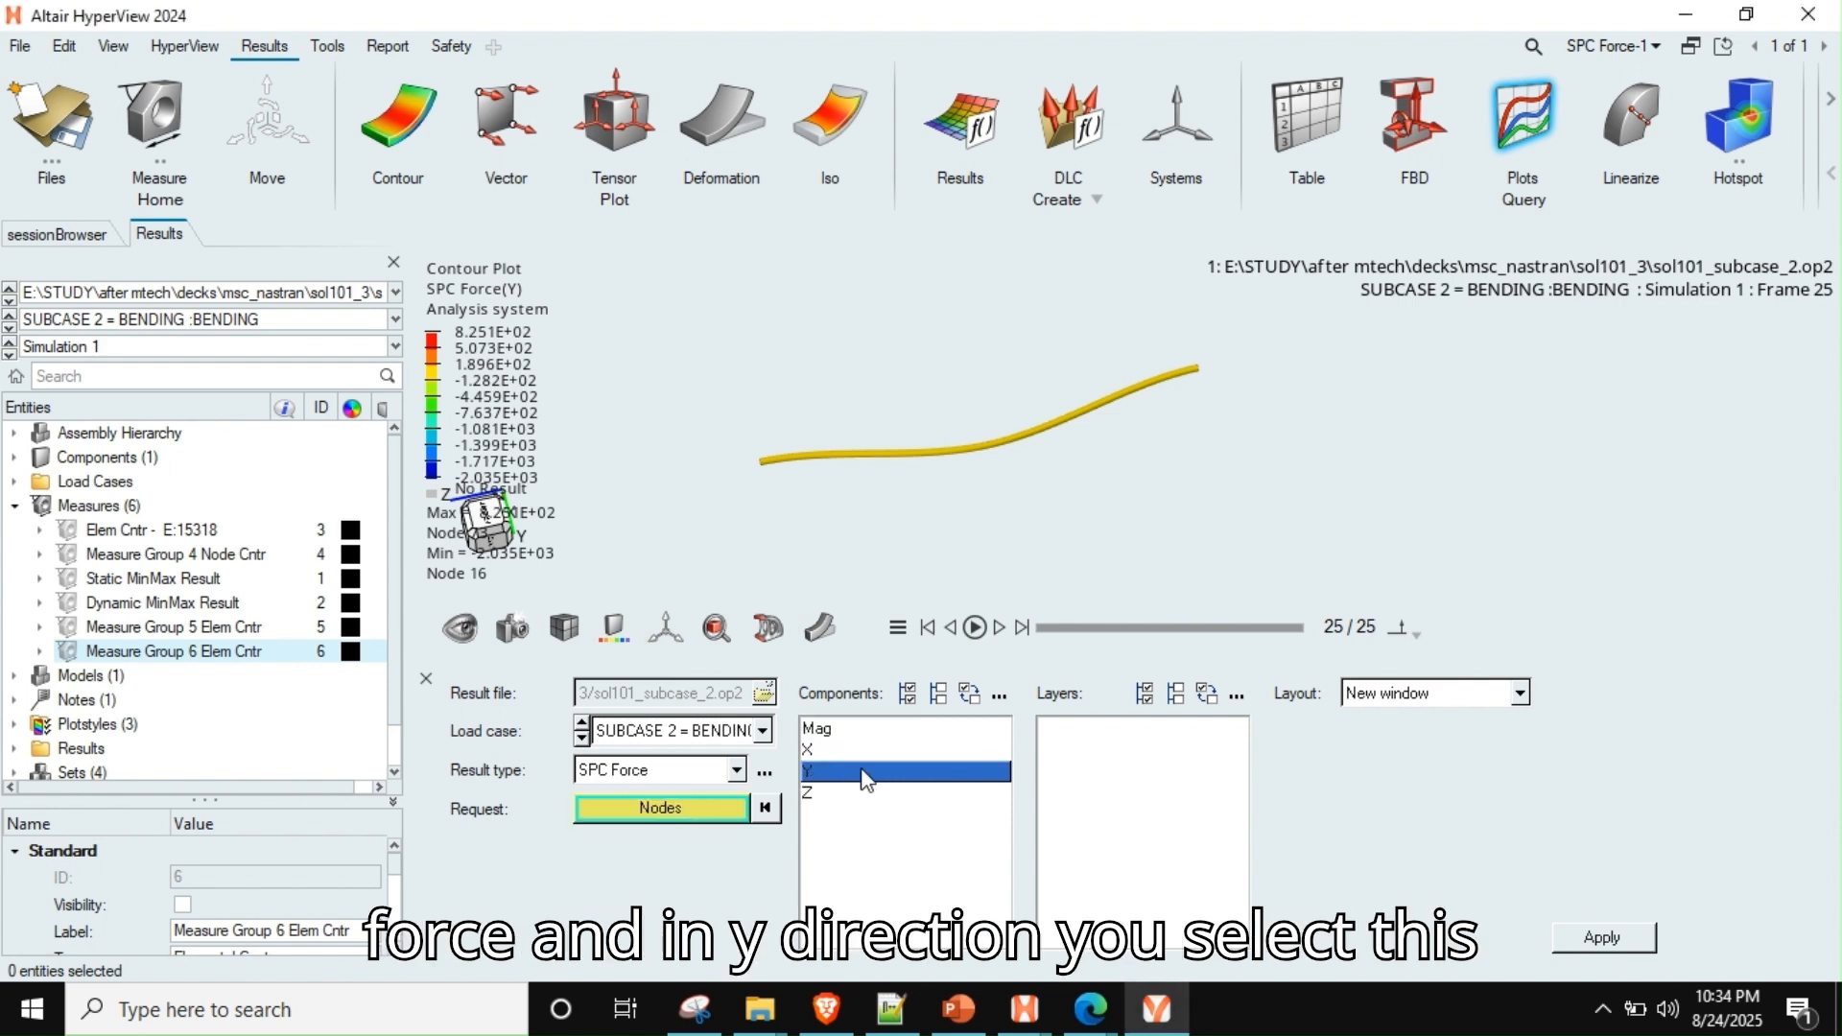
Start selecting the query nodes by plane, with the plane normal along the Z axis
scroll(785, 505, up, 3)
right_drag(776, 443, 718, 509)
middle_drag(743, 470, 723, 510)
click(672, 821)
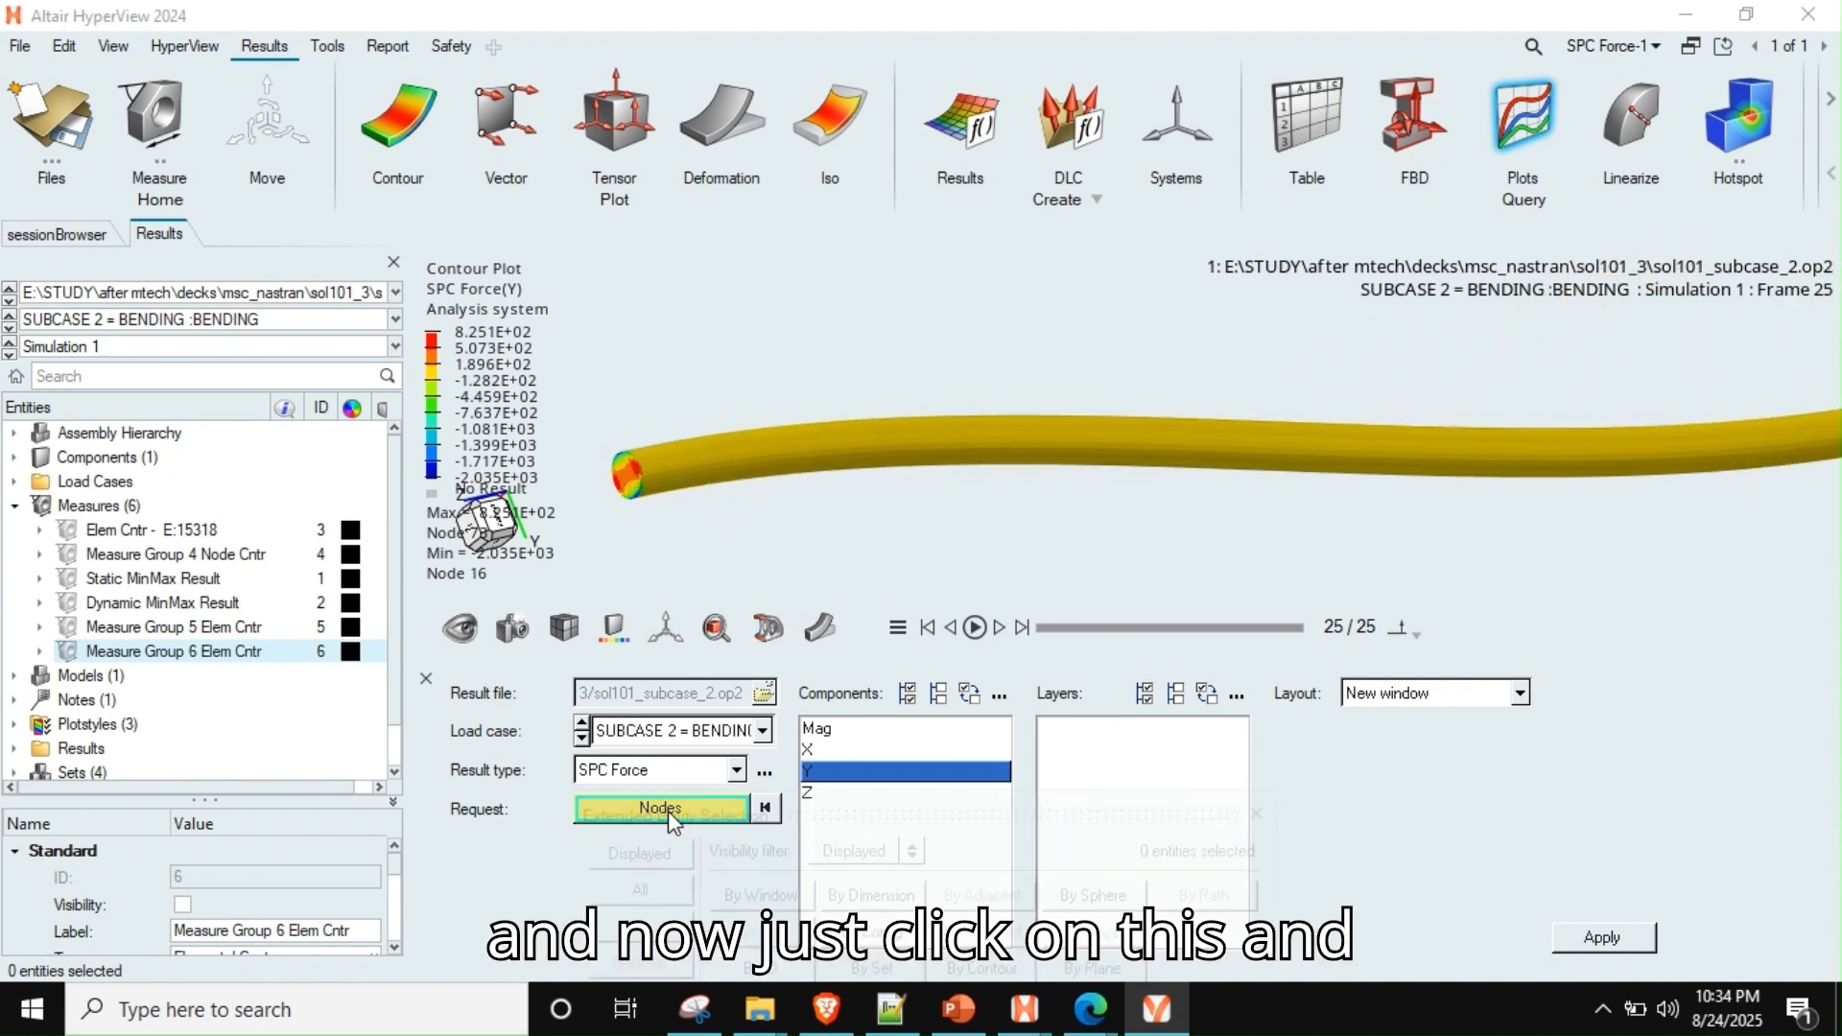
click(1065, 968)
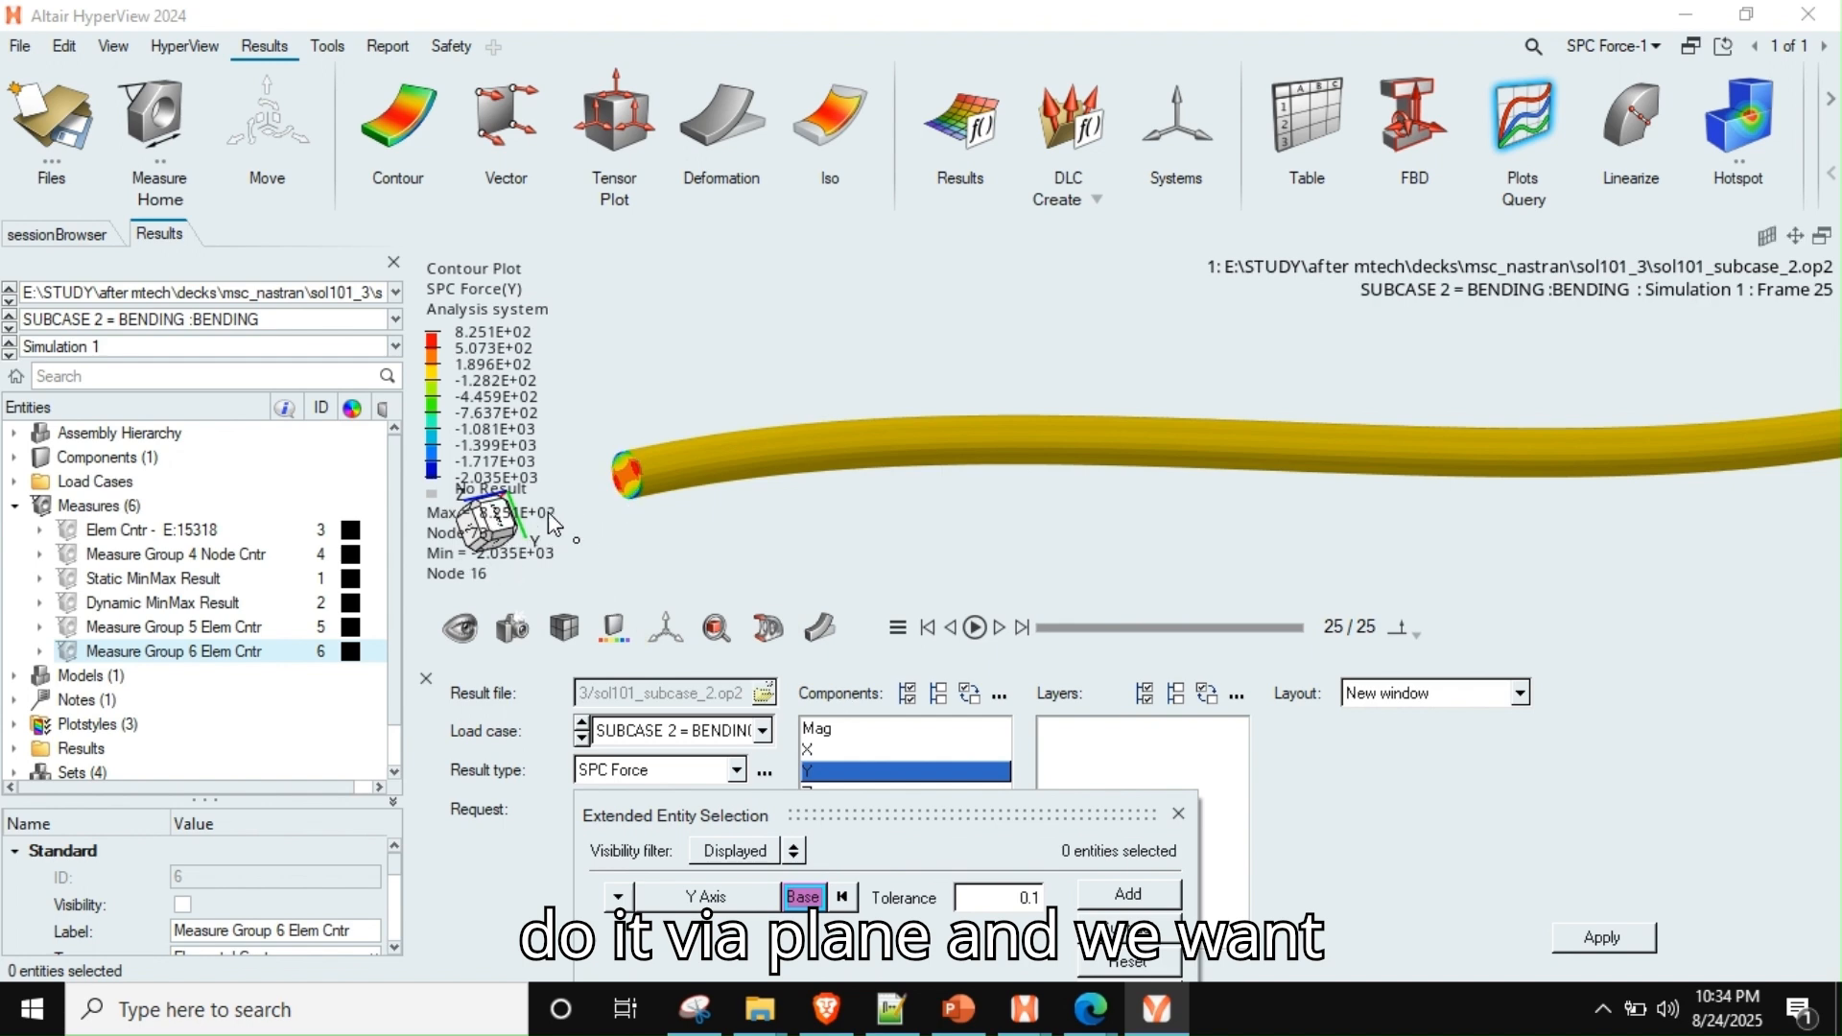
mouse_move(691, 429)
middle_down()
mouse_move(851, 454)
mouse_move(836, 458)
middle_up()
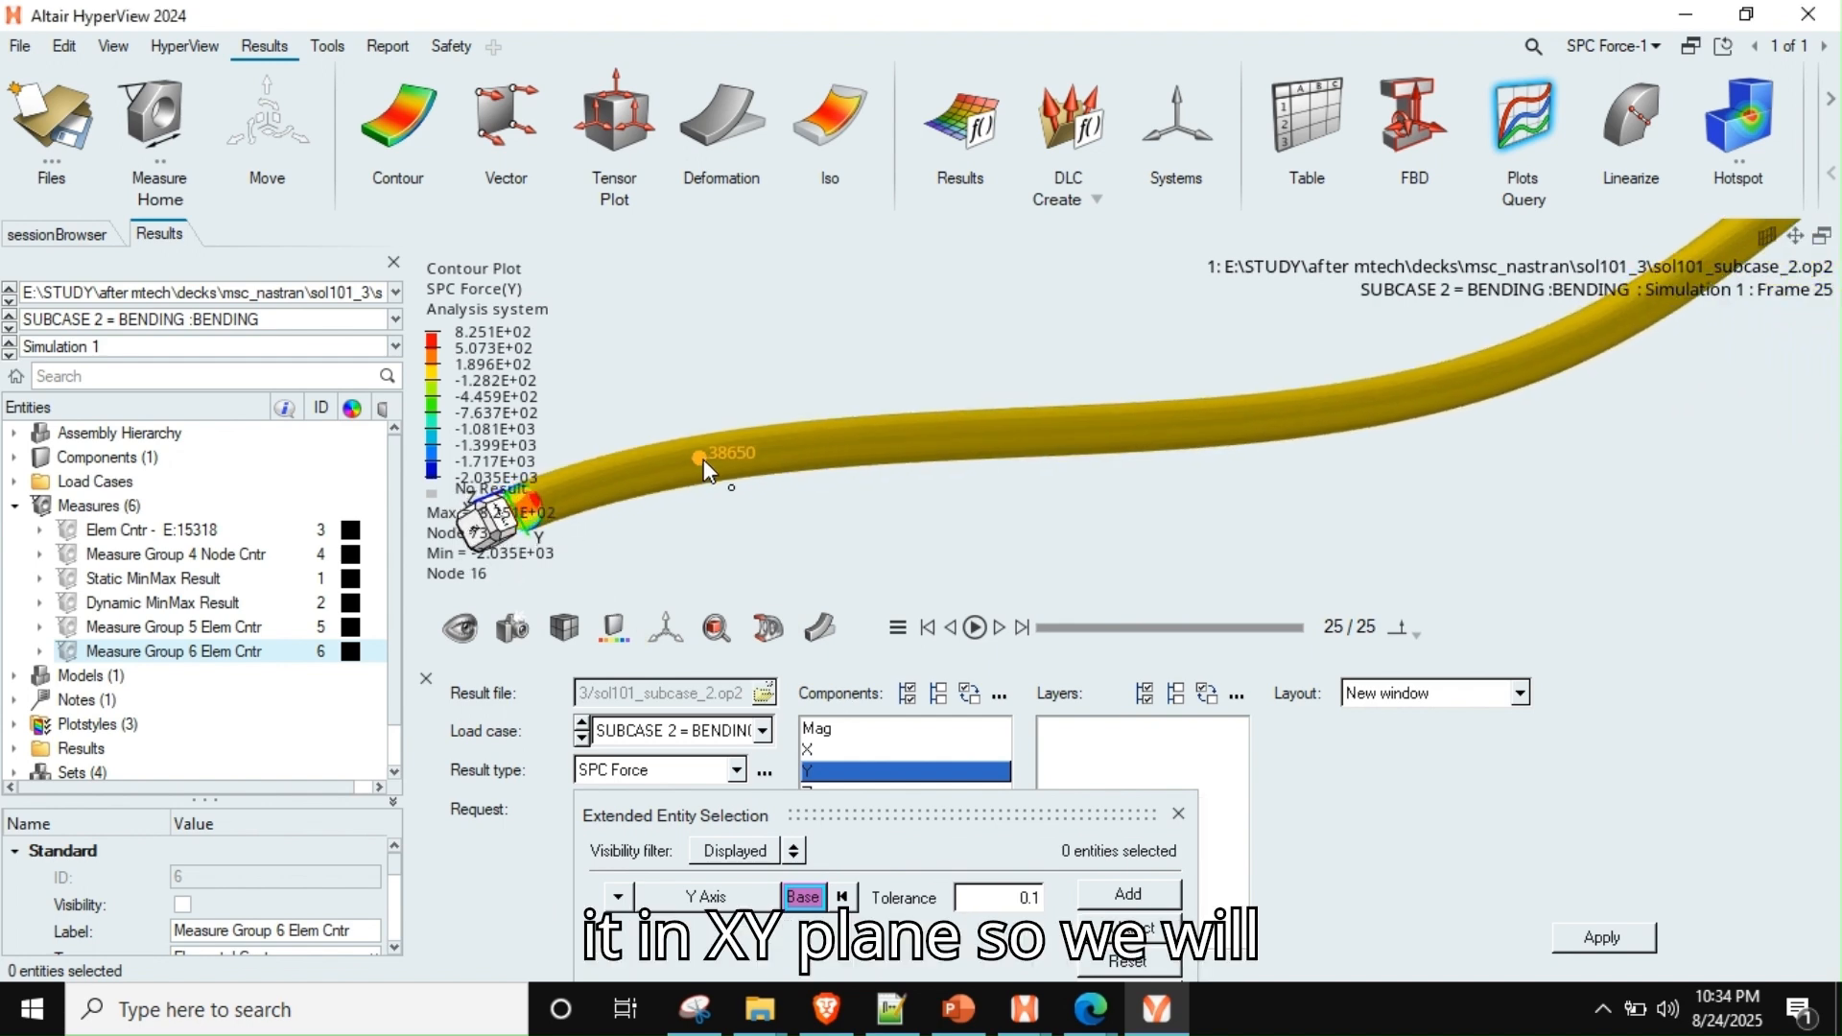
right_drag(713, 465, 852, 483)
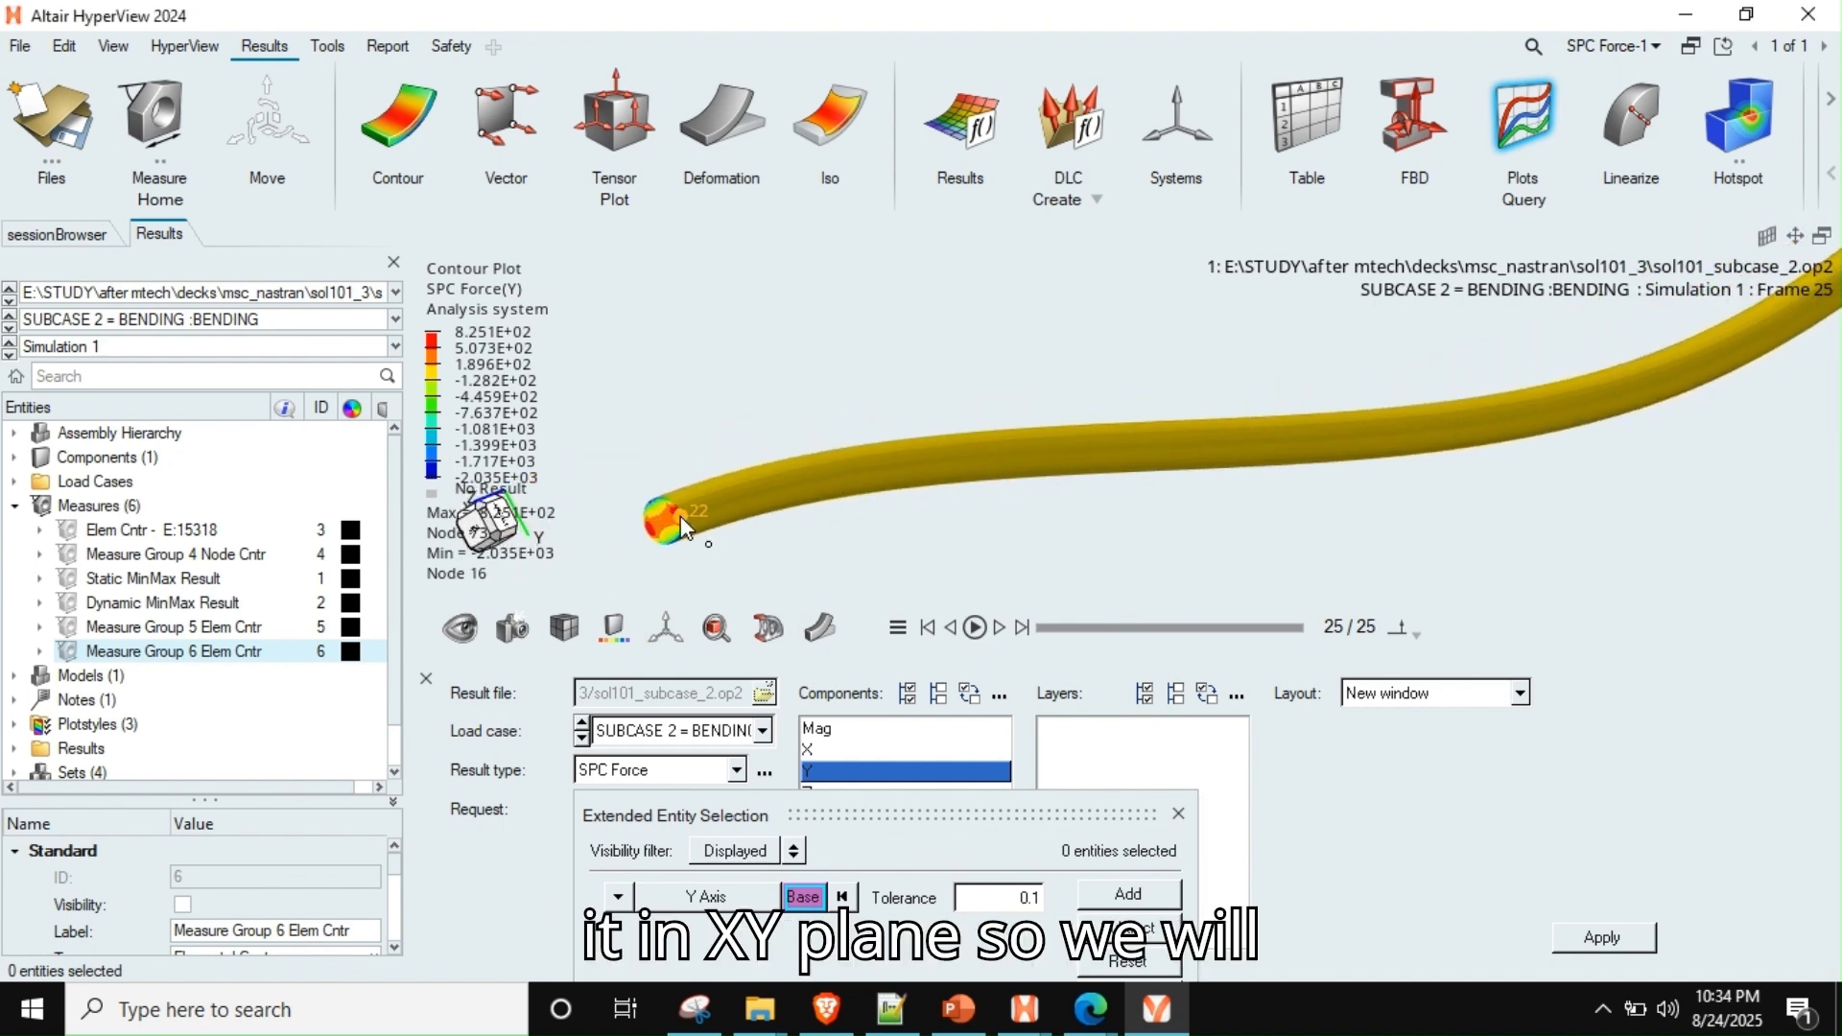
click(618, 897)
click(662, 826)
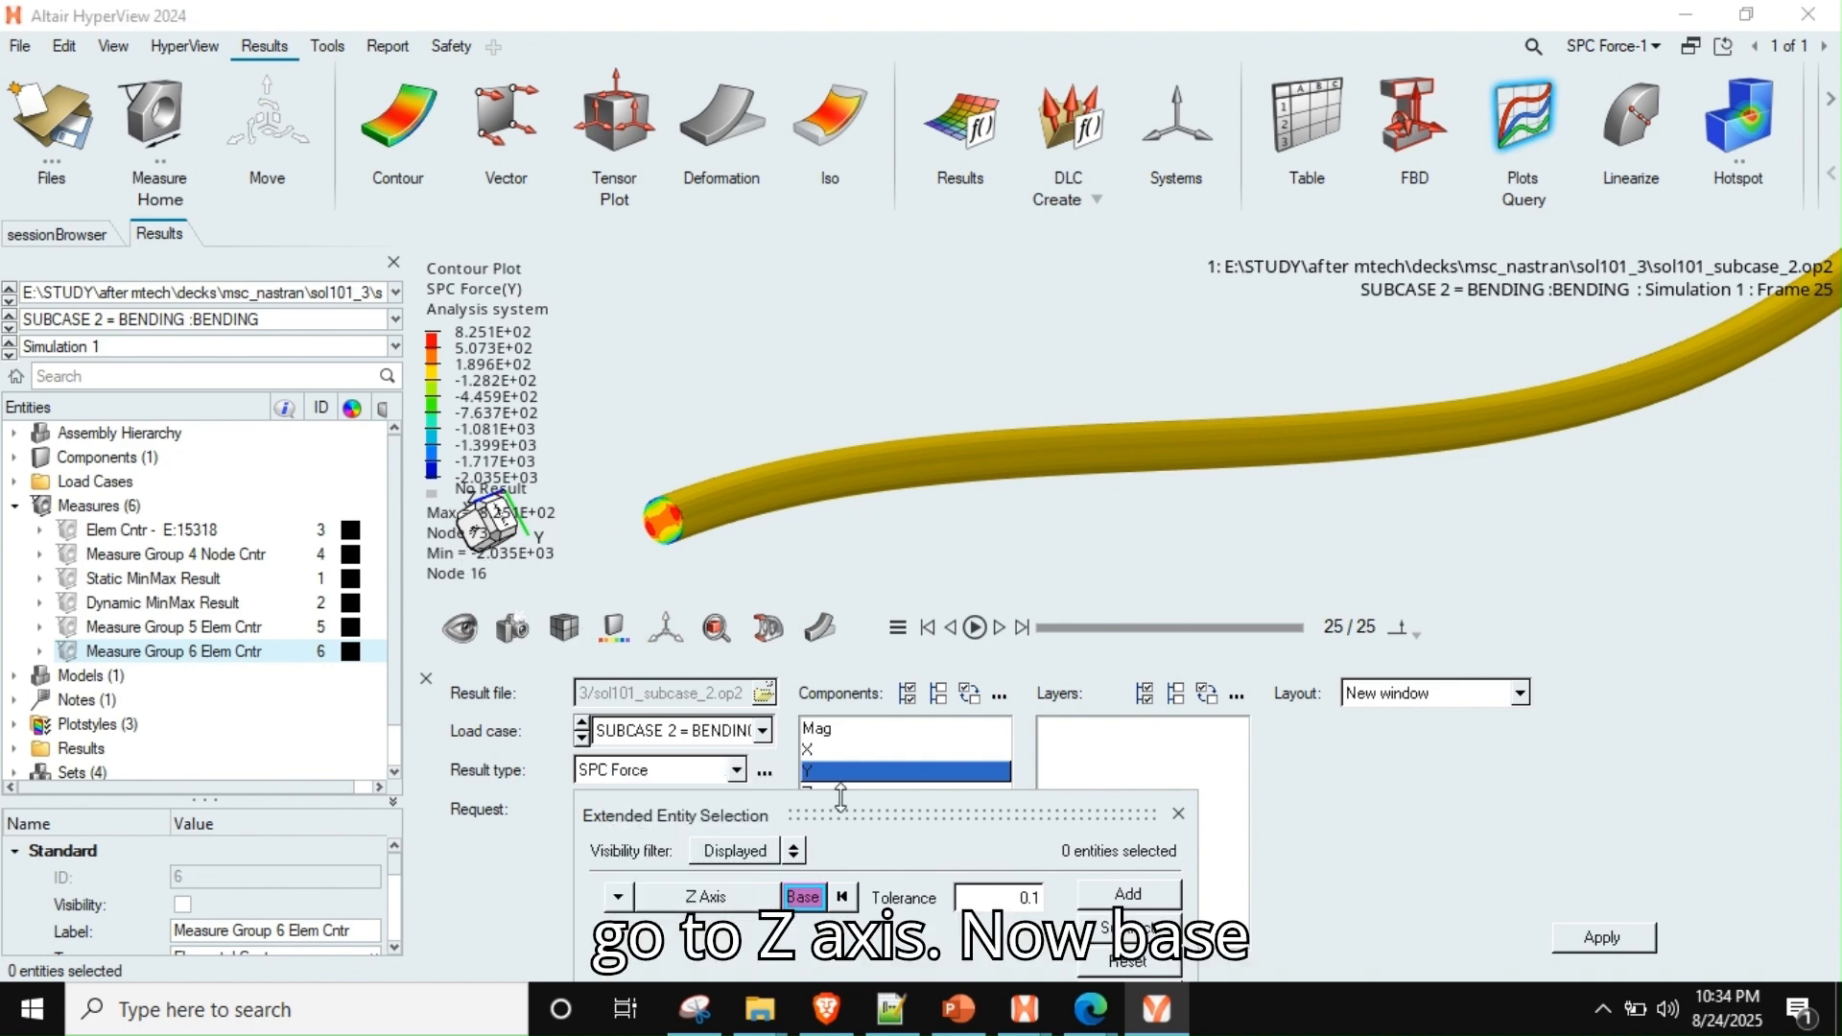
click(806, 897)
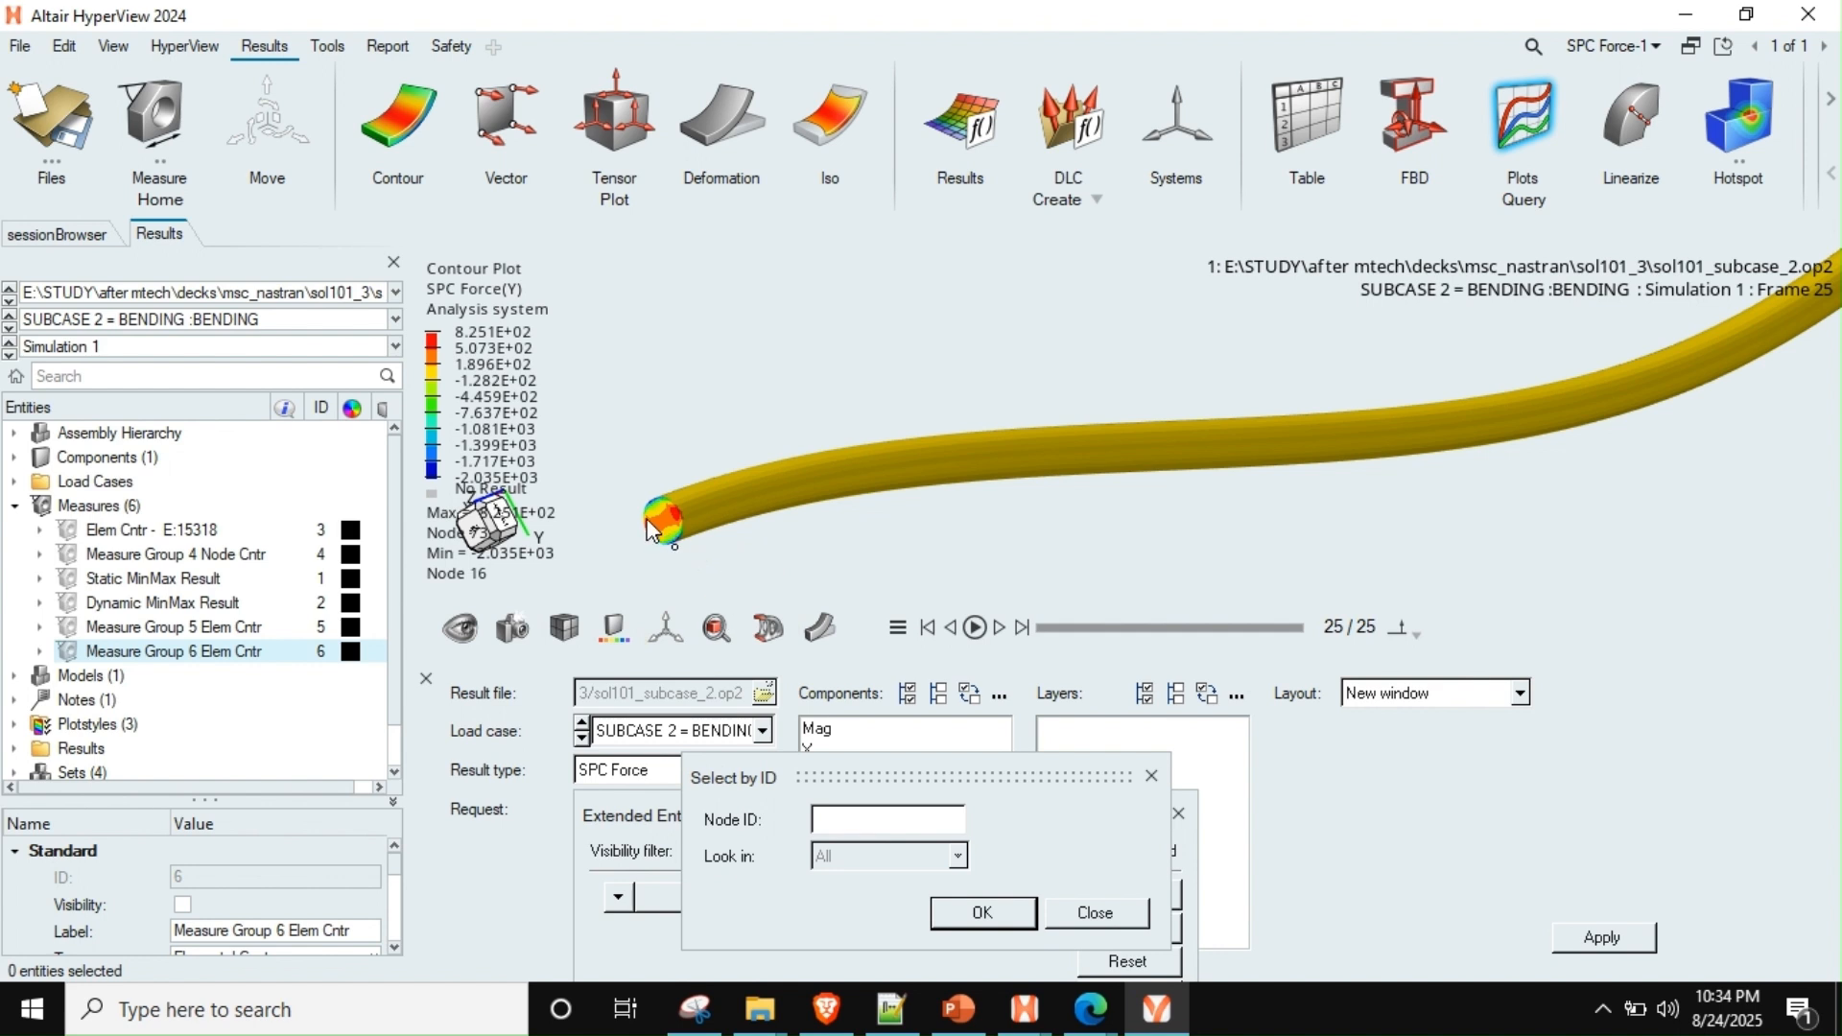
click(1085, 920)
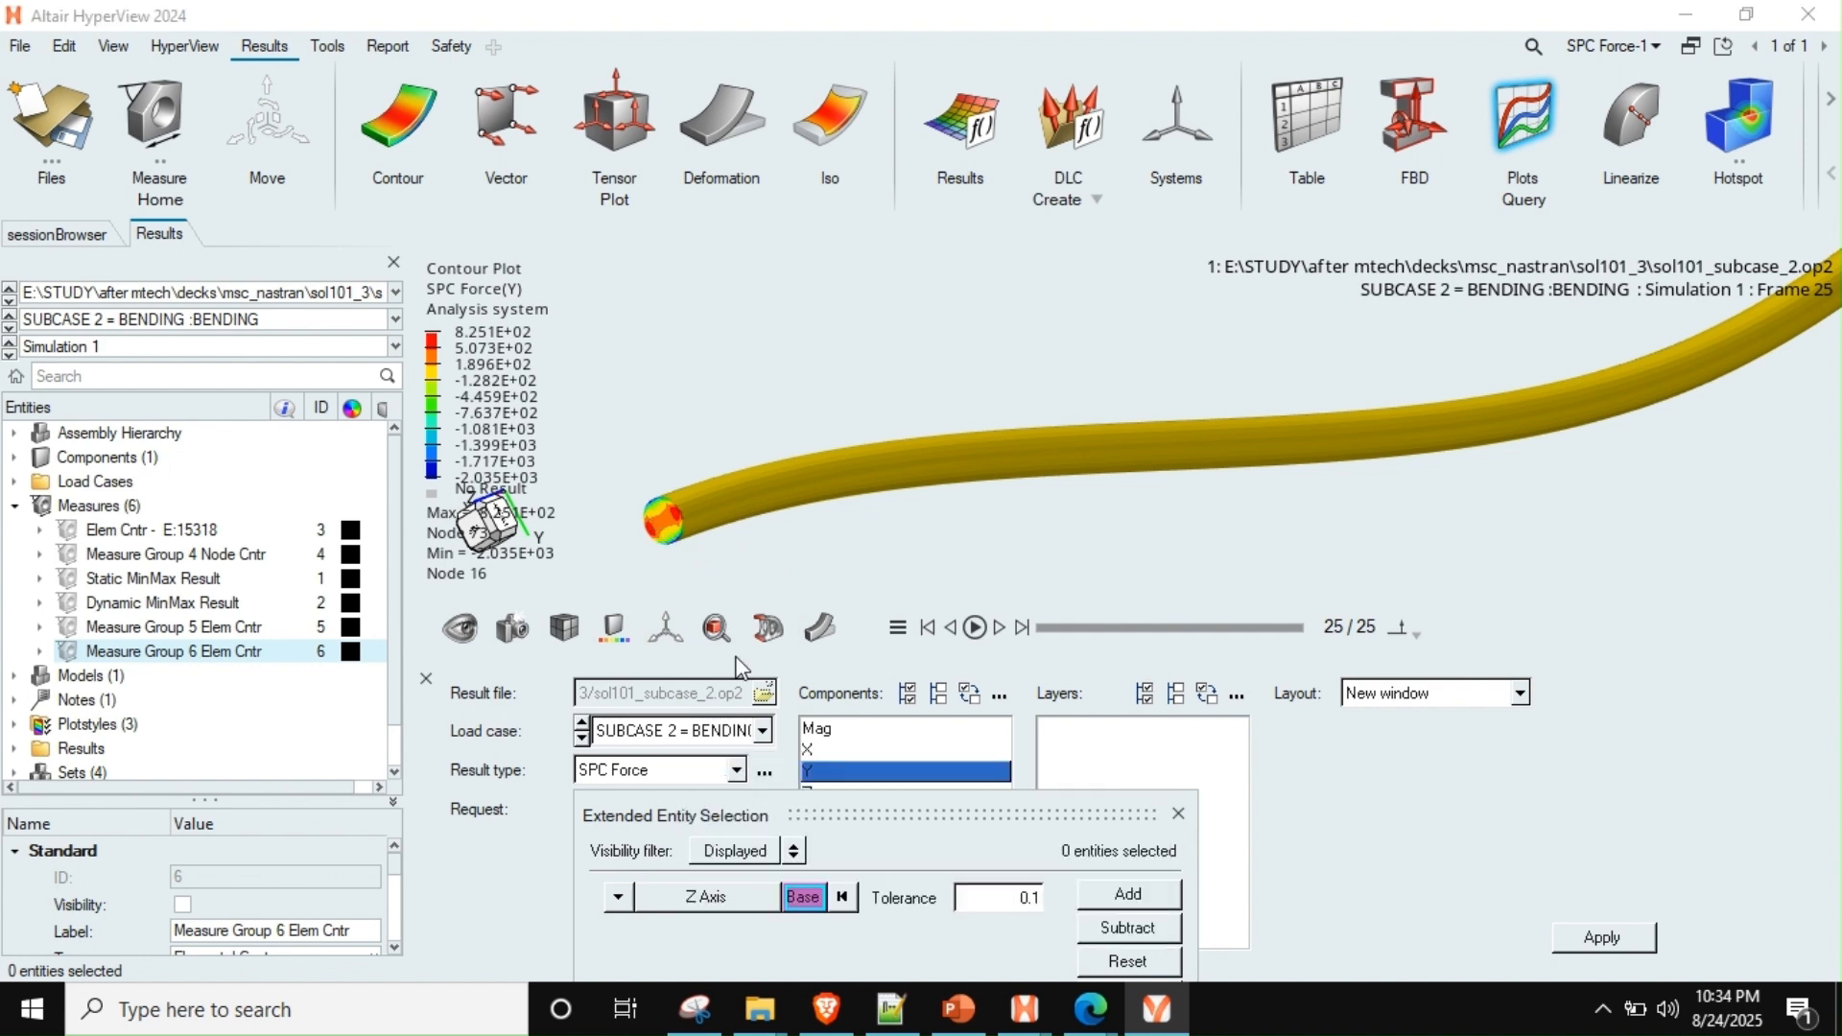
click(804, 896)
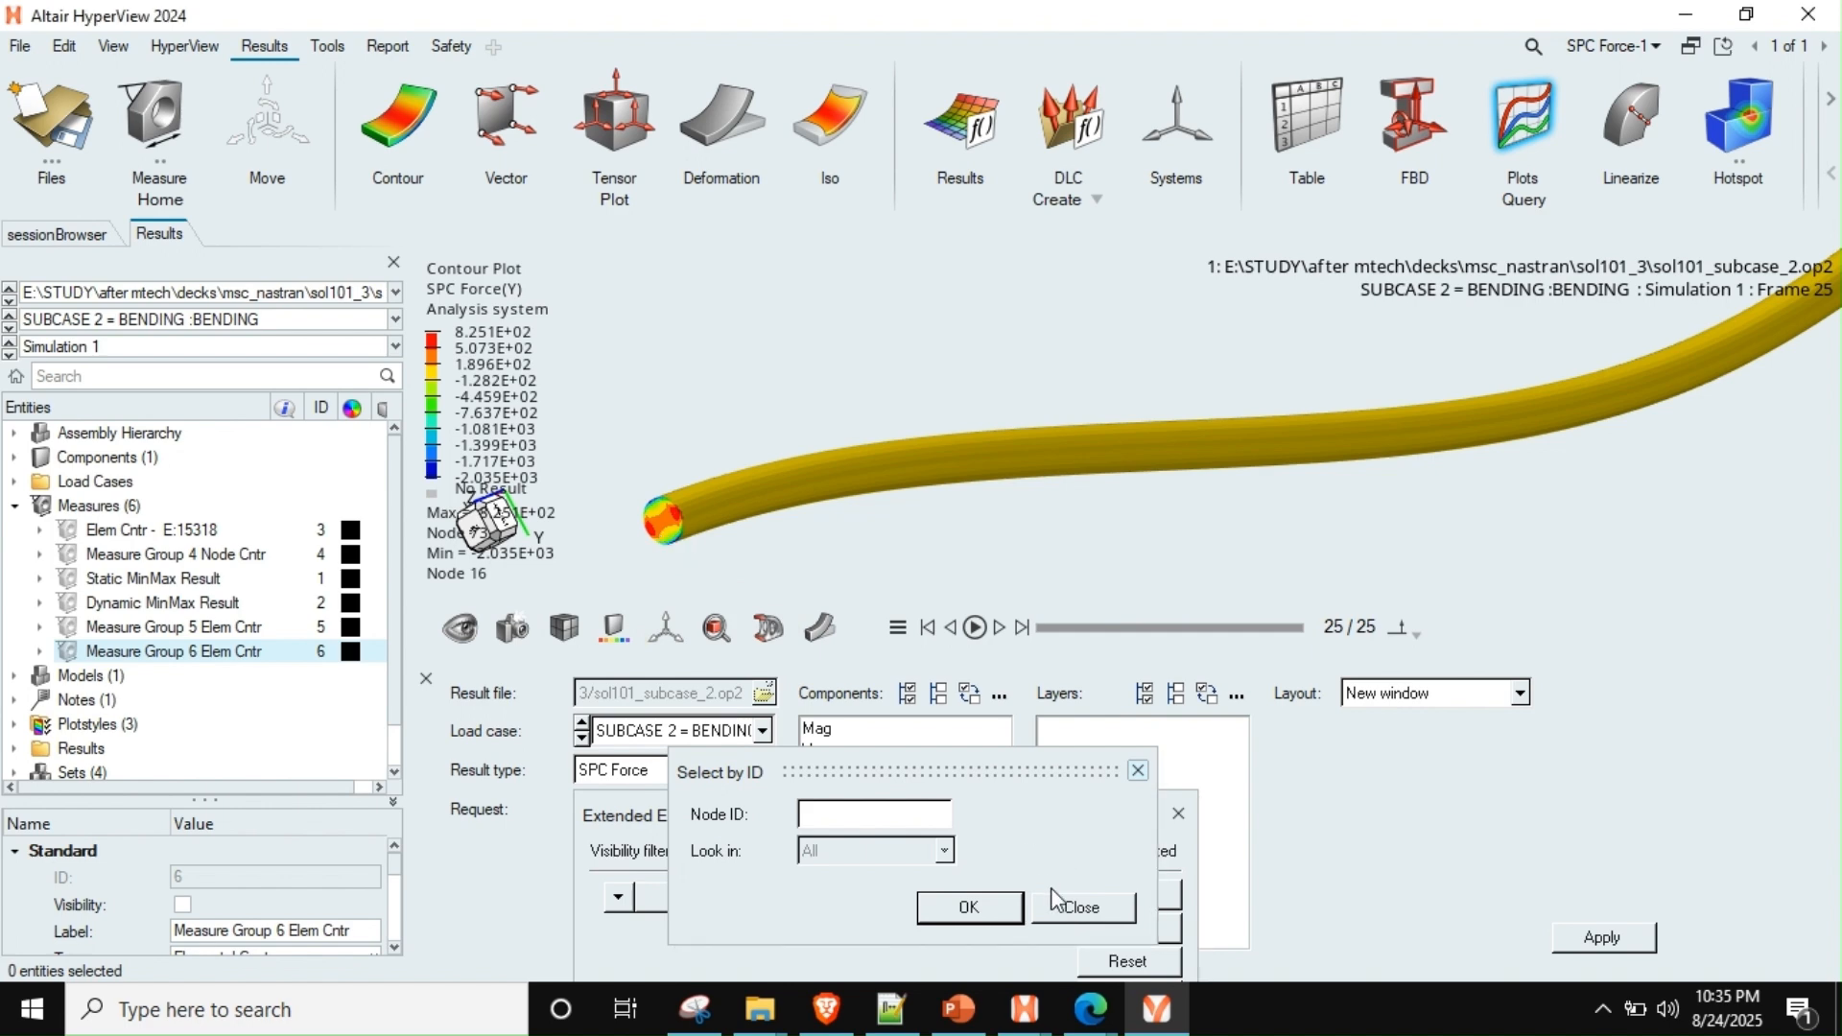
click(1081, 907)
Pick a base node on the rod's fixed end face and add all nodes on that plane to the selection
scroll(876, 535, up, 5)
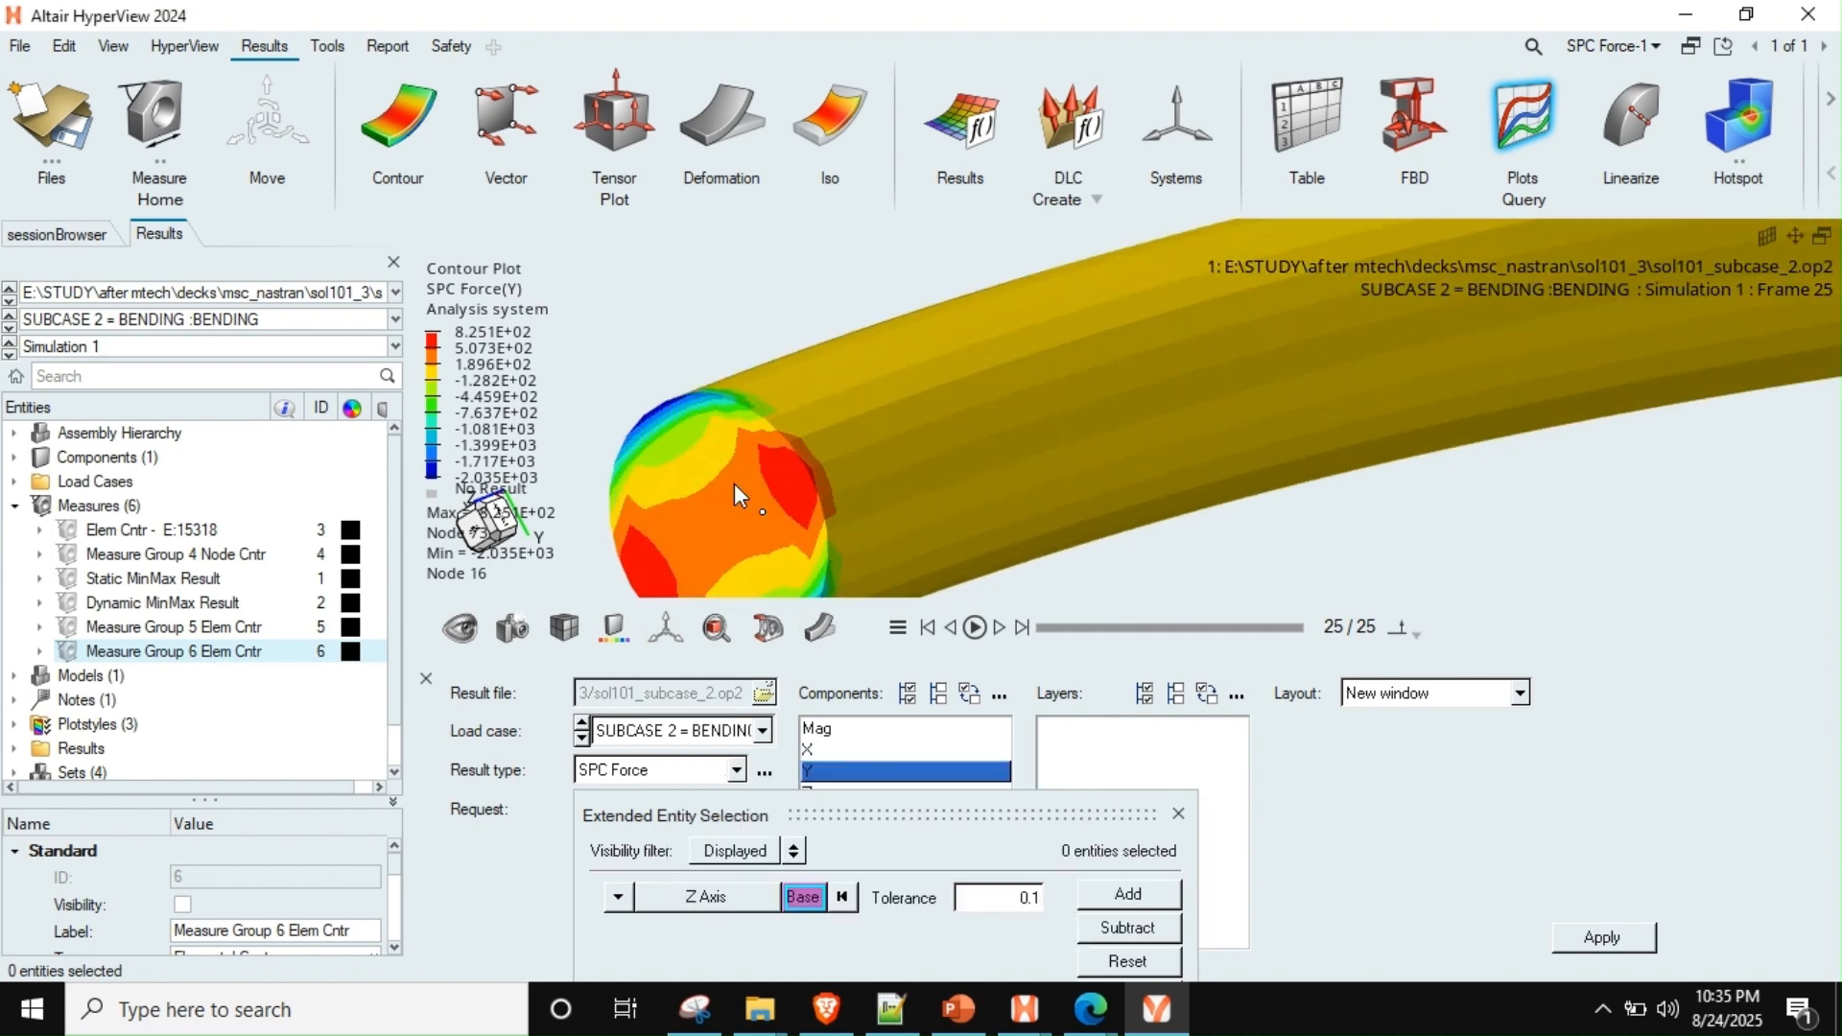
right_drag(776, 553, 806, 414)
scroll(804, 413, down, 1)
click(806, 903)
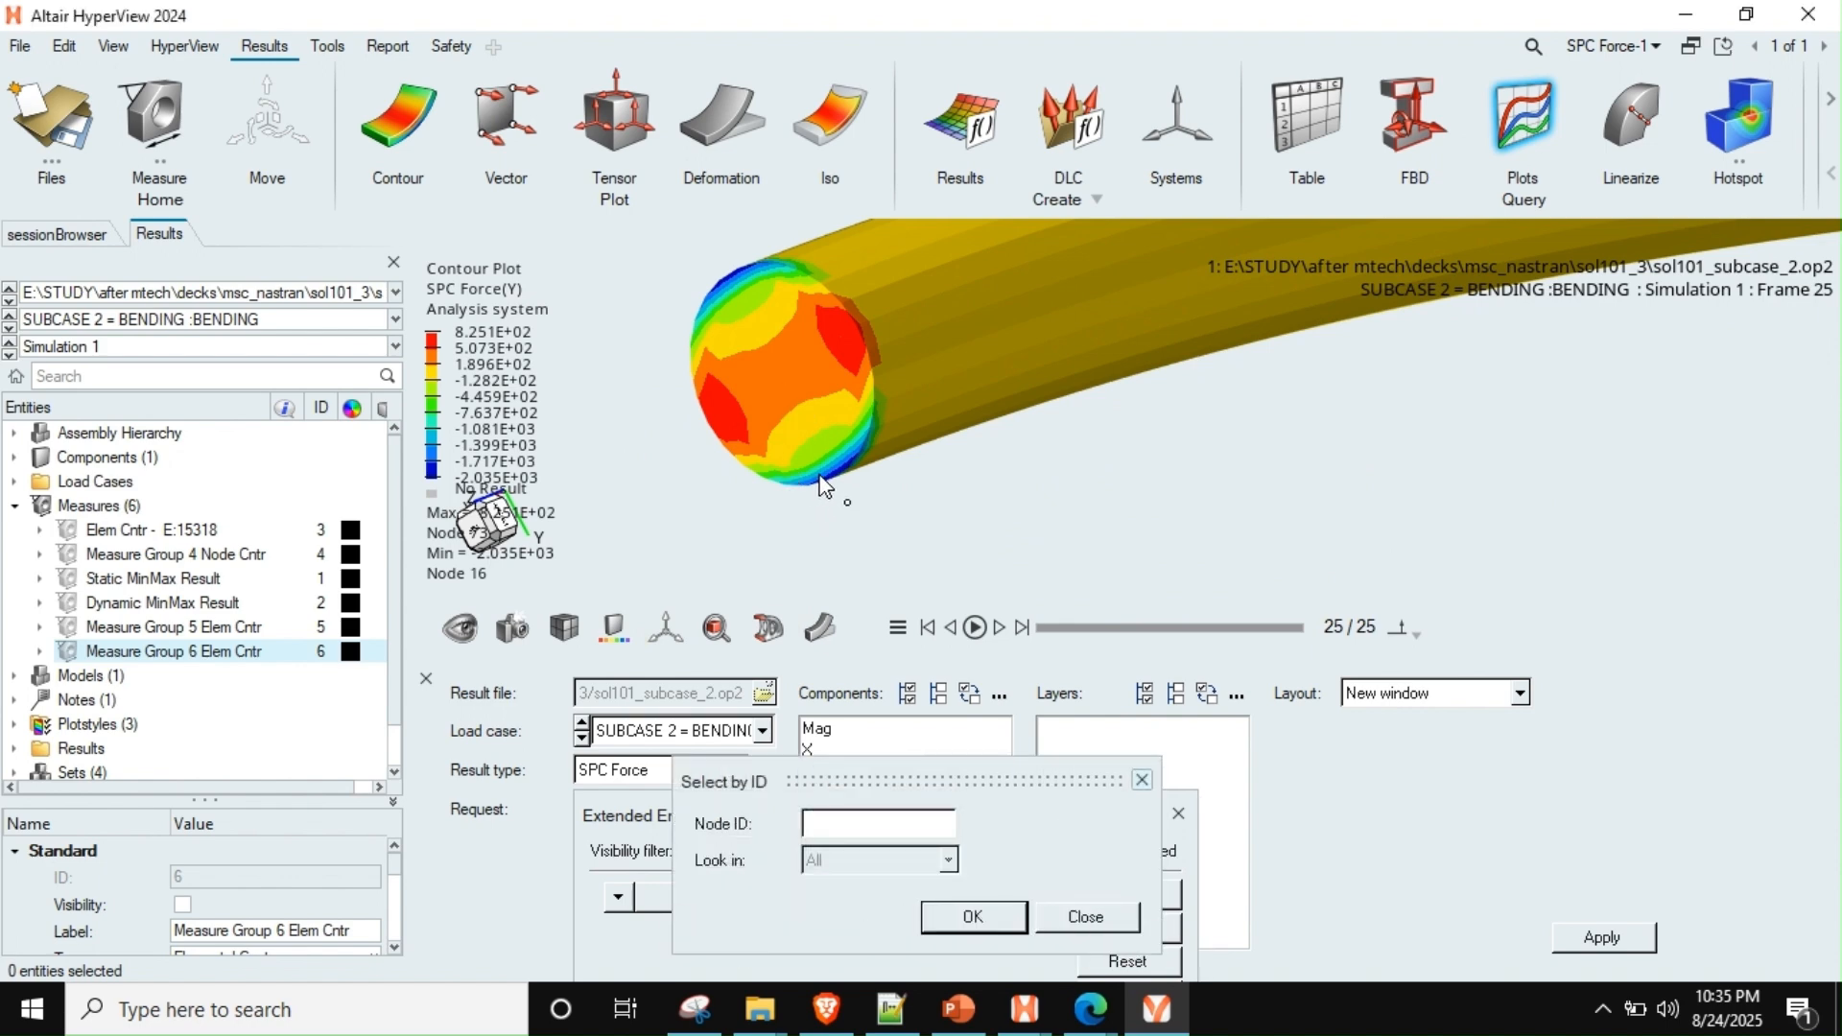
click(971, 918)
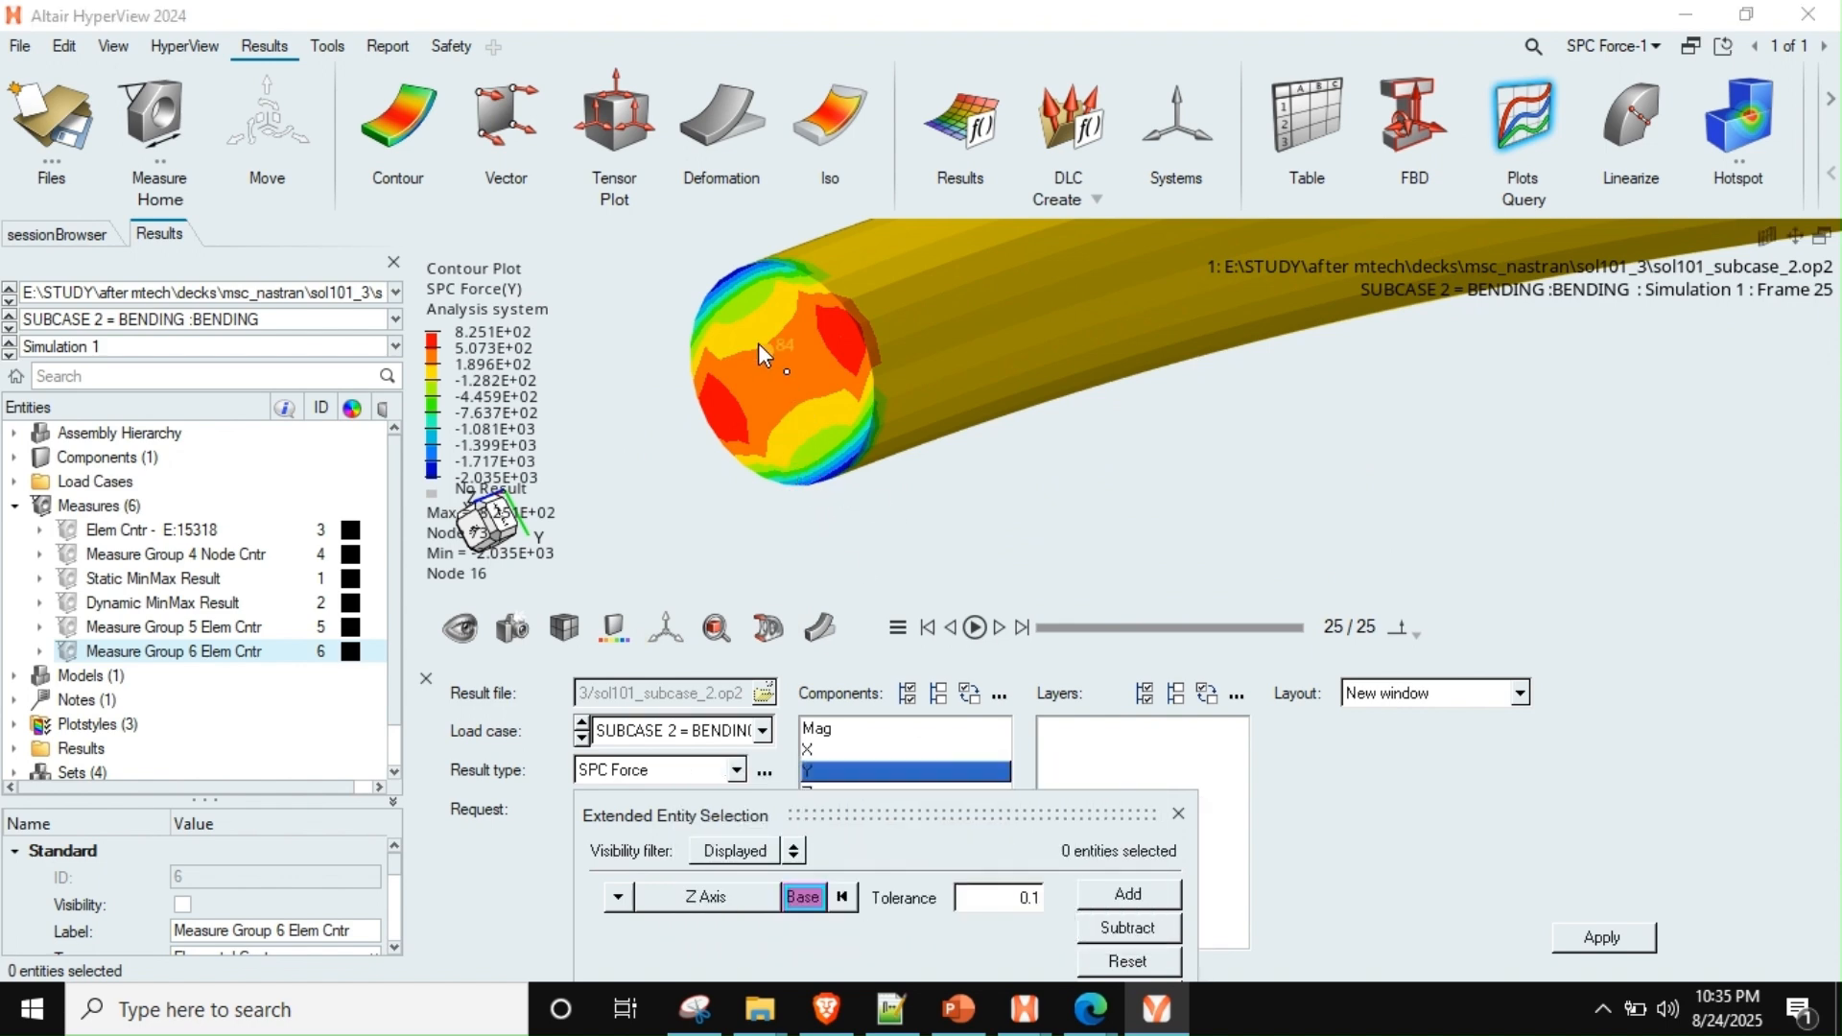
click(1128, 898)
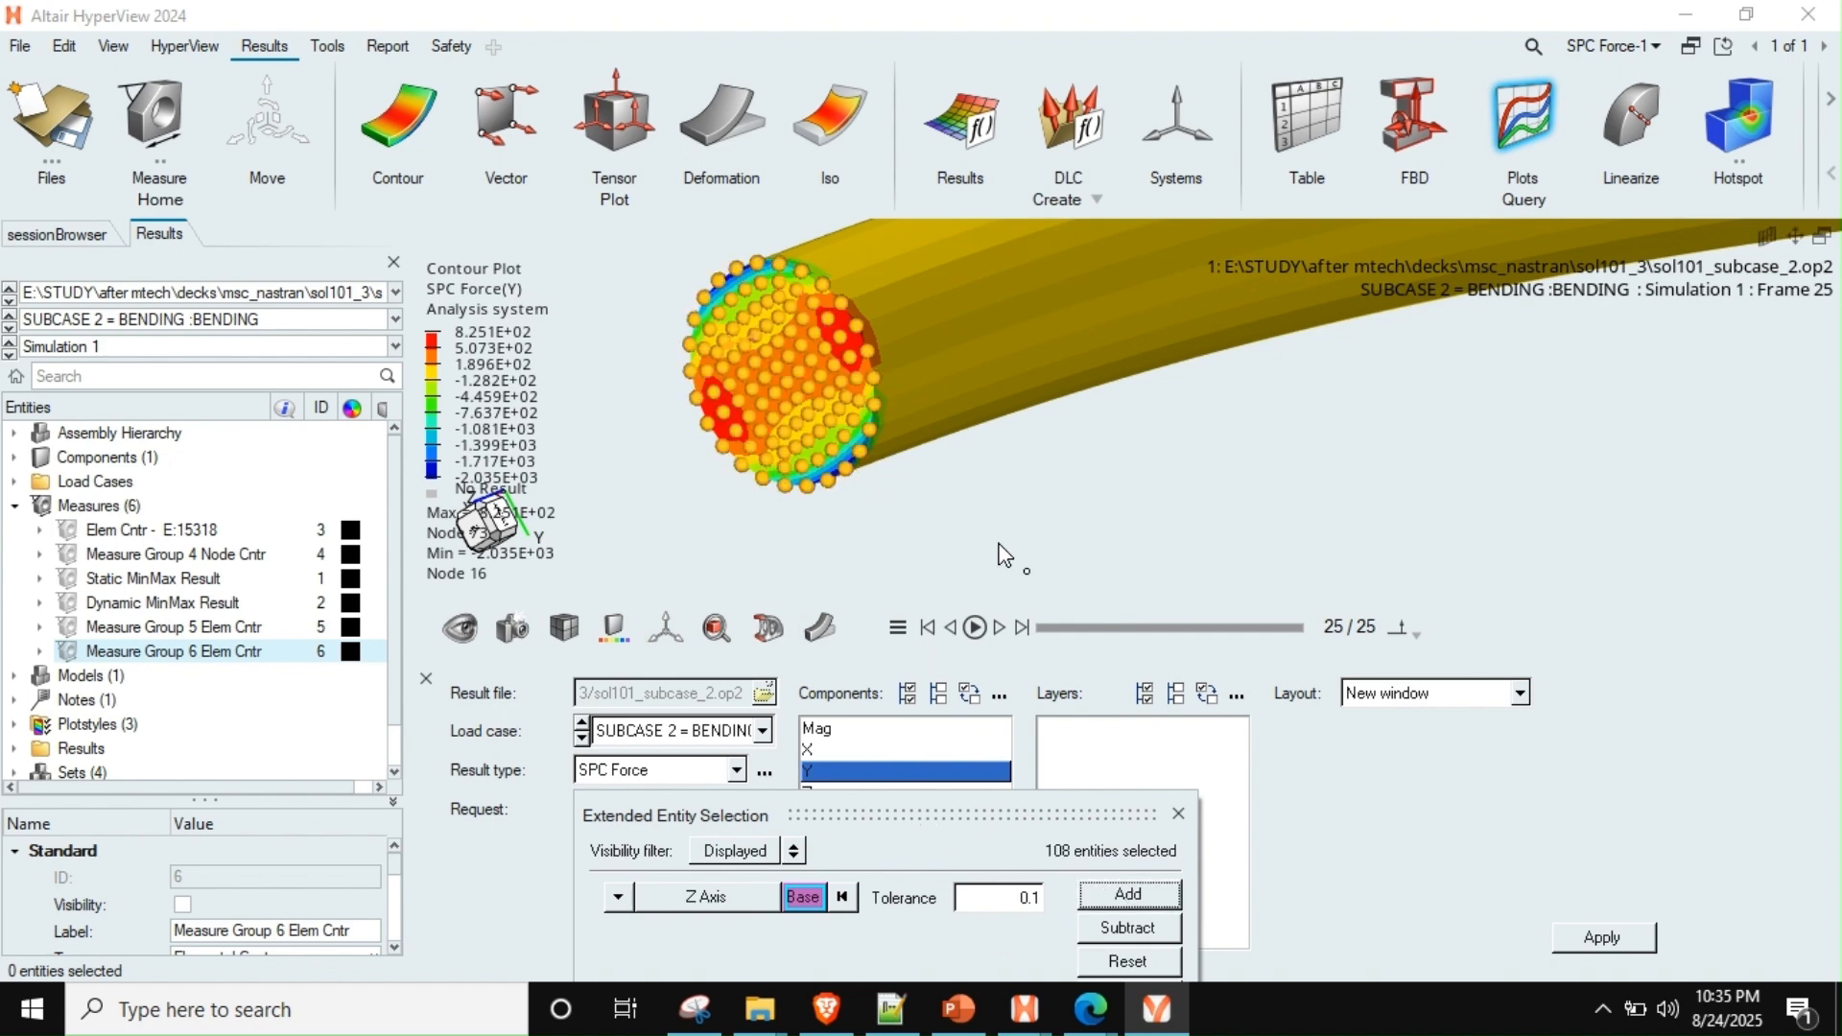
Pick a base node on the opposite end face, add that plane's nodes too, and finish the node selection
scroll(950, 490, down, 2)
scroll(946, 484, down, 5)
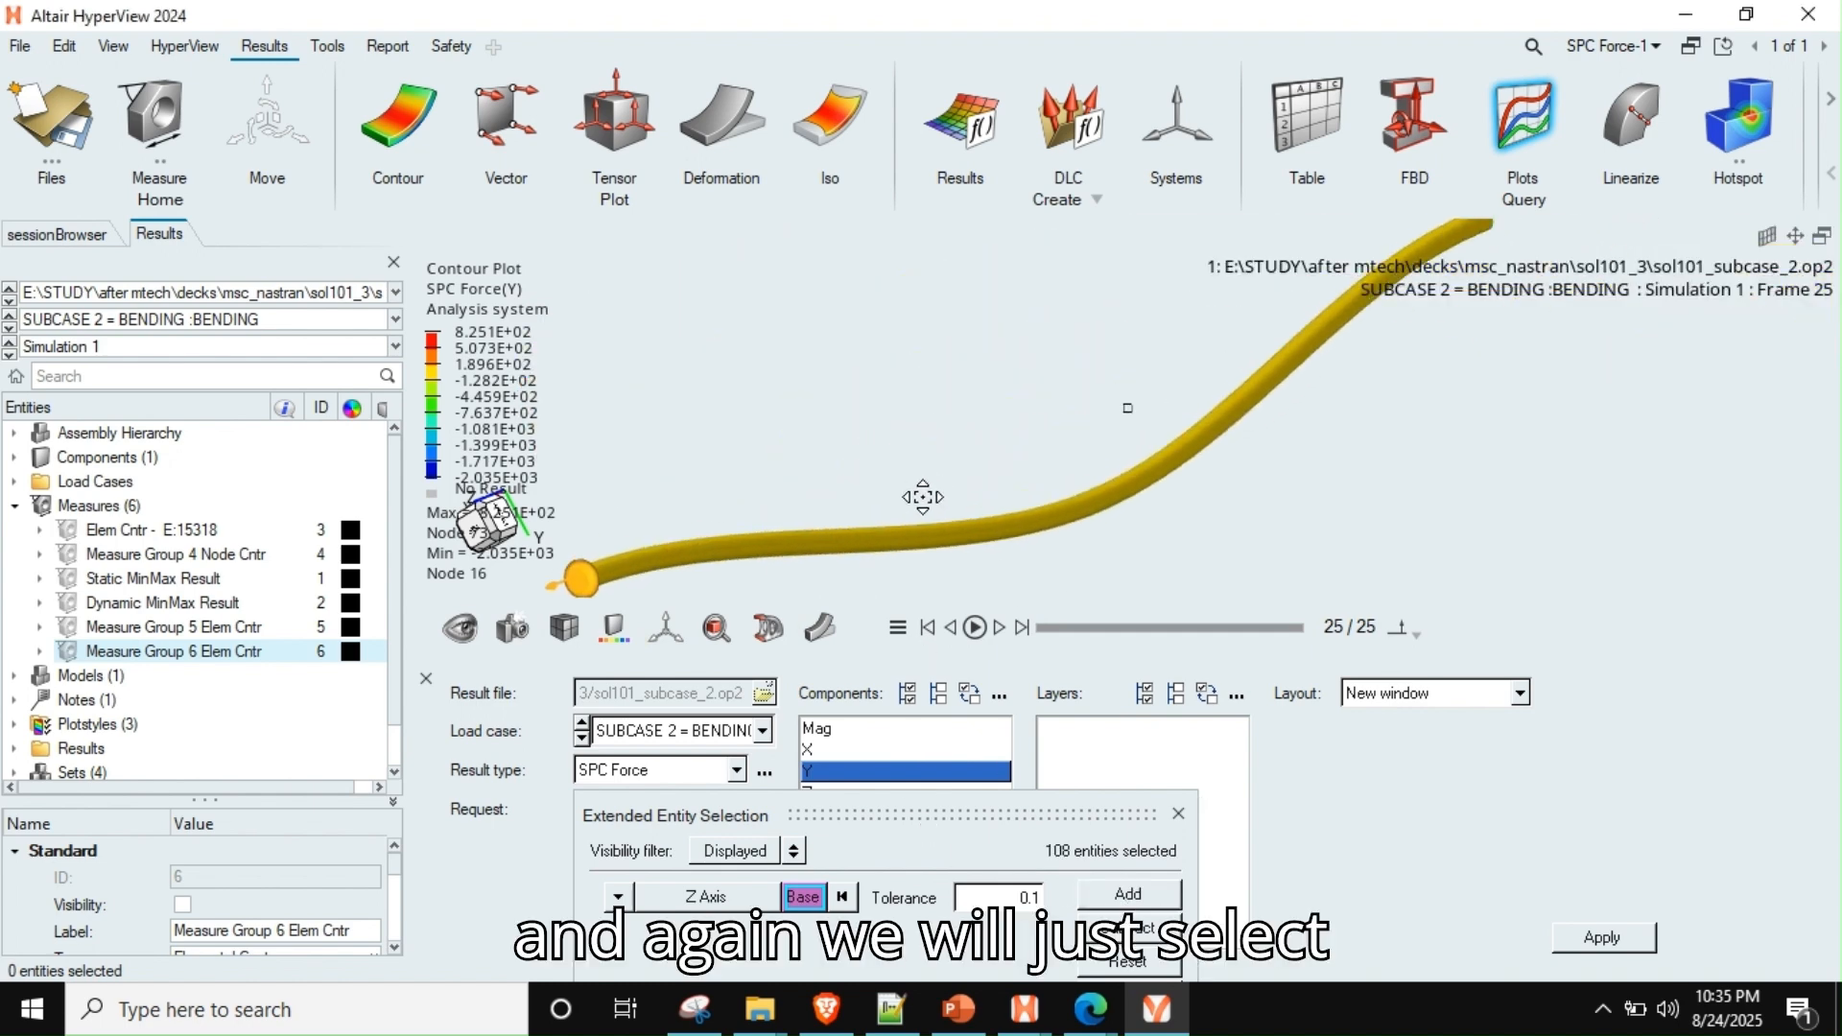
middle_drag(1276, 412, 921, 475)
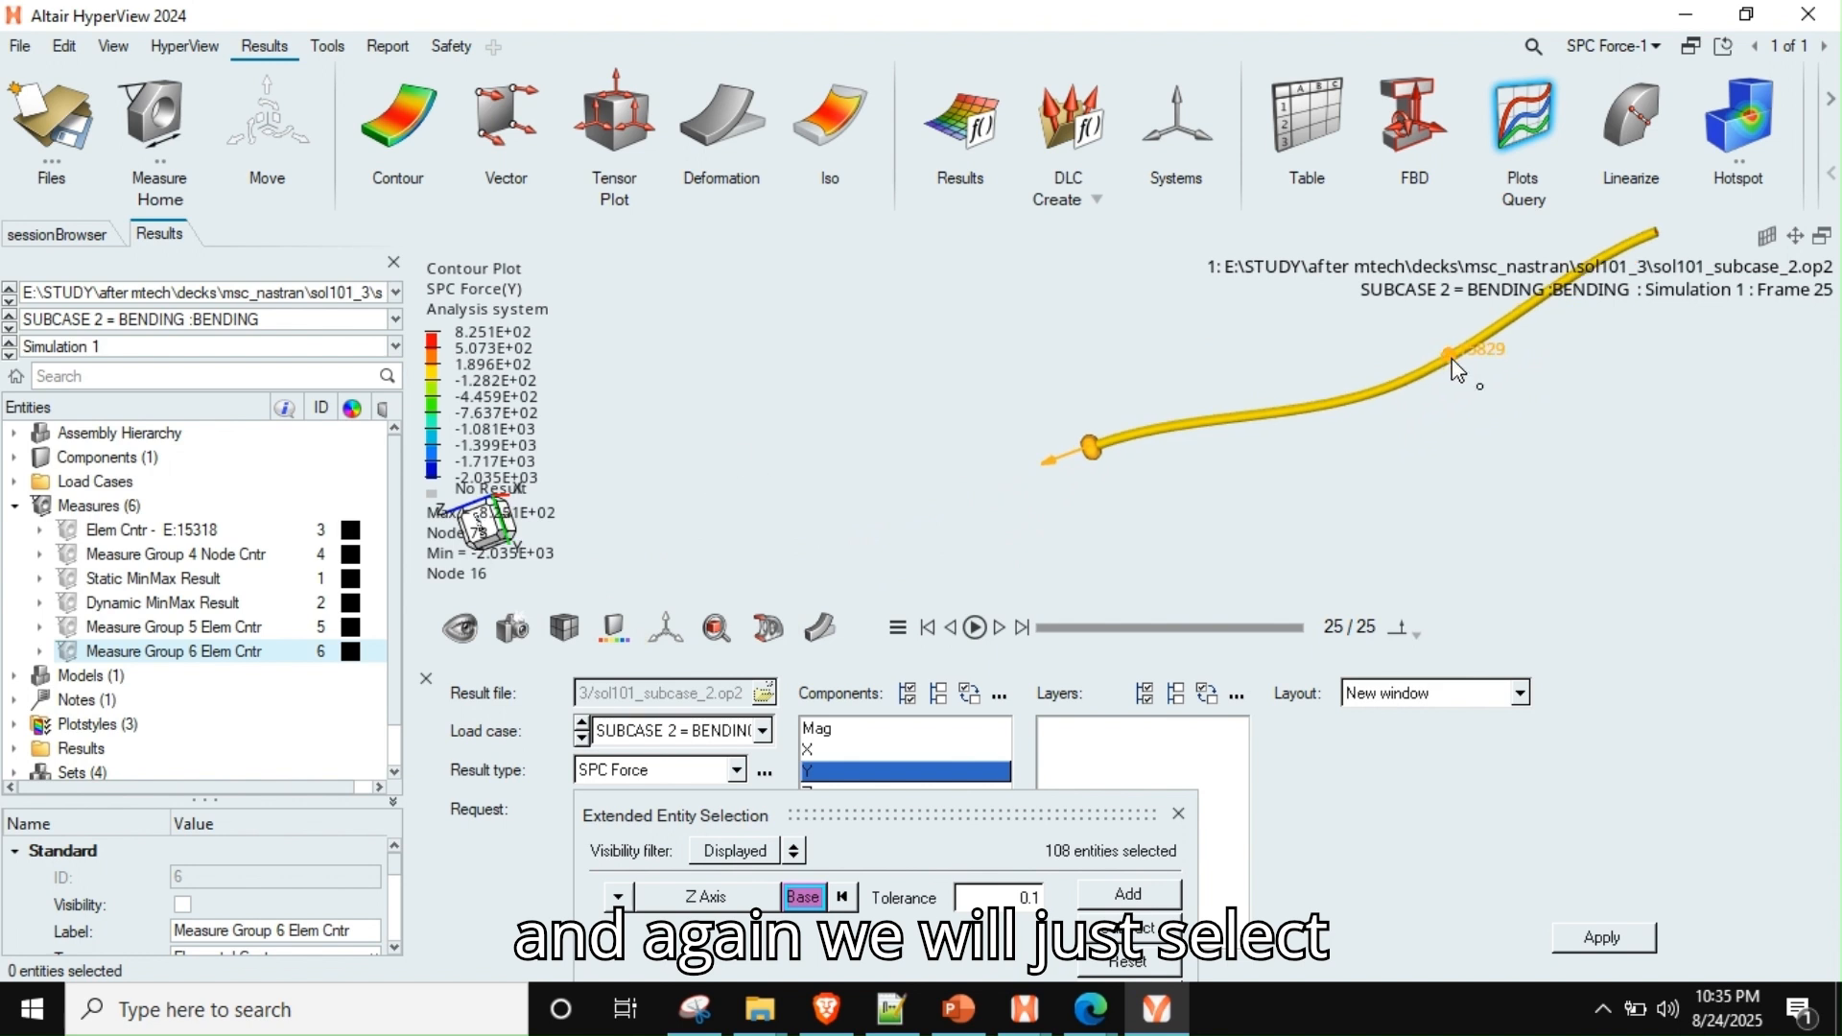
middle_drag(1455, 375, 1678, 505)
scroll(1447, 374, up, 8)
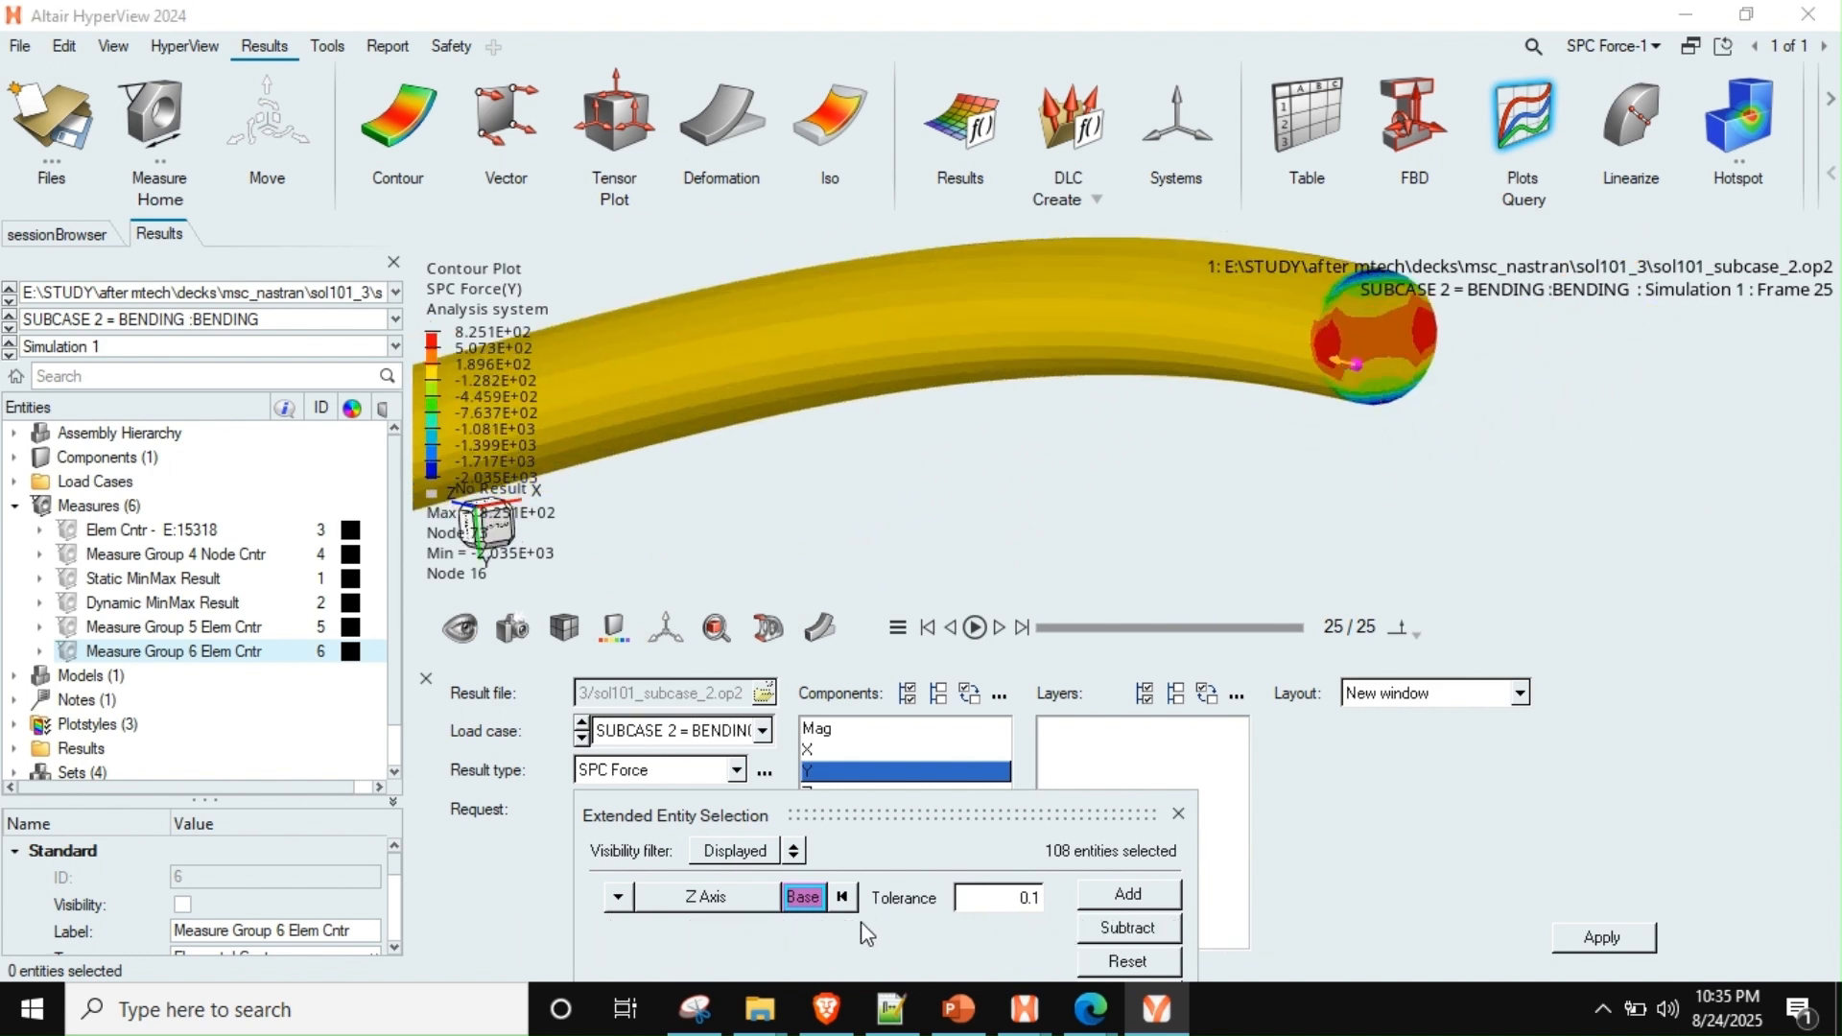
click(1150, 896)
scroll(1194, 461, down, 8)
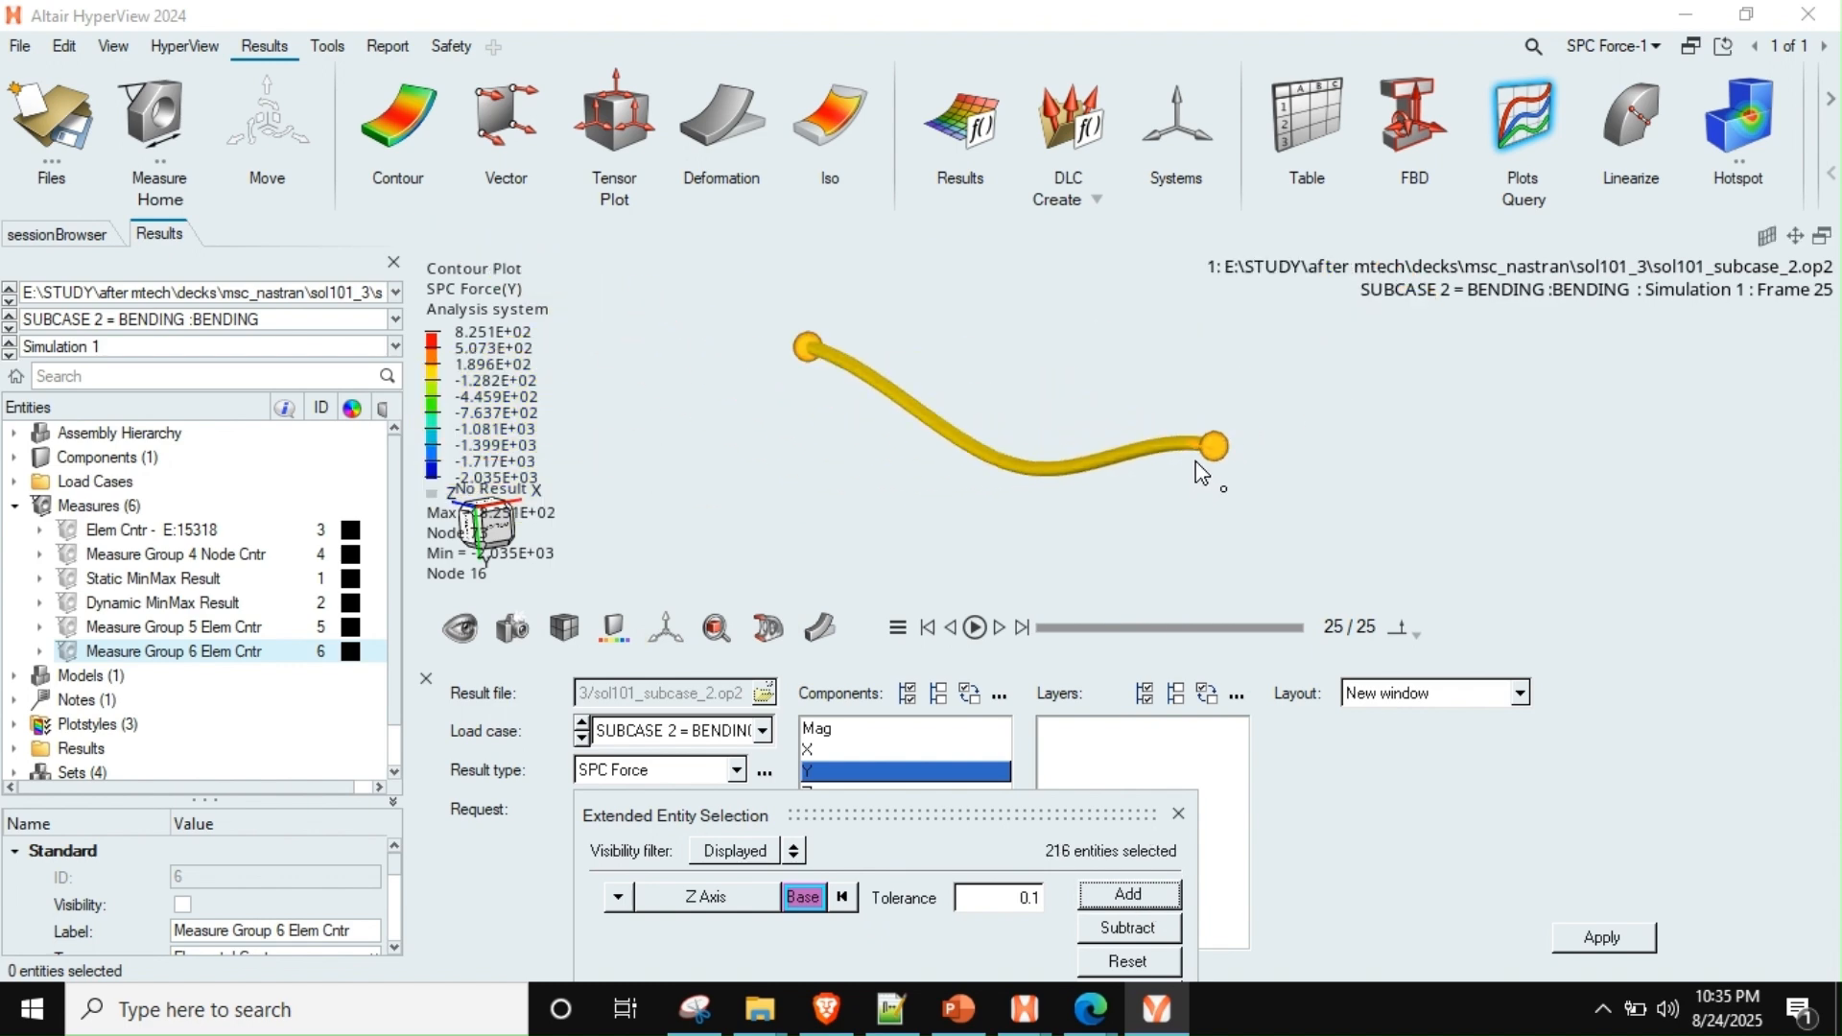
click(1178, 815)
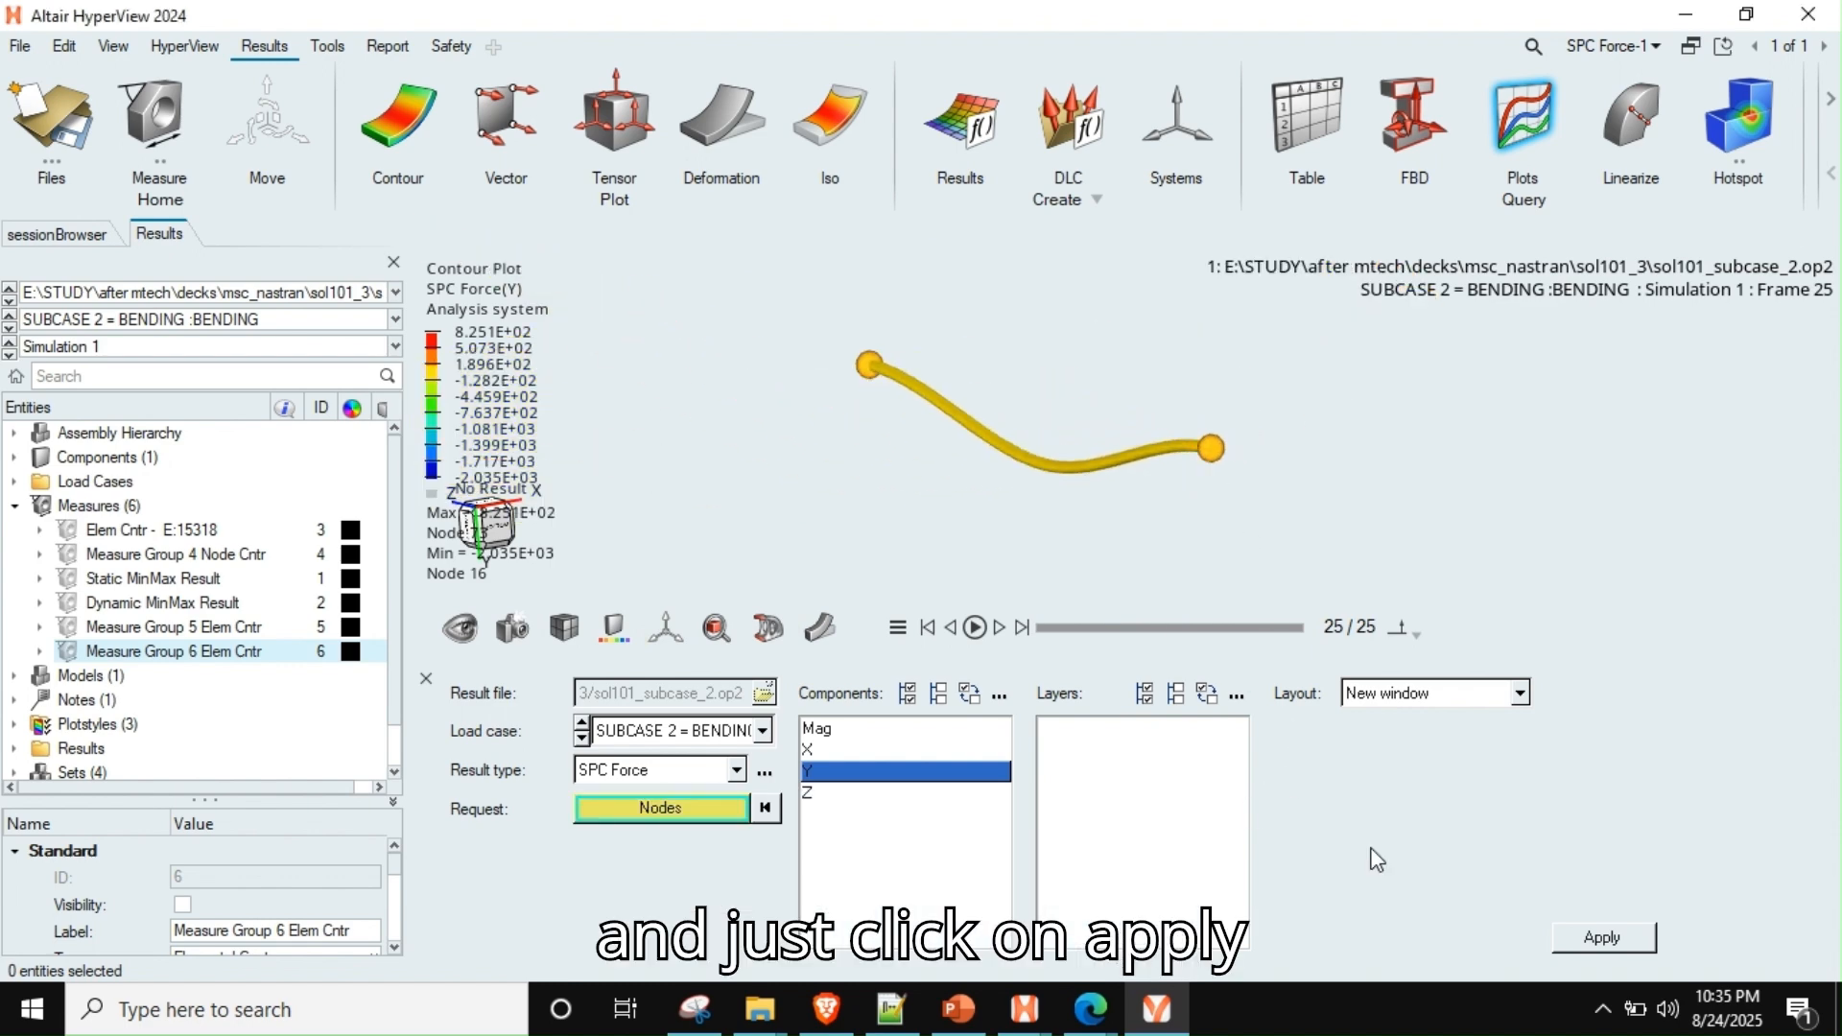
Plot the Y SPC forces of the selected end nodes in a new window and maximize that plot
click(1621, 938)
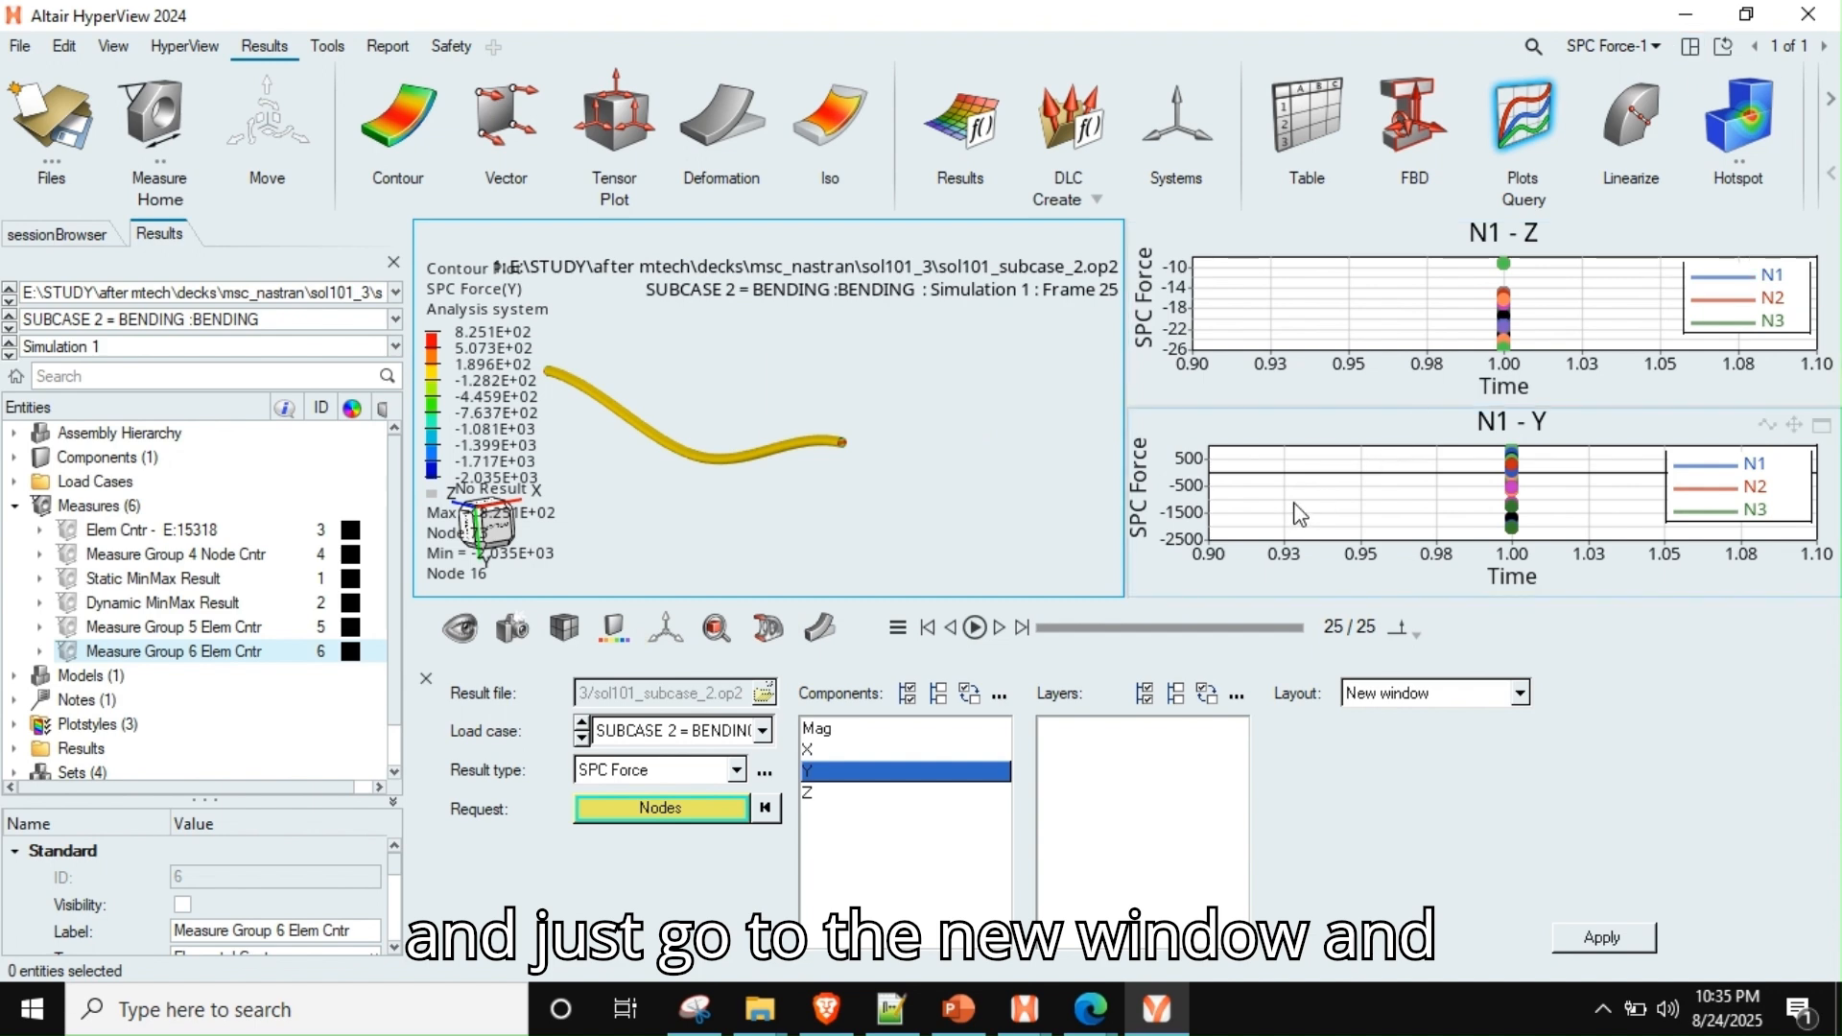
click(1444, 513)
click(1823, 425)
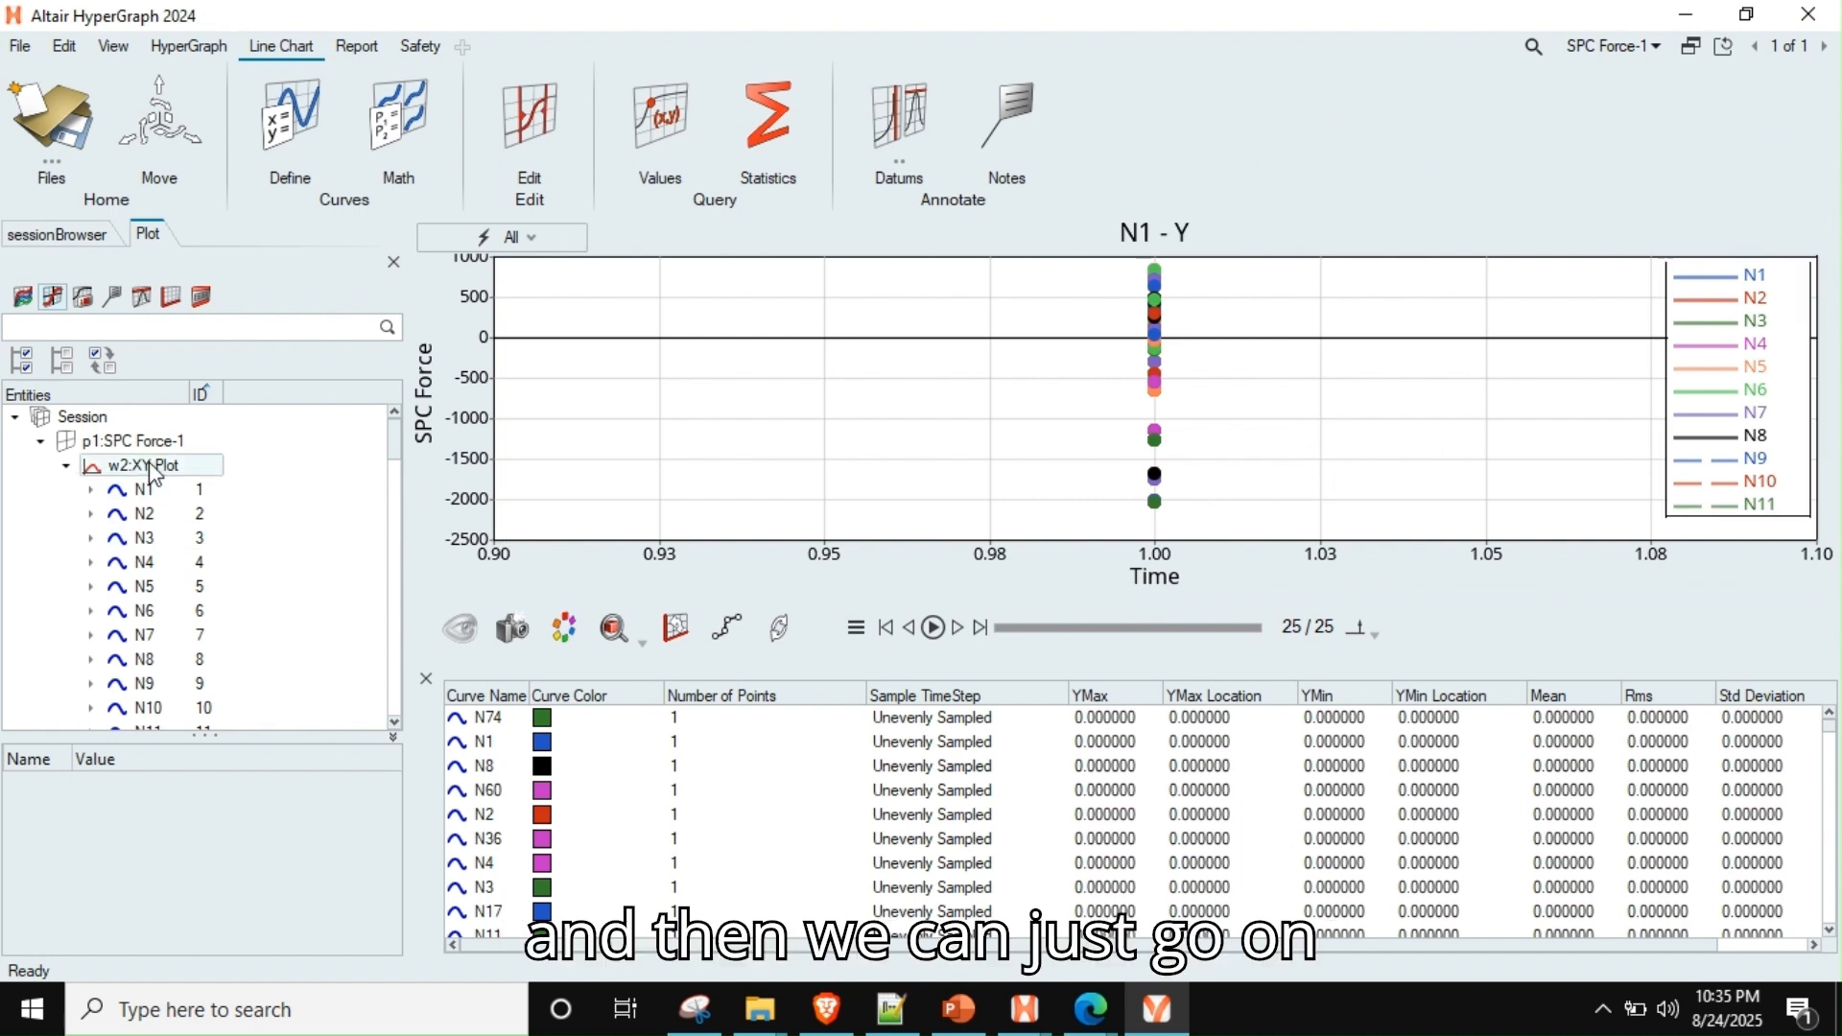
Select w3:XY Plot and export only the current plot's curves in Excel format to export.csv, replacing the existing file
click(66, 466)
click(65, 490)
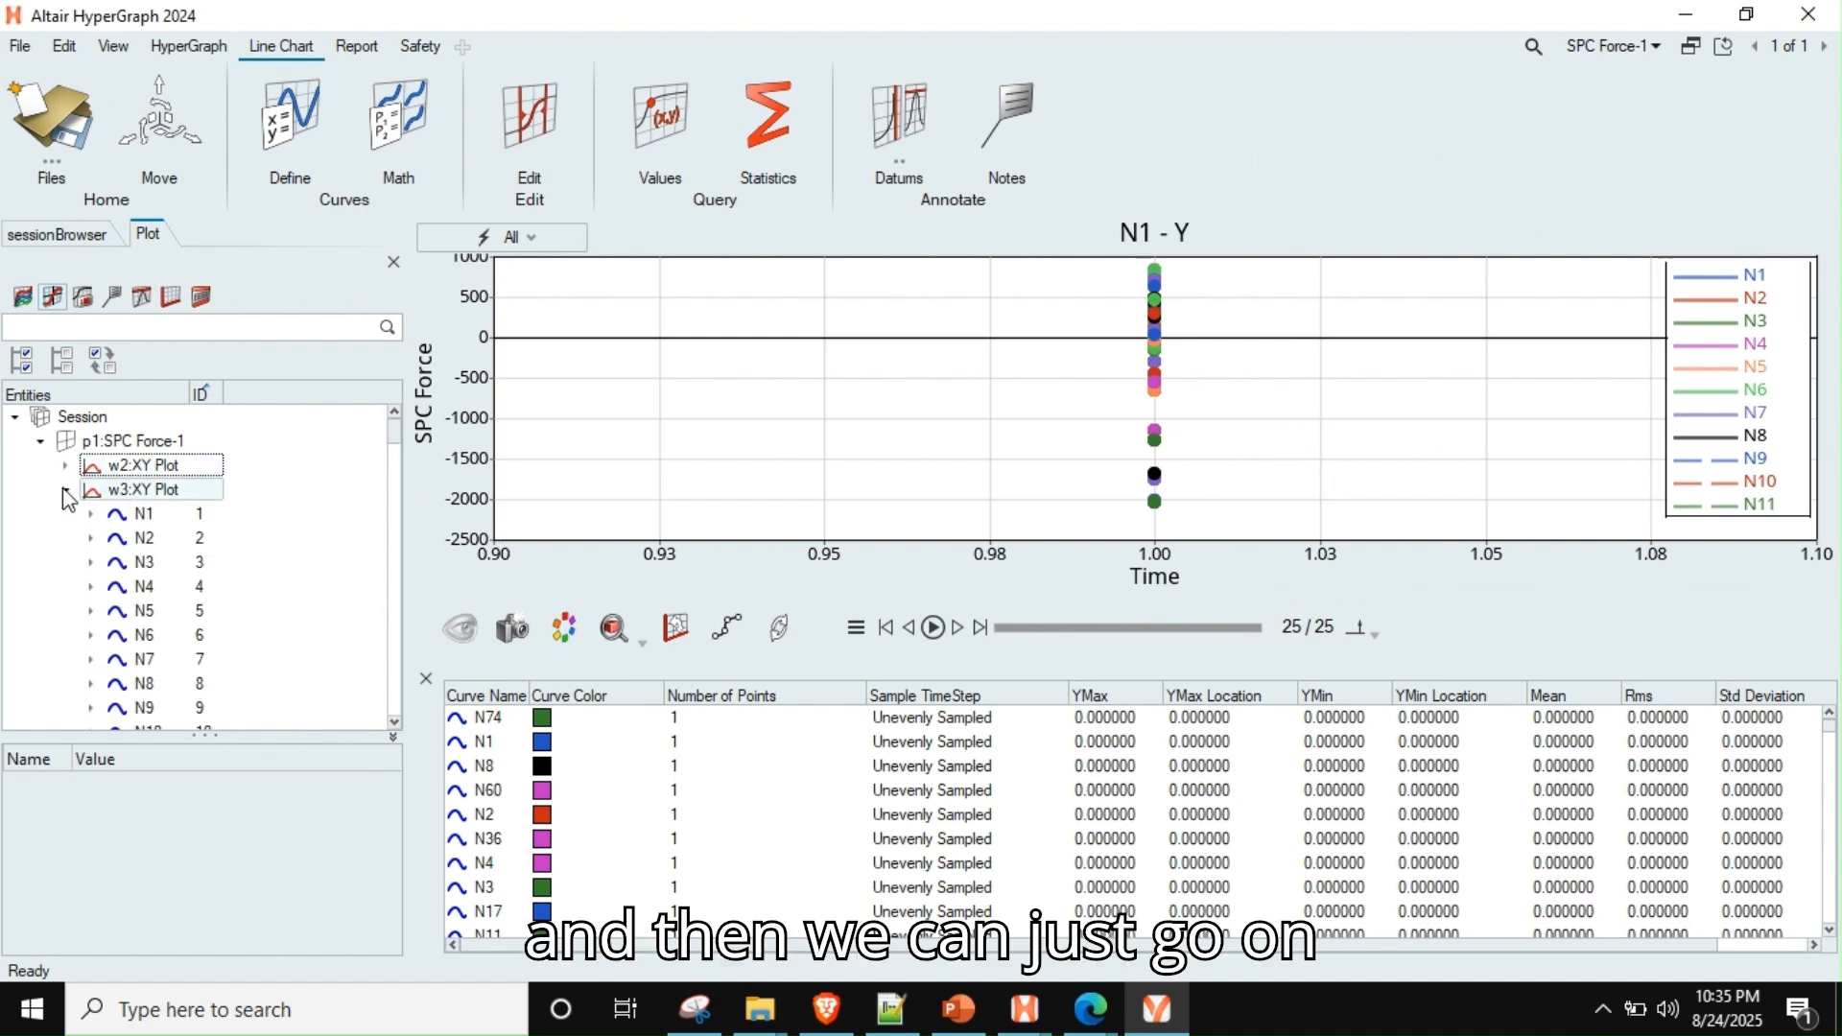
click(65, 490)
click(150, 494)
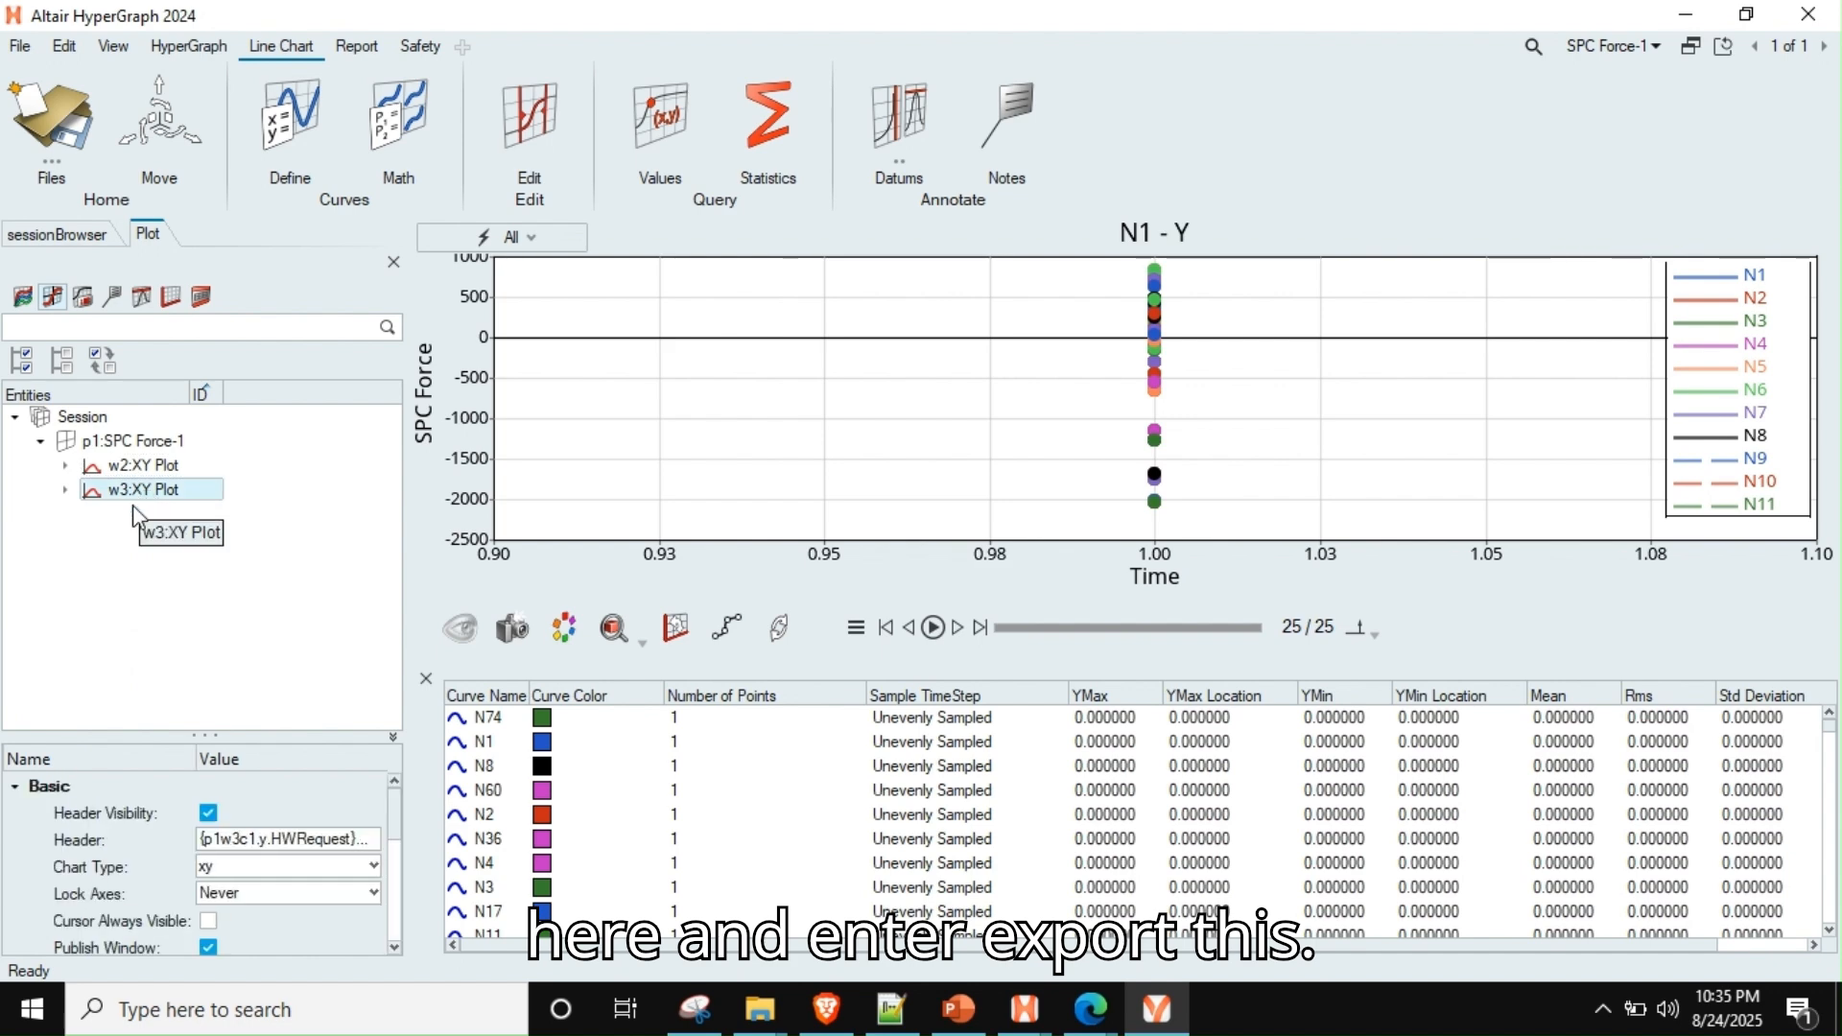
click(23, 47)
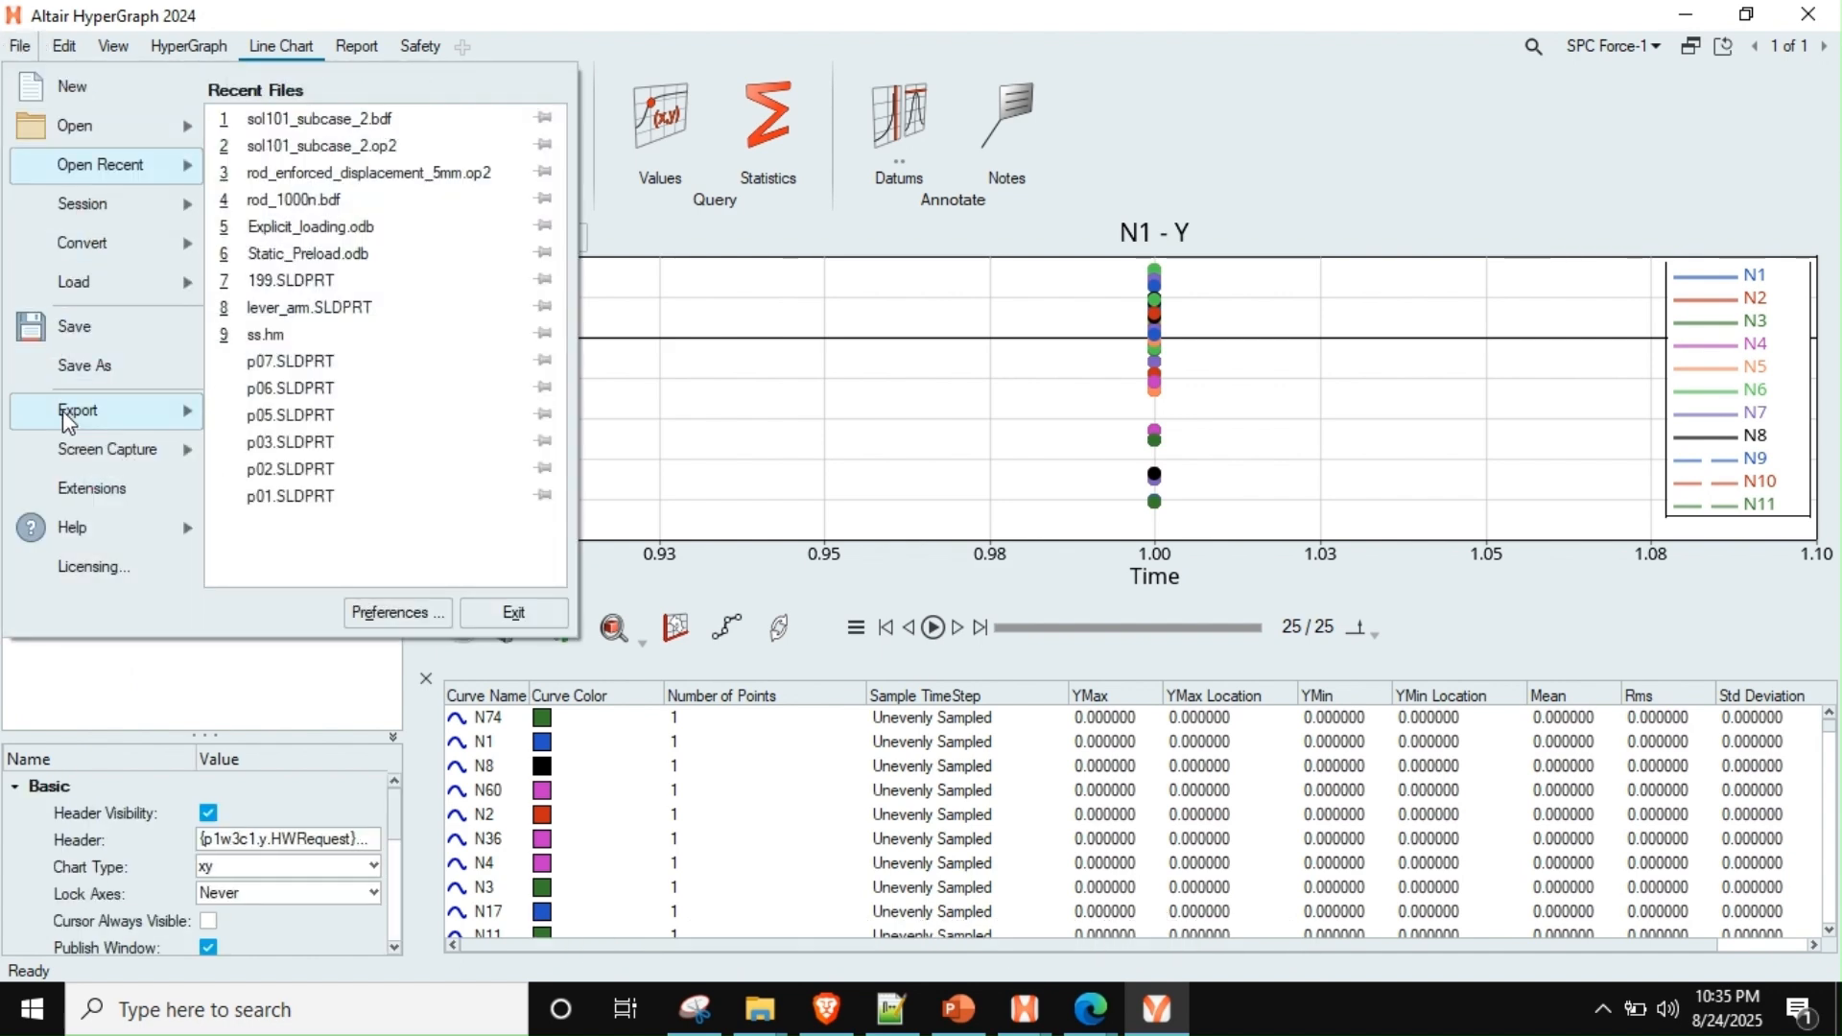
mouse_move(59, 409)
click(277, 140)
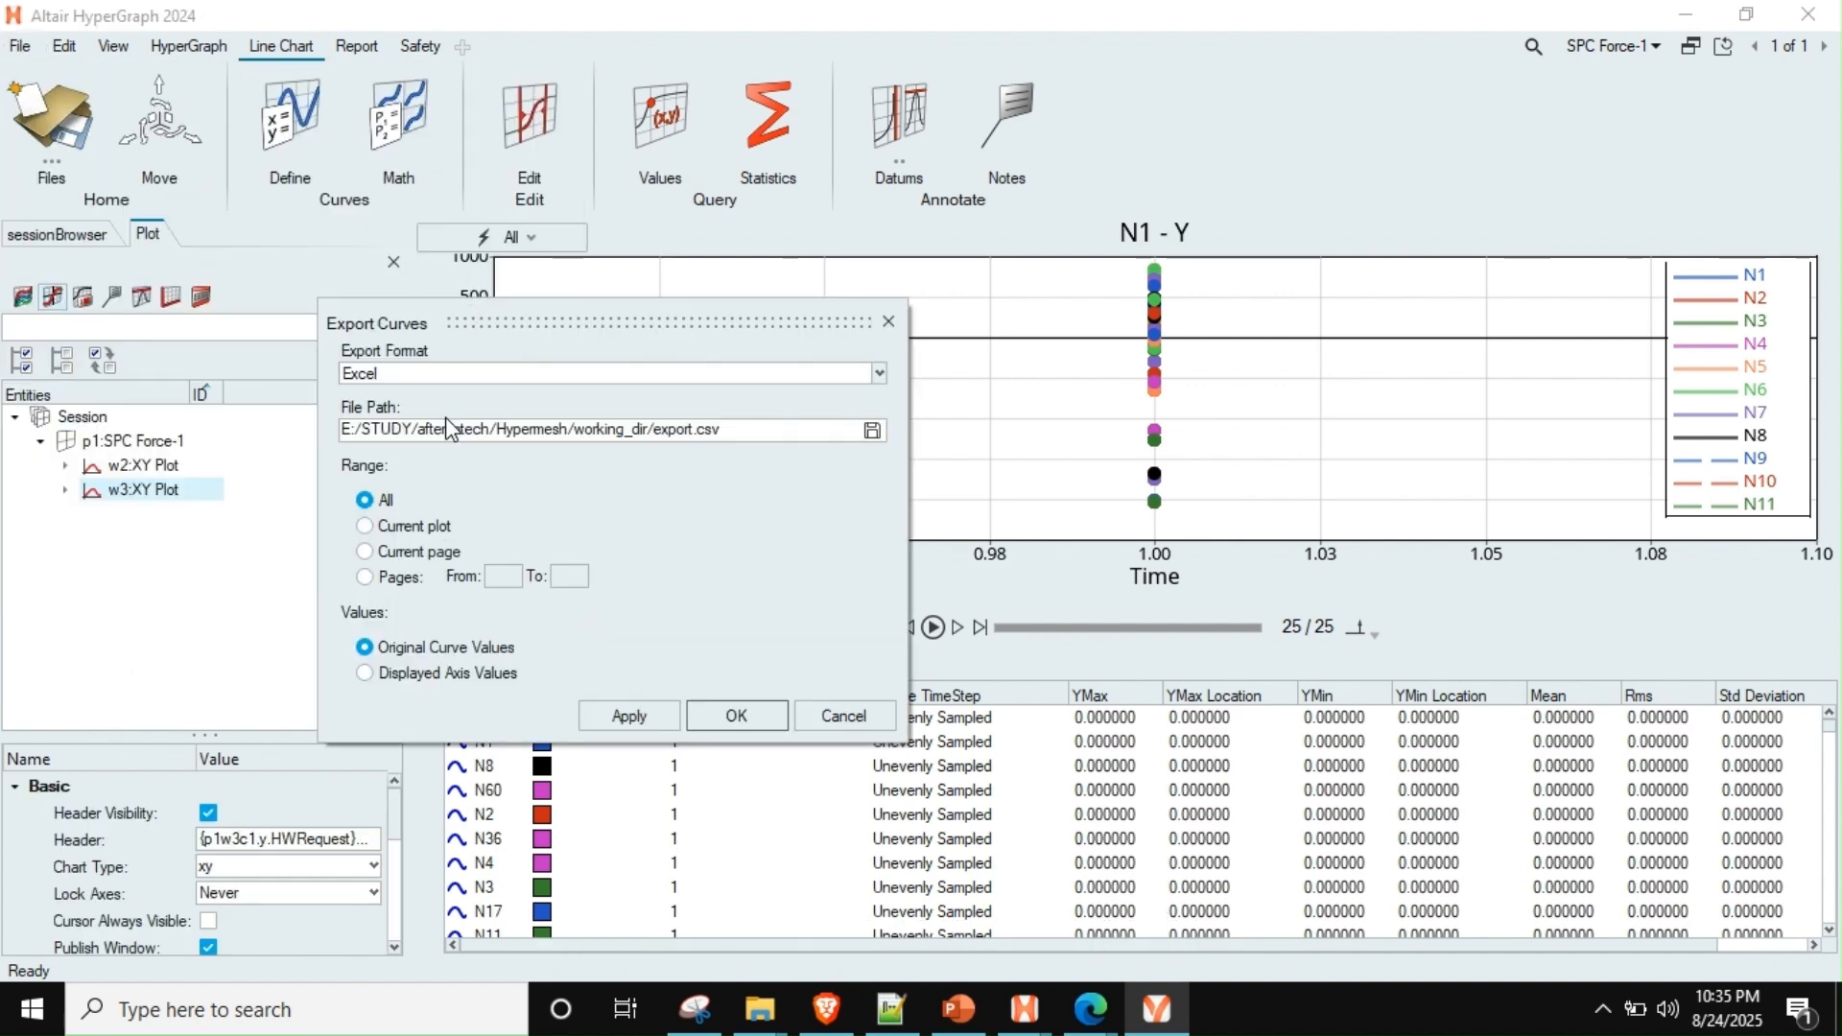
click(415, 534)
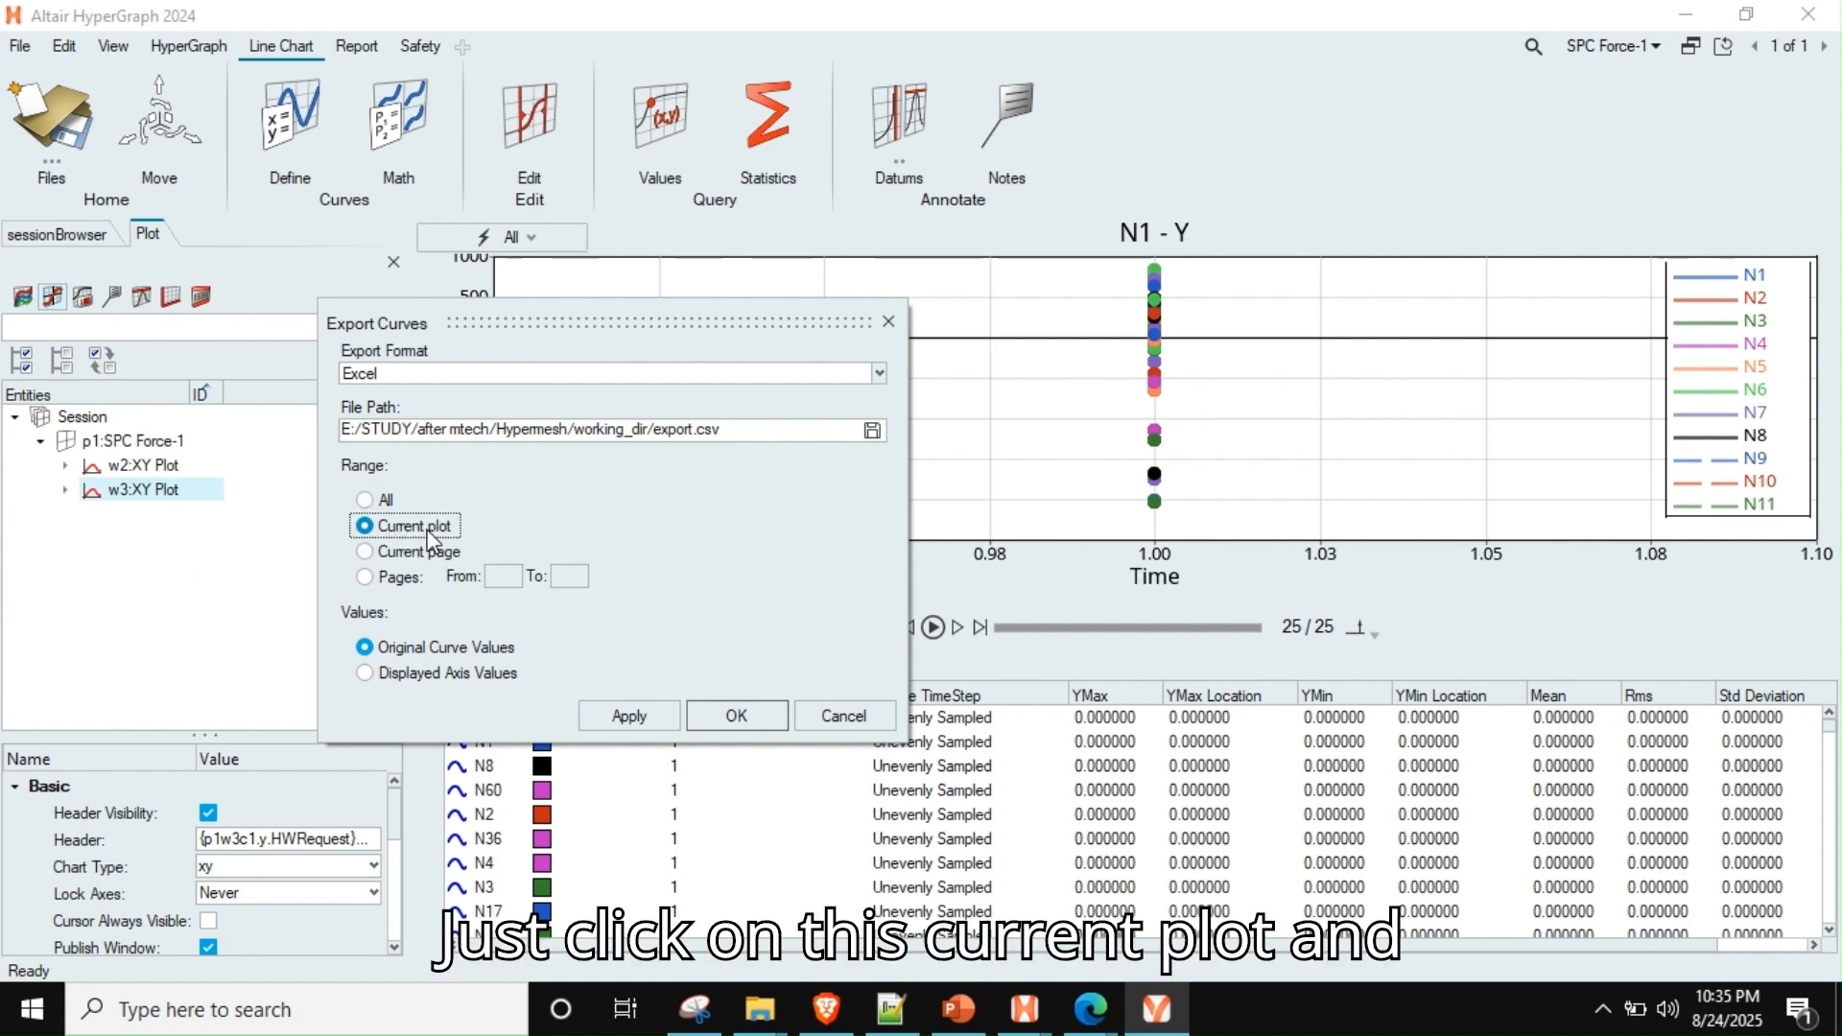
click(737, 716)
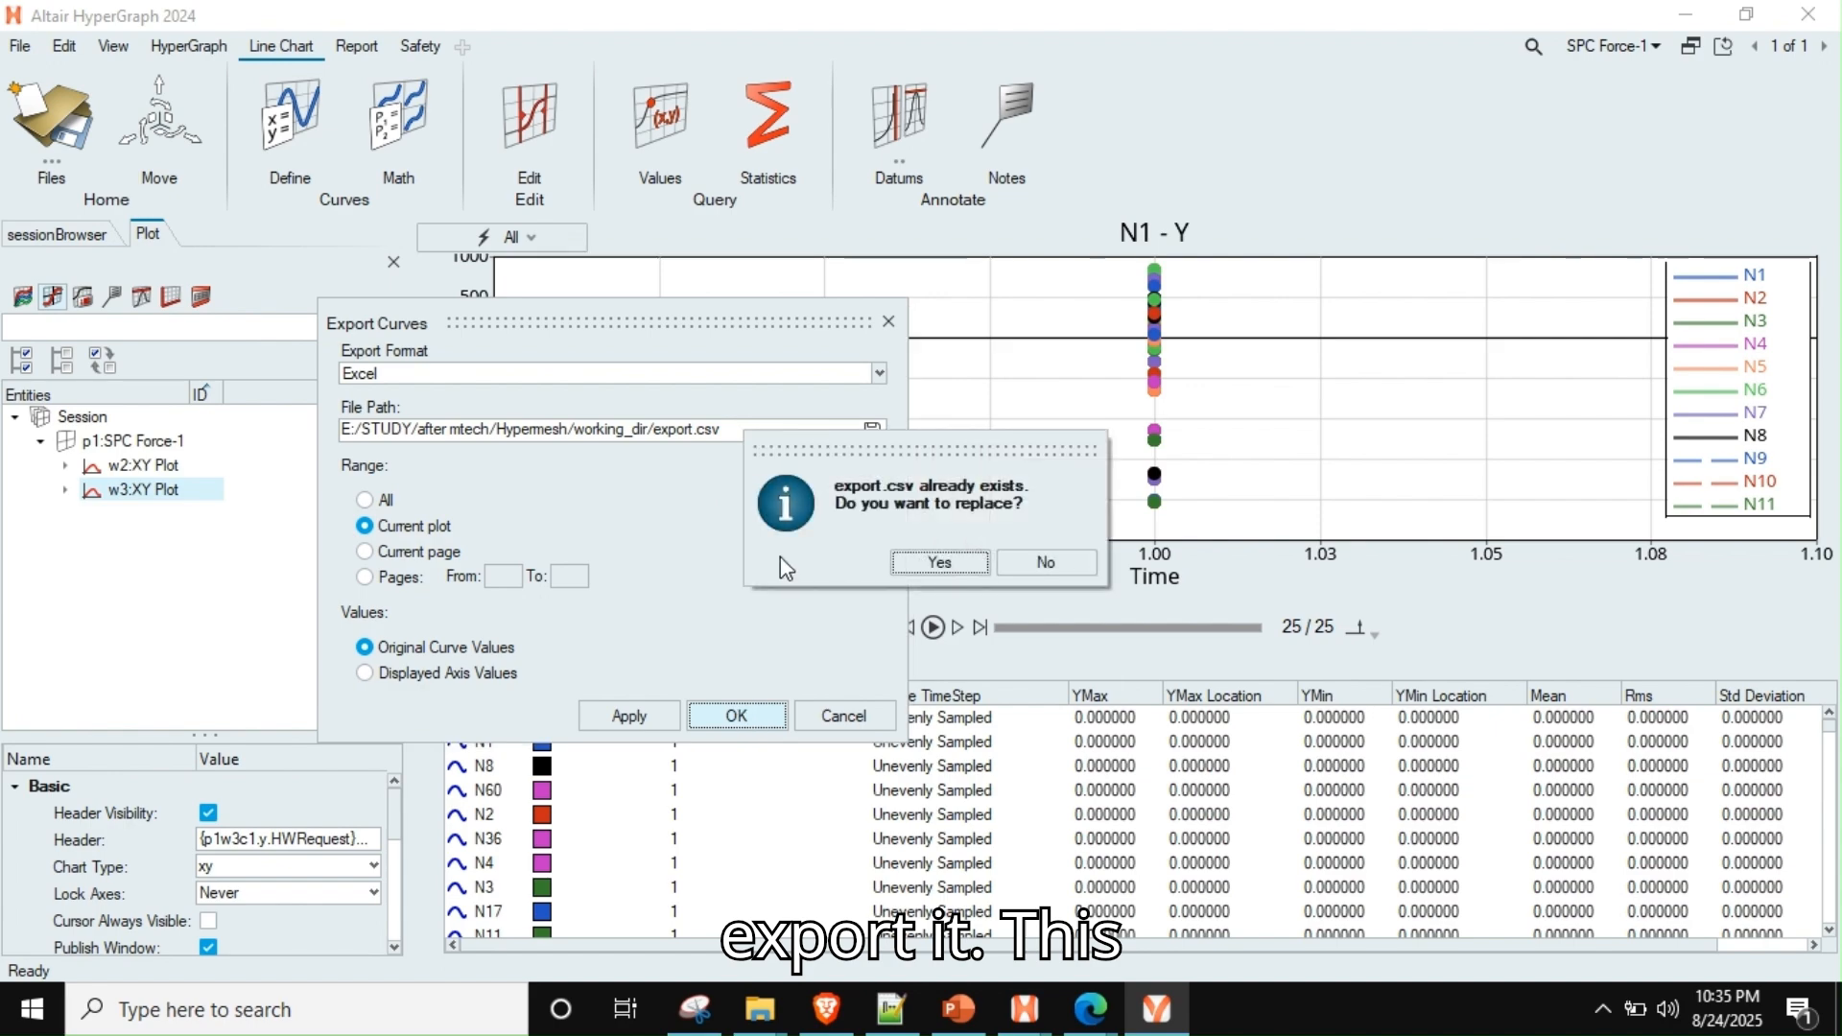
click(940, 562)
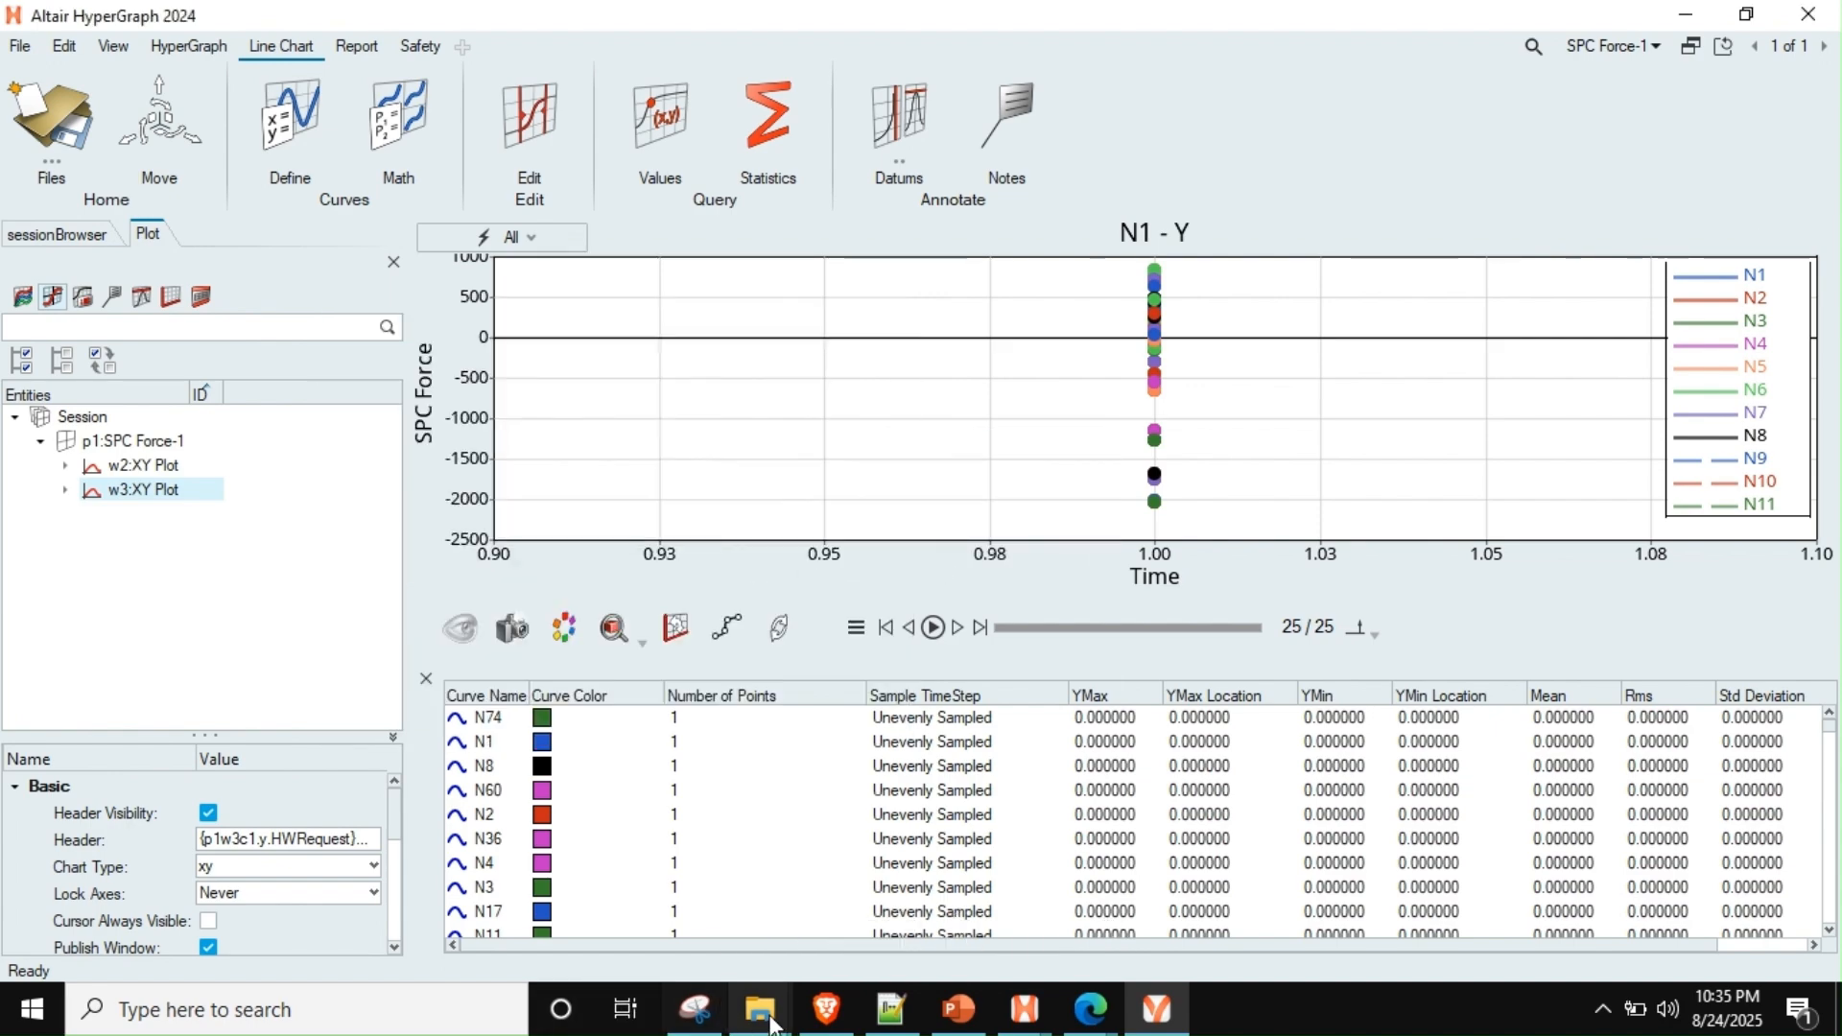
Open export.csv in Excel and select column B to check the sum of the Y SPC forces
mouse_move(760, 1008)
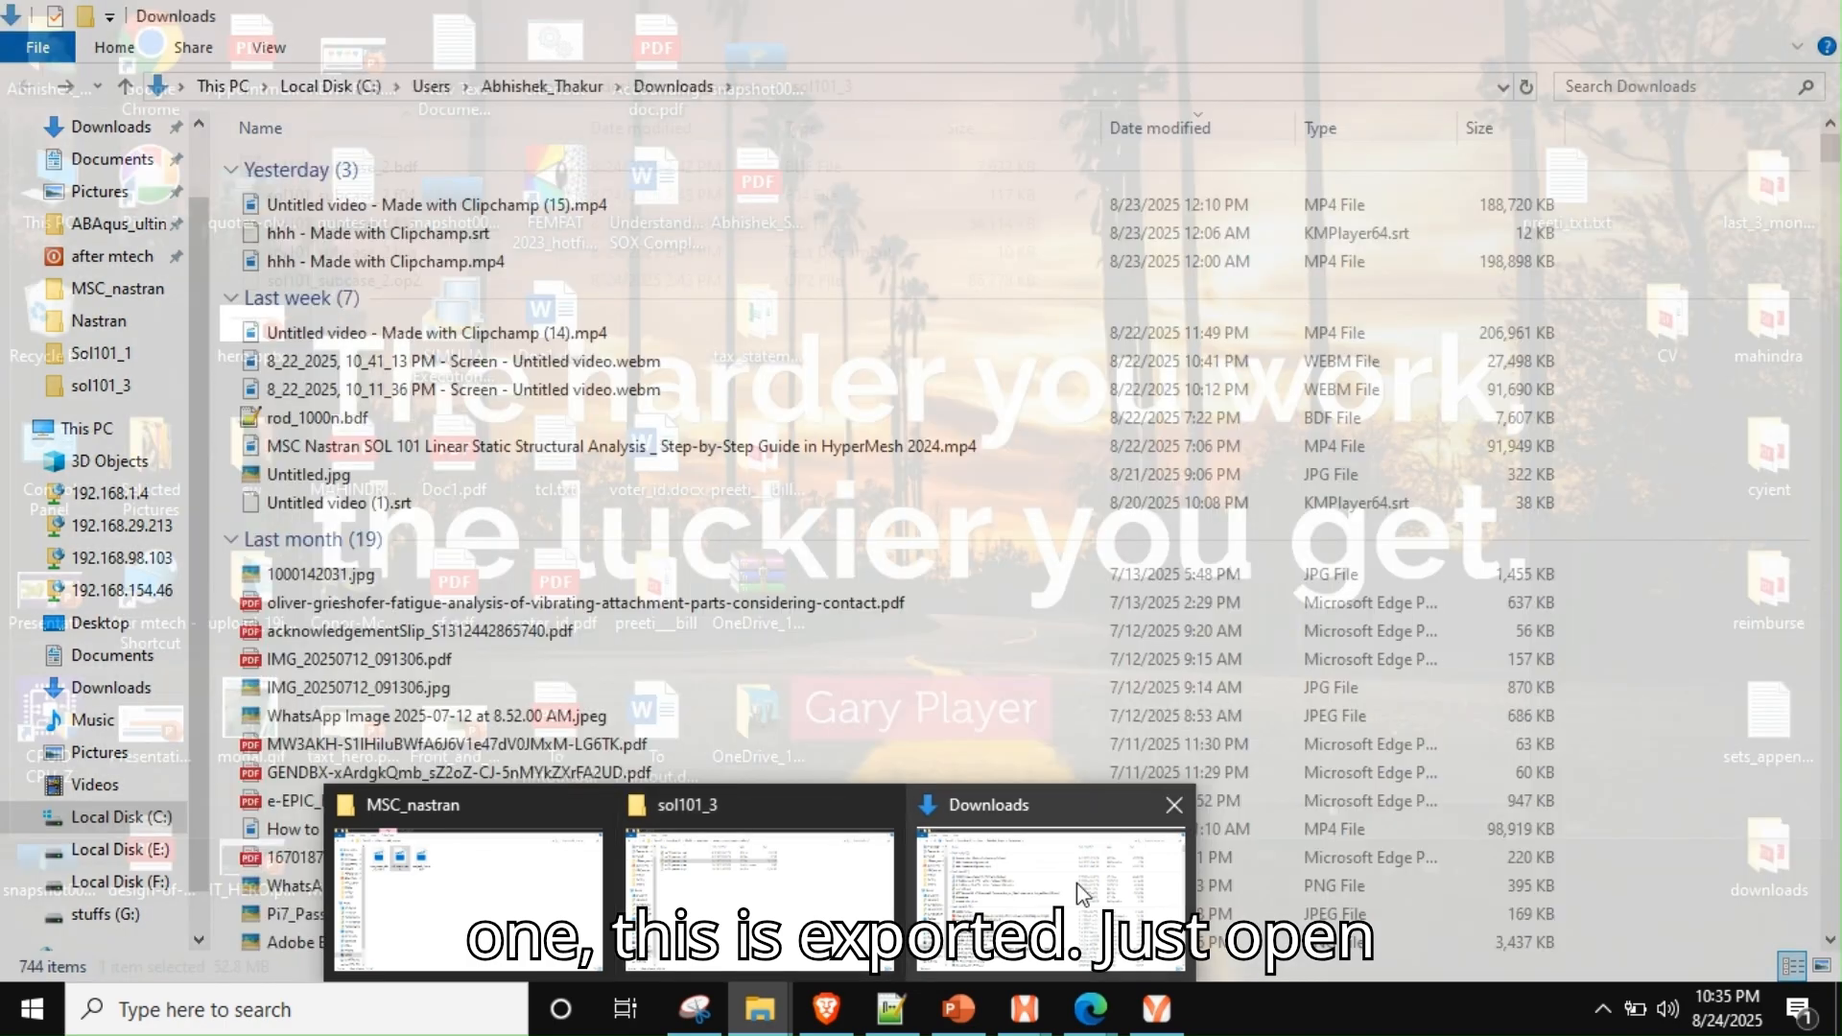
click(1076, 882)
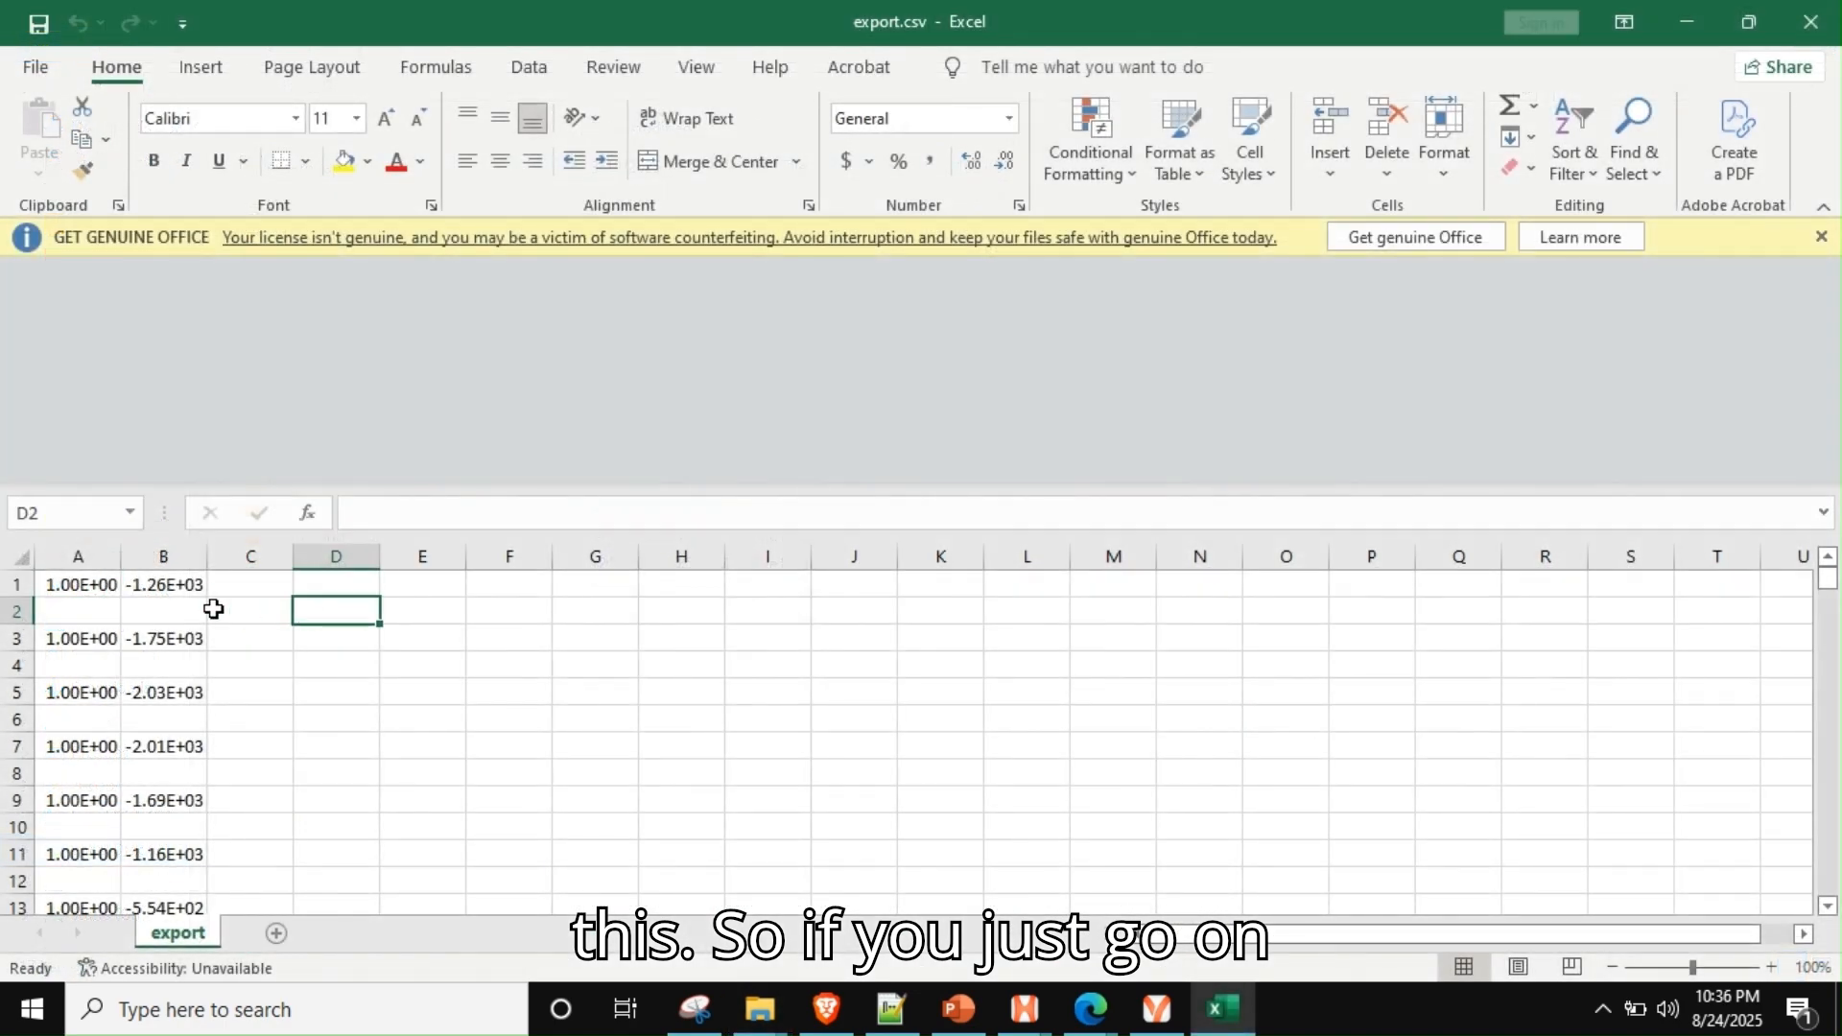
click(165, 556)
scroll(165, 556, down, 14)
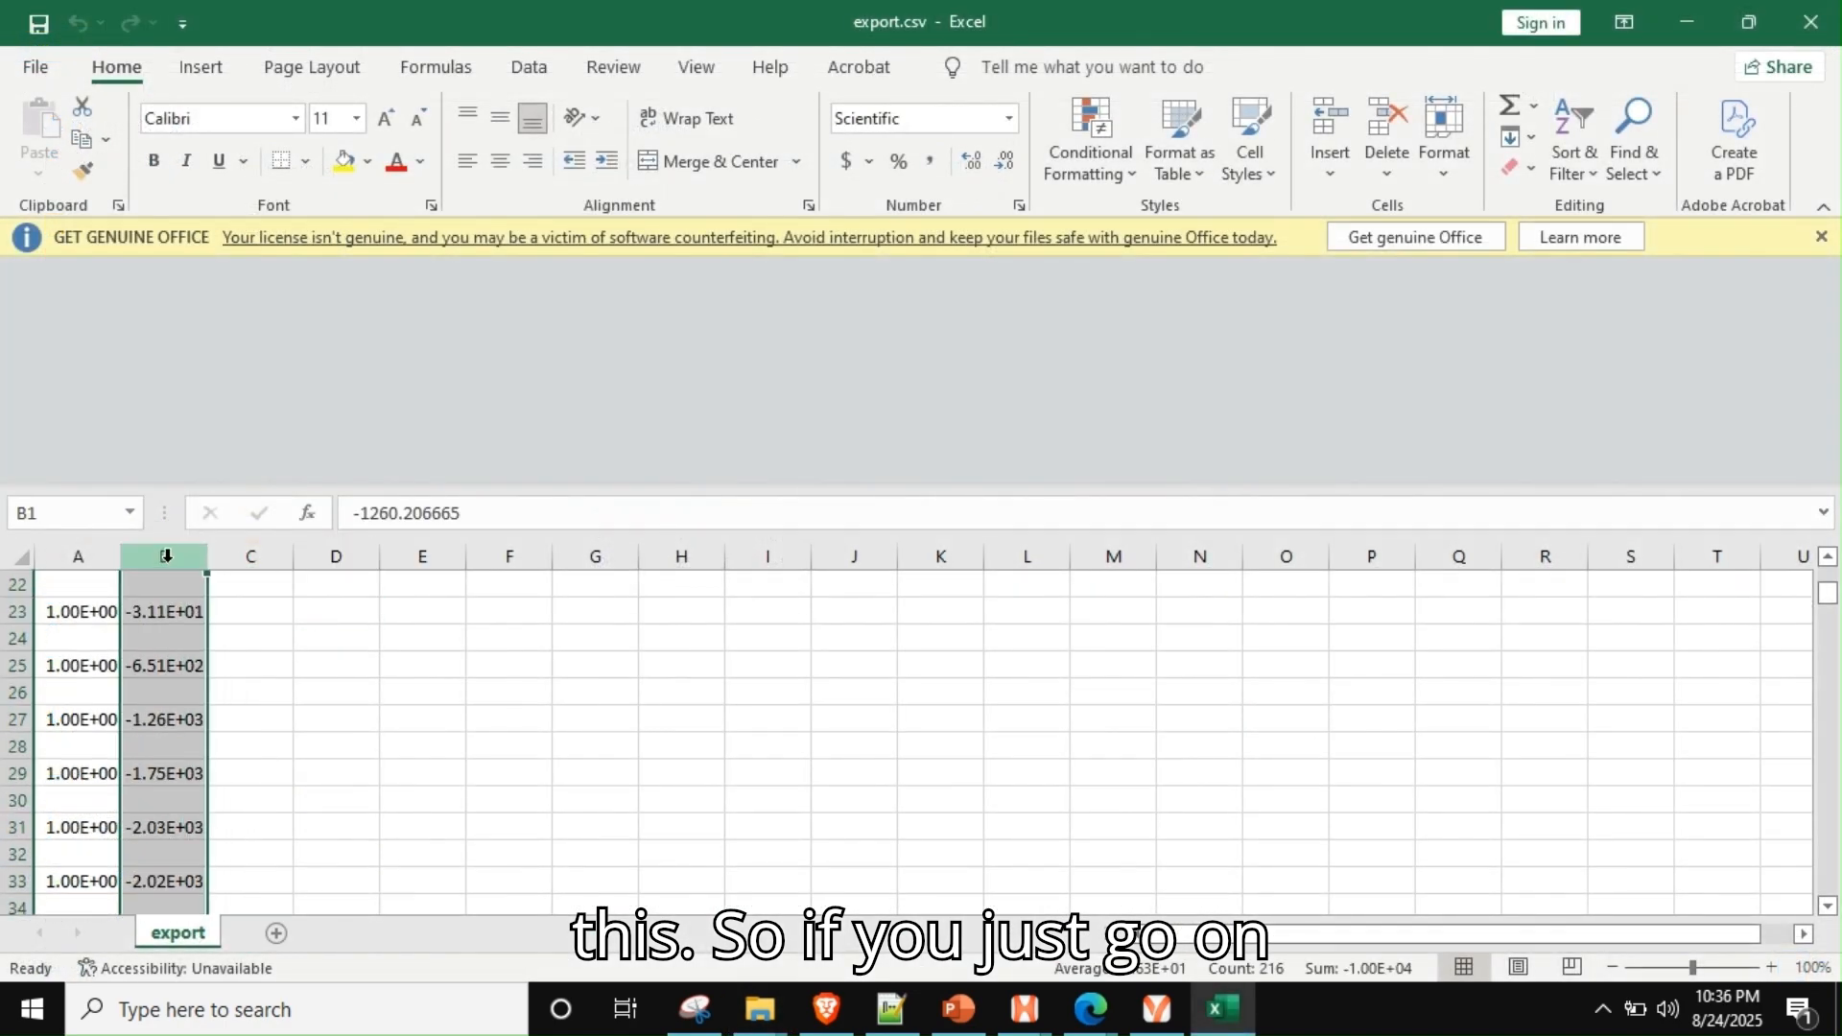